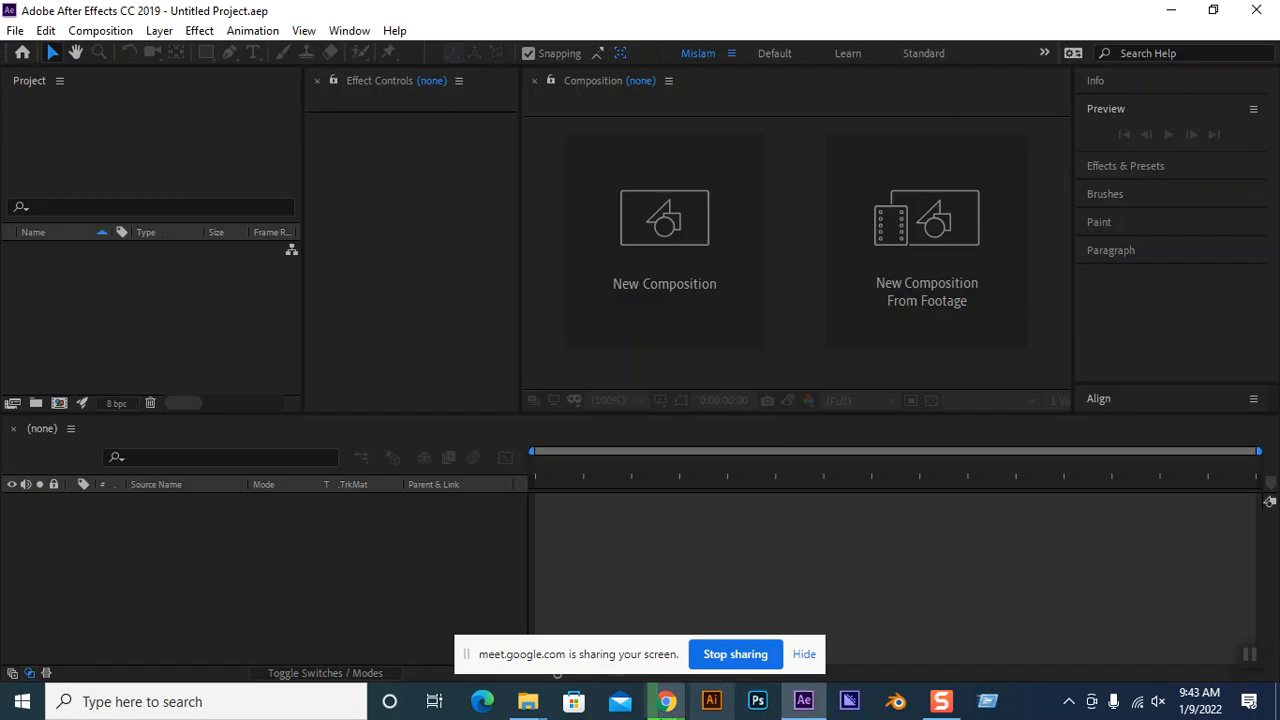
Create a 1920 x 1080 px composition at 30 fps, 20 seconds long, with a black background.
left_click(804, 654)
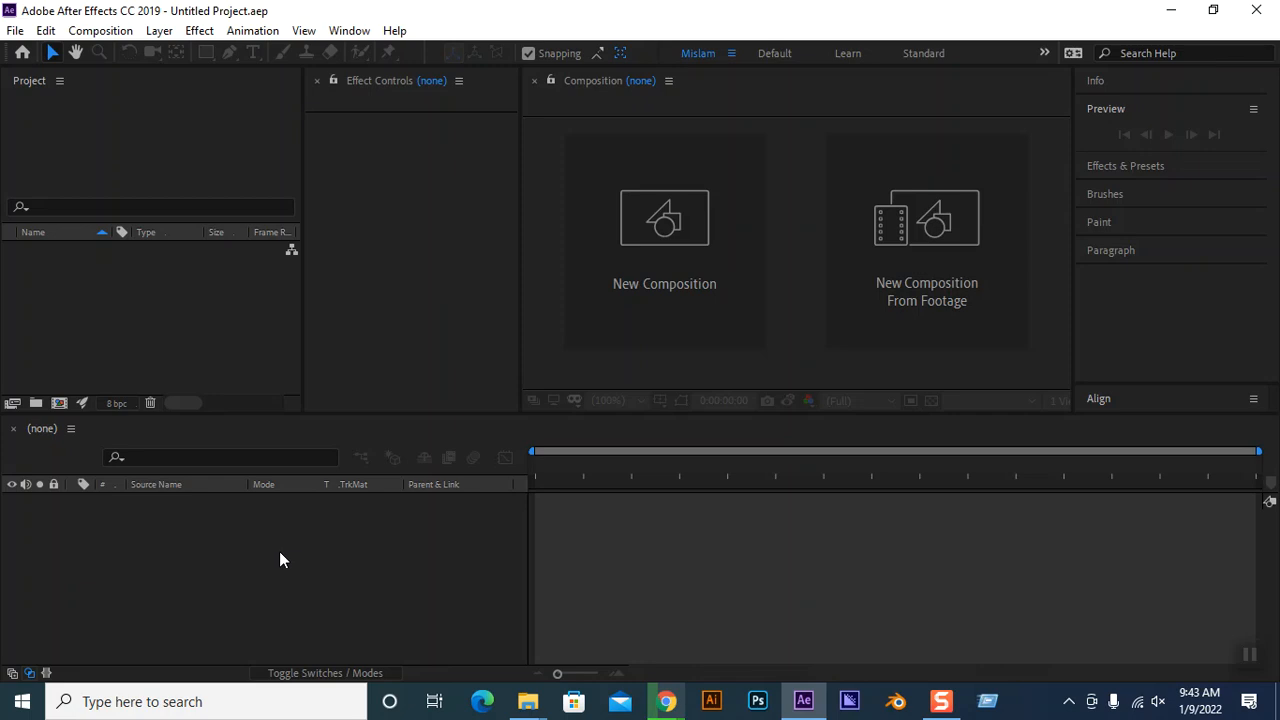
left_click(100, 30)
left_click(149, 52)
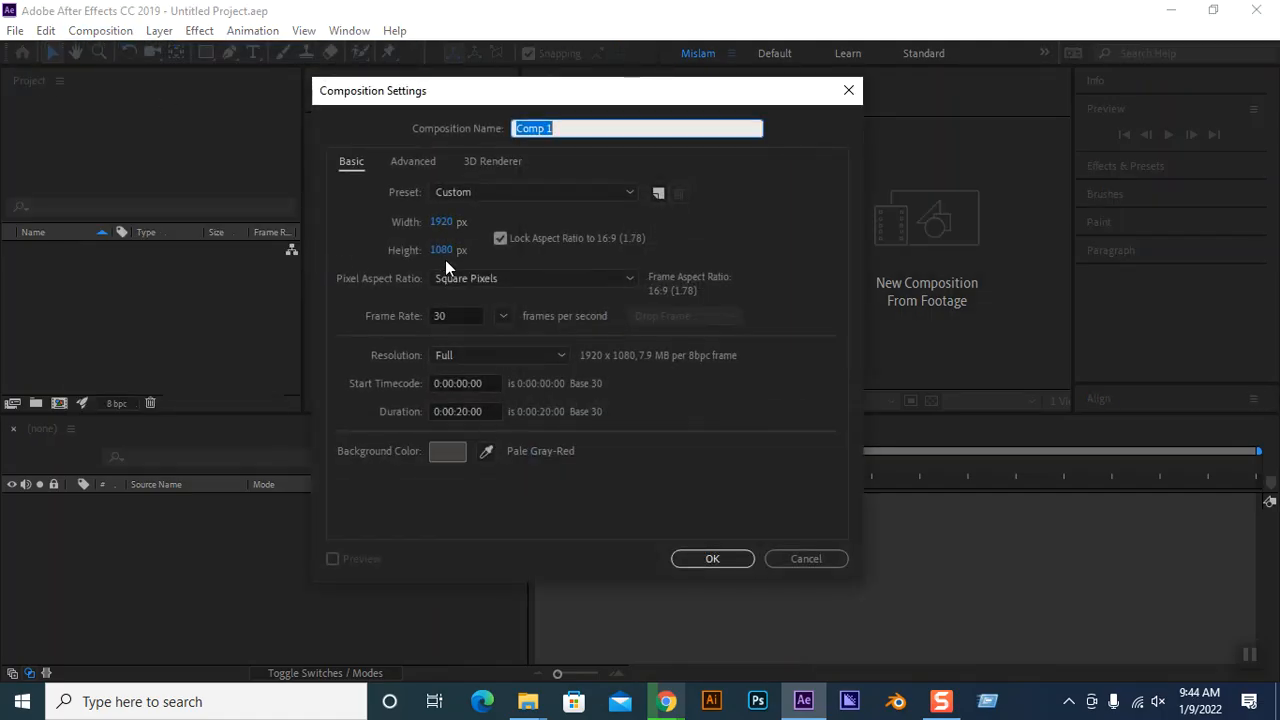
left_click(444, 451)
left_click_drag(680, 383, 666, 451)
left_click(1078, 217)
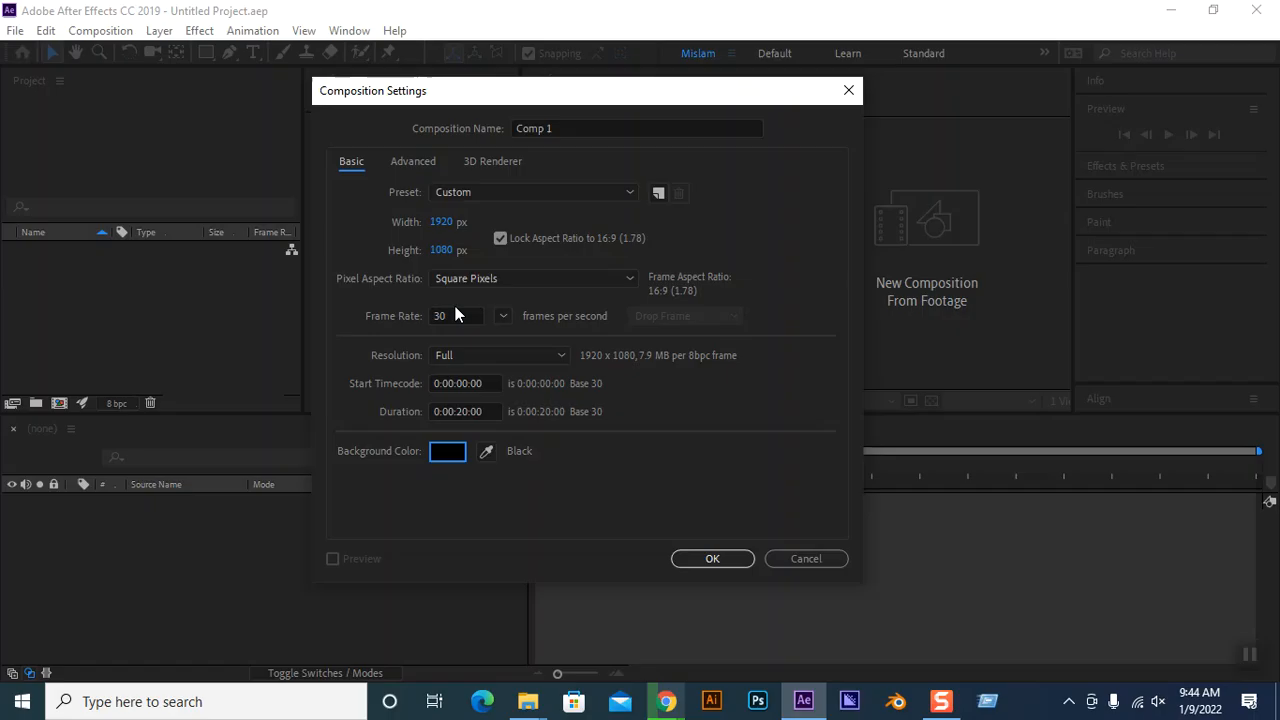
left_click(712, 558)
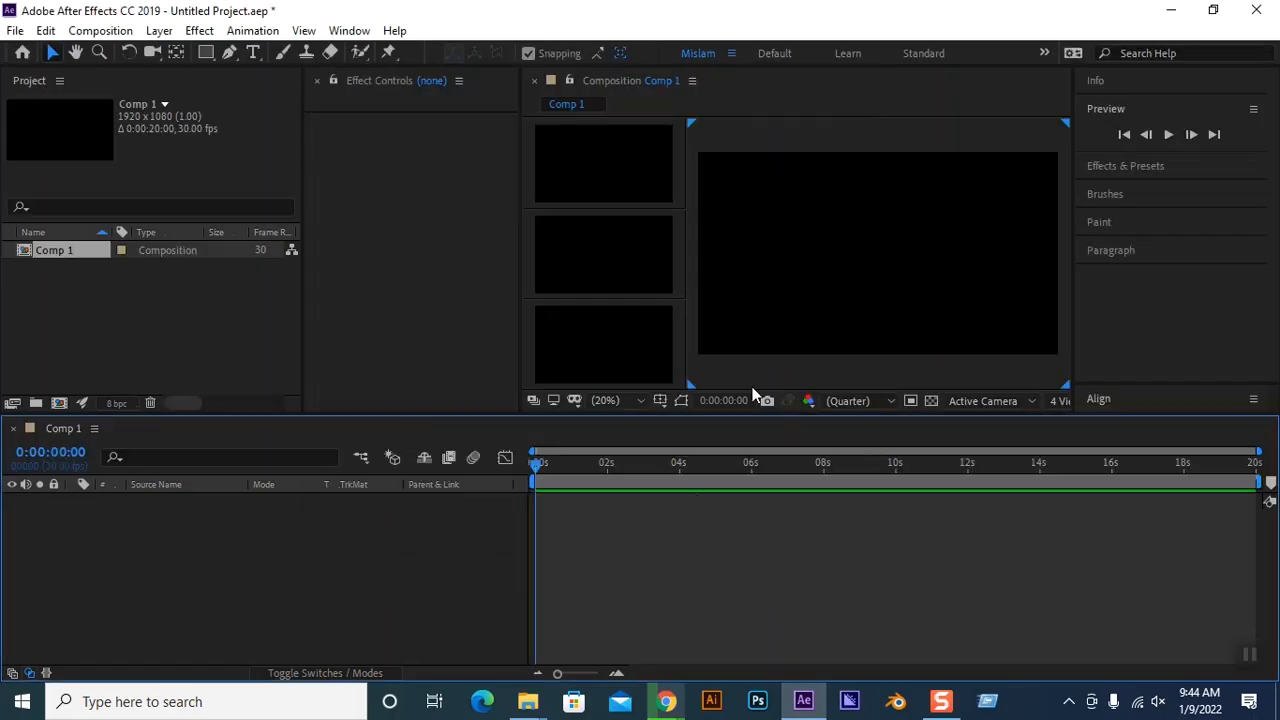
Switch the composition viewer's layout to 1 View.
left_click(1062, 400)
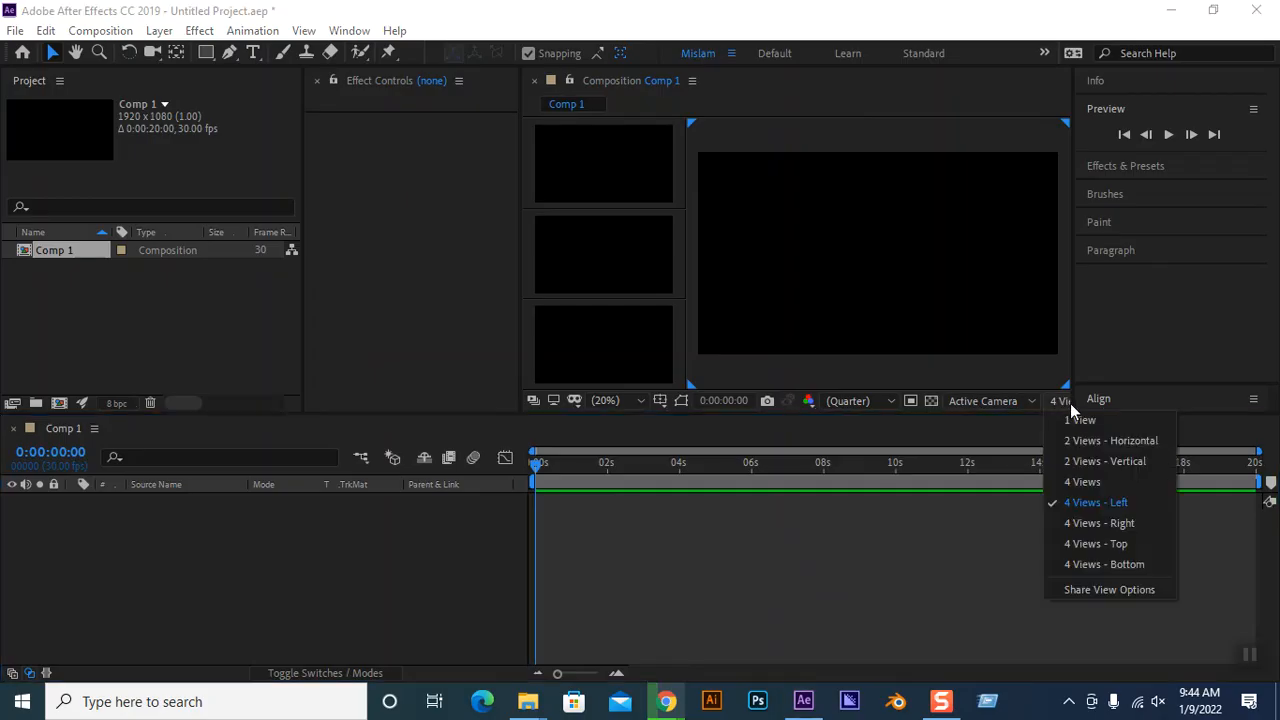
left_click(1080, 424)
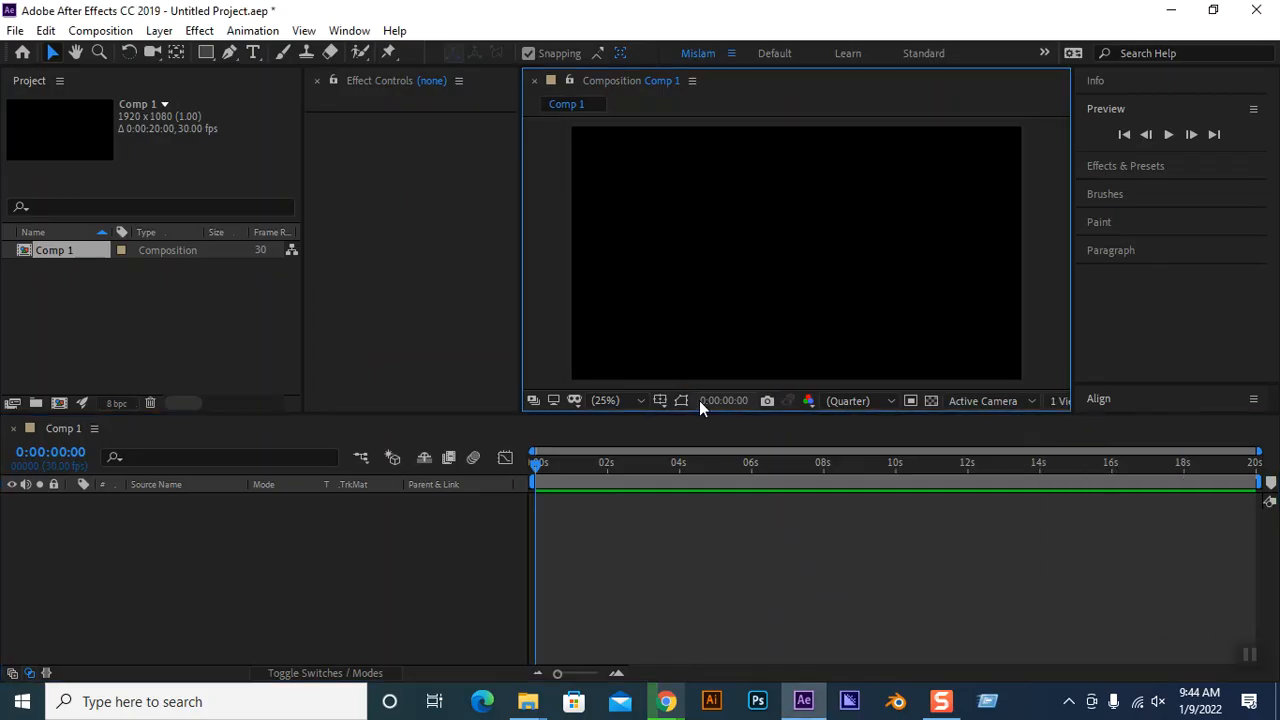
left_click(849, 401)
left_click(857, 423)
left_click(373, 591)
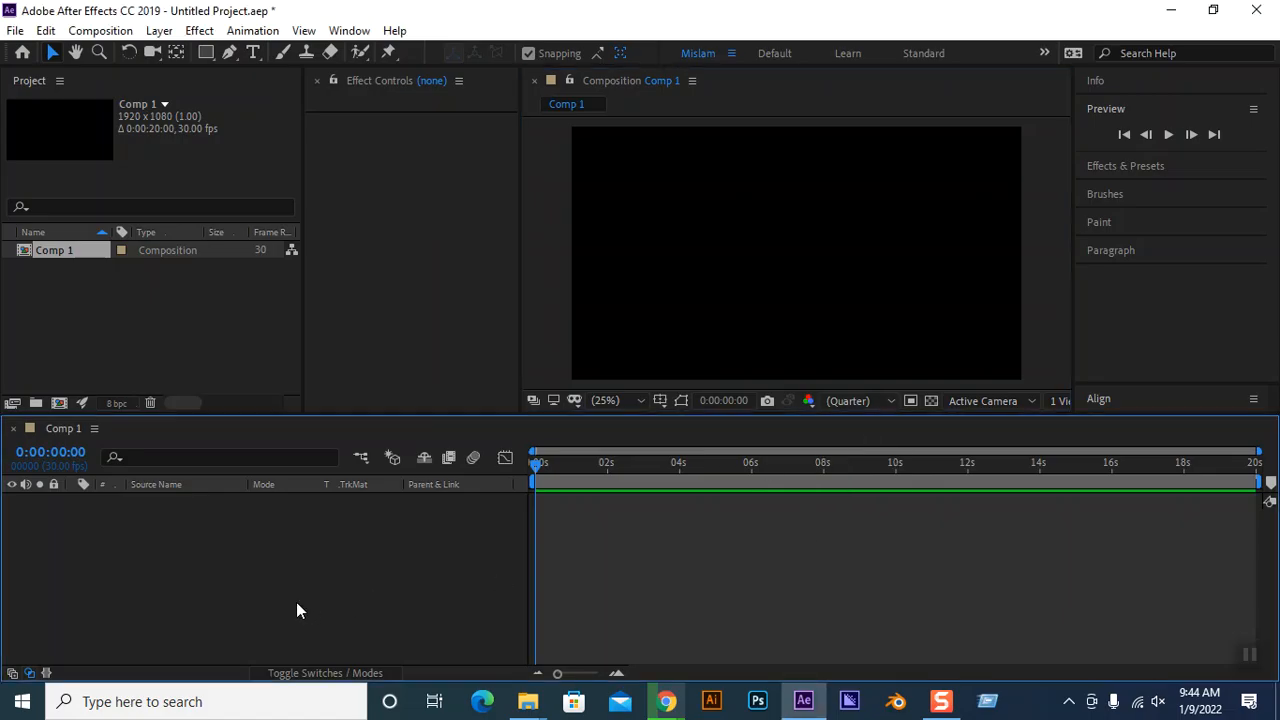
Draw a tall, narrow rectangle with a blue fill and 0 px stroke along the right edge of the composition.
left_click(206, 53)
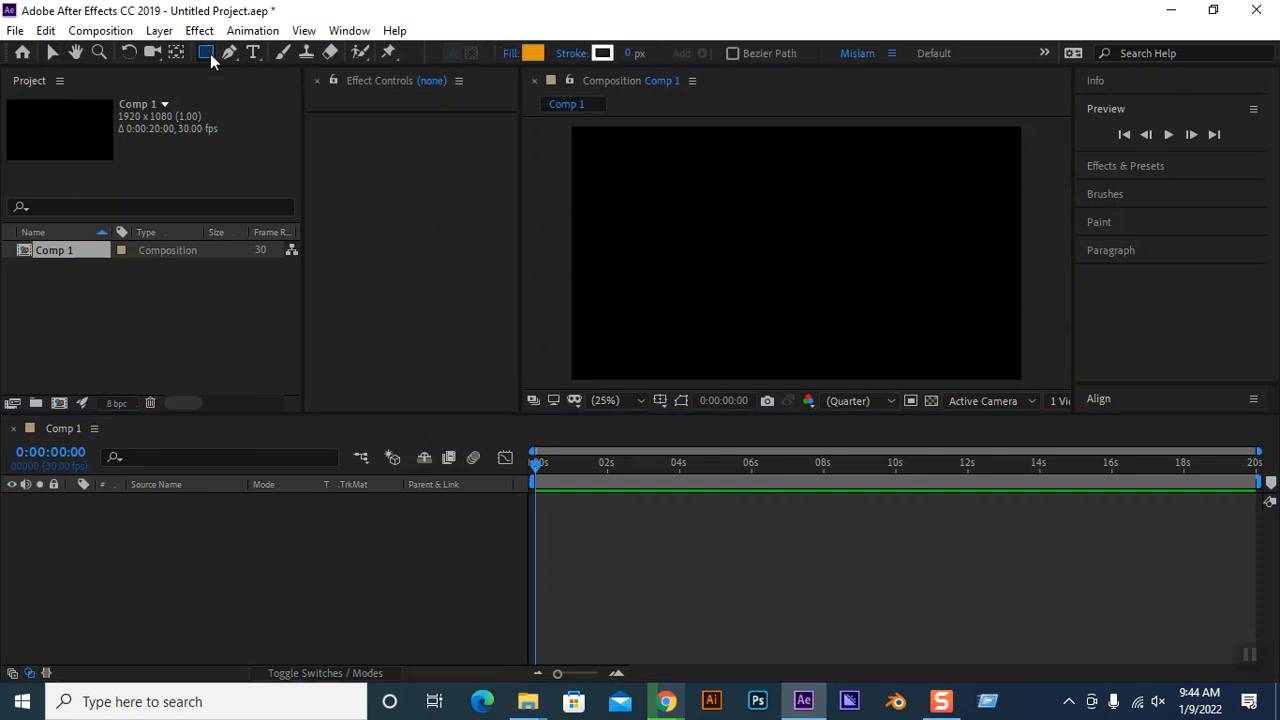
left_click(532, 54)
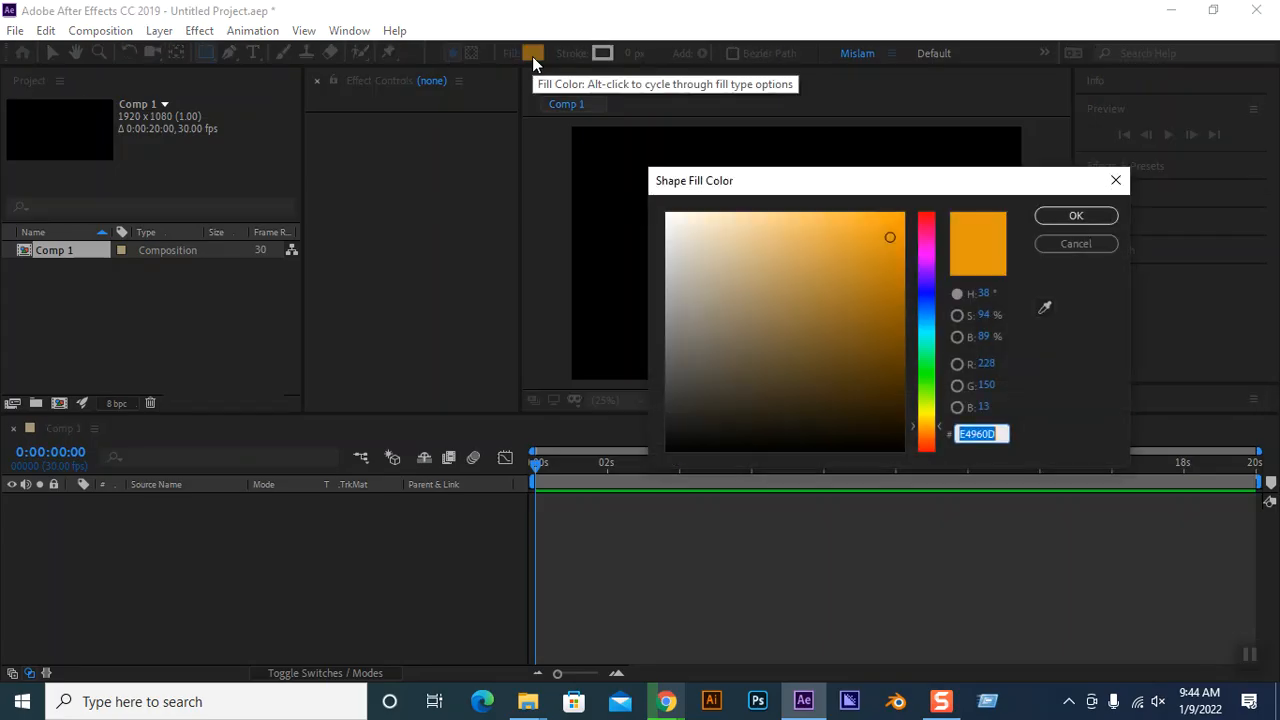
left_click(927, 291)
left_click_drag(897, 261, 894, 231)
left_click(1073, 216)
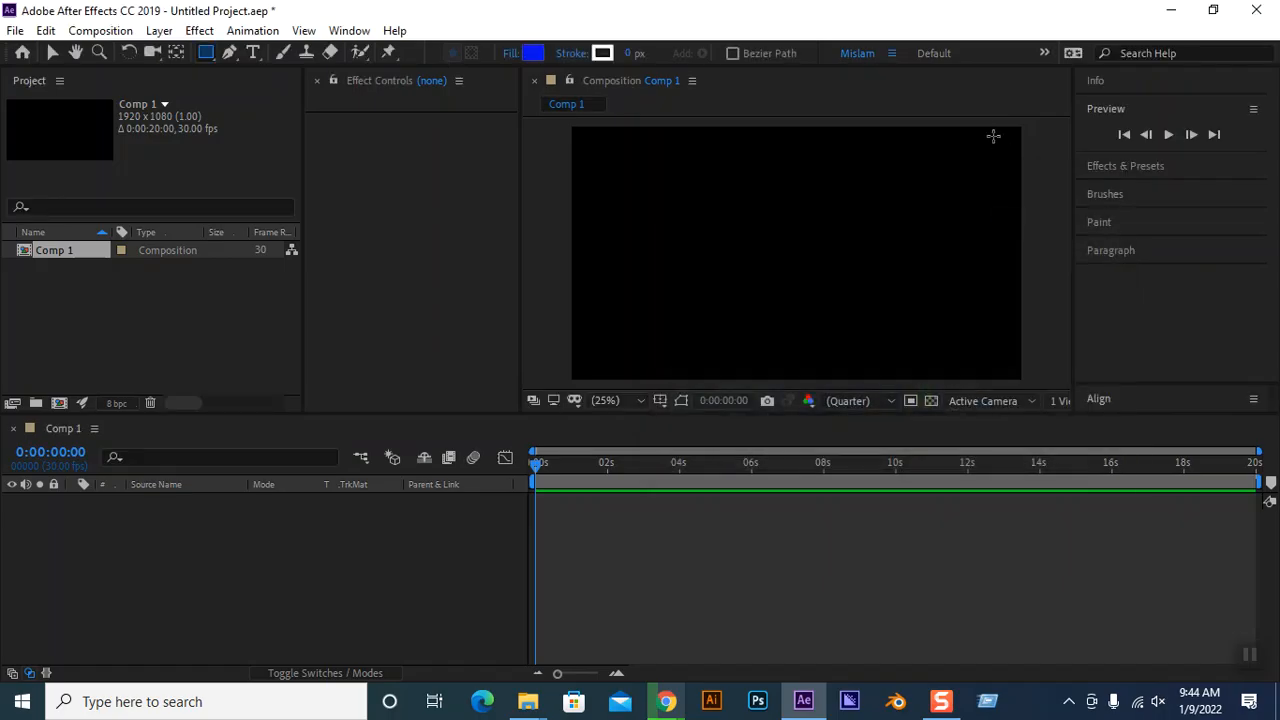
left_click_drag(970, 130, 1019, 378)
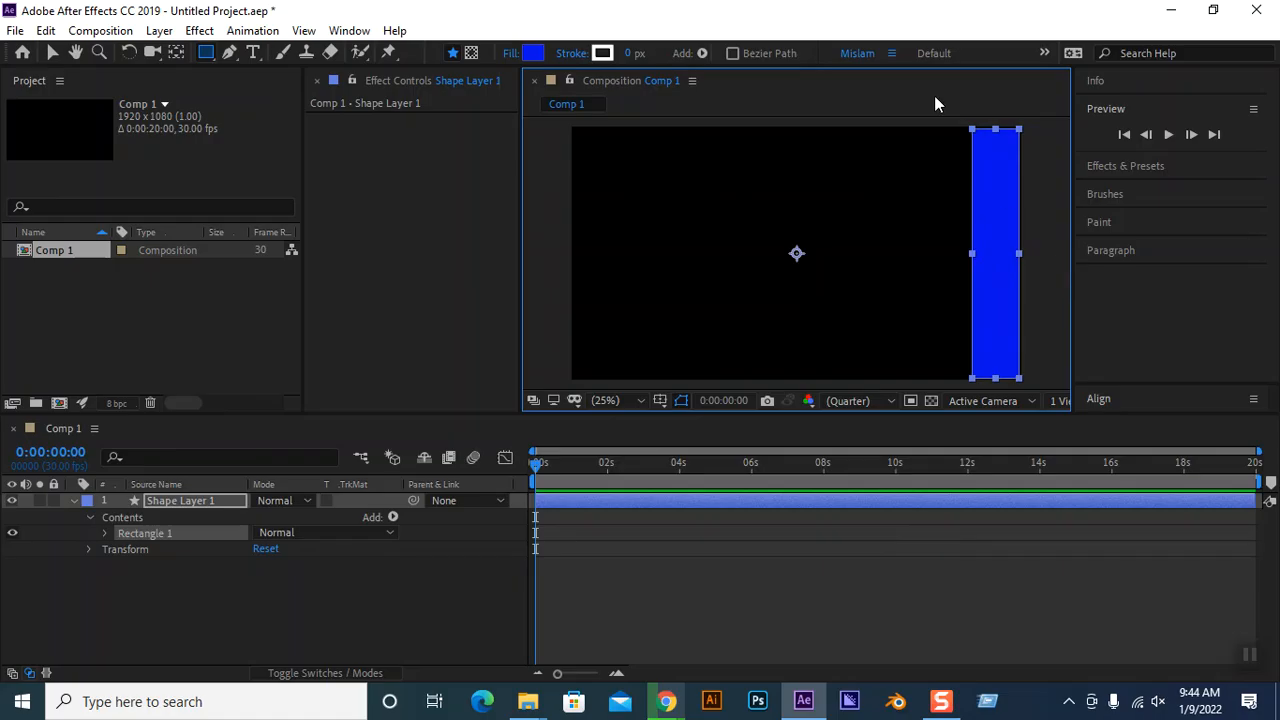
Center the rectangle layer's anchor point on the shape and stretch the shape to meet the top, bottom and right frame edges.
left_click(54, 55)
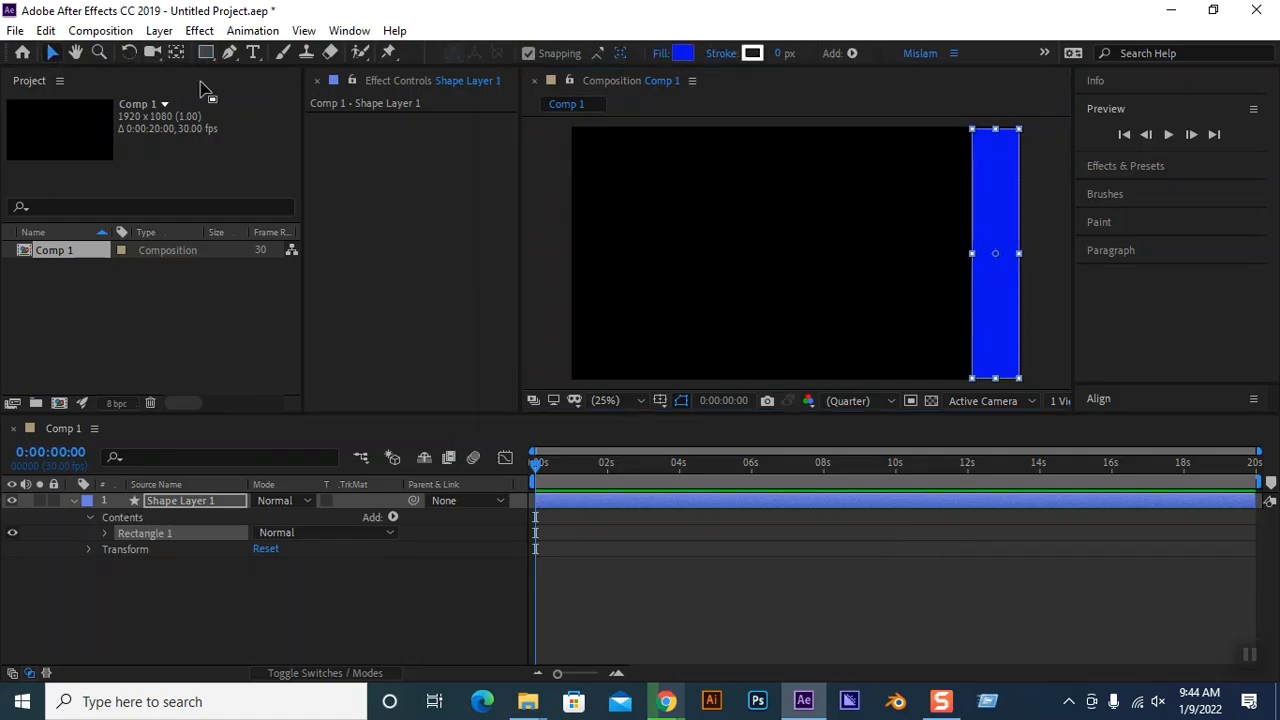
left_click(1048, 272)
left_click(1005, 289)
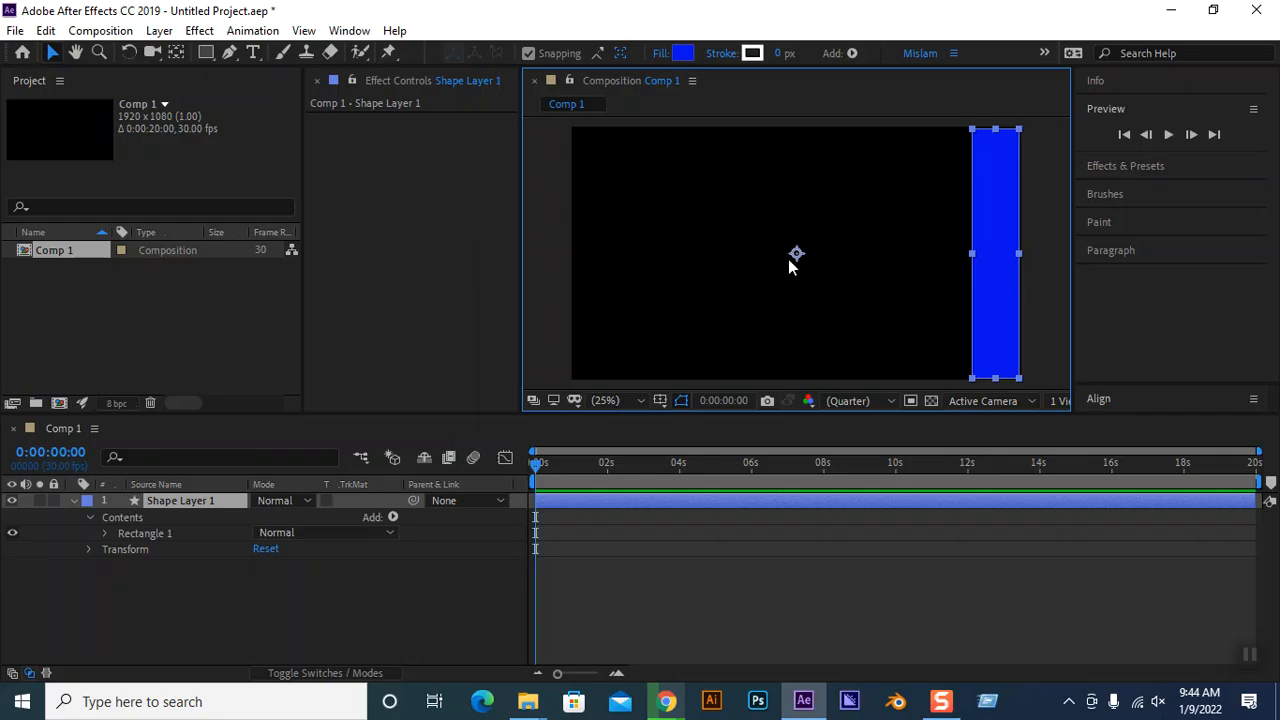
key("ctrl+alt+Home")
left_click_drag(996, 129, 996, 127)
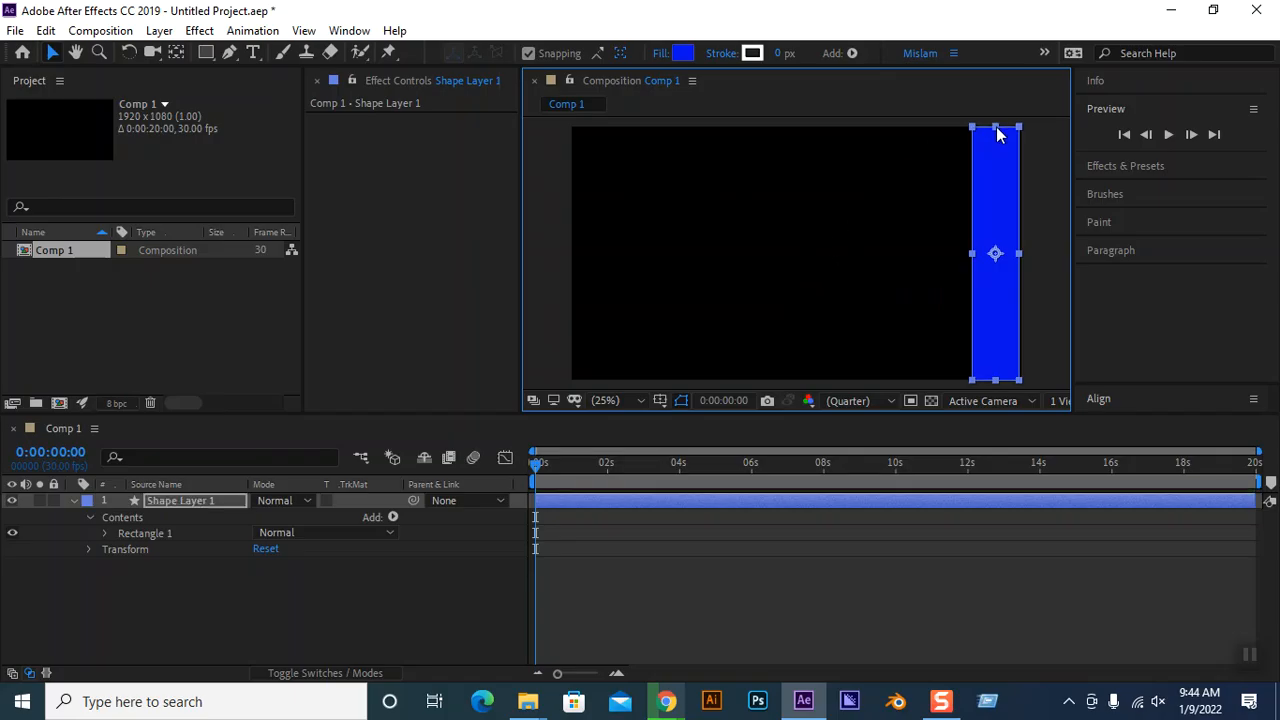
left_click_drag(1019, 255, 1022, 255)
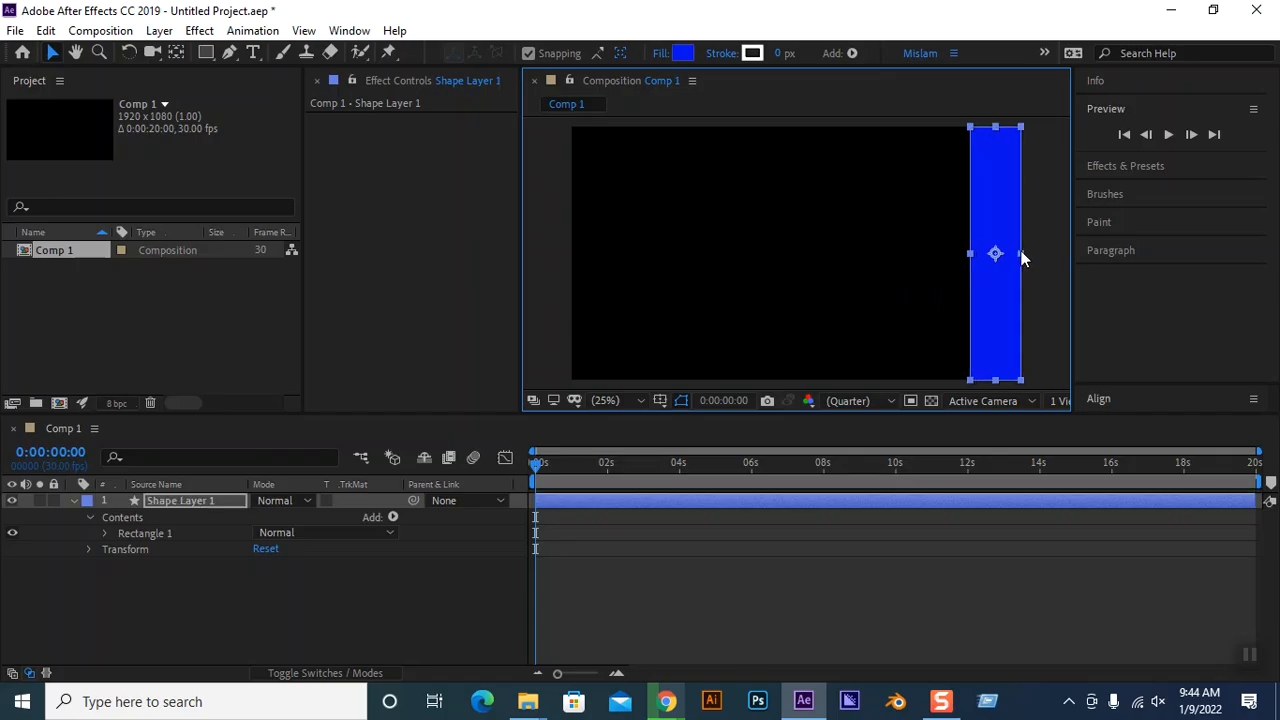
left_click(74, 501)
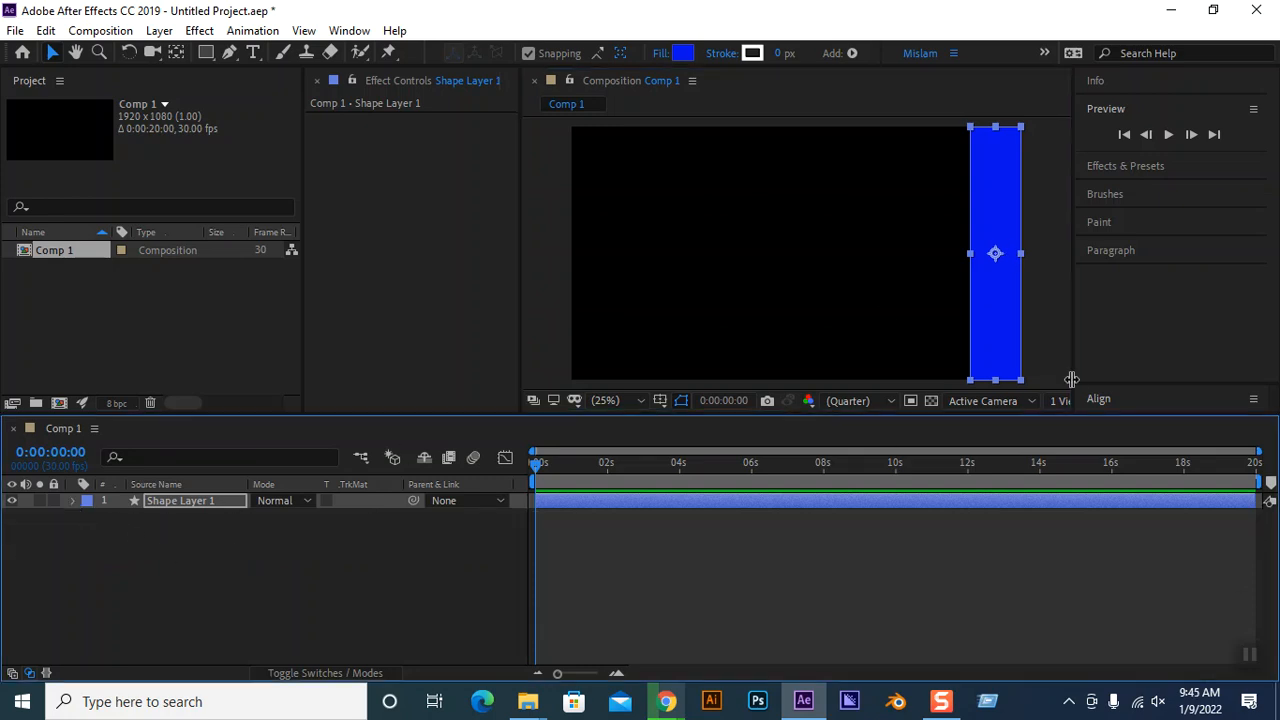
Duplicate the blue rectangle layer five times to get six identical shape layers.
left_click(1011, 324)
left_click(171, 514)
left_click(171, 501)
key("ctrl+d")
key("ctrl+d")
key("ctrl+d")
key("ctrl+d")
key("ctrl+d")
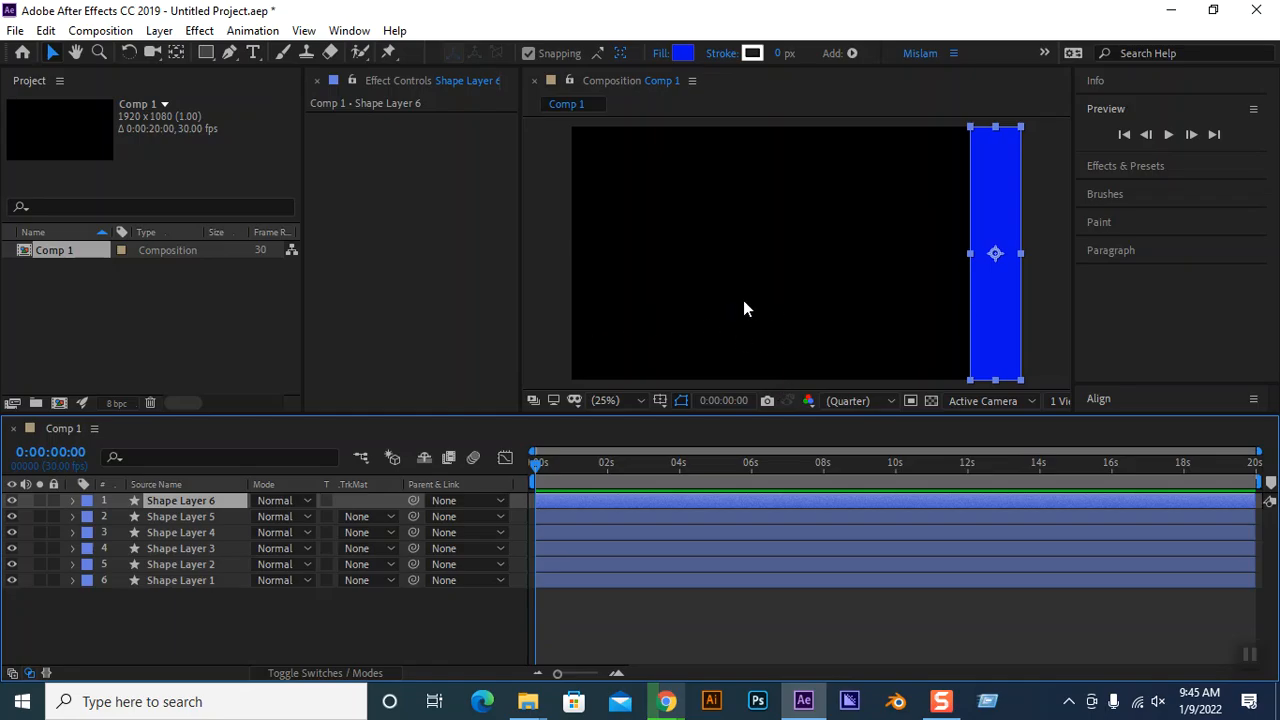
Move Shape Layer 1 across to the left edge of the composition frame.
left_click(190, 581)
left_click(1004, 340)
left_click_drag(1004, 340, 603, 342)
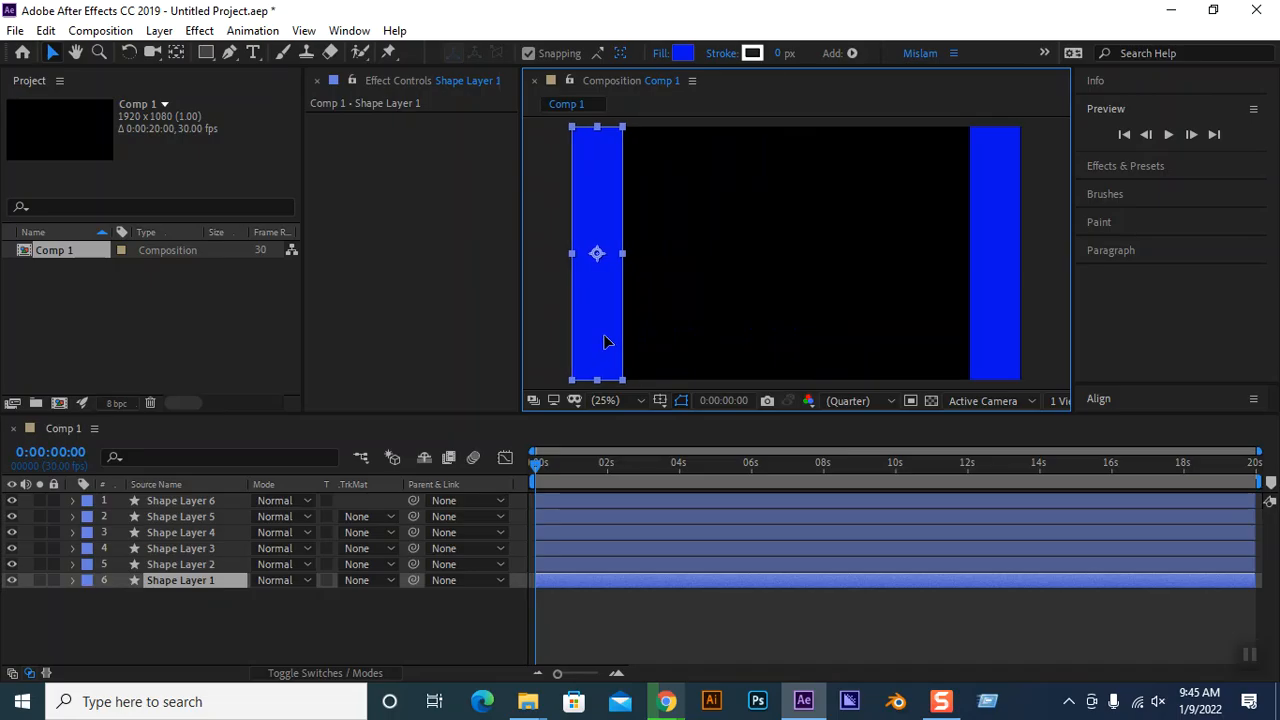
Reveal the Align options and distribute all six shape layers evenly by their horizontal centers across the frame.
left_click_drag(172, 623, 186, 499)
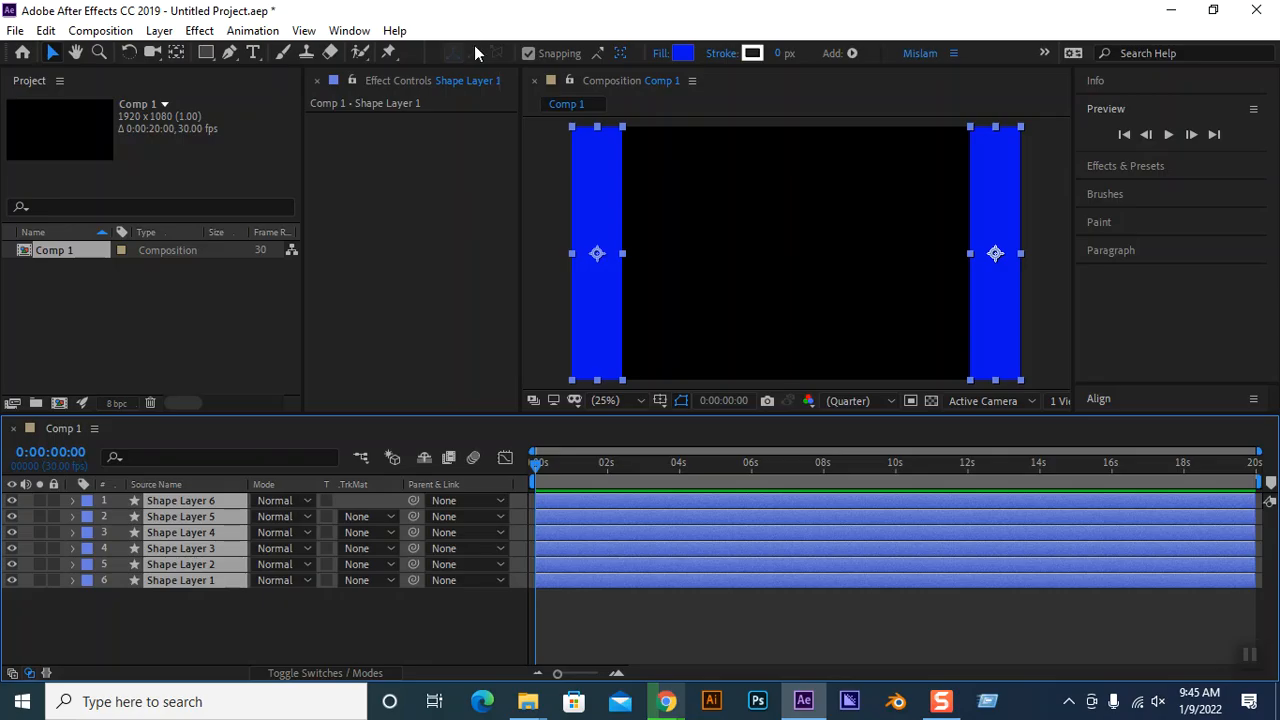
left_click(345, 32)
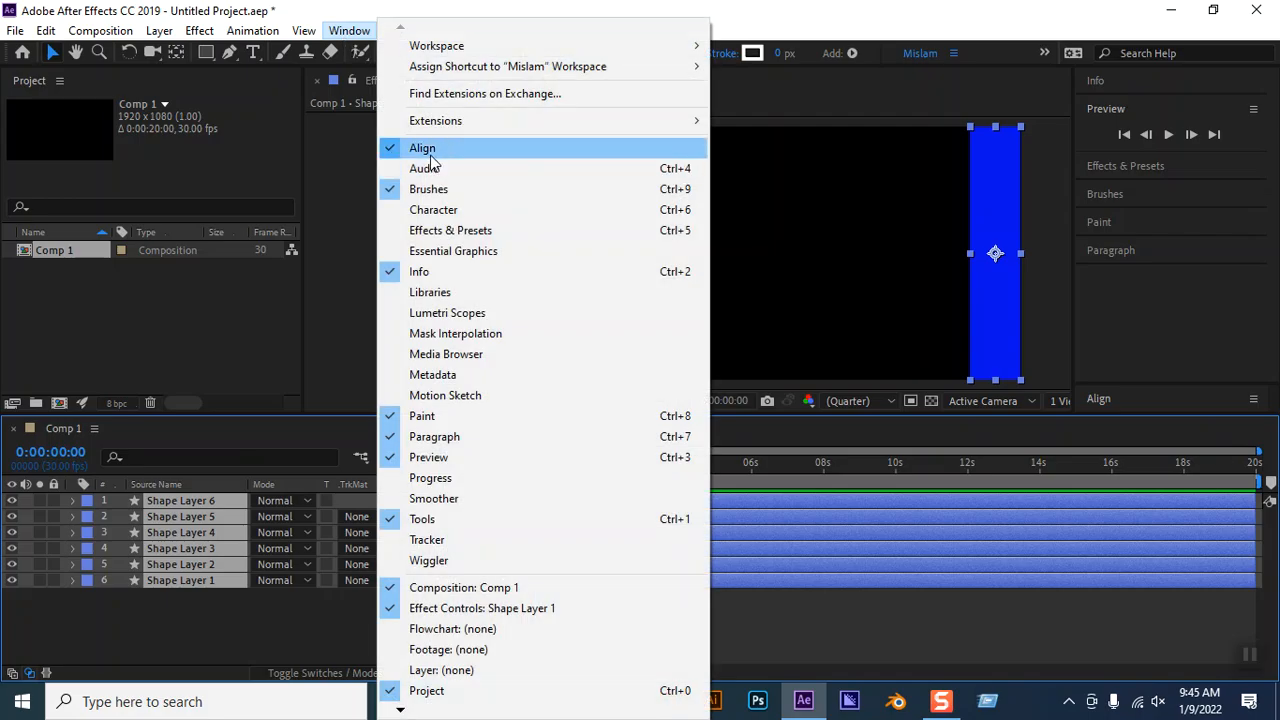
left_click(1180, 287)
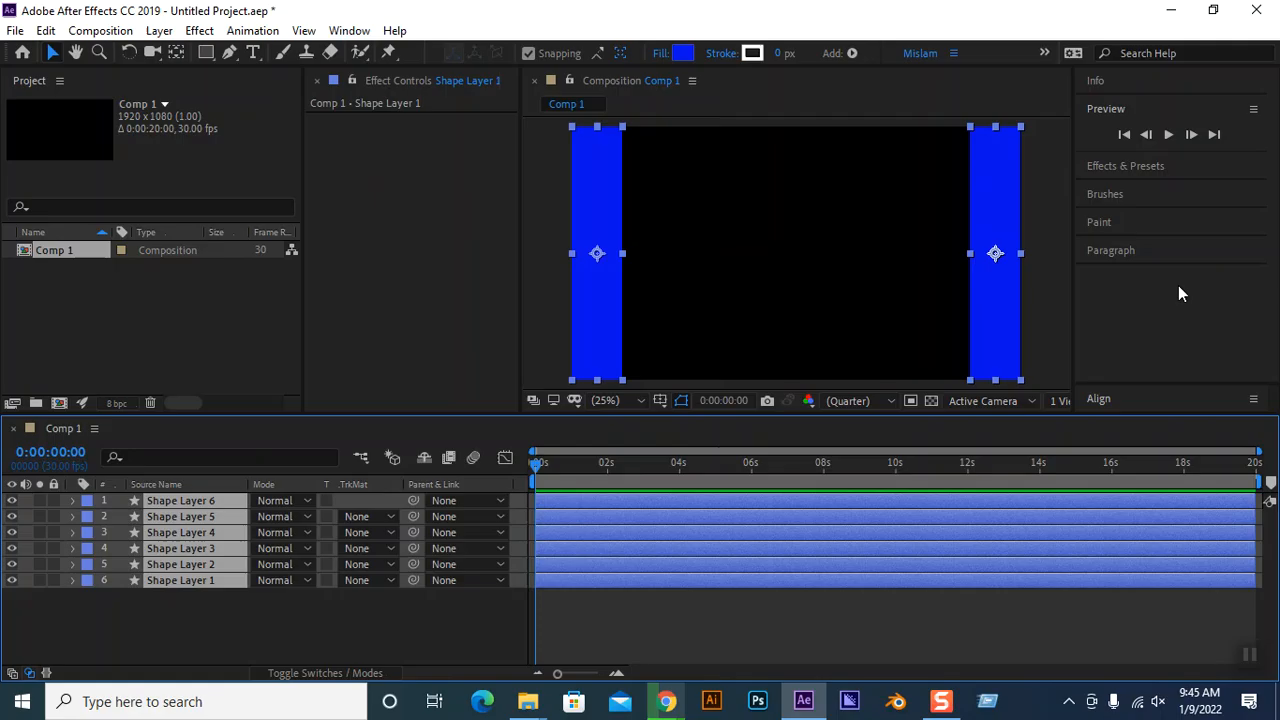
left_click(349, 30)
left_click(385, 148)
left_click(349, 30)
left_click(405, 148)
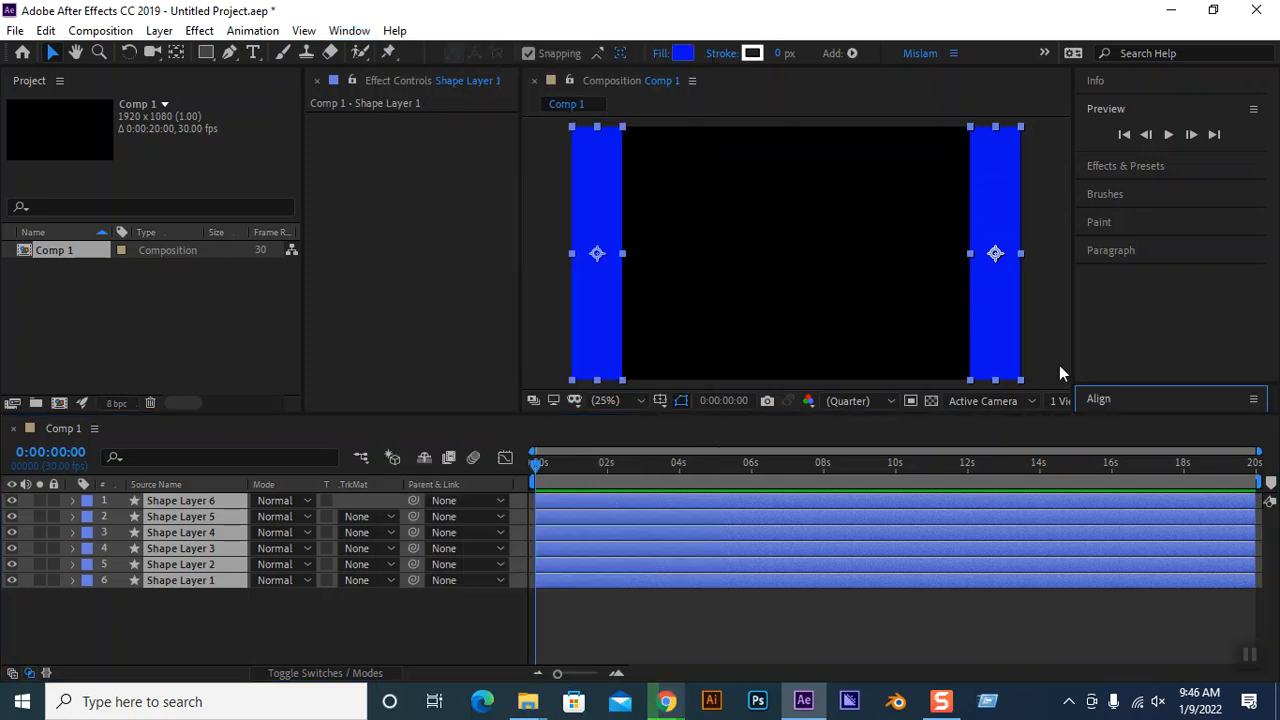
left_click_drag(1167, 388, 1172, 351)
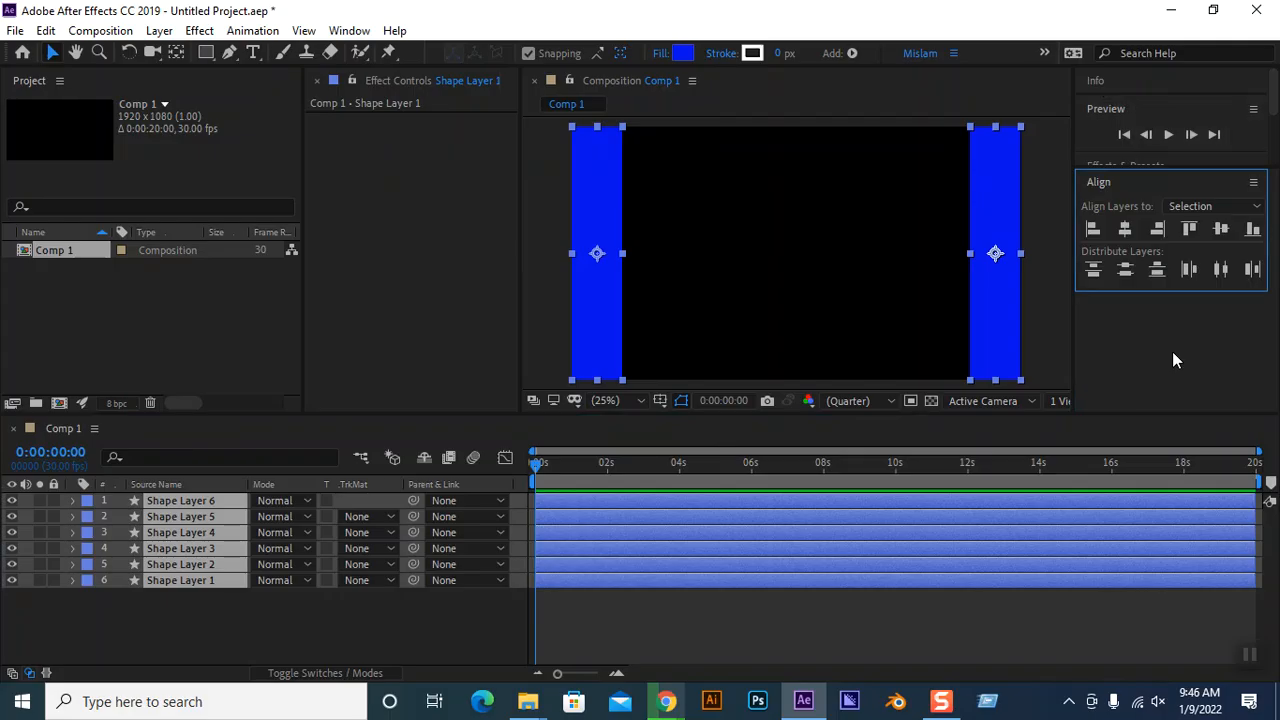
left_click_drag(1169, 171, 1178, 280)
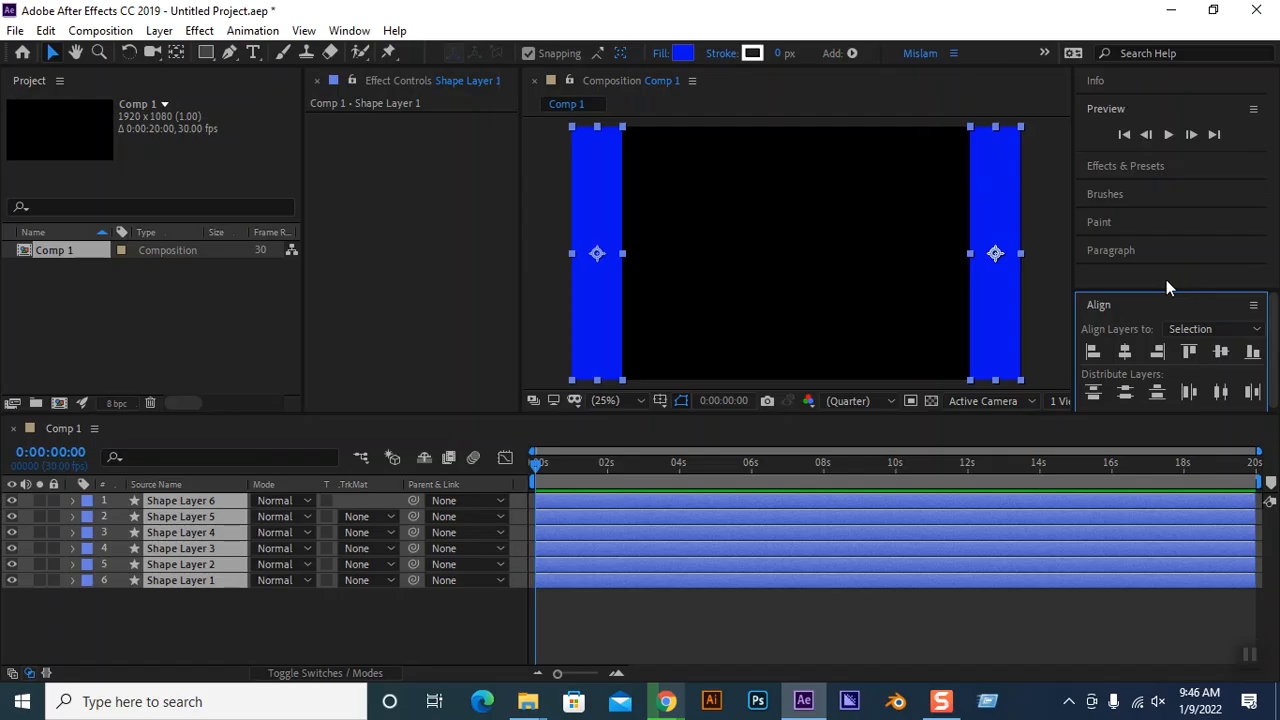
left_click(1221, 393)
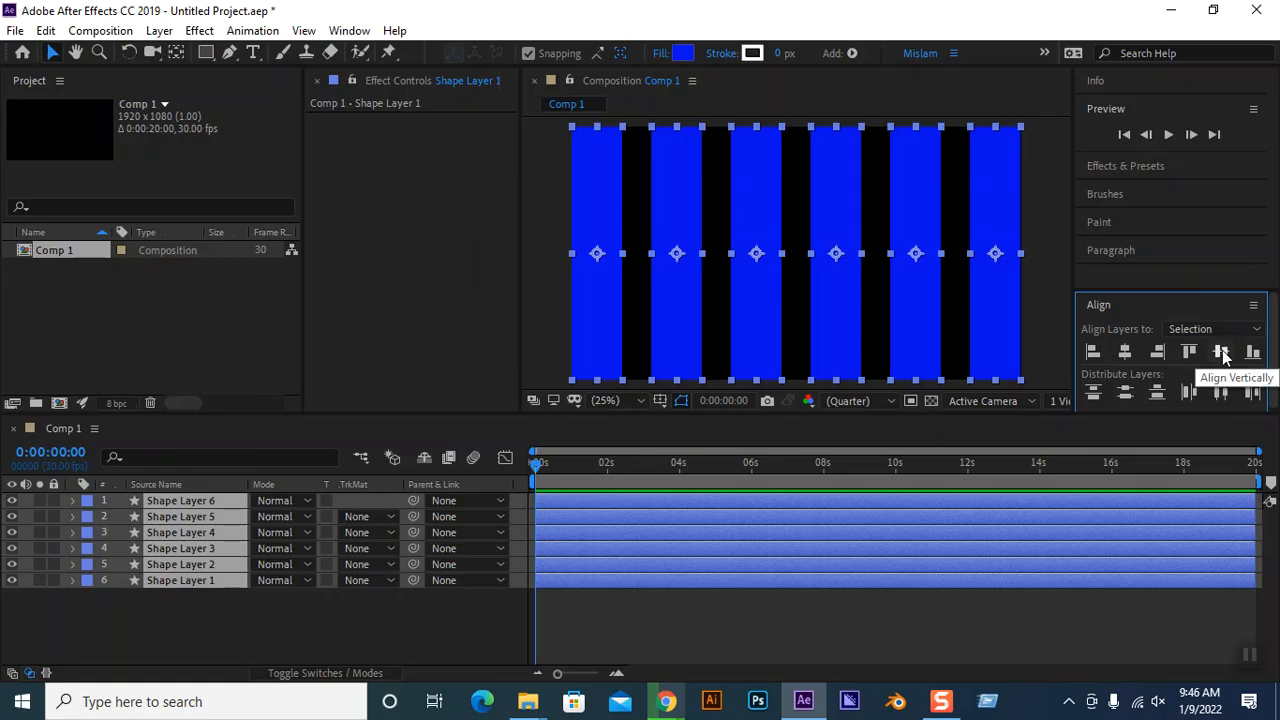
left_click(540, 245)
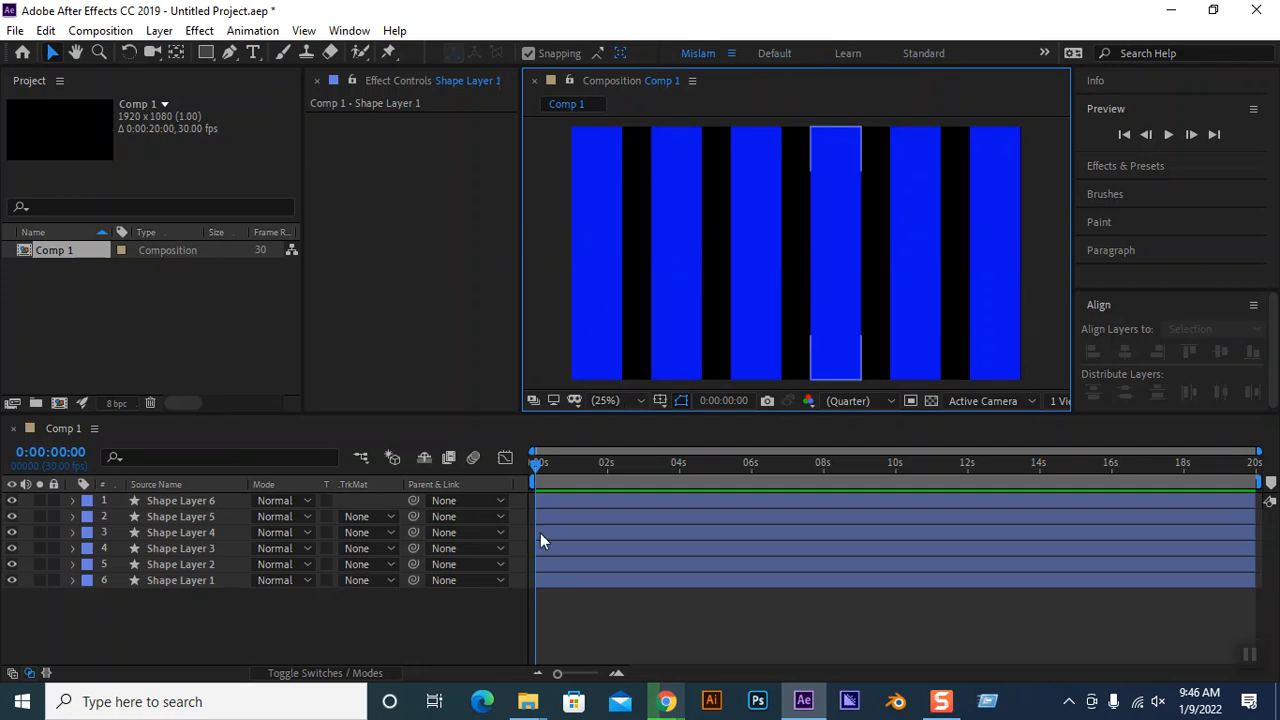
Move the current time to 0:00:00:20 in the Comp 1 timeline.
left_click(535, 468)
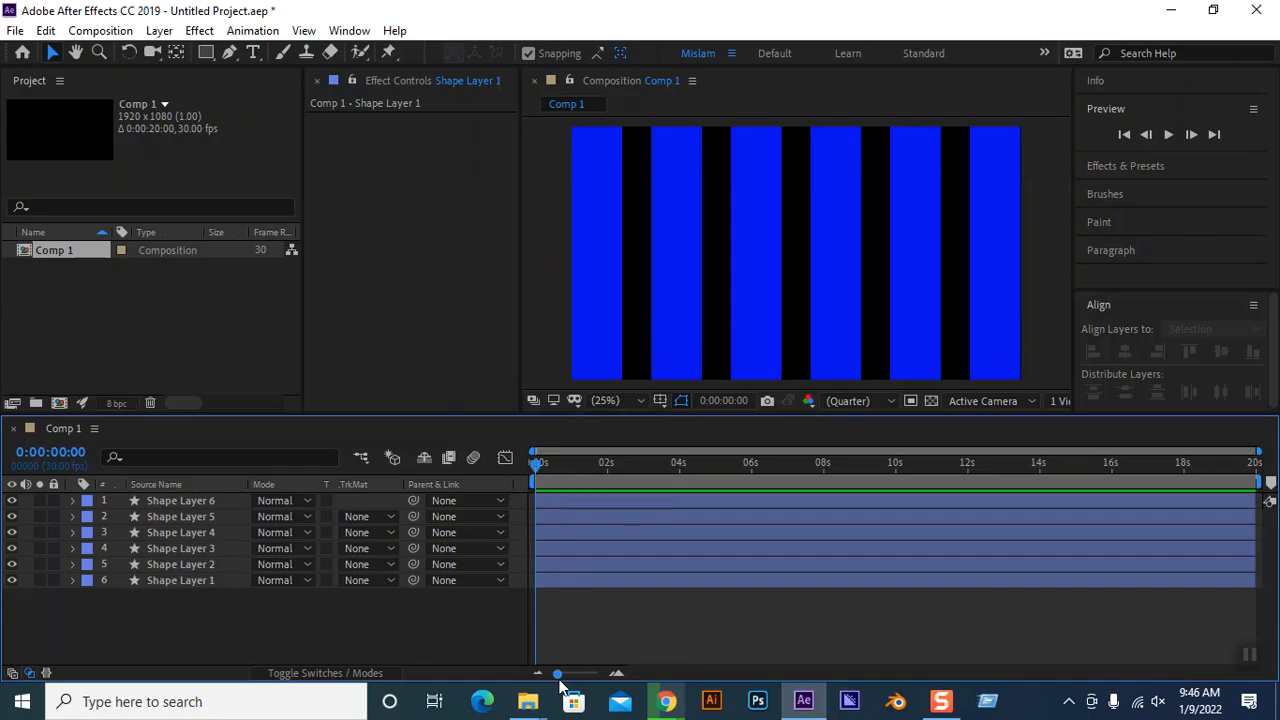
left_click_drag(558, 674, 568, 672)
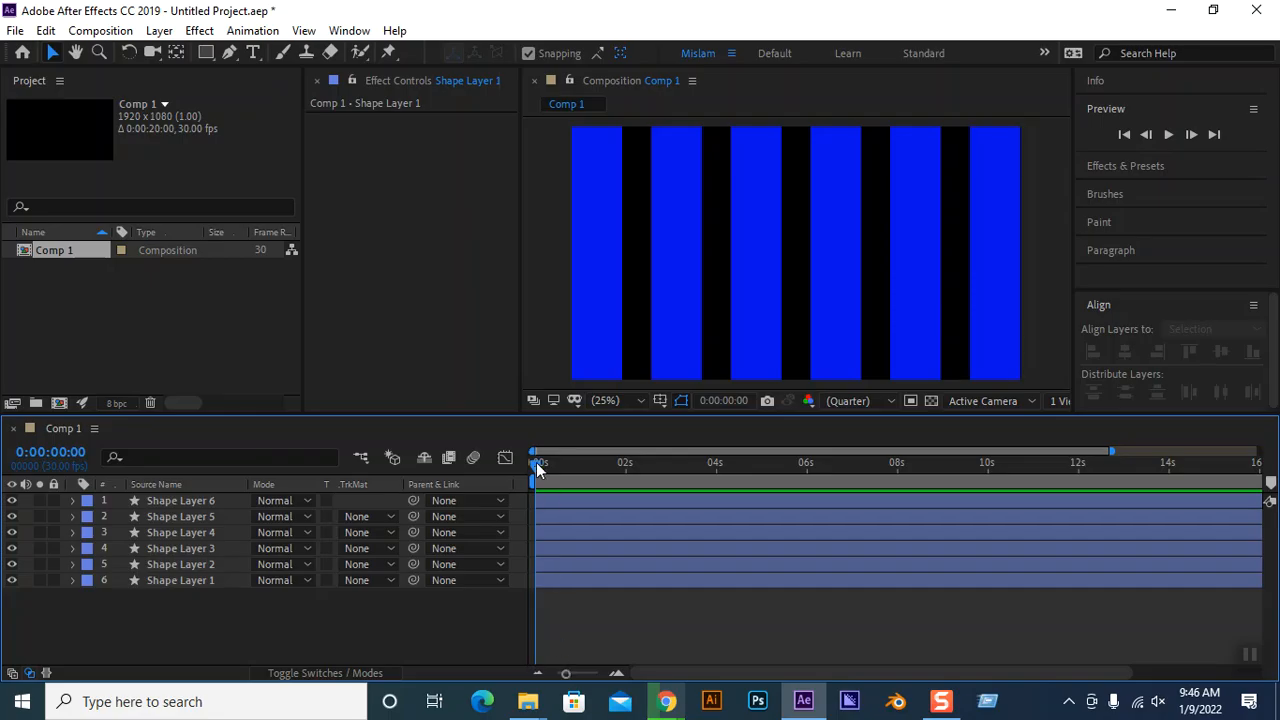
key("space")
key("ctrl+s")
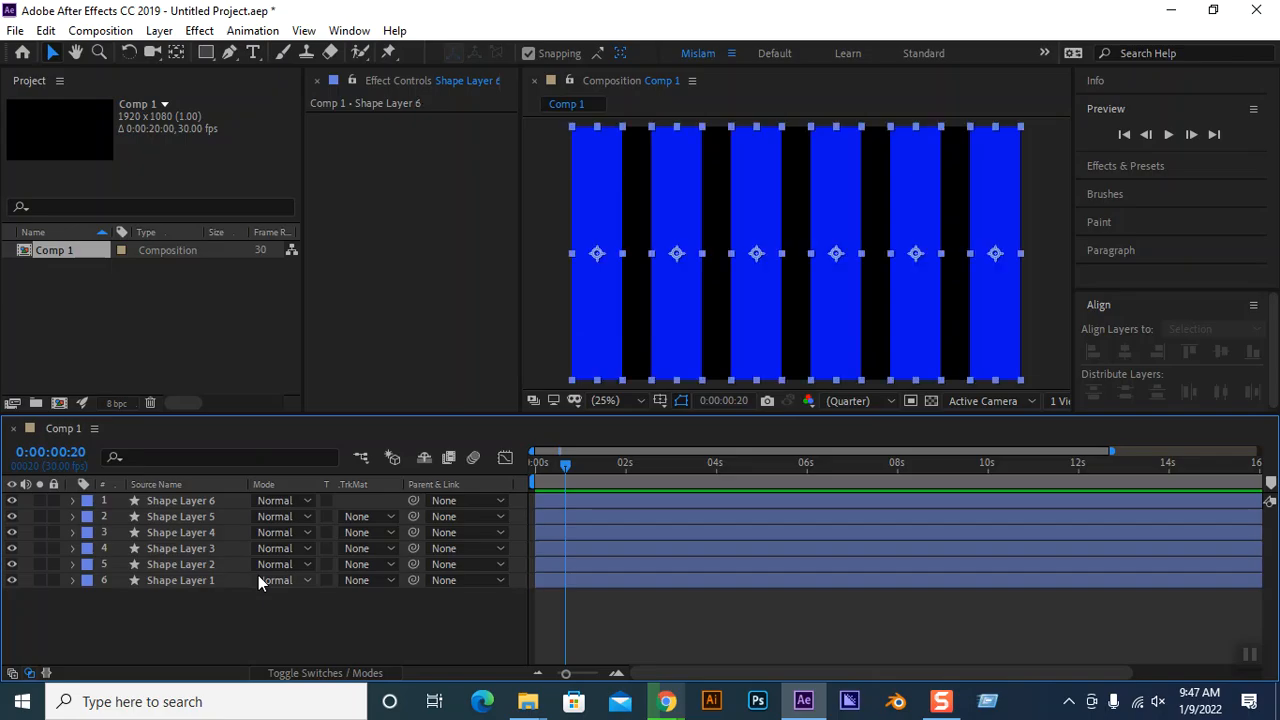
Try adding Position keyframes to all six shape layers at 0:00:00:20, and collapse the layers.
key("ctrl+a")
key("p")
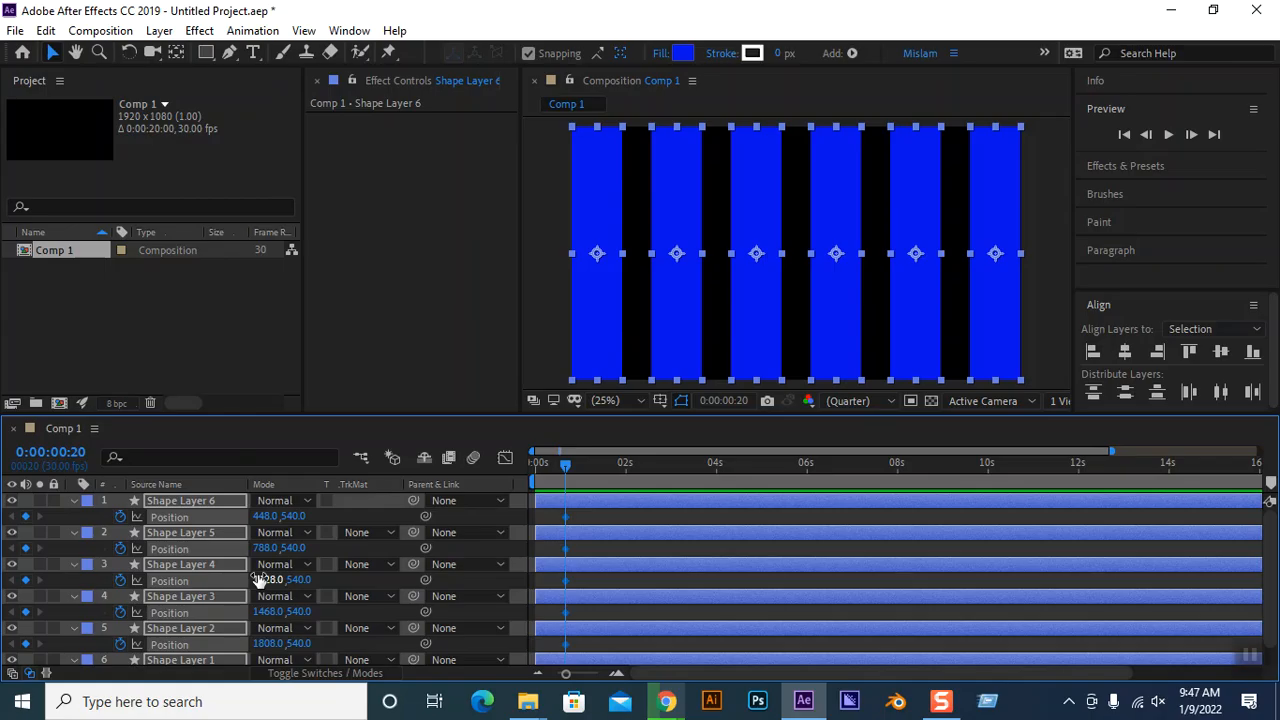
key("F2")
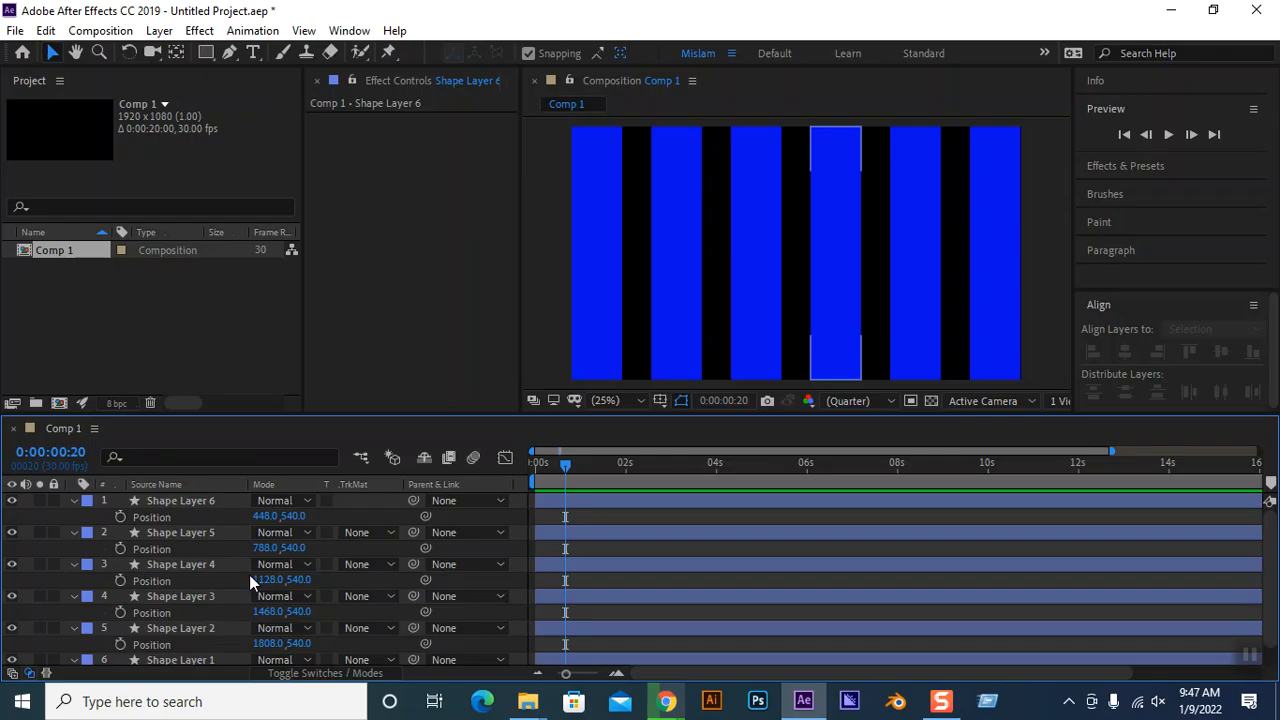
key("ctrl+a")
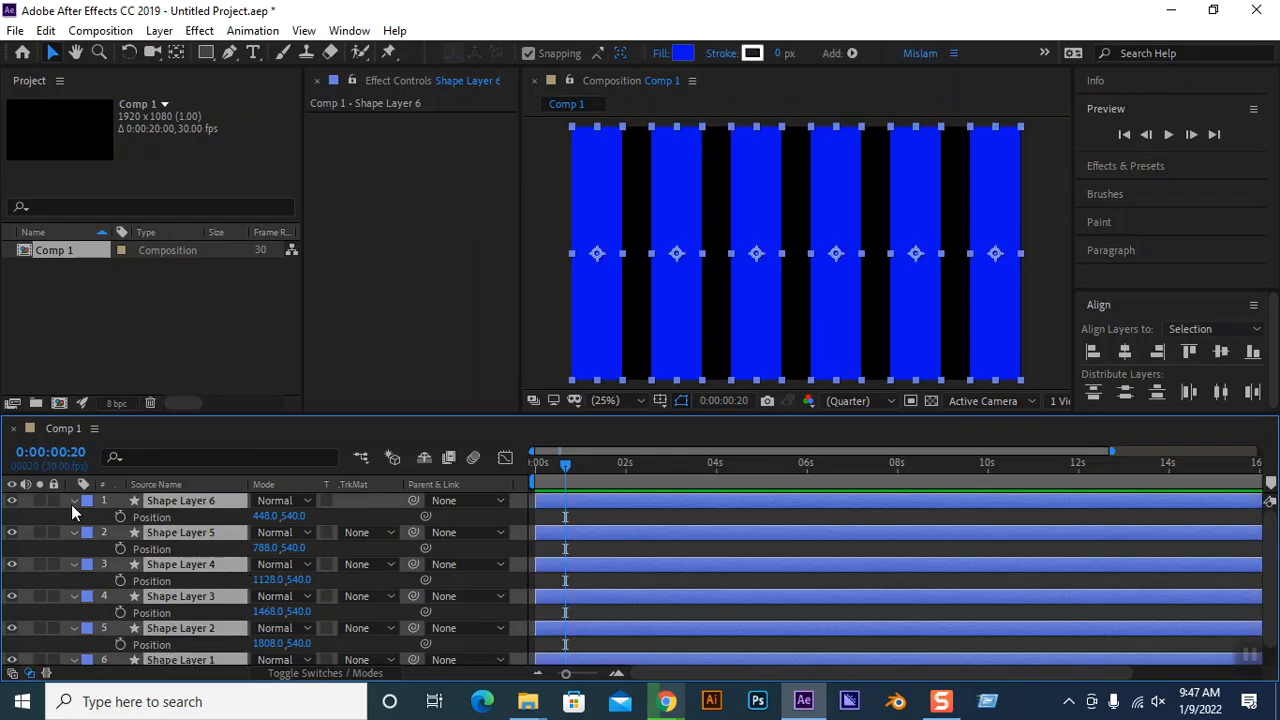
left_click(72, 504)
left_click(228, 640)
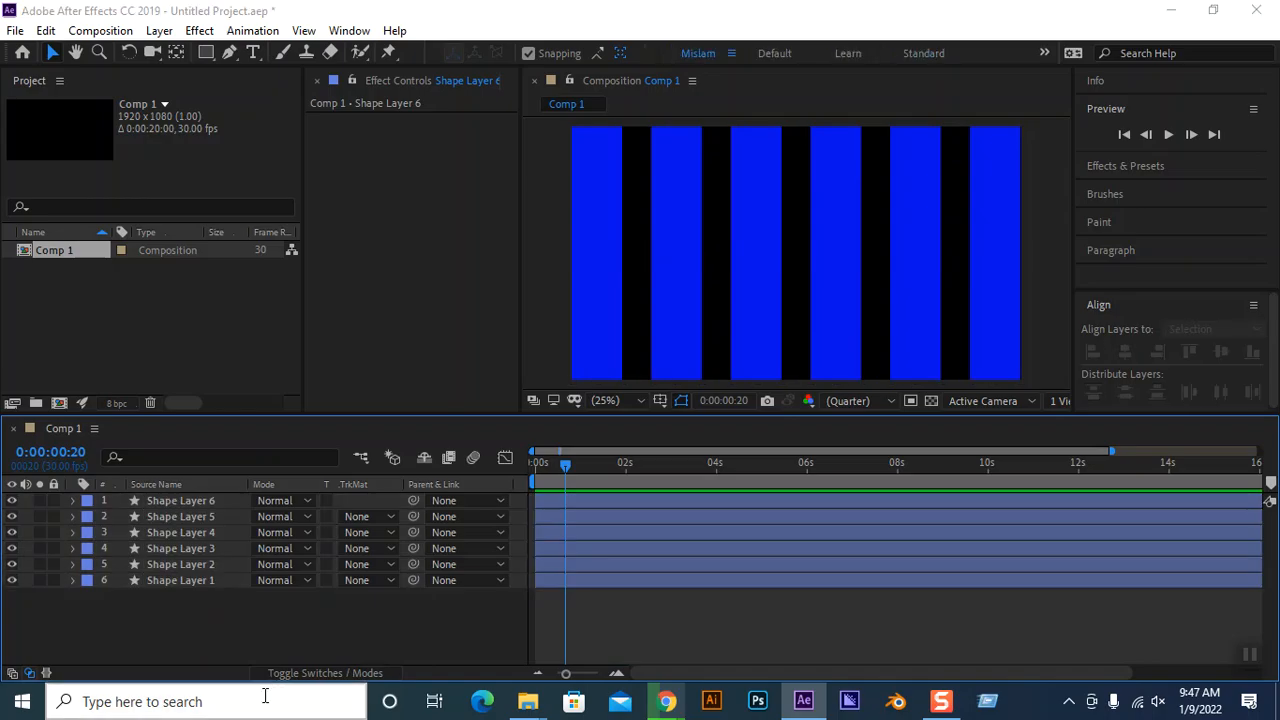
Search Windows for the SpotOnTheMouse app and launch it.
left_click(265, 700)
type("mou")
key("BackSpace")
key("BackSpace")
key("BackSpace")
type("spo")
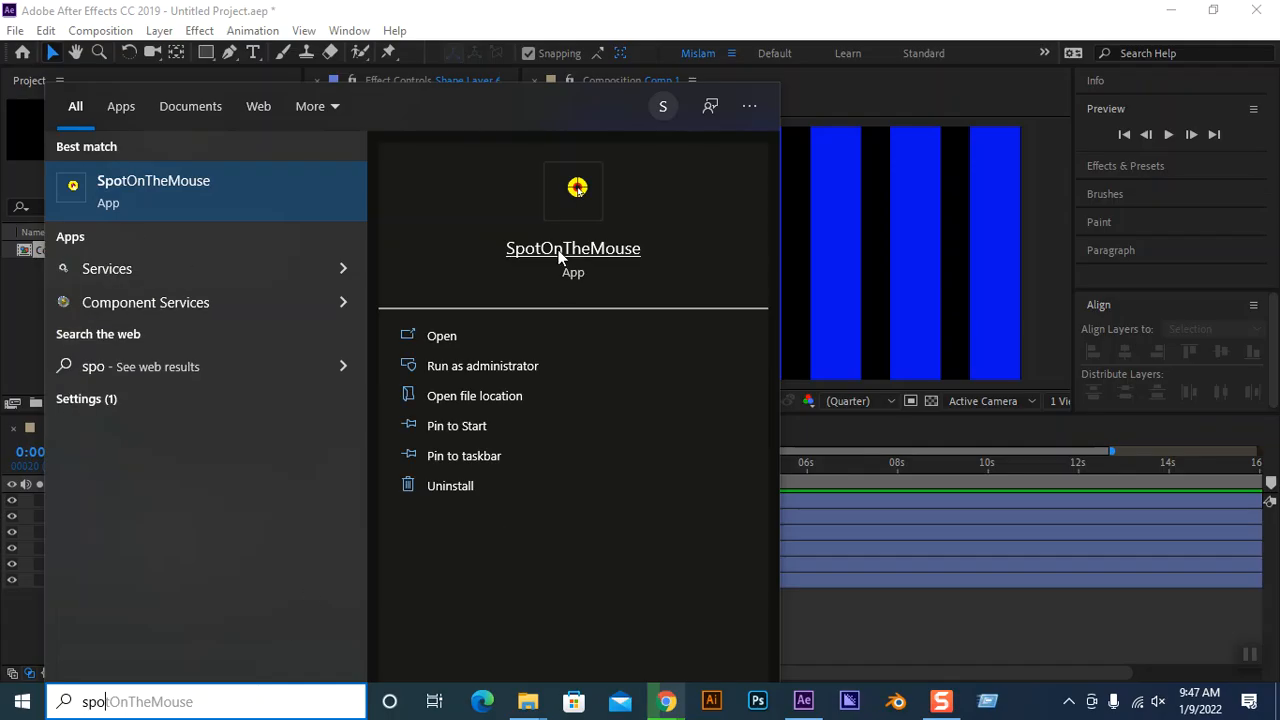
left_click(558, 255)
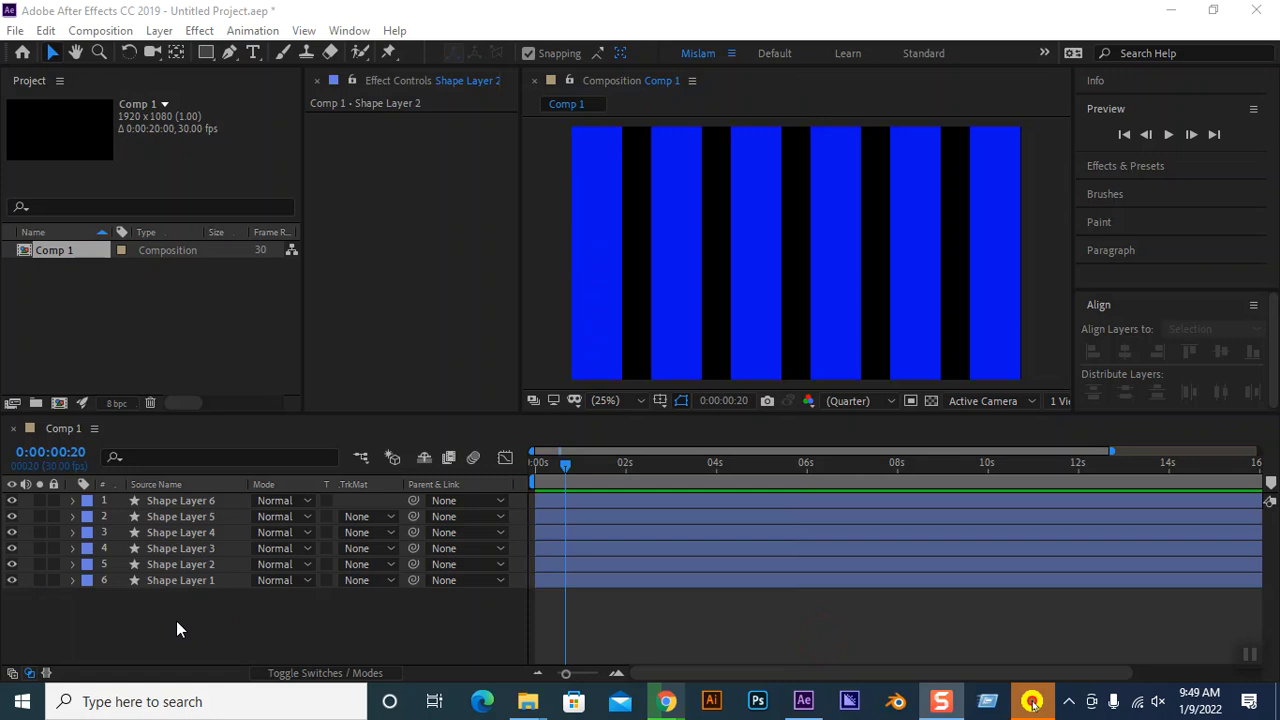
Add Position keyframes to all six shape layers at 0:00:00:20.
key("ctrl+a")
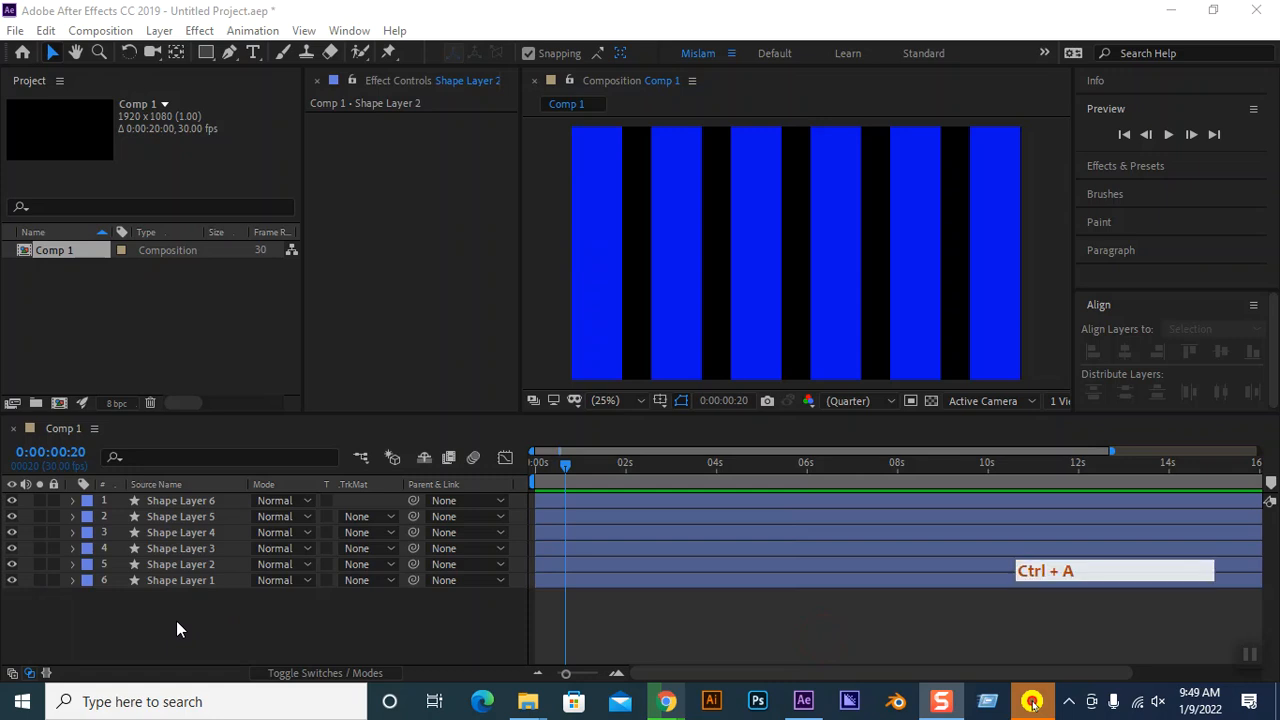
left_click(177, 620)
key("ctrl+a")
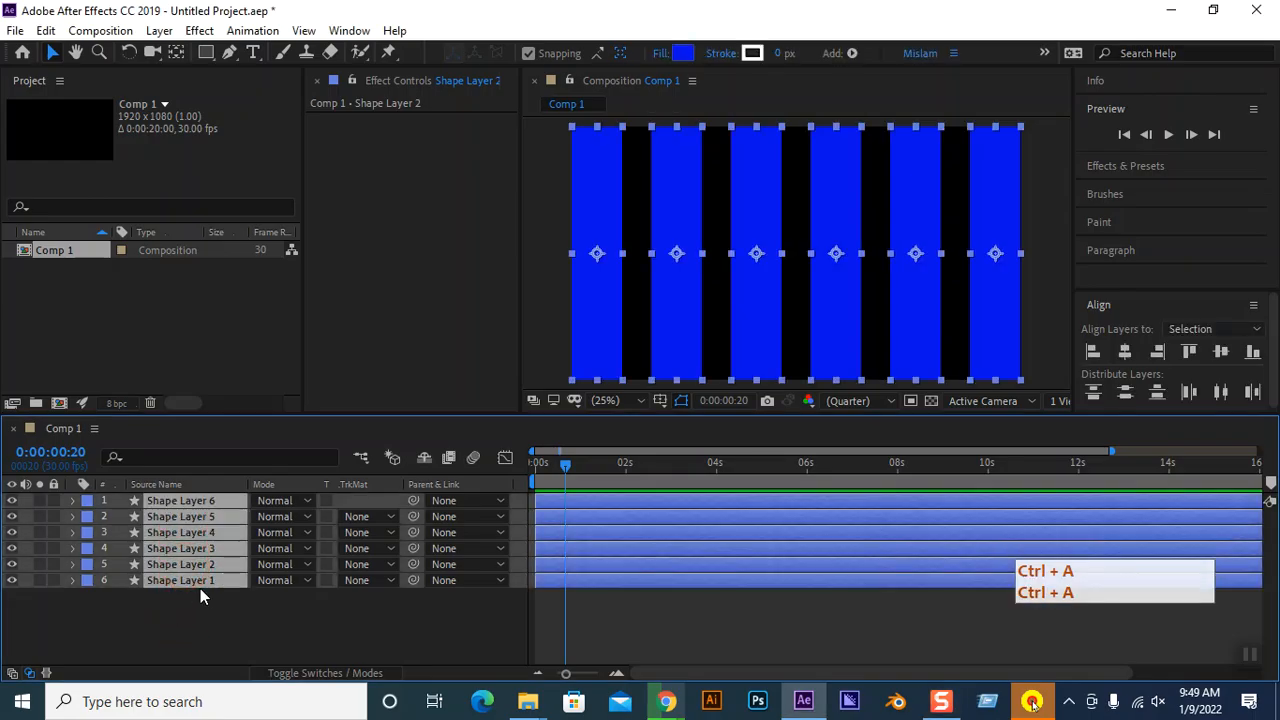
key("shift+alt+p")
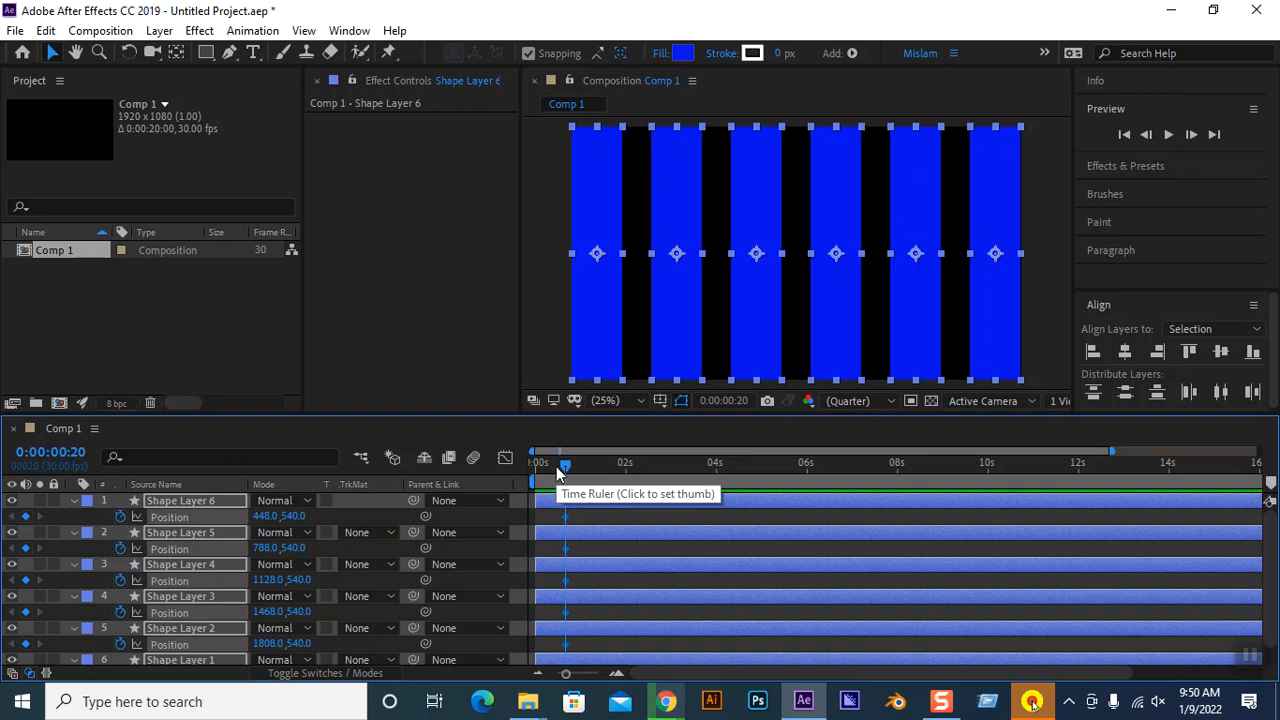
Move all six bars straight up, just above the frame, at 0:00:00:00 and preview the motion.
key("Home")
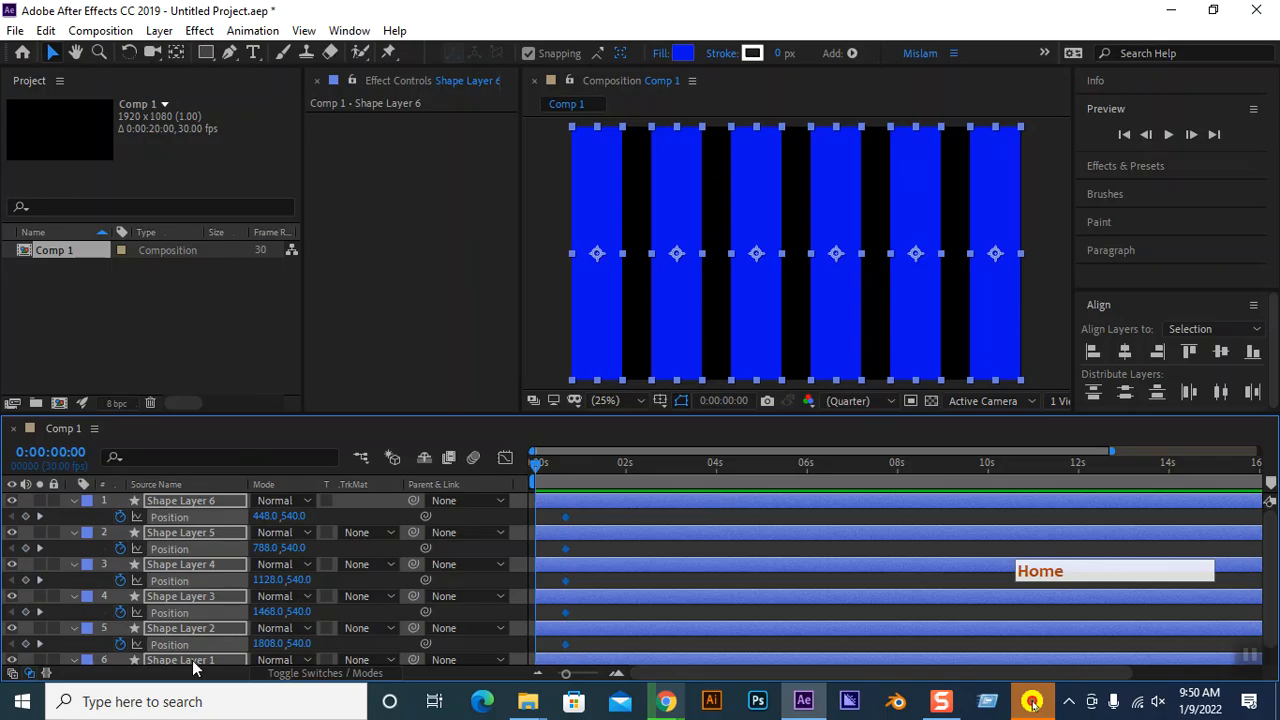
left_click_drag(1006, 369, 998, 105)
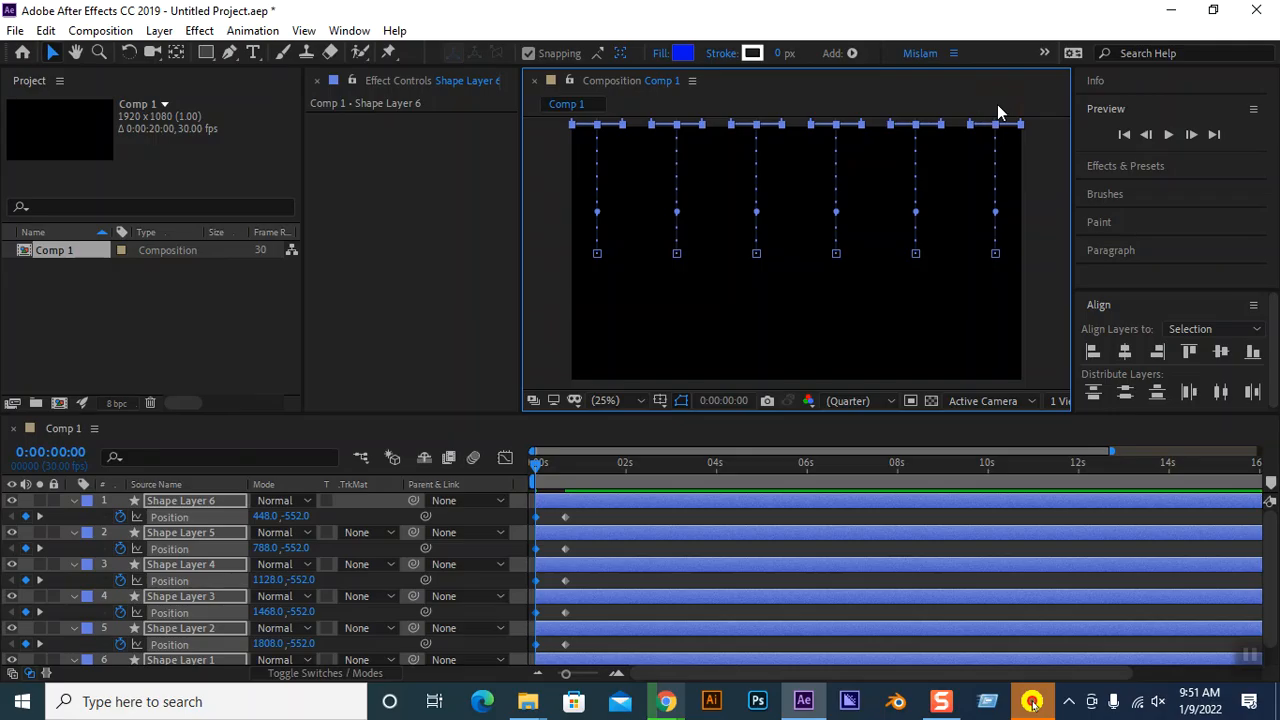
left_click(1168, 134)
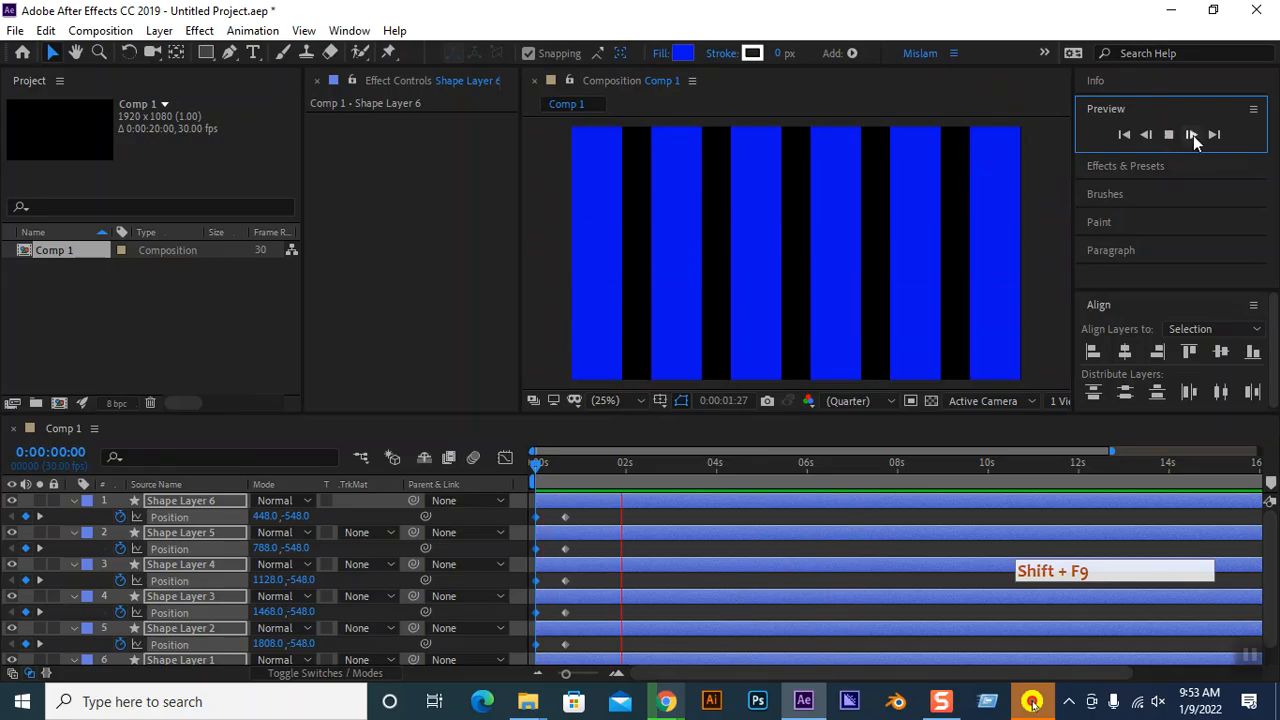
key("space")
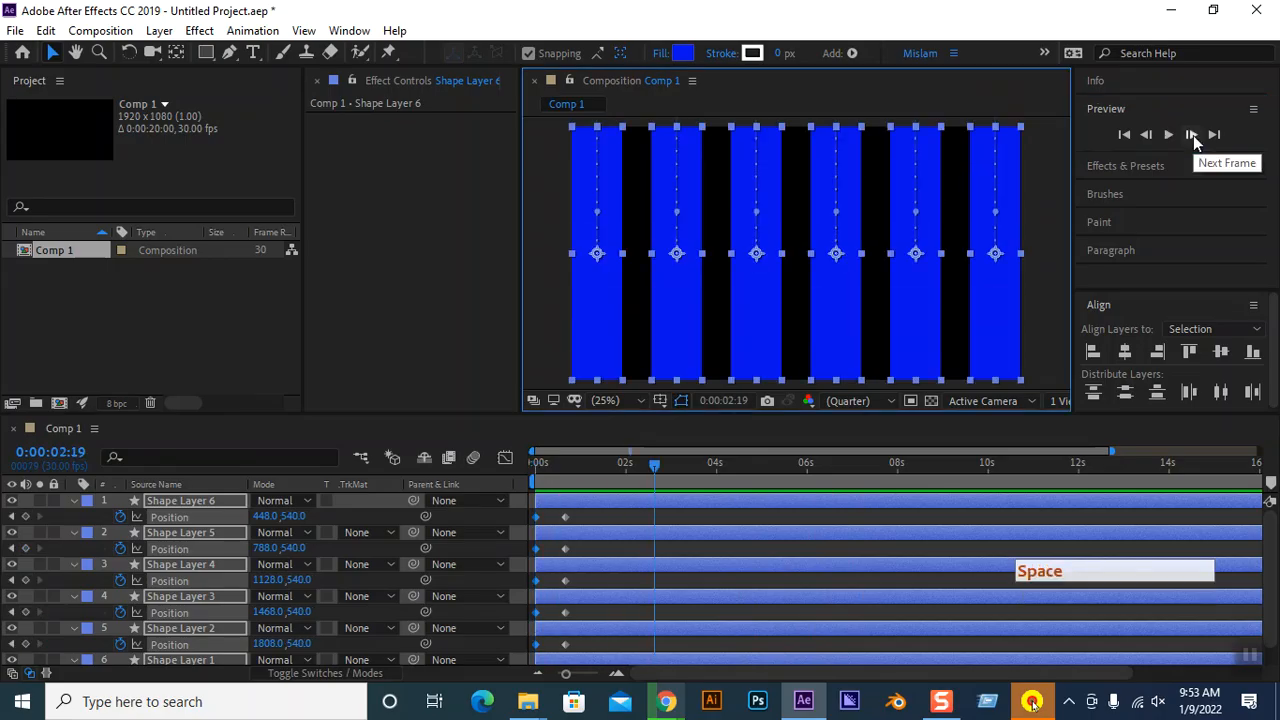
Undo the bars' upward move and the Position keyframes on all six shape layers.
key("ctrl+z")
key("ctrl+z")
At 0:00:00:00, move all six bars just above the frame to Y -552 and add Position keyframes to them.
left_click_drag(571, 476, 500, 468)
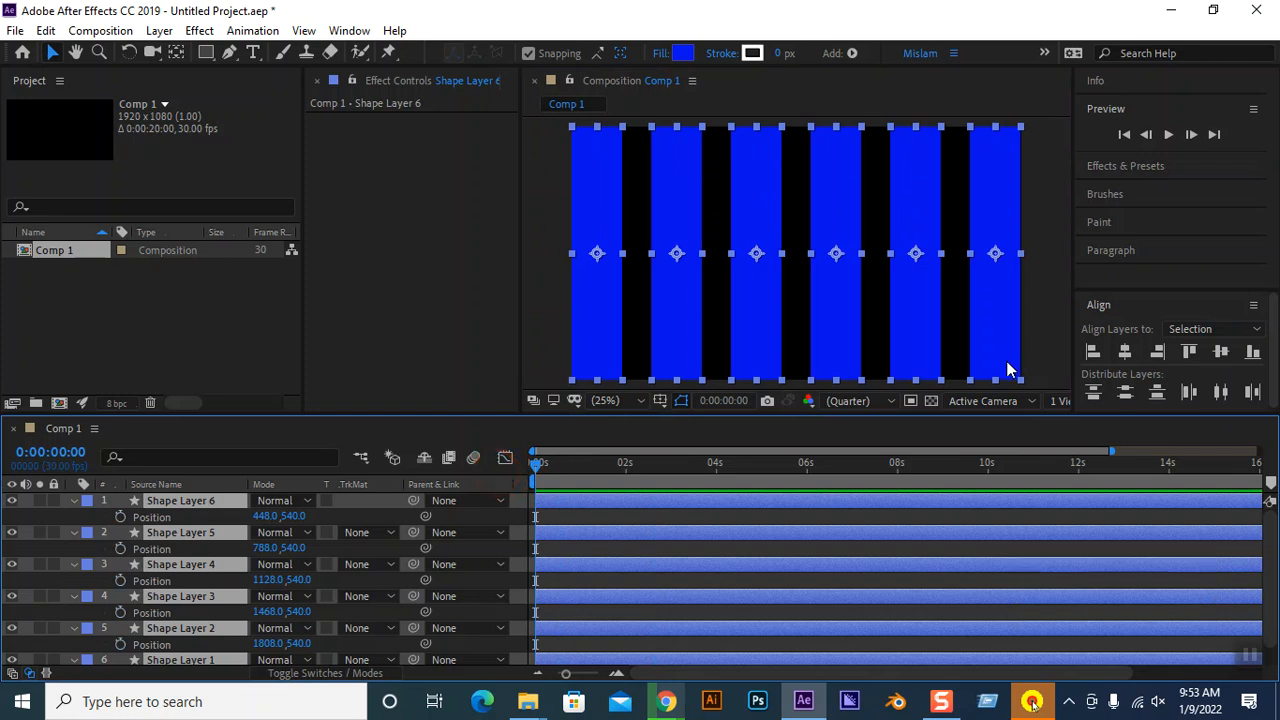
left_click_drag(1006, 375, 981, 114)
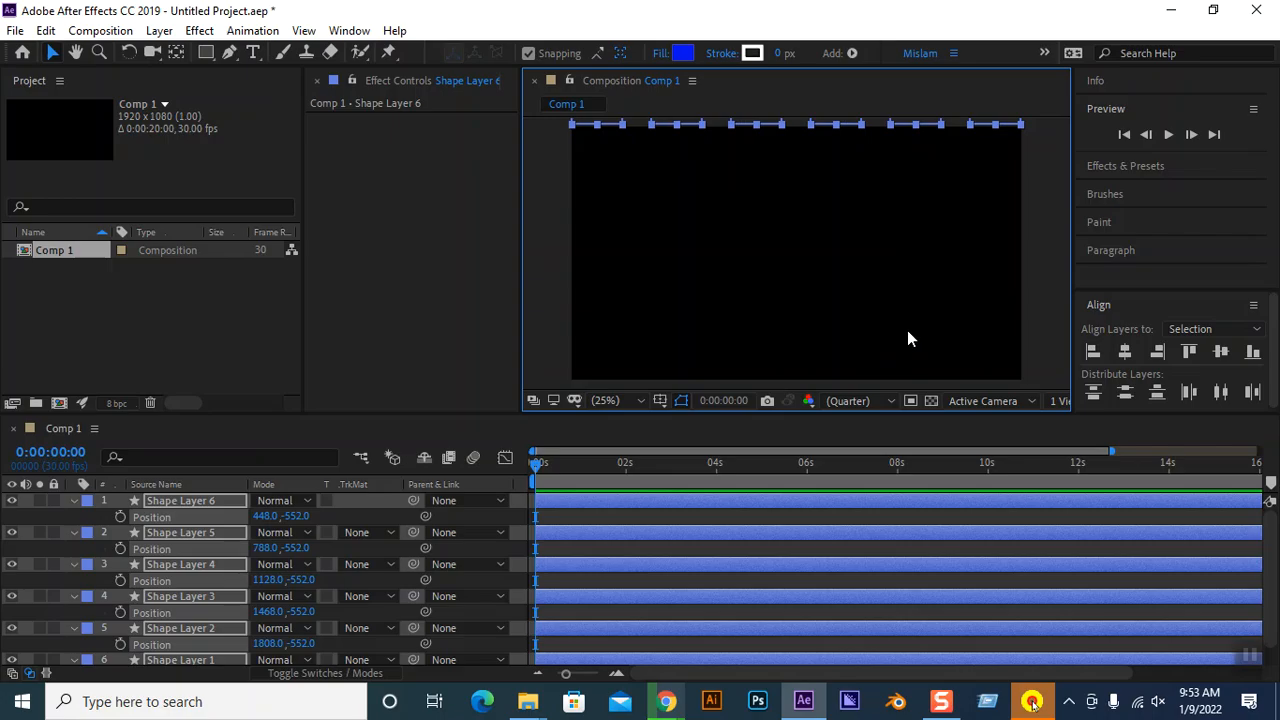
key("shift+alt+p")
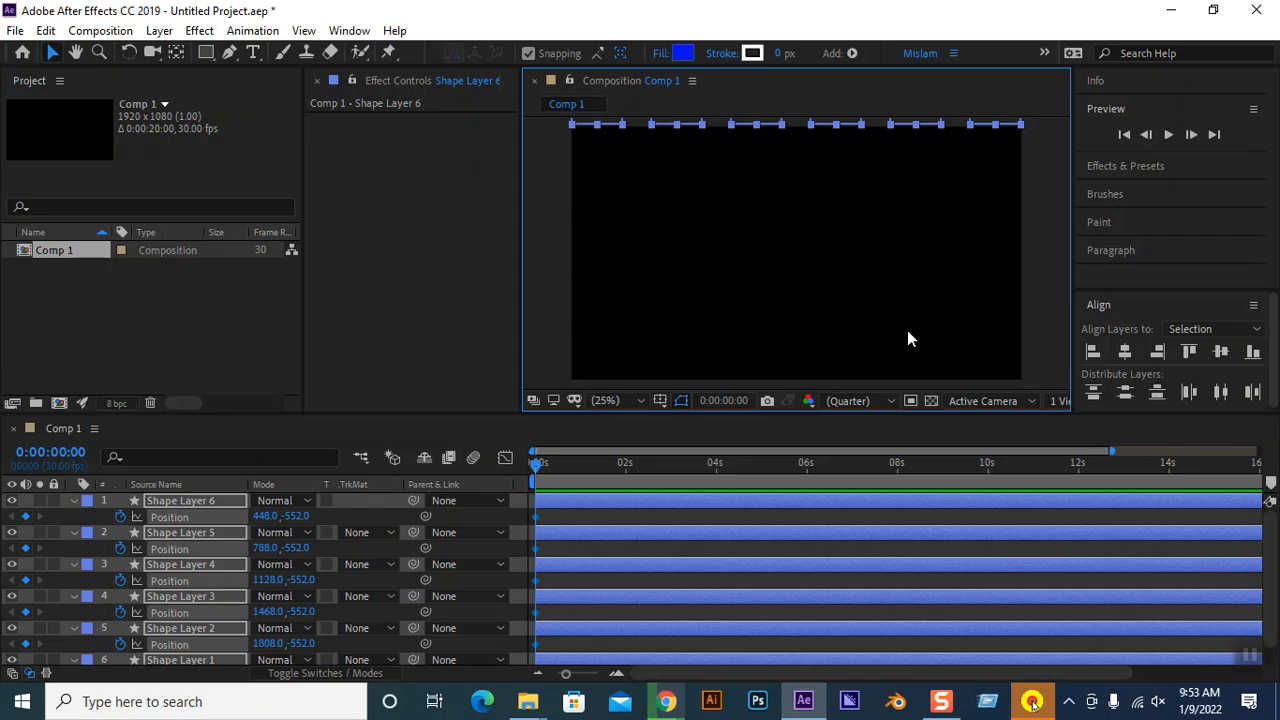
At 0:00:00:20, move all six bars straight down to about Y 544 so they fill the frame height.
key("shift+Page_Down")
key("shift+Page_Down")
left_click(996, 126)
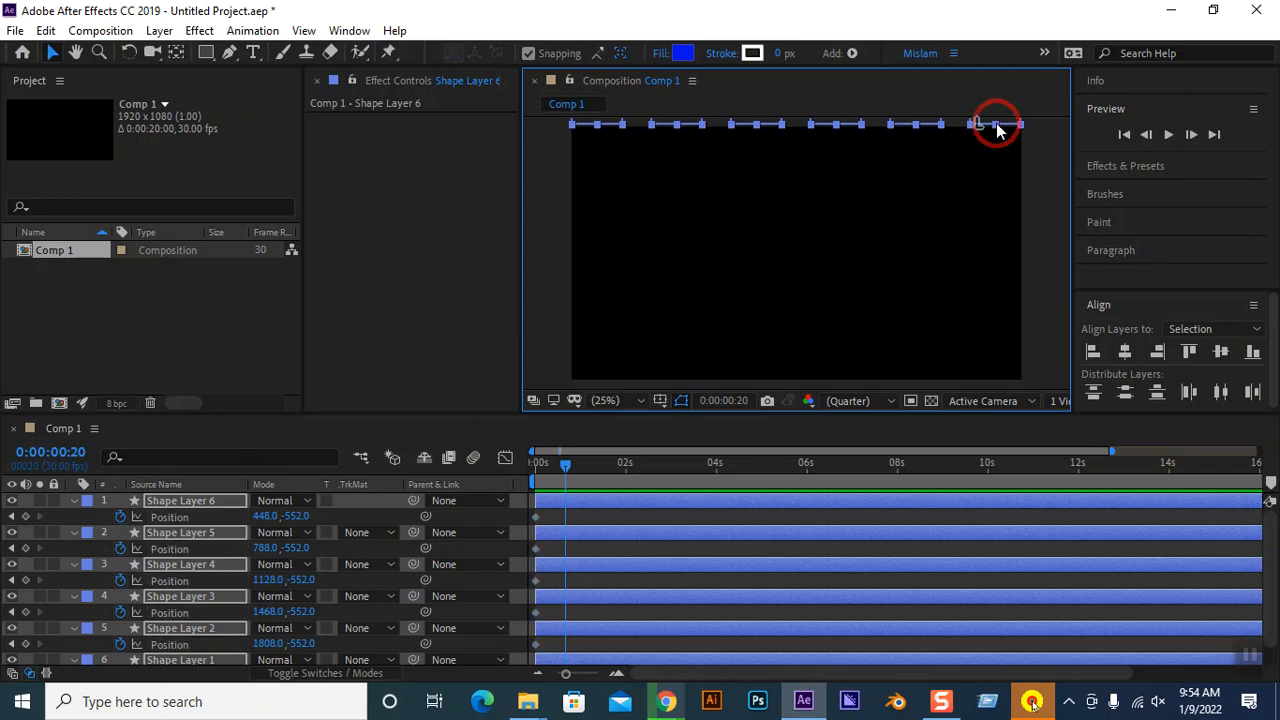
left_click_drag(996, 126, 1003, 246)
key("ctrl+shift+z")
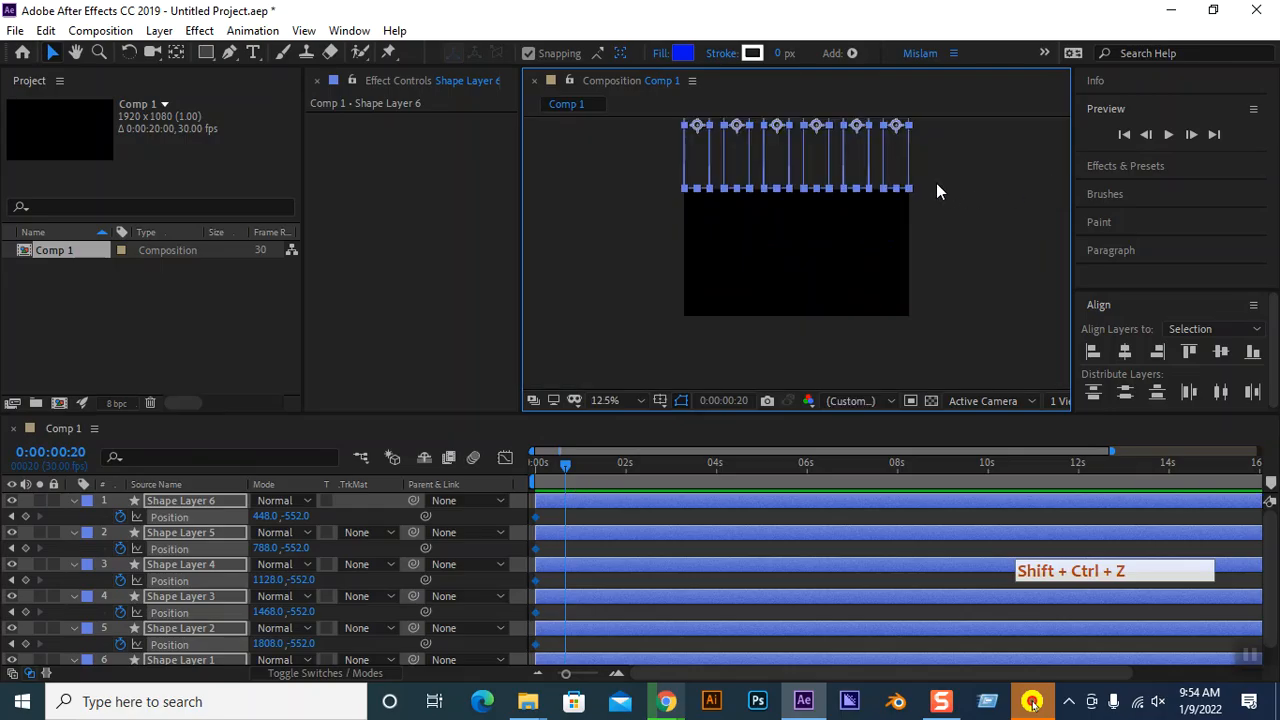
left_click(895, 160)
left_click_drag(895, 160, 896, 292)
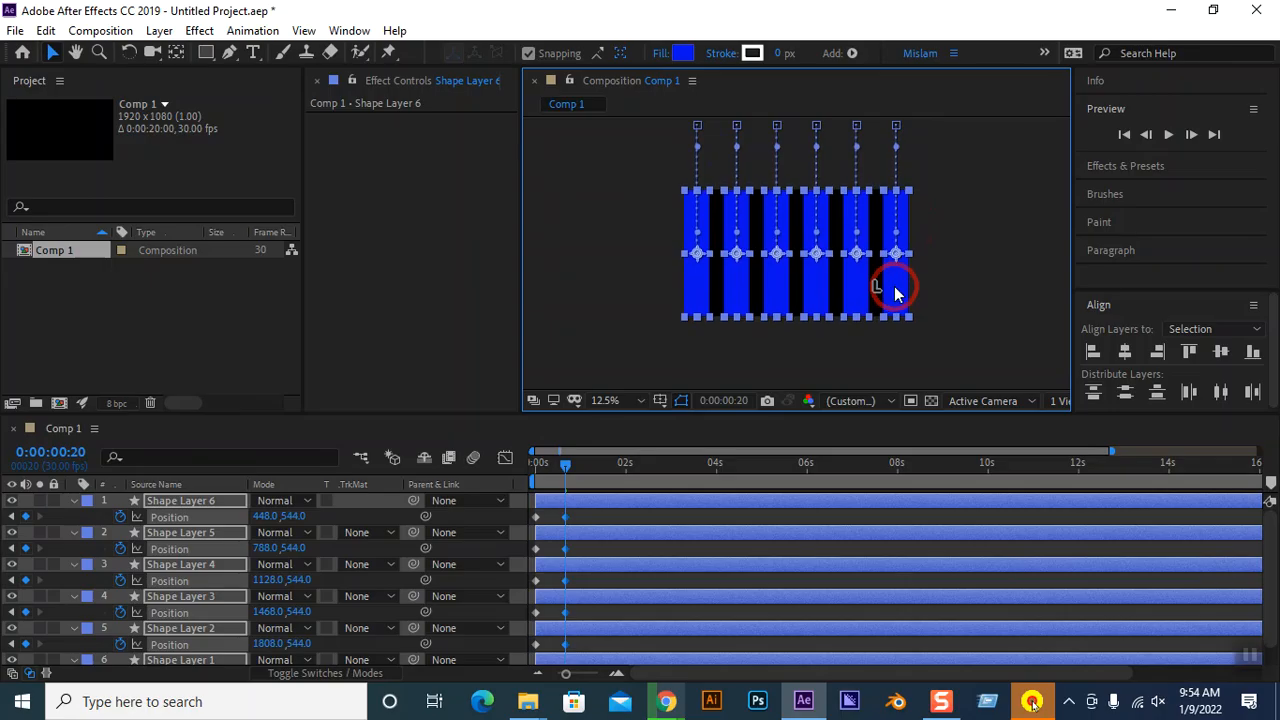
Preview the bars' drop-in animation from the start at 25% magnification and return the current time to 0:00:00:00.
left_click(614, 396)
left_click(633, 211)
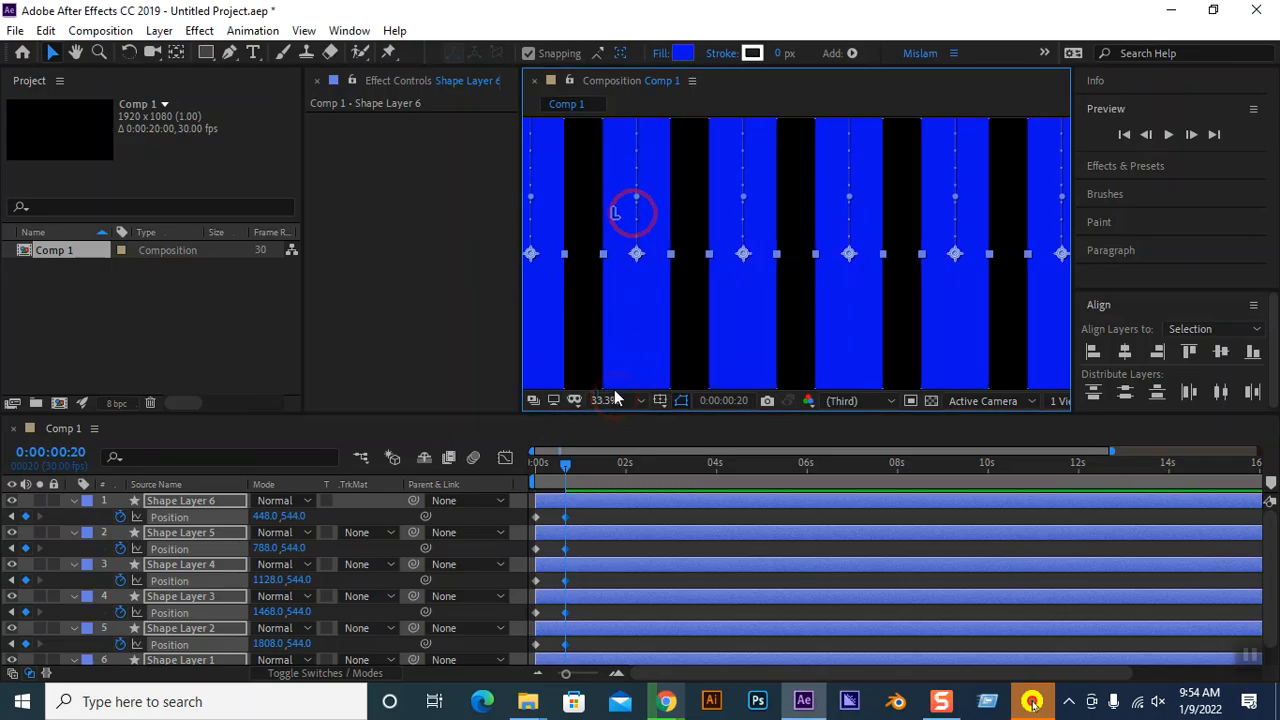
left_click(608, 399)
left_click(615, 197)
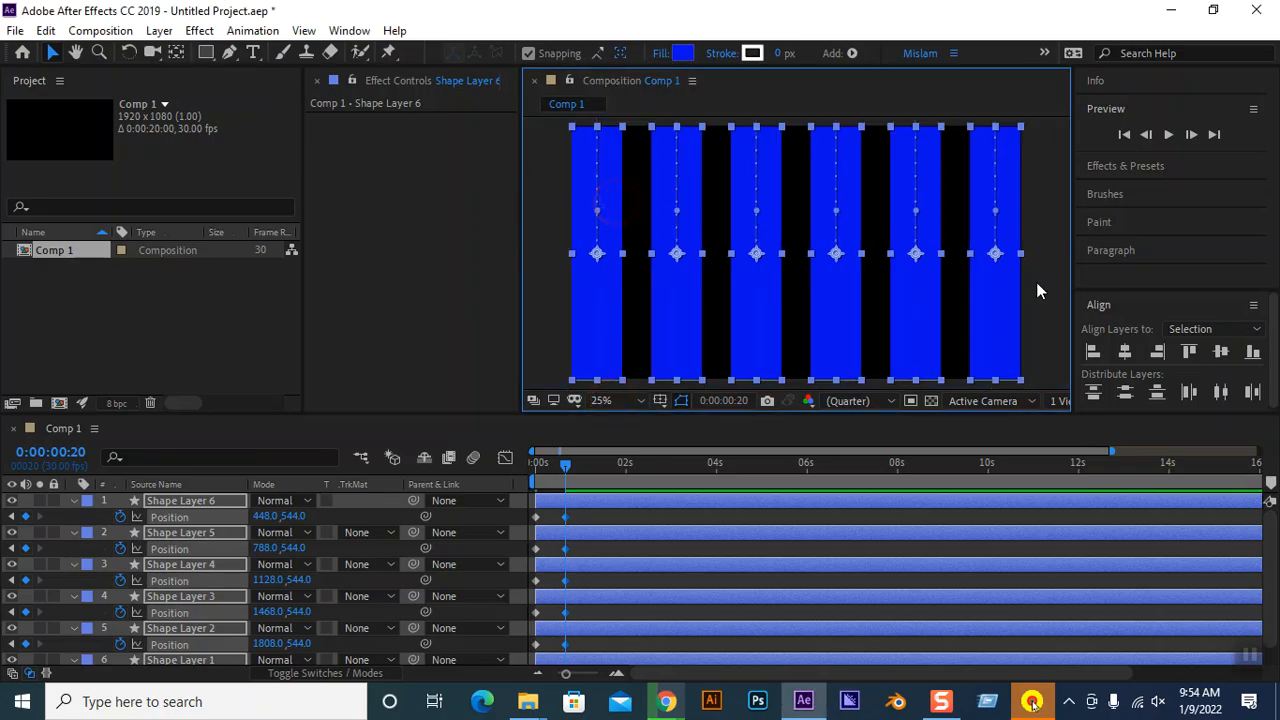
left_click_drag(565, 470, 517, 464)
left_click(1169, 136)
key("space")
left_click_drag(598, 469, 531, 470)
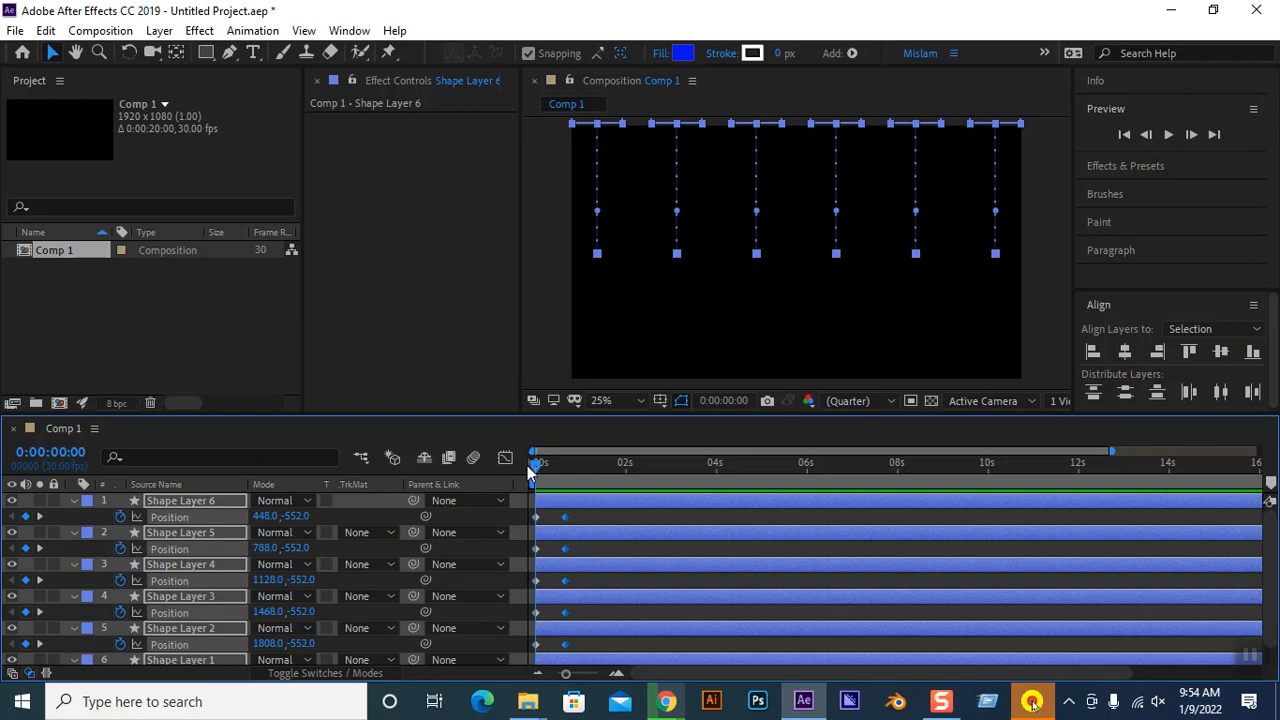
left_click(940, 701)
key("shift+F9")
key("shift+F9")
key("shift+F9")
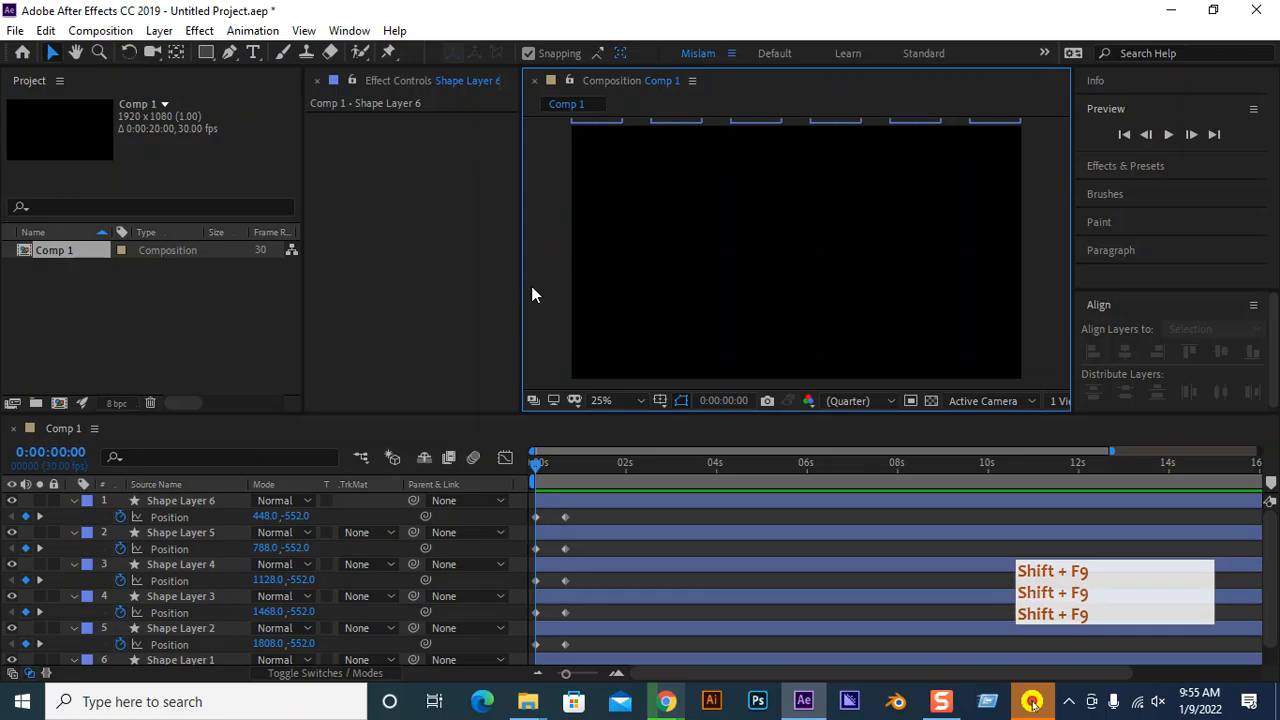
left_click(838, 648)
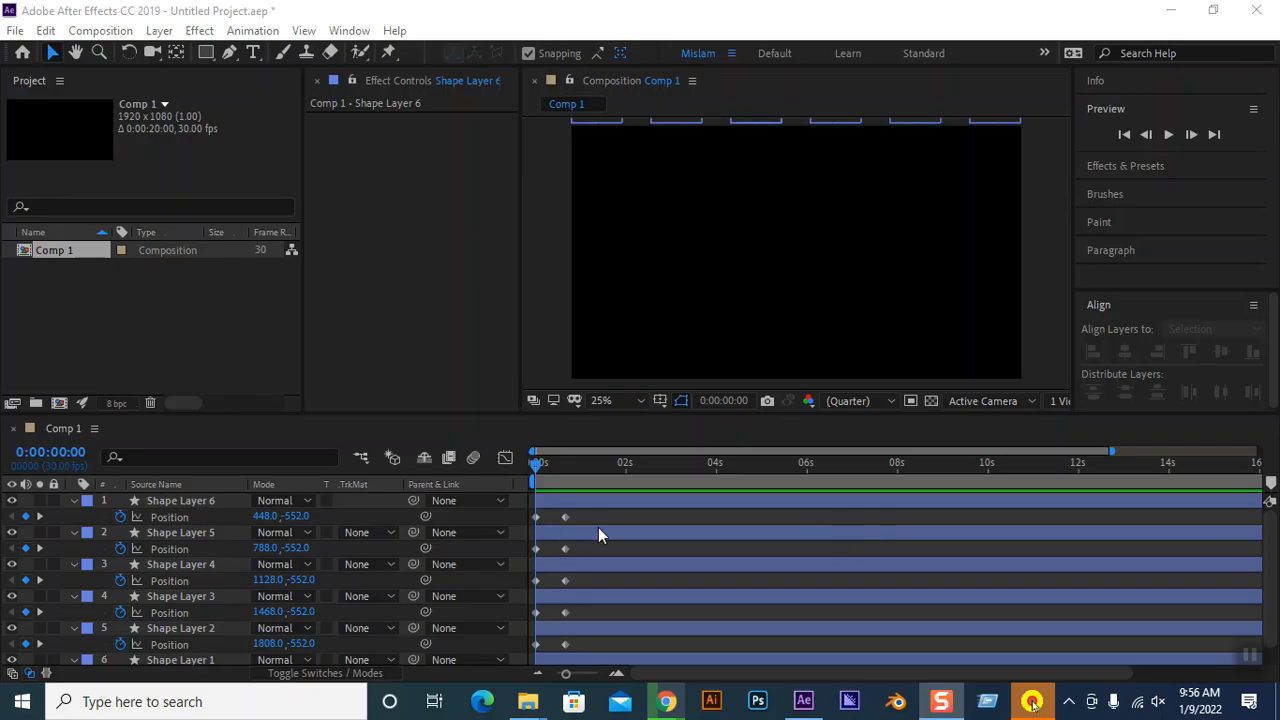
left_click(565, 516)
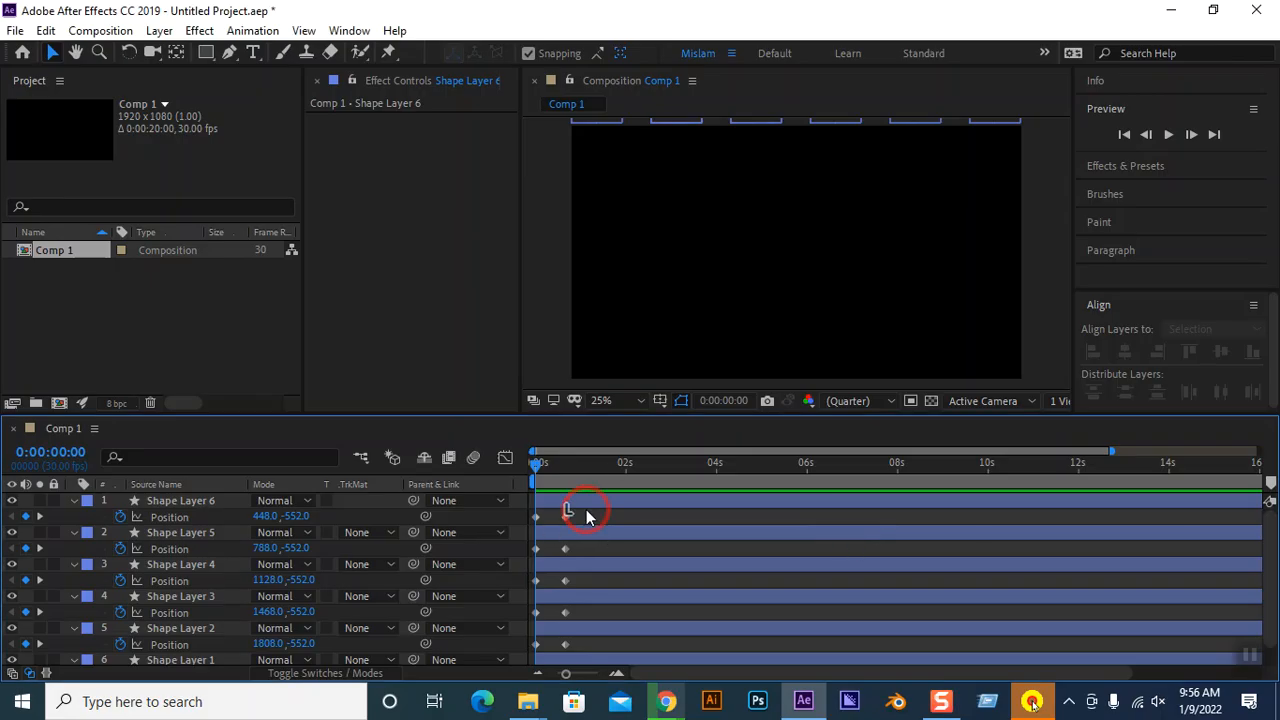
Briefly solo Shape Layer 6 at 0:00:00:00 and 0:00:00:12 to check which bar it is, and unsolo it.
left_click(40, 503)
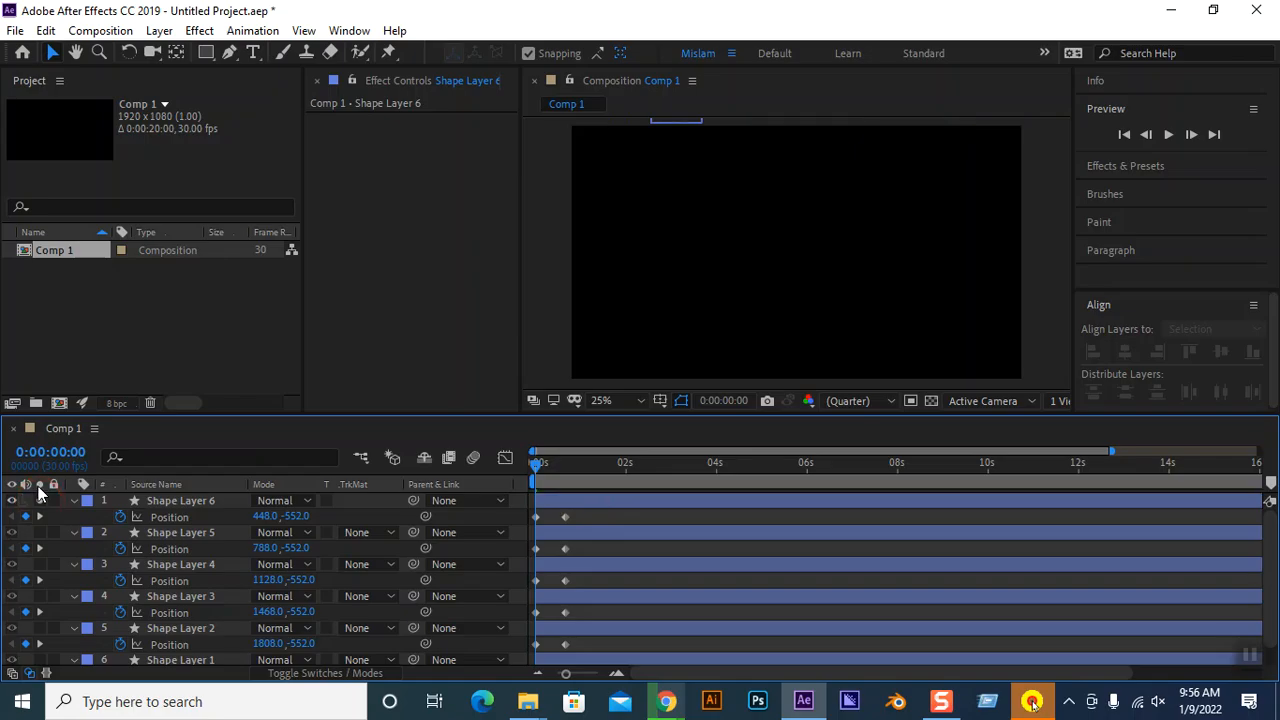
left_click(40, 503)
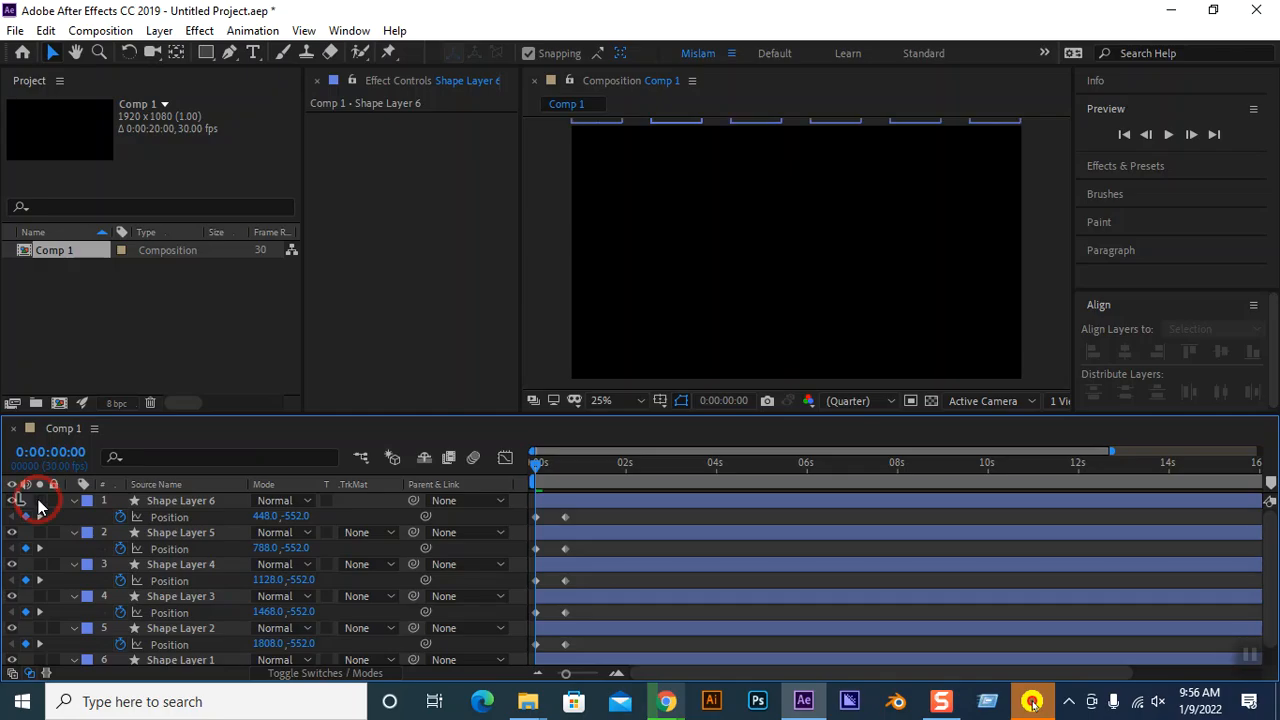
left_click_drag(536, 474, 556, 470)
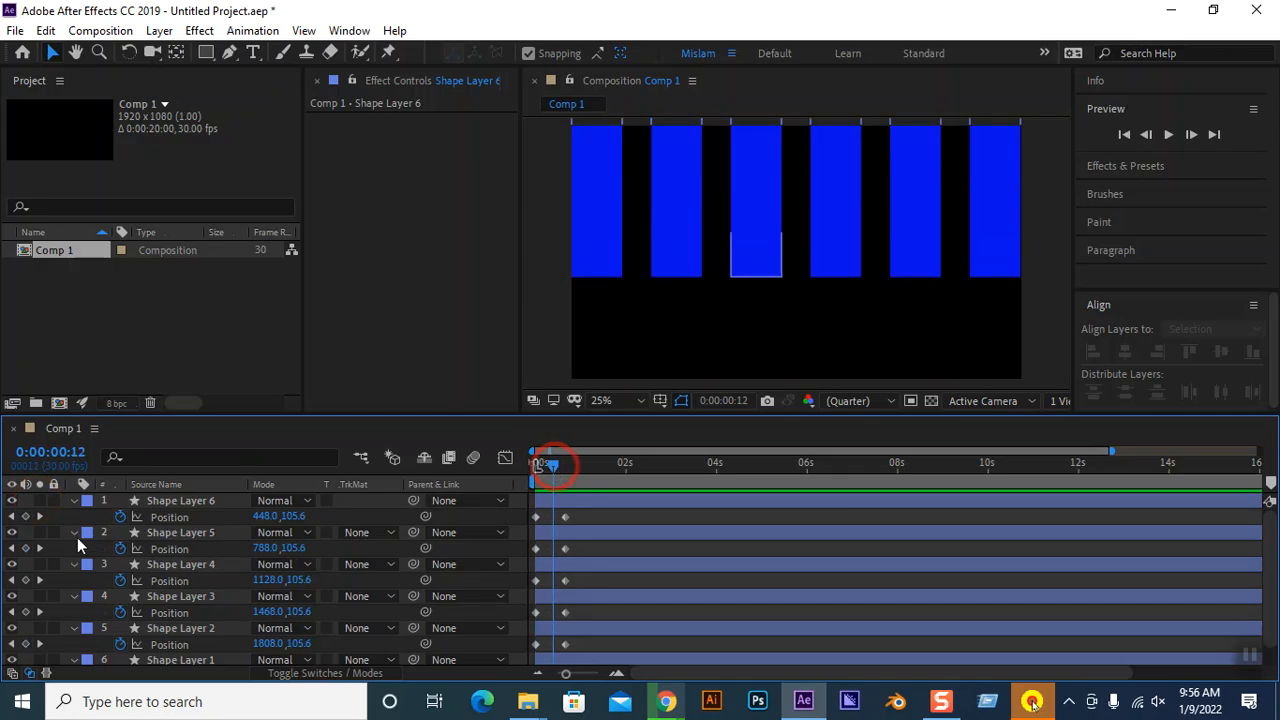
left_click(40, 503)
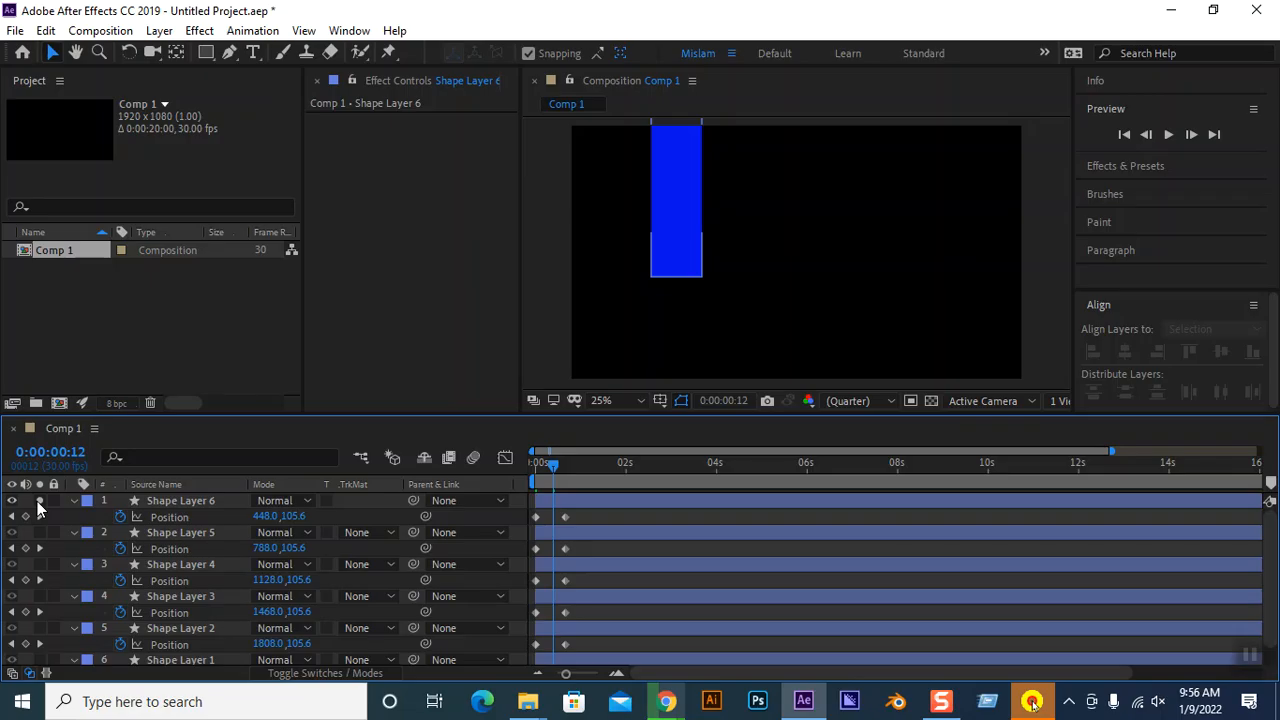
left_click(39, 501)
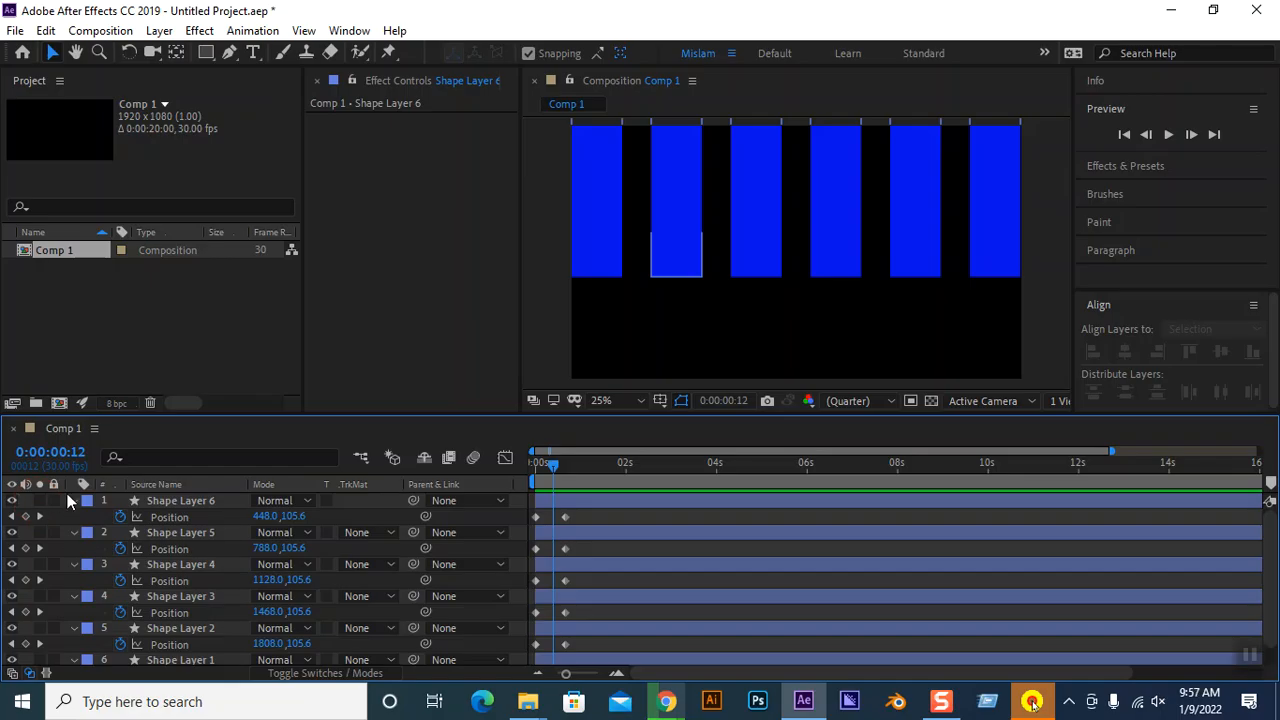
key("shift+F9")
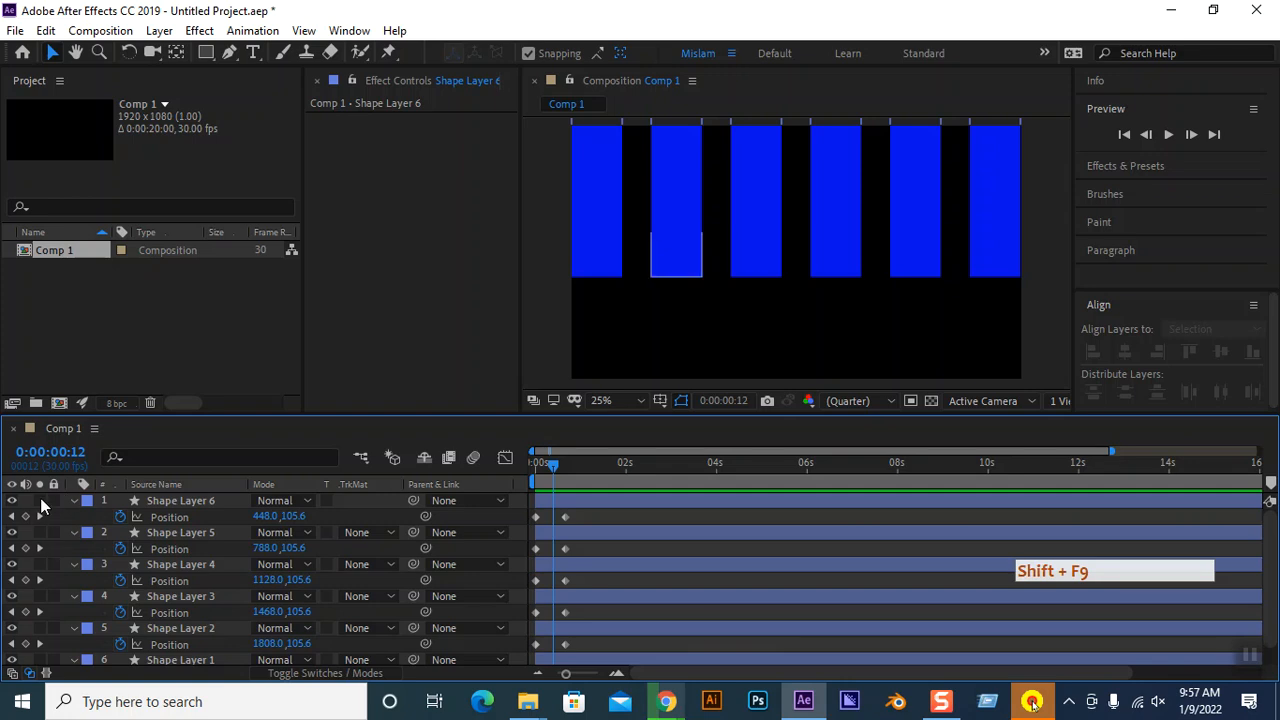
Solo Shape Layer 6 and time-reverse its two Position keyframes at 0:00:00:00 and 0:00:00:20.
left_click(40, 501)
mouse_move(551, 463)
left_mouse_down()
mouse_move(529, 466)
mouse_move(567, 465)
left_mouse_up()
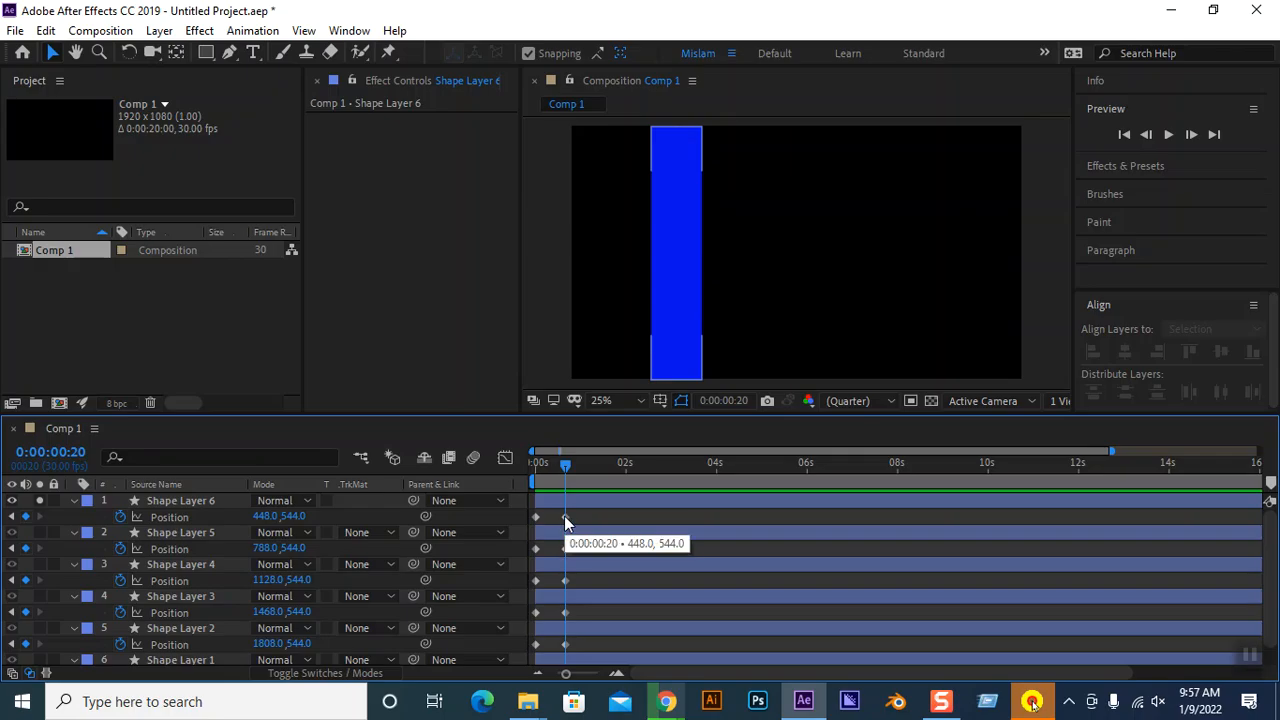
left_click_drag(581, 515, 534, 525)
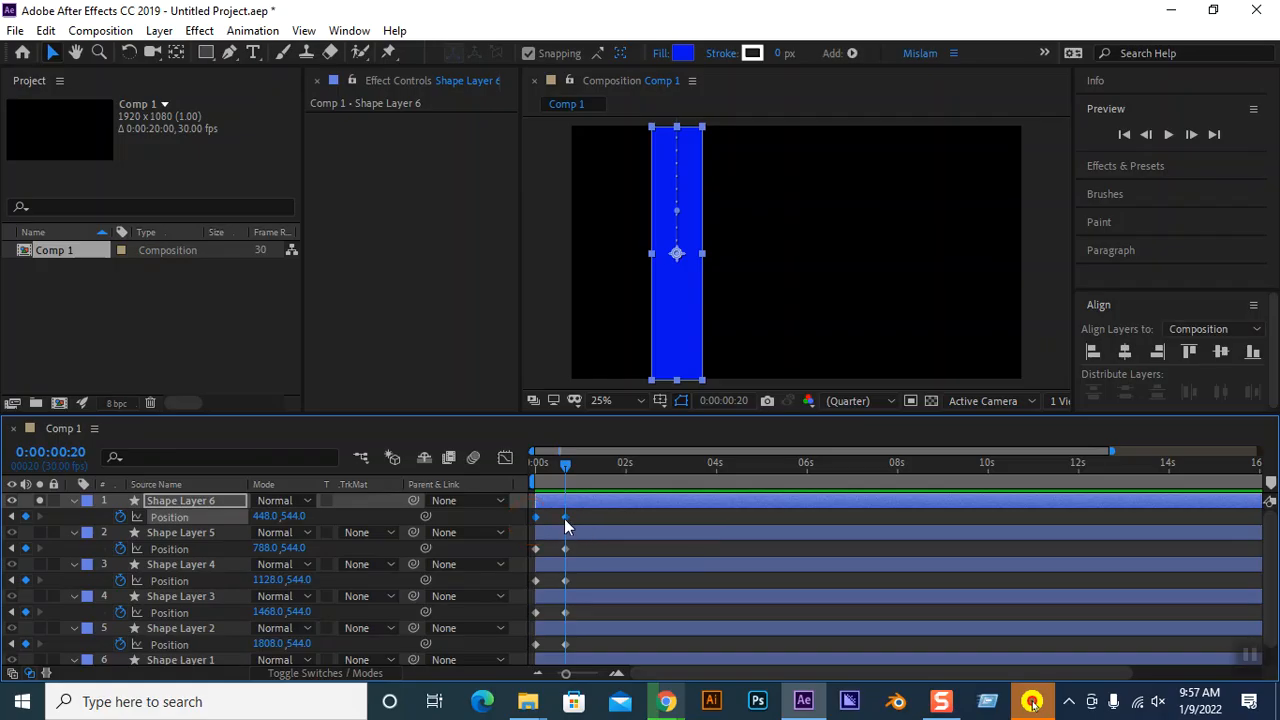
mouse_move(564, 516)
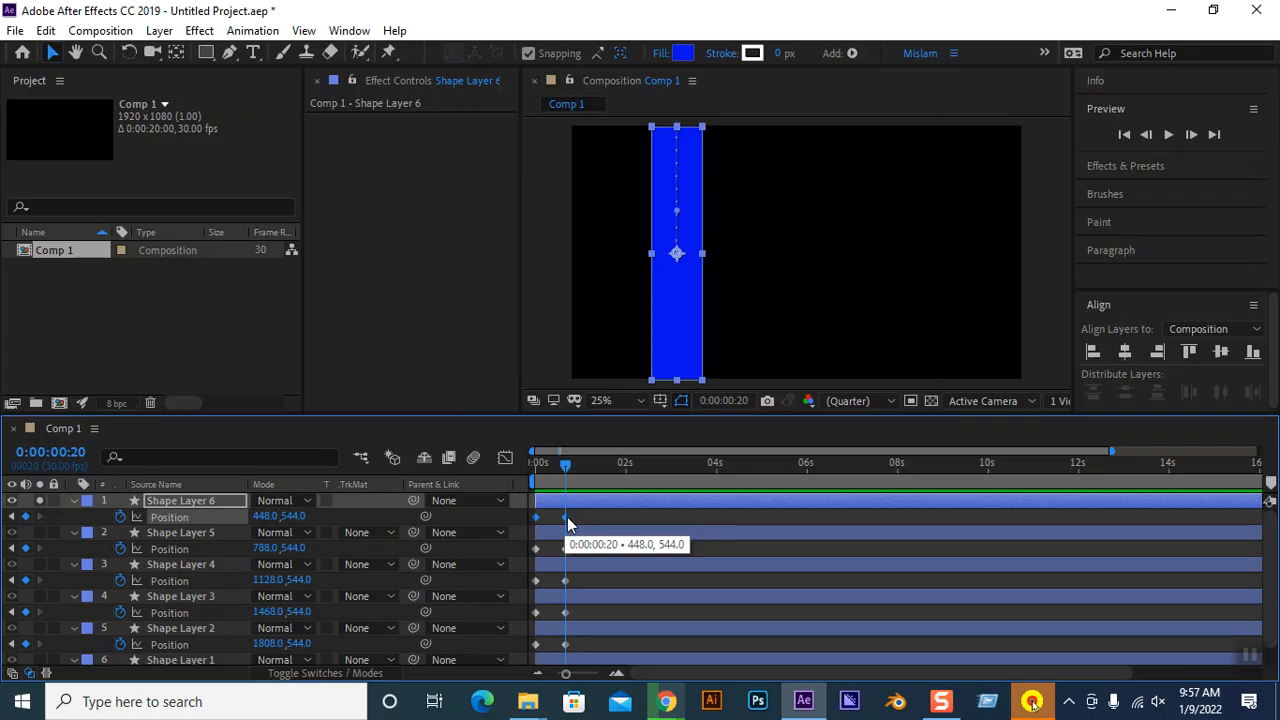
right_click(567, 517)
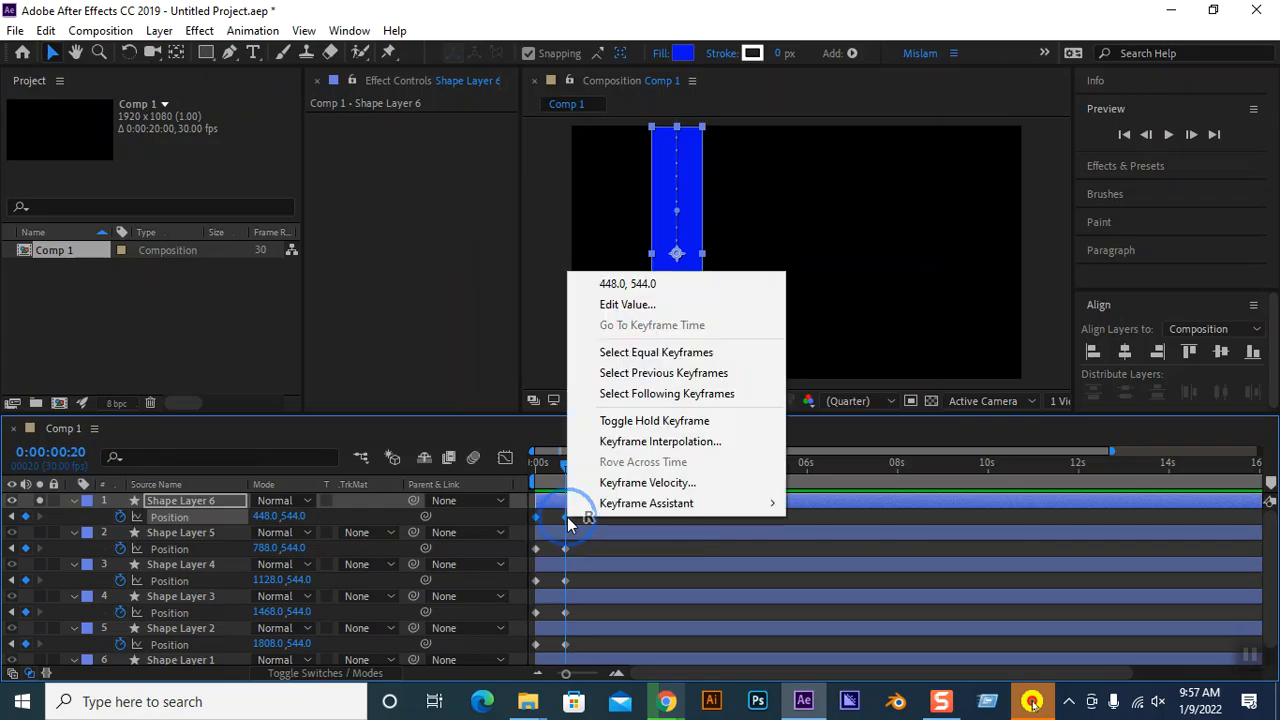
mouse_move(673, 511)
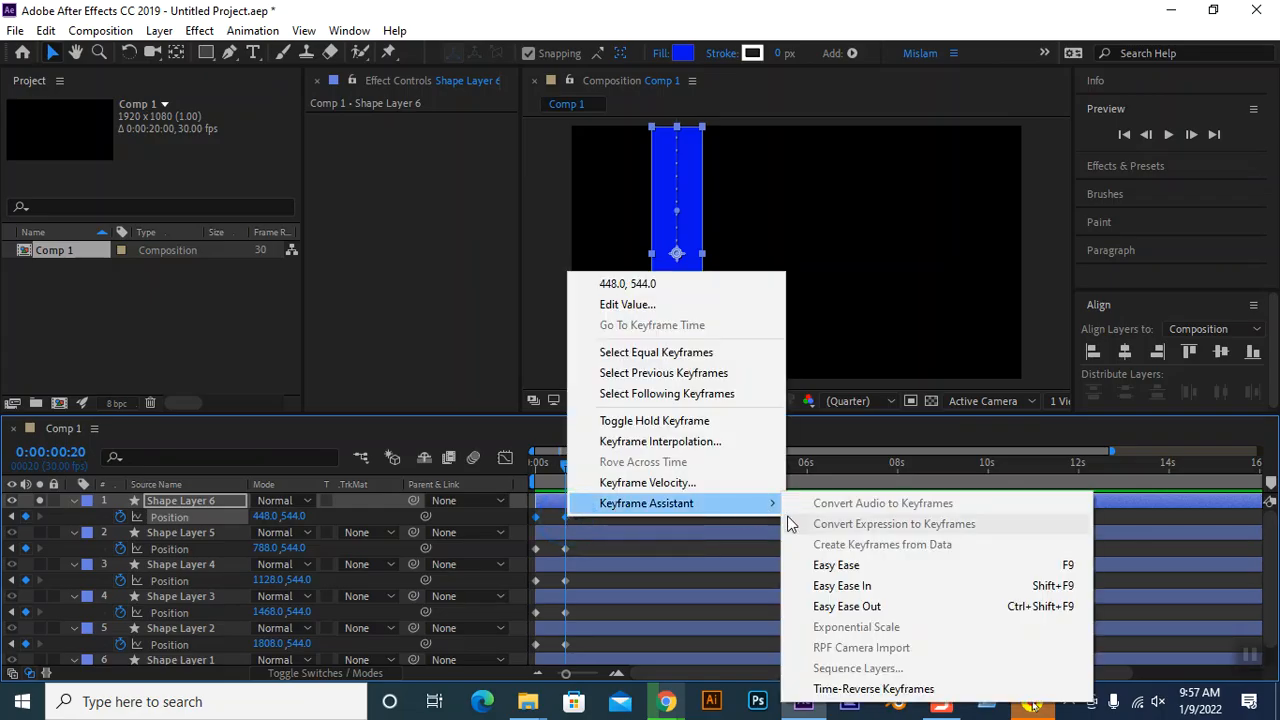
left_click(866, 690)
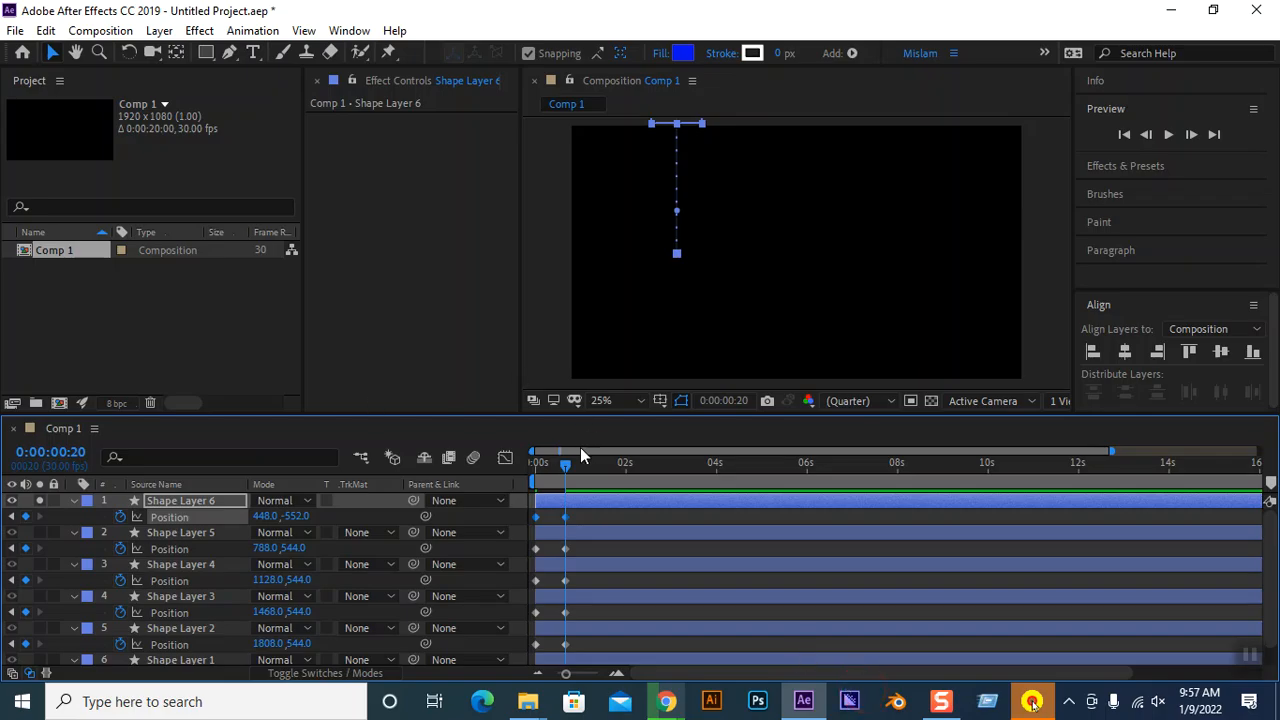
Preview Shape Layer 6's reversed motion from the start of the composition and unsolo it to play all bars together.
left_click_drag(565, 462, 503, 458)
key("space")
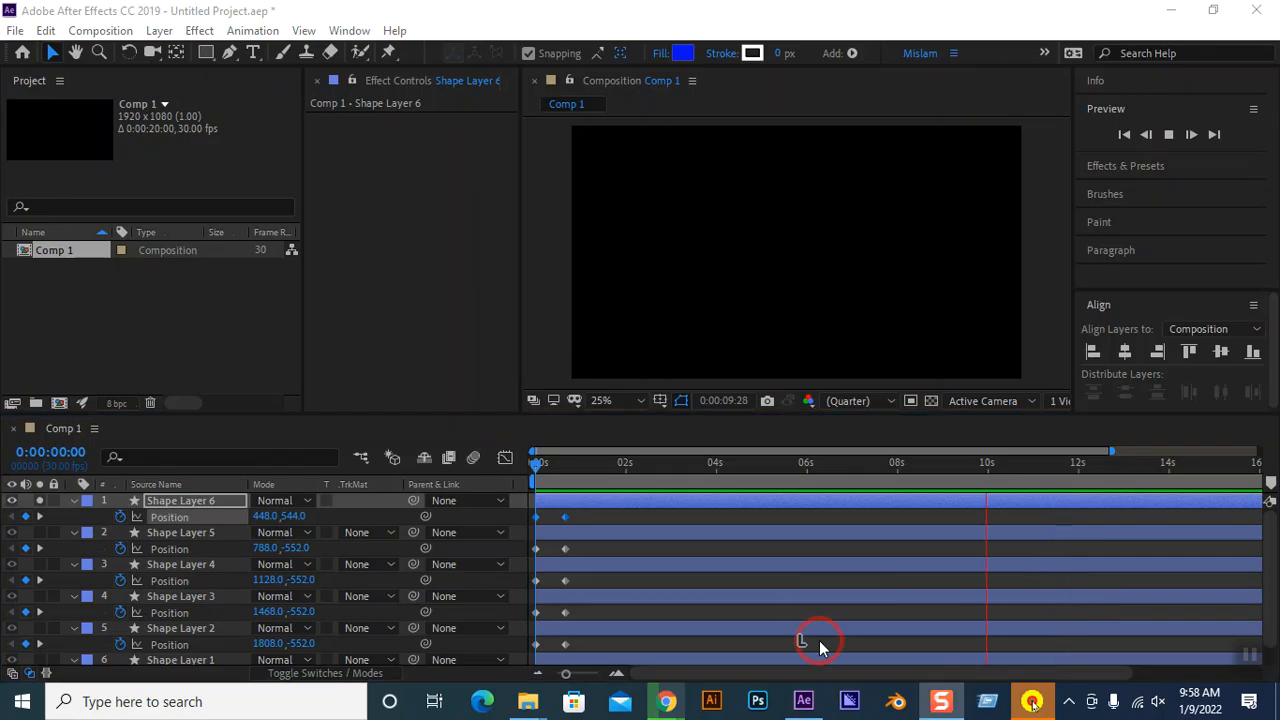
key("shift+F9")
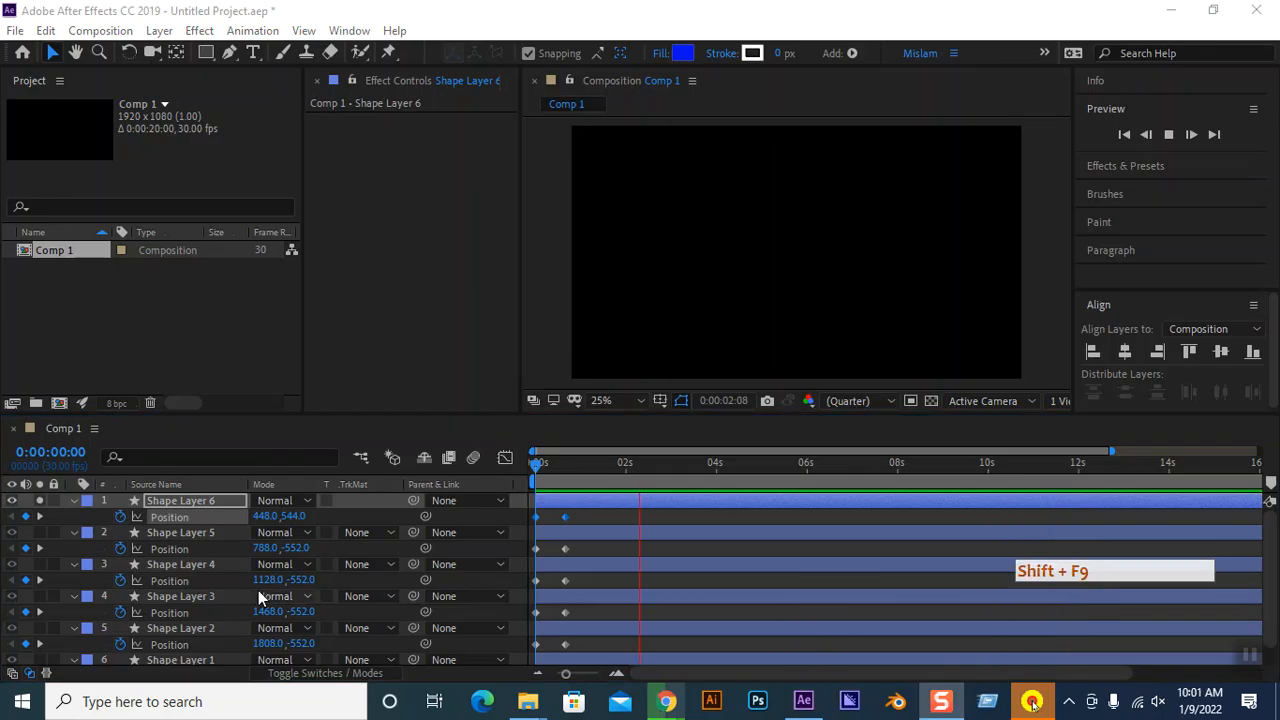
key("ctrl+z")
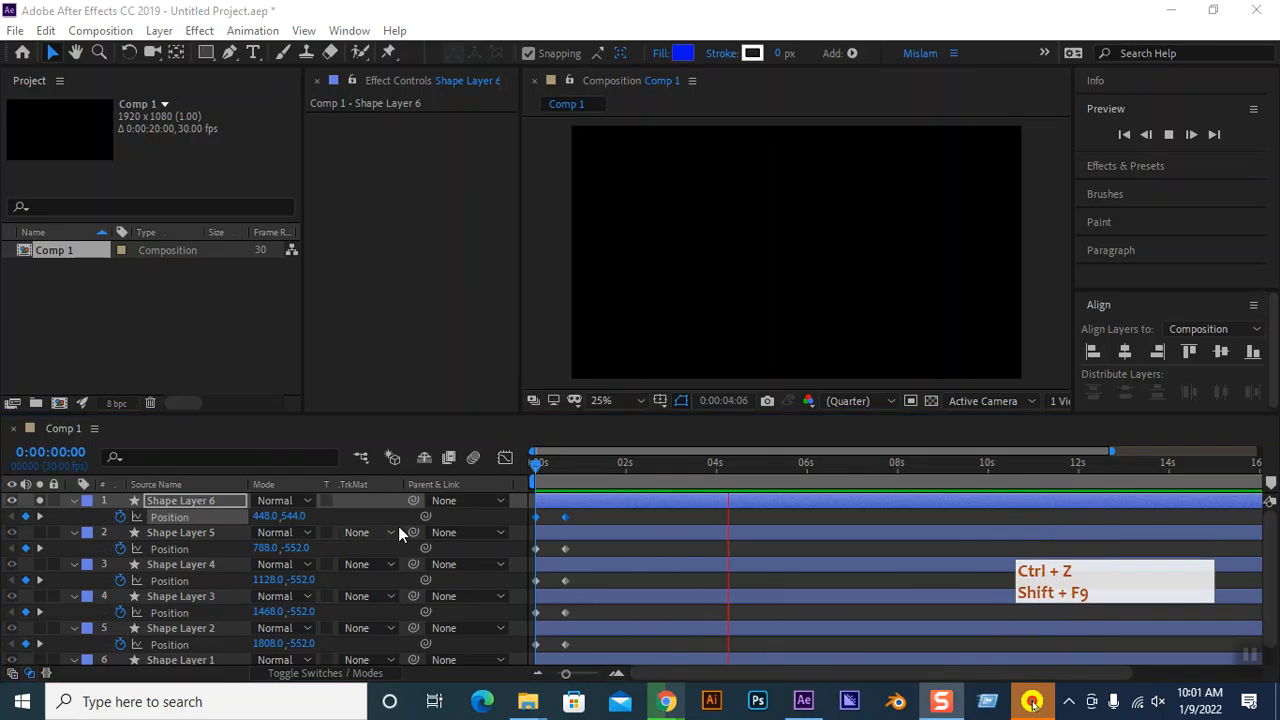
key("ctrl+z")
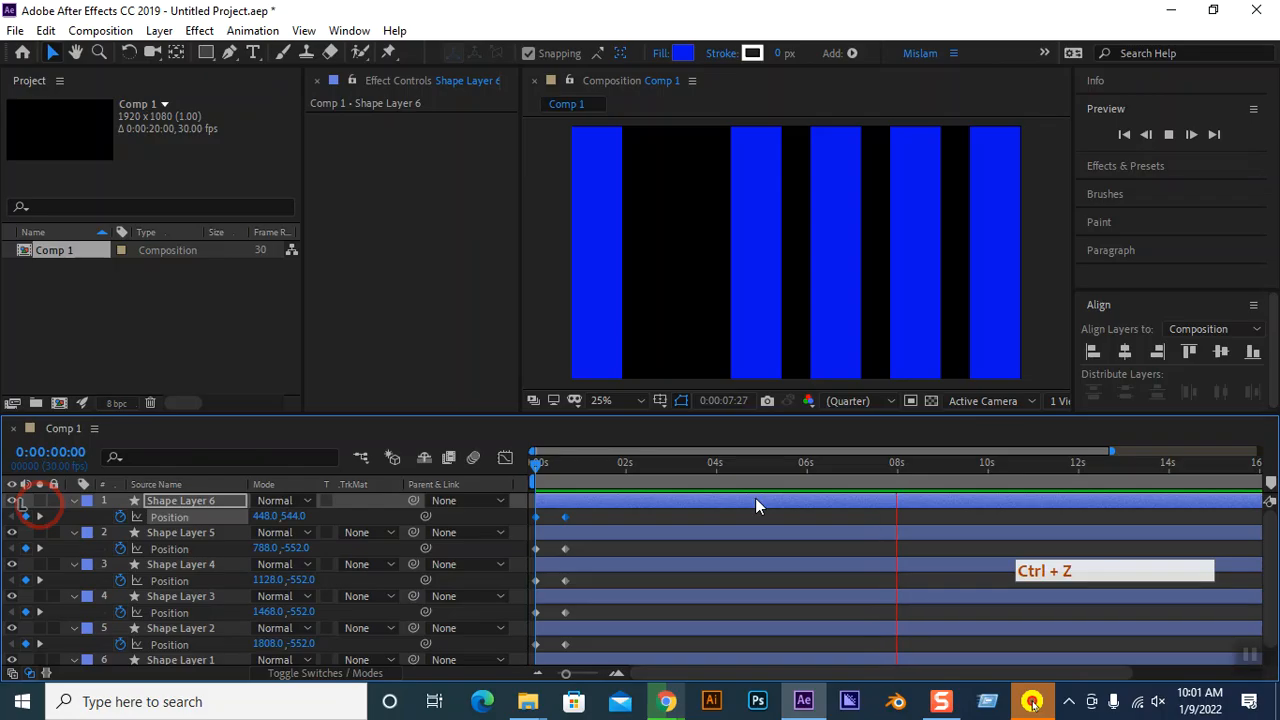
Restore the solo on Shape Layer 6 and time-reverse its two Position keyframes so the bar drops in from above.
key("ctrl+z")
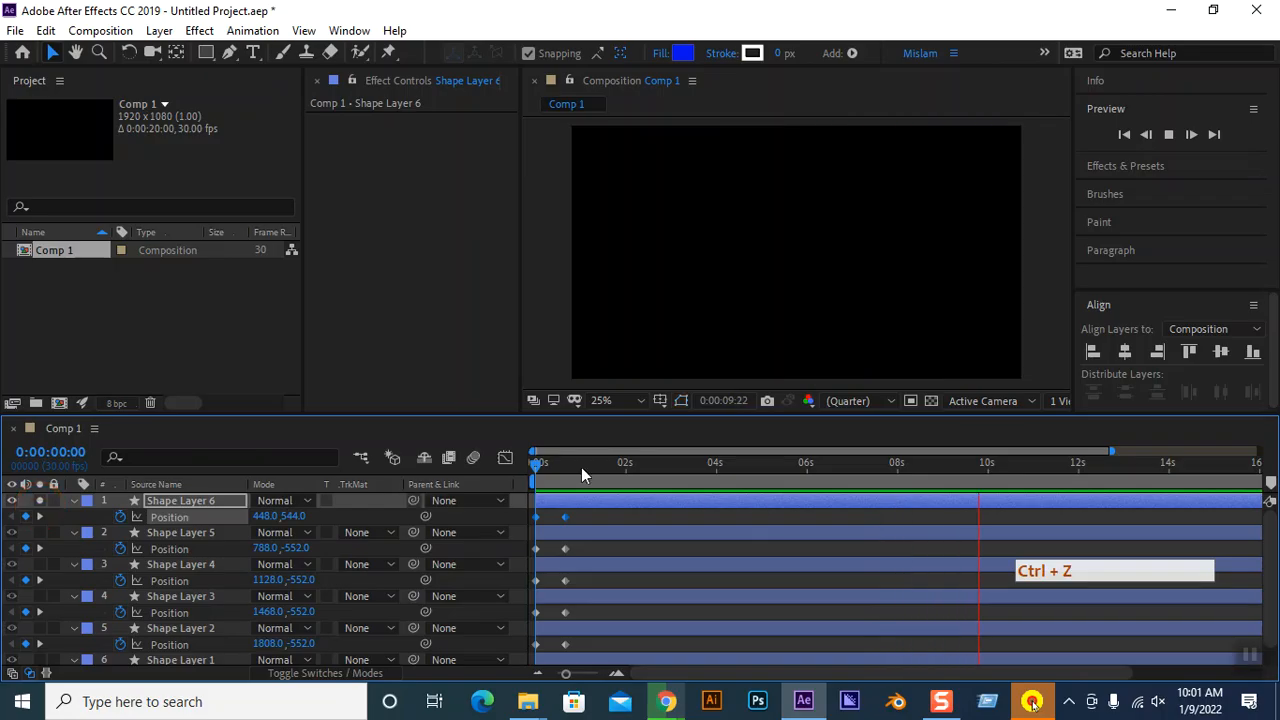
left_click(547, 463)
left_click_drag(550, 466, 532, 466)
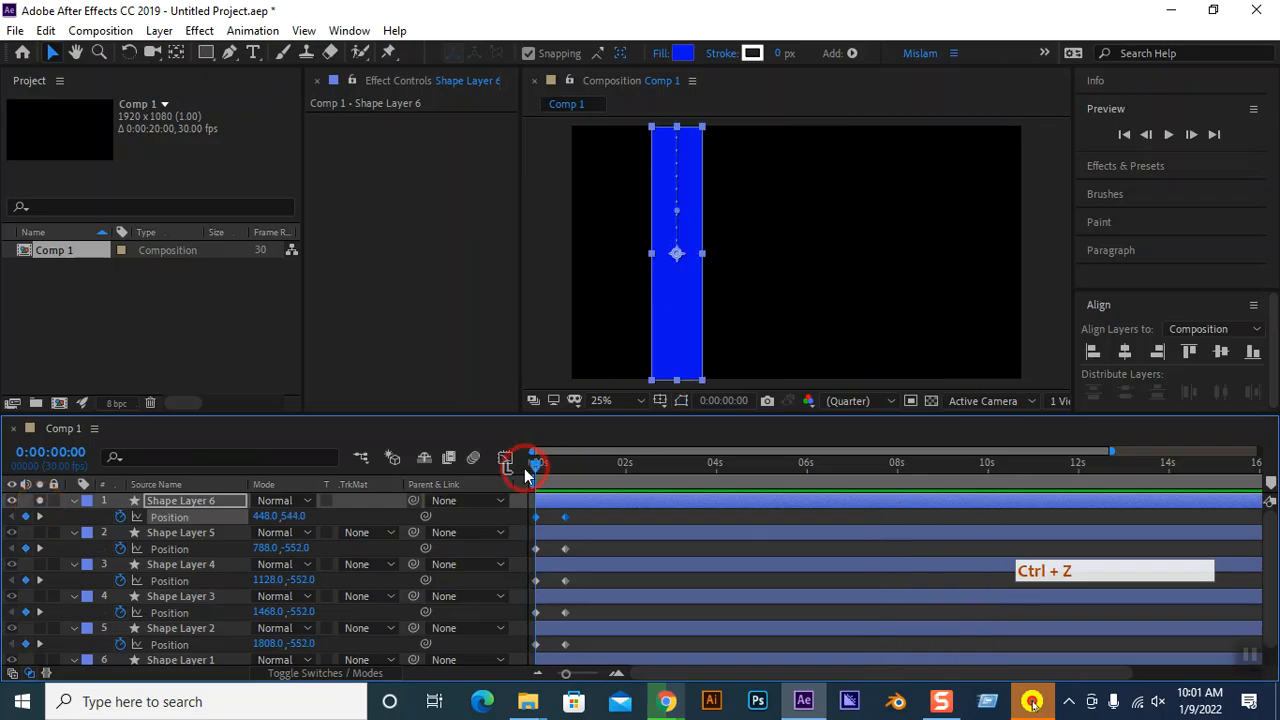
left_click(564, 514)
left_click_drag(585, 516, 536, 523)
right_click(565, 518)
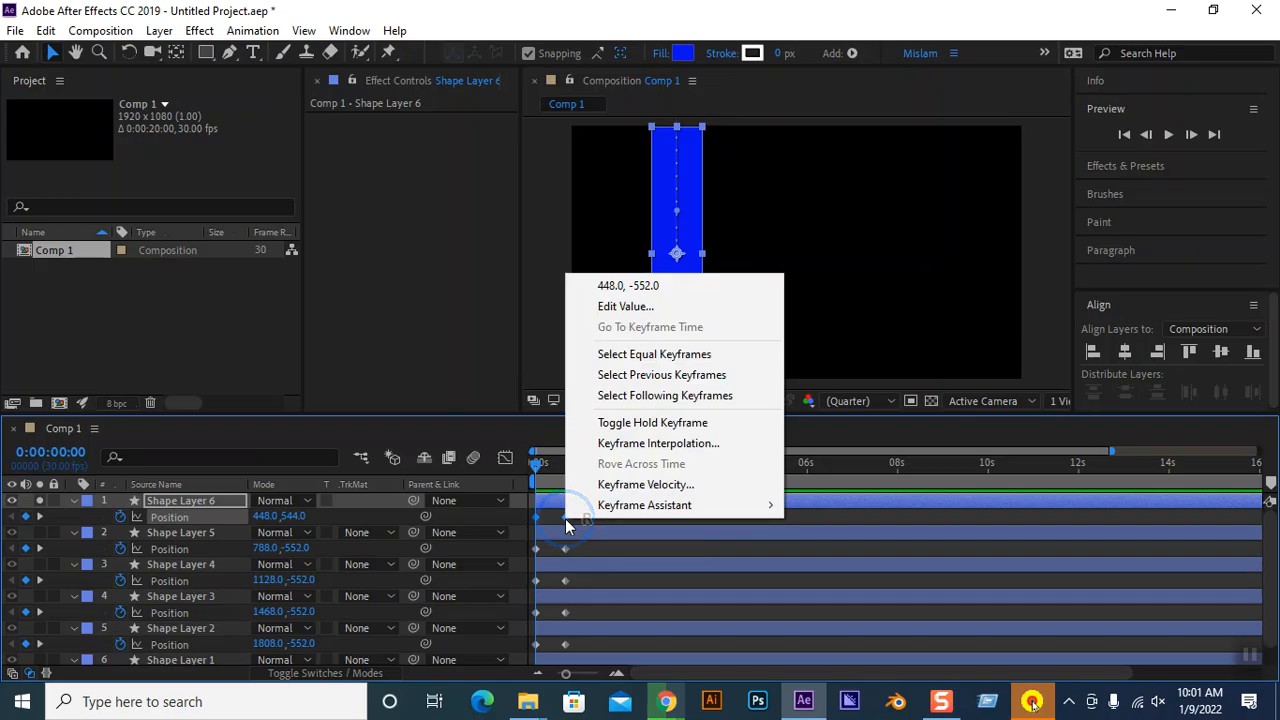
mouse_move(650, 505)
left_click(848, 691)
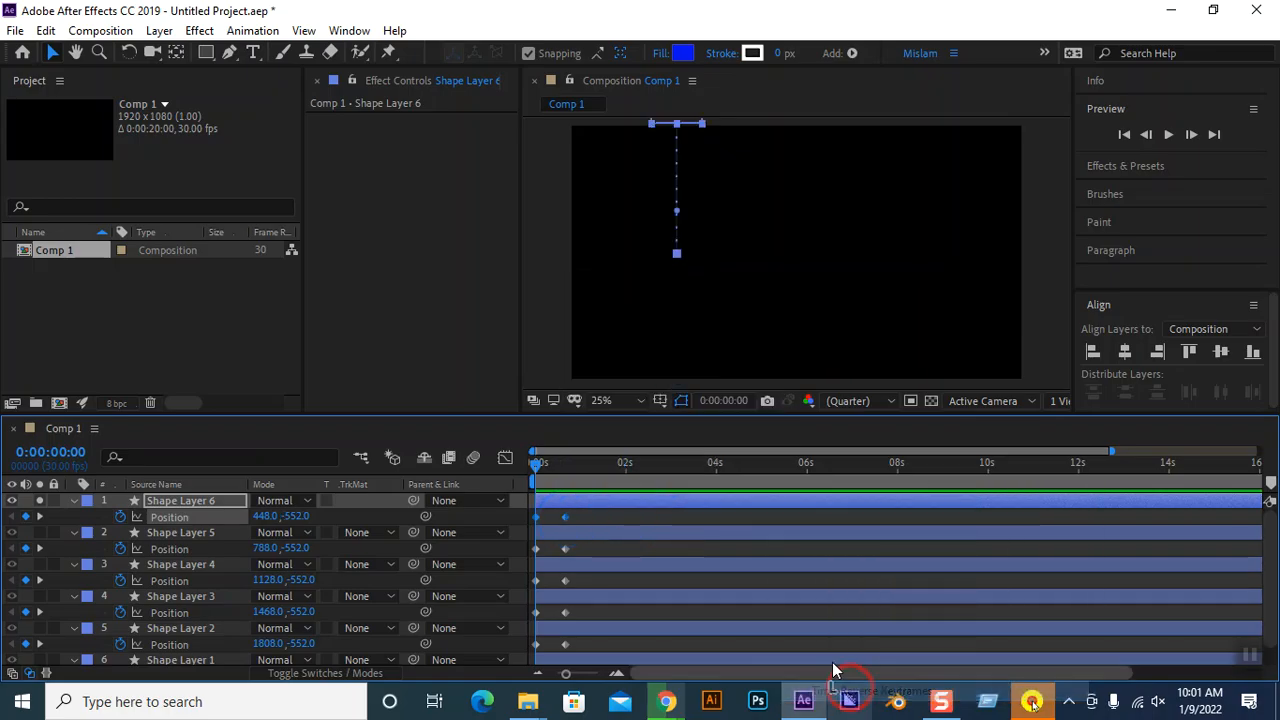
Preview Shape Layer 6 on its own from the start, stop the playback and unsolo the layer.
key("space")
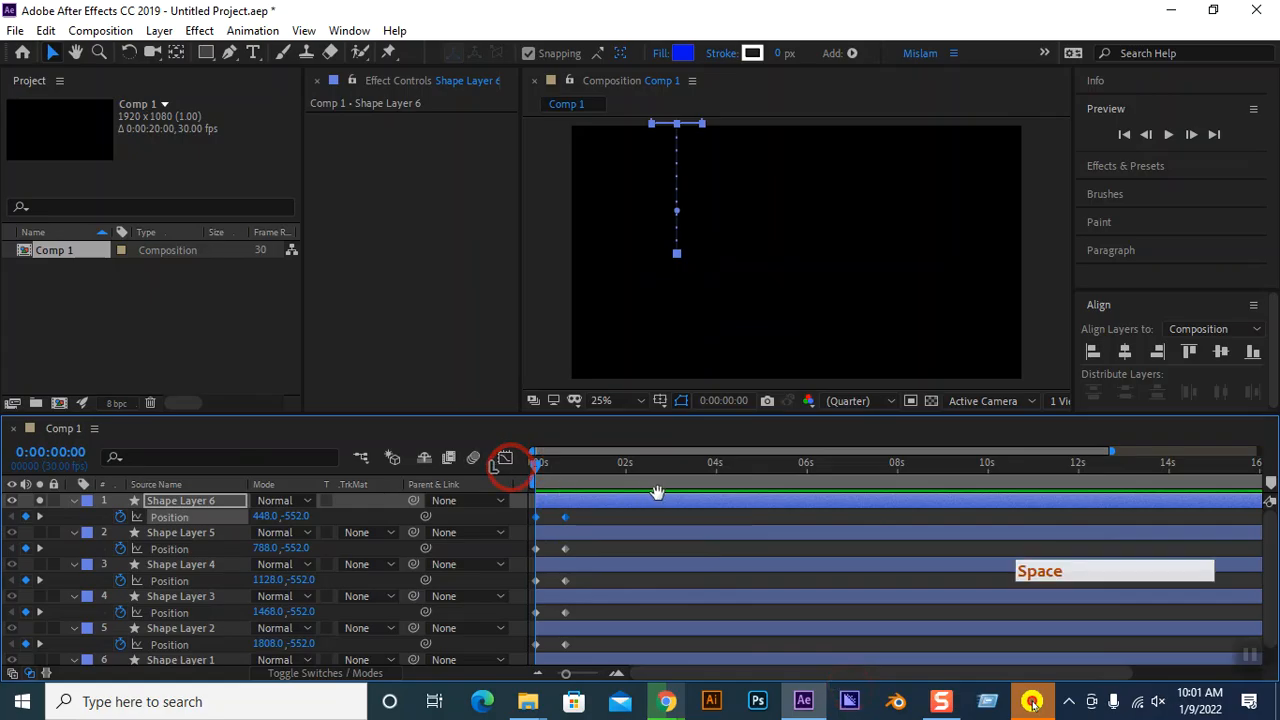
key("space")
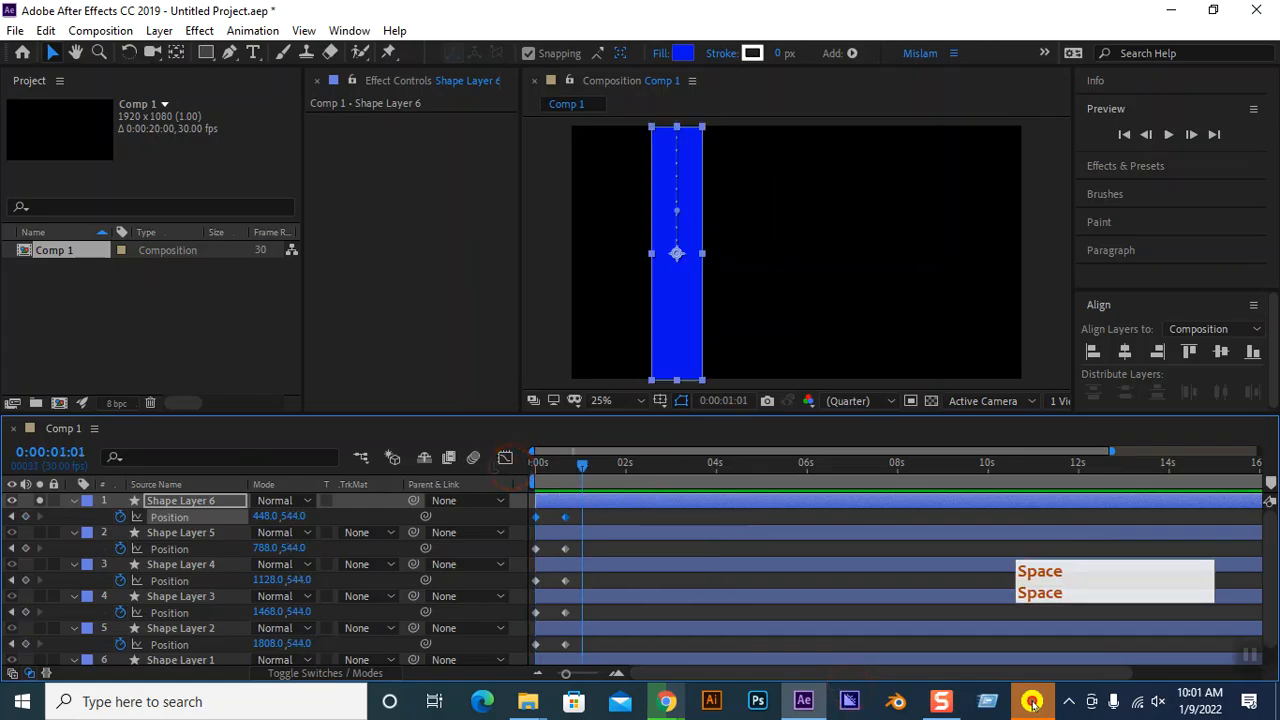
left_click(40, 502)
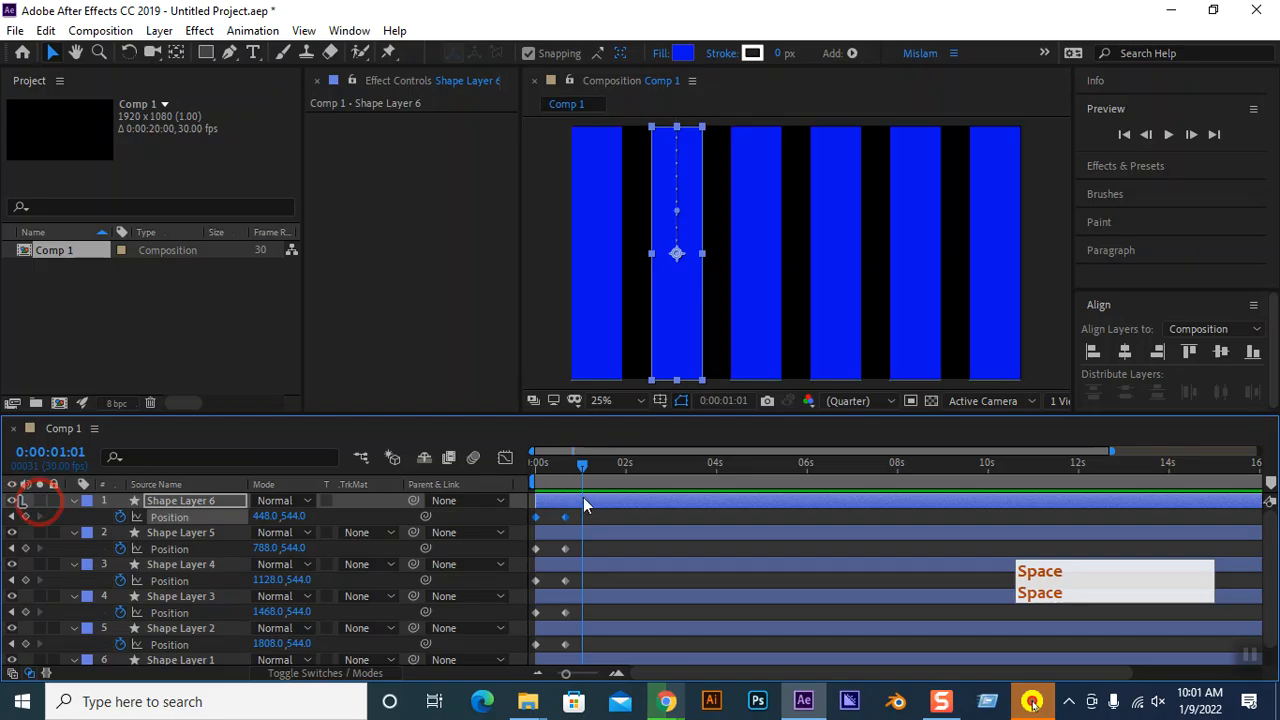
Preview all six bars dropping in together from 0:00:00:00.
left_click_drag(582, 465, 499, 467)
key("space")
key("space")
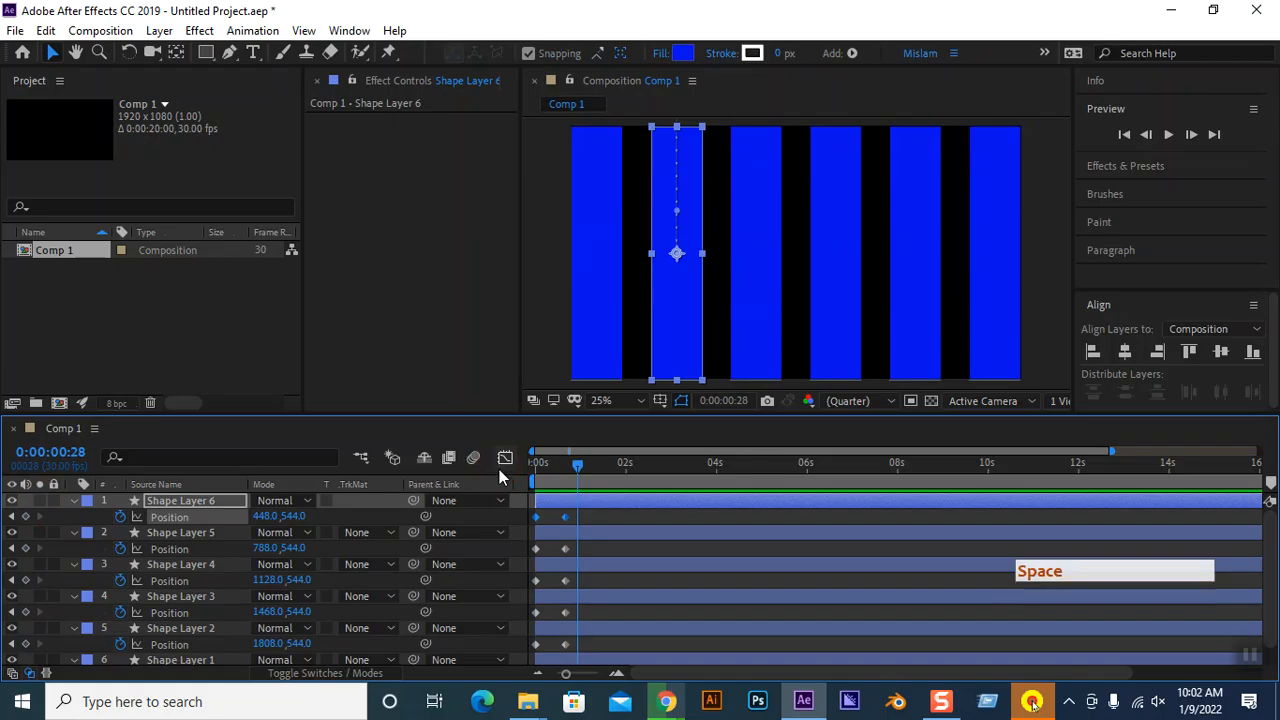
Trim the out points of all six shape layers at 0:00:00:21, one frame past the second Position keyframe.
left_click_drag(577, 464, 512, 465)
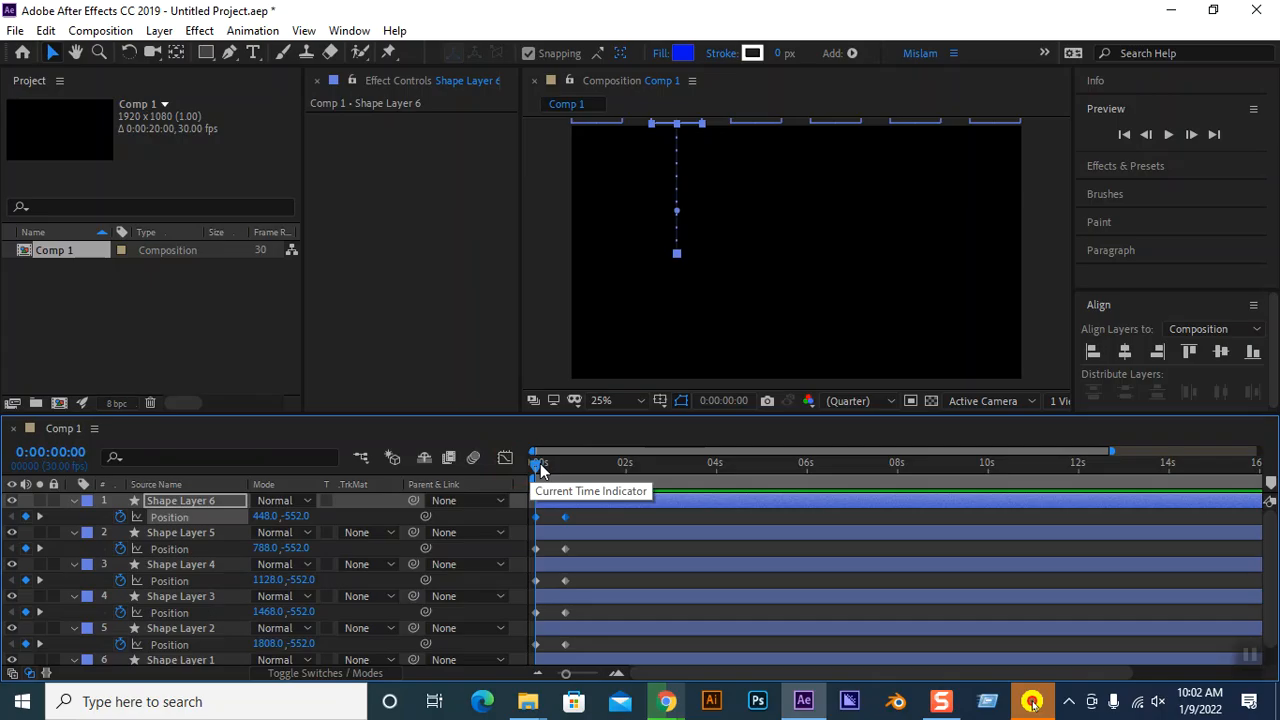
key("shift+Page_Down")
key("shift+Page_Down")
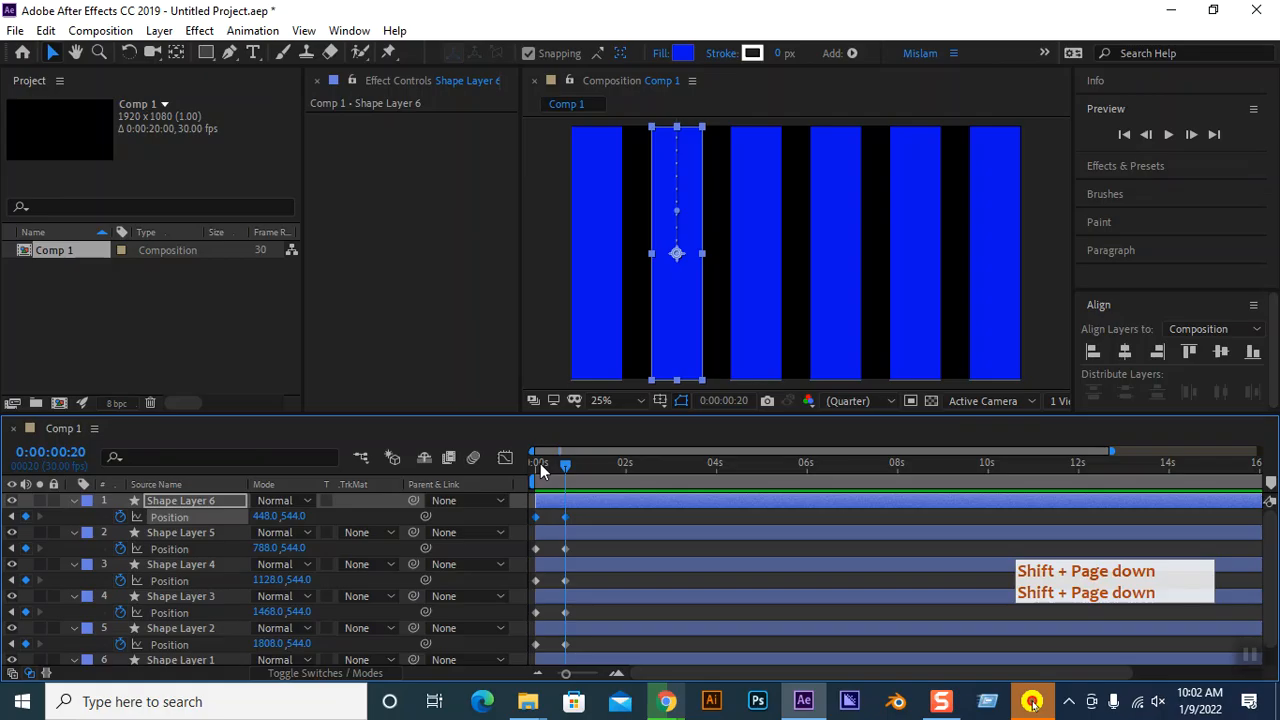
key("Page_Down")
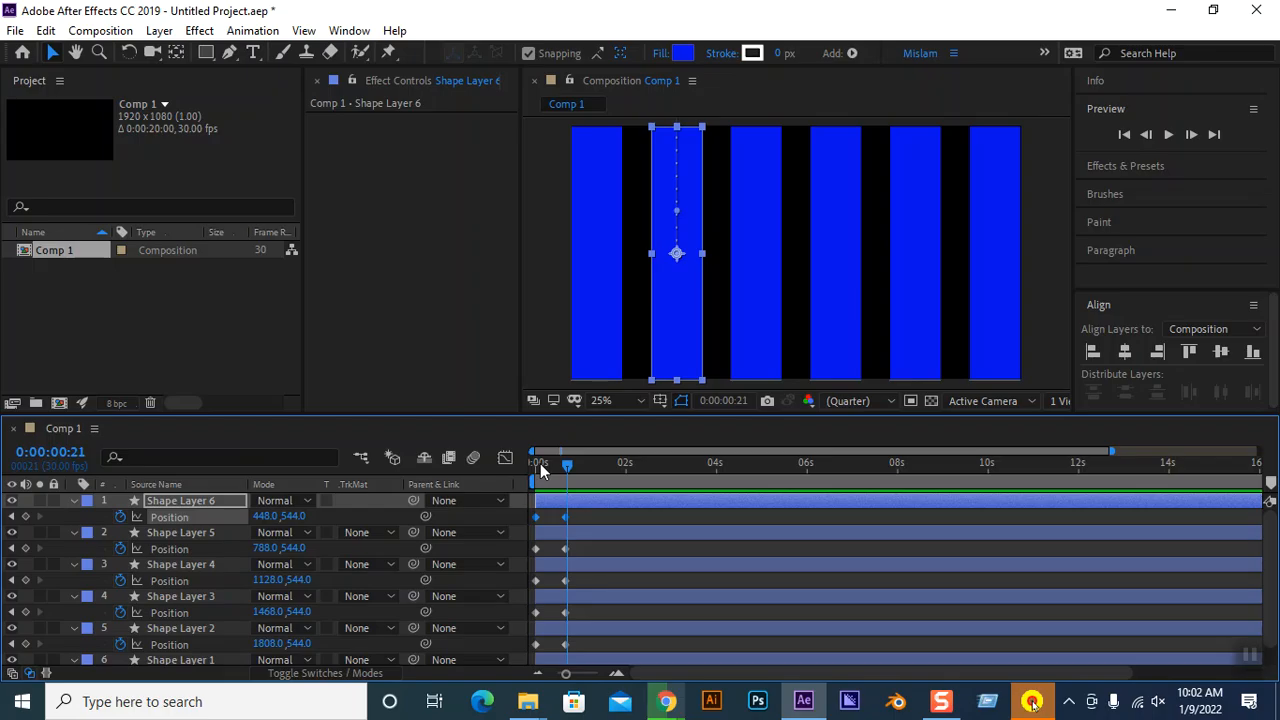
key("alt+bracketright")
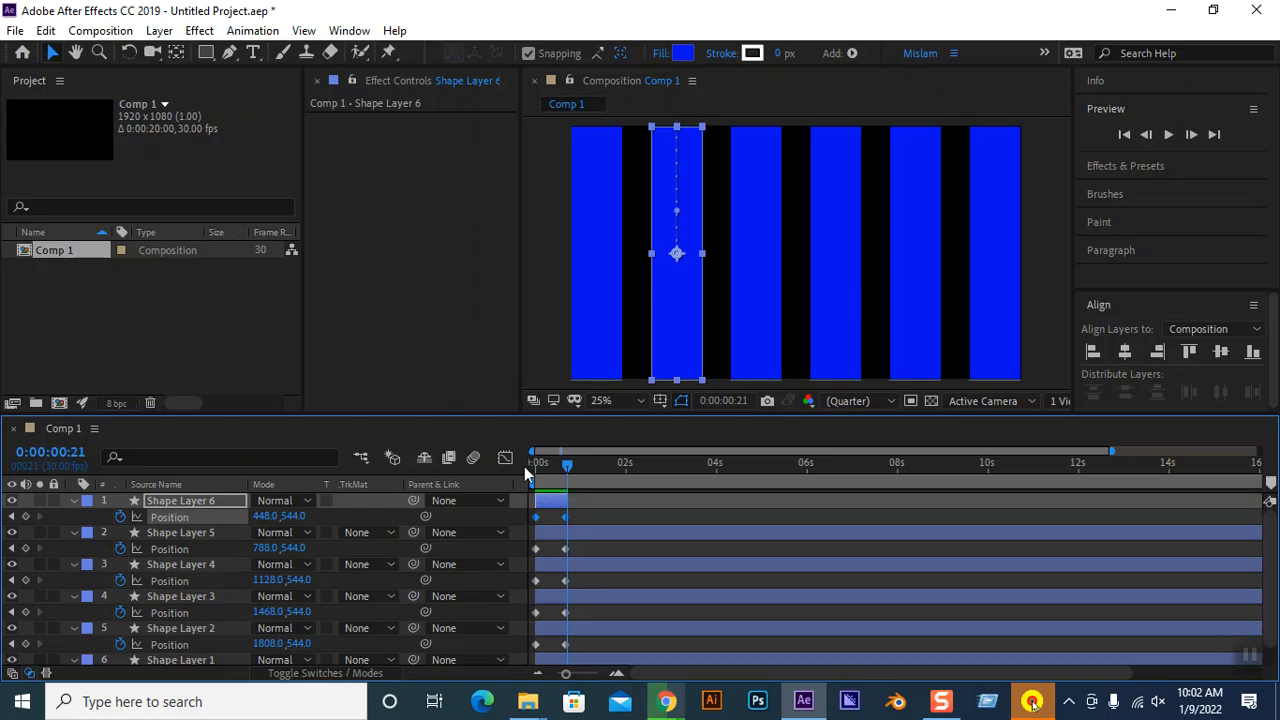
key("ctrl+a")
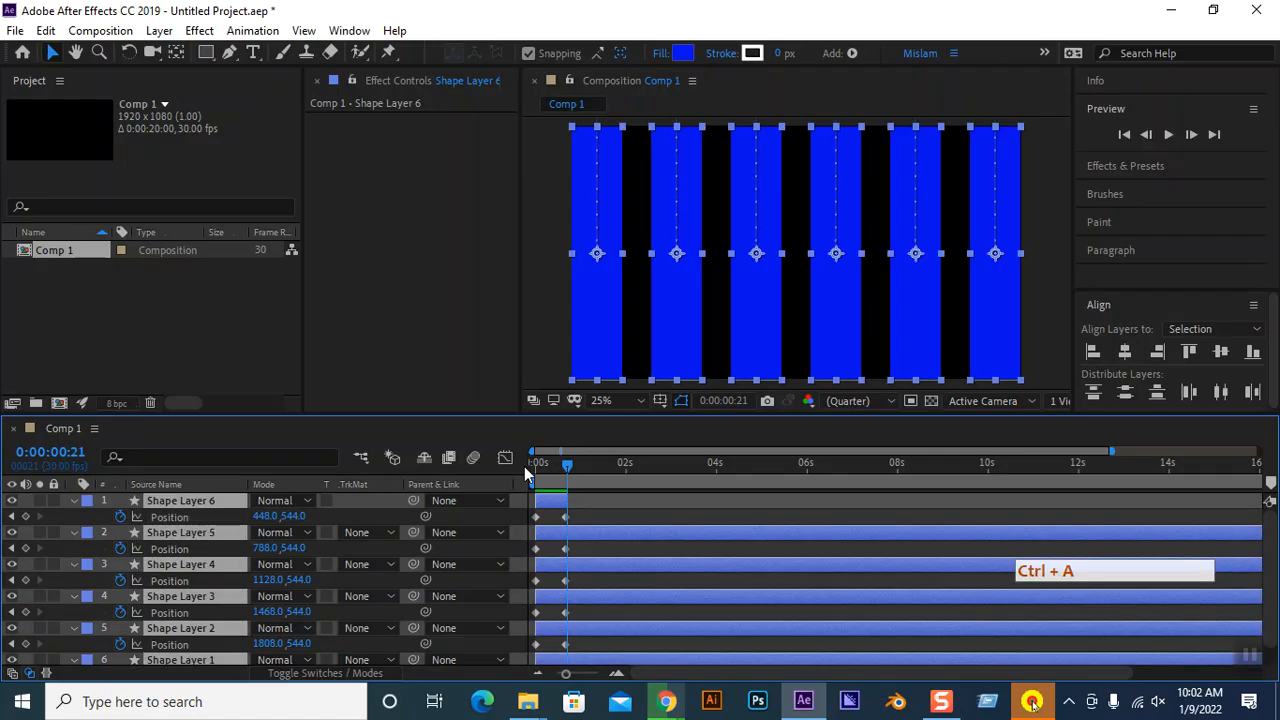
key("alt+bracketright")
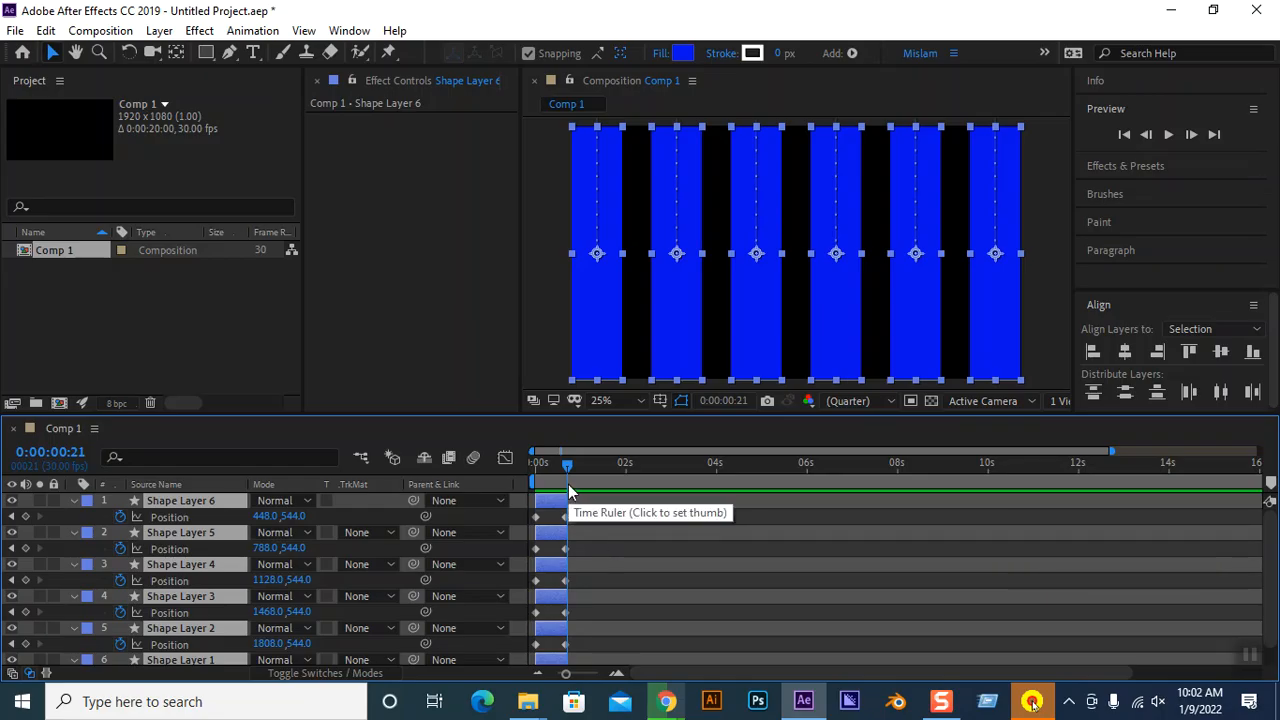
Preview the trimmed bars from the start and set the current time to the second Position keyframe at 0:00:00:20.
left_click_drag(566, 464, 509, 459)
key("space")
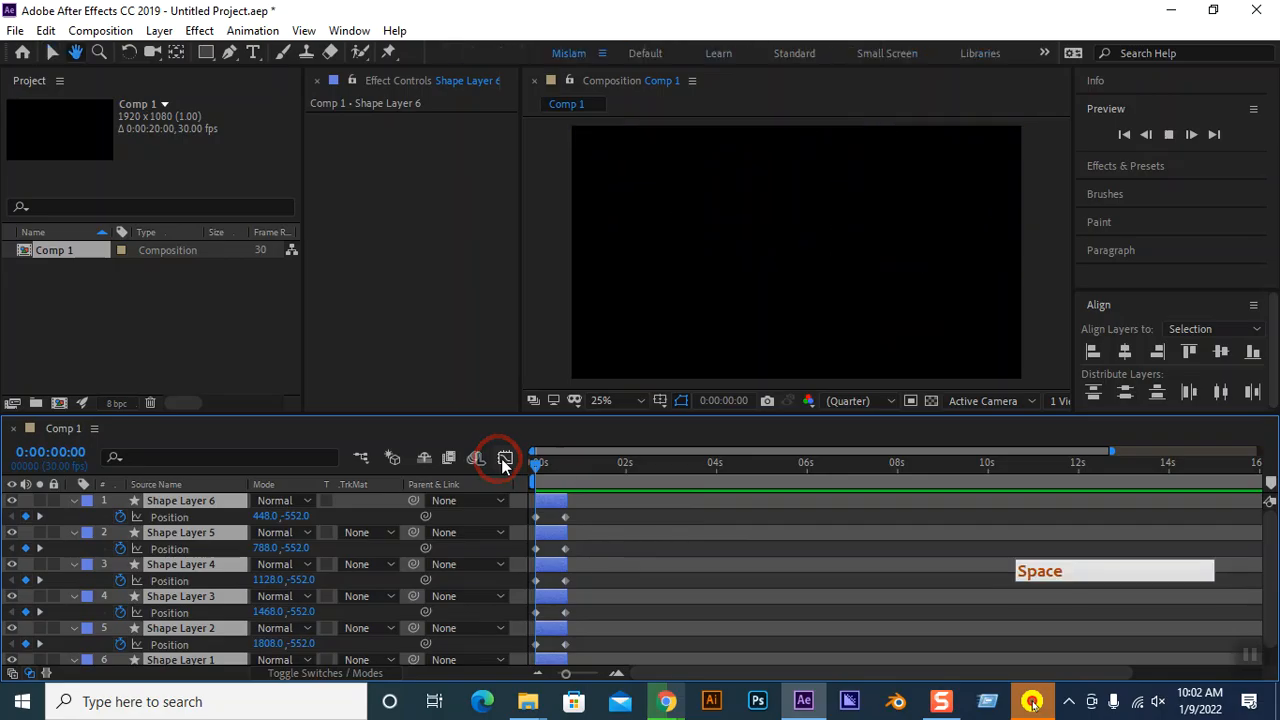
key("space")
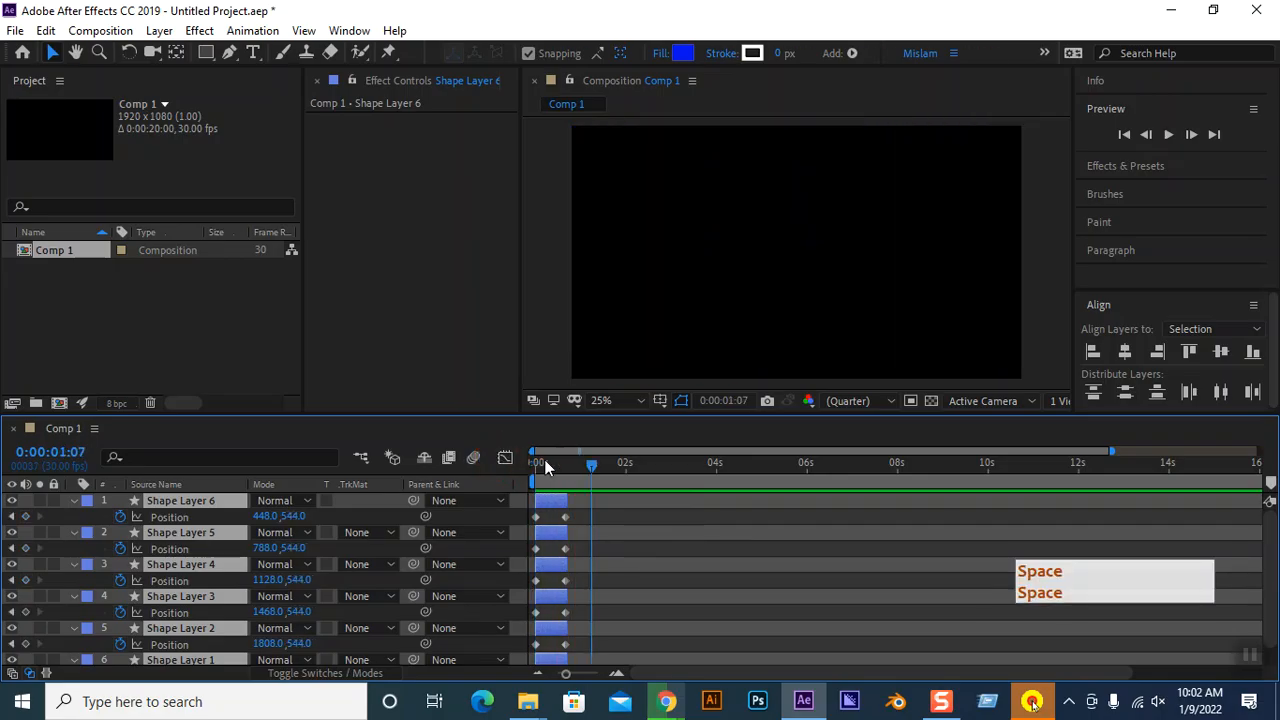
left_click_drag(591, 463, 564, 464)
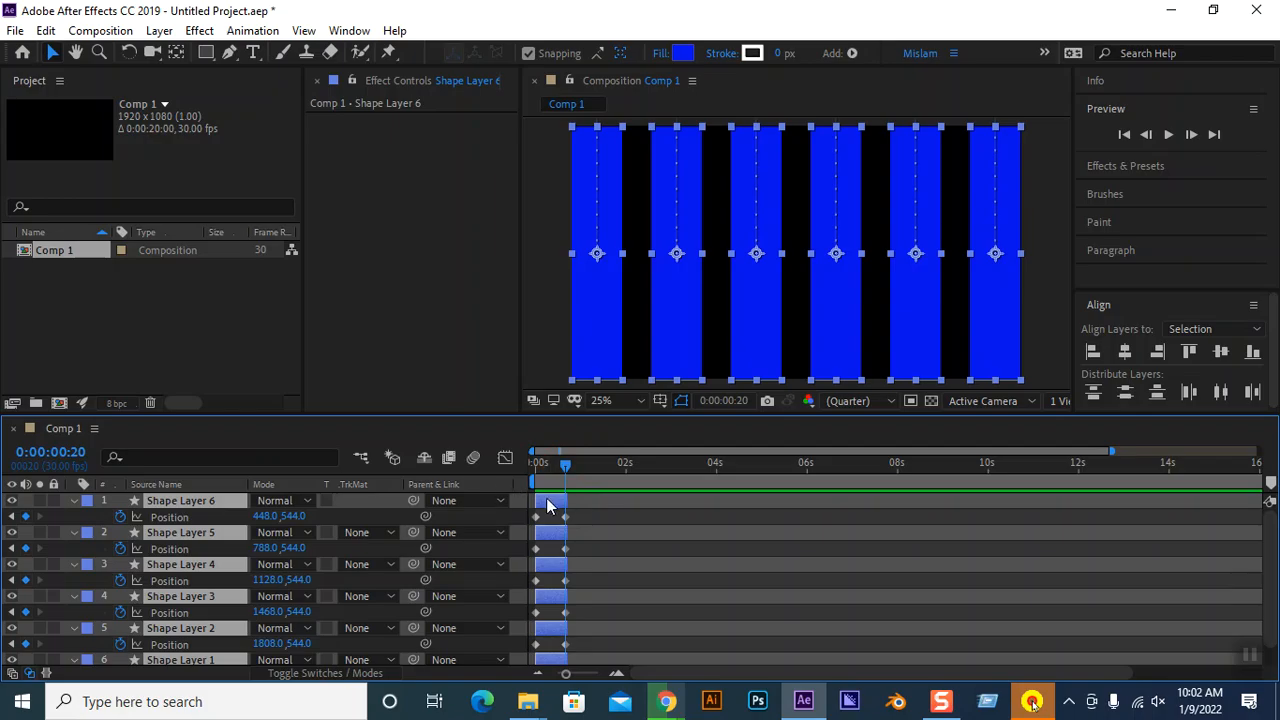
right_click(547, 505)
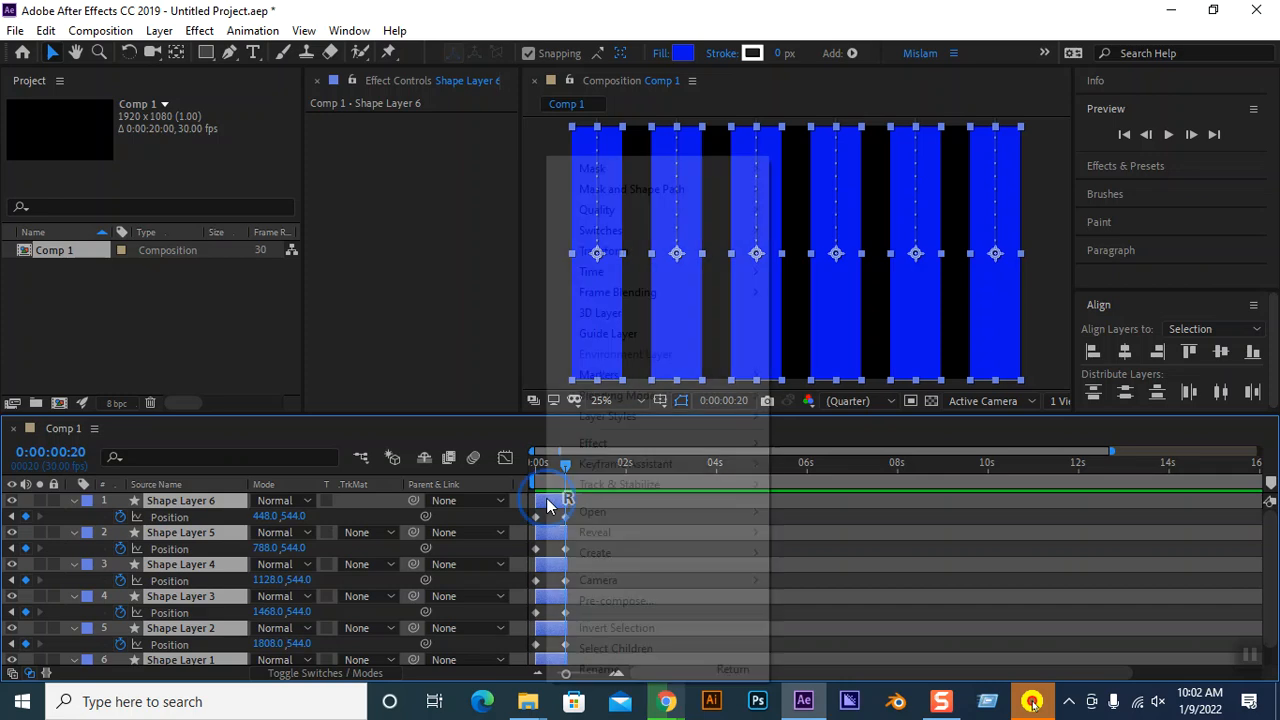
mouse_move(600, 511)
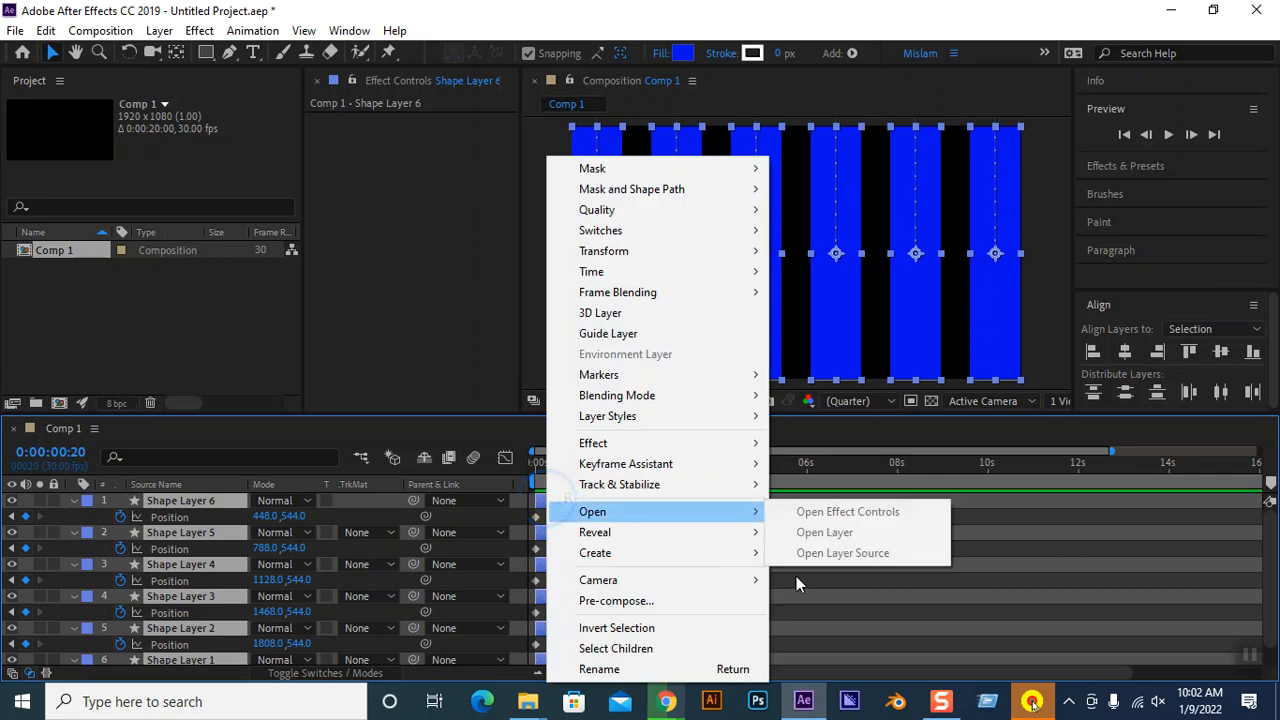
left_click(797, 582)
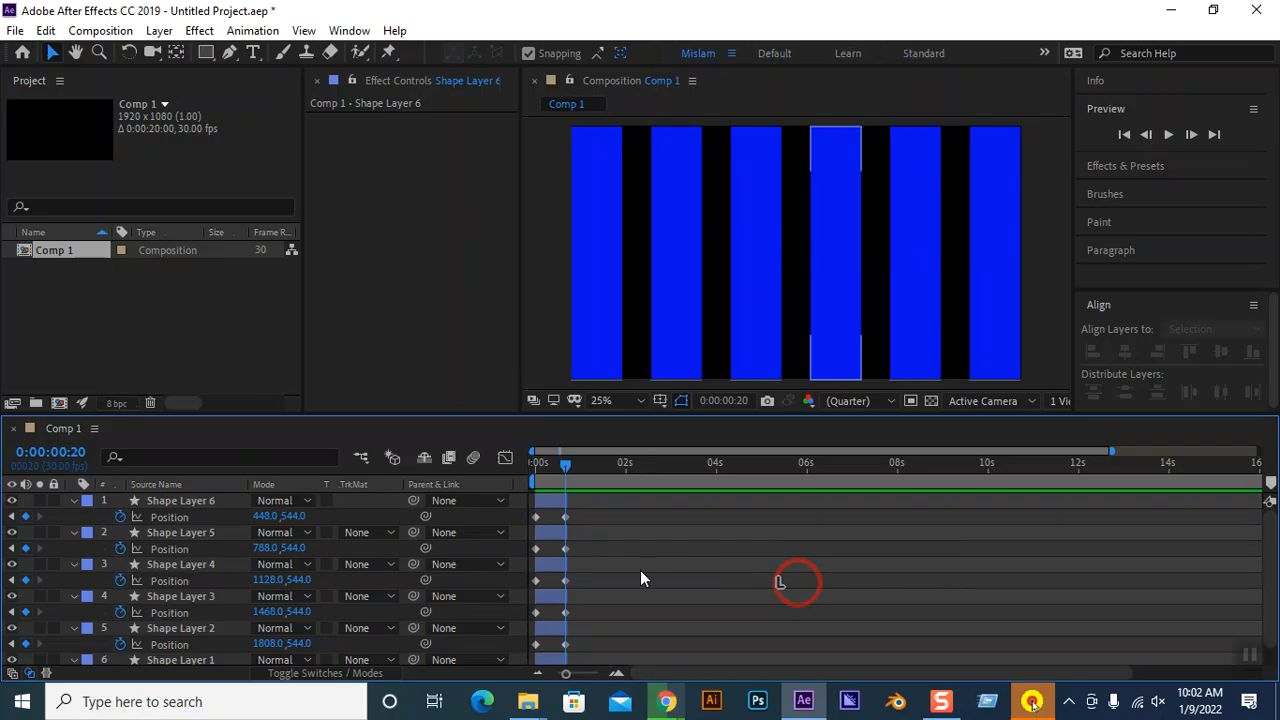
key("ctrl+a")
left_click_drag(577, 510, 570, 655)
right_click(566, 506)
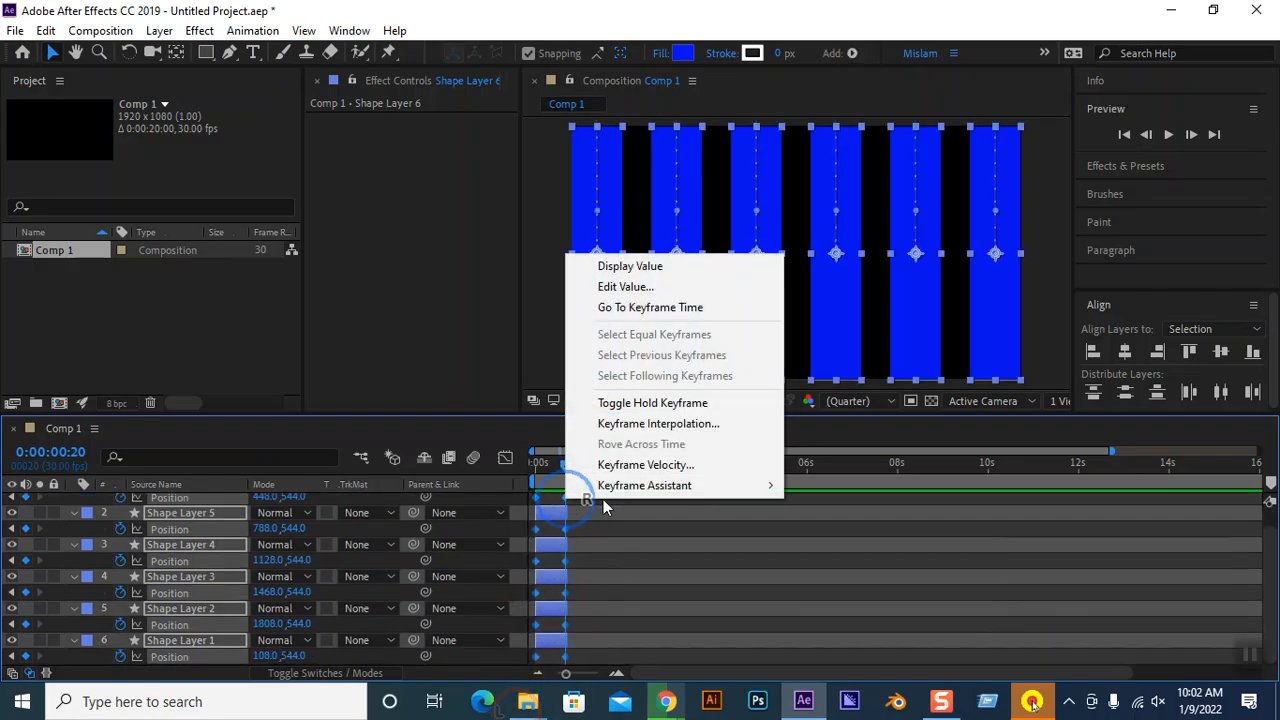
mouse_move(625, 490)
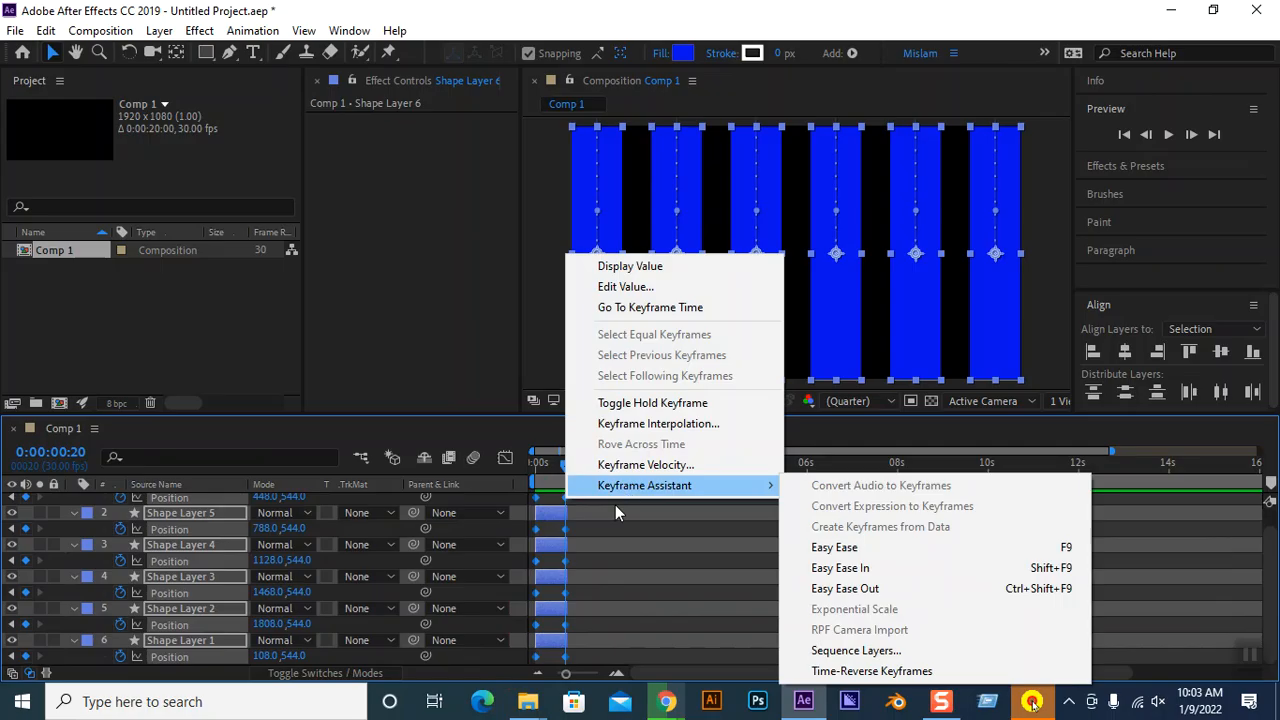
left_click(608, 531)
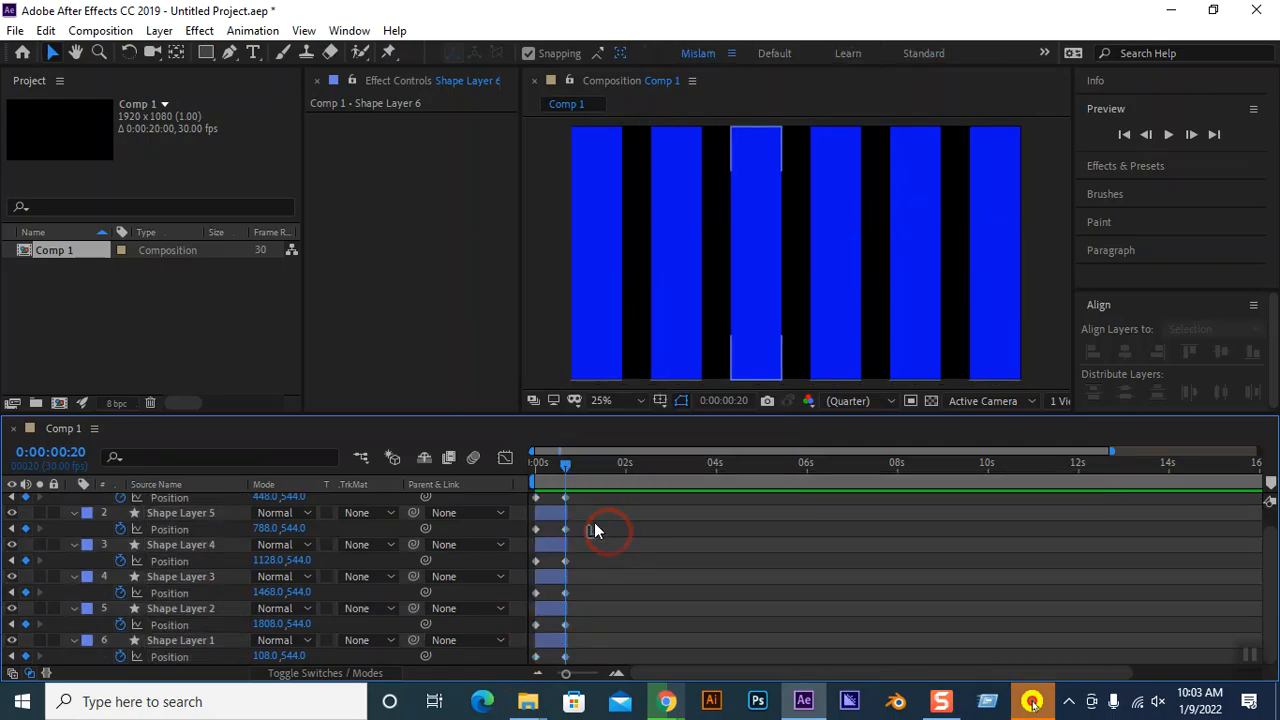
Select all six shape layers with their Position keyframes revealed and apply Sequence Layers with Overlap off.
scroll(597, 526, "up", 1)
mouse_move(591, 512)
left_mouse_down()
mouse_move(534, 537)
mouse_move(522, 697)
left_mouse_up()
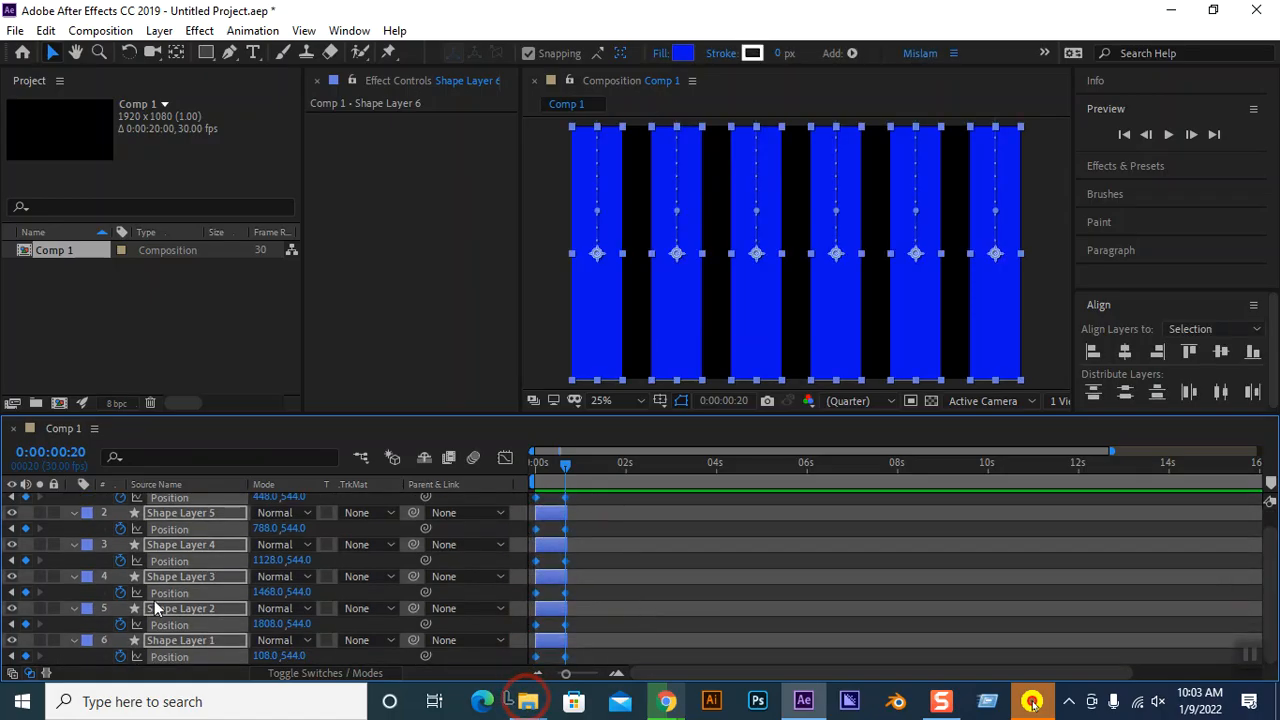
left_click(73, 610)
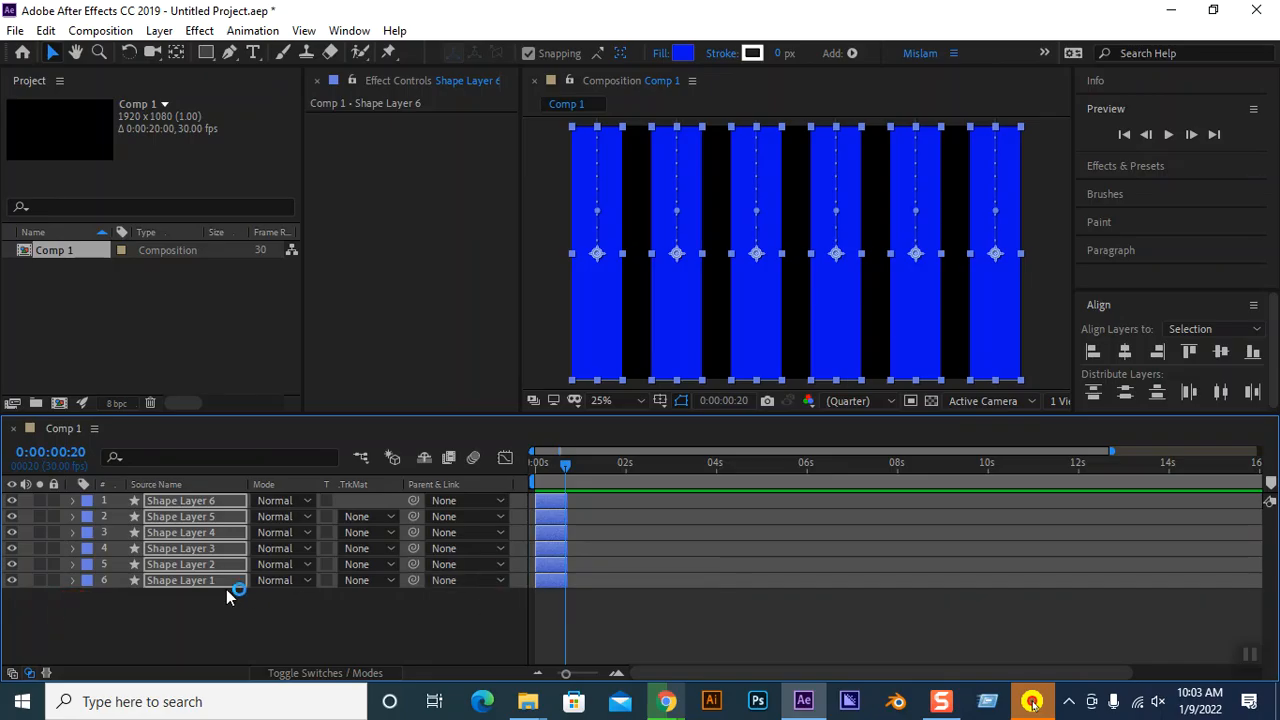
key("p")
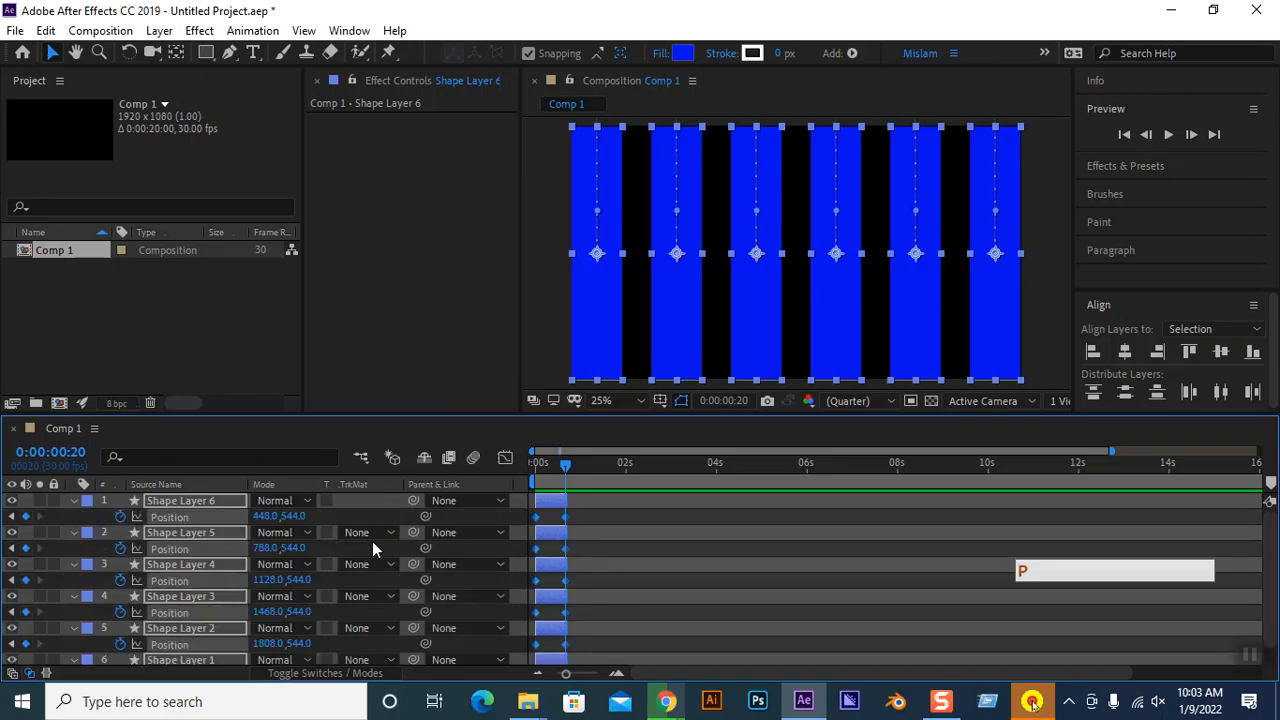
right_click(565, 516)
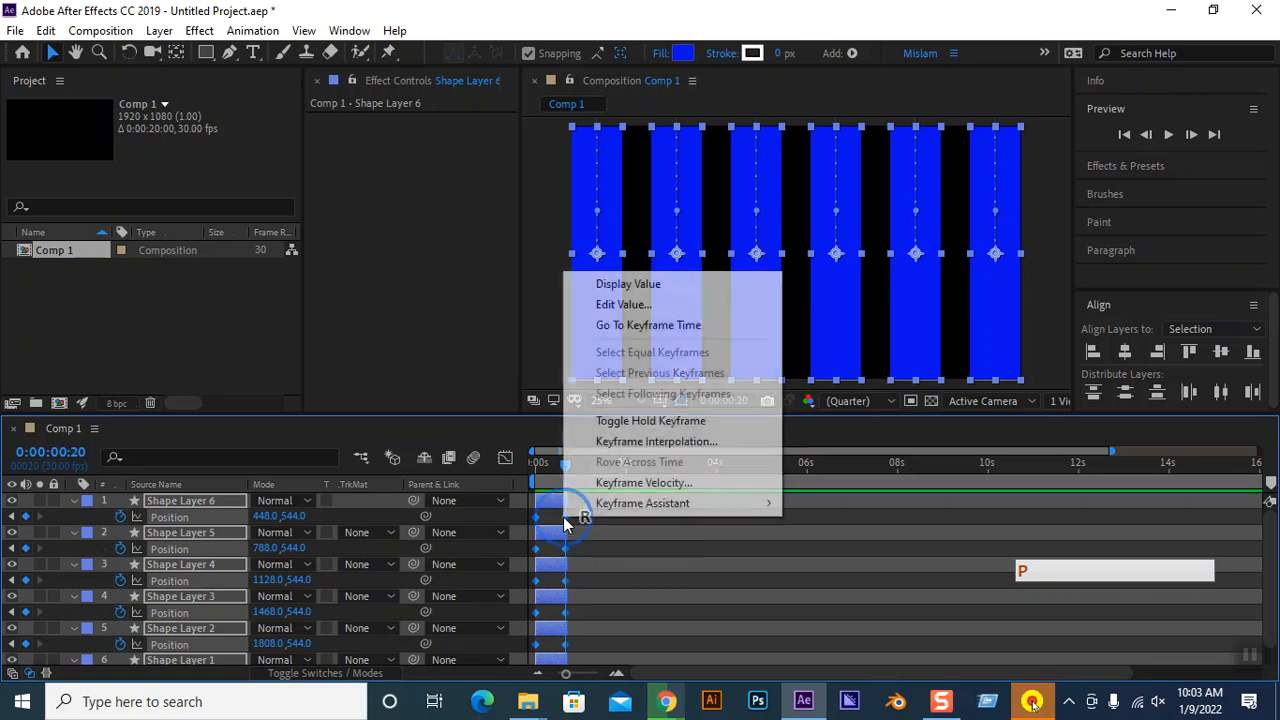
mouse_move(590, 505)
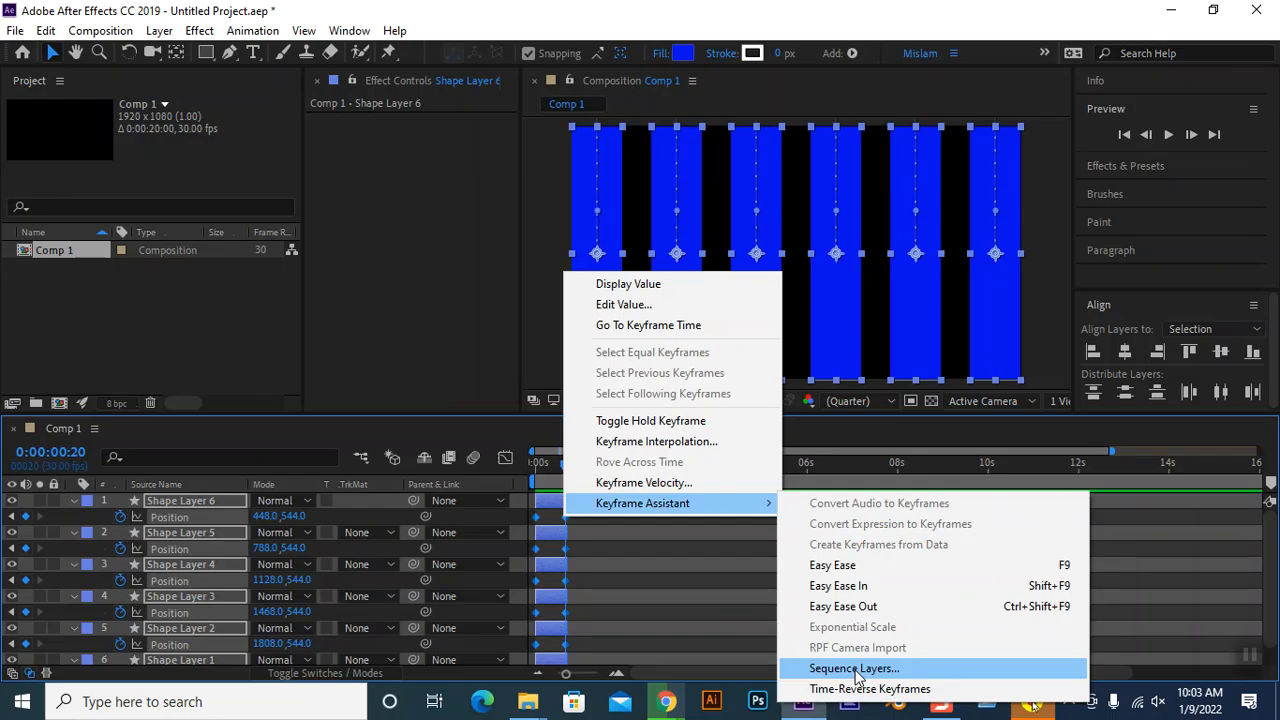
left_click(855, 670)
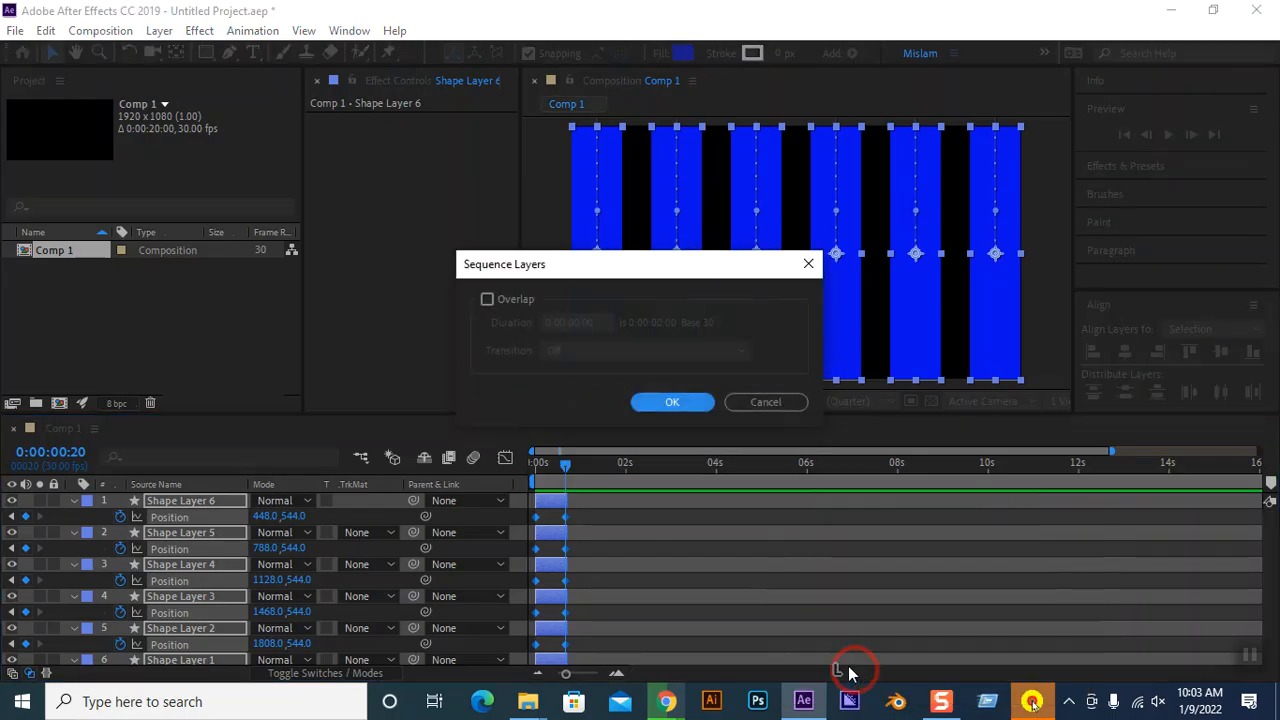
left_click(672, 403)
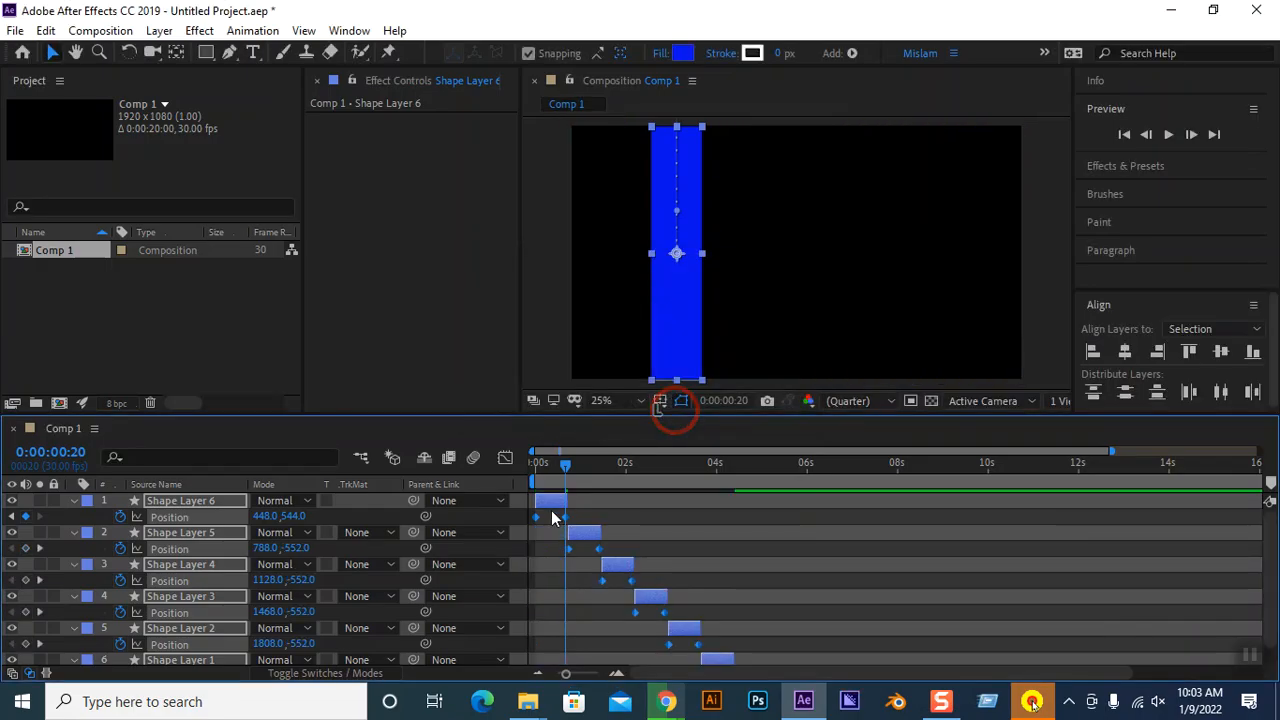
Preview the sequenced bars from the start of the composition, return to 0:00:00:00 and replay them.
left_click_drag(564, 466, 443, 469)
key("space")
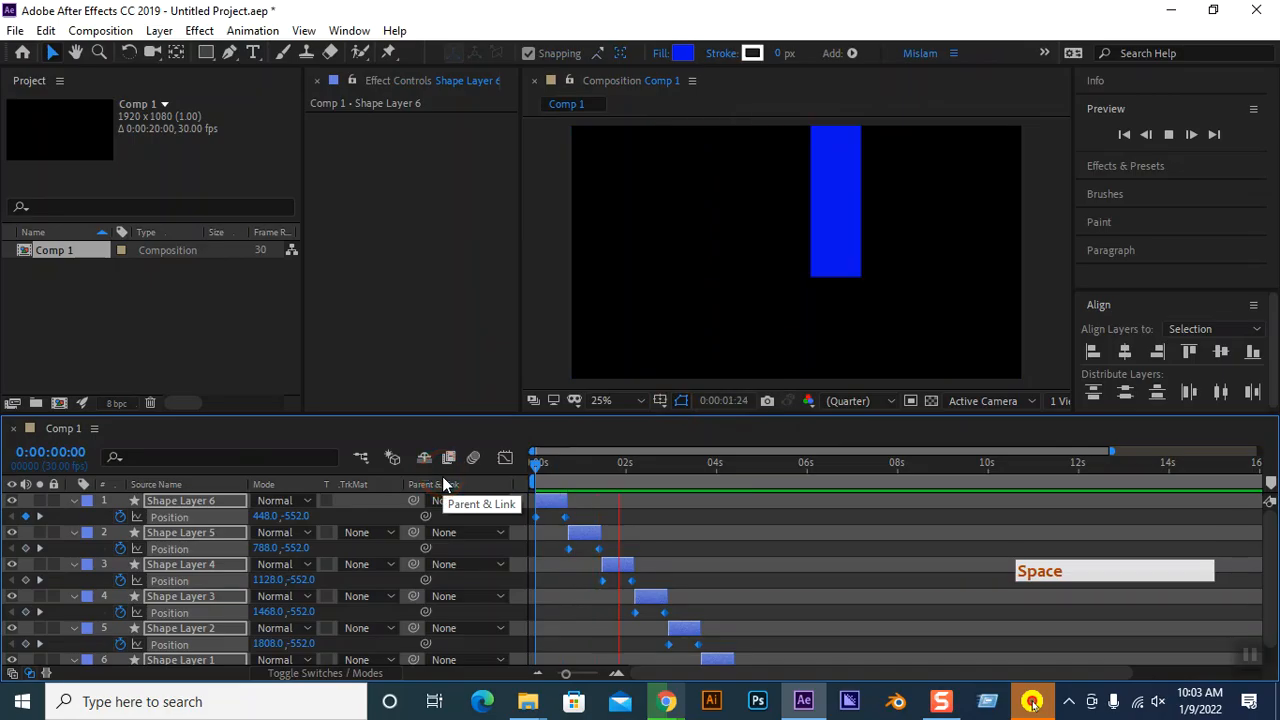
key("space")
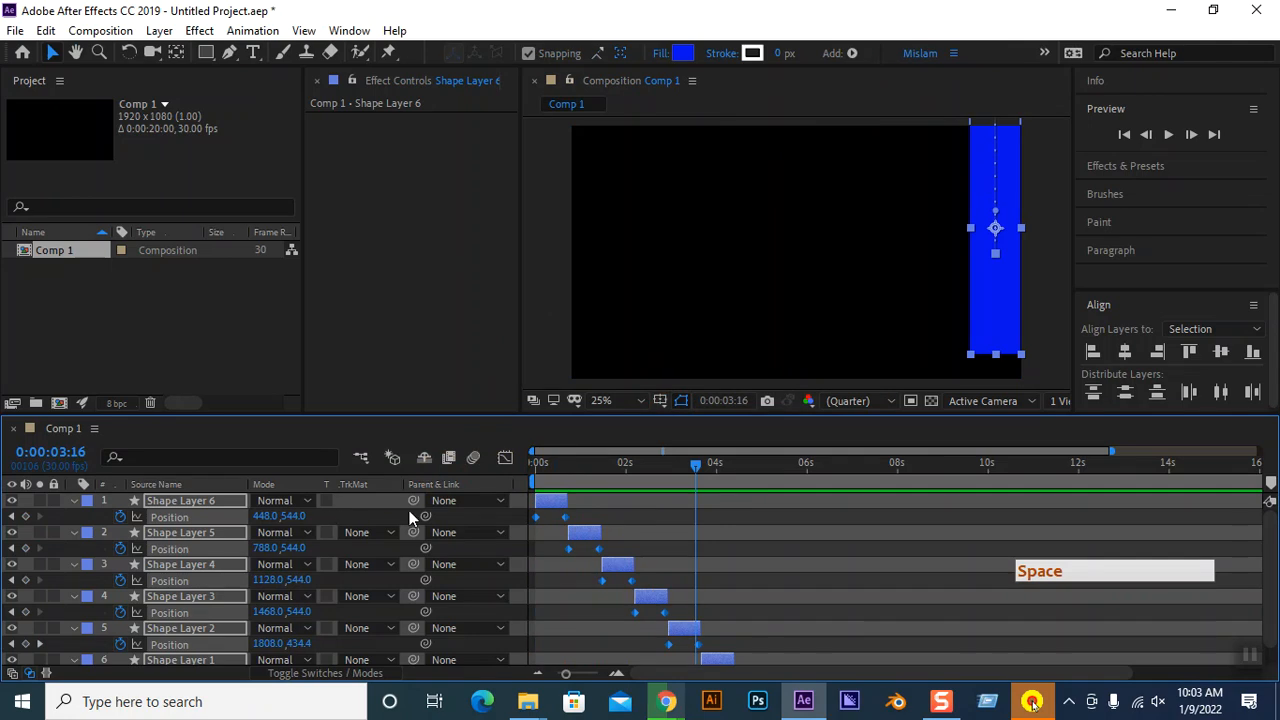
left_click_drag(697, 463, 547, 464)
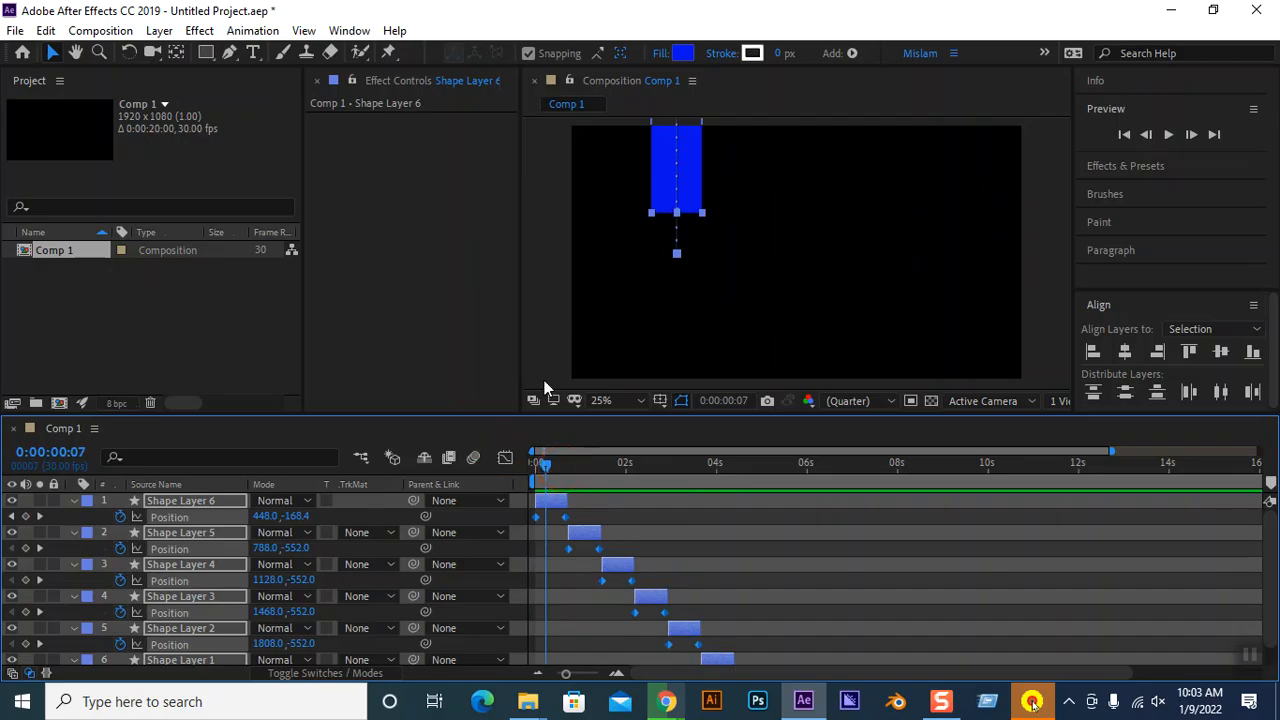
left_click_drag(535, 464, 484, 467)
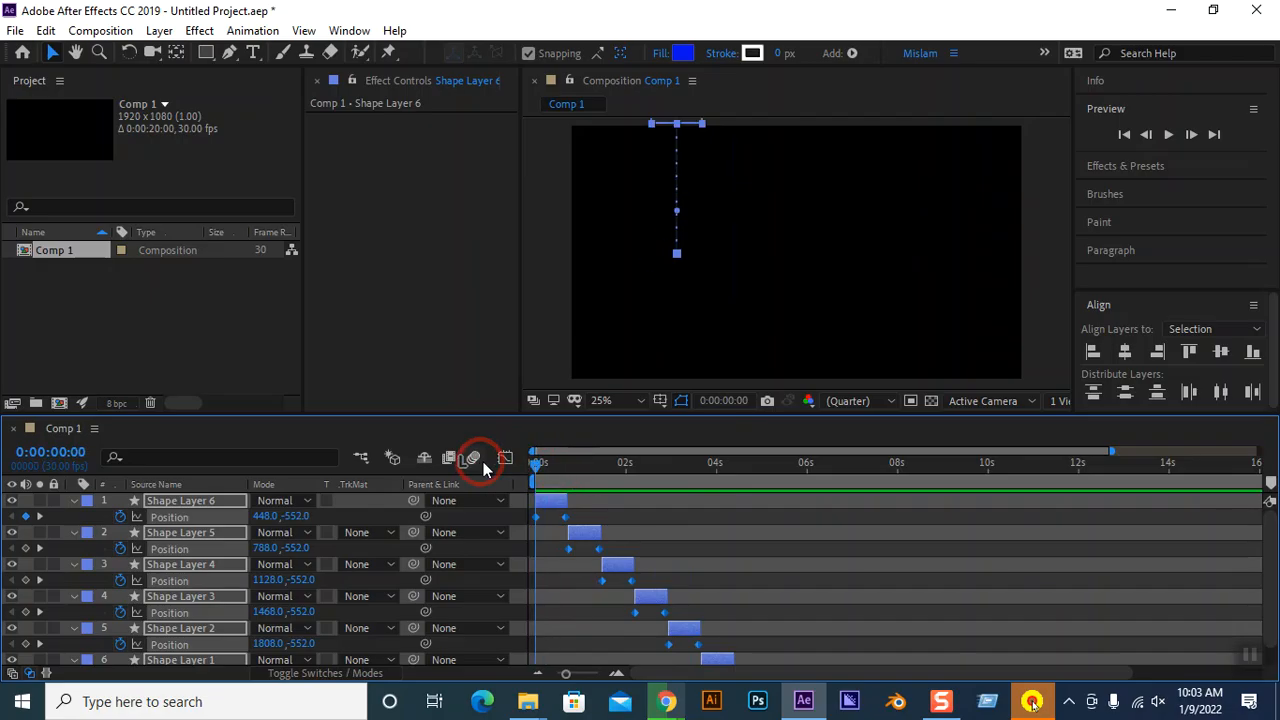
key("space")
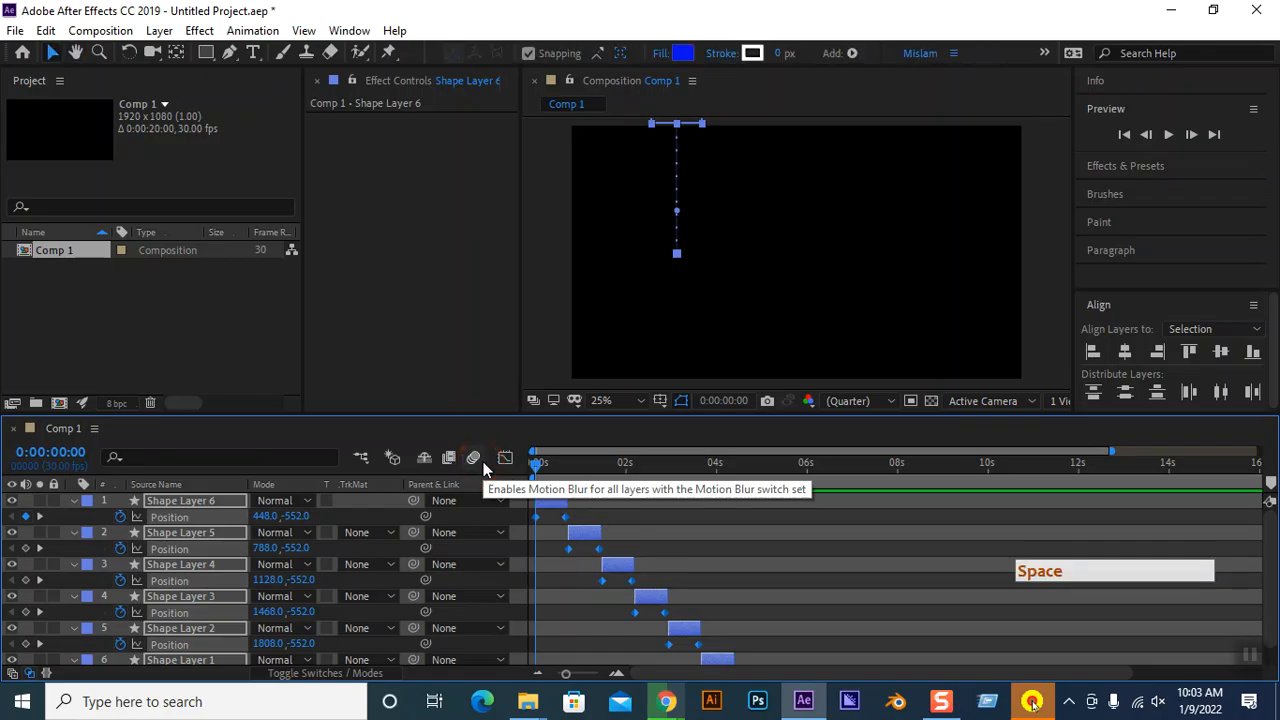
Replay the sequenced bars from the start through the last layer, and undo the Sequence Layers arrangement.
key("space")
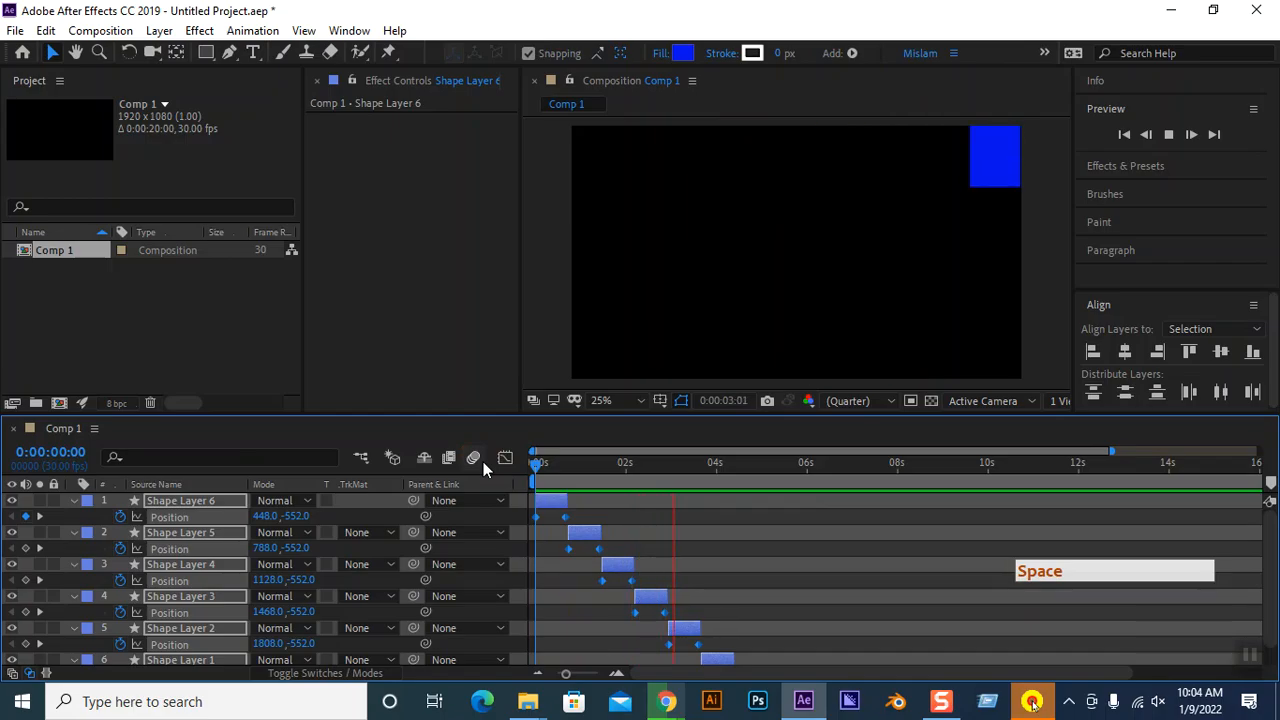
key("space")
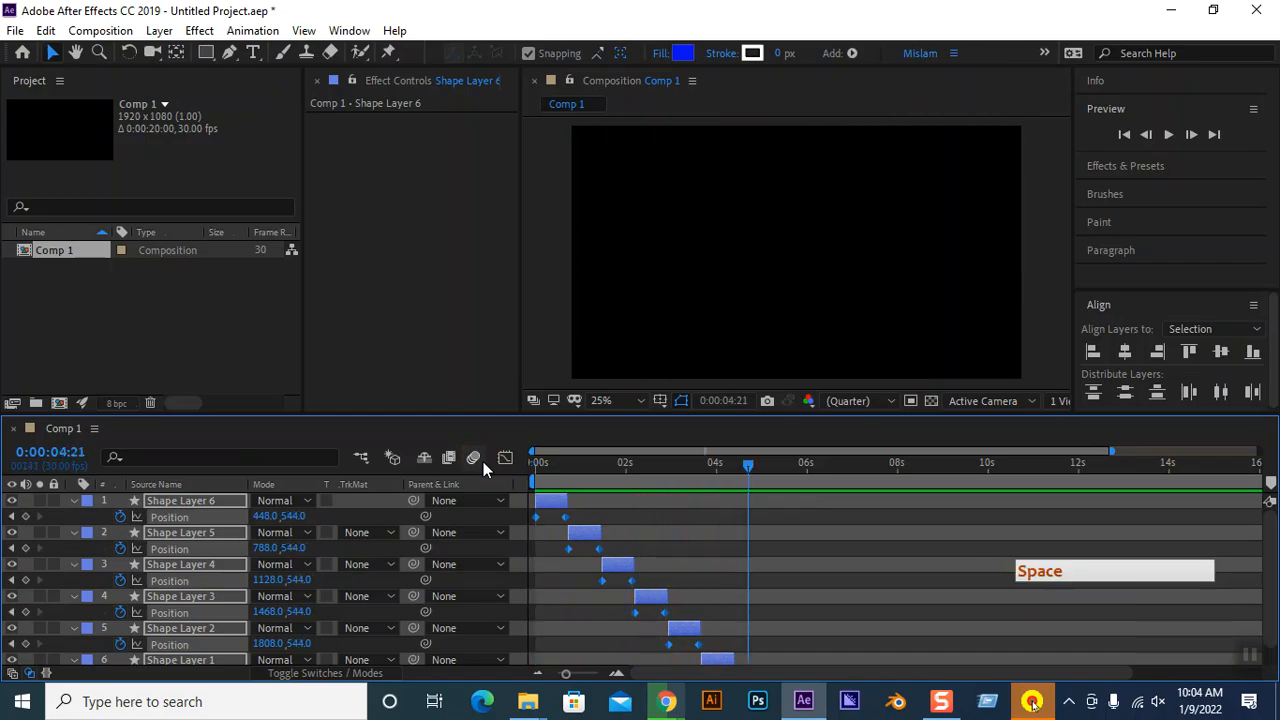
scroll(344, 571, "down", 1)
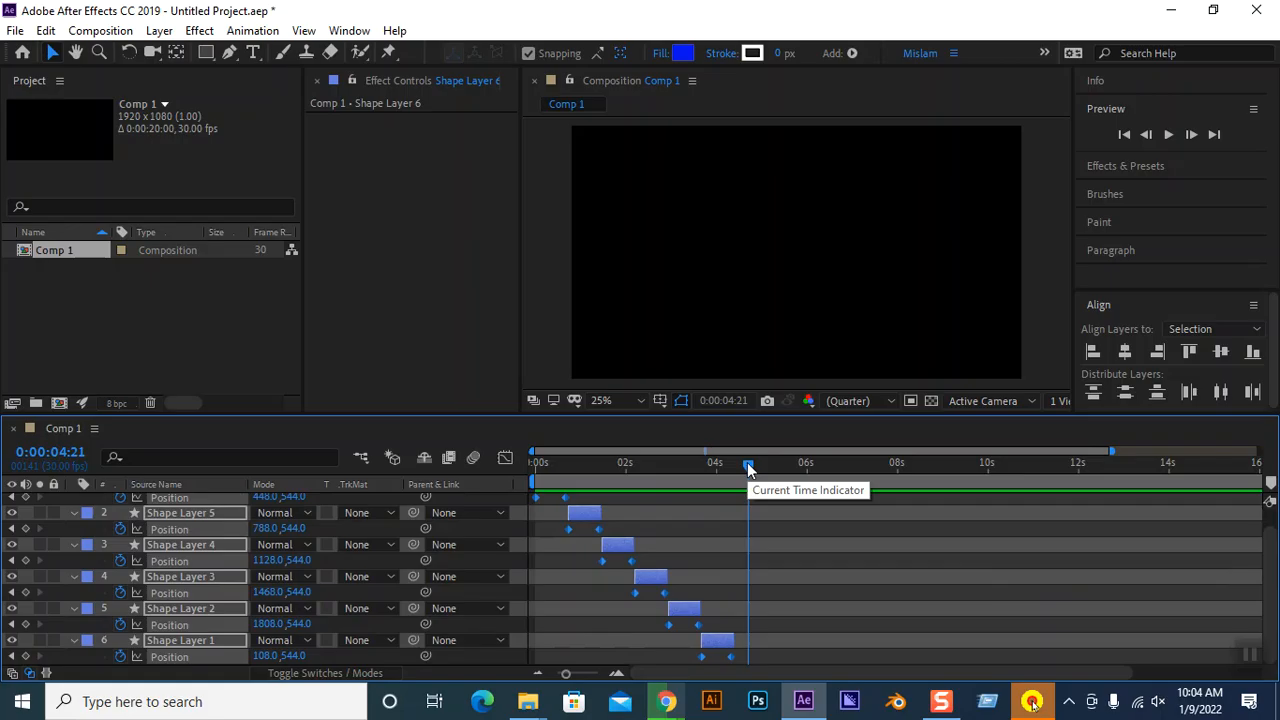
key("ctrl+z")
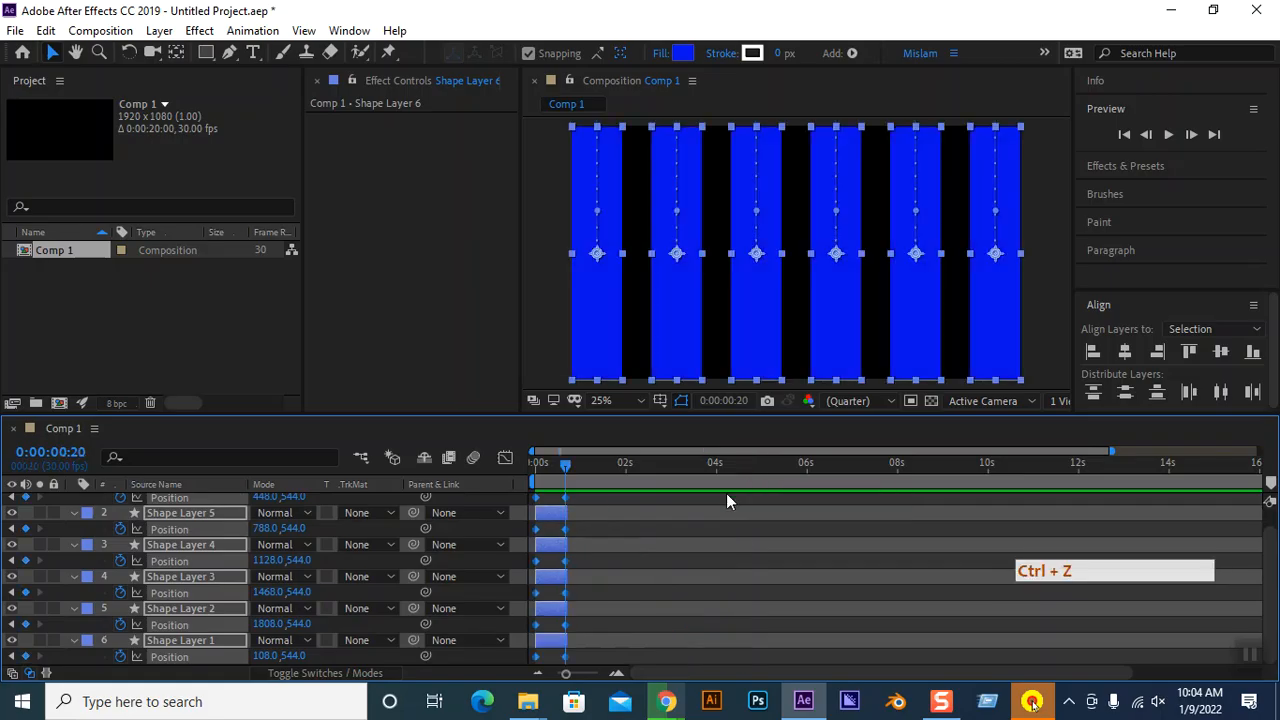
Try Sequence Layers with Overlap off from Shape Layer 6's second Position keyframe, and undo it.
scroll(562, 520, "up", 1)
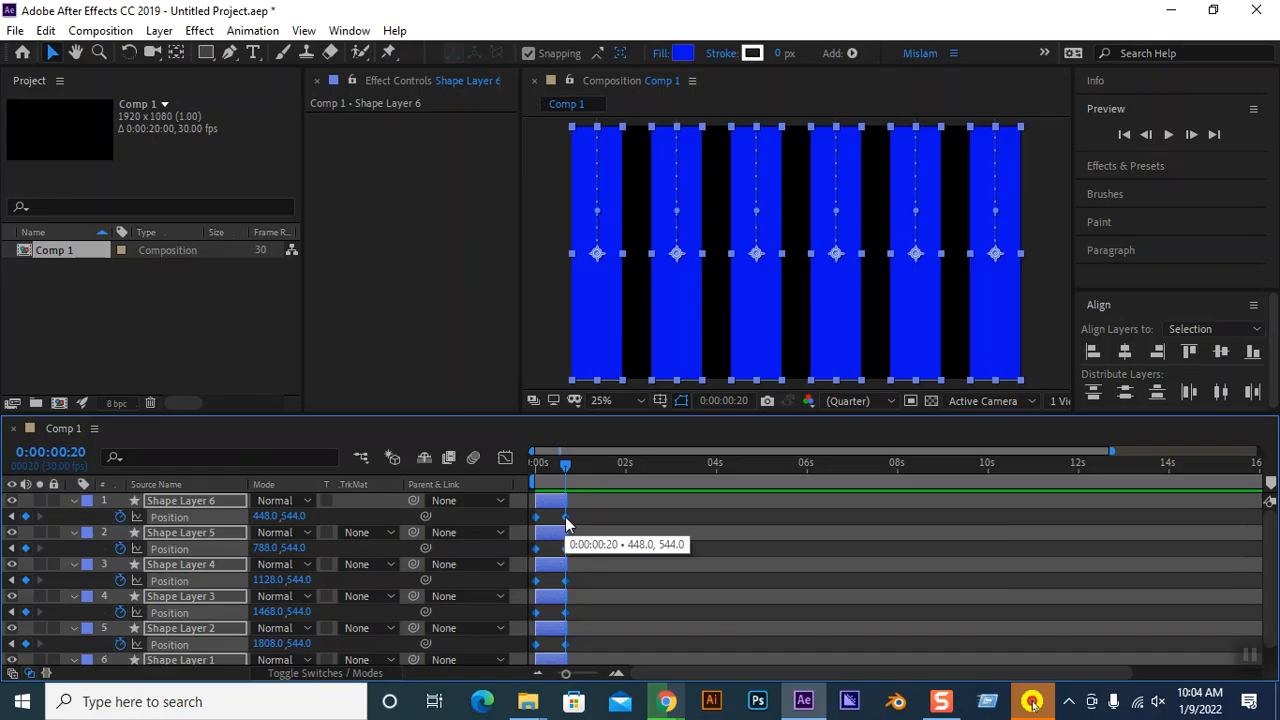
right_click(566, 520)
mouse_move(640, 505)
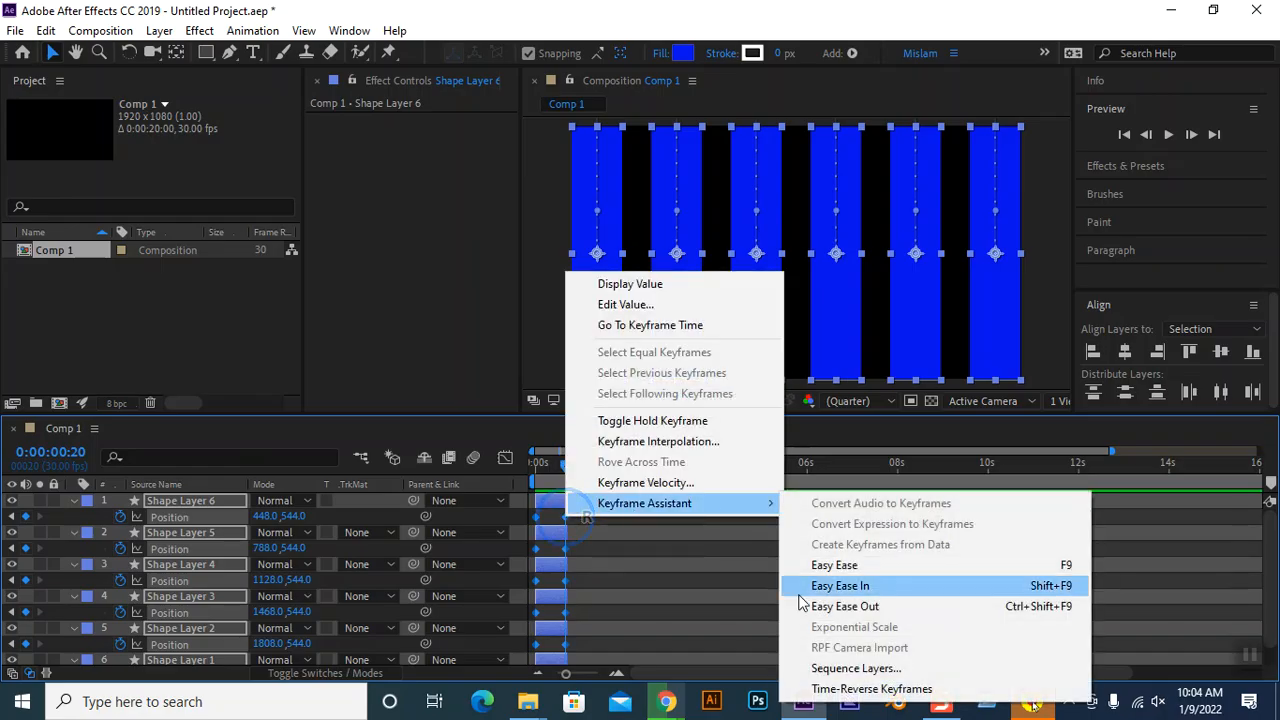
left_click(843, 668)
left_click(675, 407)
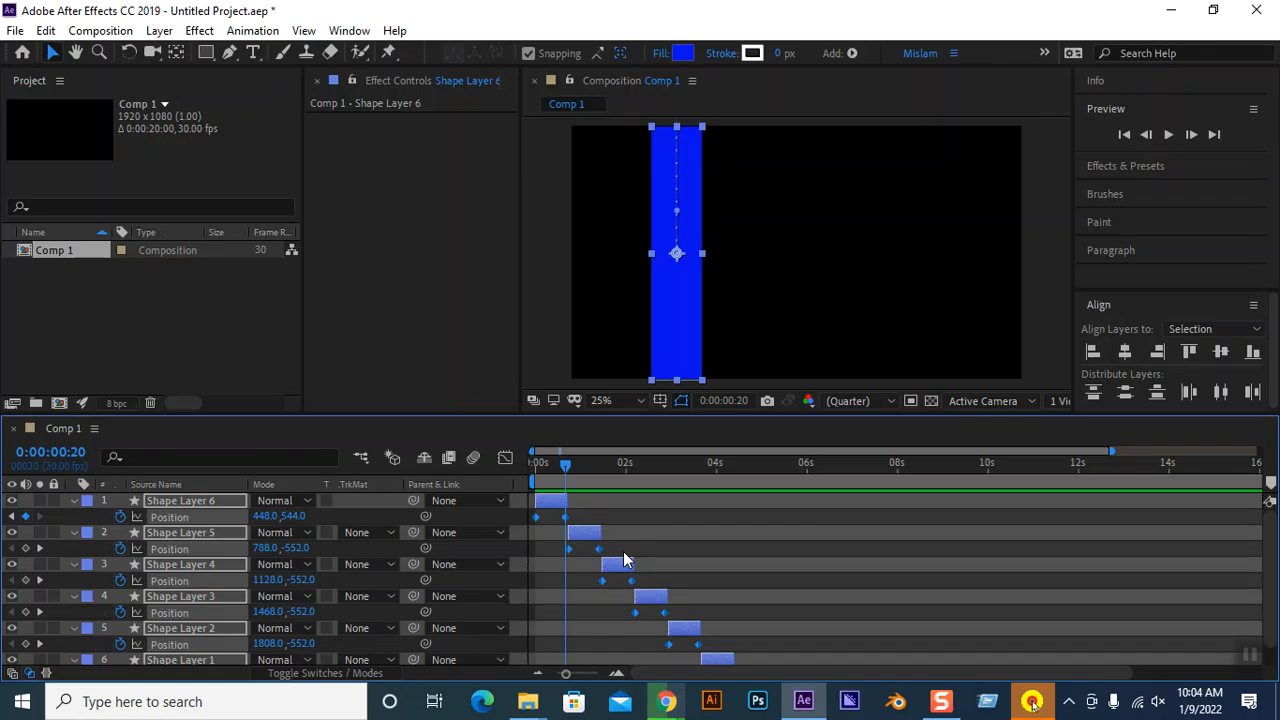
key("ctrl+z")
Try Sequence Layers with Overlap off from Shape Layer 1's second Position keyframe, and undo the arrangement.
scroll(598, 593, "down", 1)
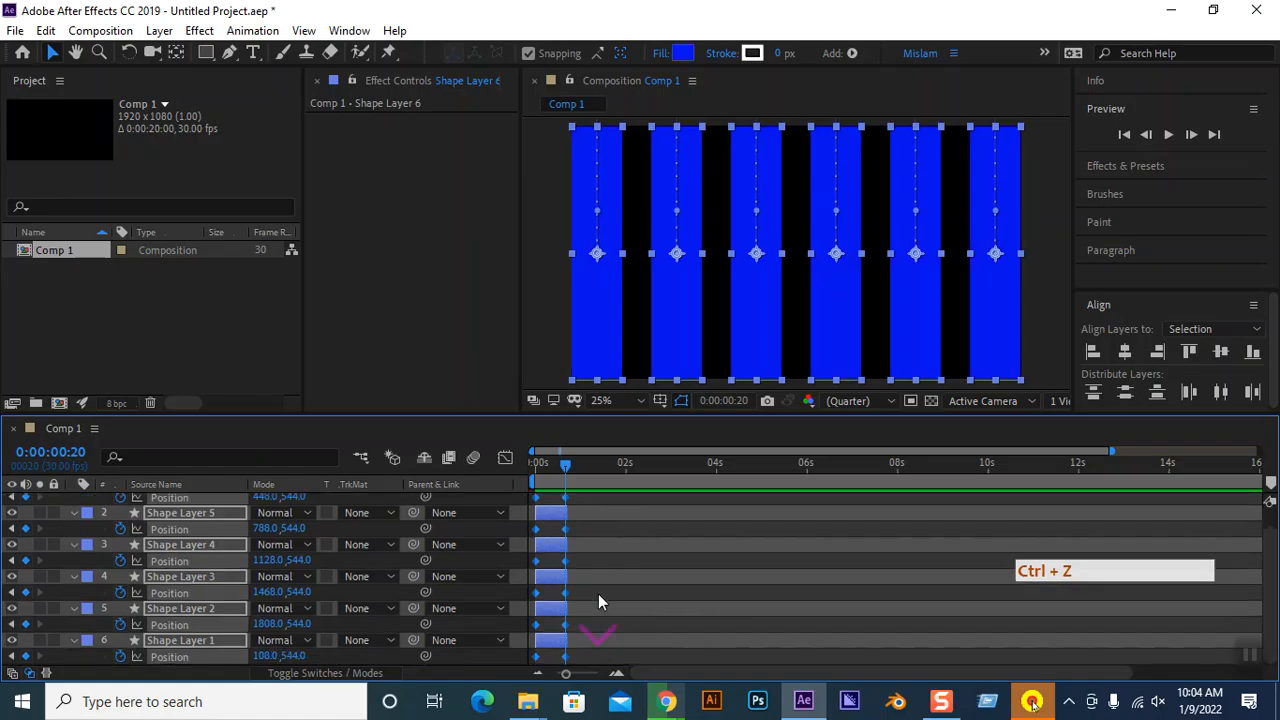
right_click(565, 660)
mouse_move(700, 645)
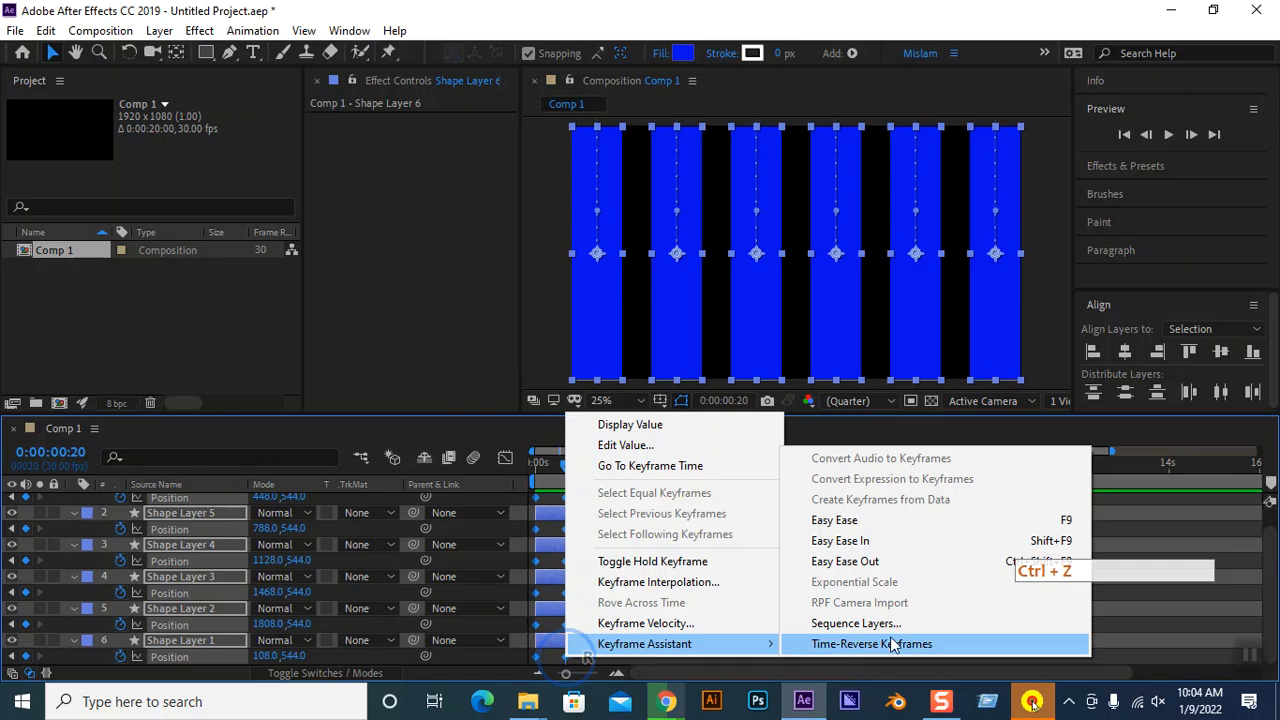
left_click(899, 628)
left_click(674, 400)
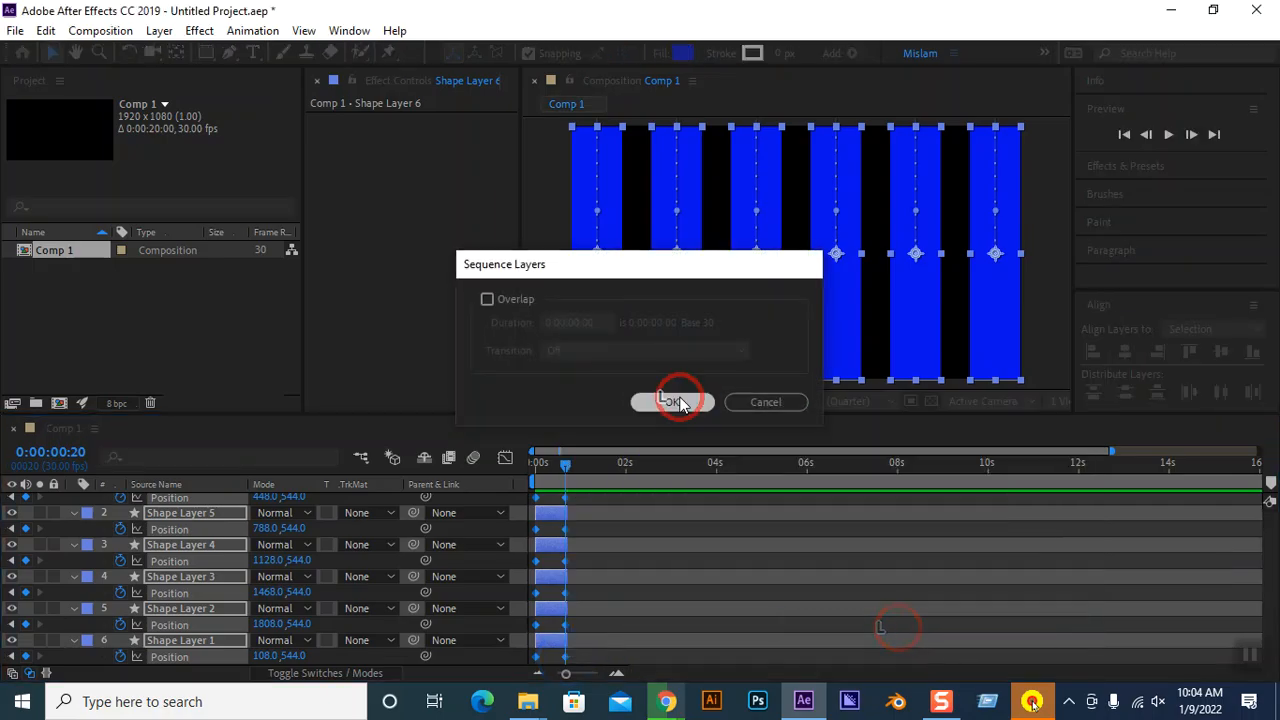
key("ctrl+z")
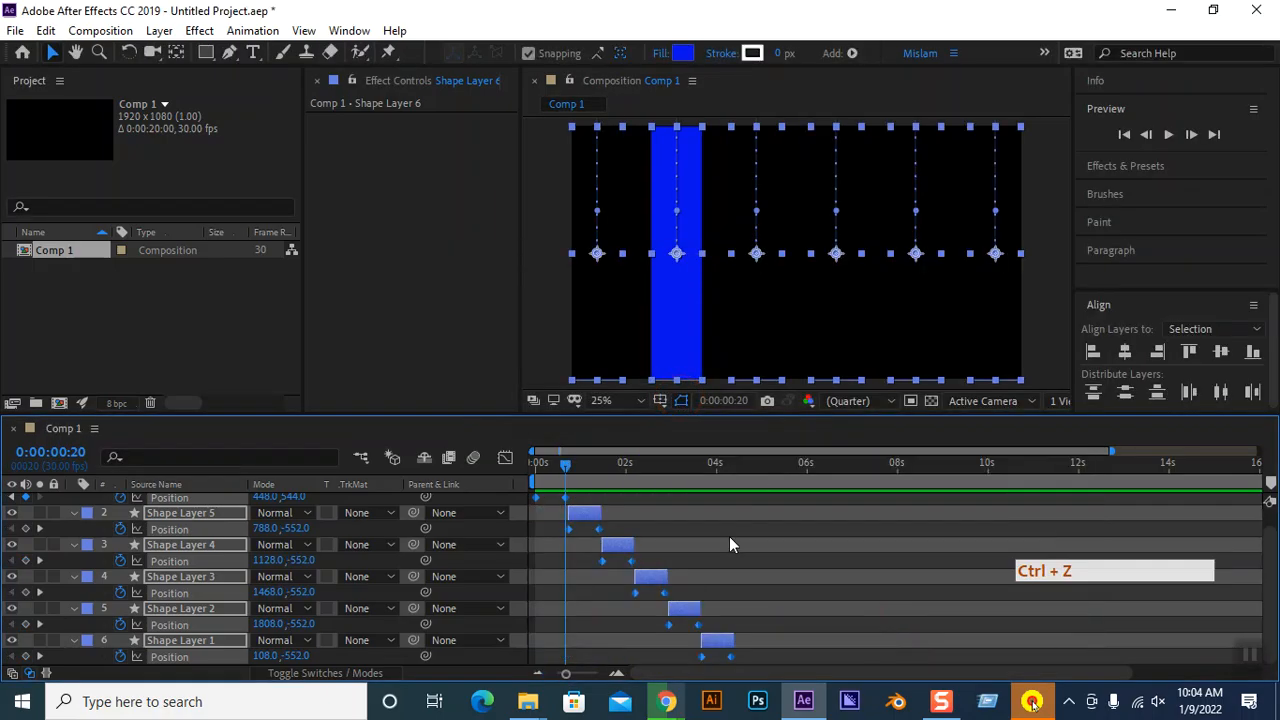
Reselect the Position keyframes of all six layers, try Sequence Layers from Shape Layer 1's first keyframe, and undo it.
left_click(588, 657)
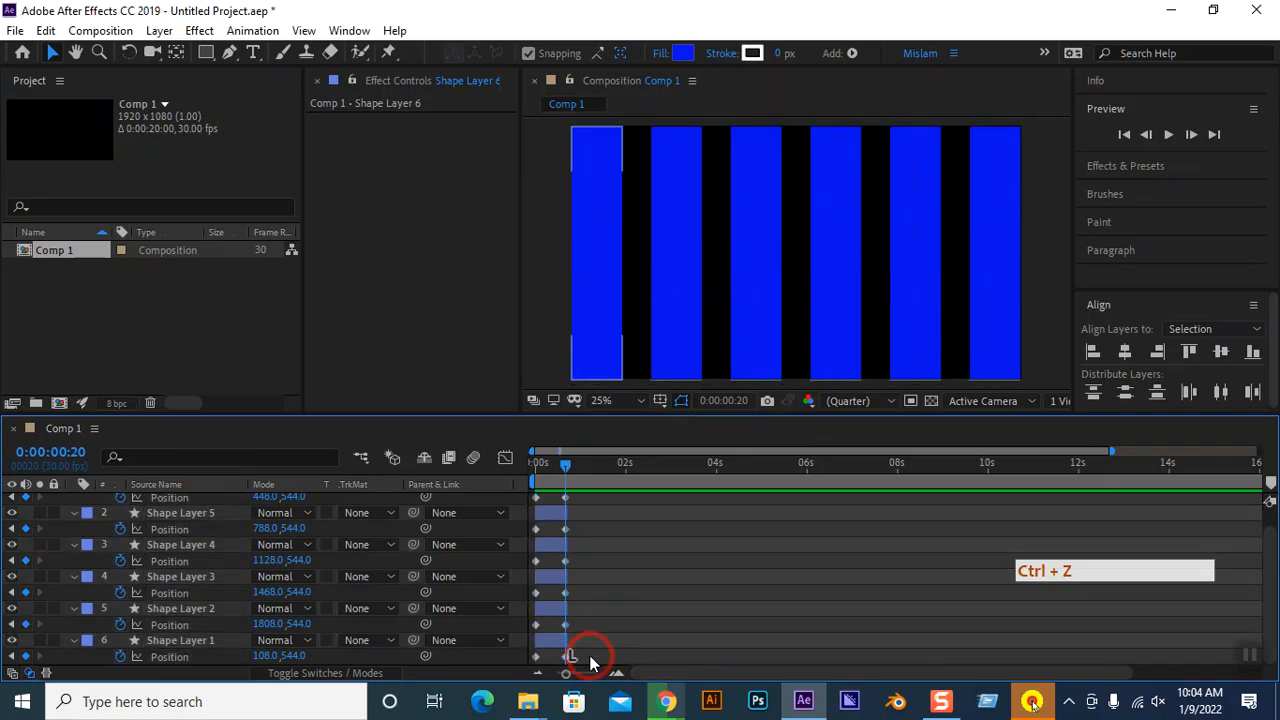
left_click_drag(576, 655, 517, 437)
scroll(612, 568, "down", 1)
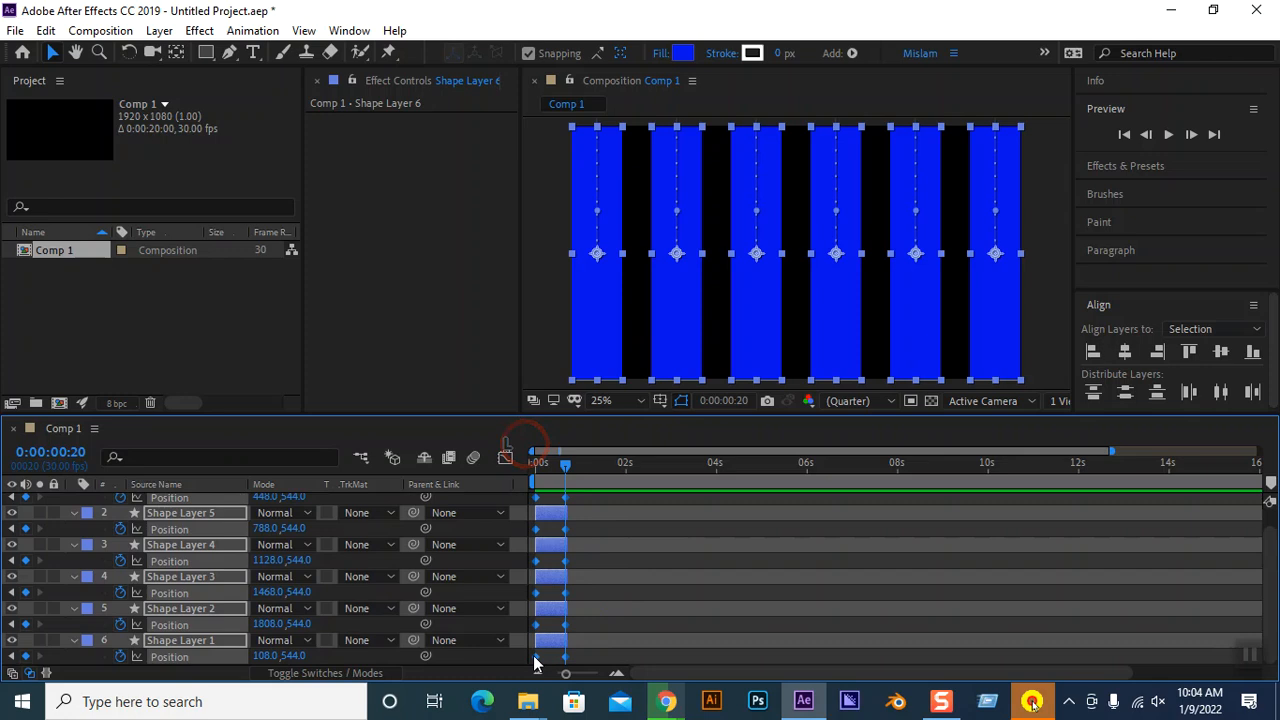
right_click(535, 656)
mouse_move(600, 645)
left_click(852, 622)
left_click(672, 402)
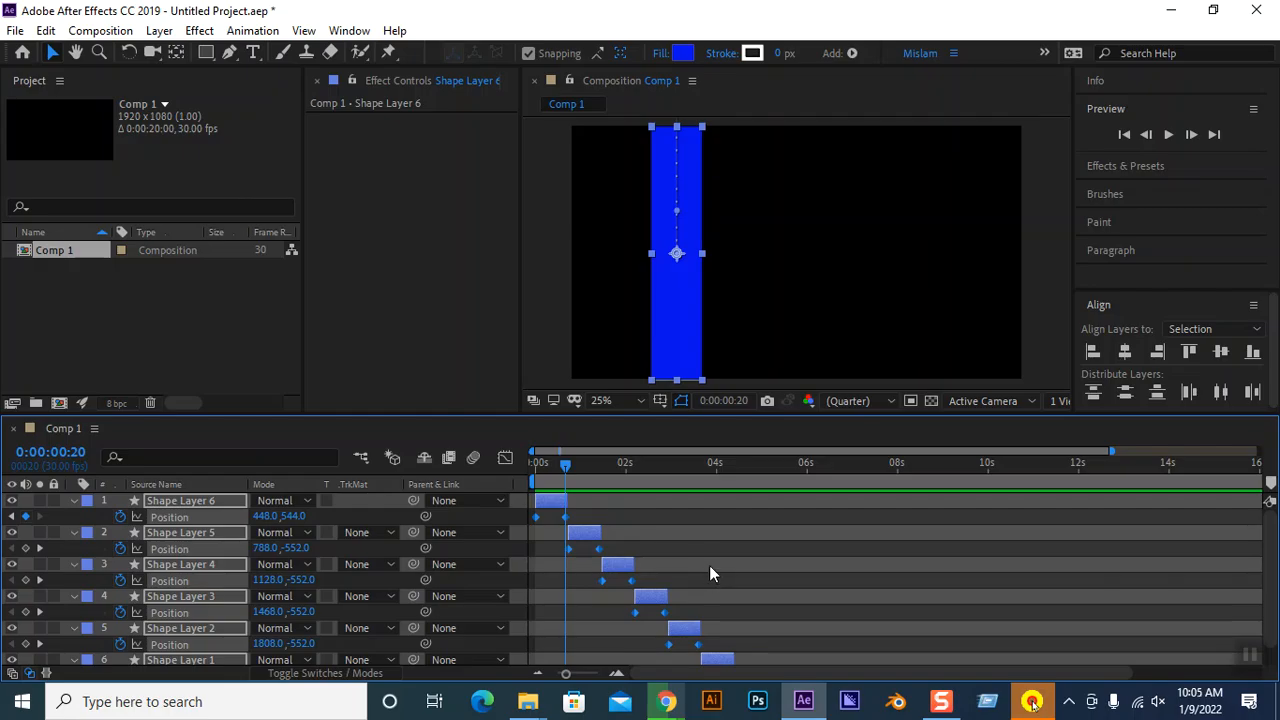
scroll(706, 565, "down", 1)
key("ctrl+z")
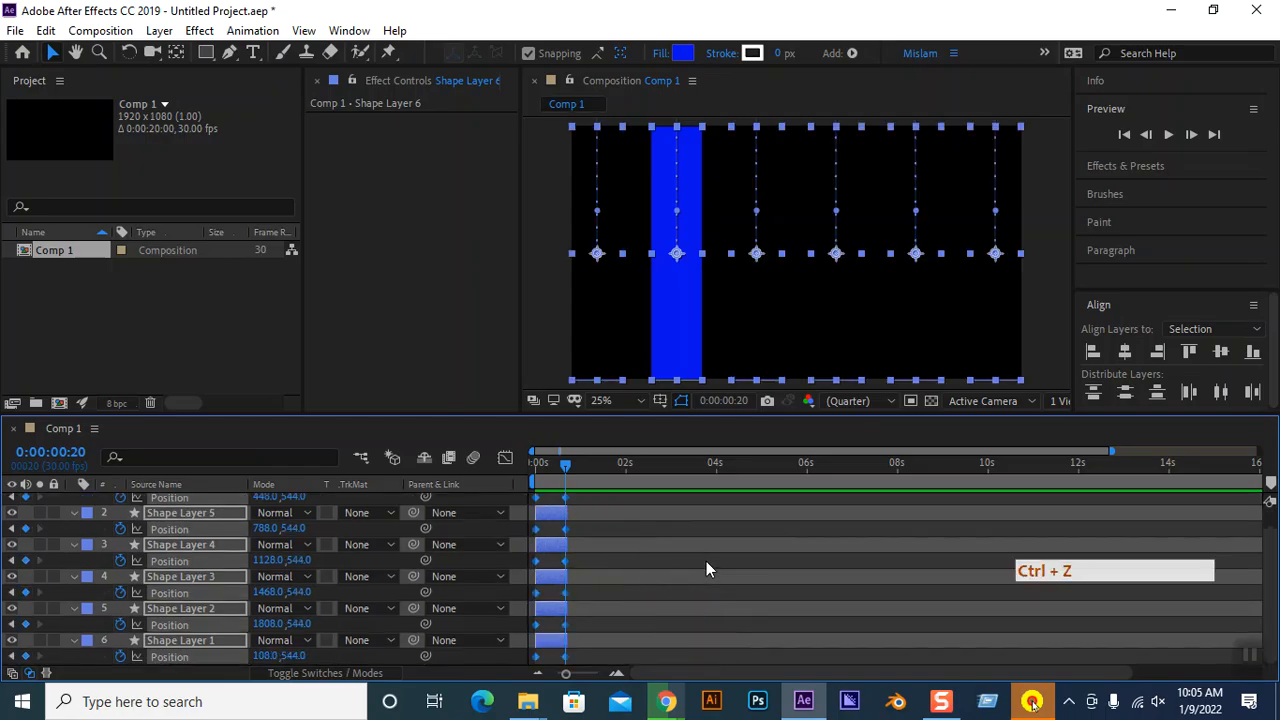
Reselect the Position keyframes of all six shape layers and apply Sequence Layers with Overlap off.
right_click(564, 660)
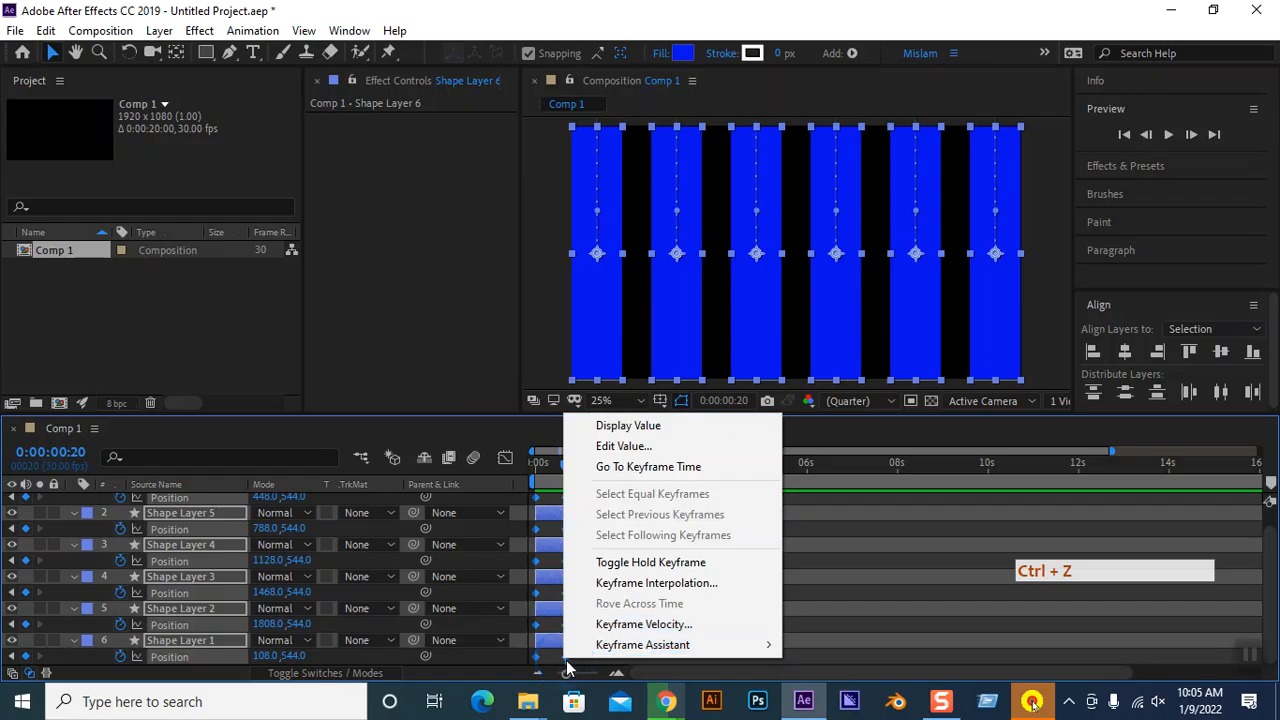
right_click(548, 643)
right_click(566, 655)
key("ctrl+a")
left_click_drag(593, 660, 515, 414)
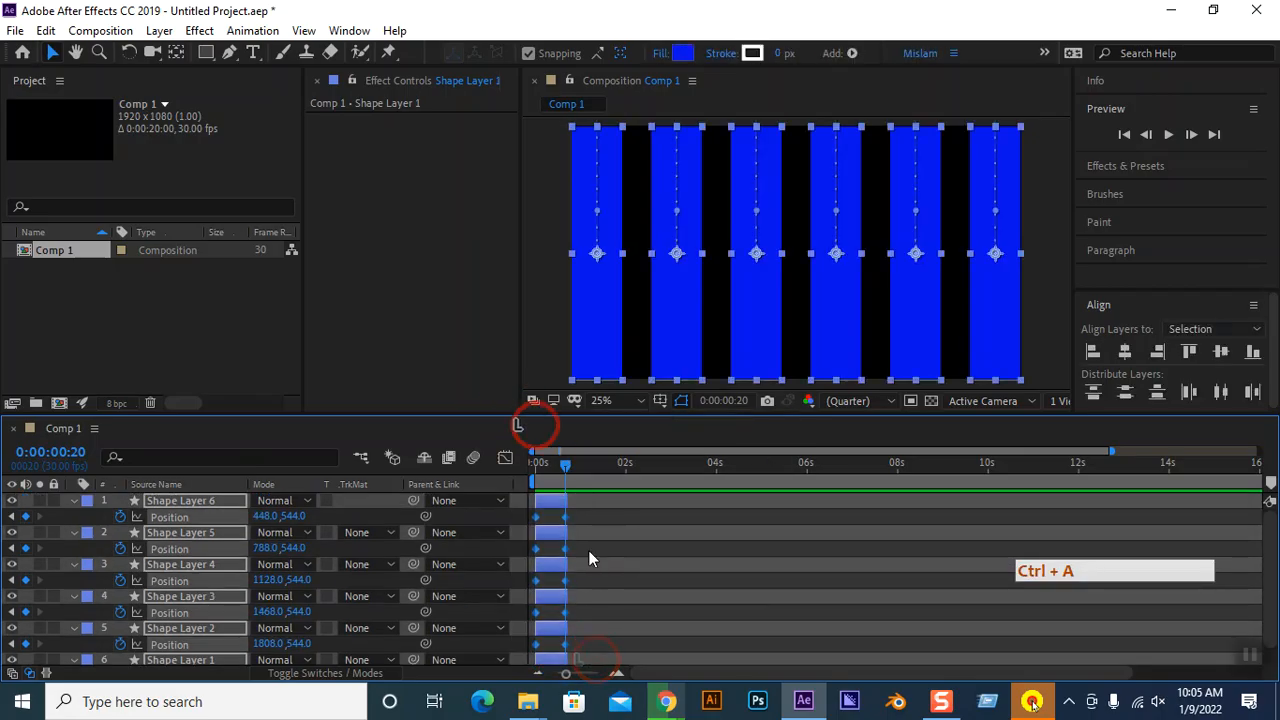
right_click(566, 662)
mouse_move(630, 646)
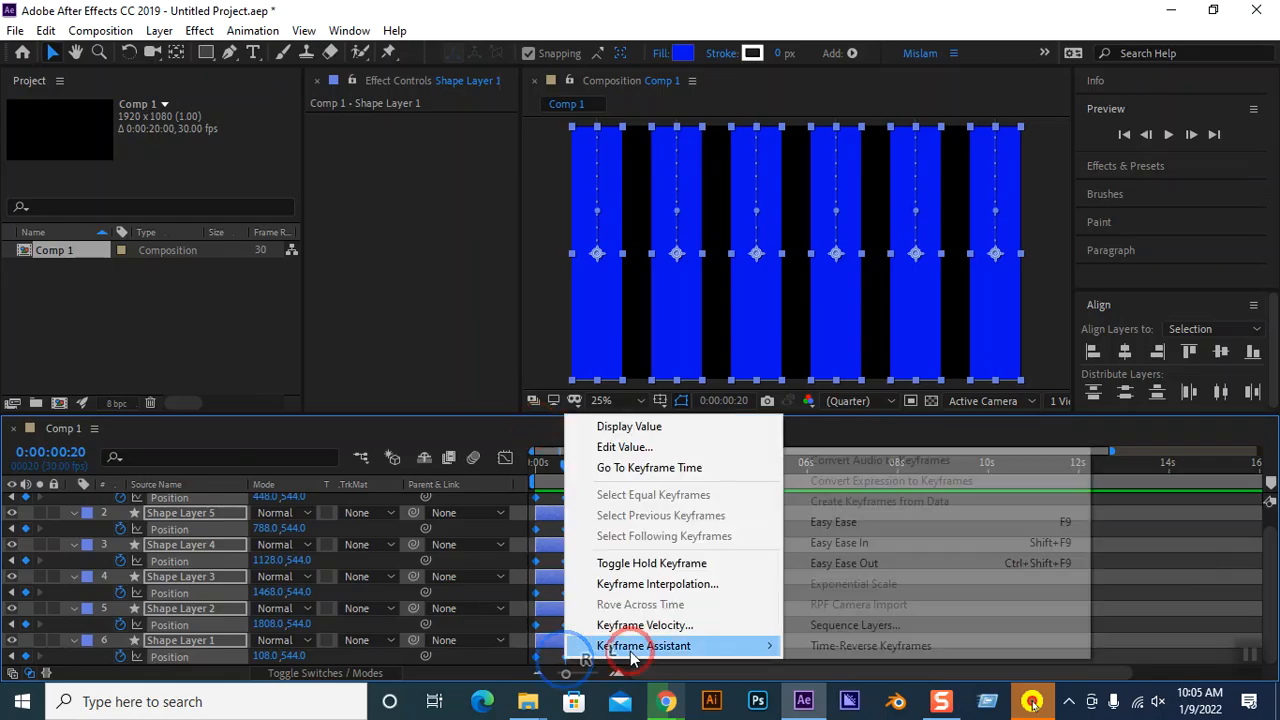
left_click(866, 623)
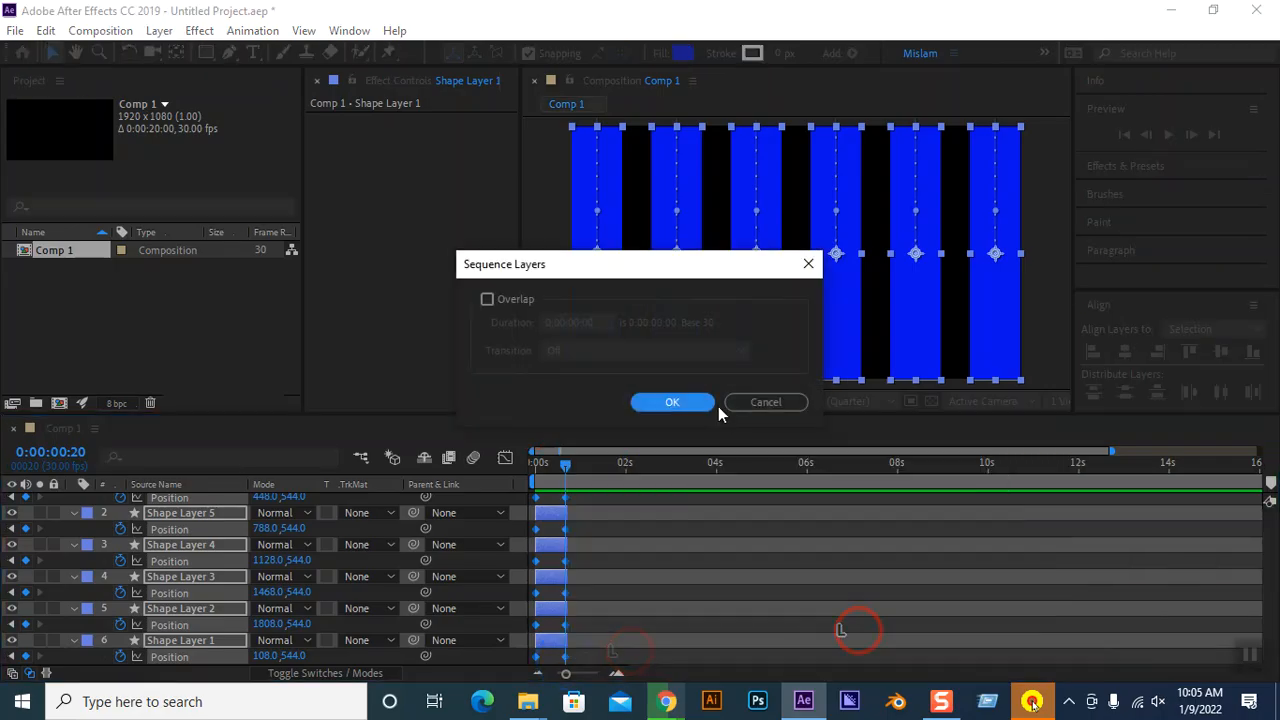
left_click(487, 300)
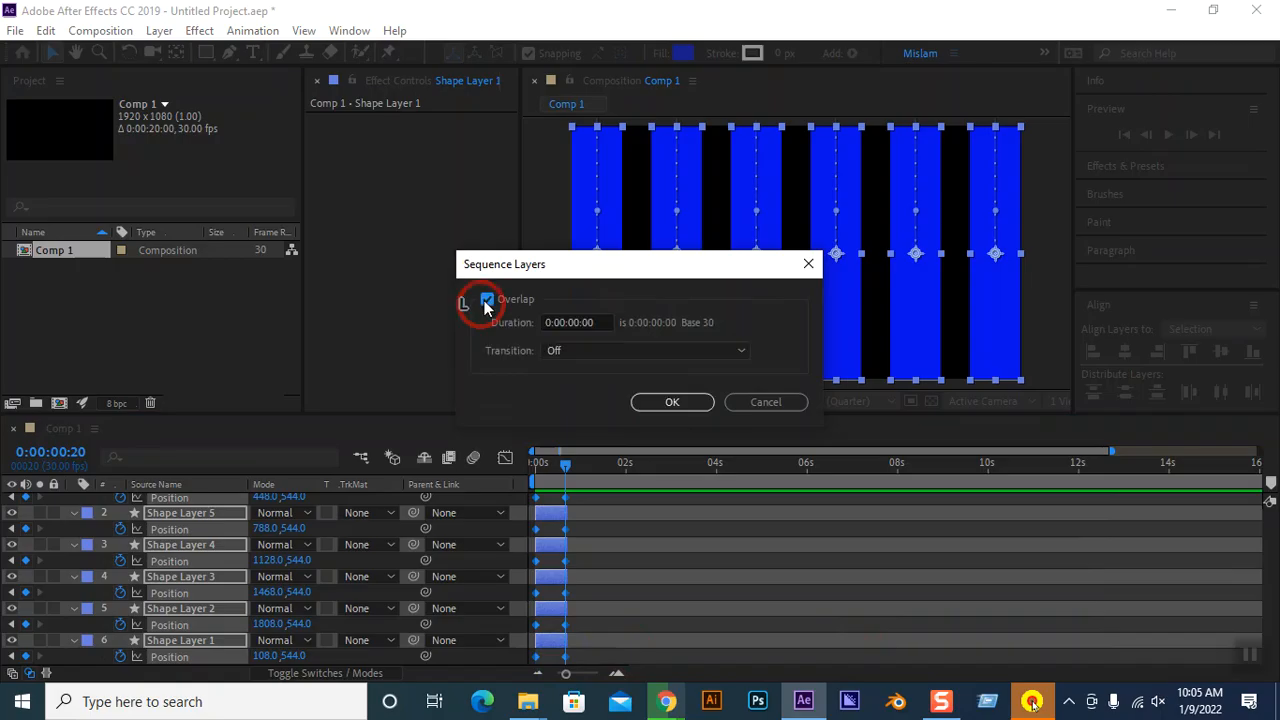
left_click(487, 300)
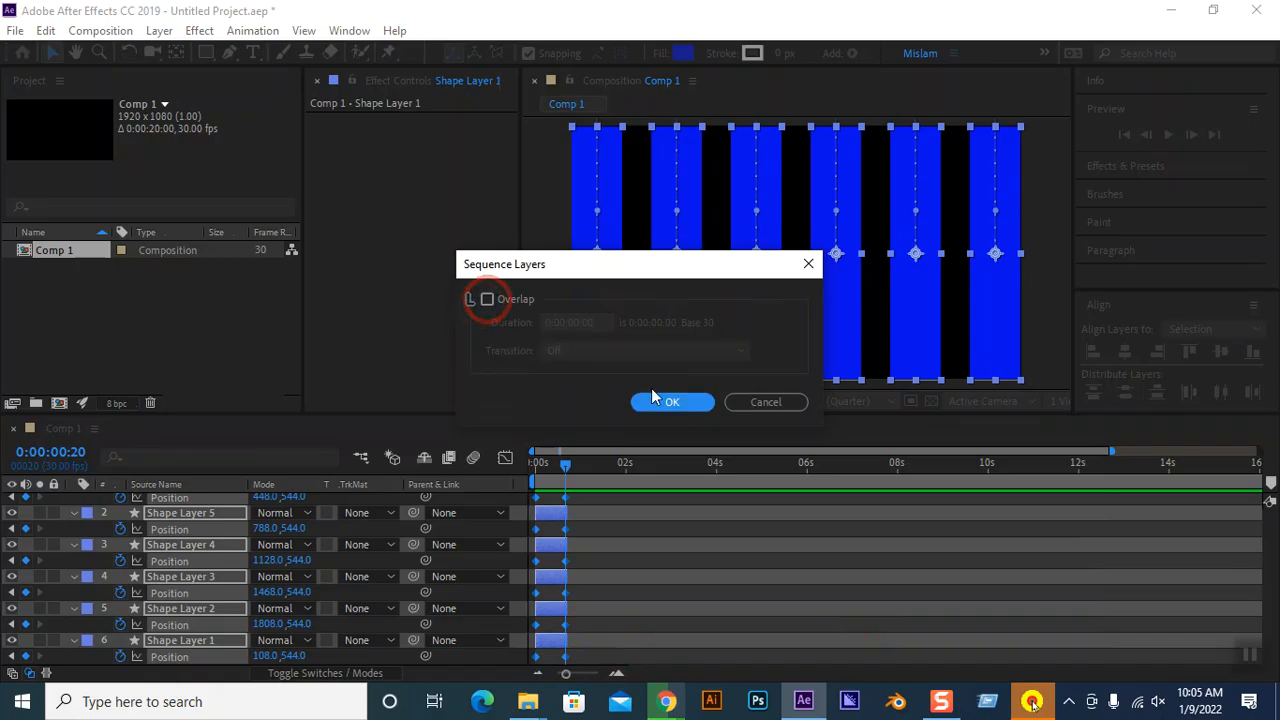
left_click(674, 399)
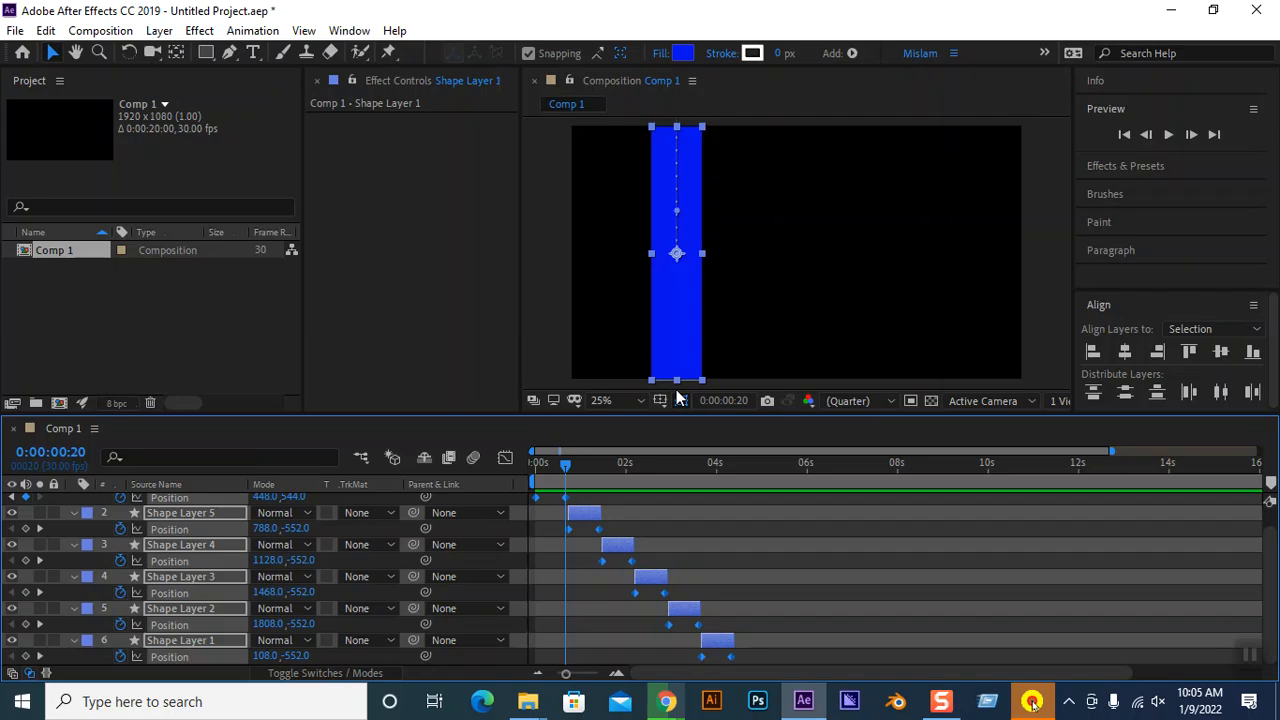
Return to 0:00:00:00 and preview the sequenced bars past the end of the last layer.
left_click(812, 632)
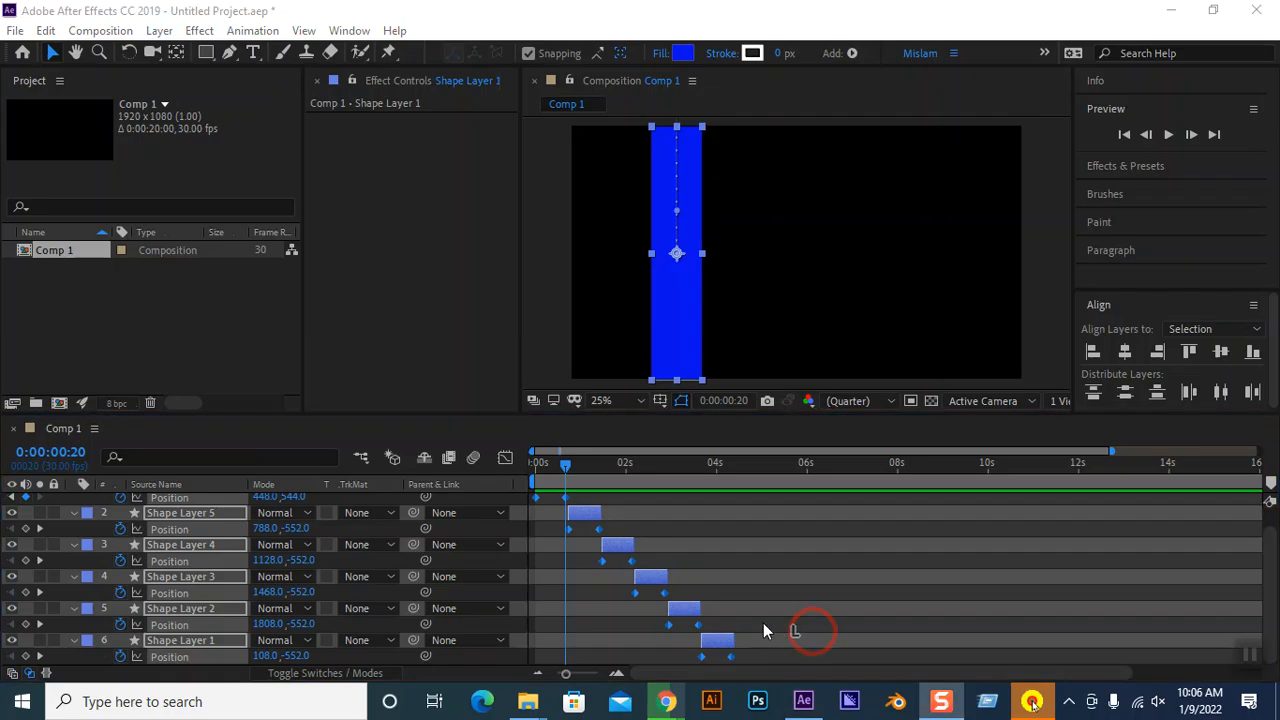
left_click(566, 467)
left_click_drag(568, 472, 489, 466)
key("space")
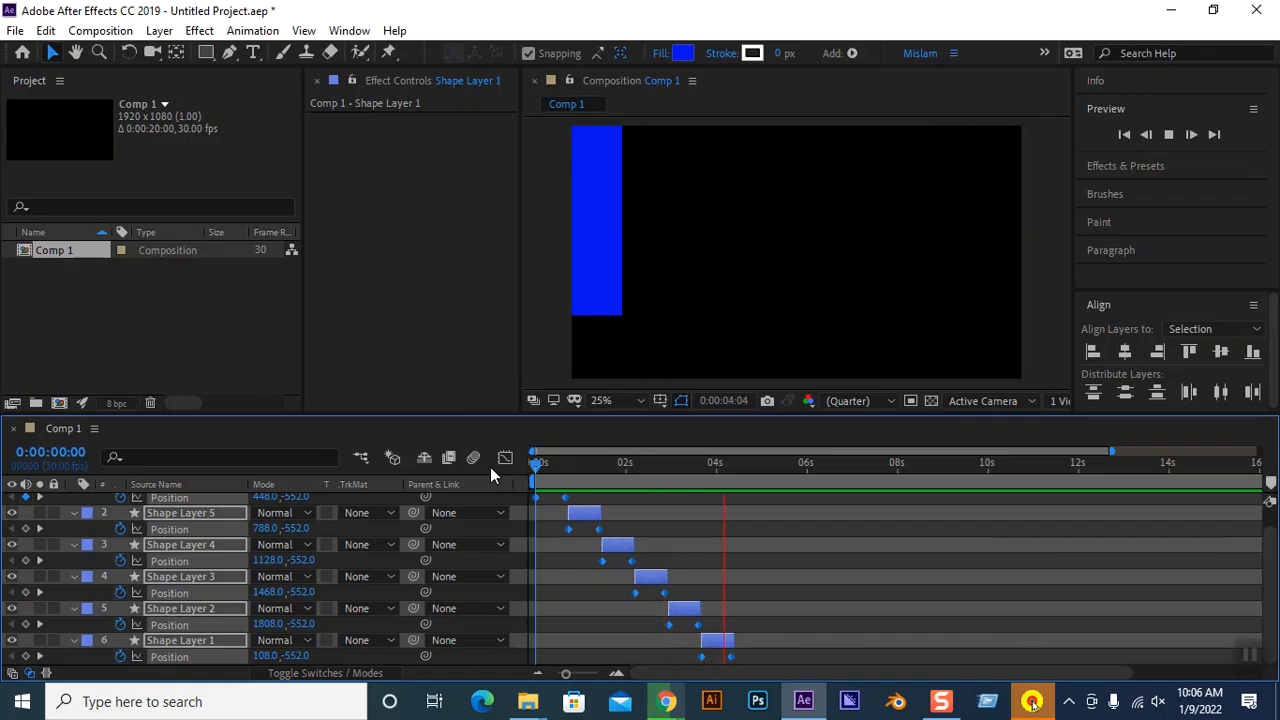
key("space")
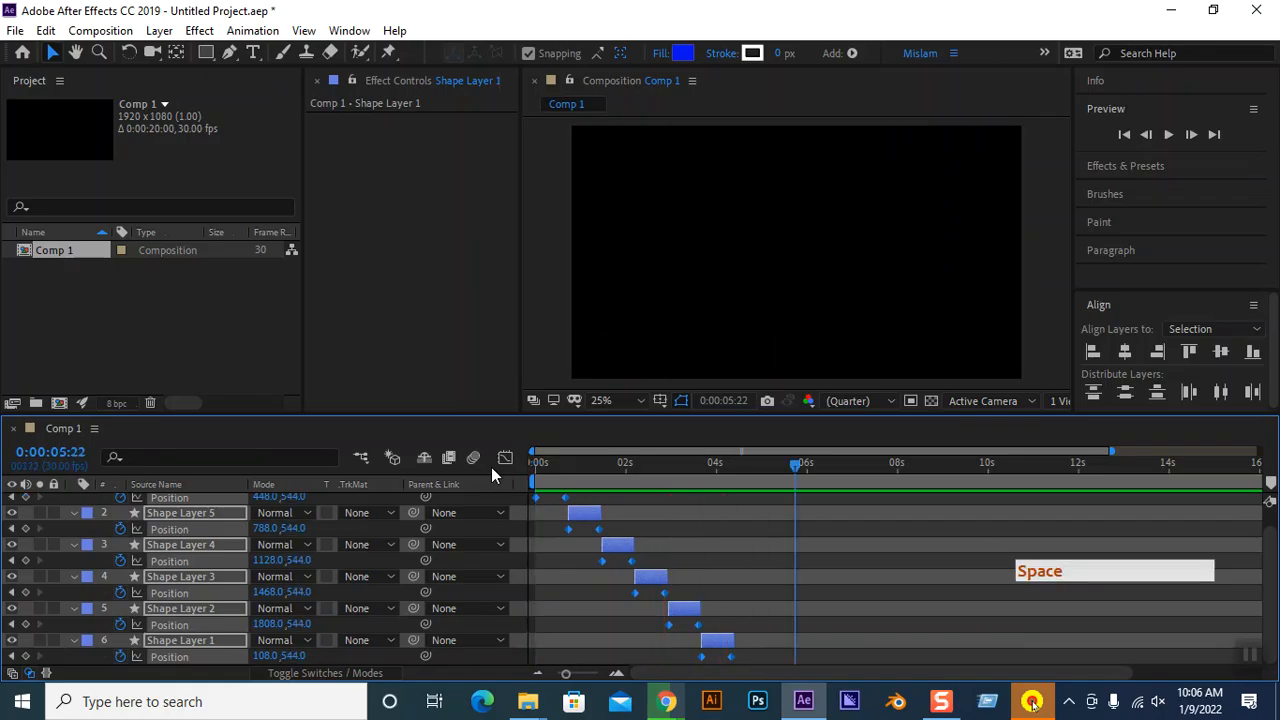
Extend the out points of all six shape layers to 0:00:08:00.
left_click_drag(797, 467, 897, 493)
scroll(572, 520, "up", 1)
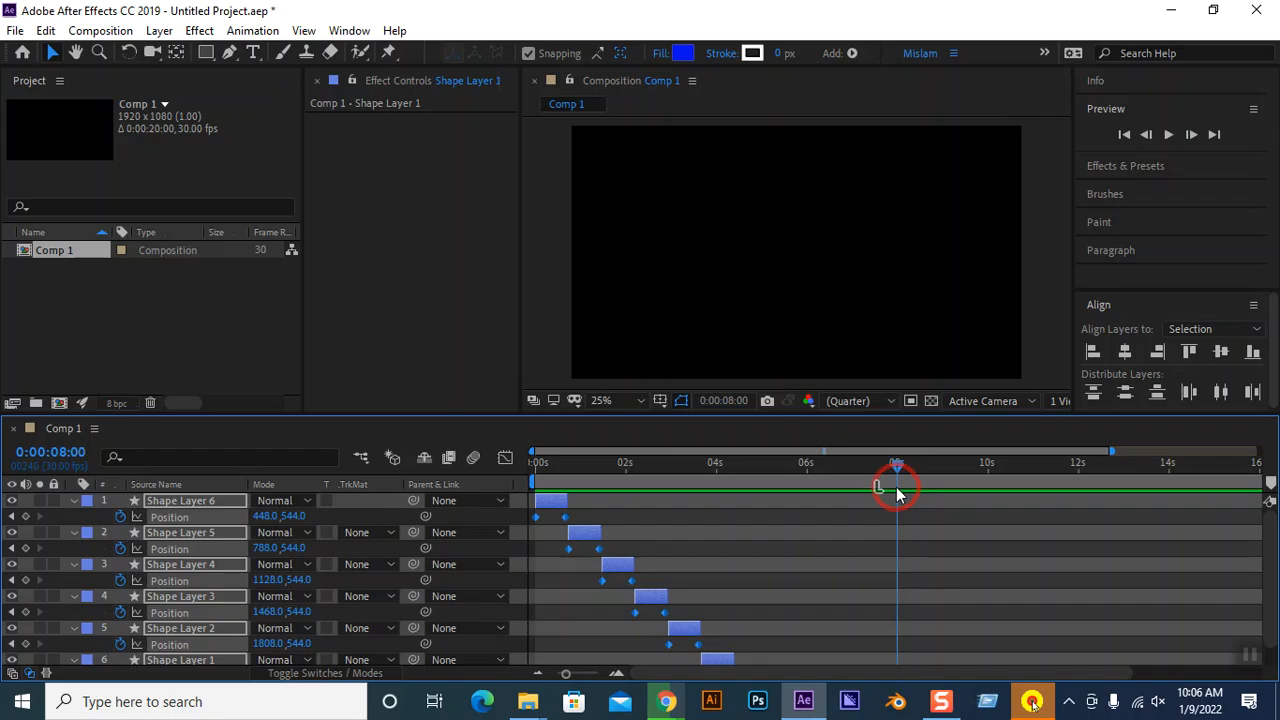
scroll(865, 527, "down", 1)
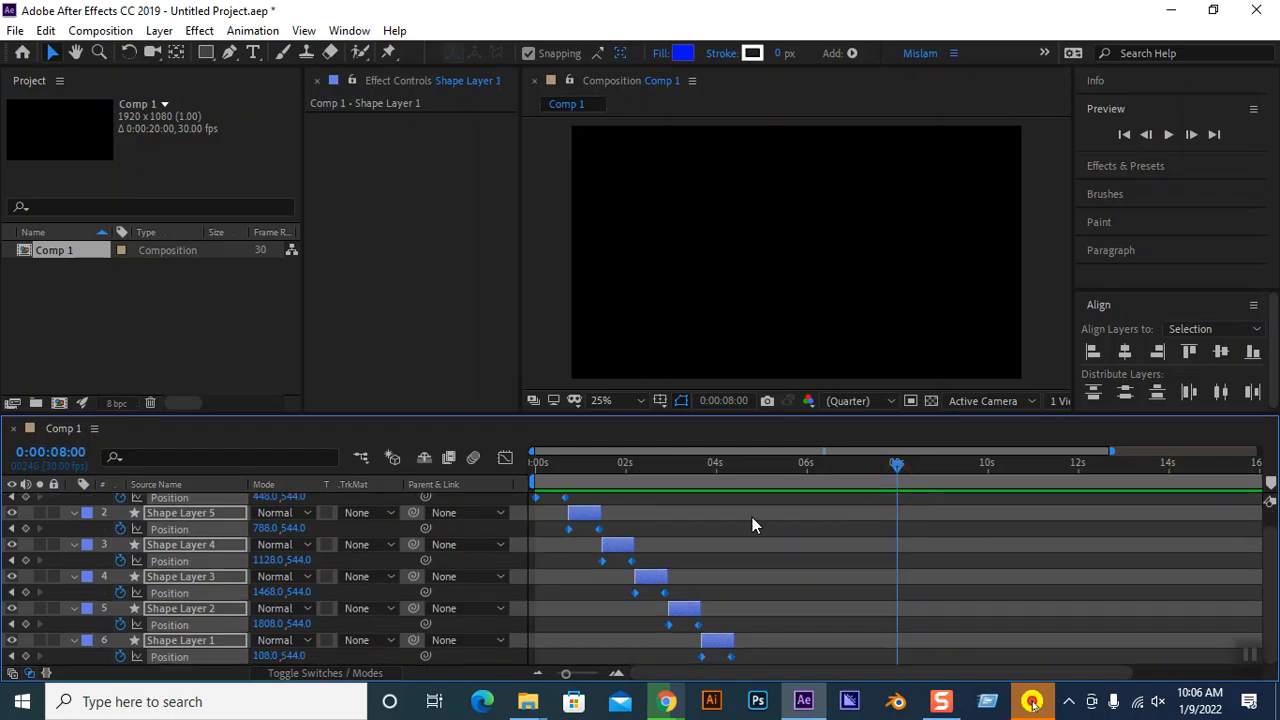
key("ctrl+a")
key("ctrl+a")
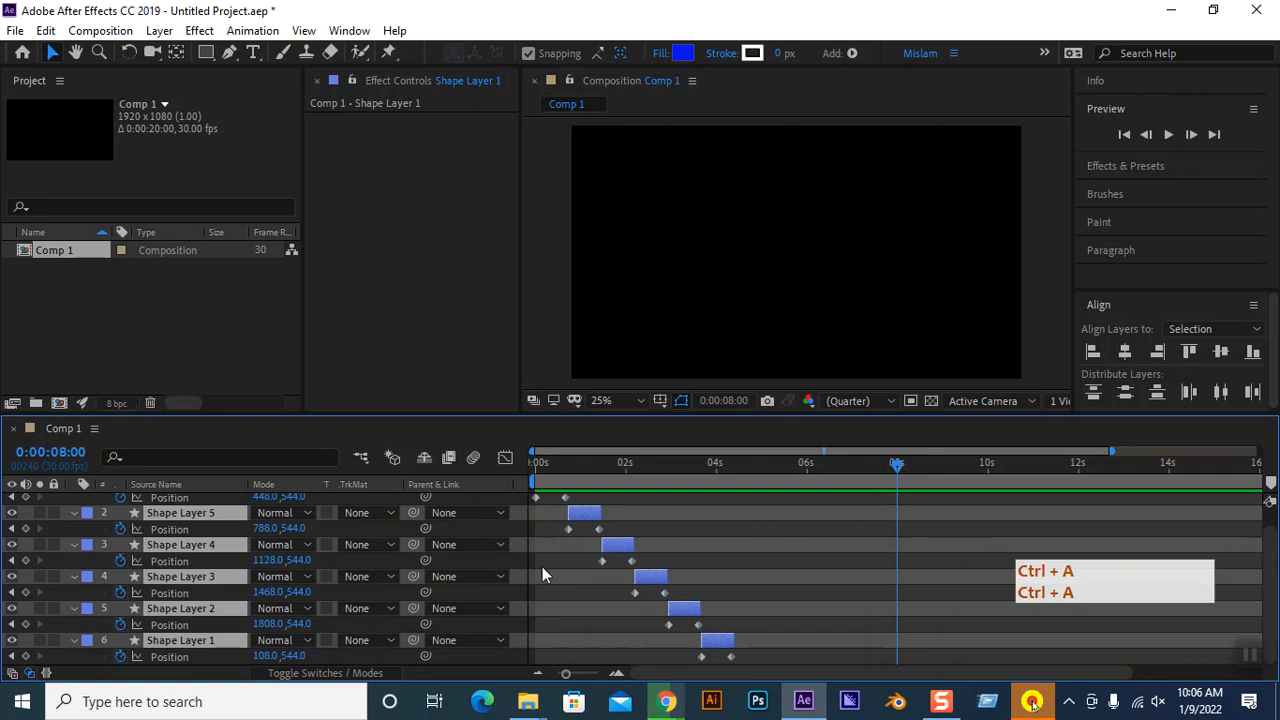
key("ctrl+a")
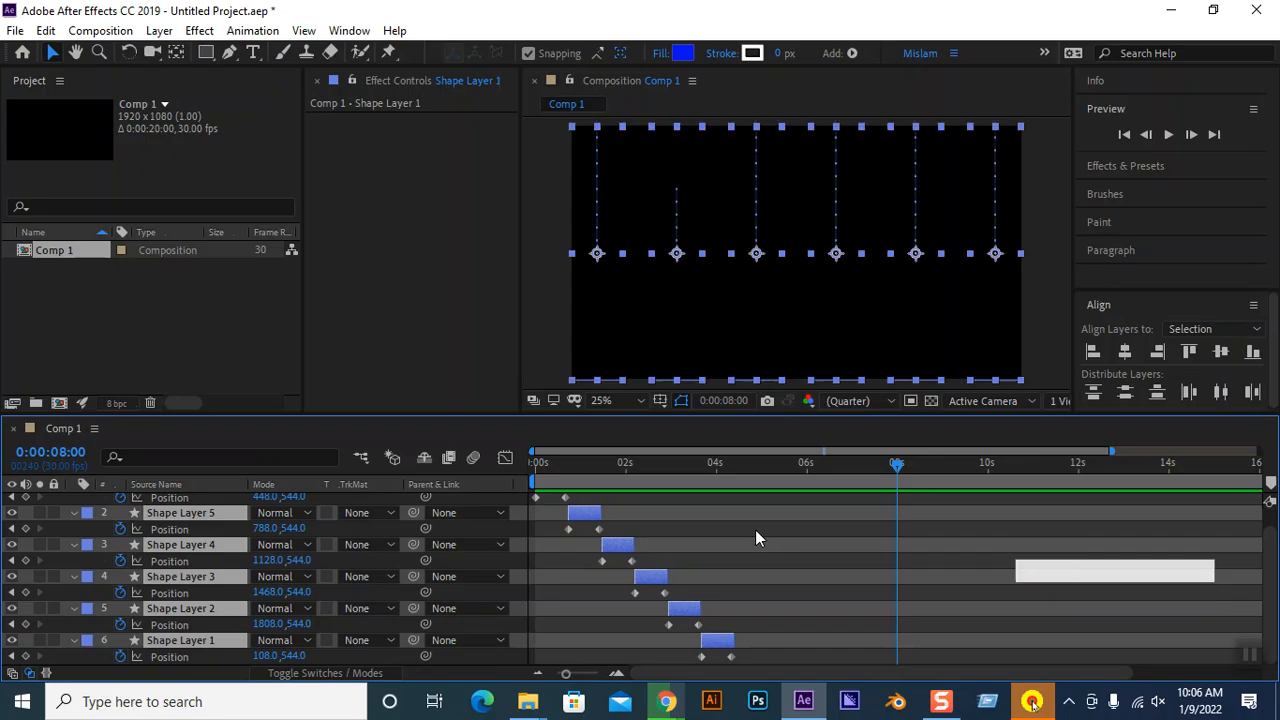
key("alt+bracketright")
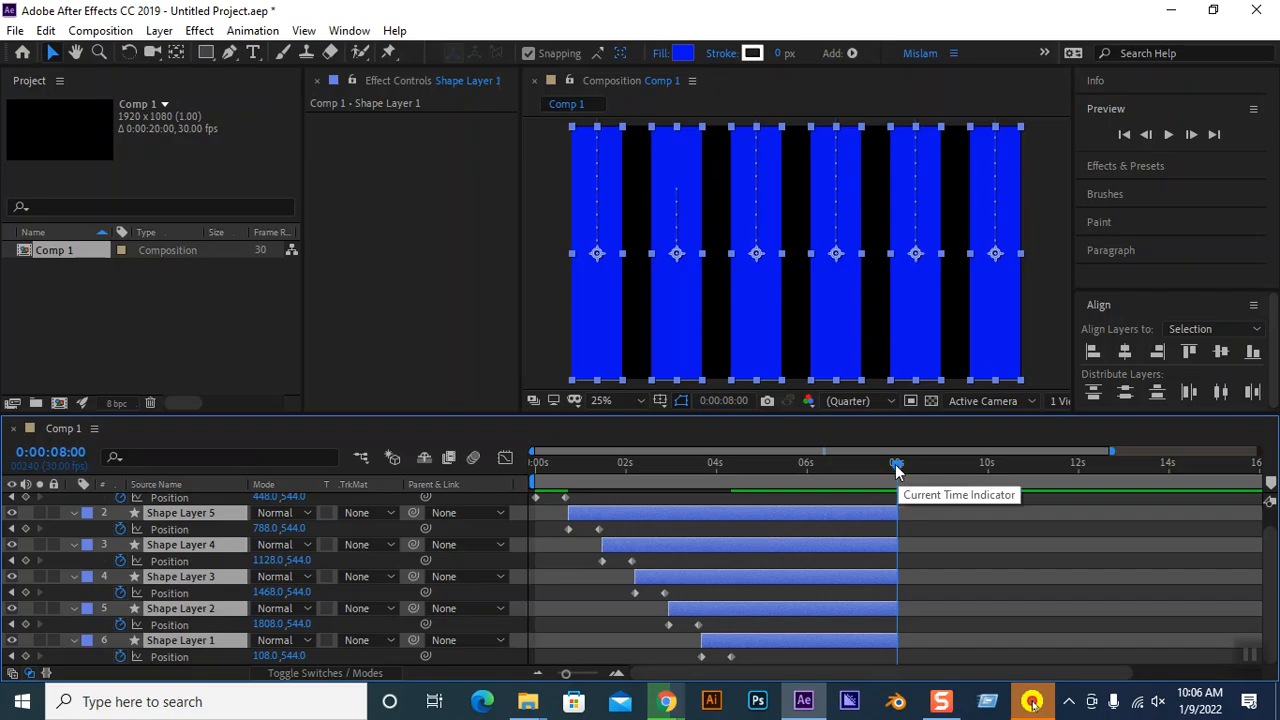
End the work area at 0:00:08:00, return to 0:00:00:00 and preview the extended bars.
key("n")
left_click_drag(898, 469, 271, 457)
key("space")
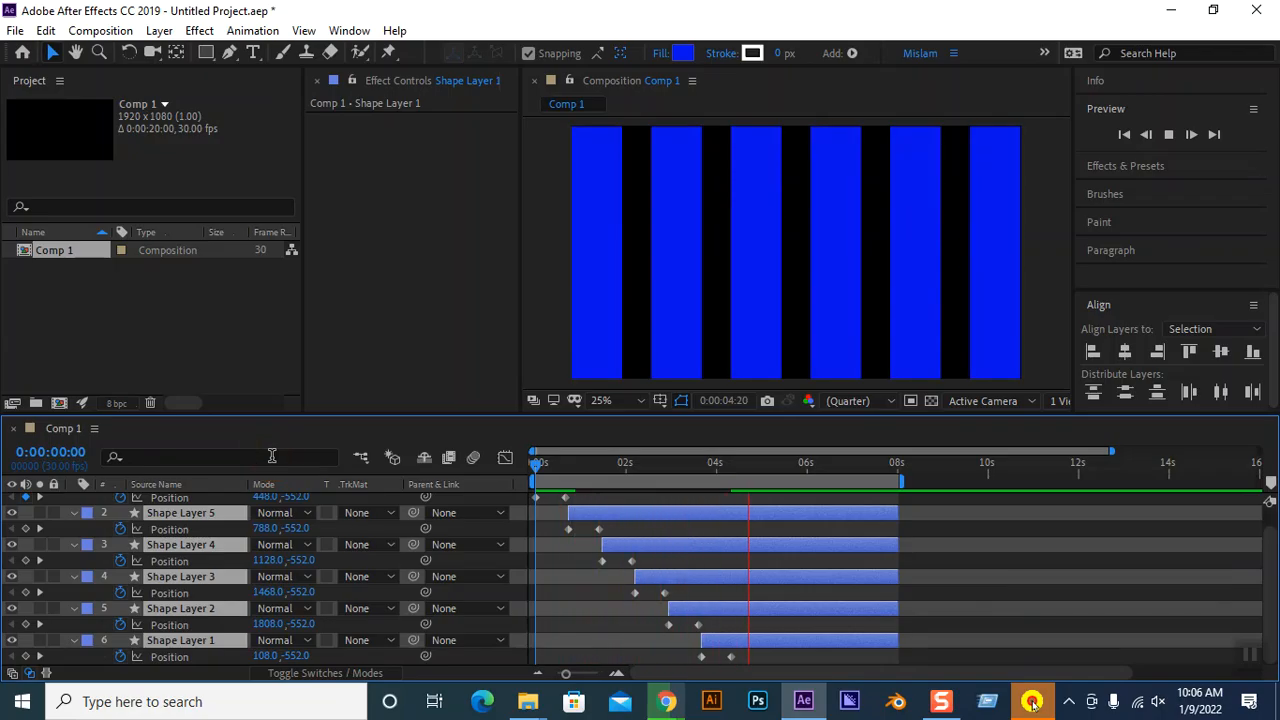
key("shift+F9")
key("space")
key("space")
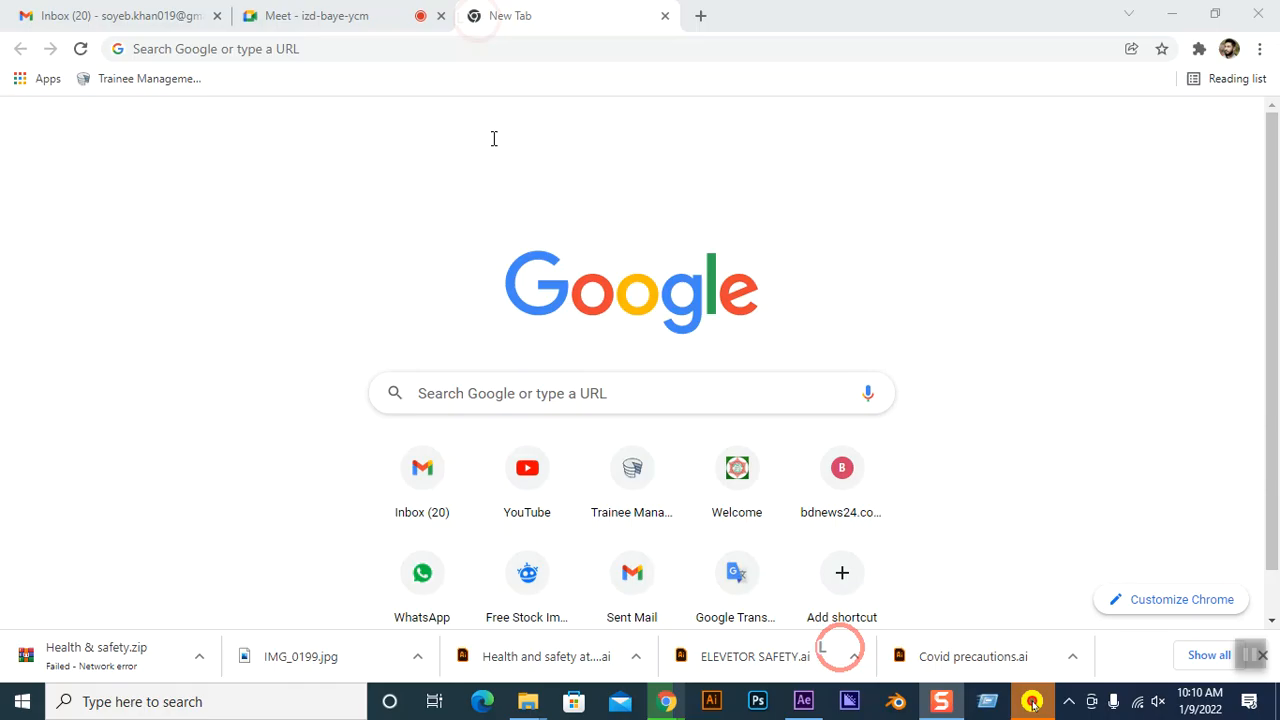
Open the YouTube website in the new Chrome tab.
left_click(412, 46)
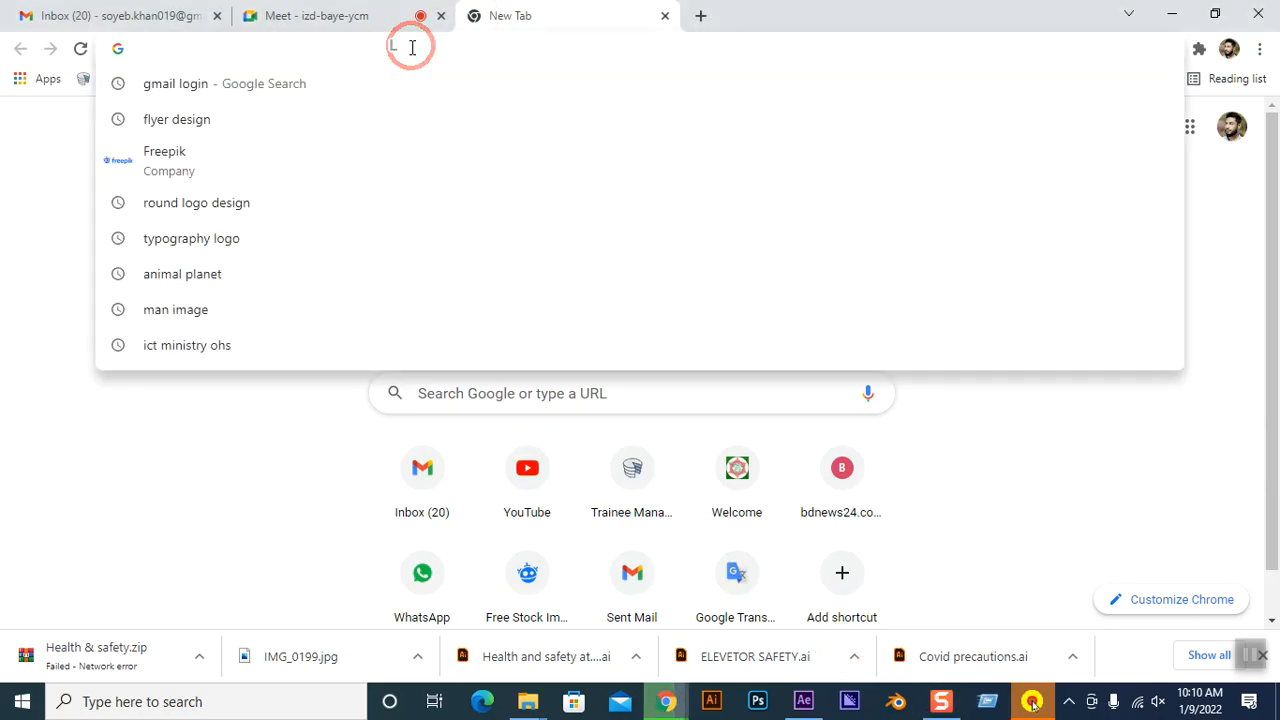
left_click(305, 418)
left_click(287, 55)
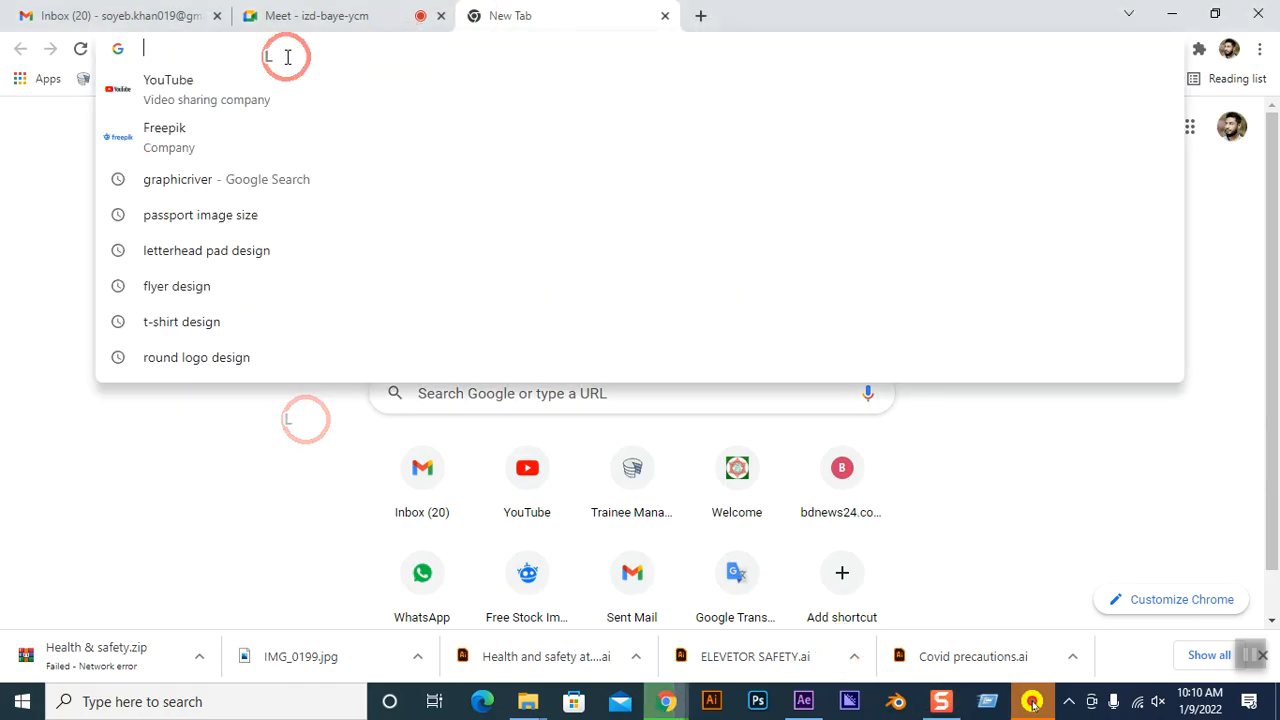
type("y")
key("Return")
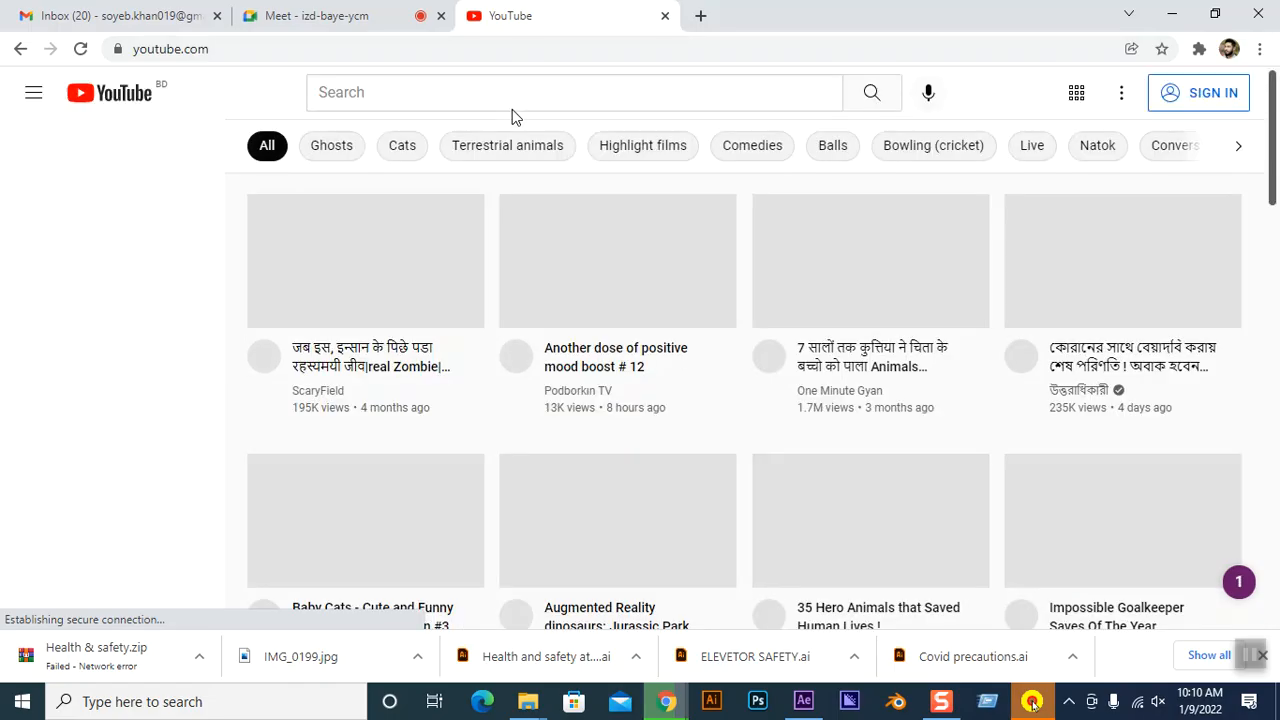
Search YouTube for "ink matt" and look through the results for a usable ink clip.
left_click(476, 91)
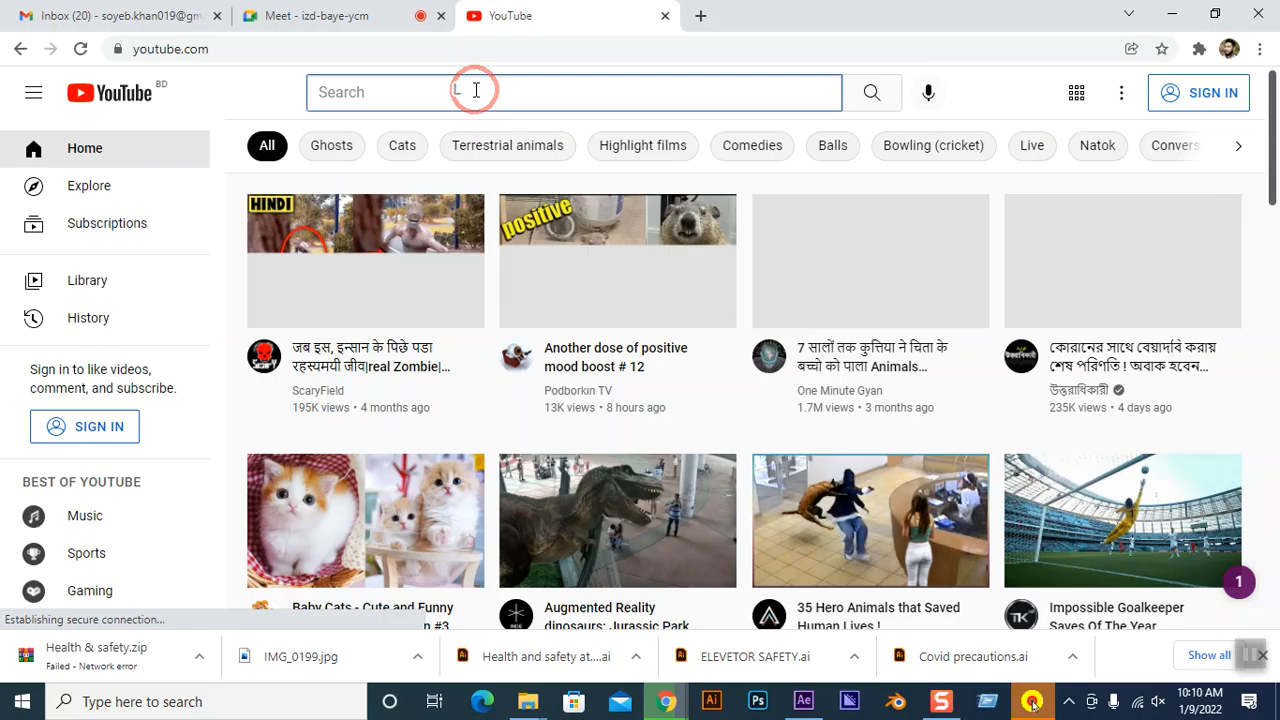
type("i")
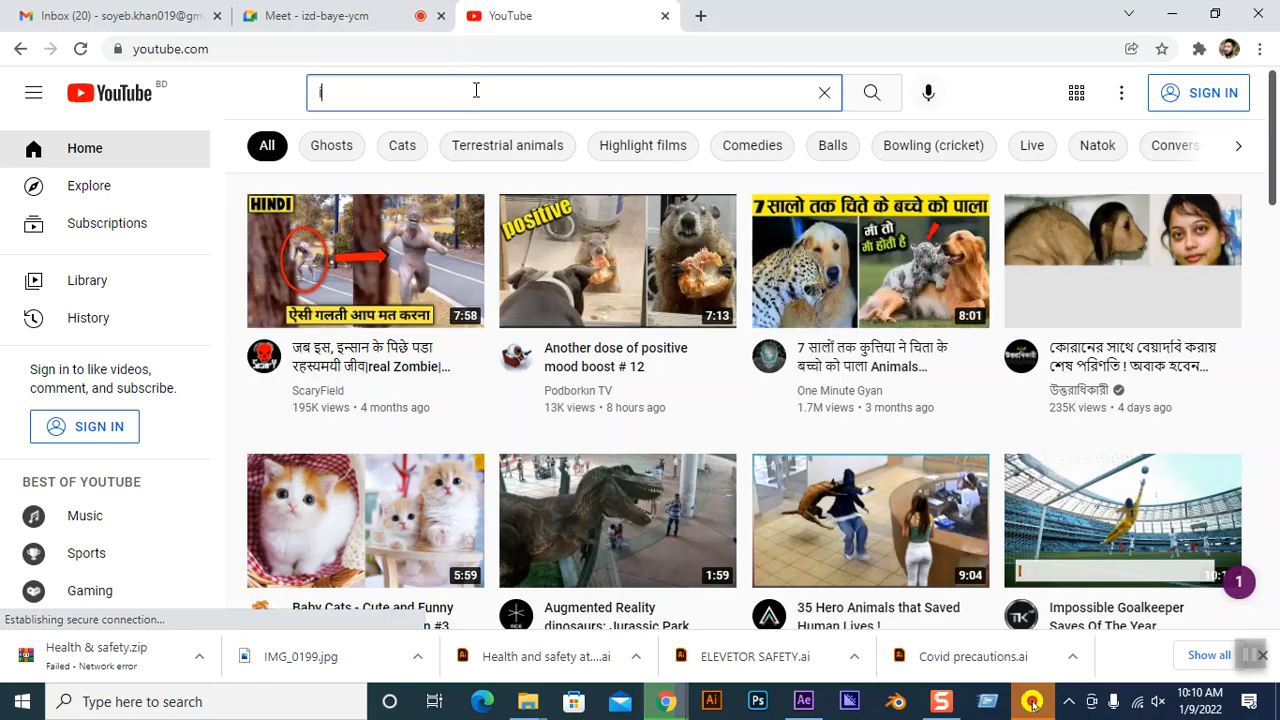
type("nk matt")
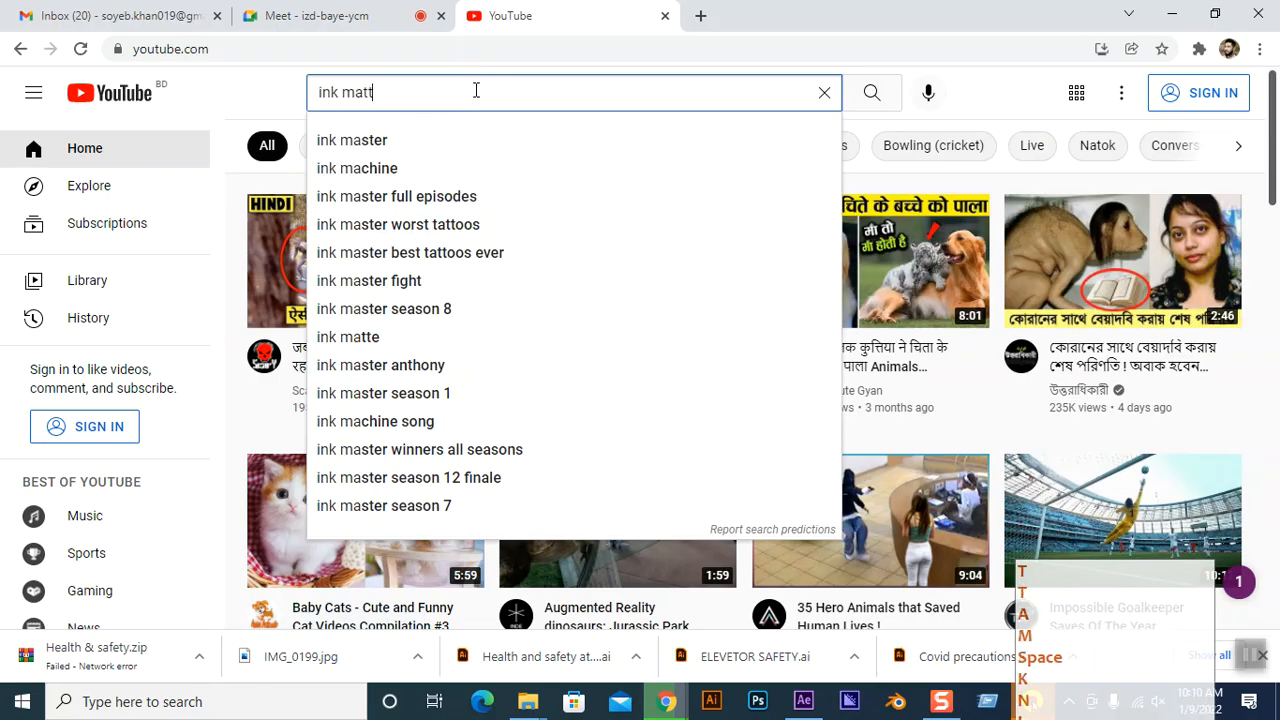
key("Return")
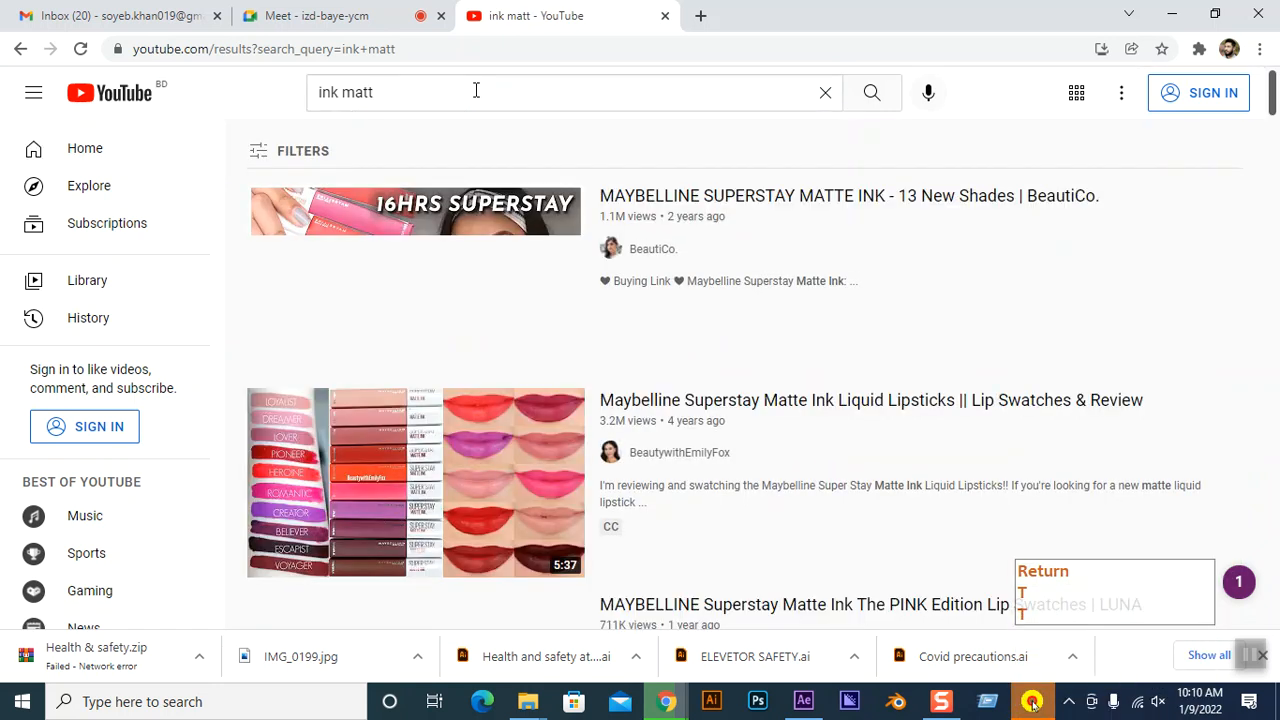
left_click(405, 92)
scroll(1046, 320, "down", 5)
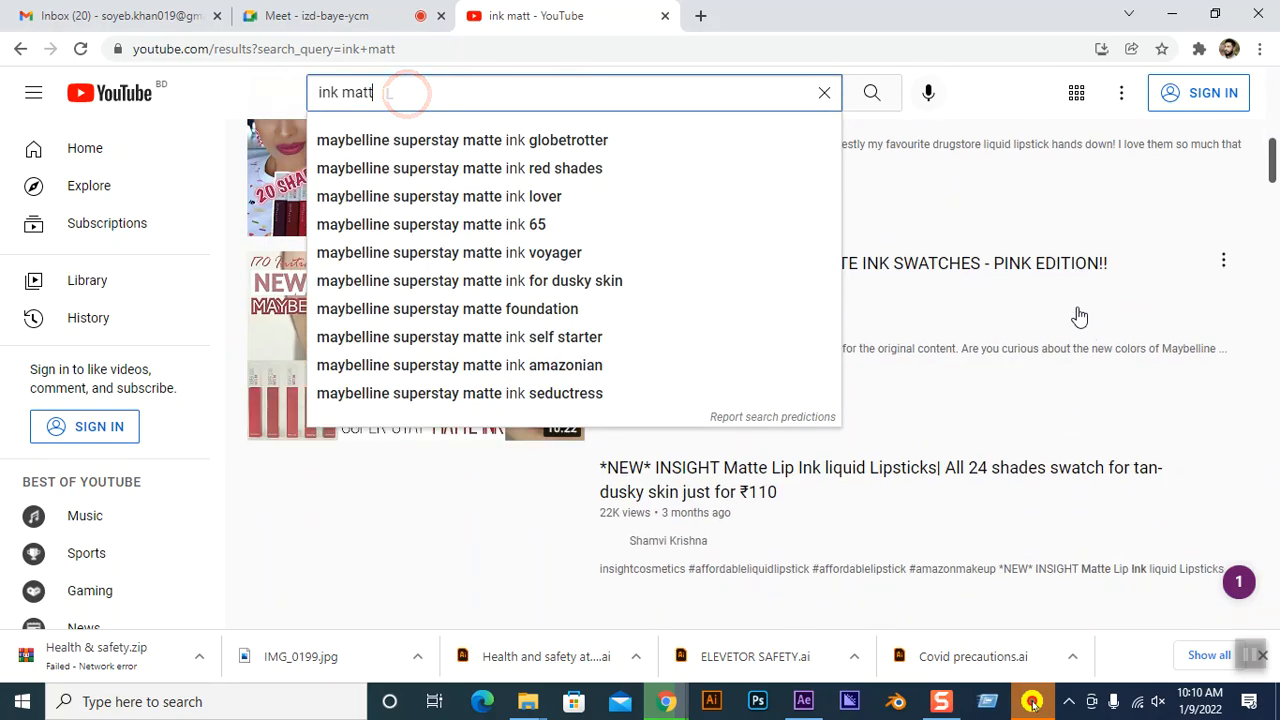
left_click(1258, 271)
scroll(1082, 277, "down", 5)
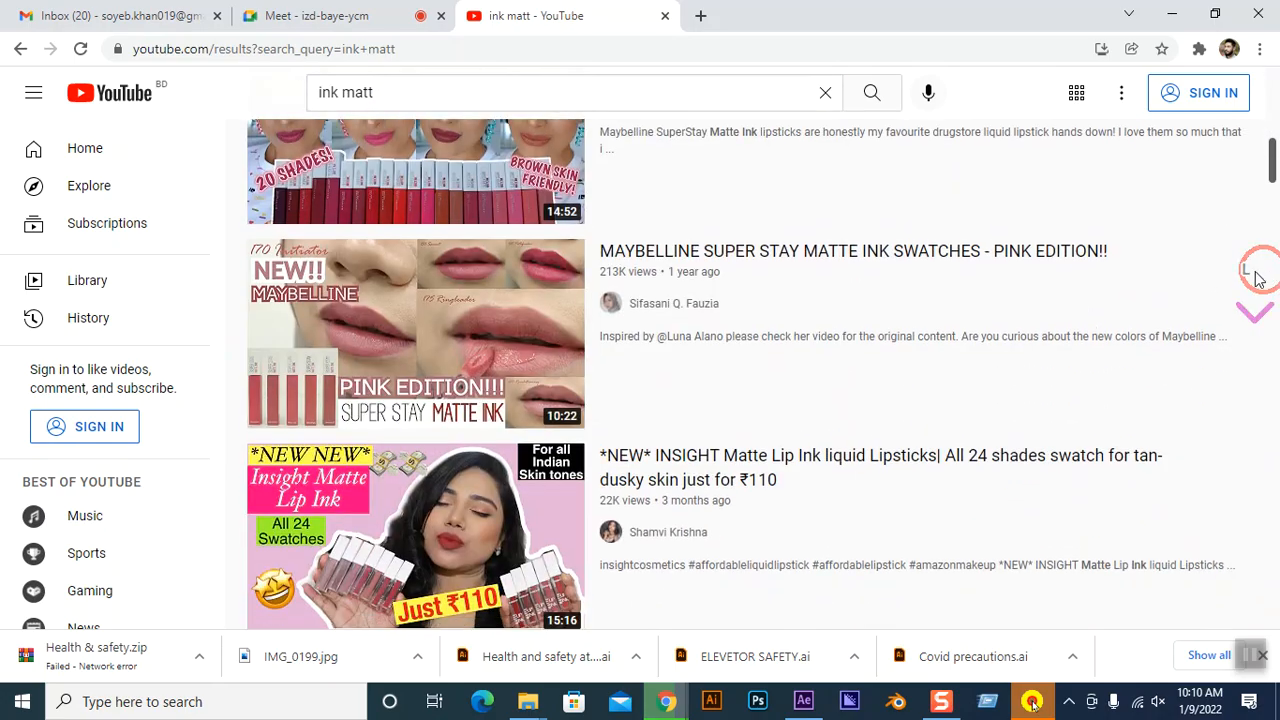
scroll(1085, 276, "down", 5)
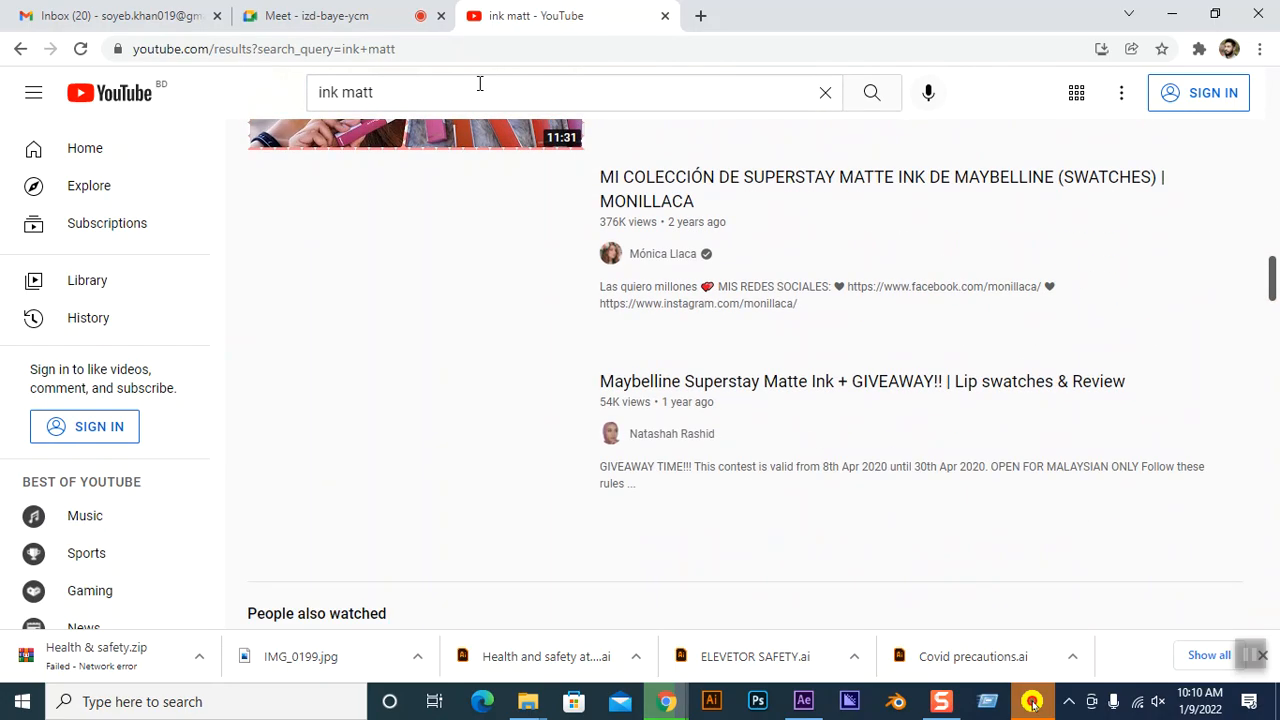
Refine the search to "black ink matt" and look through the results for an ink transition clip.
type("Black")
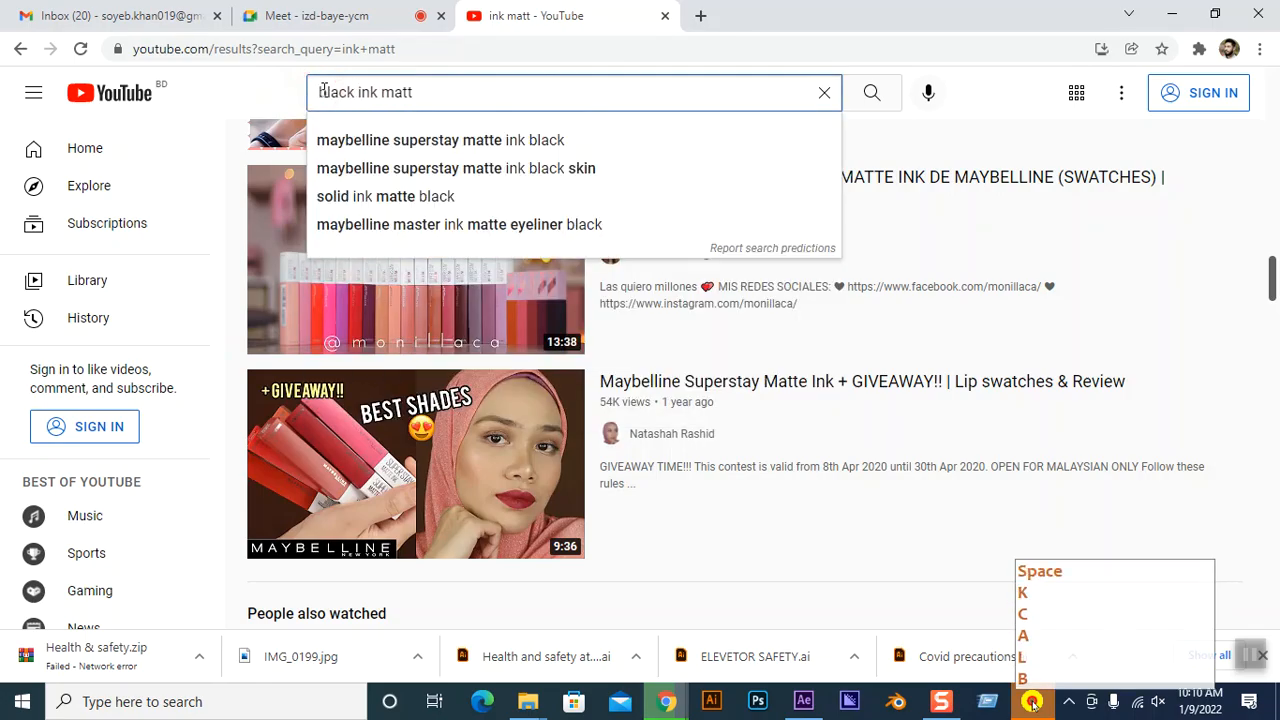
key("Return")
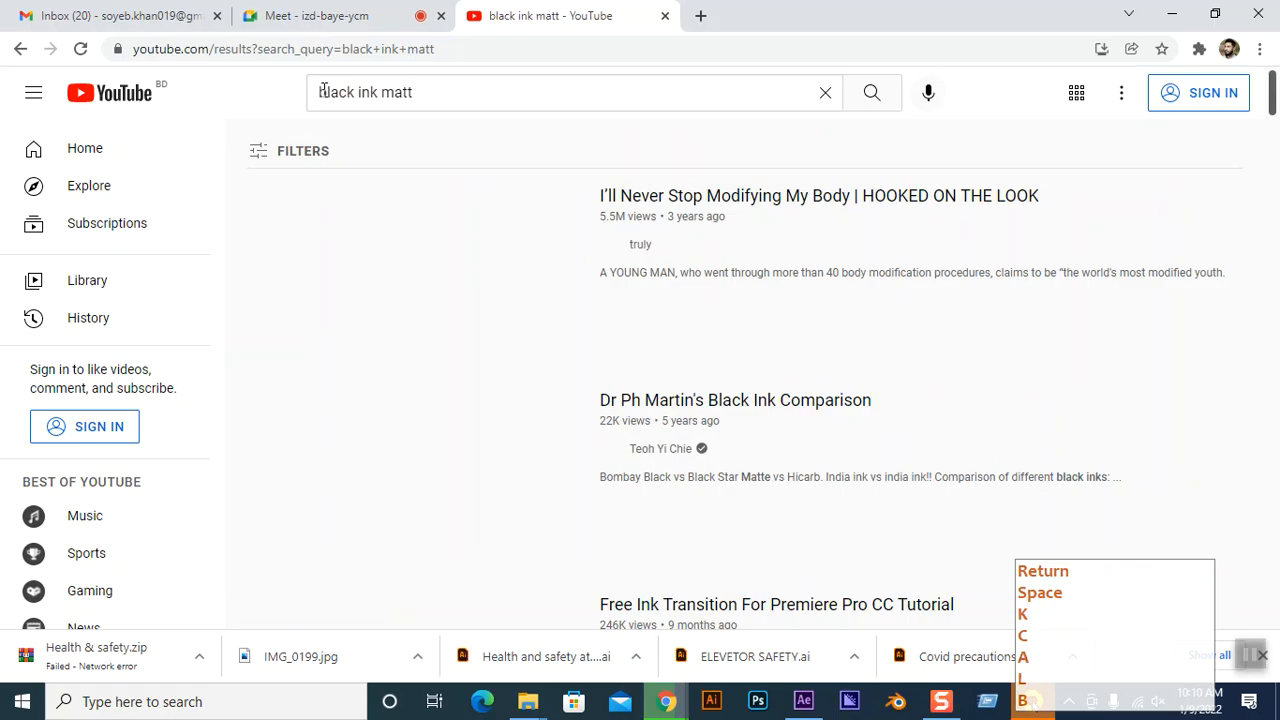
scroll(611, 303, "down", 10)
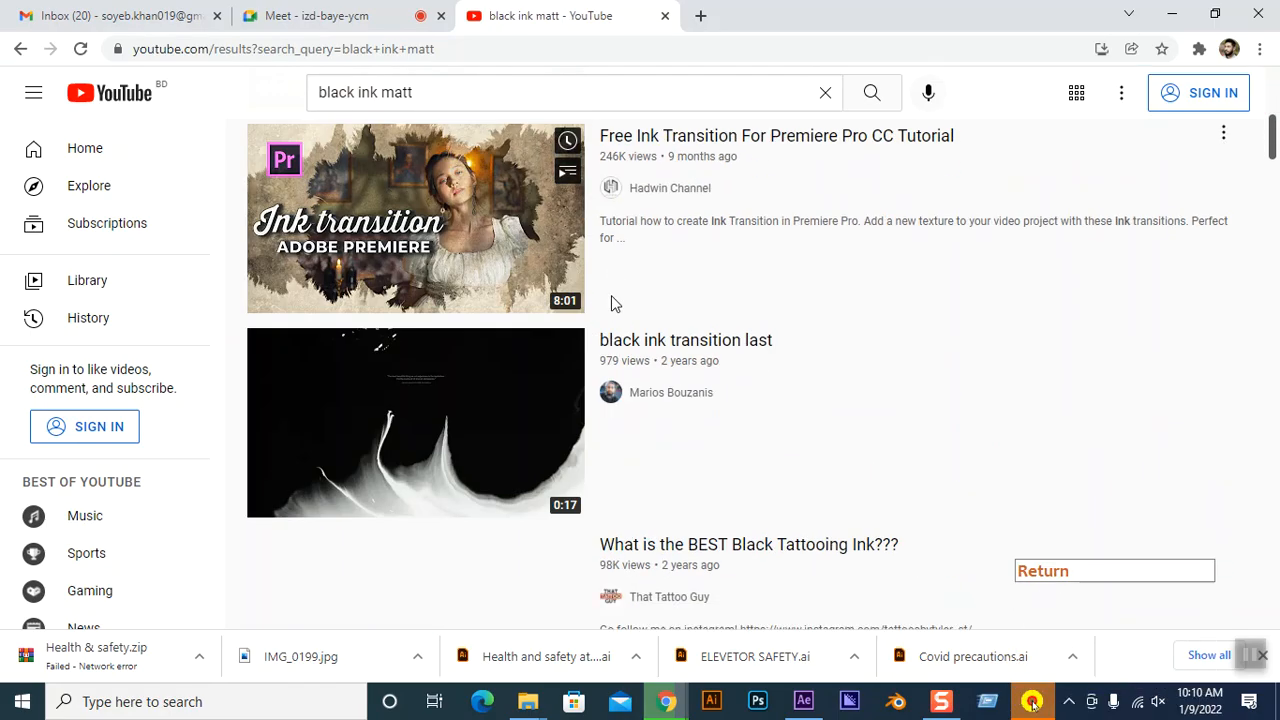
scroll(605, 303, "up", 5)
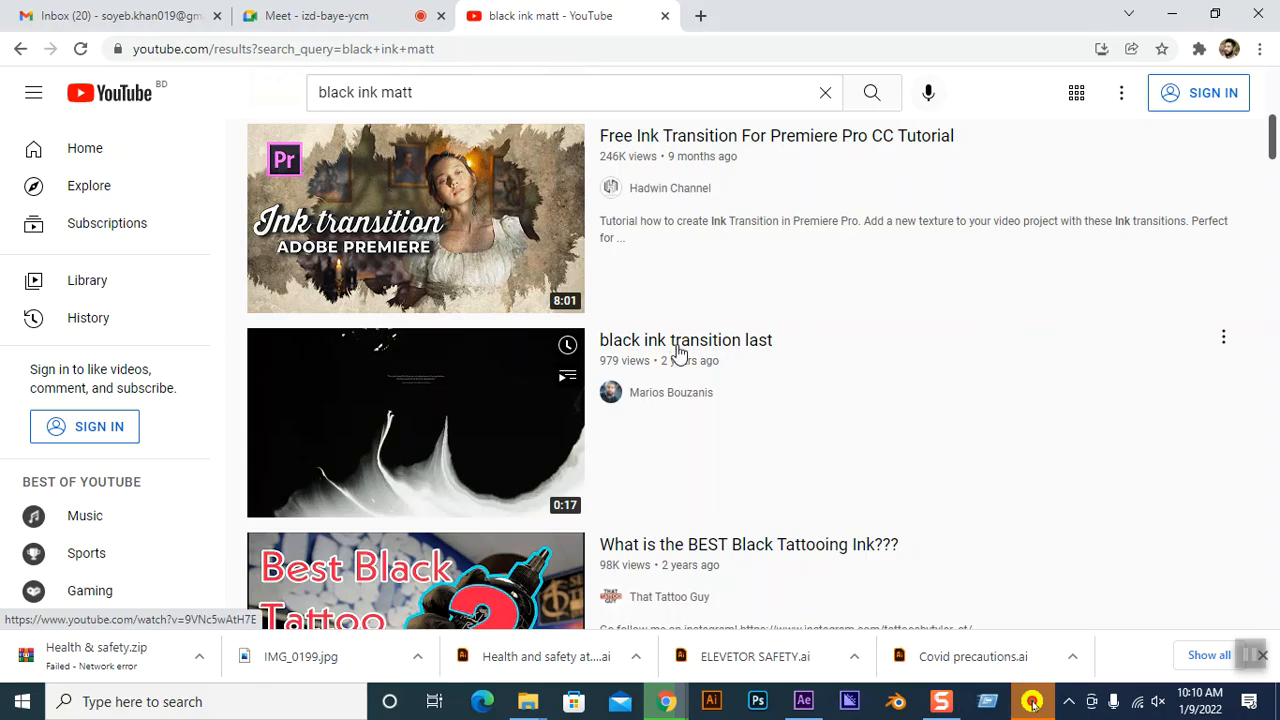
scroll(766, 437, "down", 10)
scroll(766, 437, "down", 5)
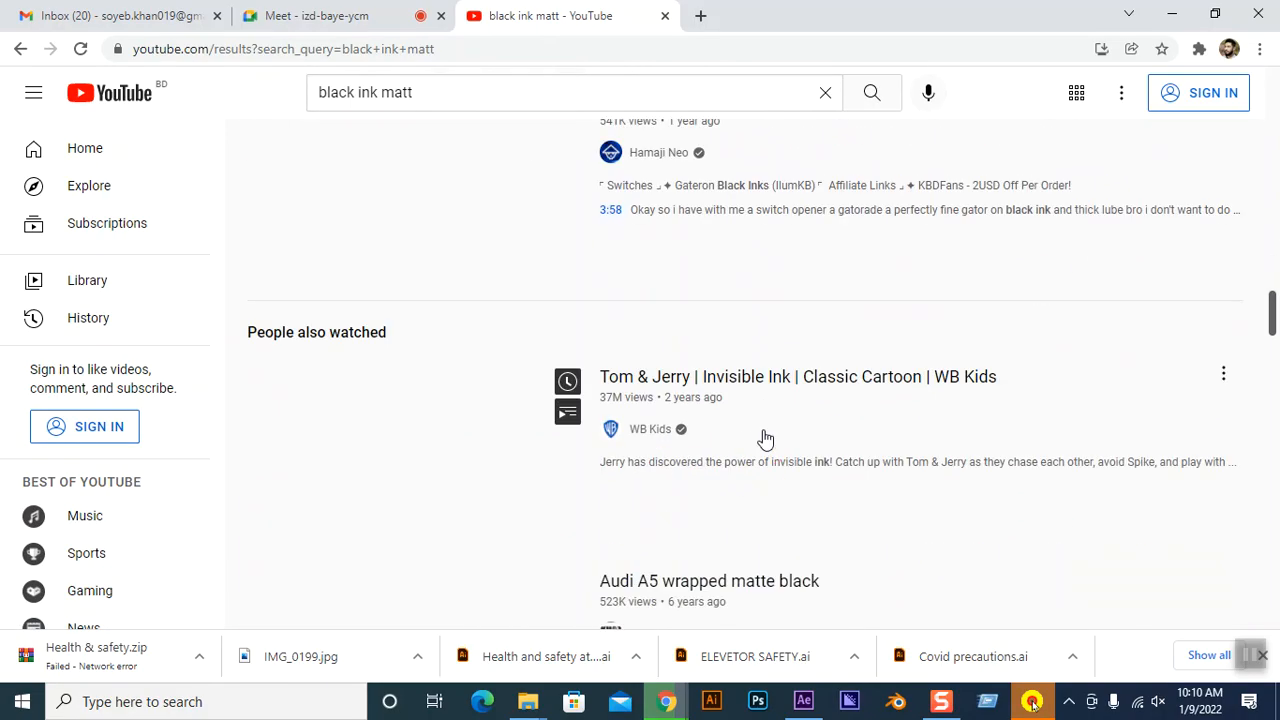
scroll(766, 437, "down", 12)
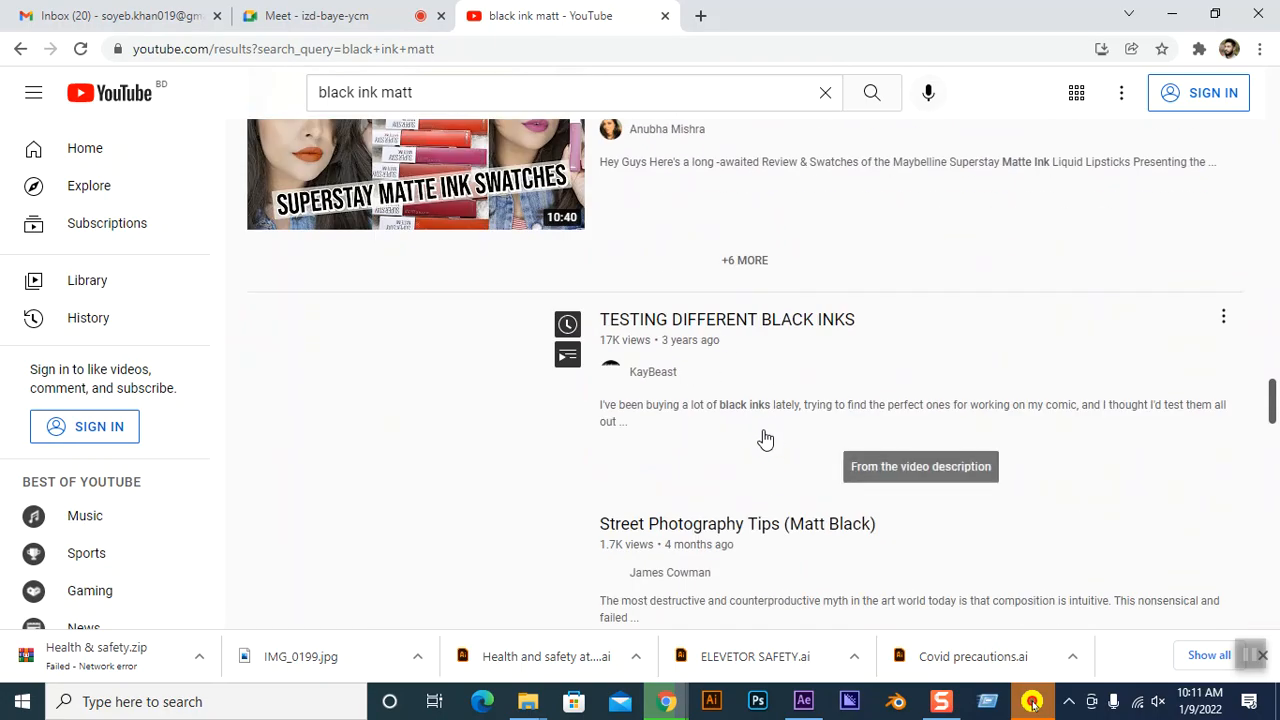
scroll(766, 437, "down", 12)
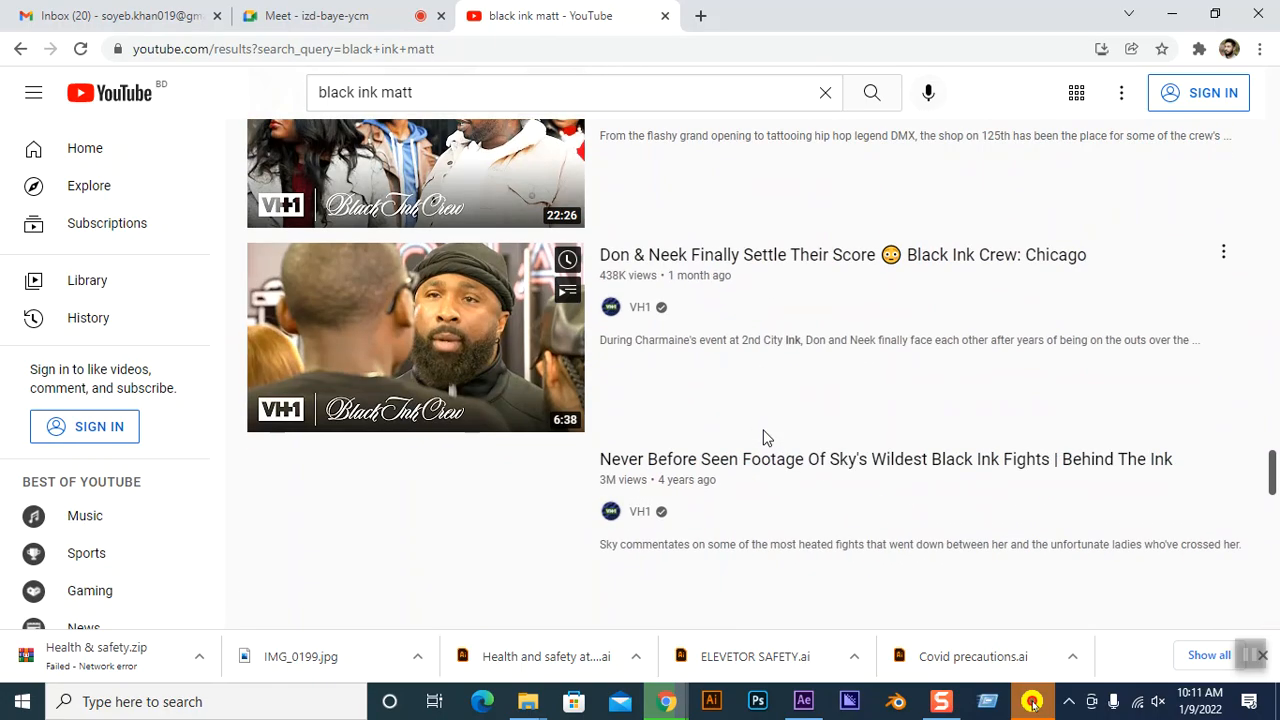
scroll(760, 443, "down", 4)
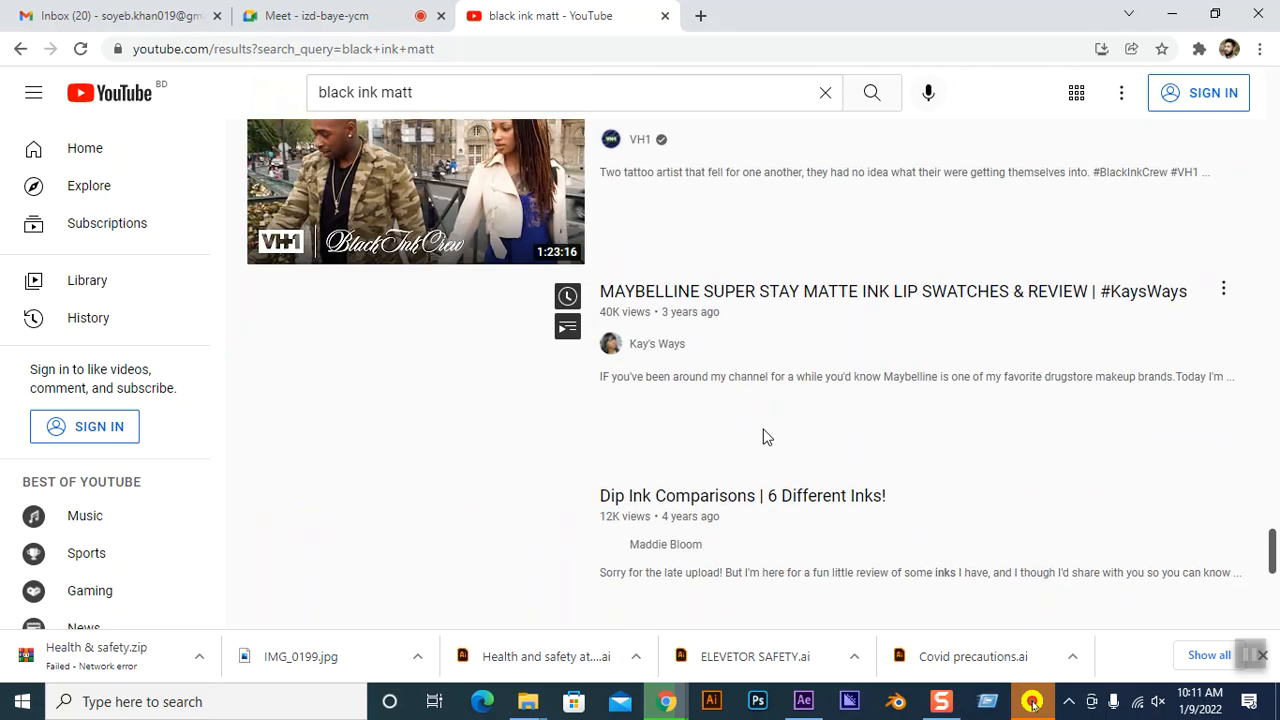
scroll(758, 408, "up", 5)
scroll(758, 408, "up", 15)
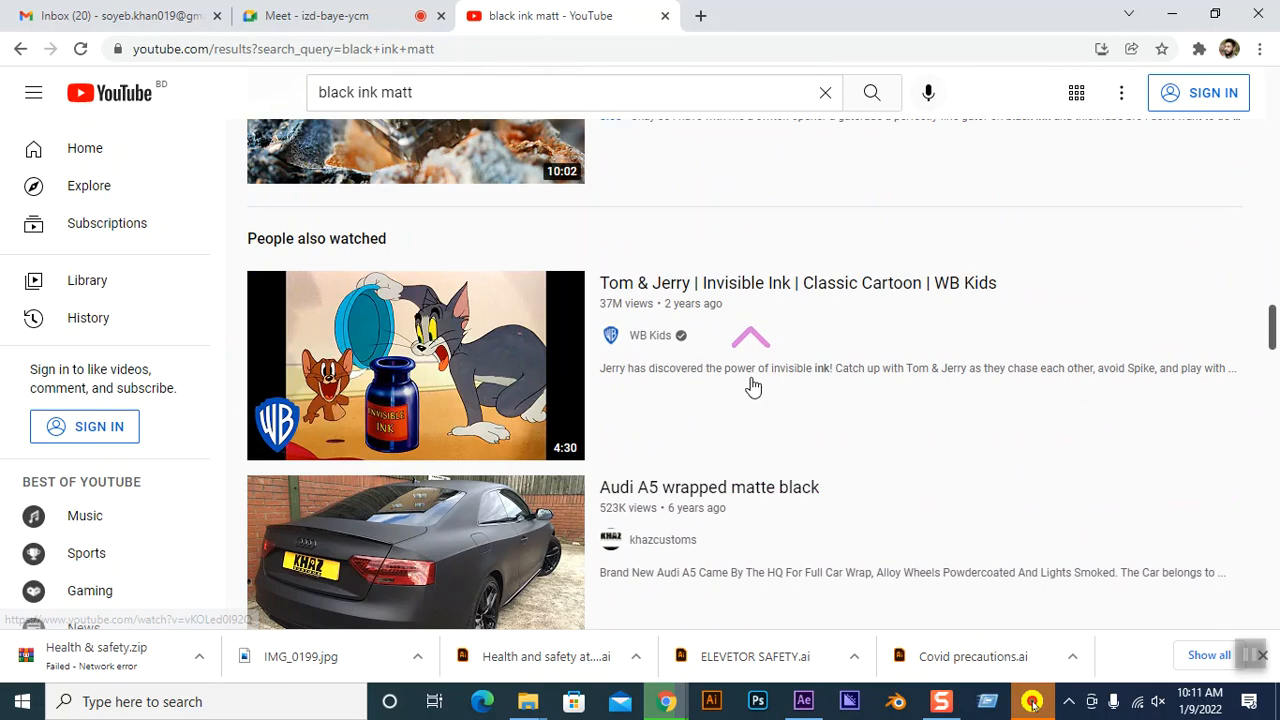
scroll(752, 384, "down", 10)
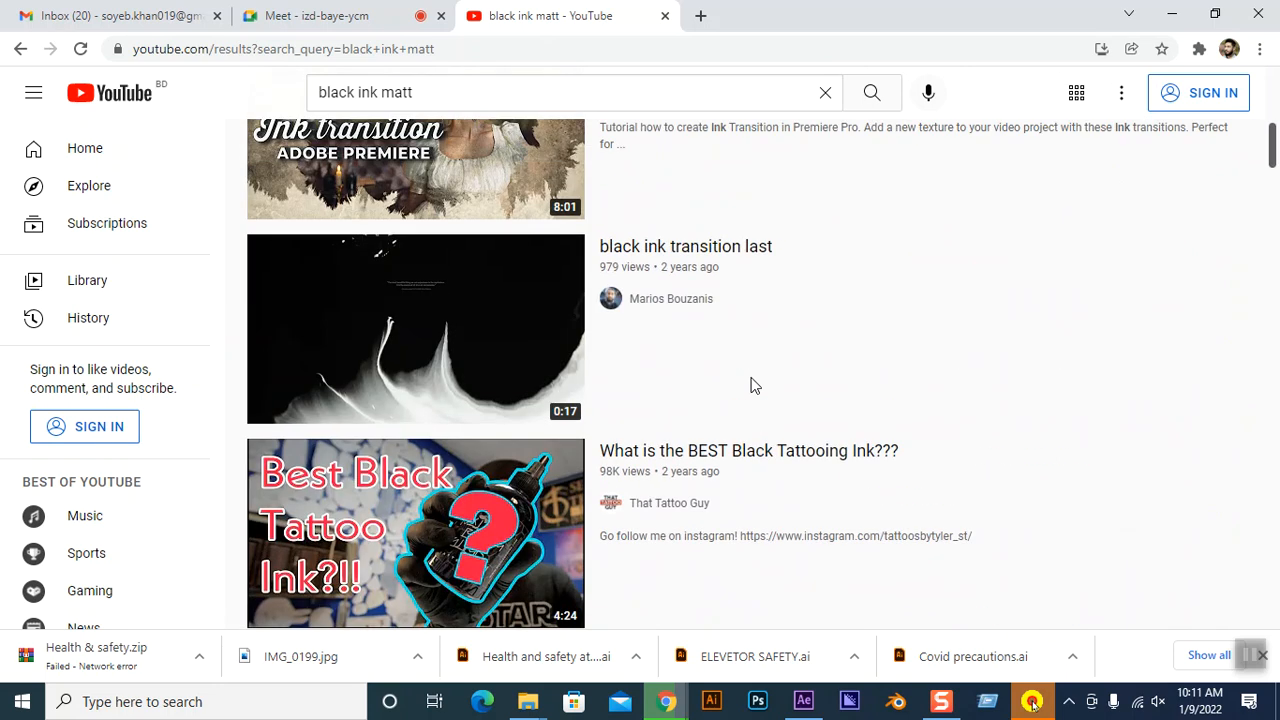
Open the video "black ink transition last" in a new tab and switch to that tab.
right_click(656, 248)
left_click(713, 252)
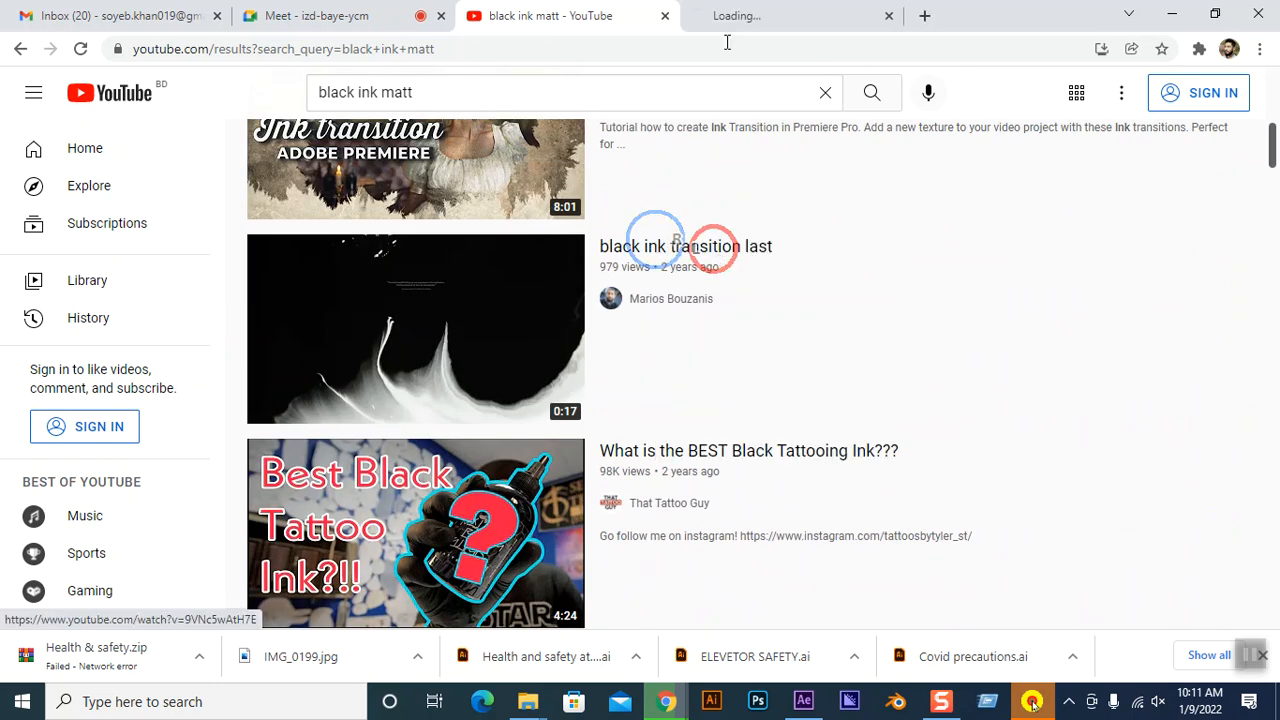
left_click(748, 14)
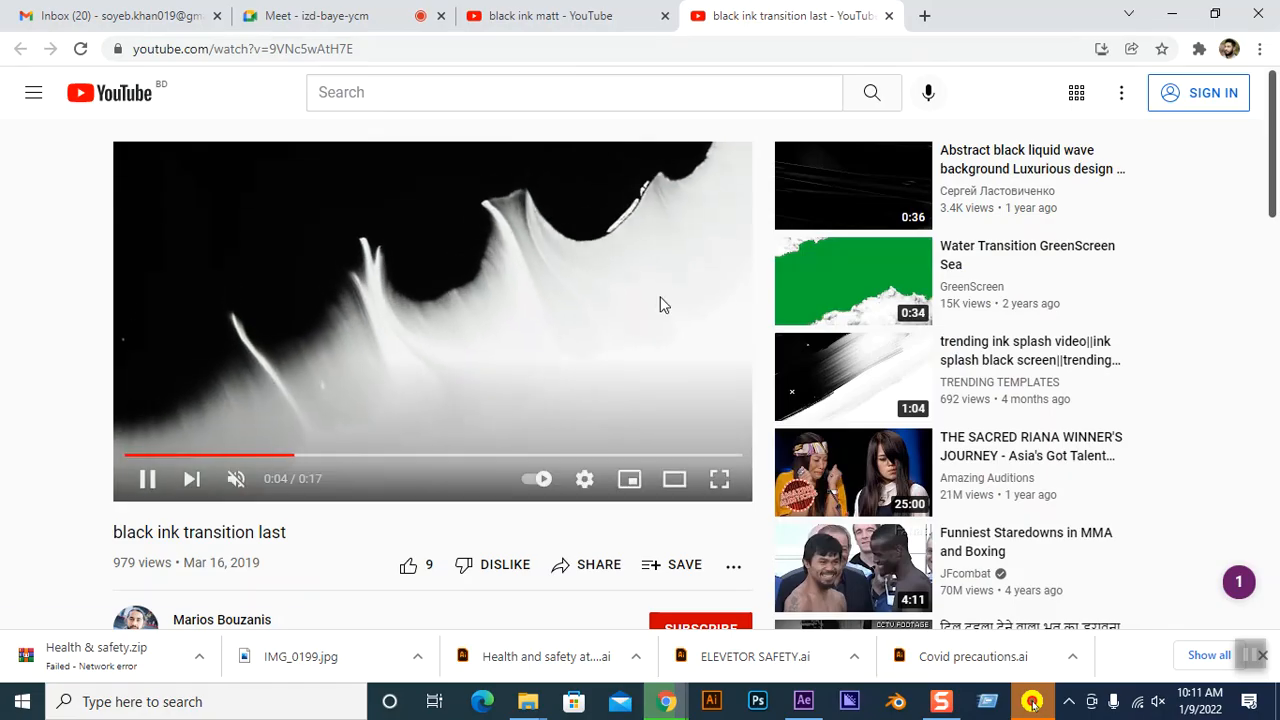
Insert "ss" before "youtube" in the video's address and load the resulting ssyoutube.com page.
left_click(143, 51)
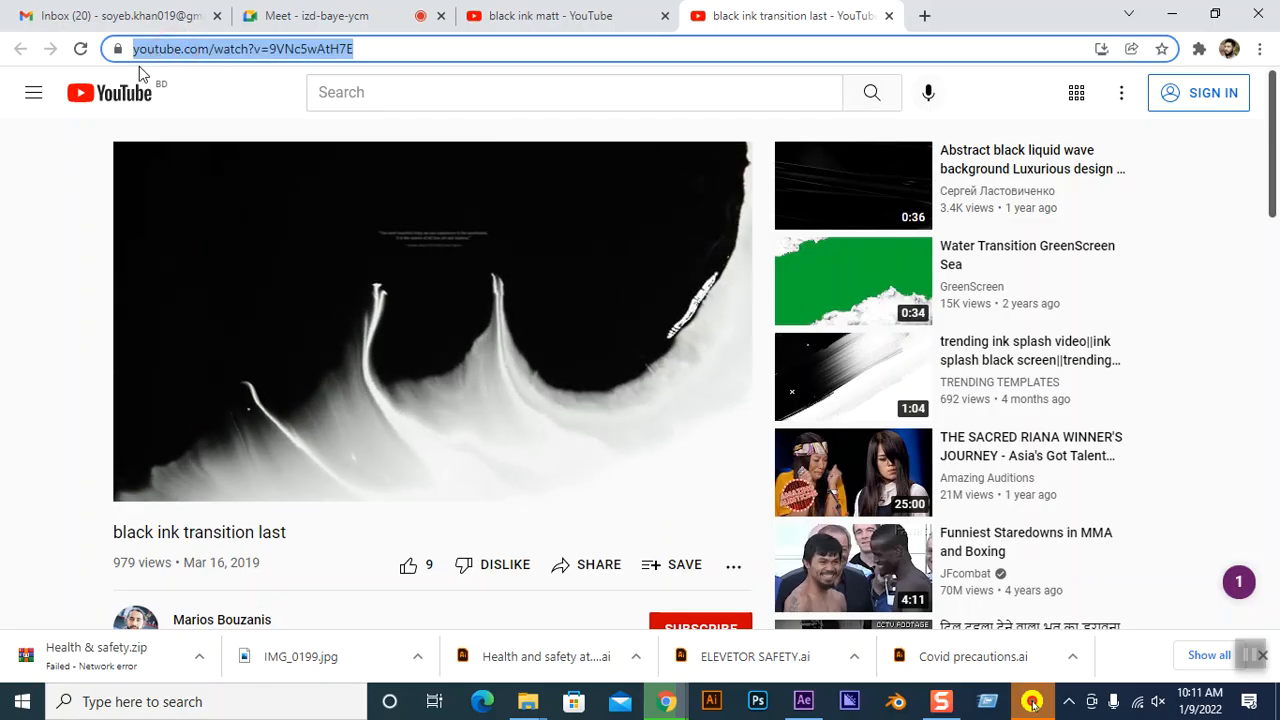
left_click(145, 50)
left_click(203, 50)
type("s")
key("BackSpace")
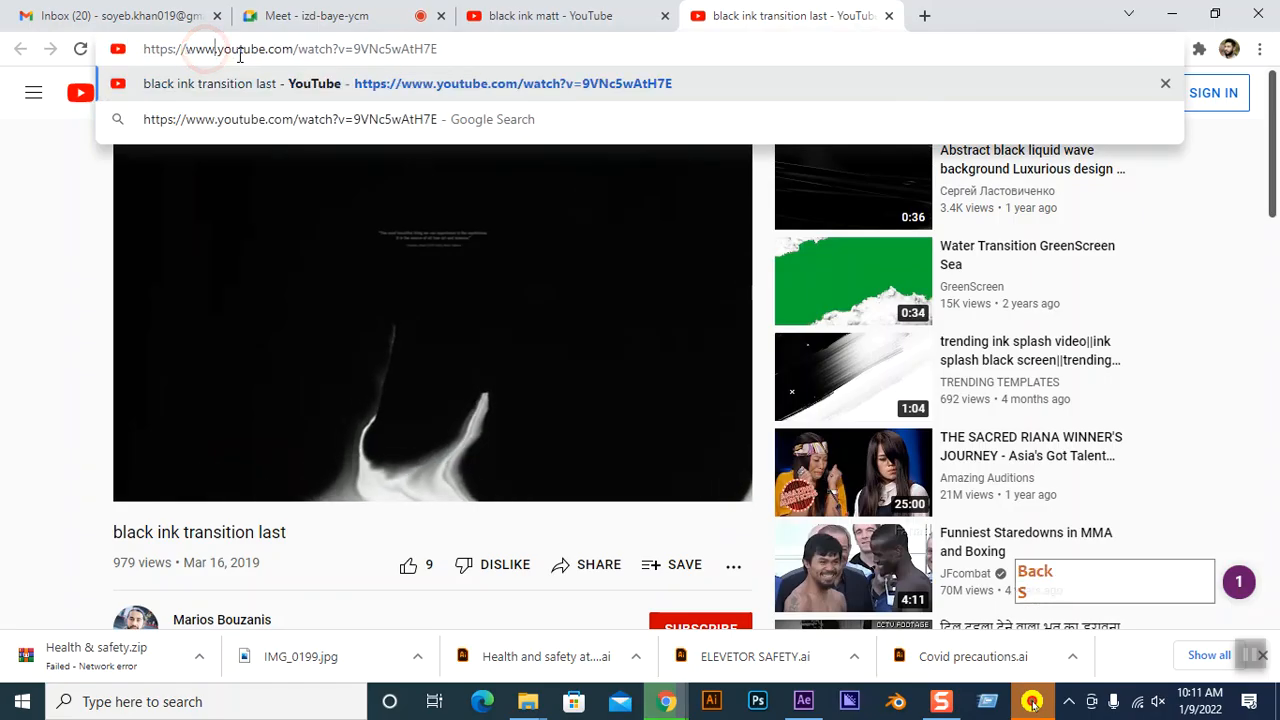
key("Right")
type("ss")
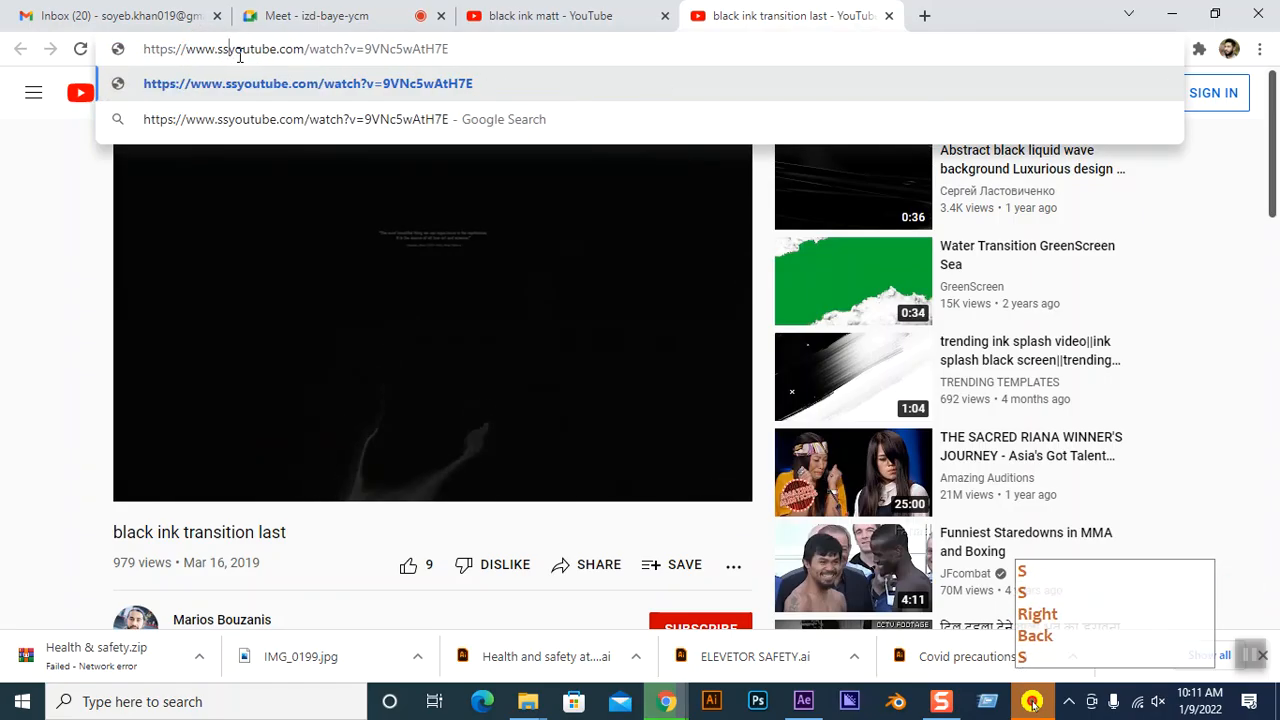
key("Return")
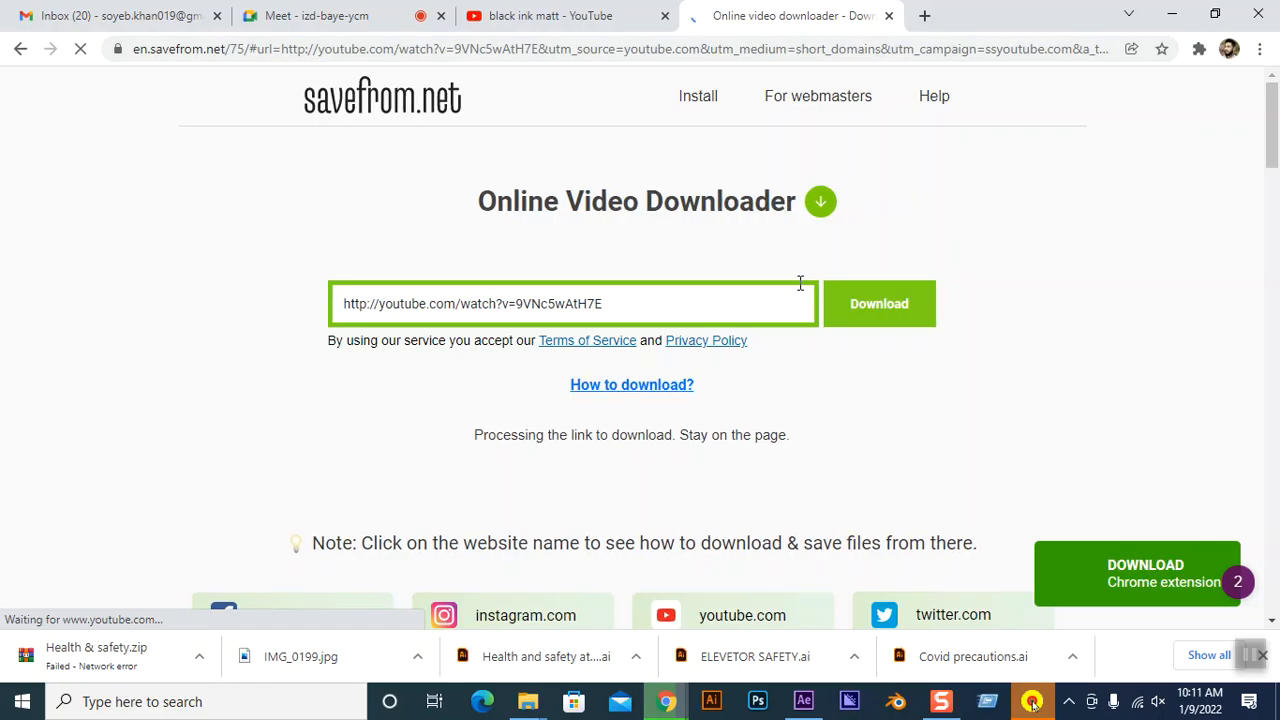
Download "black ink transition last" as MP4 720, dismiss the helper offer and go back to the video page.
left_click(750, 545)
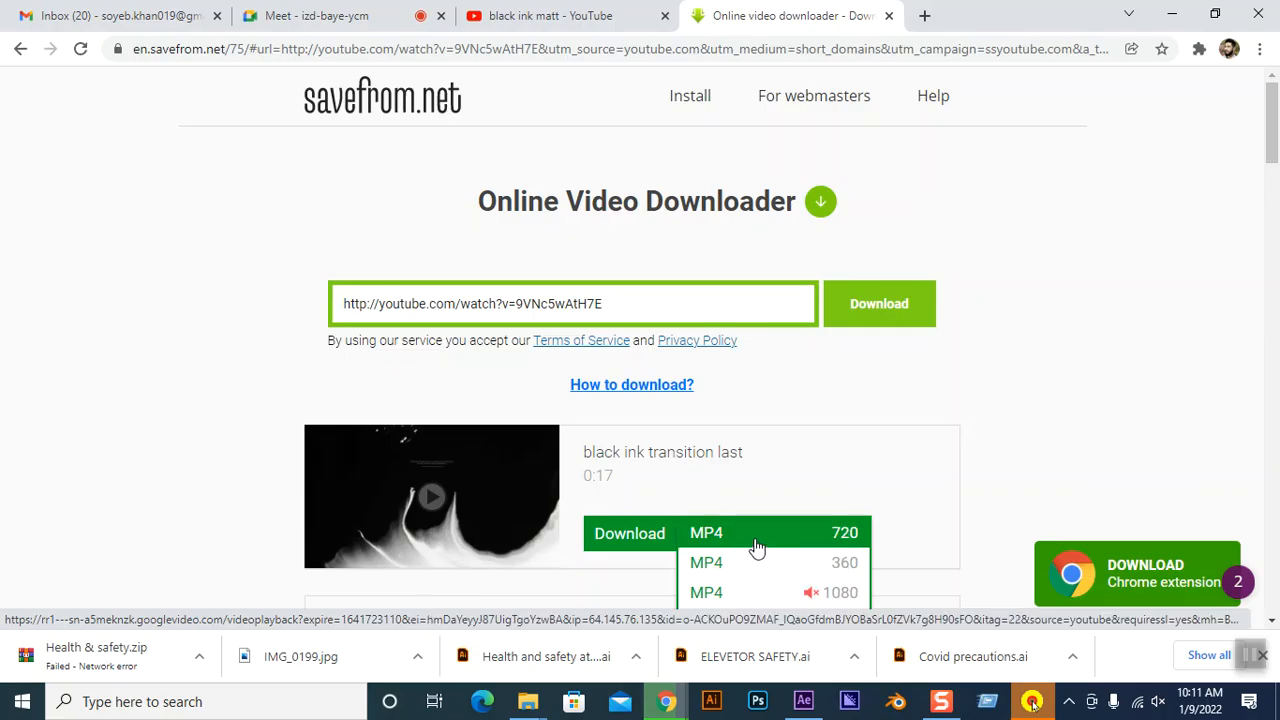
left_click(757, 545)
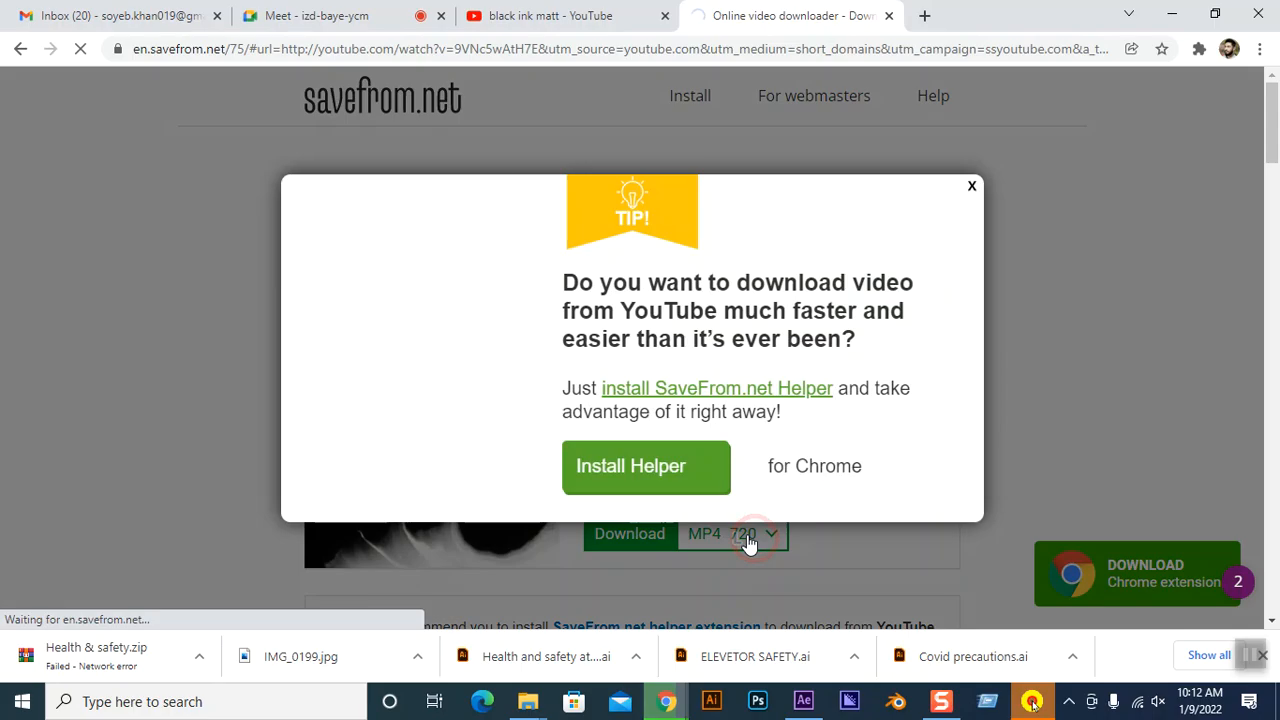
left_click(971, 186)
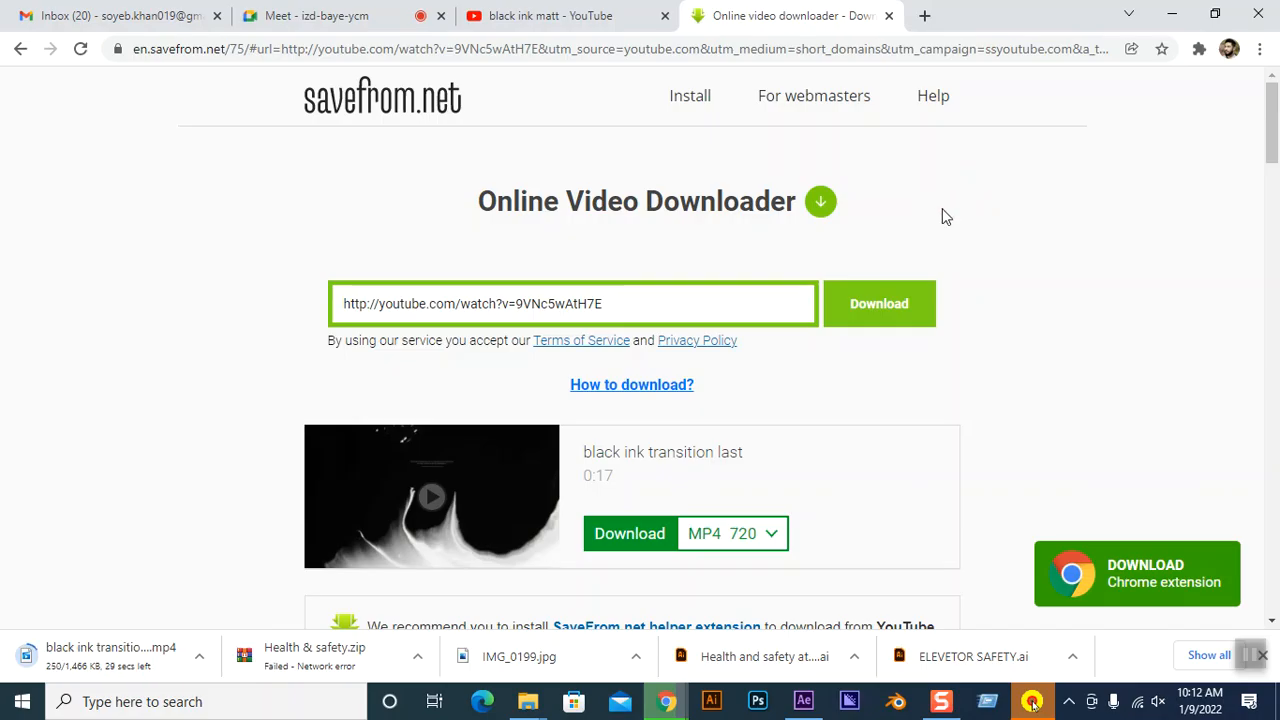
left_click(22, 48)
Return to the search results tab, shorten the query to "ink matt" and look through the results again.
left_click(565, 15)
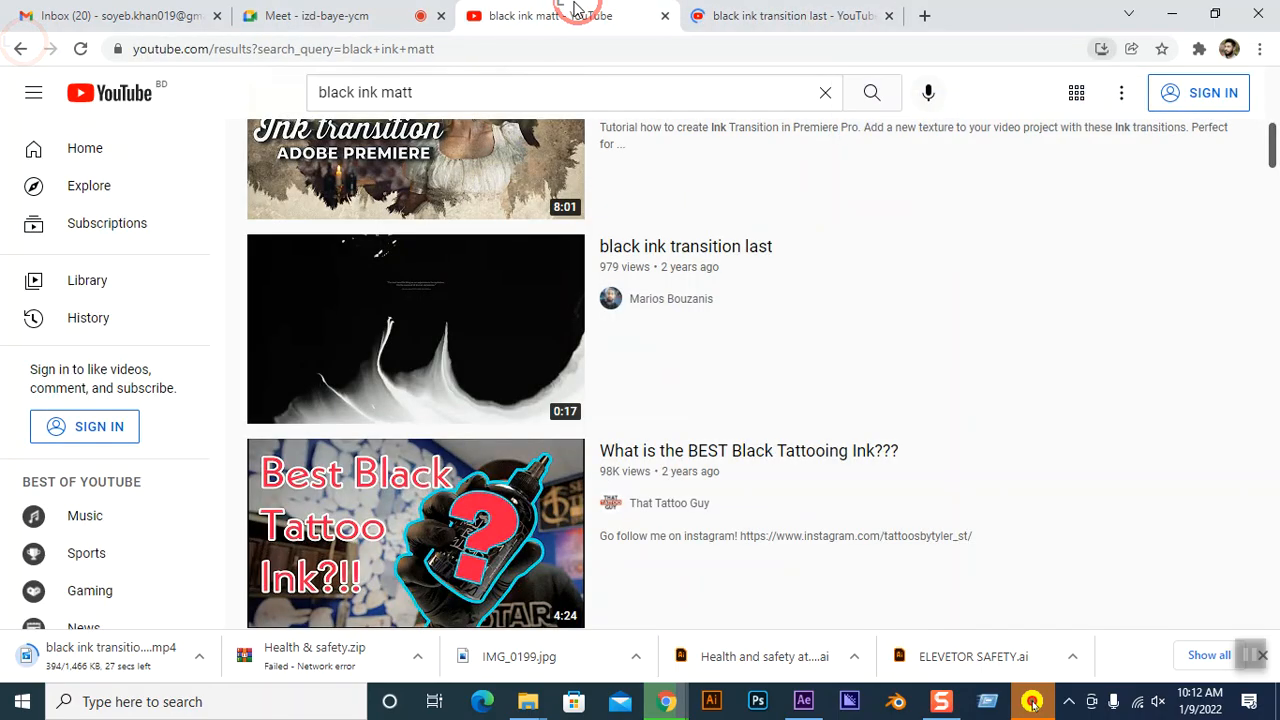
scroll(806, 460, "down", 6)
scroll(803, 443, "up", 6)
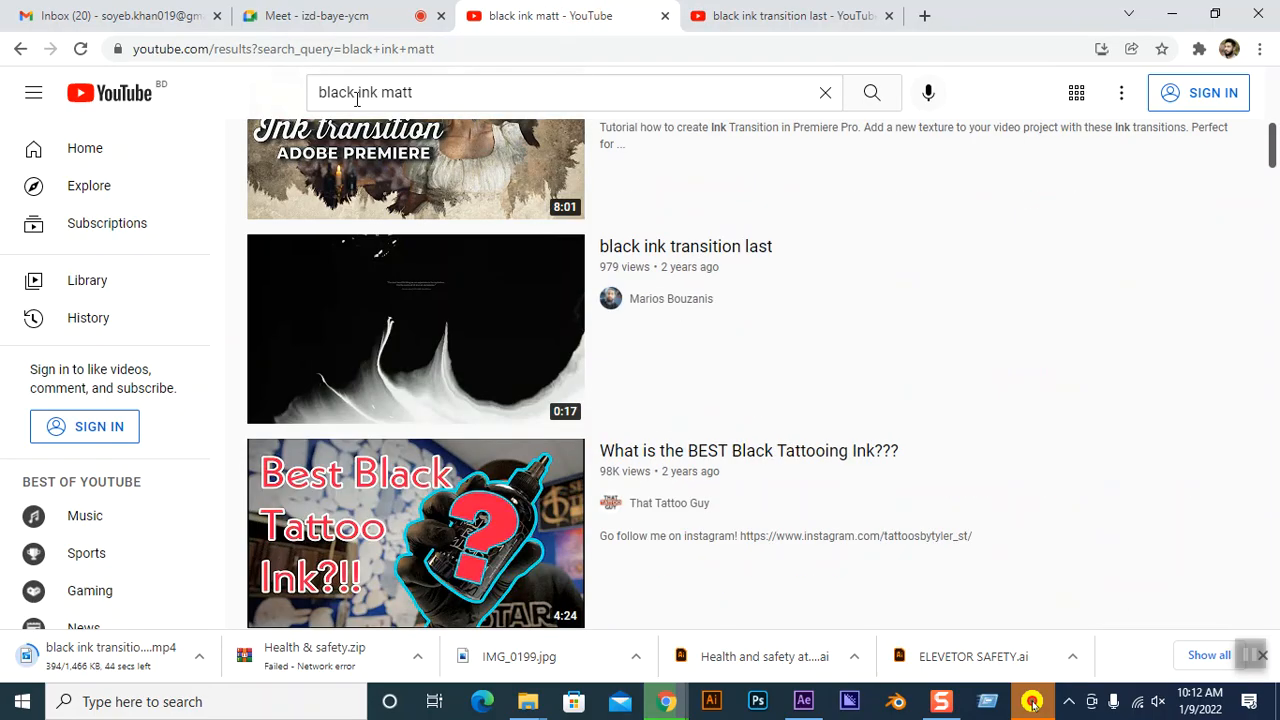
left_click_drag(359, 93, 265, 103)
key("BackSpace")
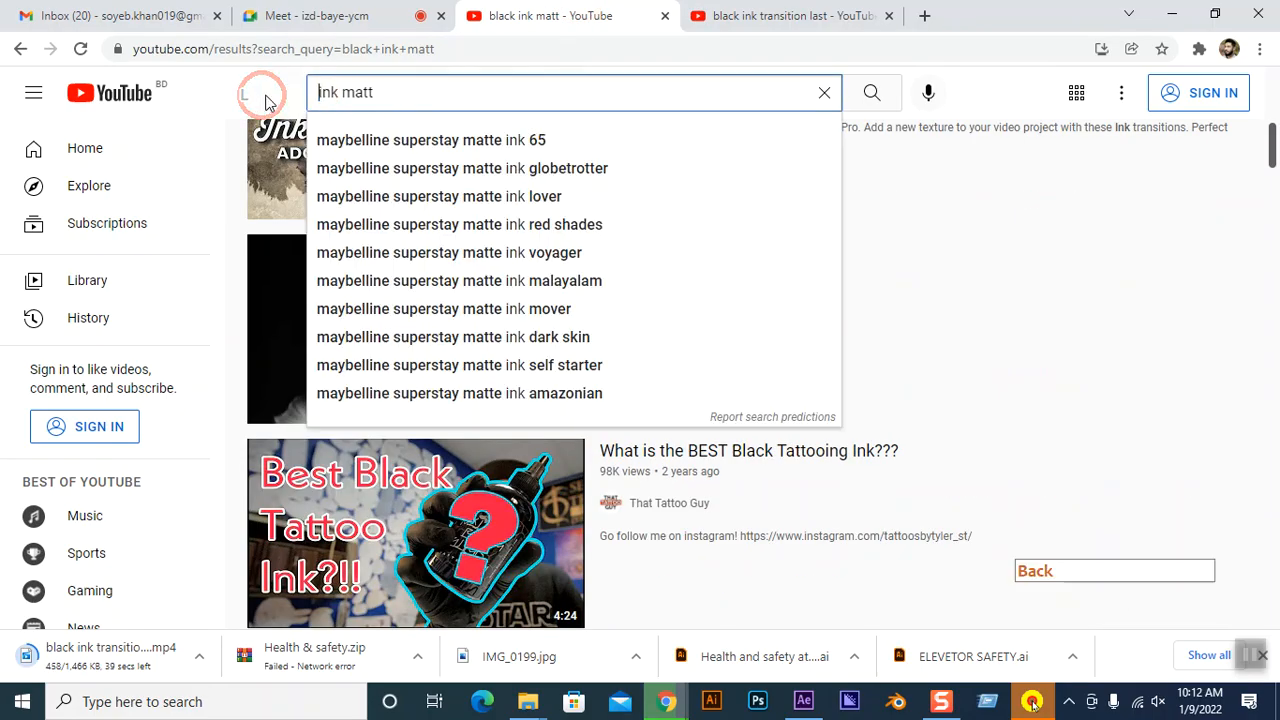
key("Return")
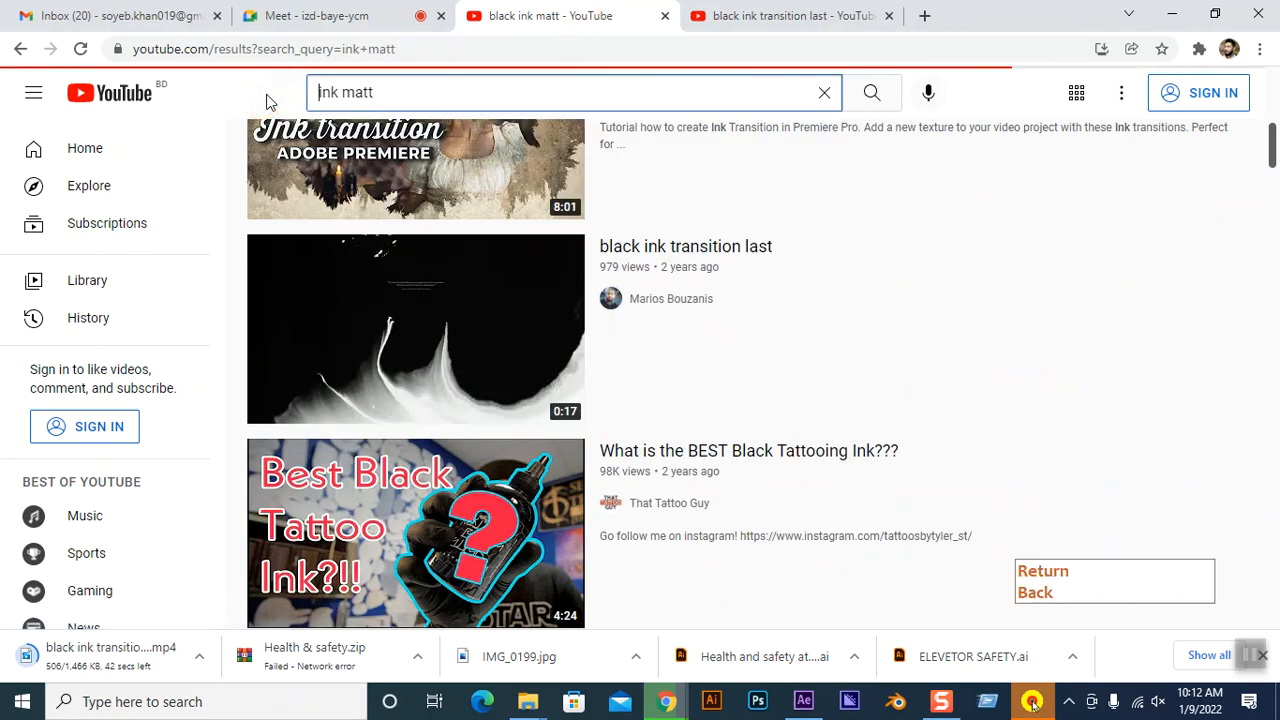
scroll(720, 395, "down", 11)
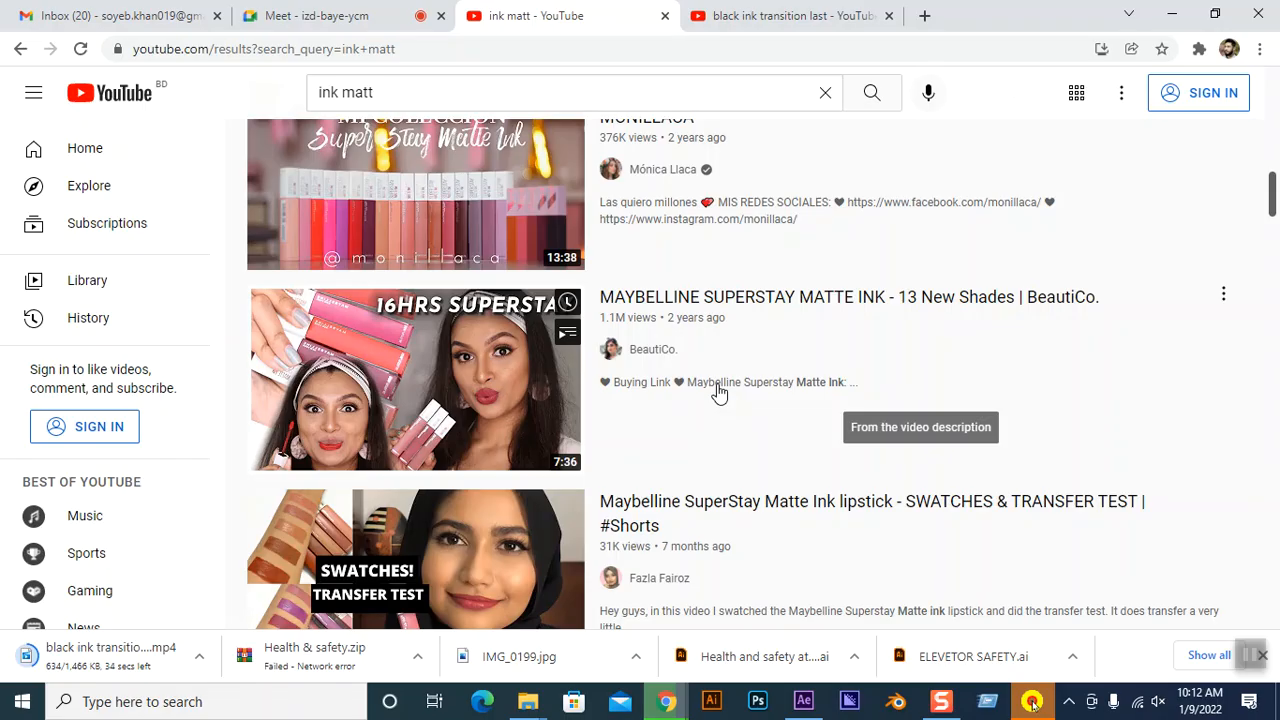
scroll(718, 392, "down", 15)
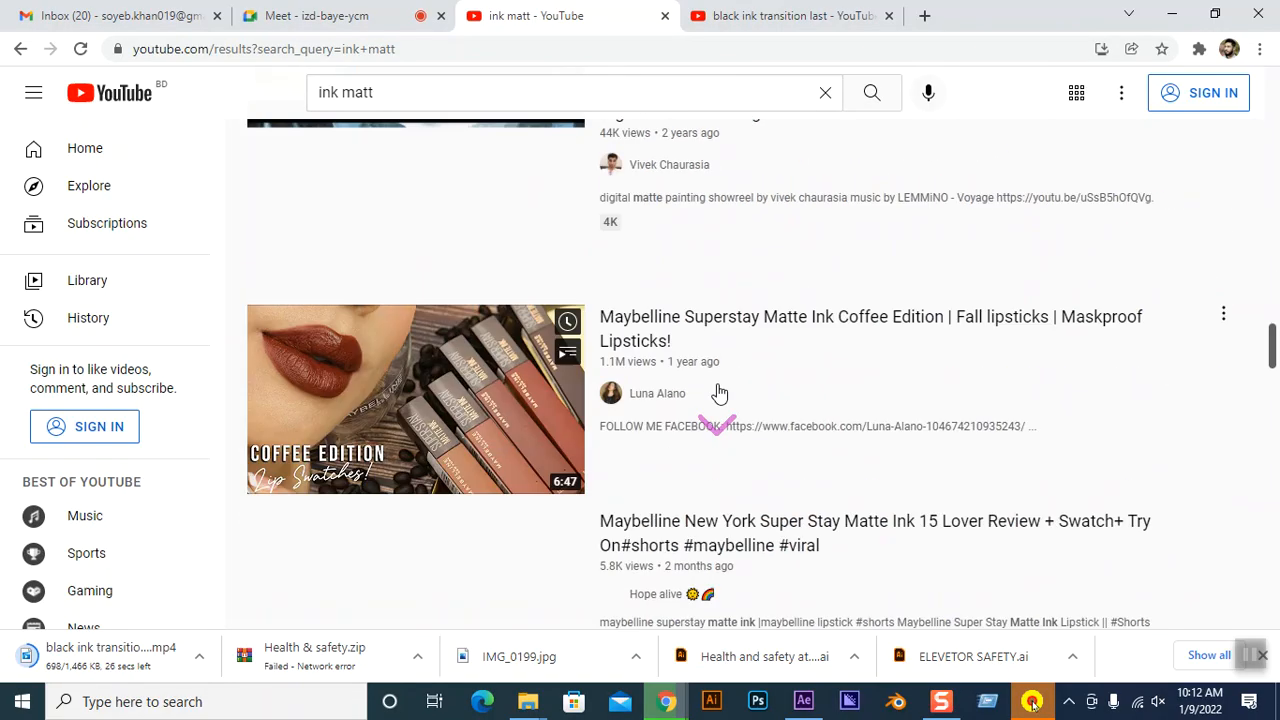
scroll(718, 392, "down", 6)
scroll(718, 392, "up", 3)
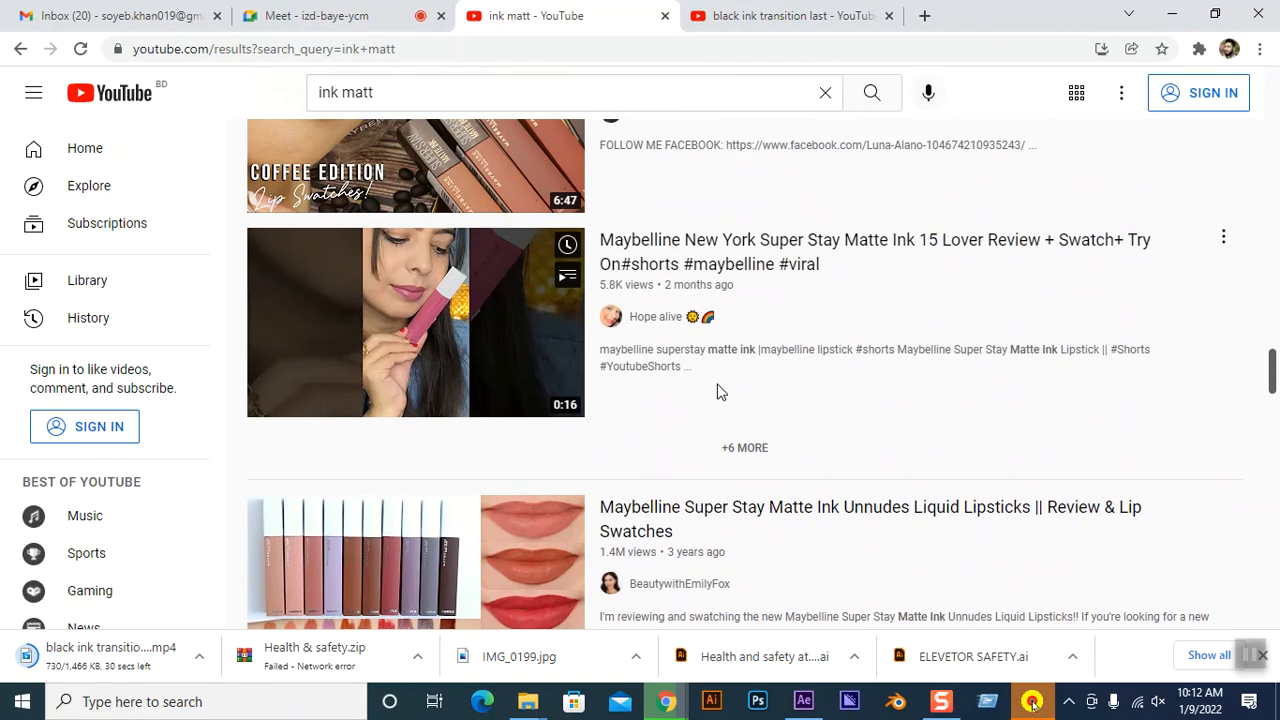
scroll(718, 392, "down", 10)
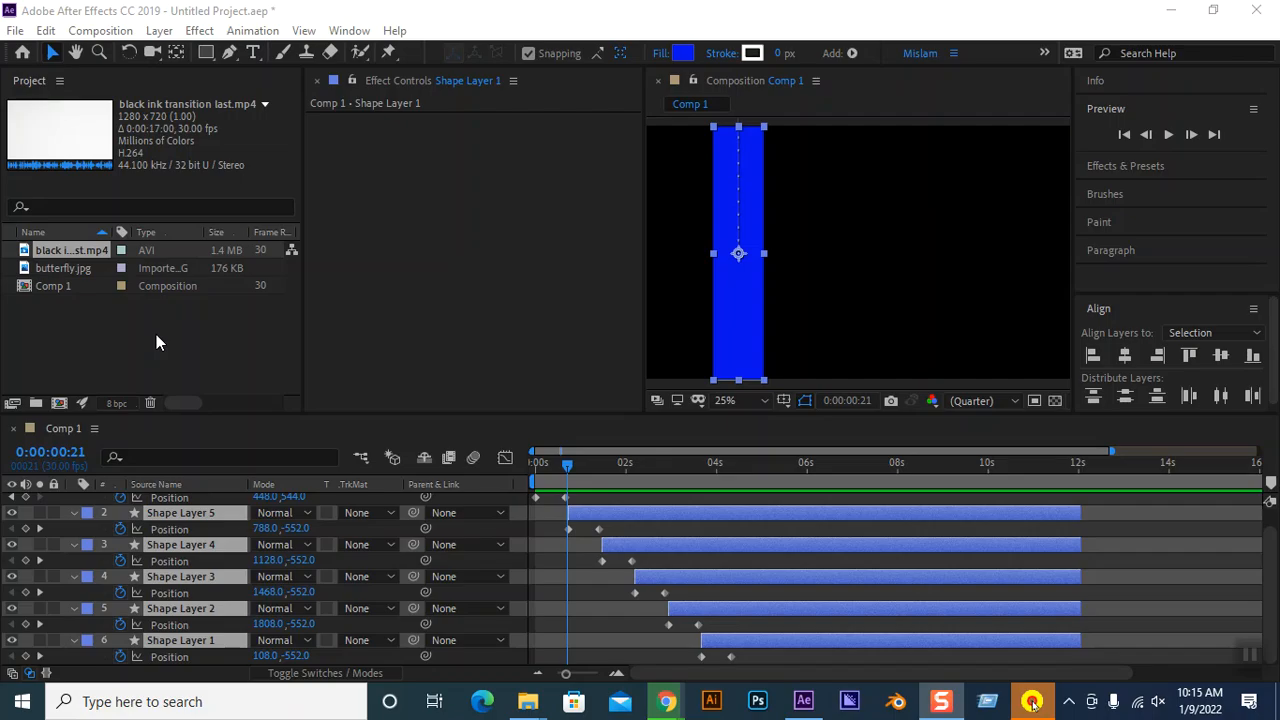
Replace the footage of black ink transition last.mp4 with camel-christopher_rose from the Image folder.
left_click(150, 352)
left_click(80, 251)
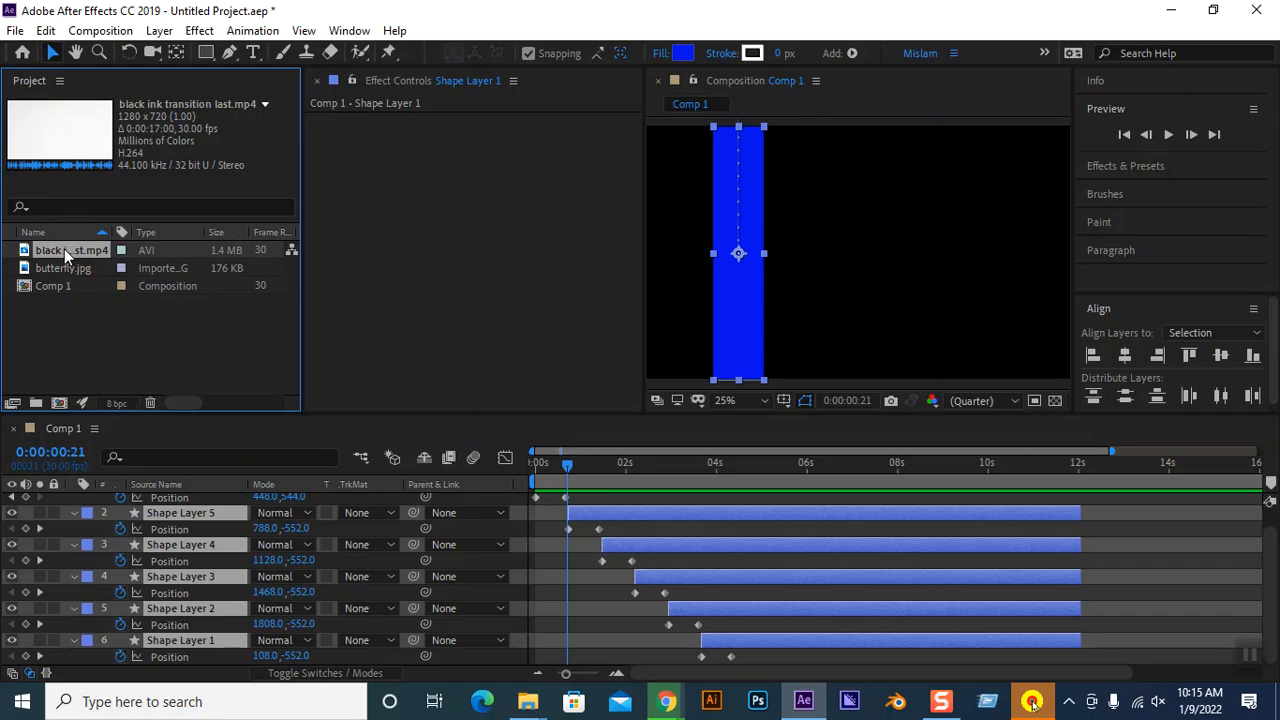
right_click(64, 249)
mouse_move(153, 410)
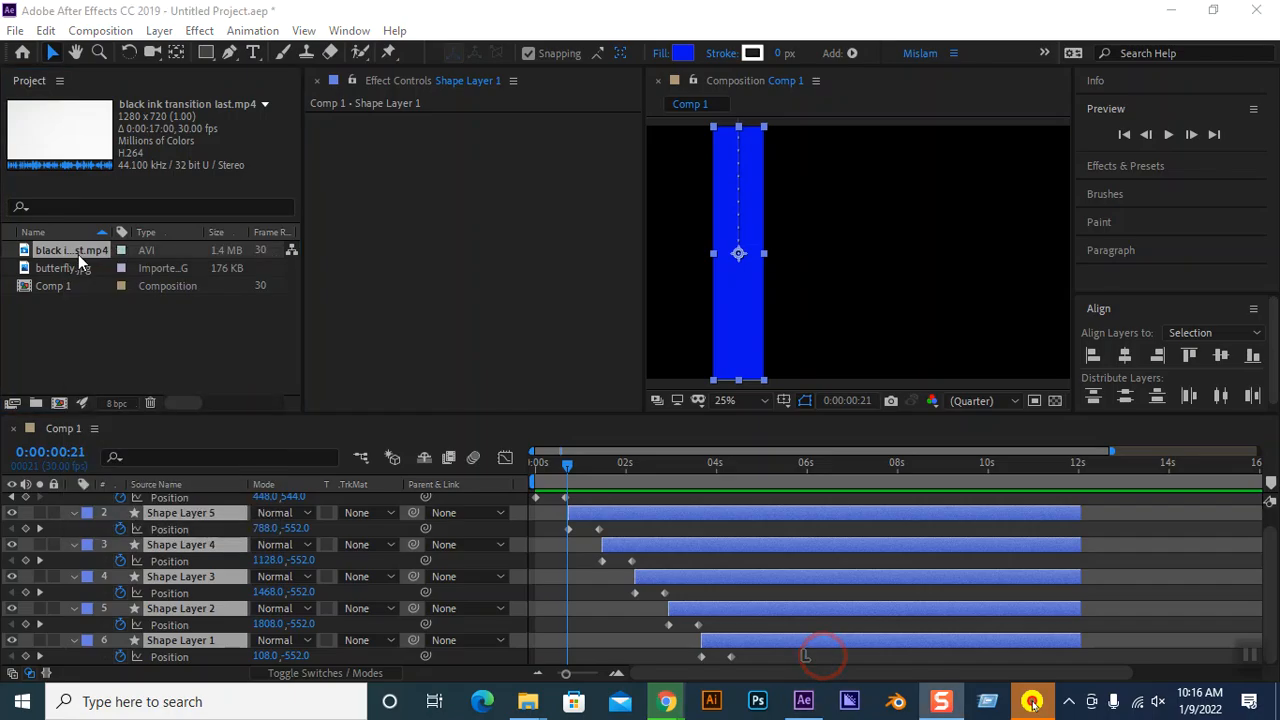
right_click(79, 256)
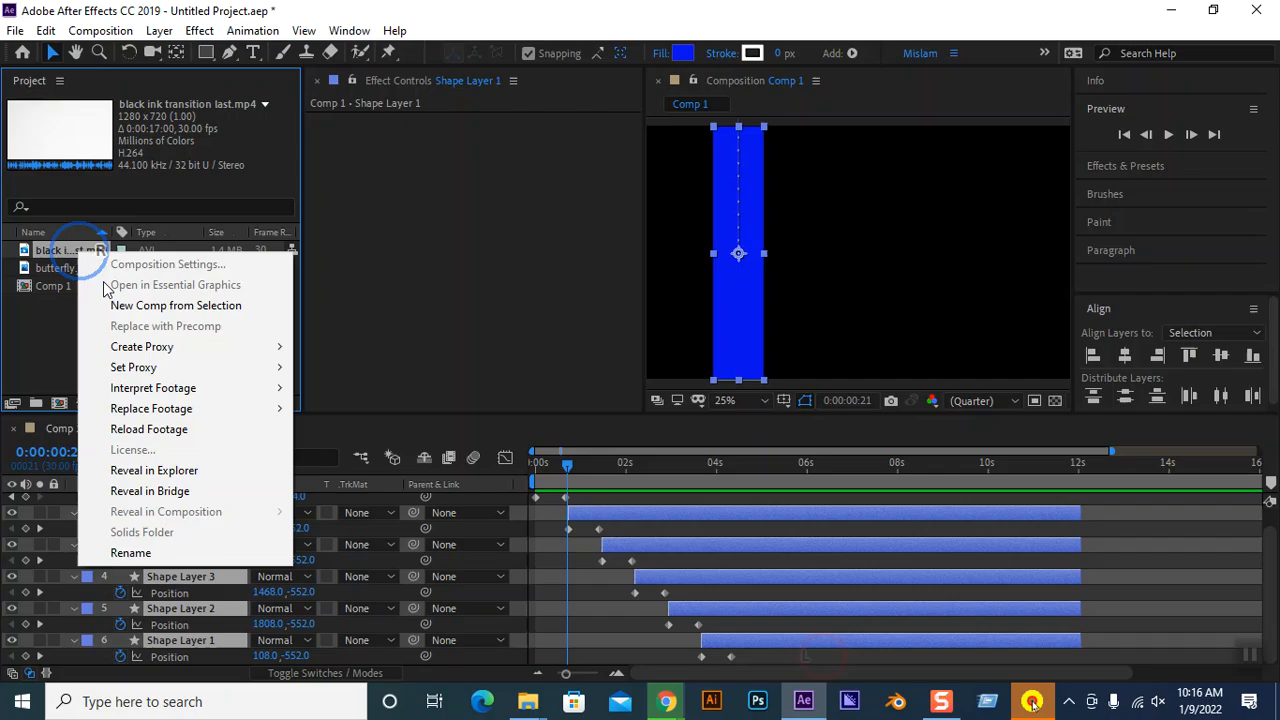
left_click(170, 412)
left_click(376, 412)
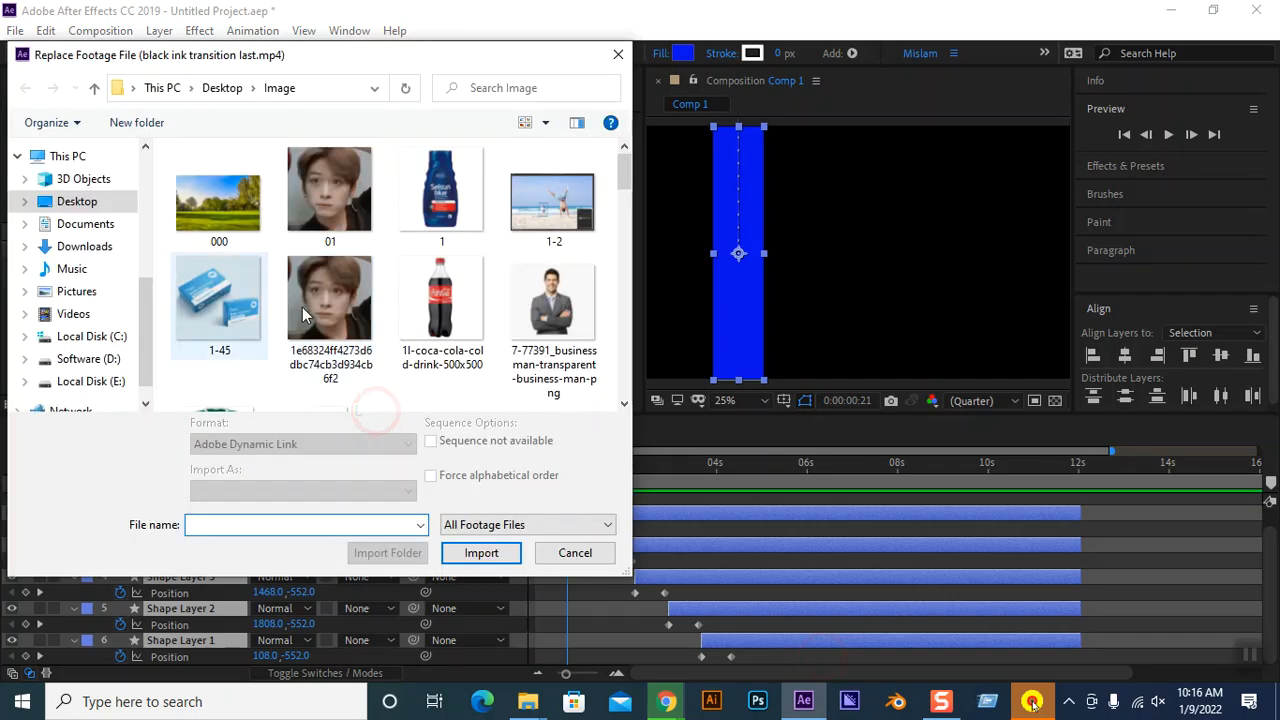
scroll(477, 304, "down", 3)
scroll(478, 310, "down", 8)
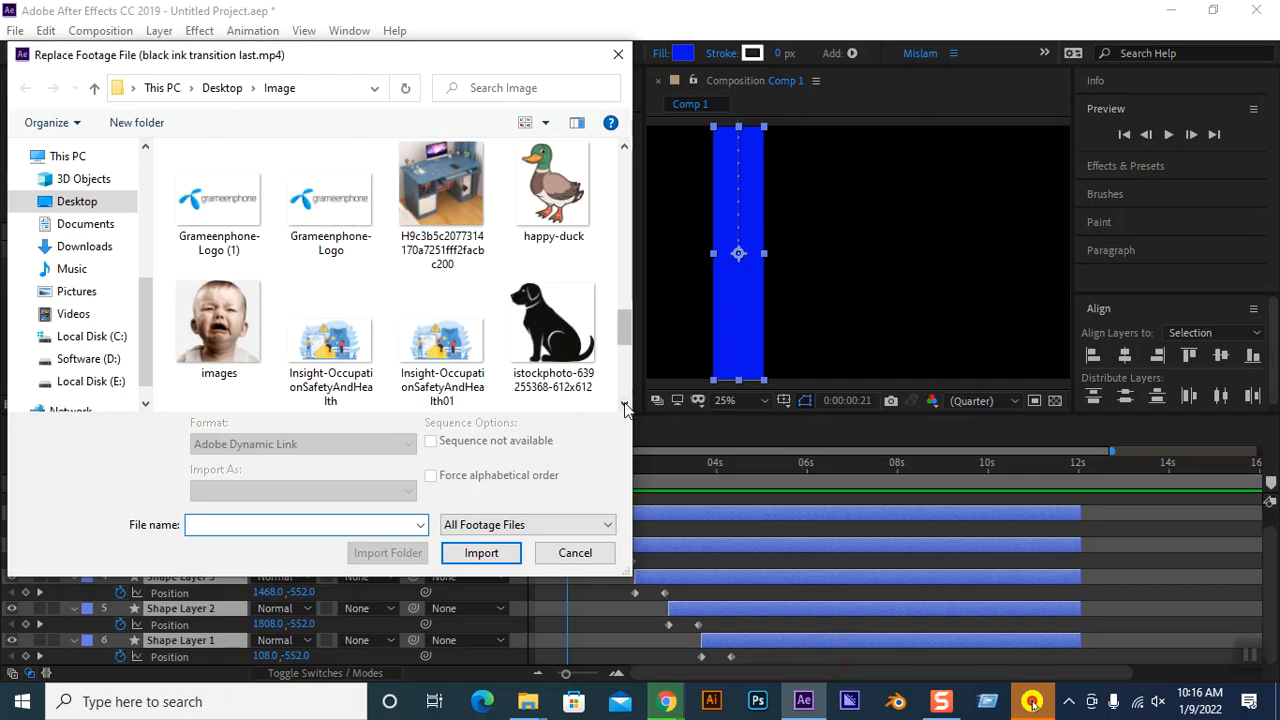
left_click_drag(628, 332, 640, 262)
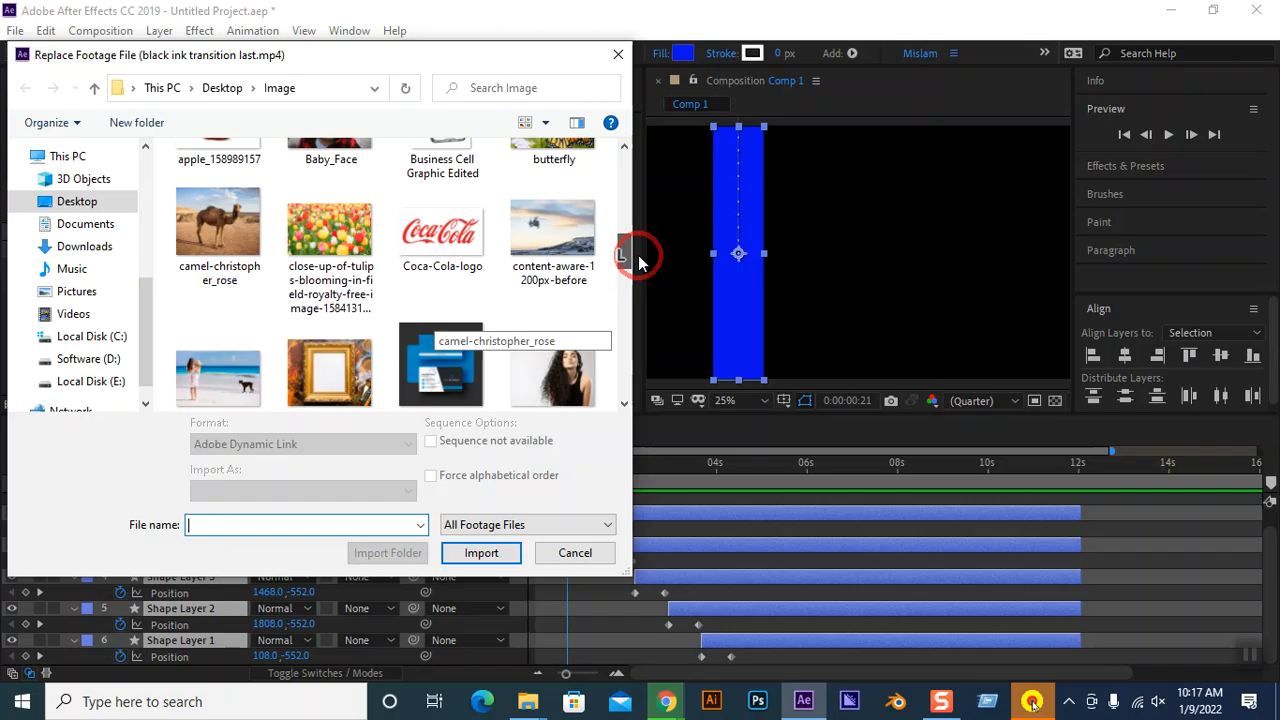
left_click(238, 226)
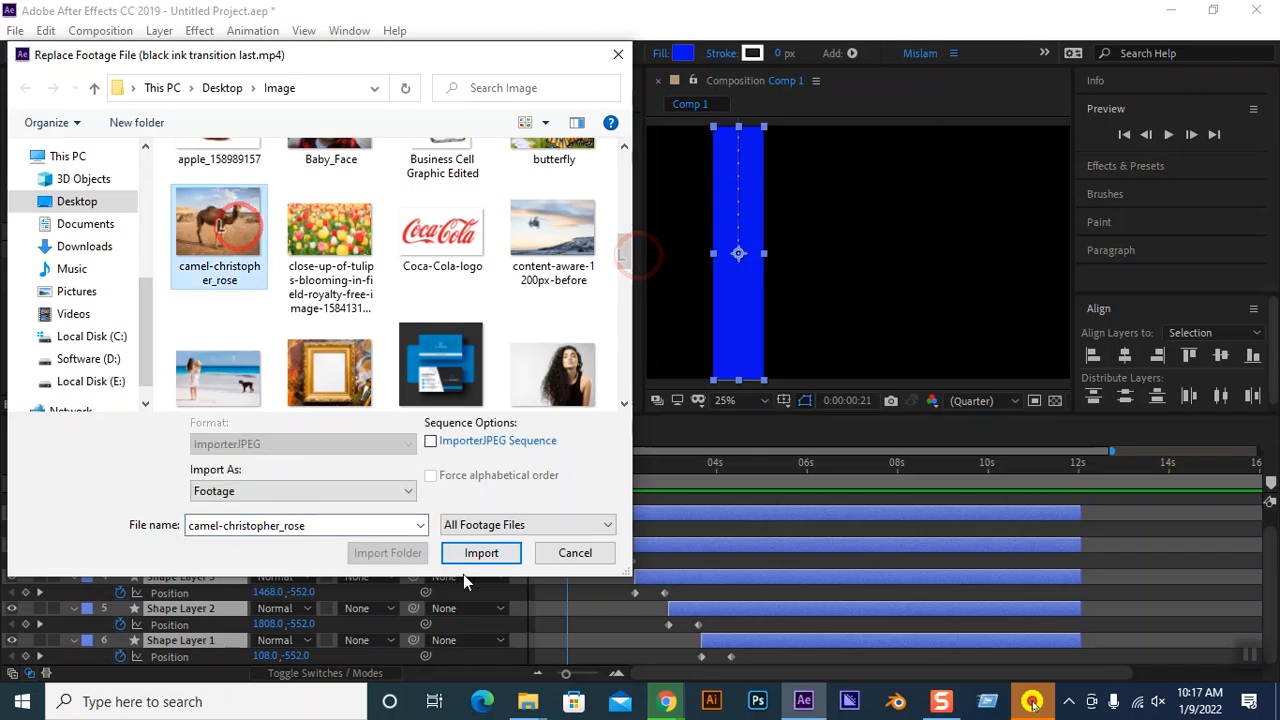
left_click(484, 555)
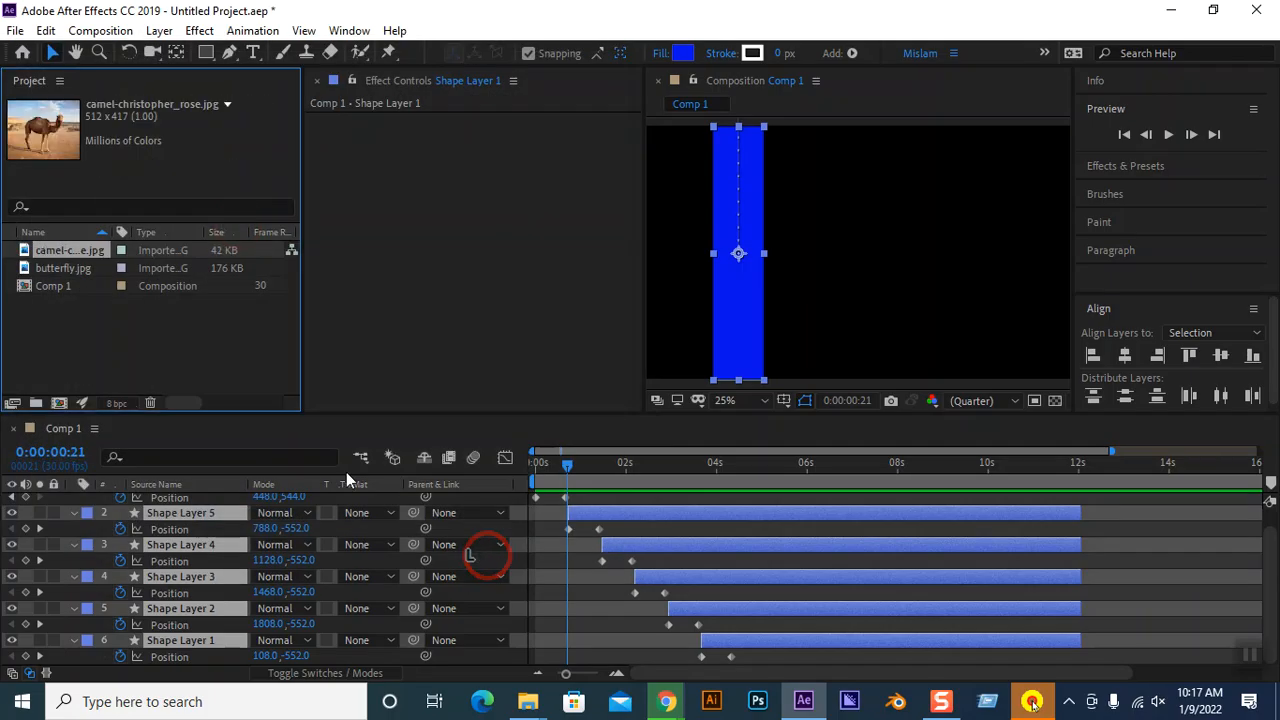
Reverse the name sort order of the project items and select butterfly.jpg.
left_click(53, 268)
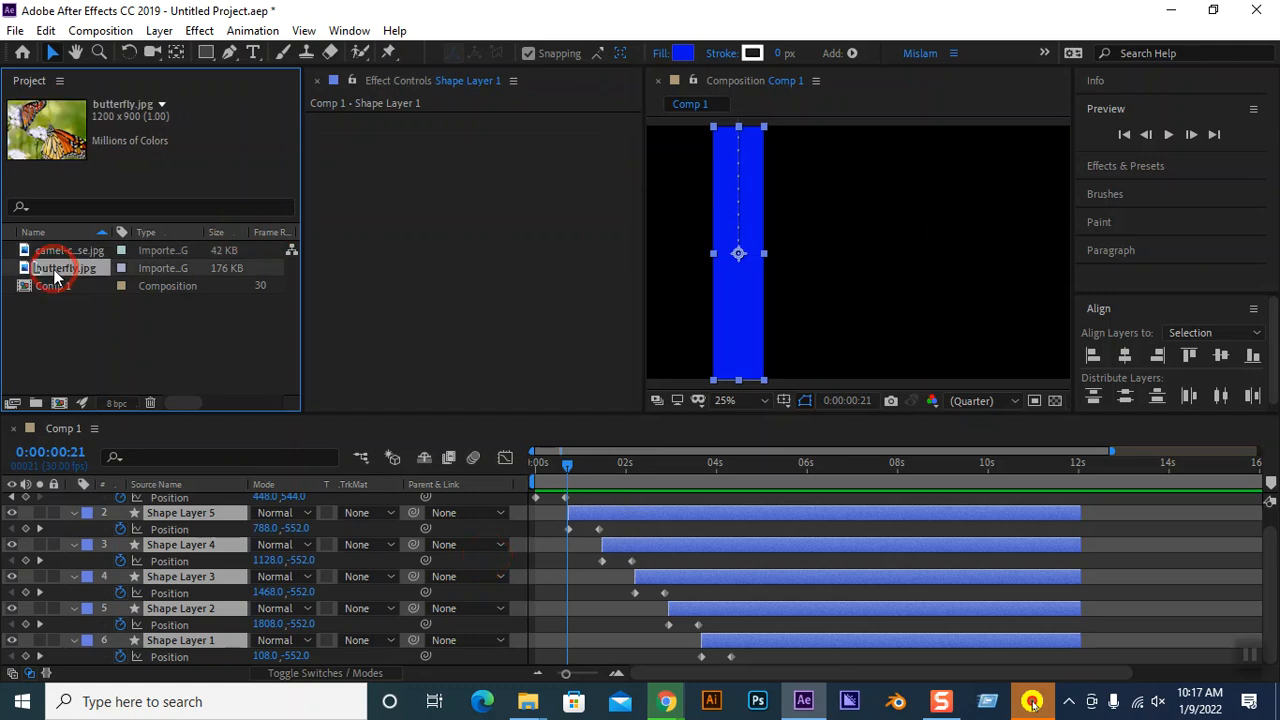
left_click(58, 258)
left_click(55, 268)
left_click(58, 232)
left_click(55, 250)
left_click(63, 308)
left_click(59, 290)
key("Return")
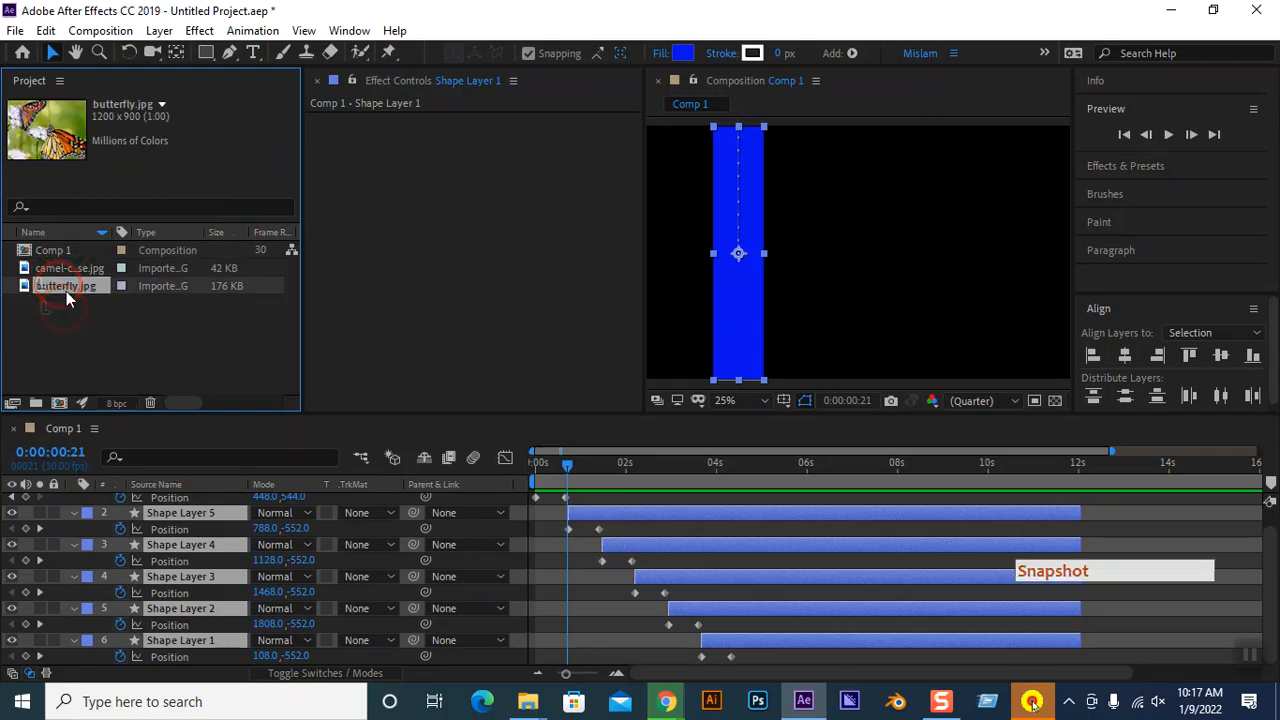
Minimize all open windows to reach the desktop, checking the Banner folder on the way.
left_click(1171, 10)
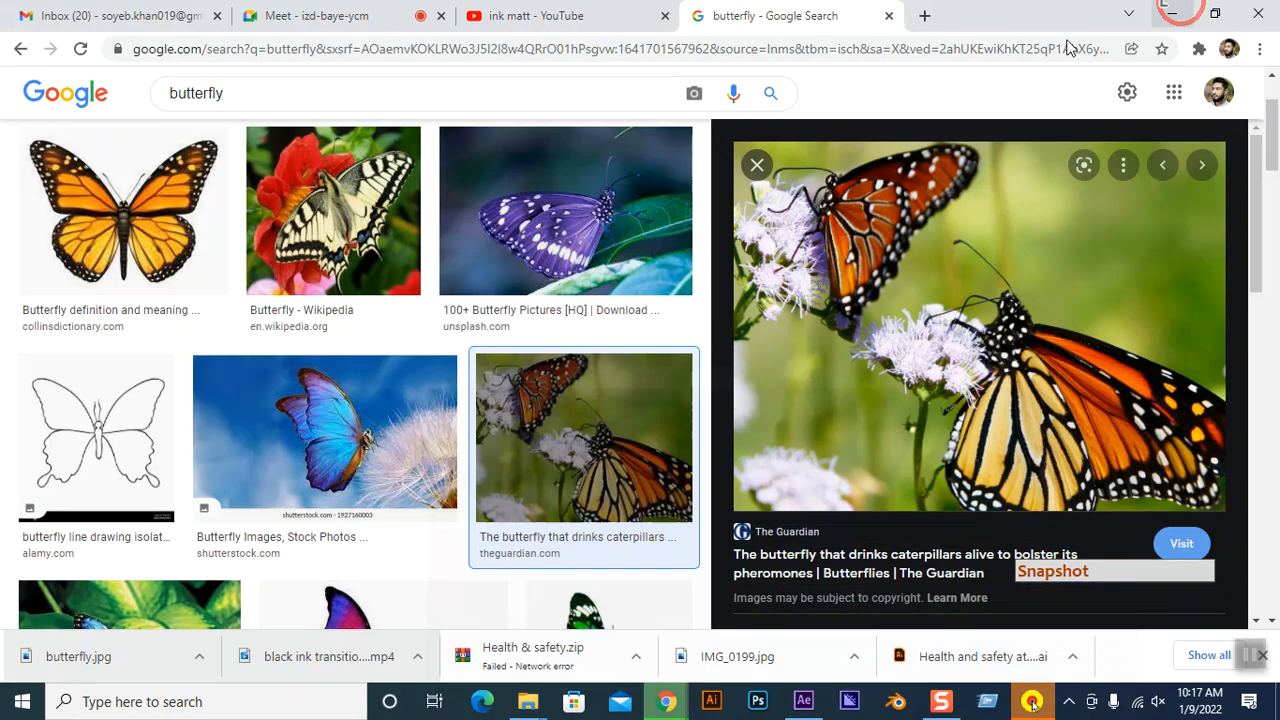
left_click(528, 701)
left_click(503, 614)
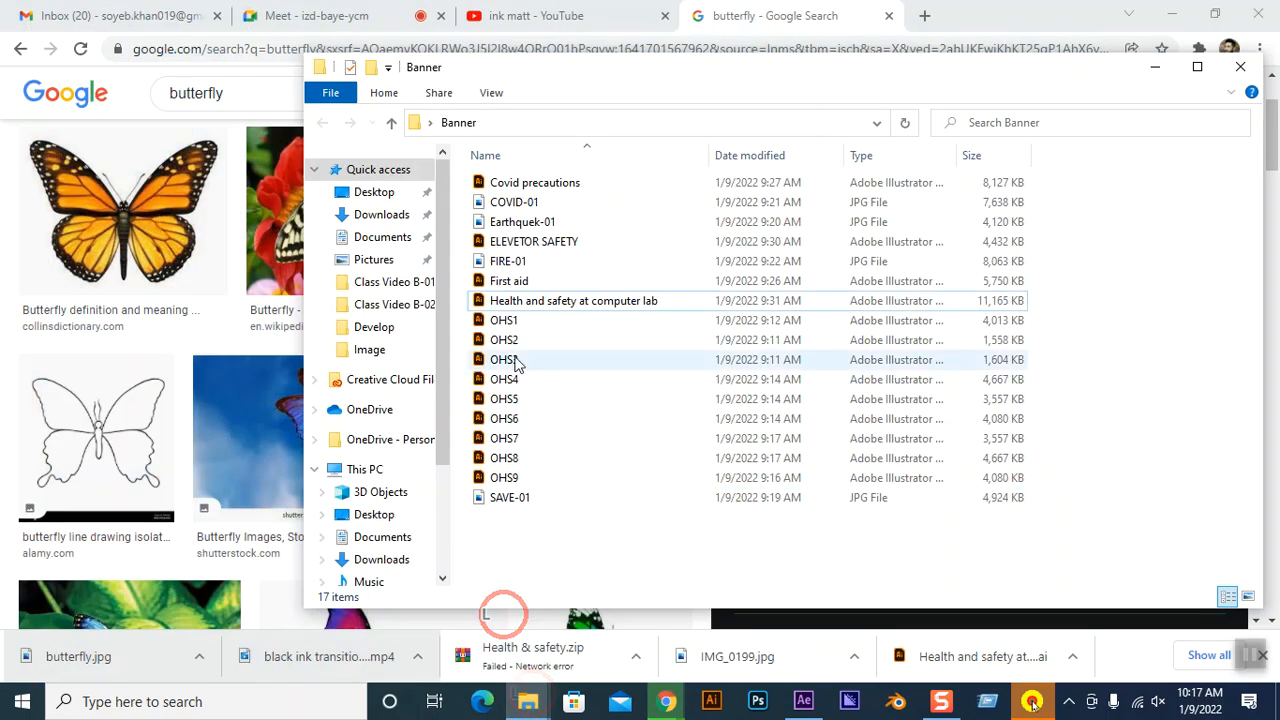
left_click(1193, 17)
left_click(1155, 66)
left_click(806, 100)
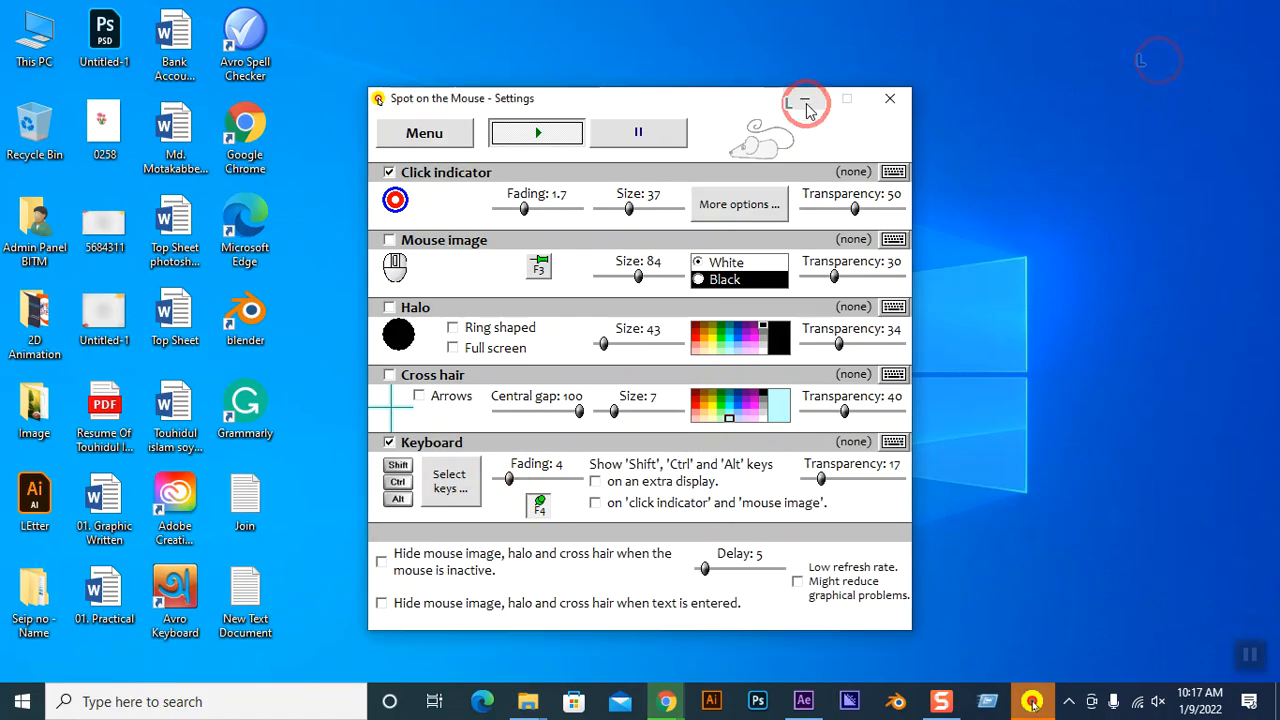
left_click(806, 100)
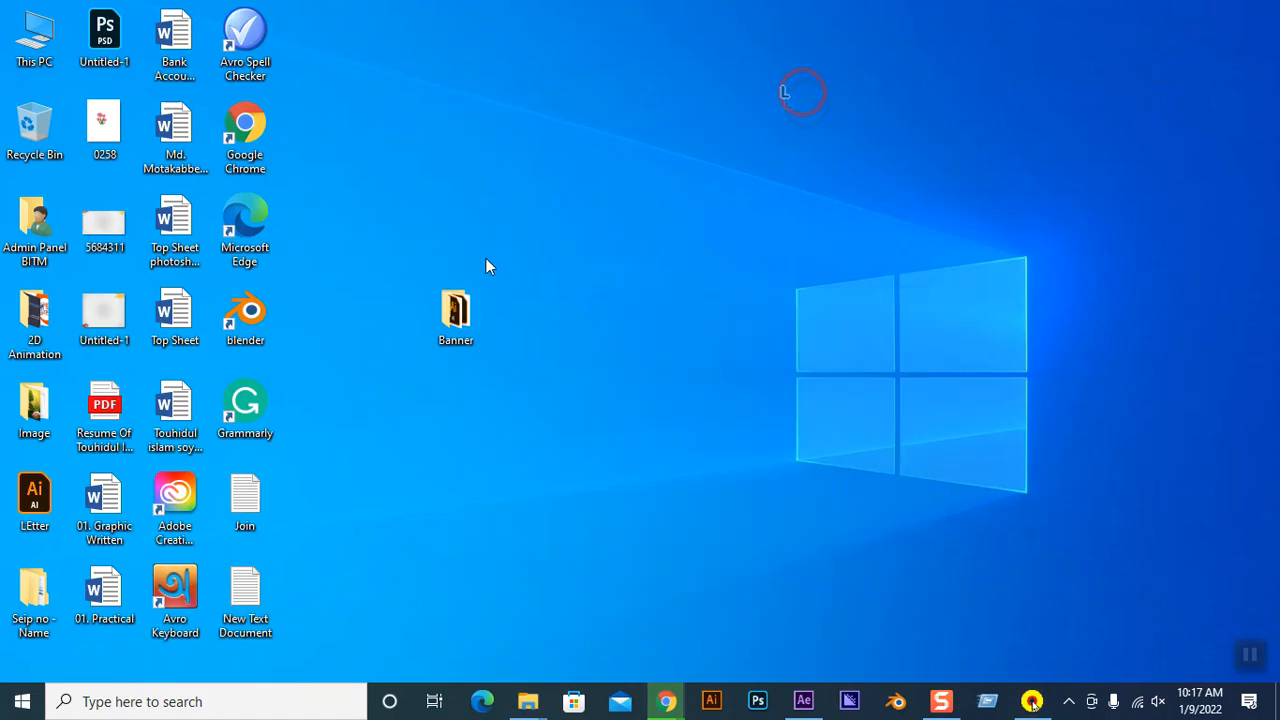
double_click(469, 319)
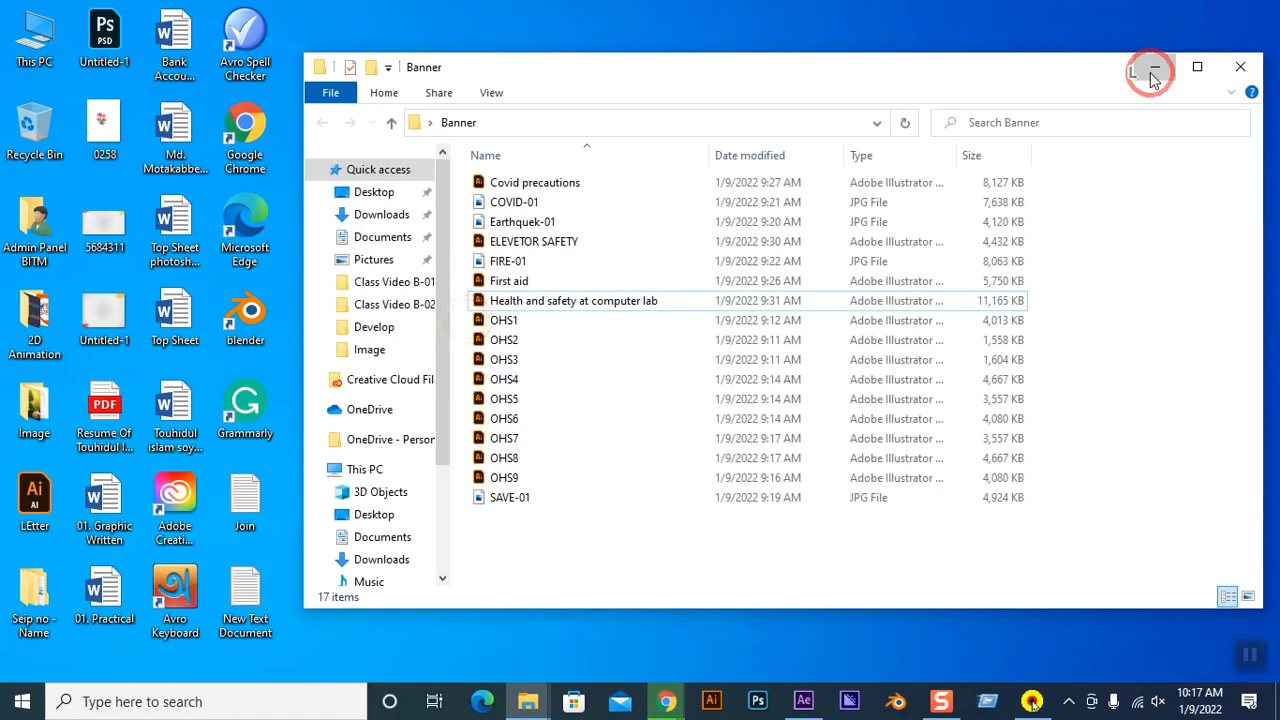
left_click(1152, 69)
Open the Image folder on the desktop and rename the butterfly picture to "butterfly 2".
double_click(34, 405)
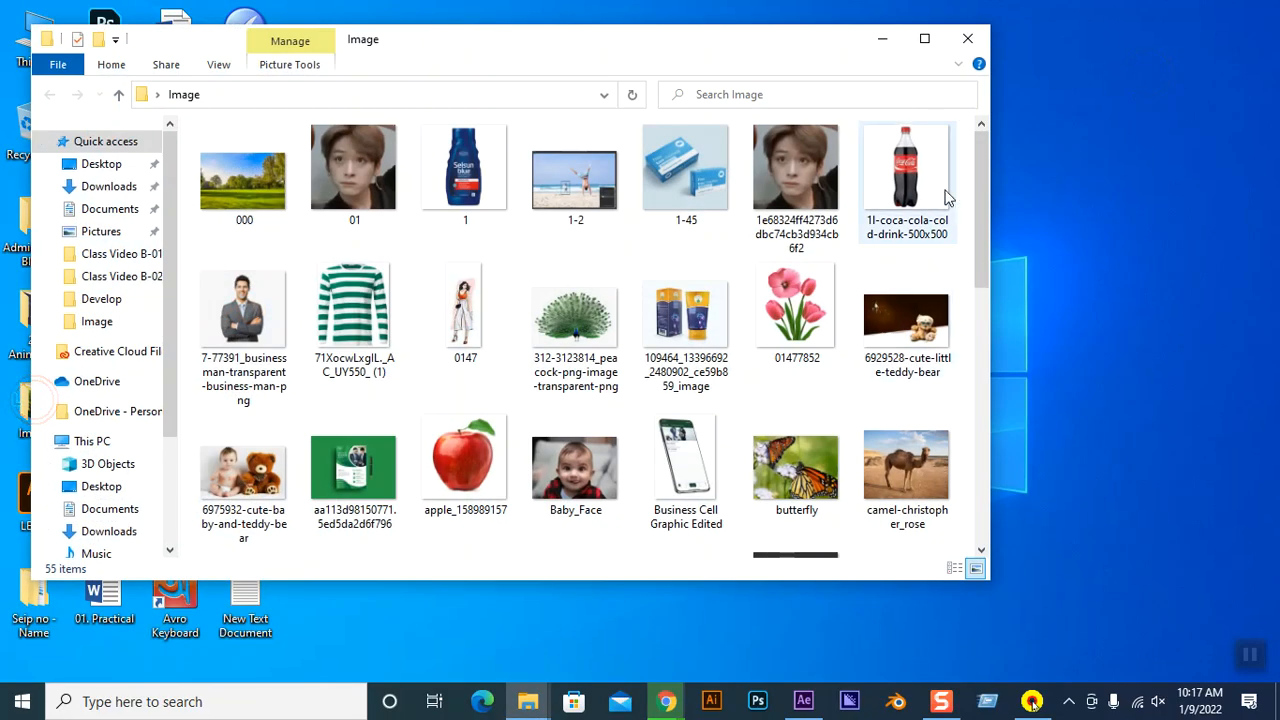
left_click_drag(980, 163, 985, 222)
right_click(833, 321)
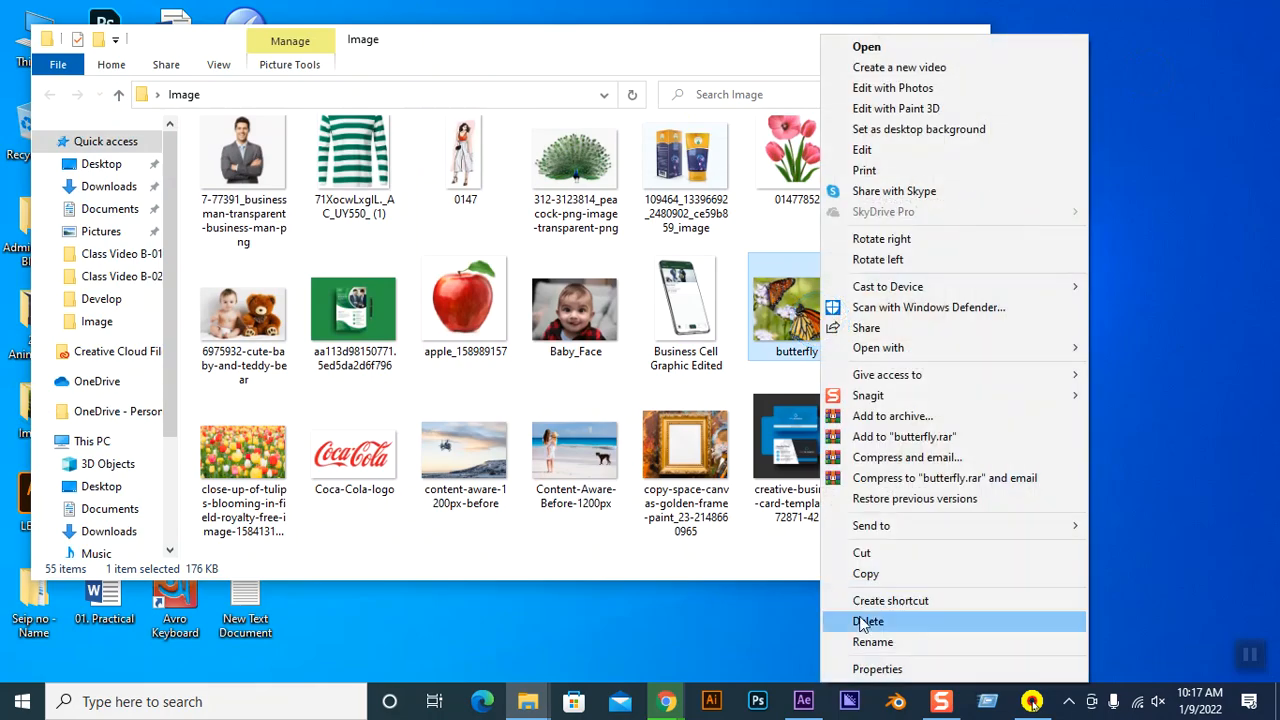
left_click(878, 642)
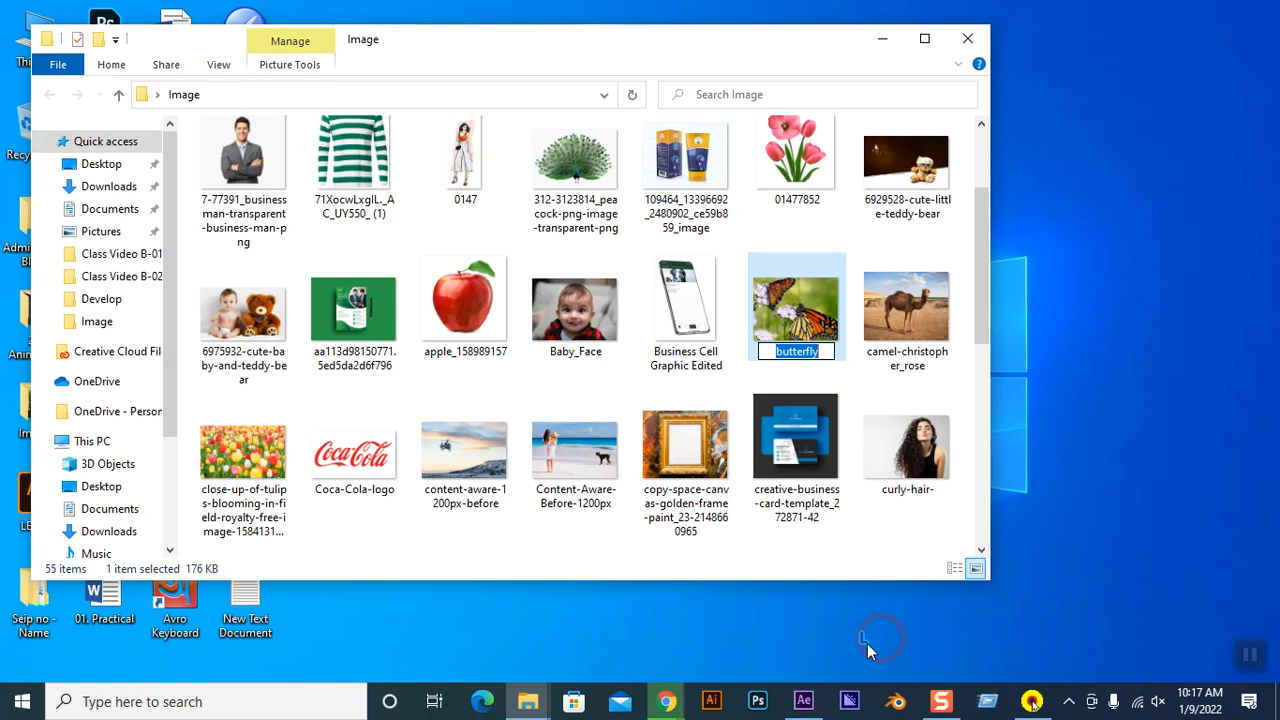
key("Right")
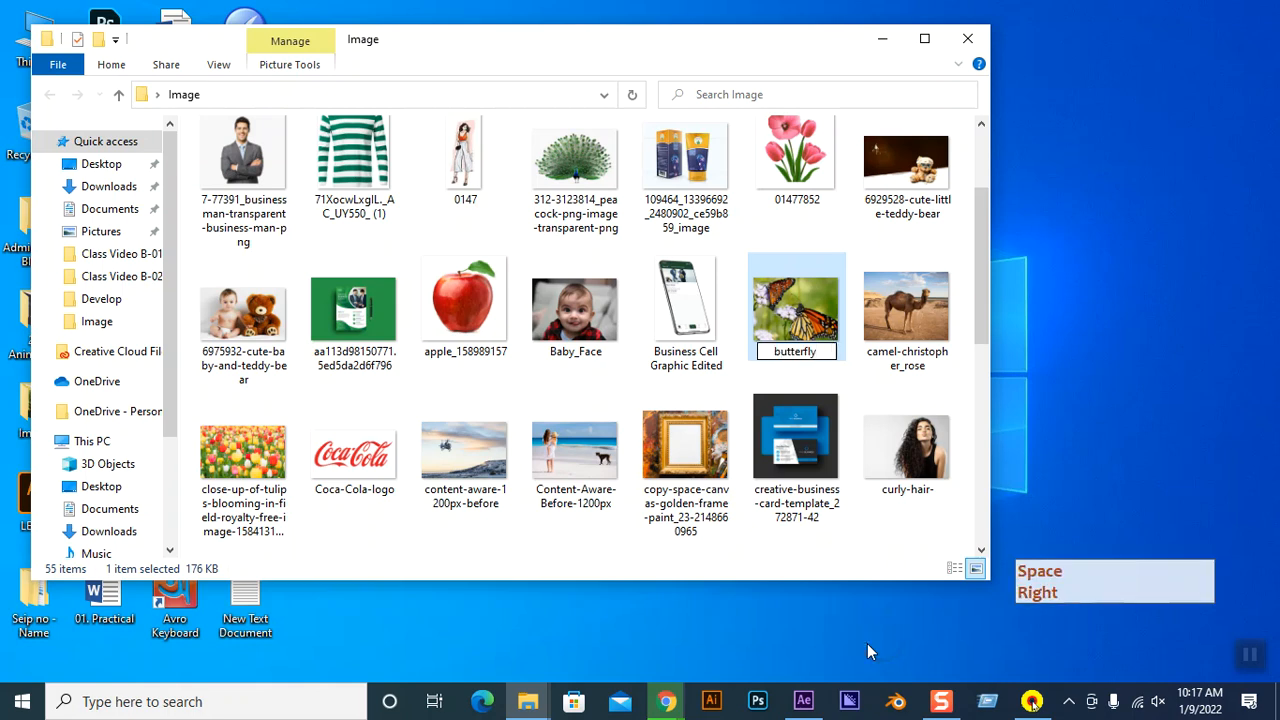
type("2")
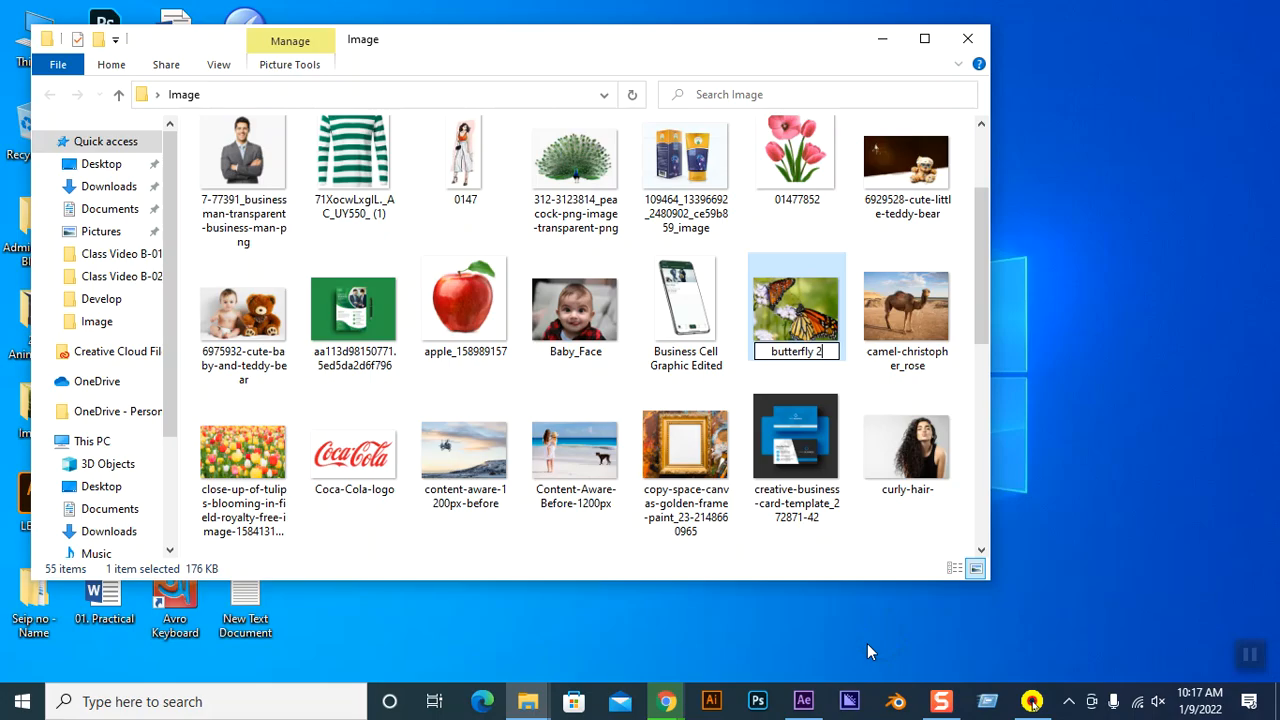
key("Return")
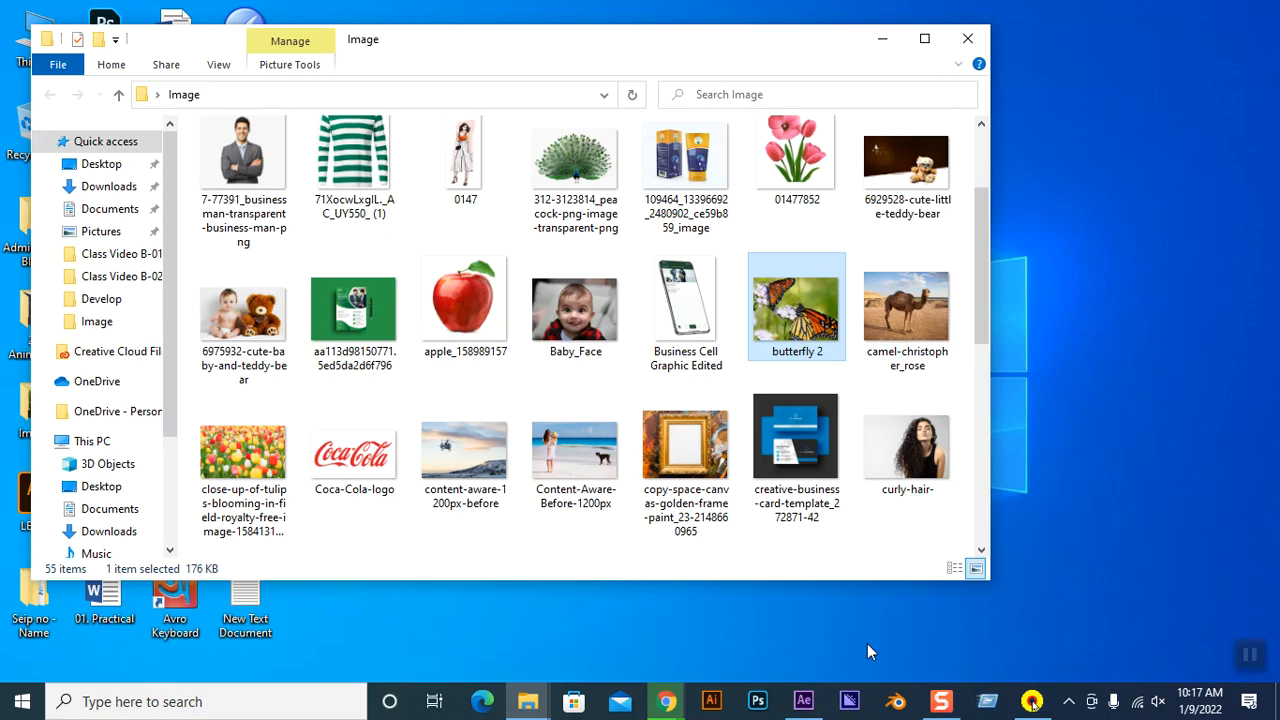
Switch back to After Effects and replace the missing butterfly.jpg footage with butterfly 2 from the Image folder.
left_click(795, 705)
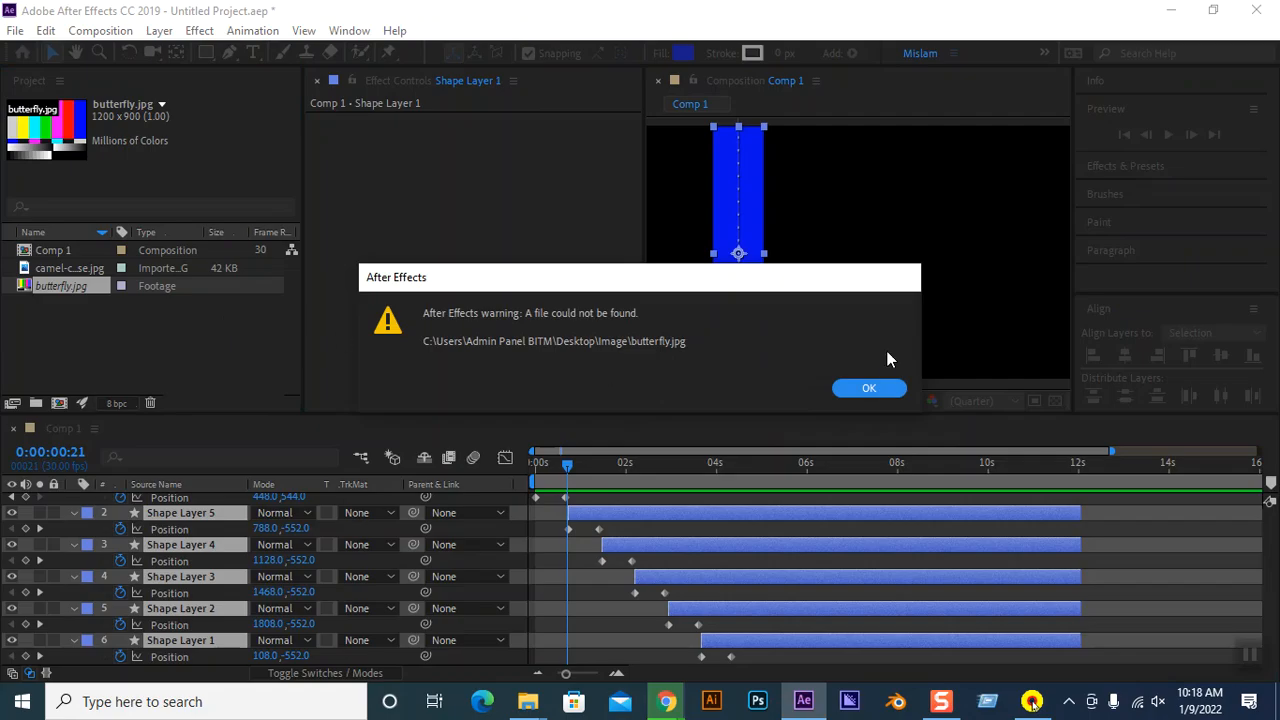
left_click(869, 389)
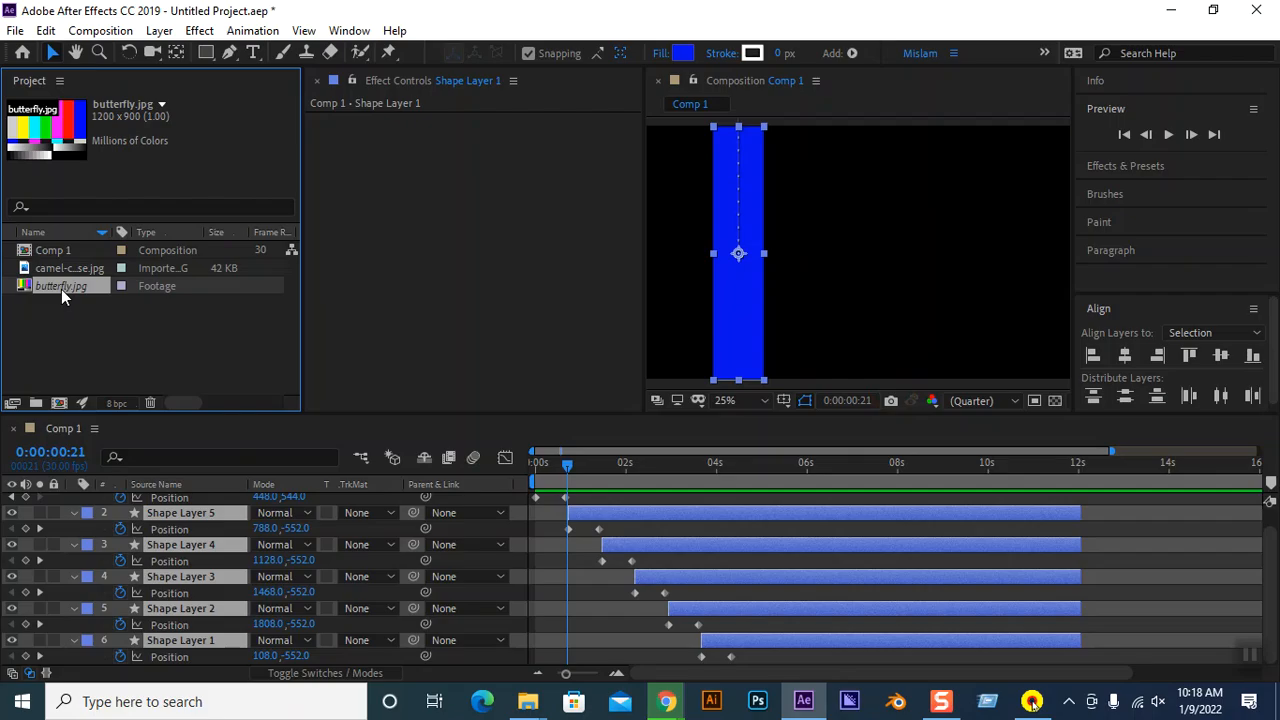
left_click(66, 312)
left_click(66, 287)
right_click(66, 287)
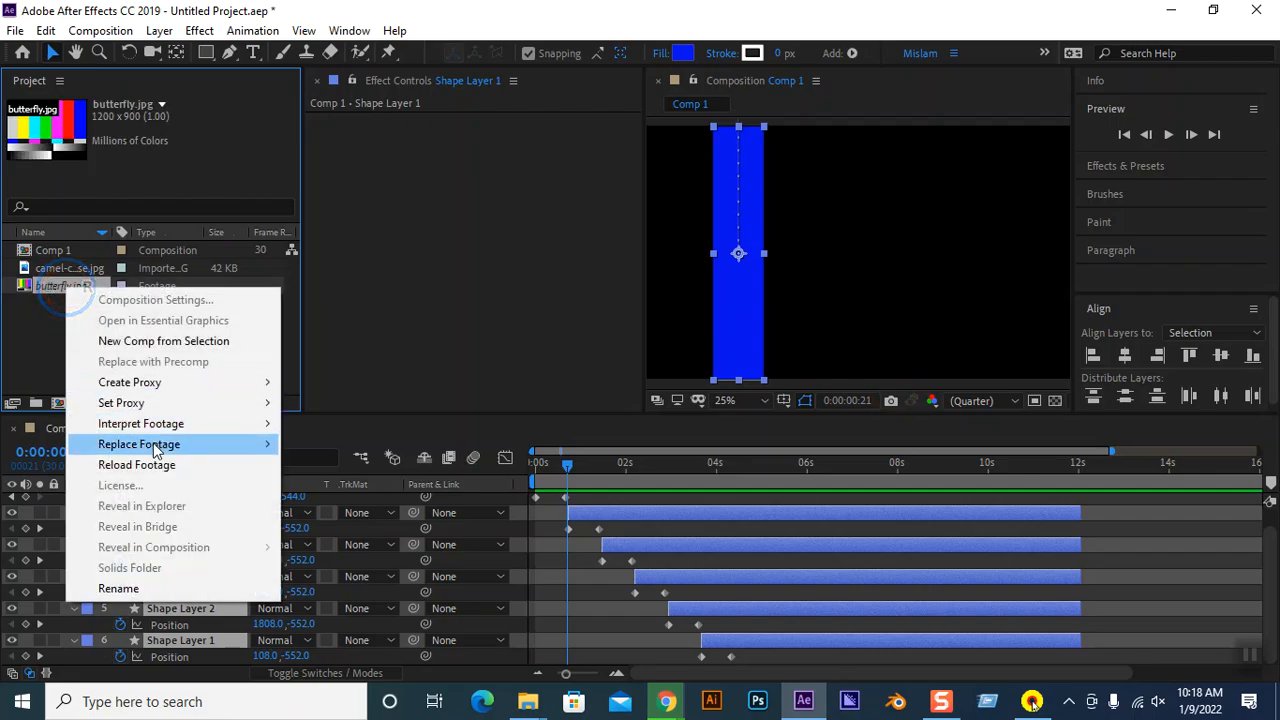
mouse_move(155, 452)
left_click(358, 443)
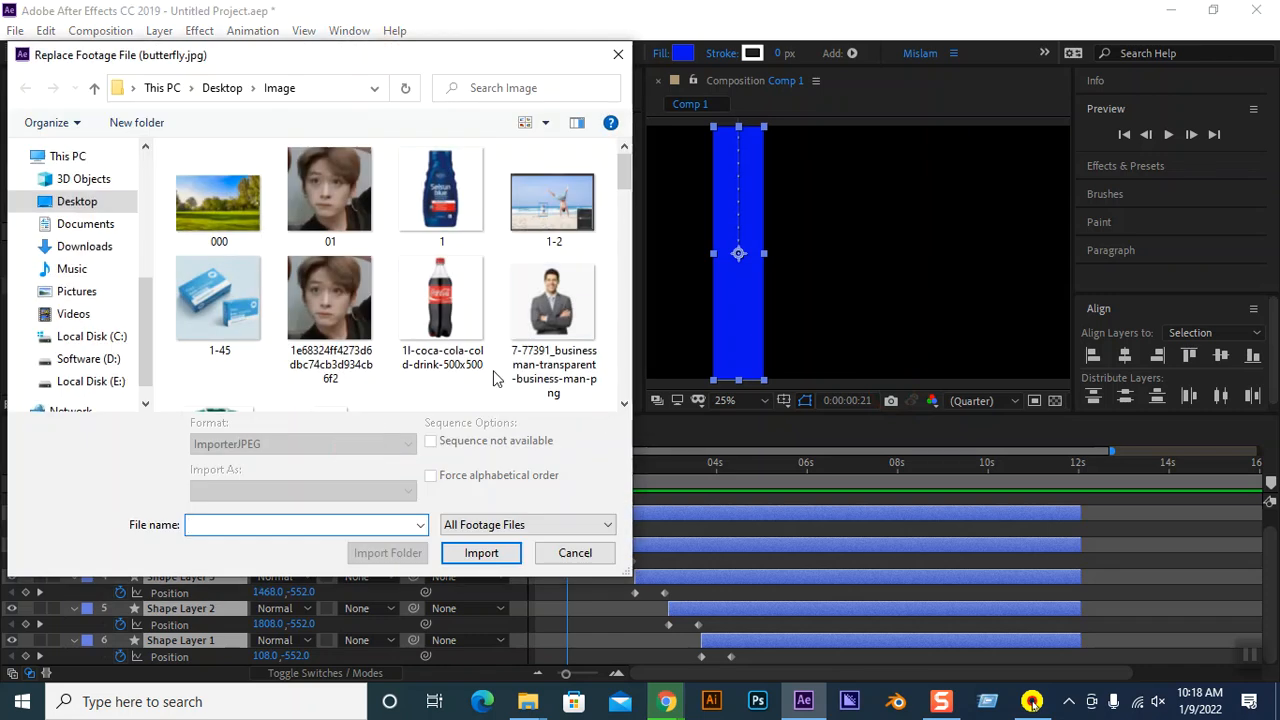
type("bu")
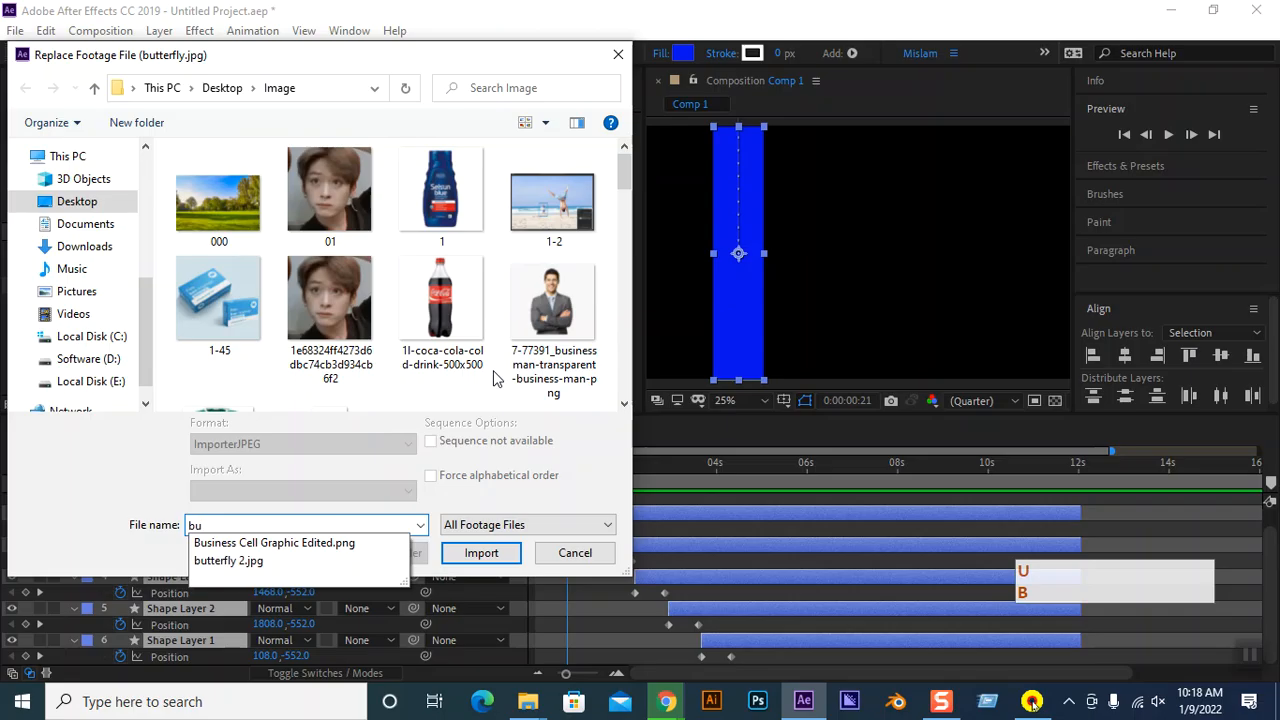
left_click(243, 561)
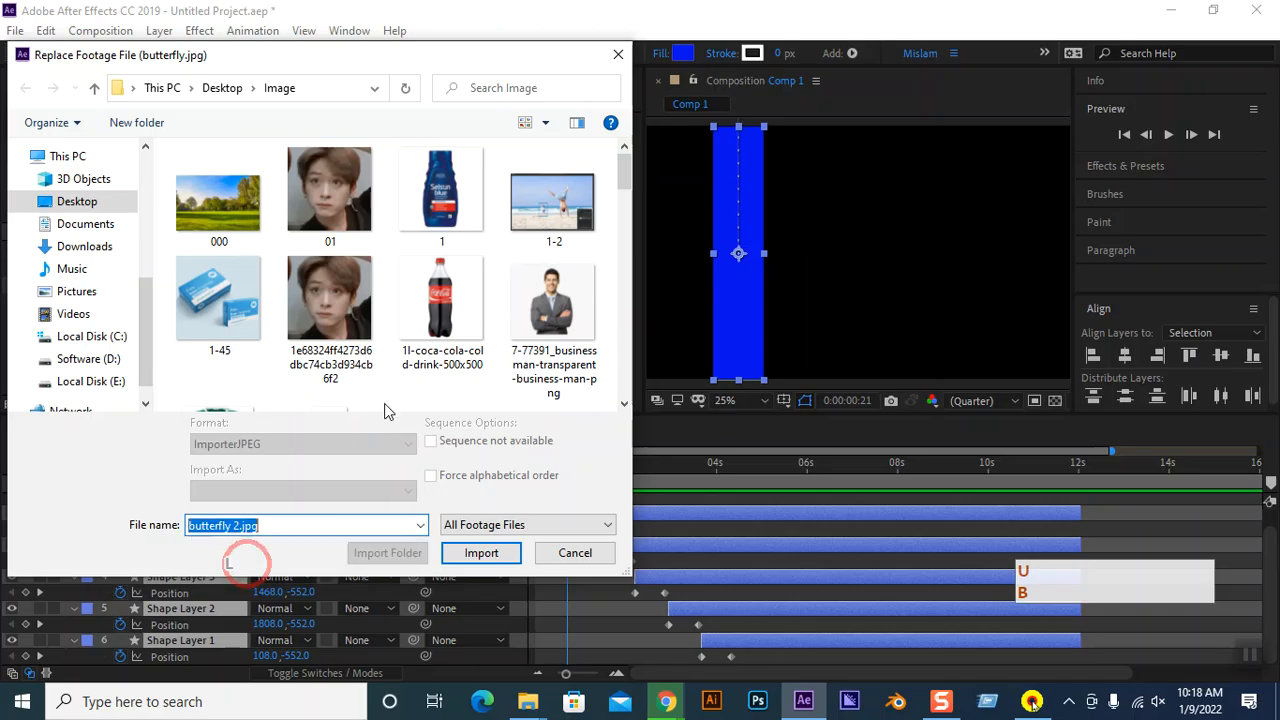
left_click_drag(626, 177, 624, 232)
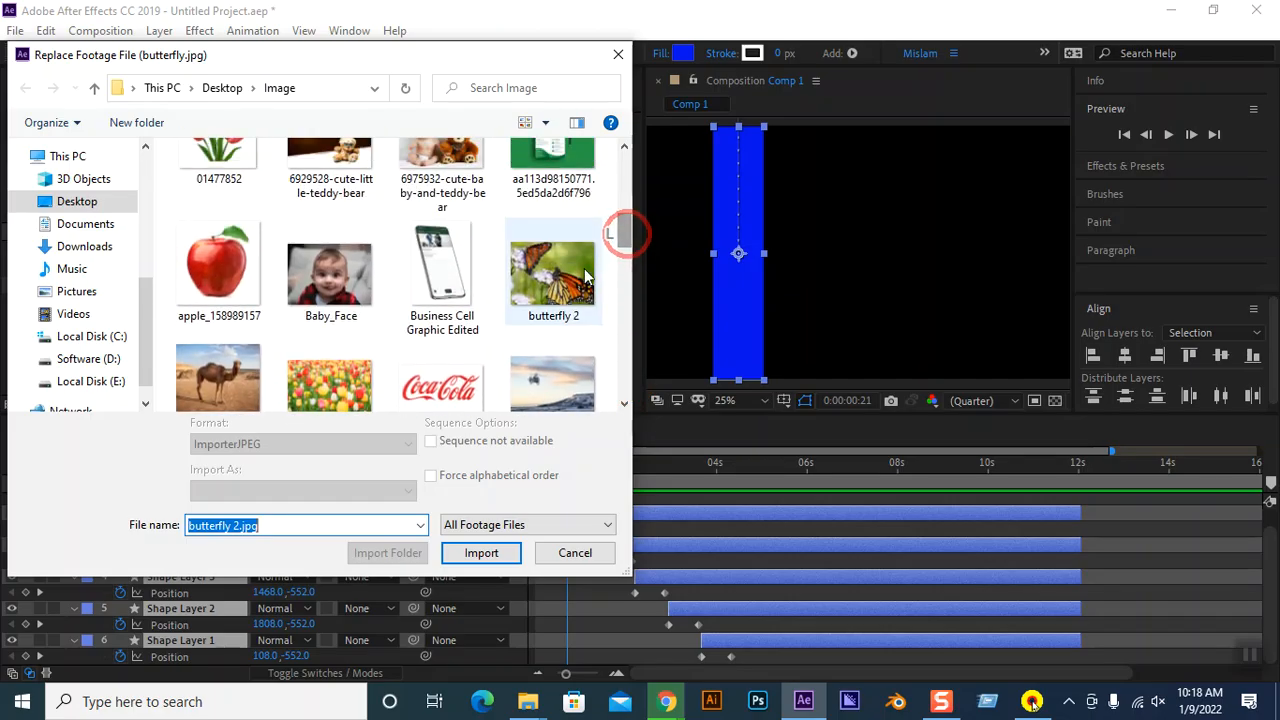
left_click(552, 279)
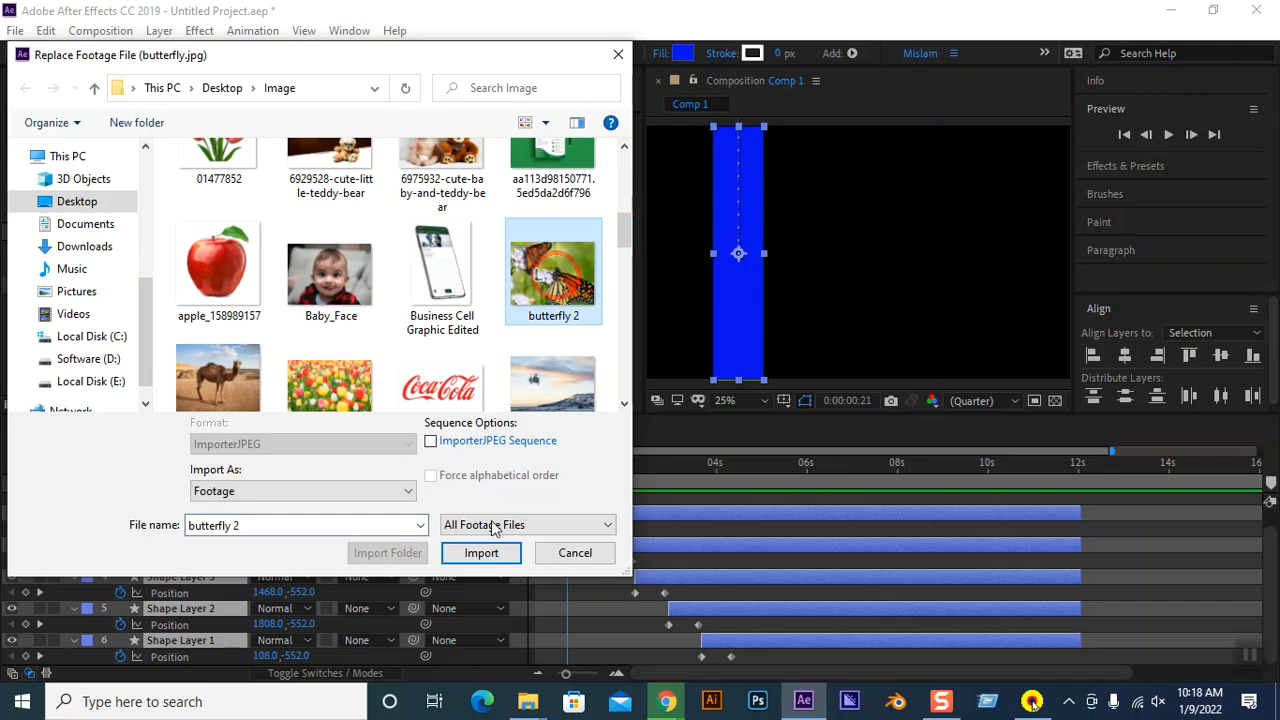
left_click(478, 553)
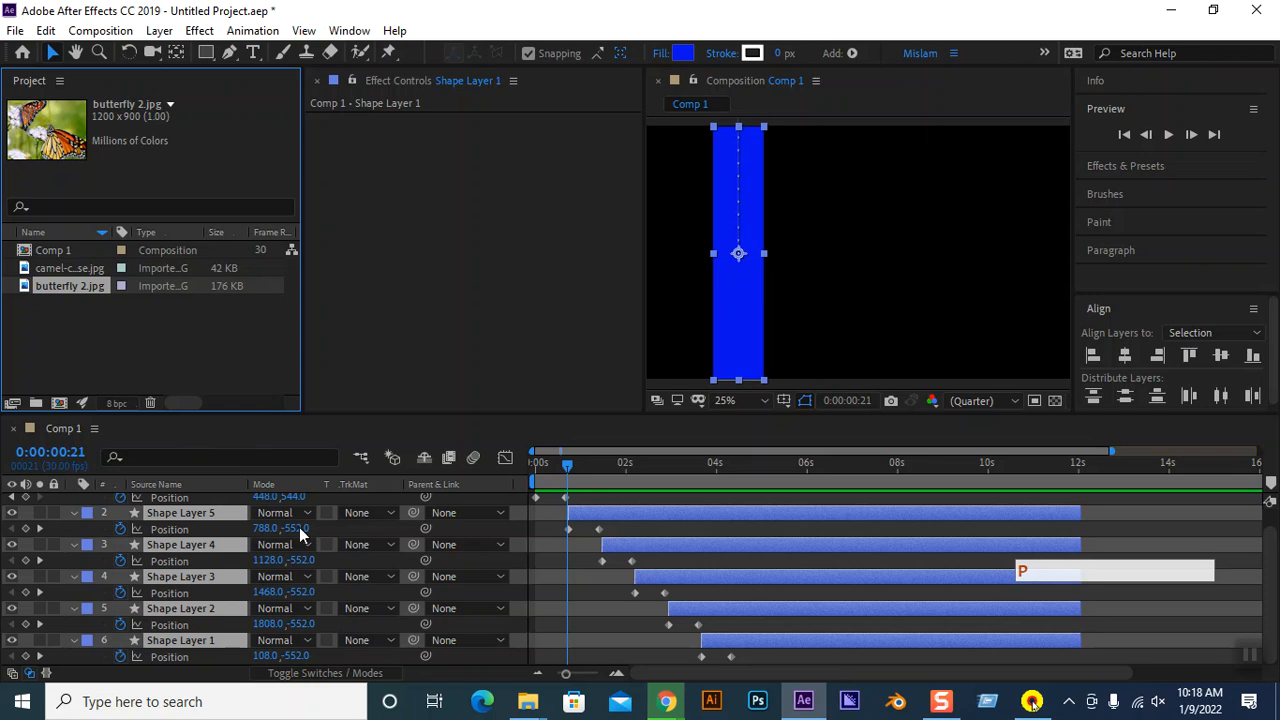
Collapse the properties of the six shape layers in Comp 1 and hide all of these layers.
key("ctrl+a")
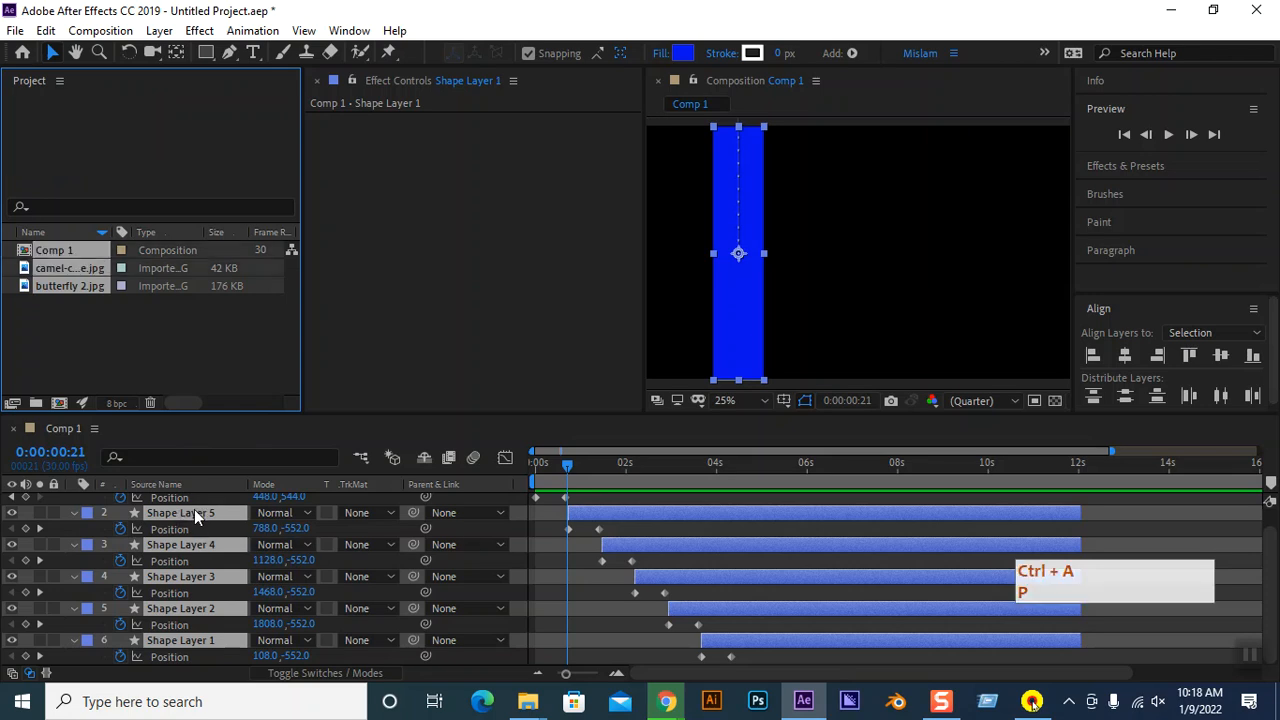
left_click(74, 512)
key("ctrl+a")
key("p")
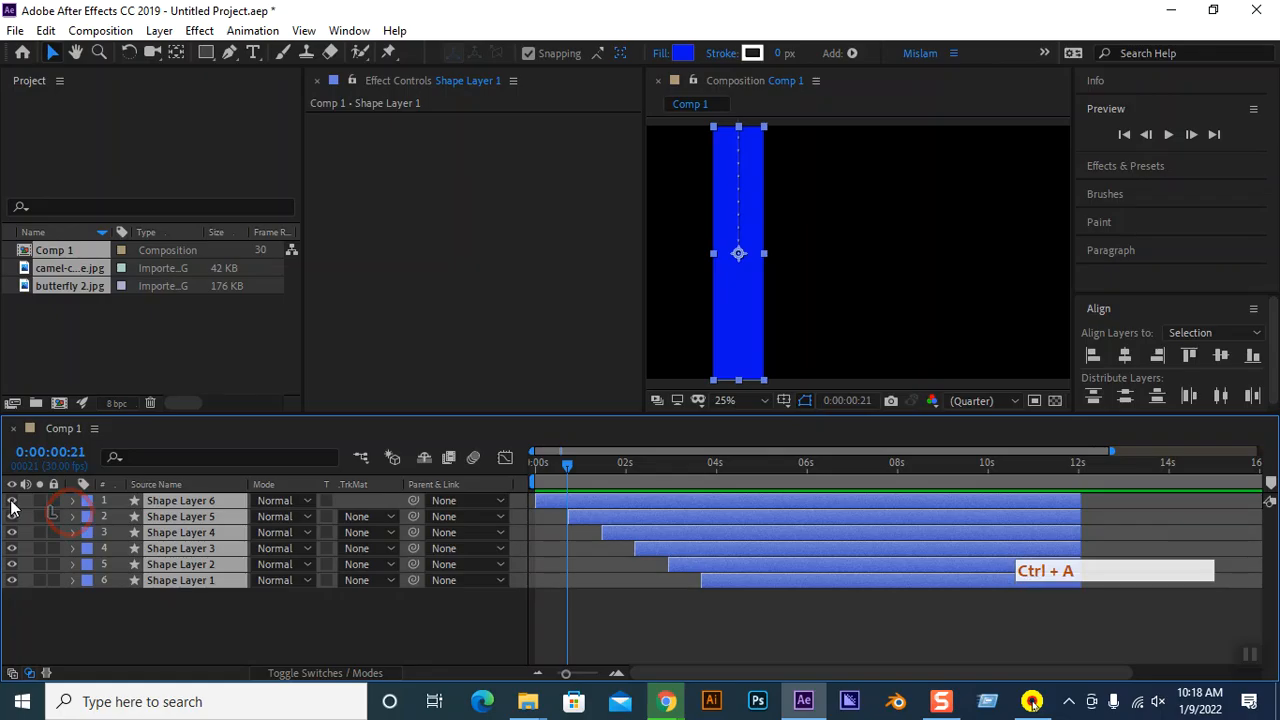
left_click_drag(12, 500, 14, 582)
left_click(107, 621)
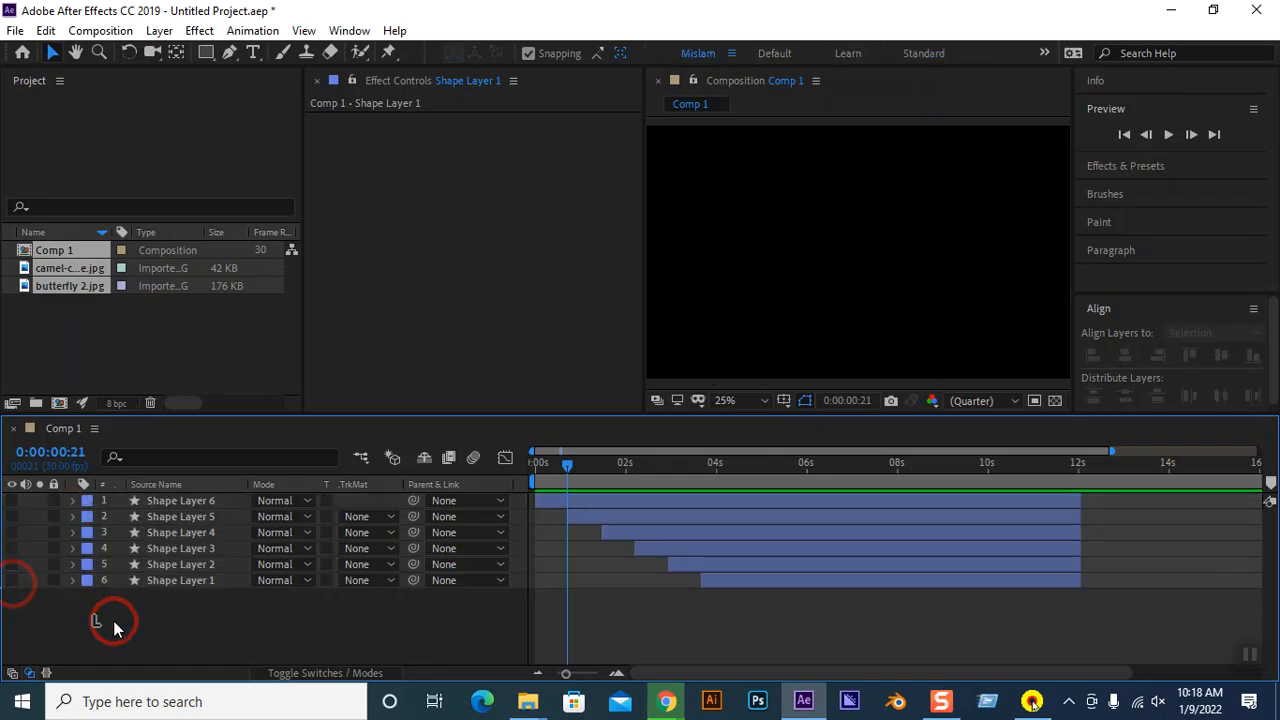
Delete all six shape layers from Comp 1.
left_click_drag(147, 624, 168, 510)
key("Delete")
left_click(175, 540)
Add butterfly 2.jpg to Comp 1 as a layer and clear the selection in the project items.
left_click(47, 313)
left_click_drag(71, 288, 95, 522)
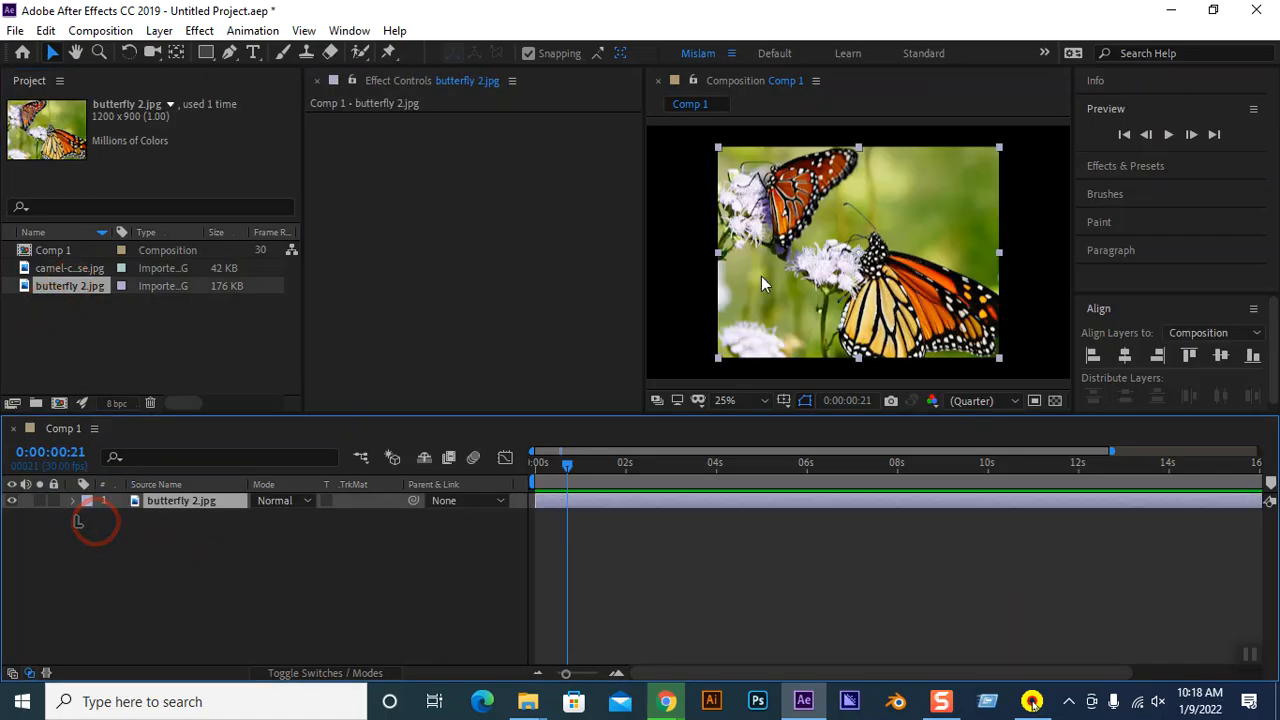
left_click(101, 318)
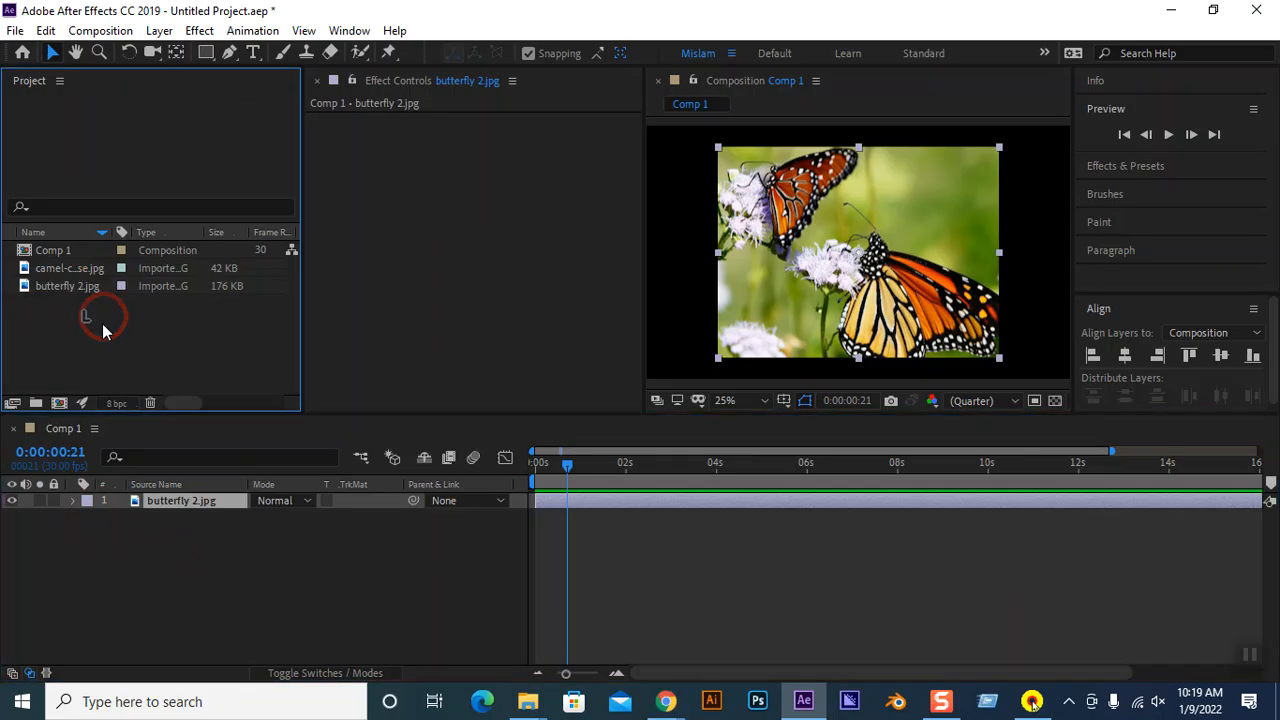
Import the video black ink transition last from the Downloads folder into the project as footage.
double_click(103, 328)
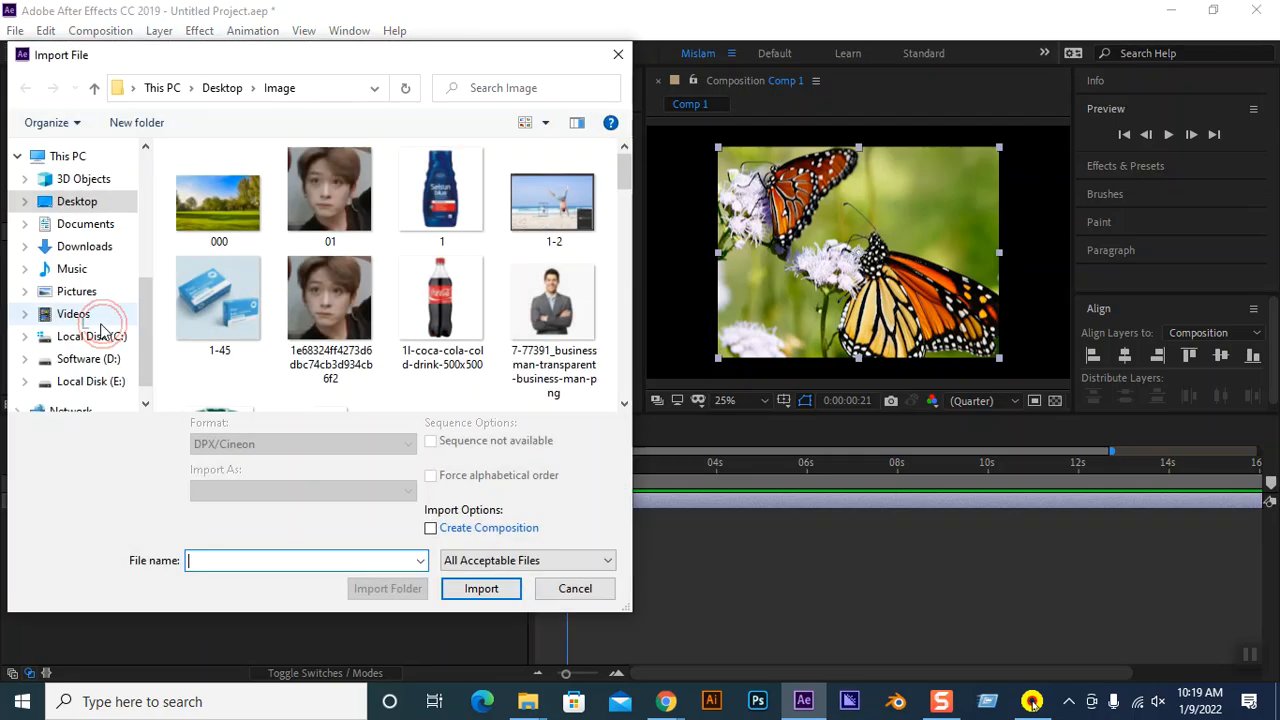
left_click(84, 246)
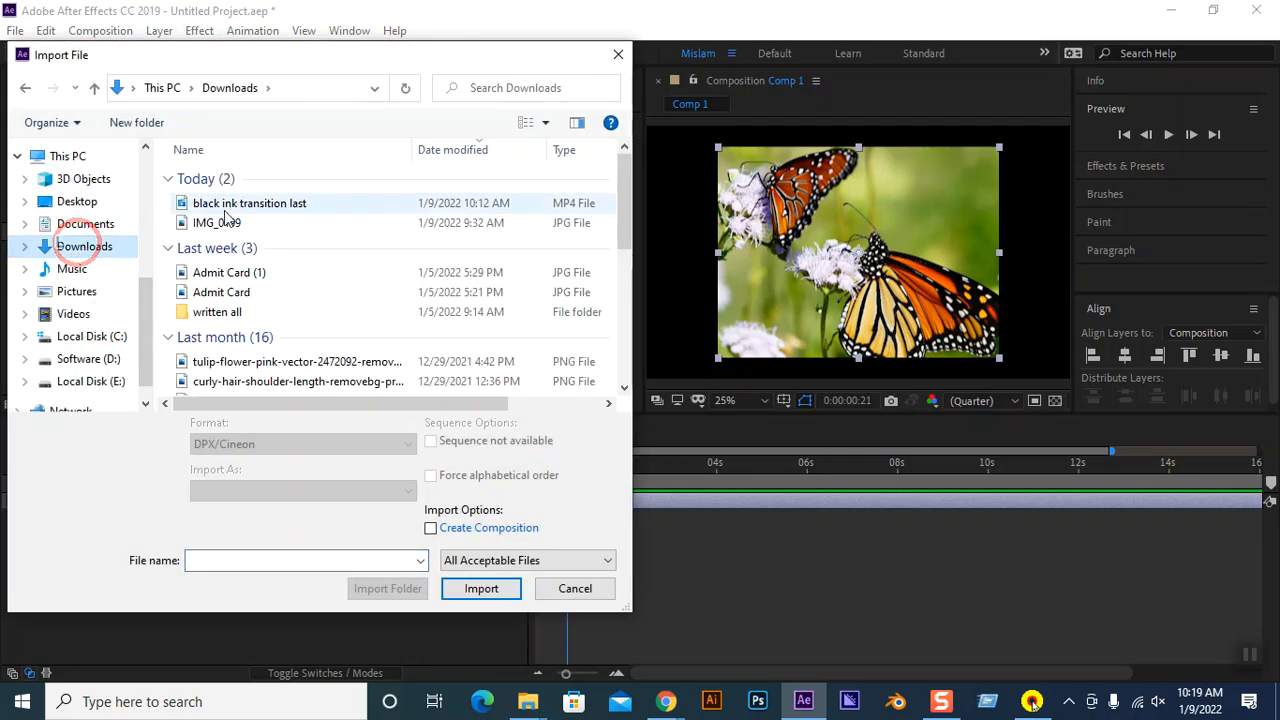
left_click(232, 205)
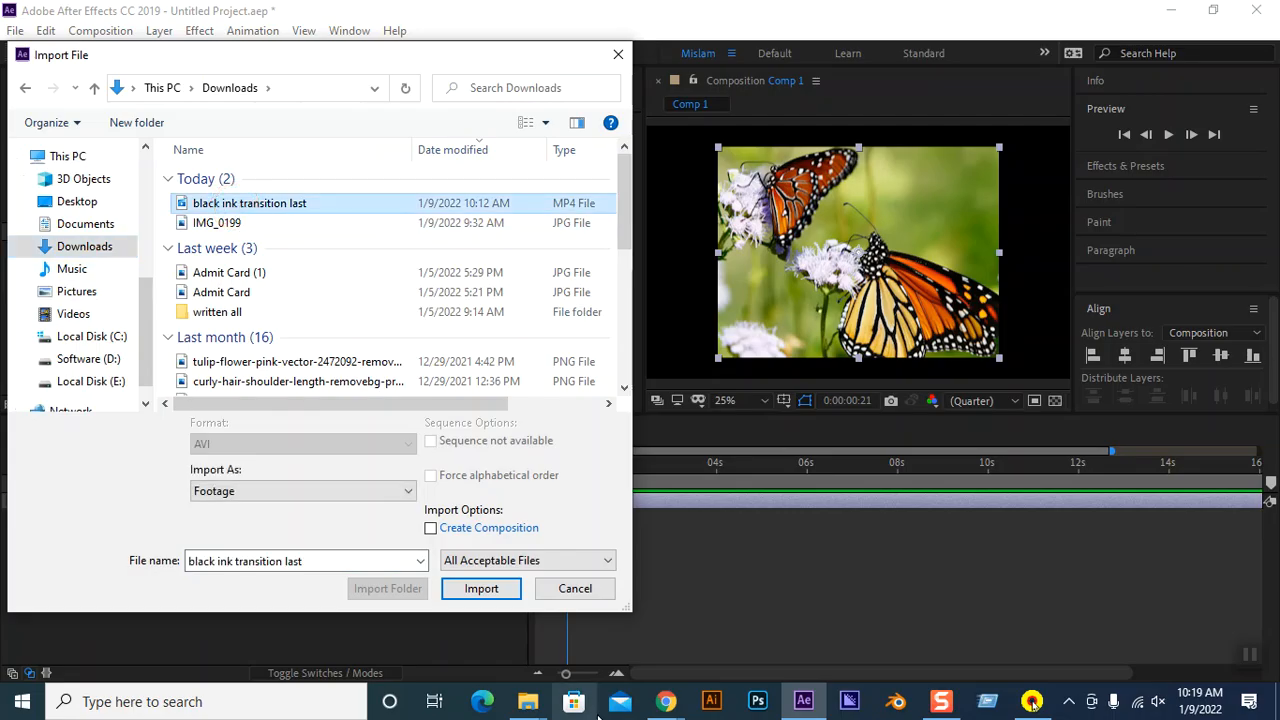
mouse_move(664, 702)
left_click(612, 626)
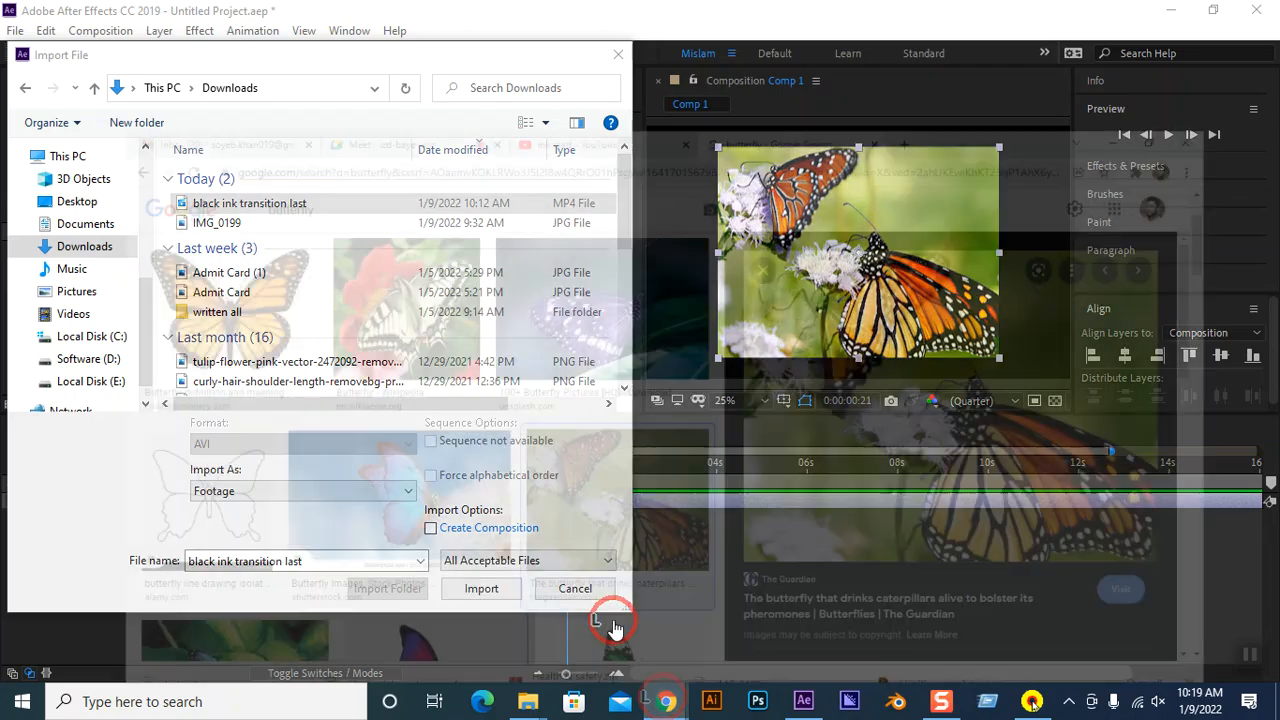
left_click(666, 702)
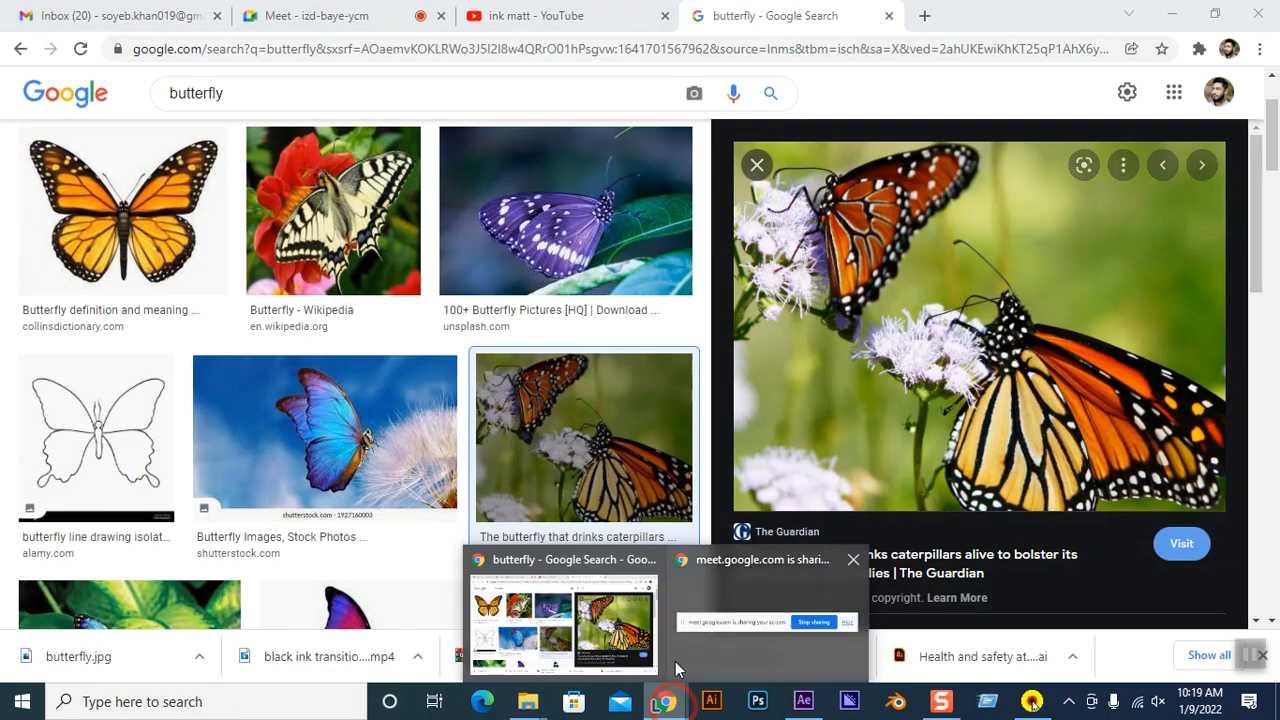
left_click(803, 701)
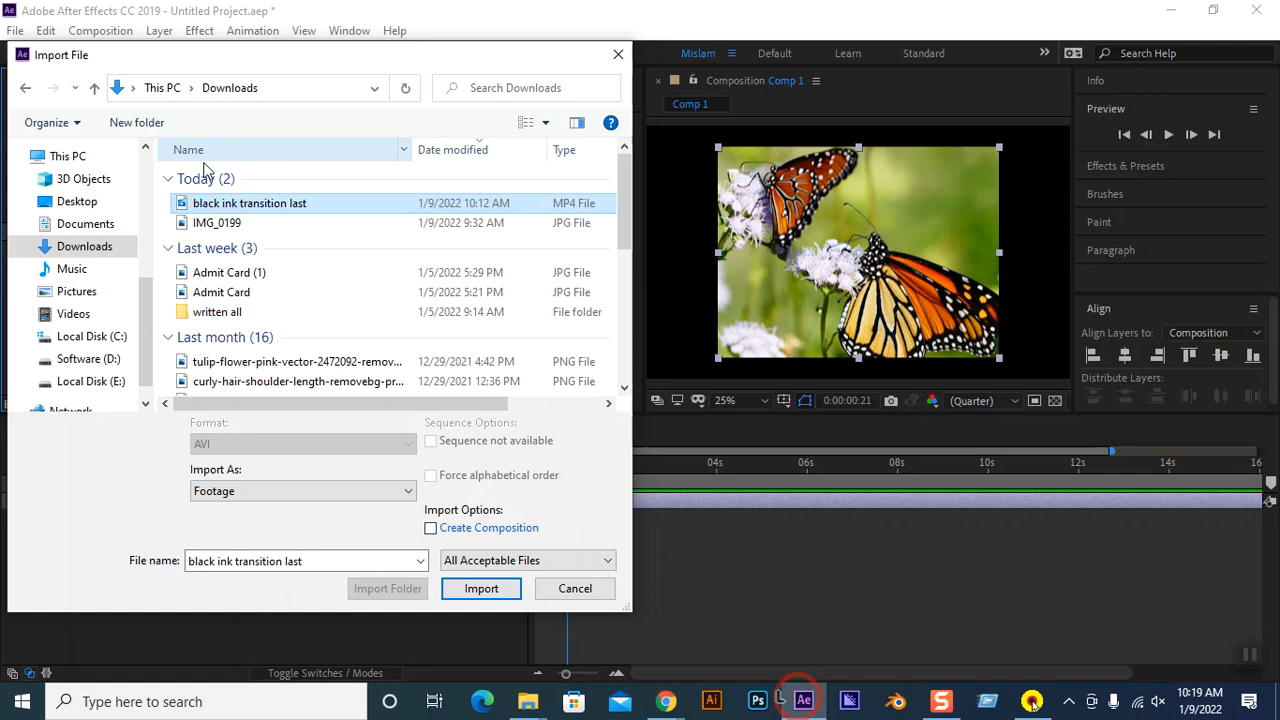
left_click(481, 588)
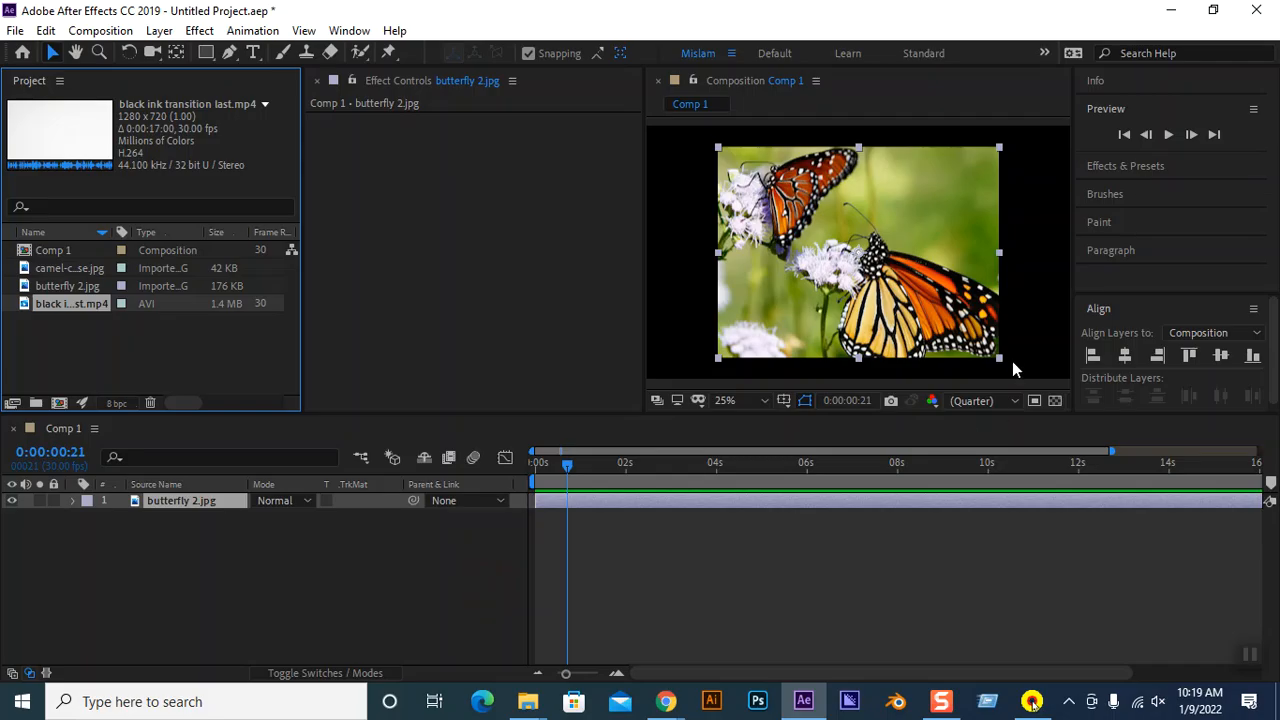
Enlarge the butterfly 2.jpg layer in Comp 1 to fill the frame's height and clear the layer selection.
left_click_drag(1001, 359, 1034, 381)
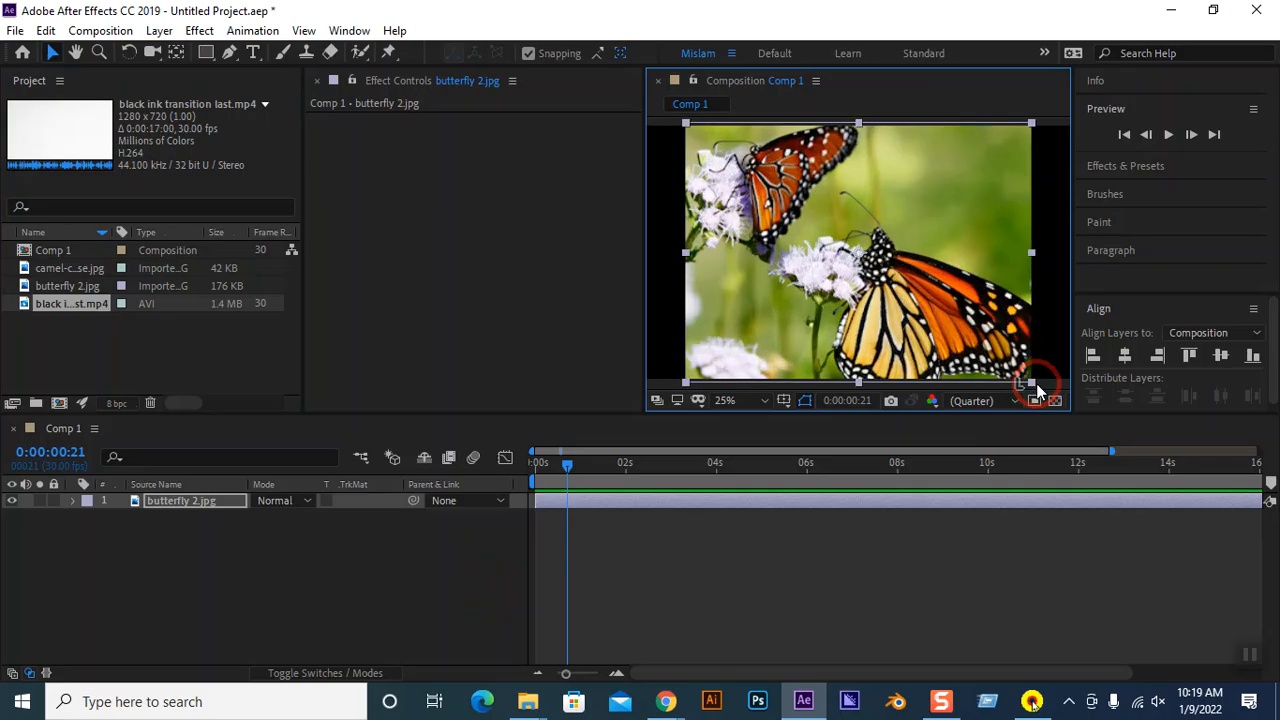
left_click(215, 597)
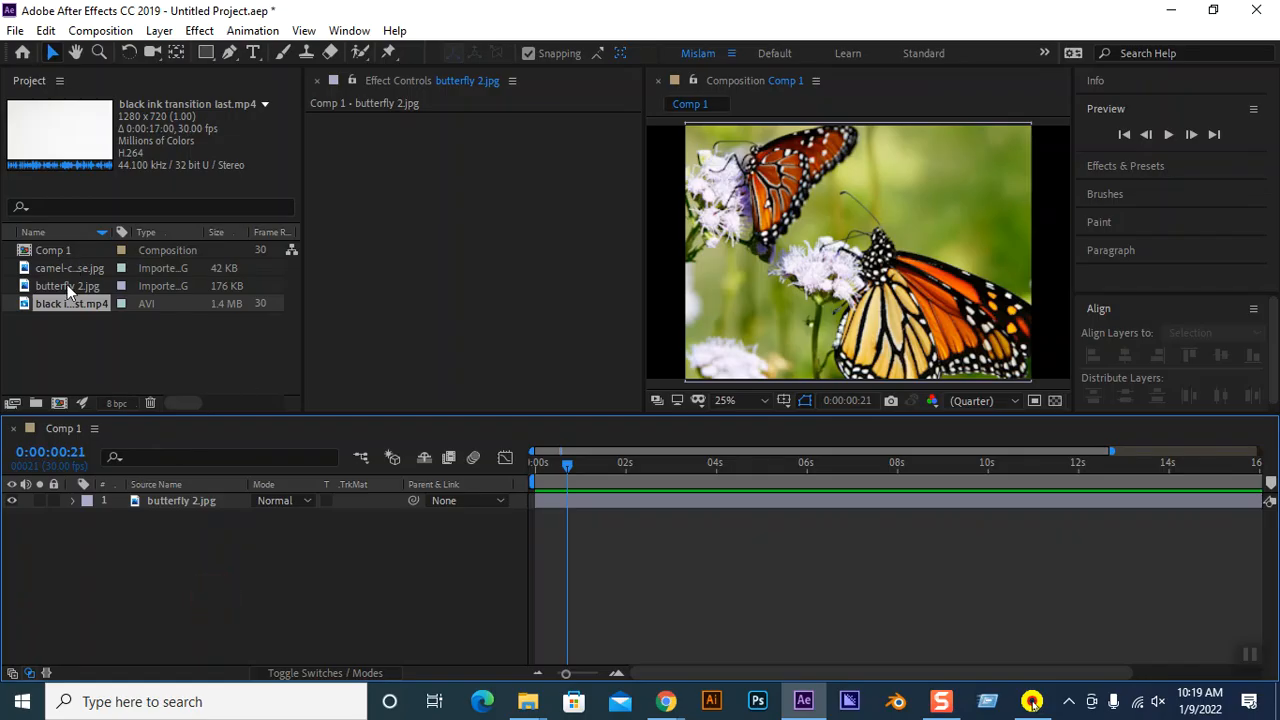
left_click(70, 320)
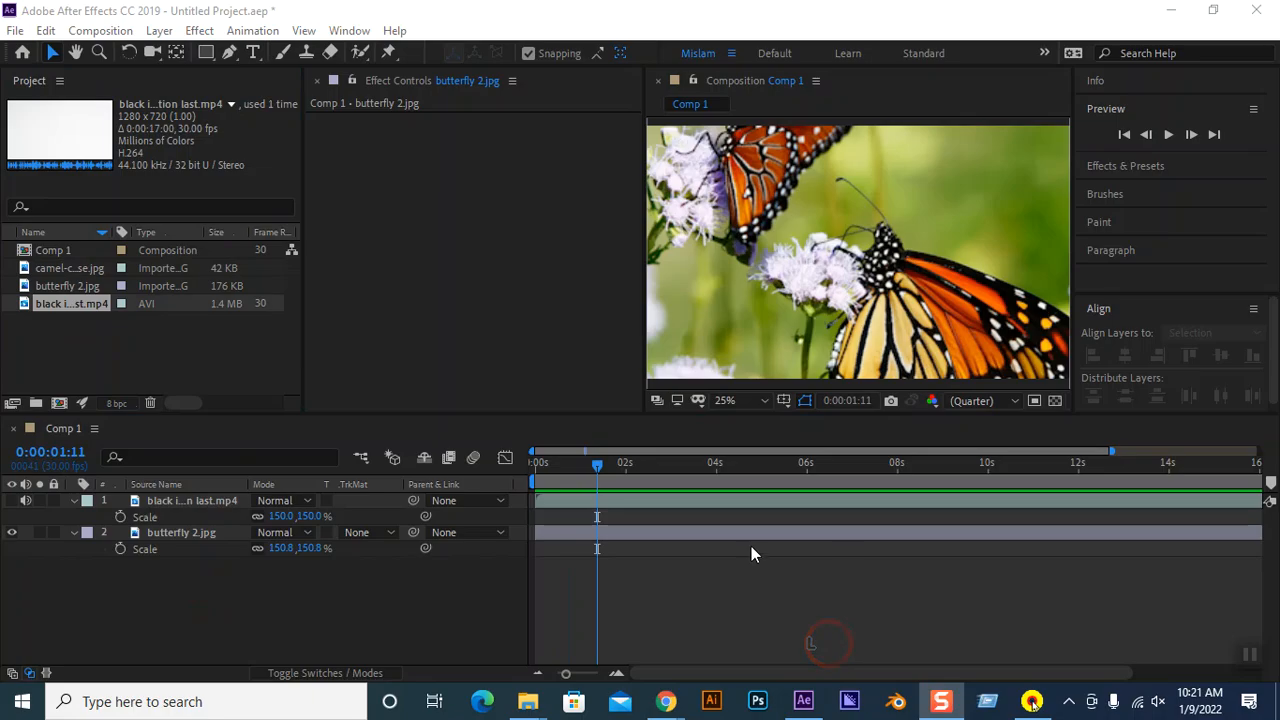
Make the black ink transition layer visible and solo the butterfly and ink layers in turn to compare them, leaving neither soloed.
left_click(181, 534)
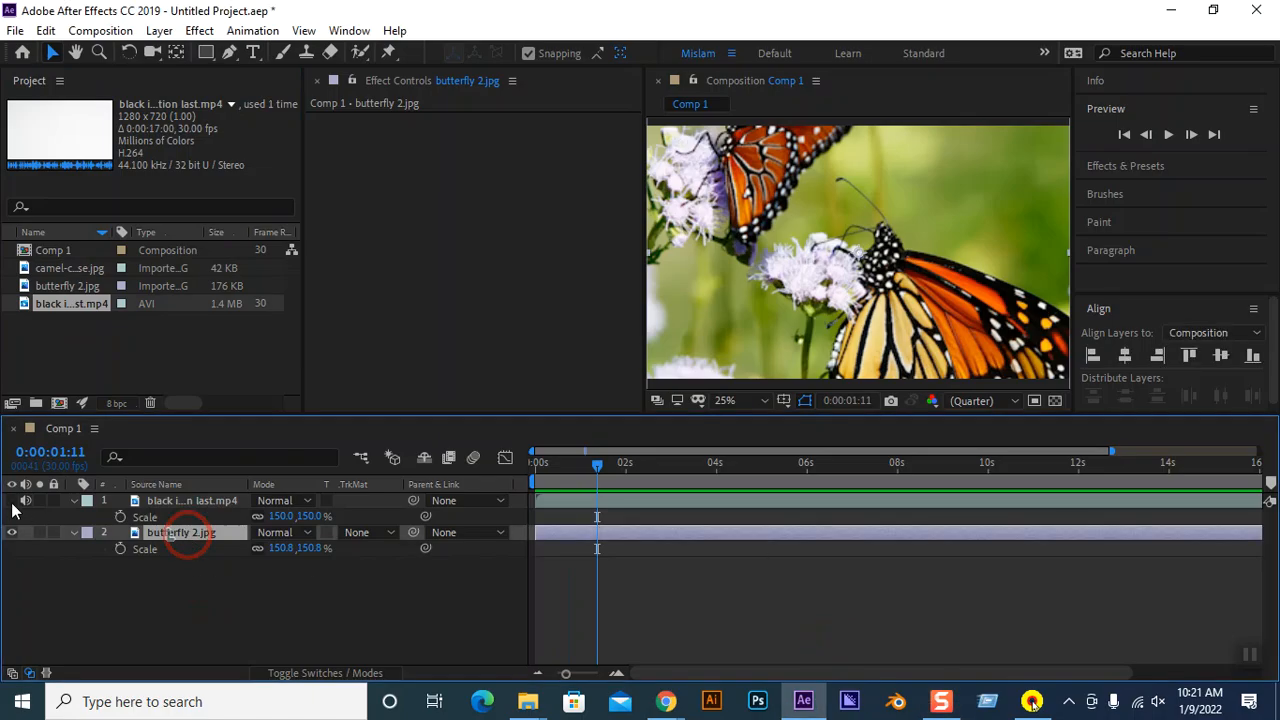
left_click(12, 502)
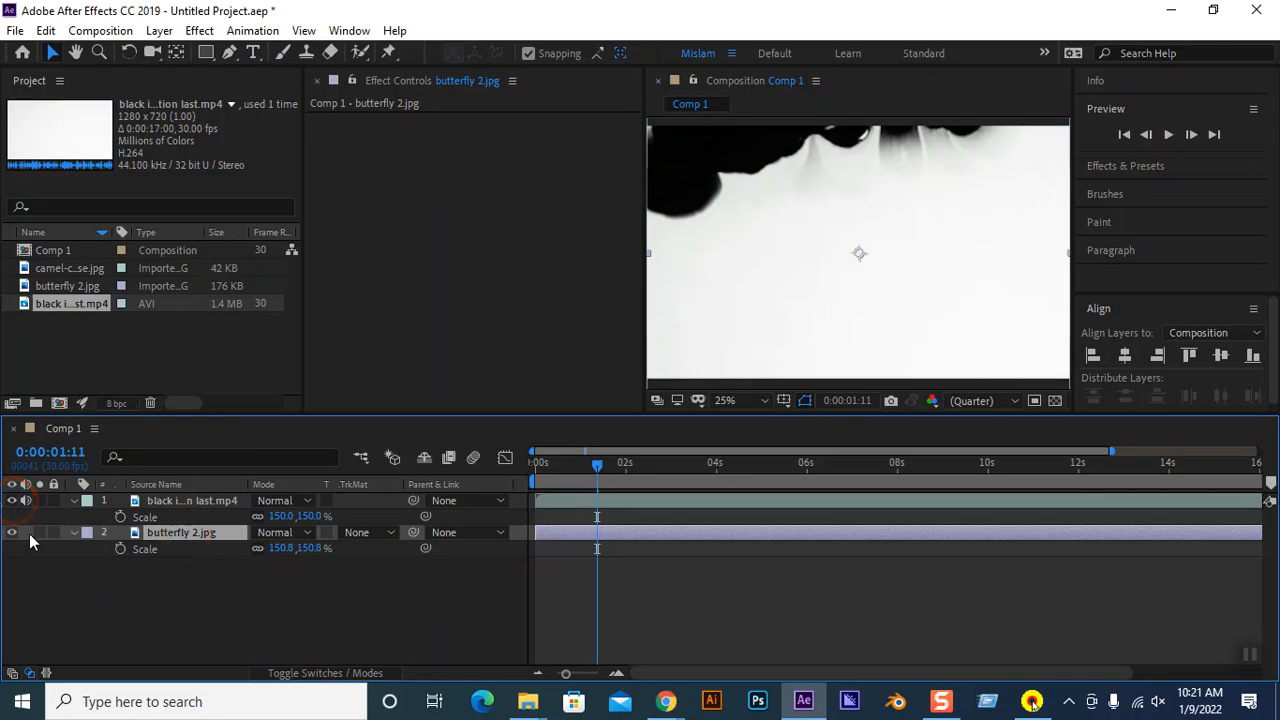
left_click(40, 532)
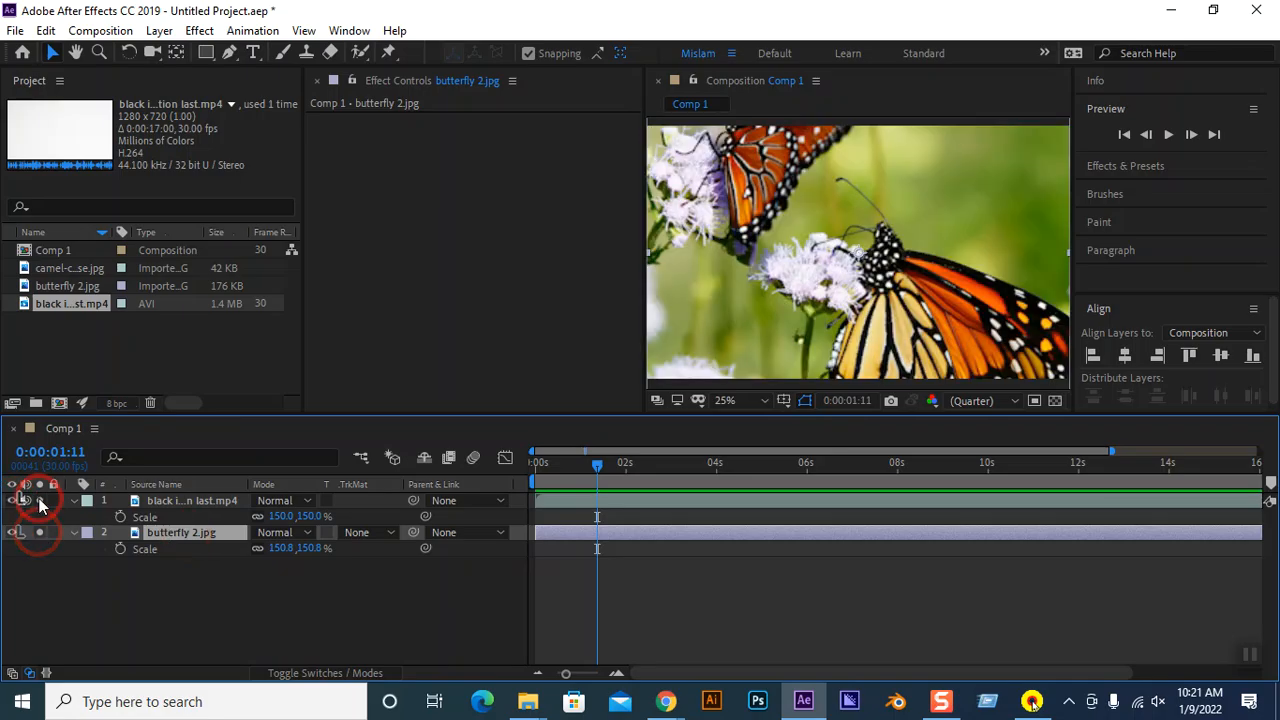
left_click(40, 501)
left_click(40, 532)
left_click(40, 501)
left_click(251, 595)
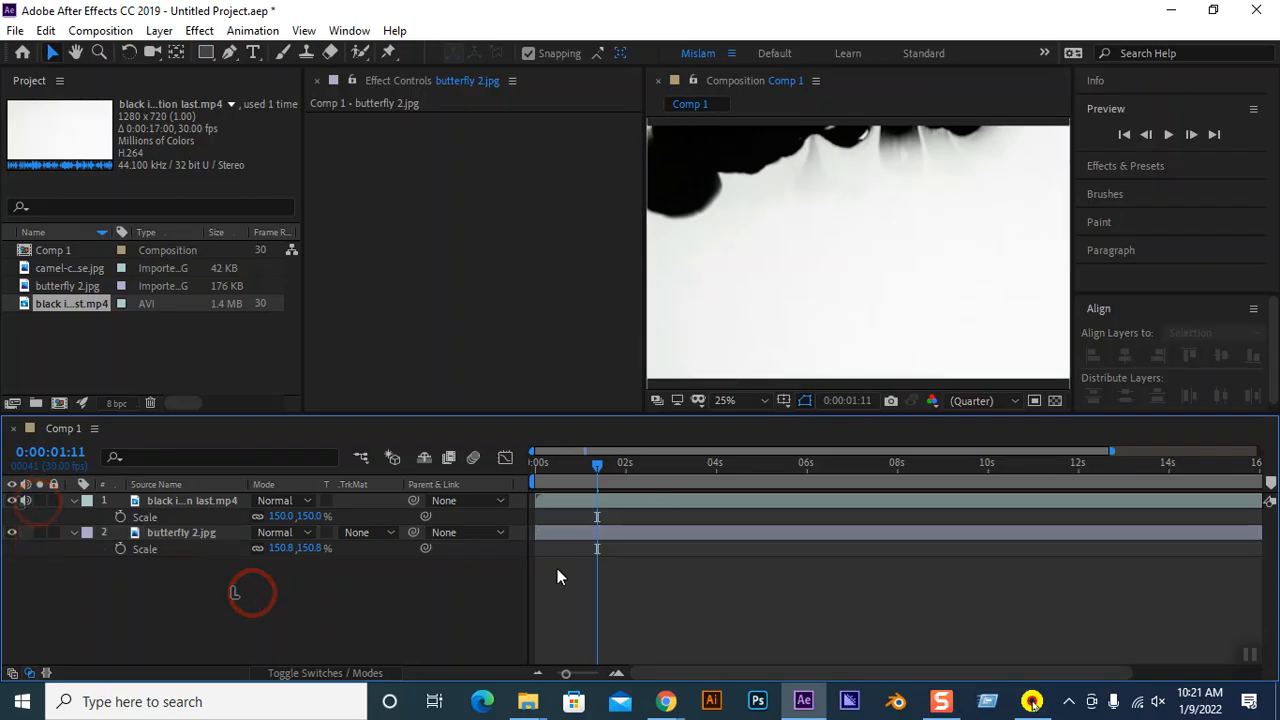
Return to the start of Comp 1 and set the butterfly 2.jpg layer's track matte to Luma Matte "black ink transition last.mp4".
left_click_drag(597, 463, 530, 473)
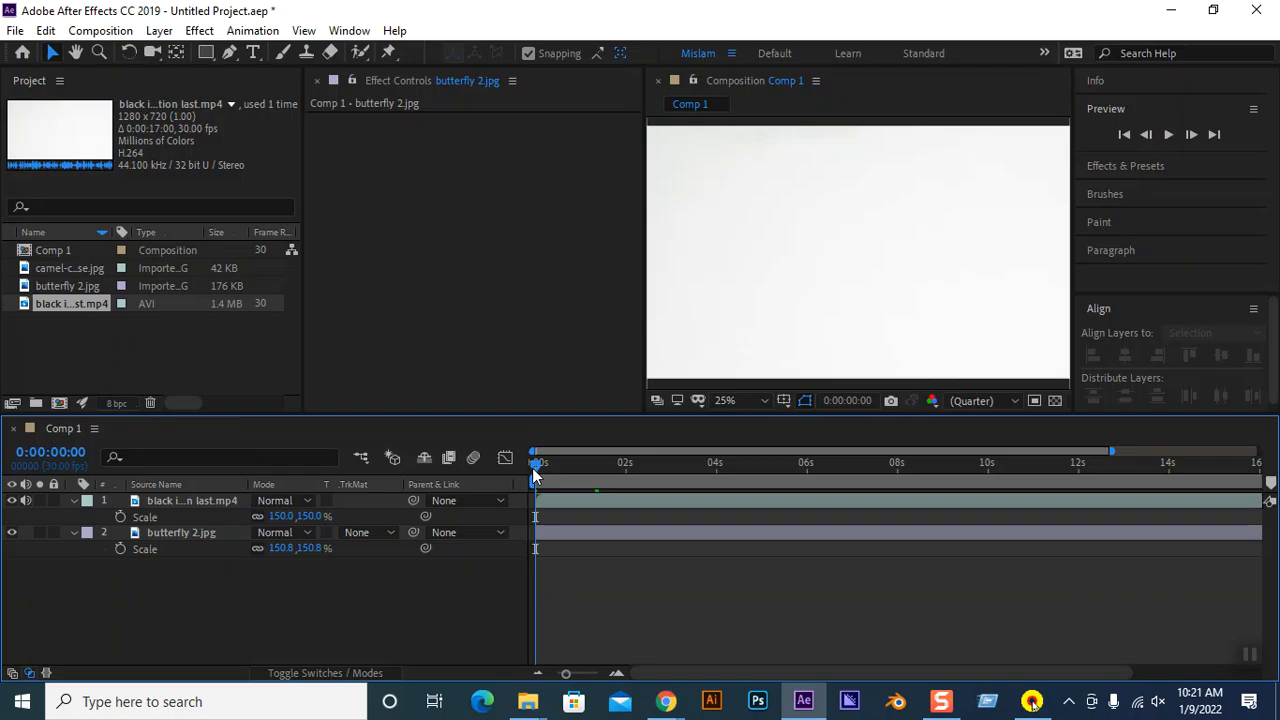
left_click(185, 536)
left_click(213, 501)
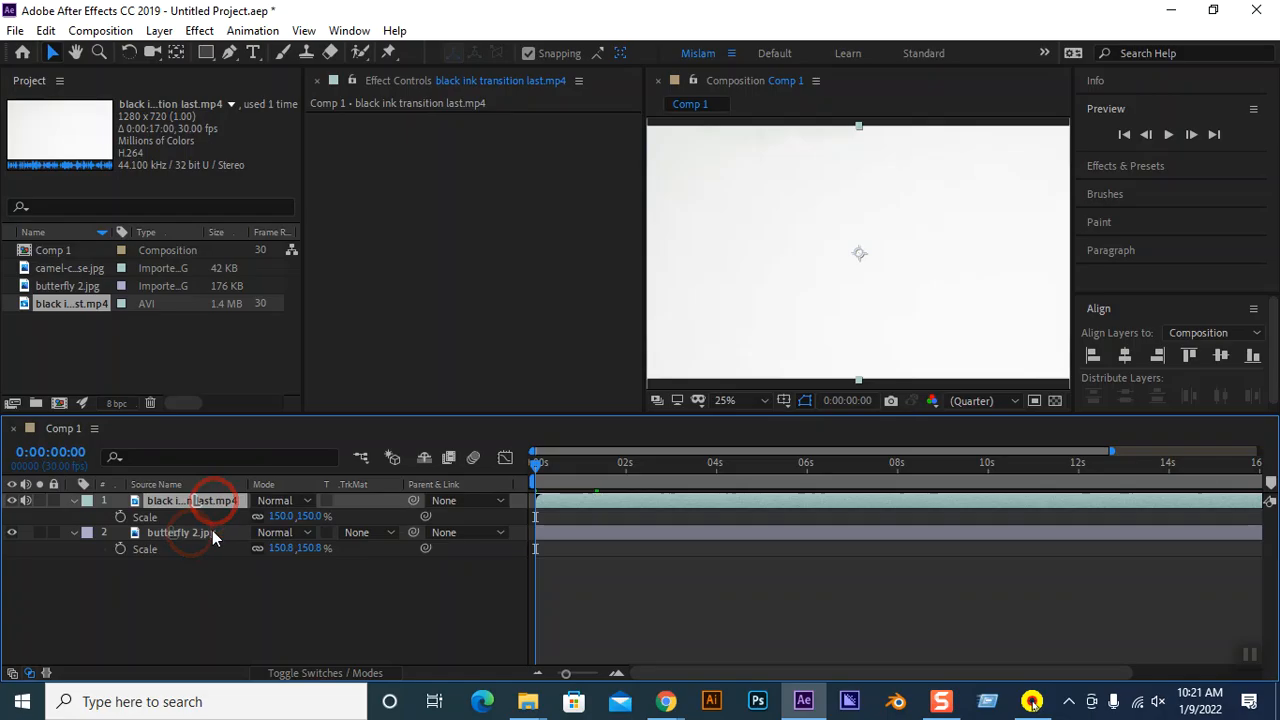
left_click(212, 536)
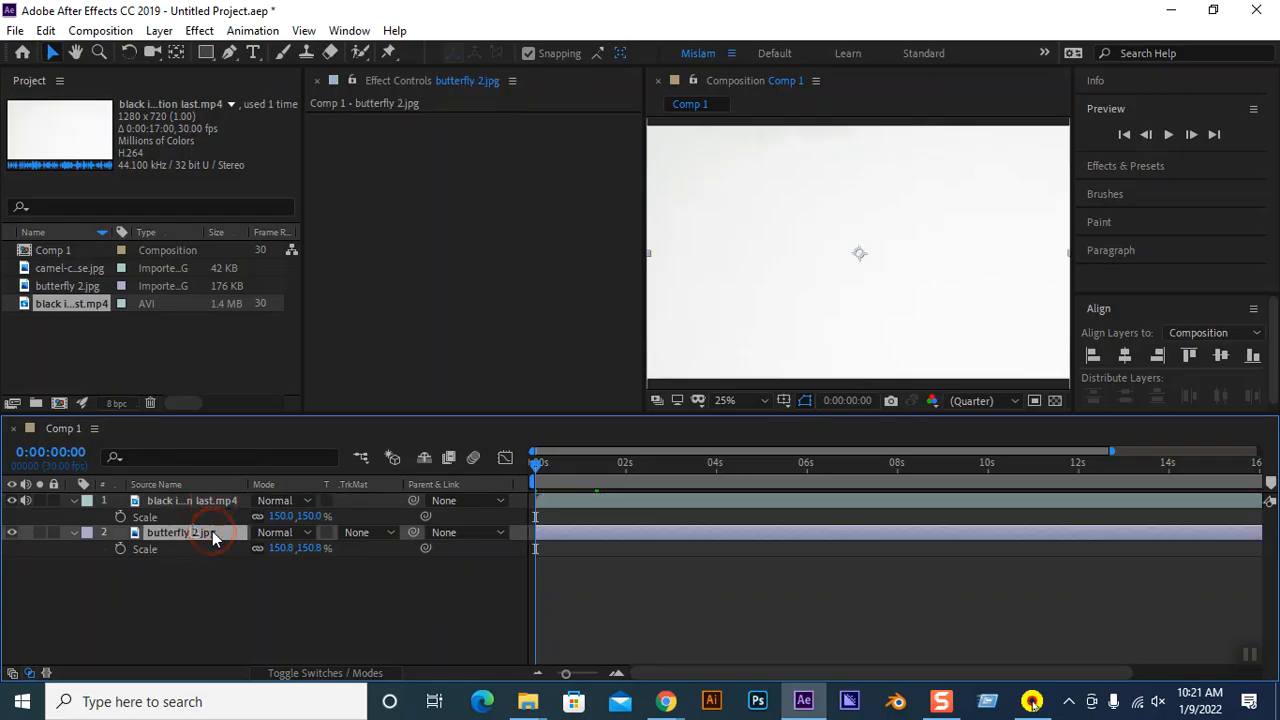
left_click(374, 533)
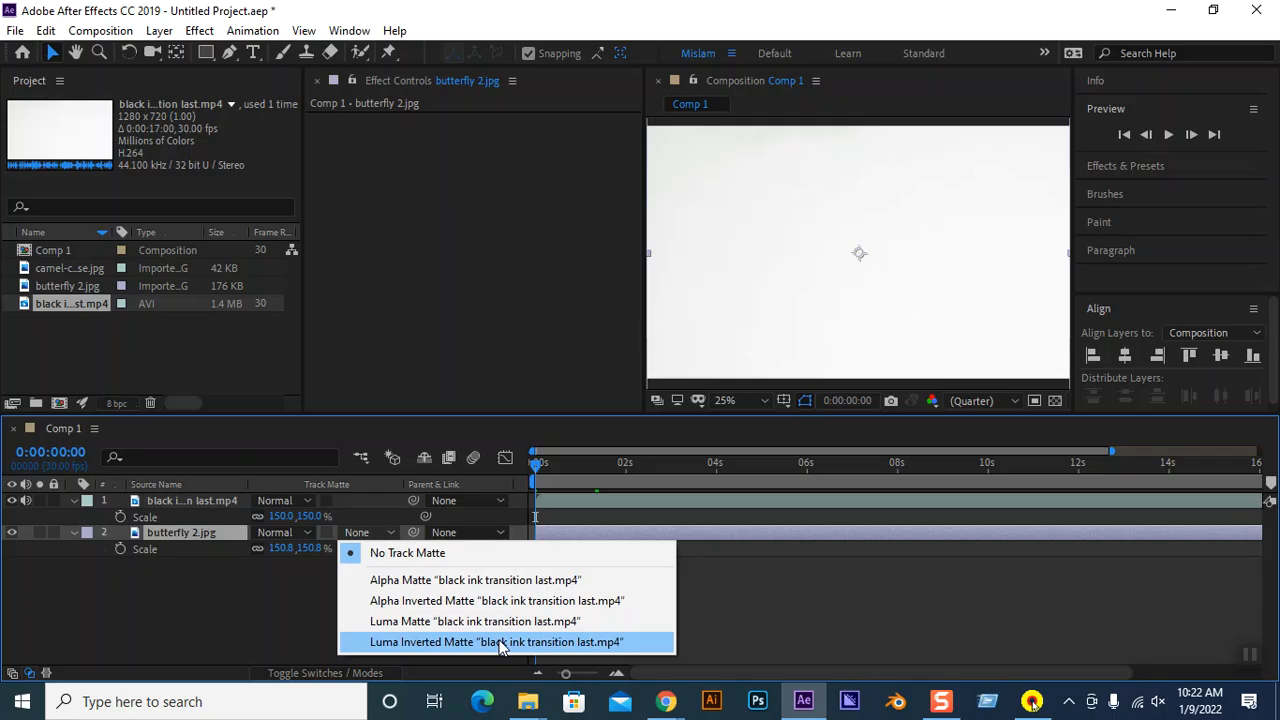
left_click(436, 621)
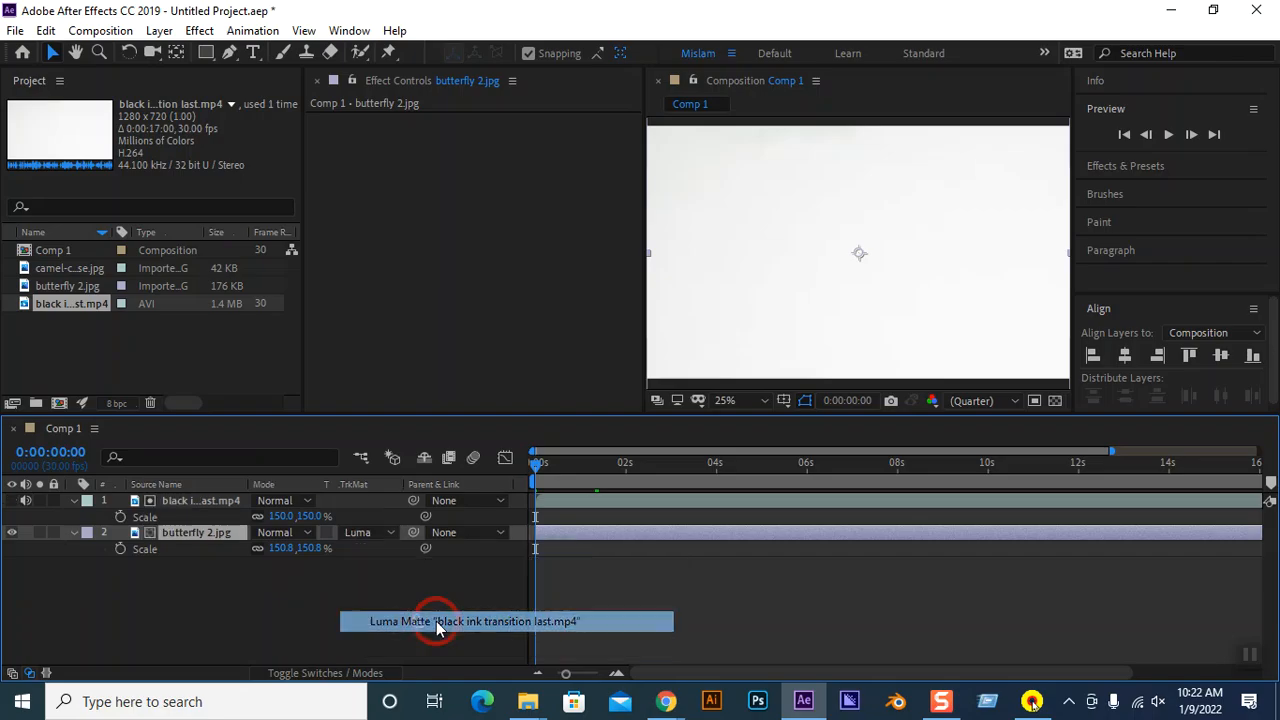
Play the luma matte transition from 0:00:00:00, stop it, and return the current time to the start.
left_click(540, 464)
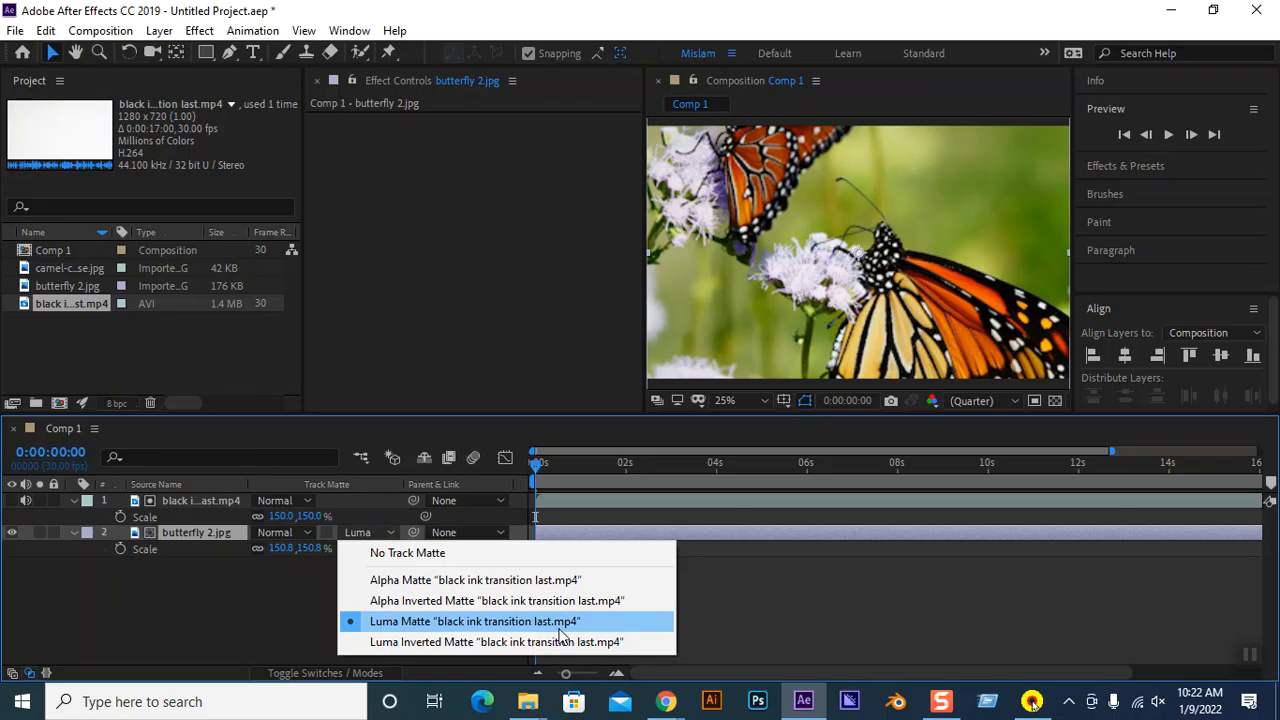
left_click(533, 466)
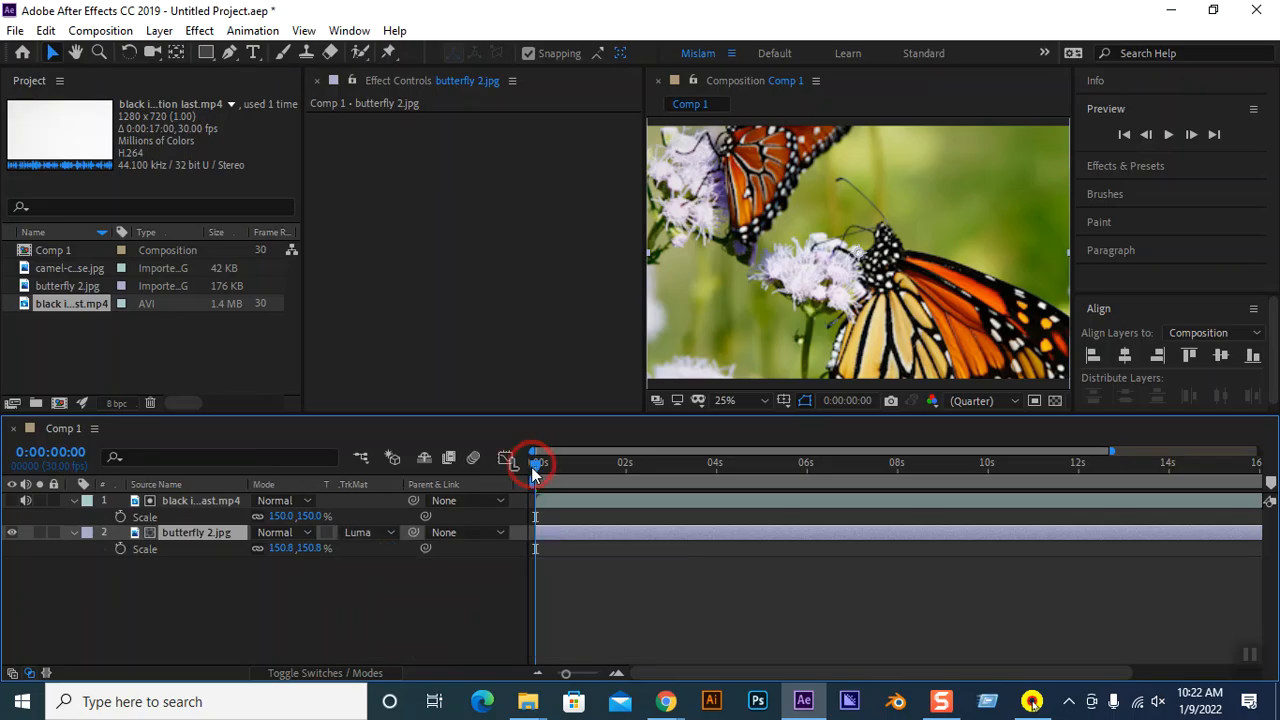
key("space")
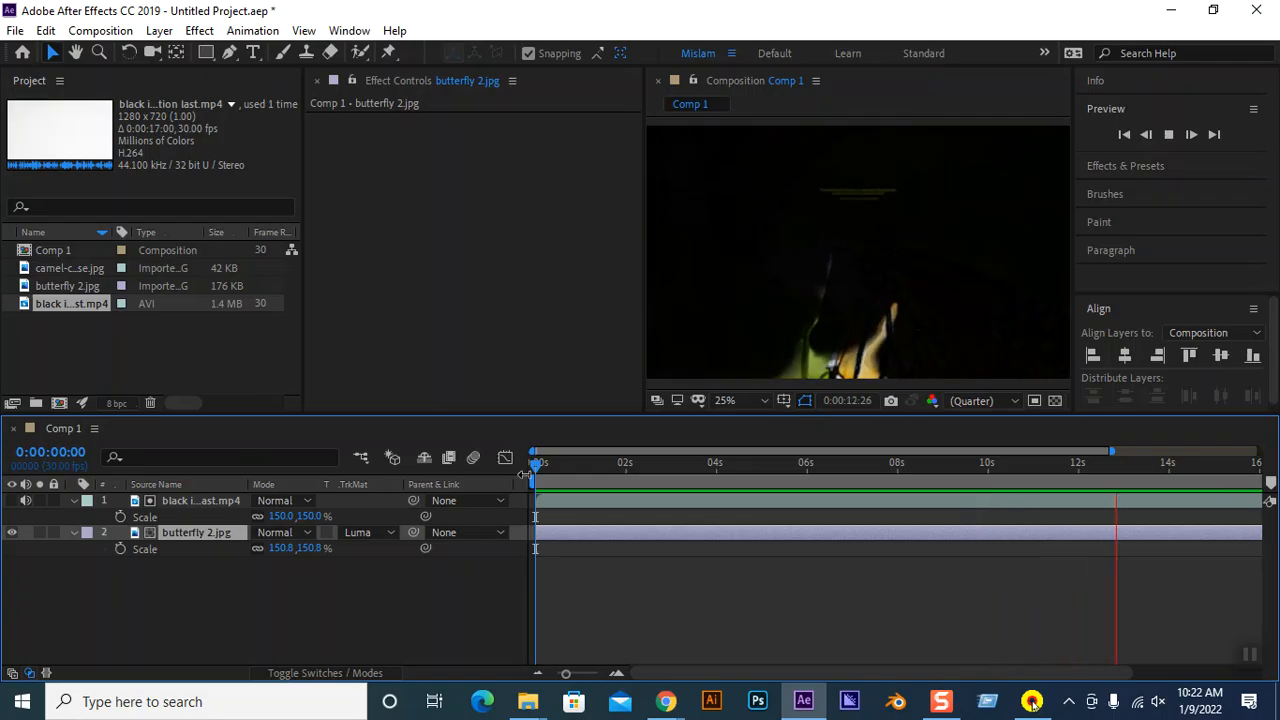
key("space")
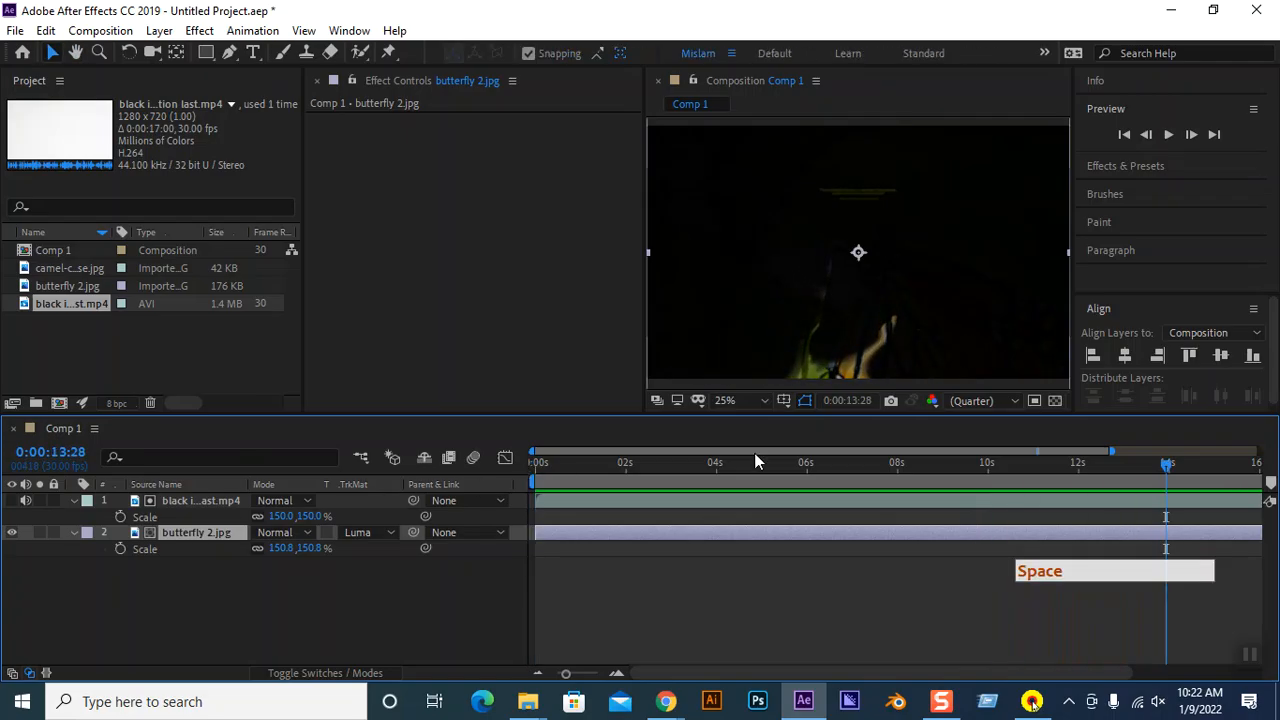
left_click_drag(1166, 466, 481, 469)
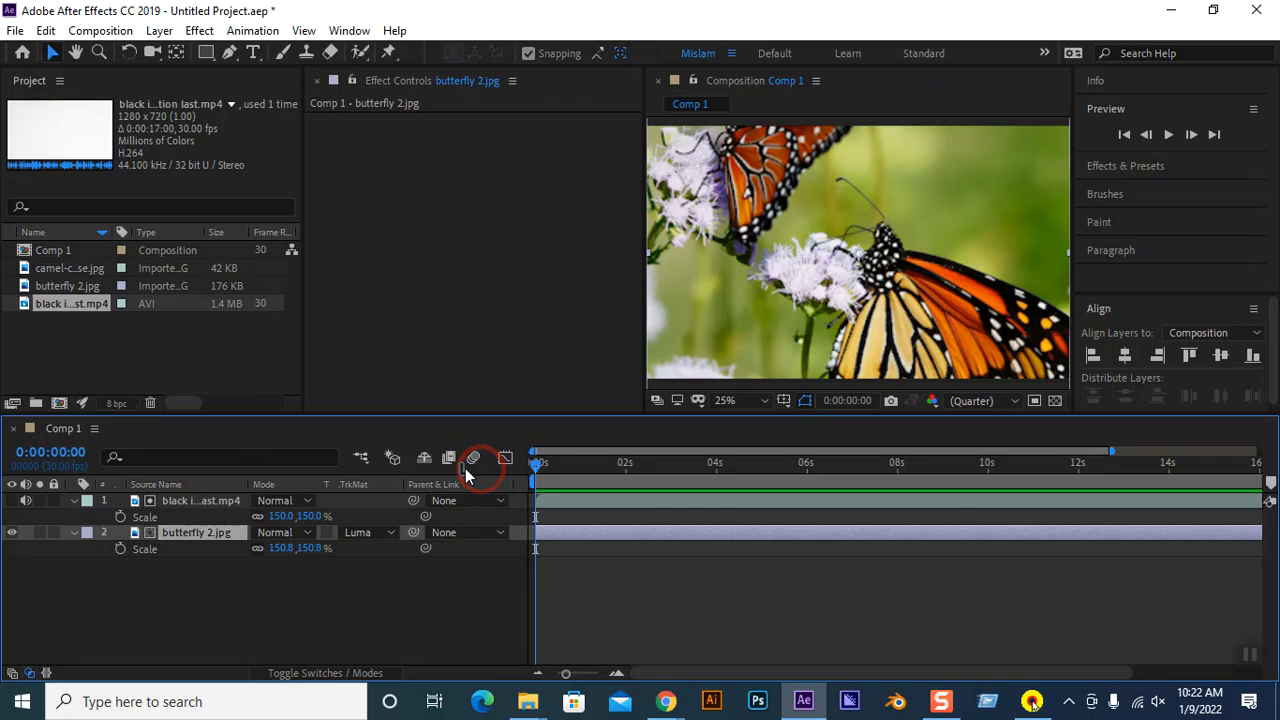
Remove the track matte from butterfly 2.jpg, show the ink video layer, and scrub its footage to 0:00:04:05.
left_click(358, 533)
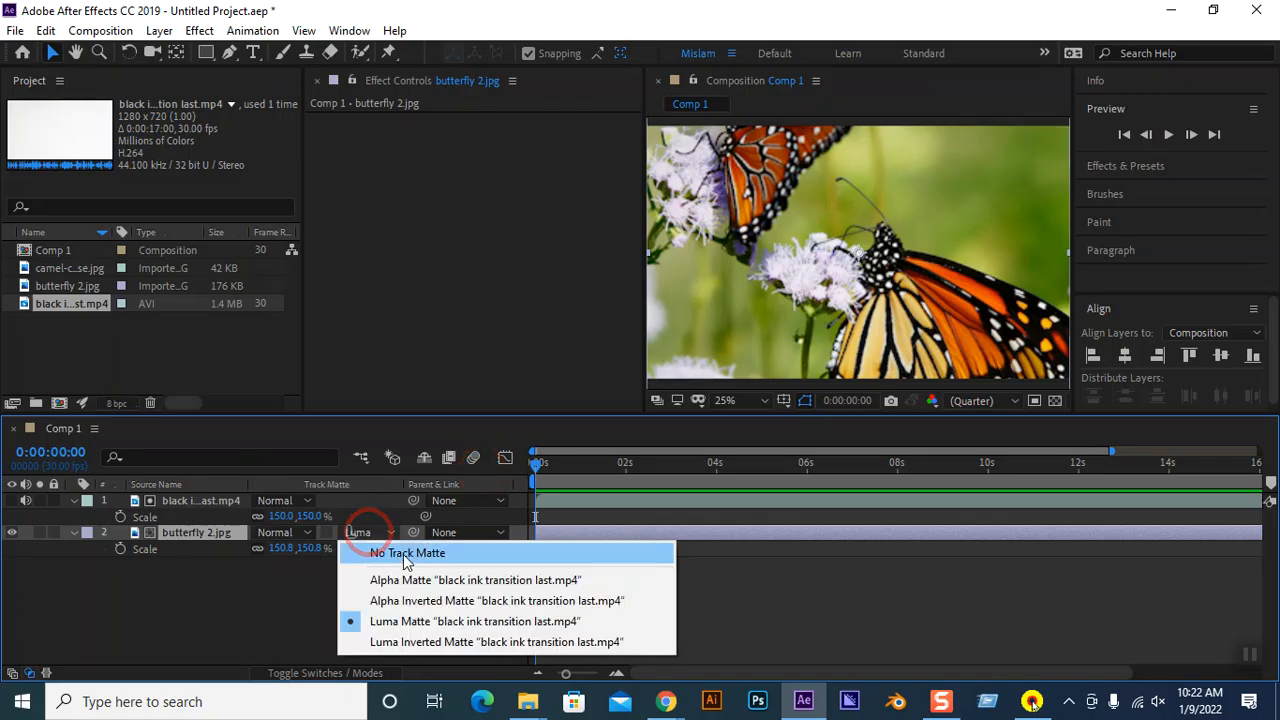
left_click(405, 556)
left_click(13, 500)
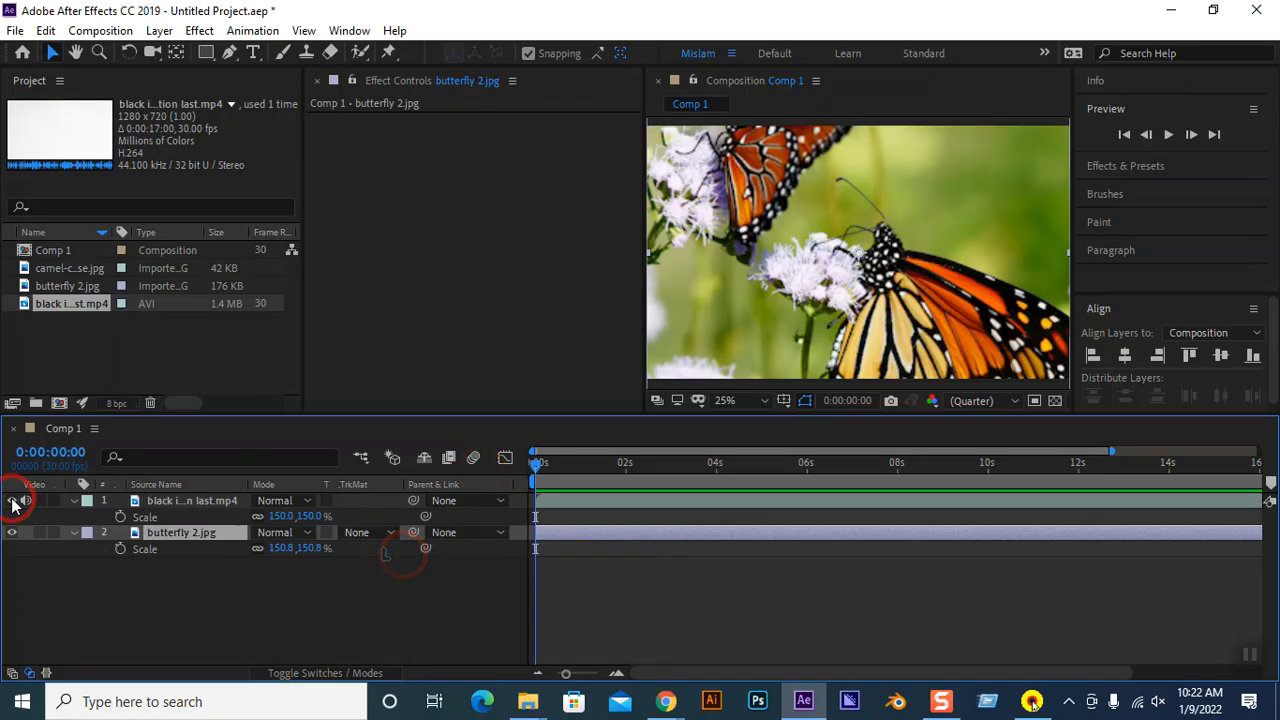
left_click_drag(535, 473, 725, 470)
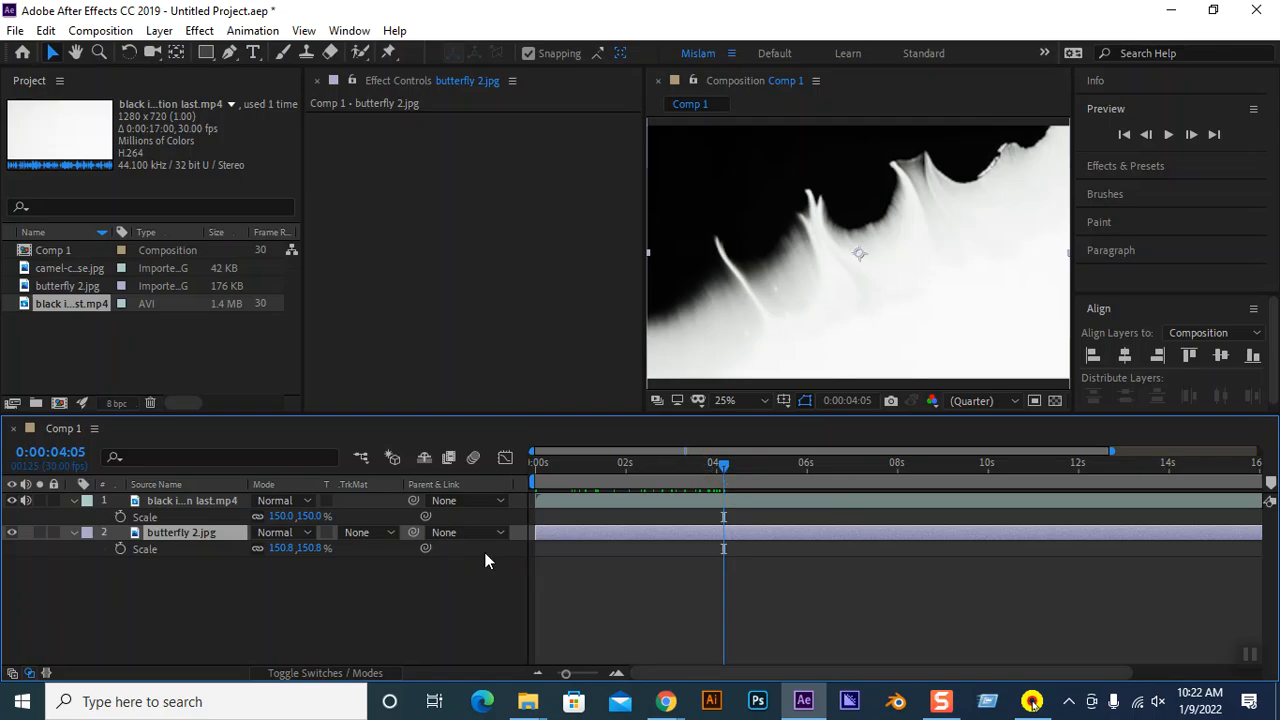
Reapply the ink video as Luma Matte to butterfly 2.jpg and scrub back to 0:00:02:23 to check the reveal.
left_click(357, 532)
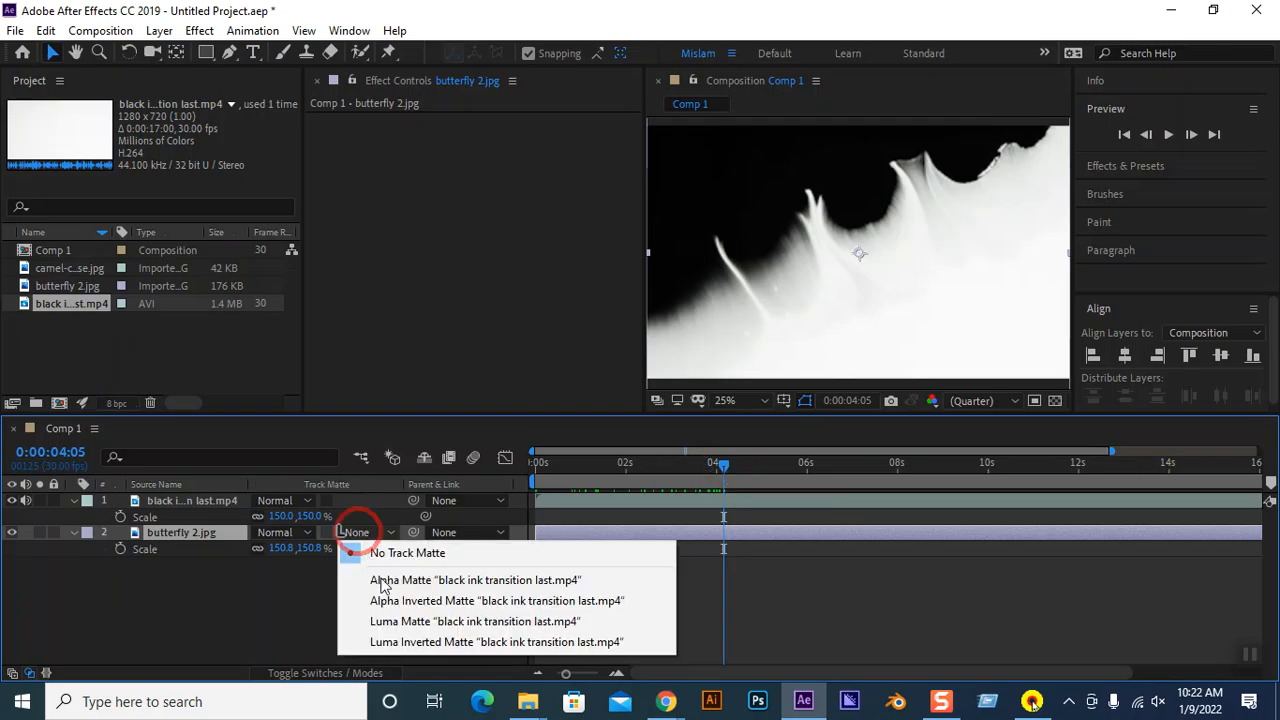
left_click(424, 624)
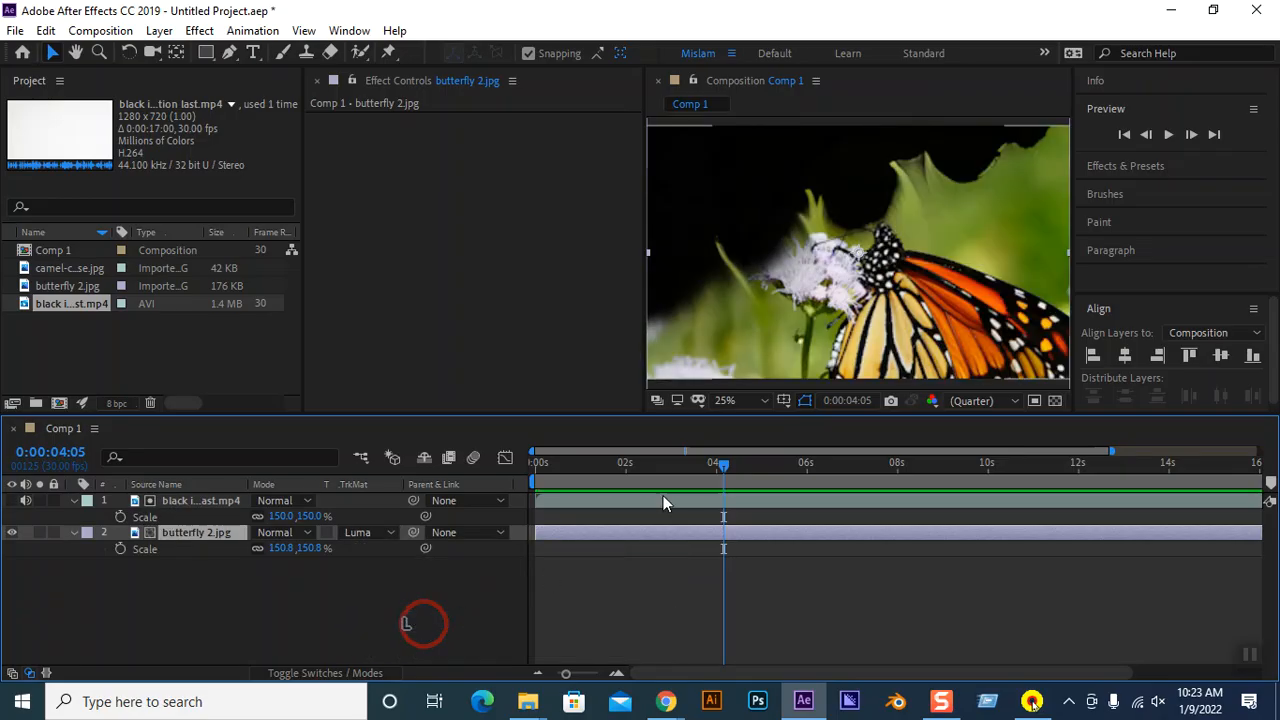
left_click(720, 461)
left_click_drag(719, 460, 660, 470)
Switch the butterfly 2.jpg track matte to Luma Inverted Matte and play the transition from the start of Comp 1.
left_click(390, 532)
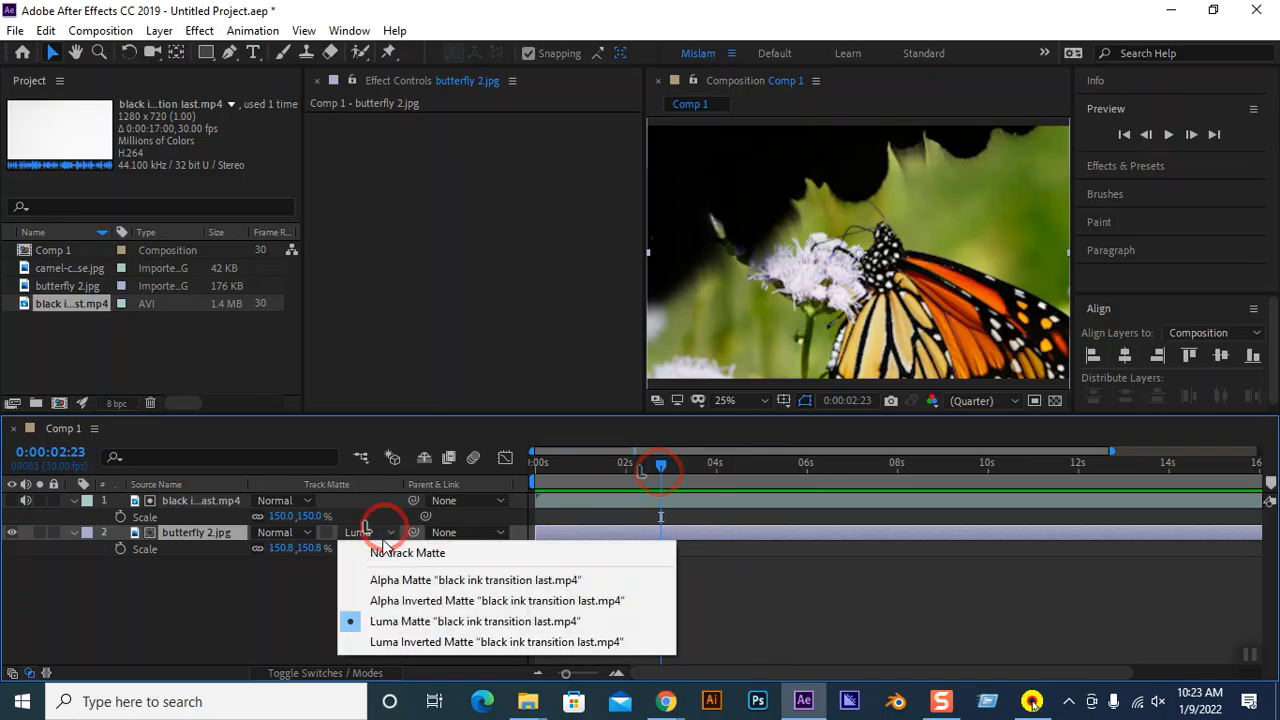
left_click(405, 640)
left_click_drag(660, 465, 532, 466)
key("space")
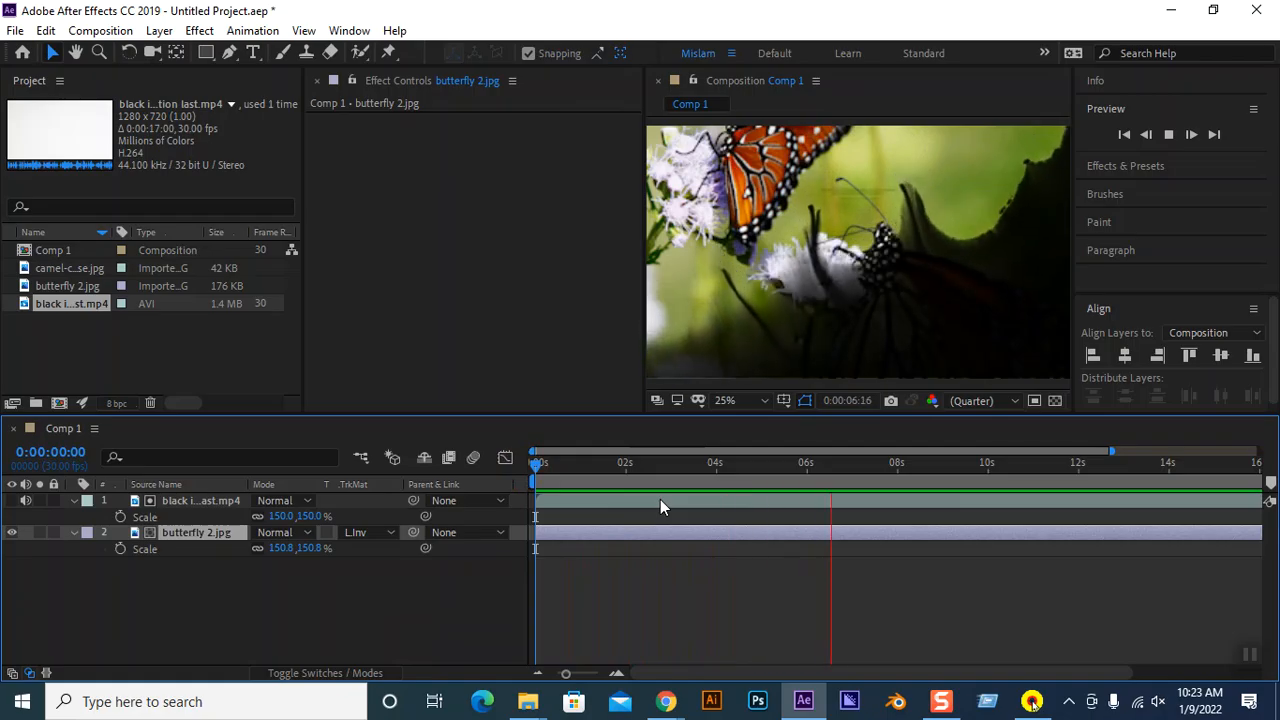
left_click(828, 638)
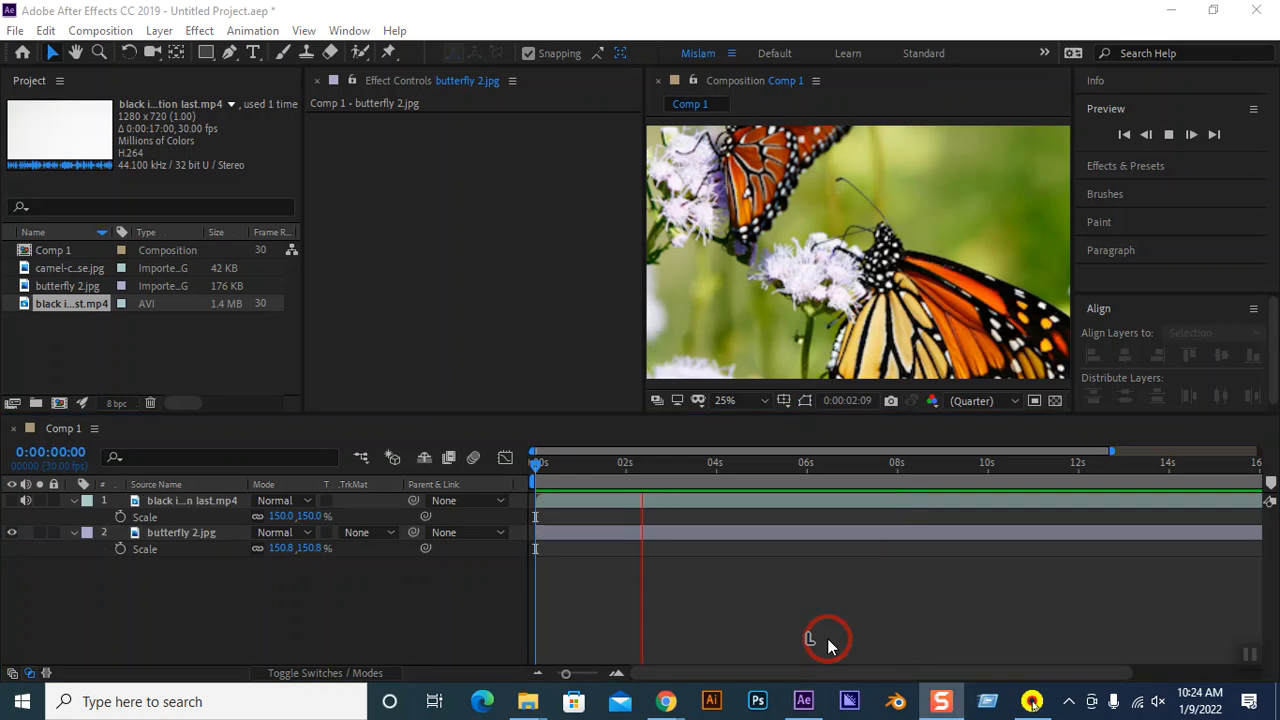
Try Luma Inverted Matte on butterfly 2.jpg during playback, and change its track matte to Luma Matte with the ink video.
left_click(360, 534)
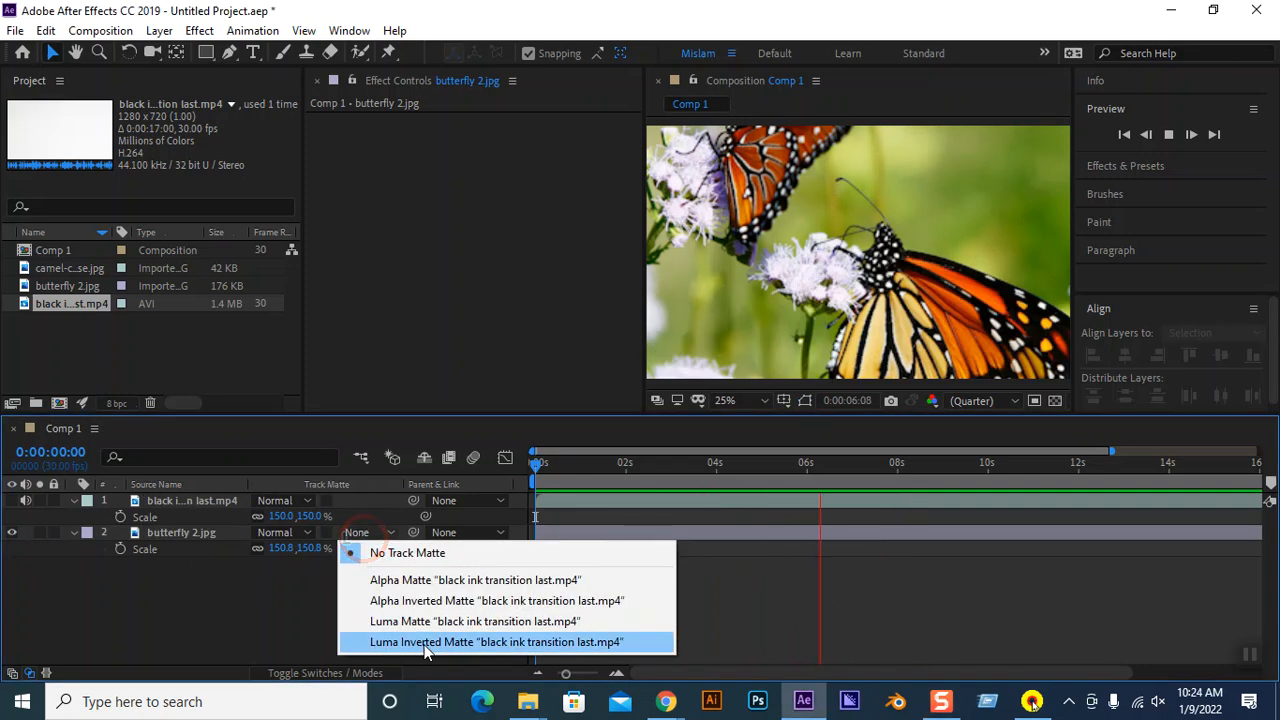
left_click(424, 642)
left_click(360, 532)
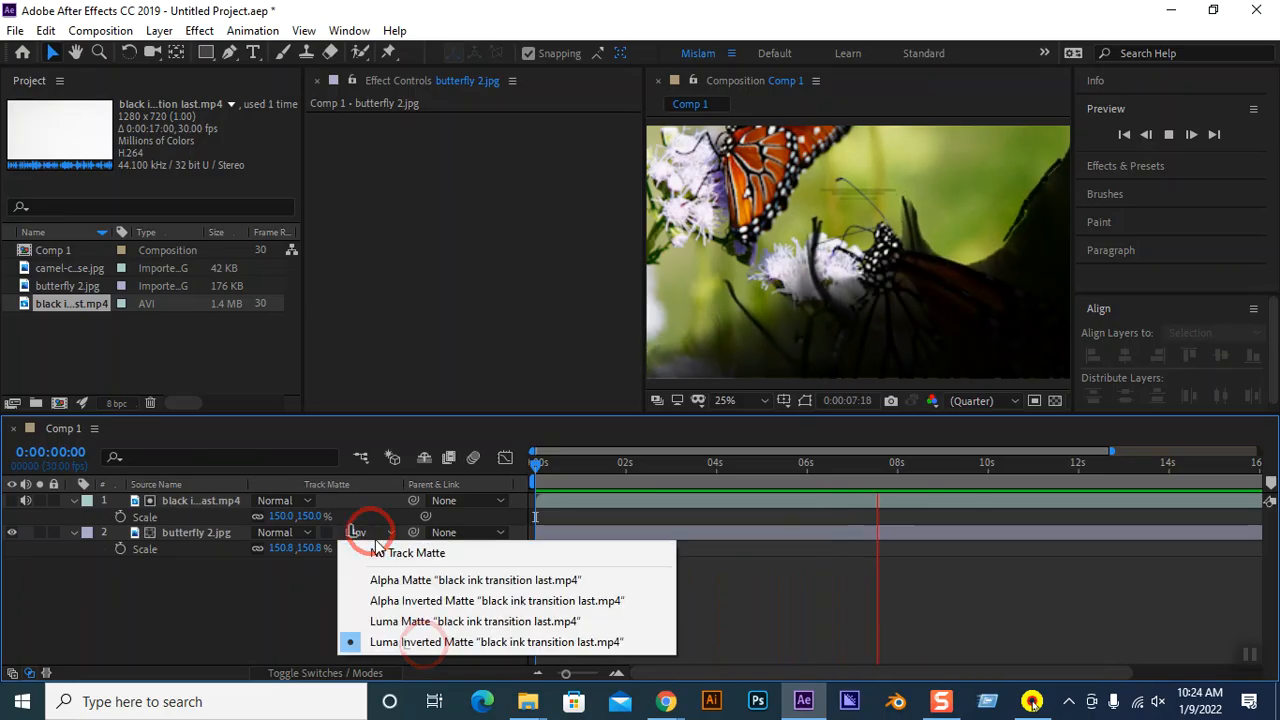
left_click(433, 621)
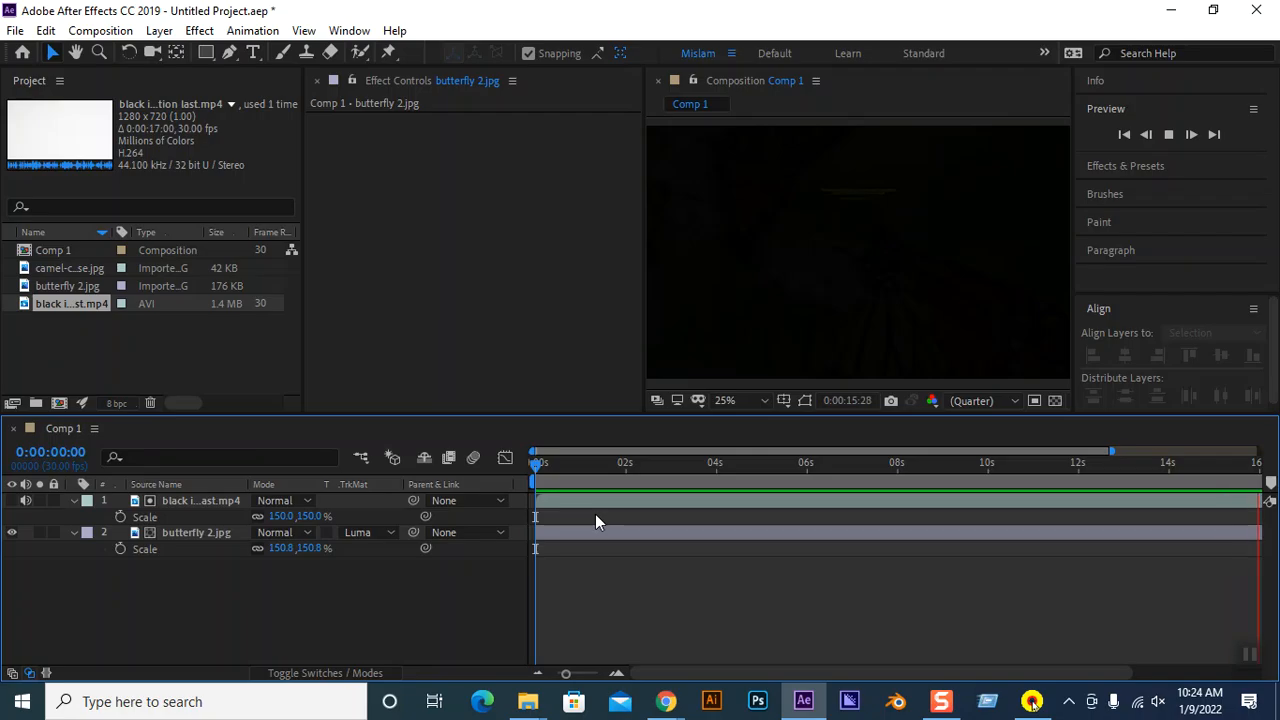
Delete the existing SEIP text layer from Comp 1.
key("shift+F9")
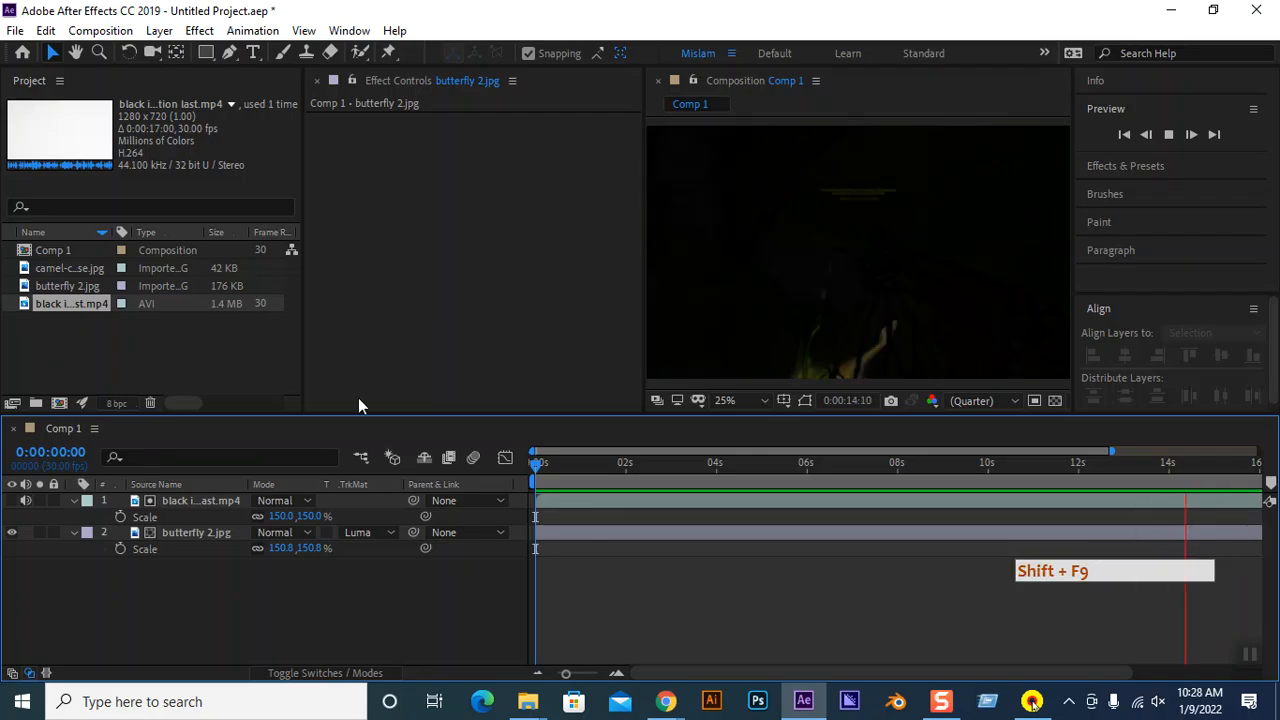
left_click(822, 652)
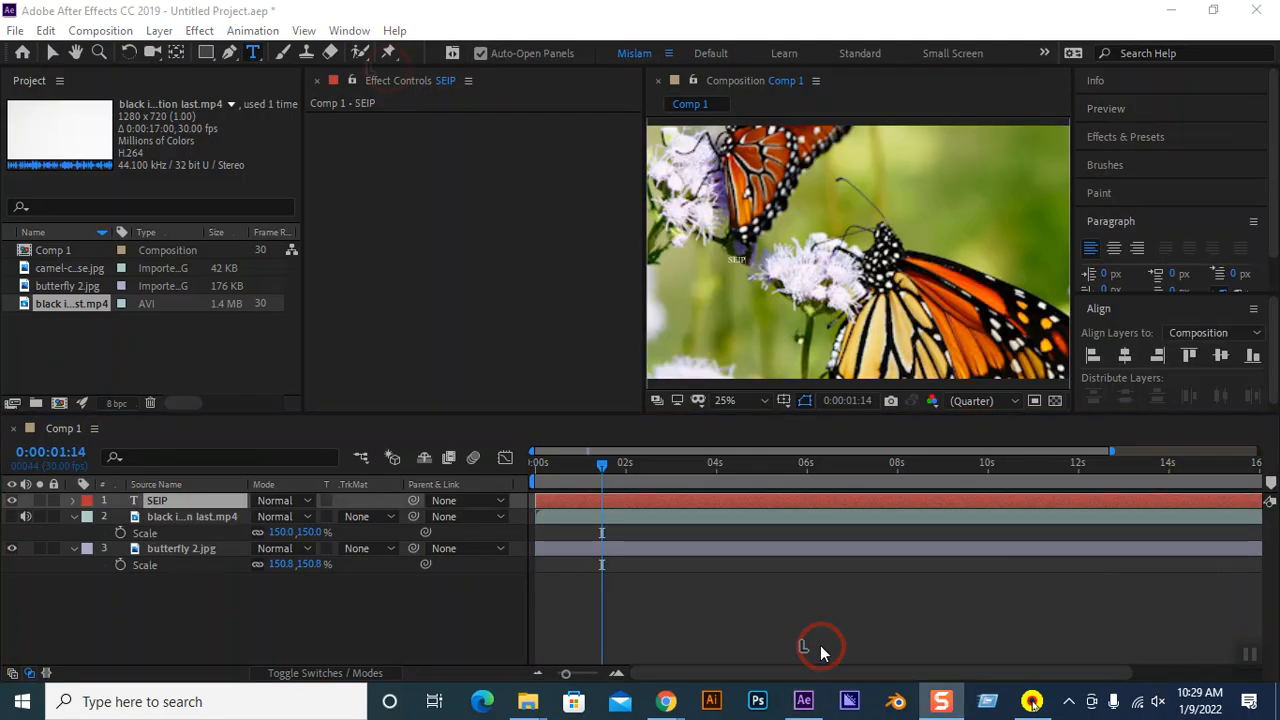
key("ctrl+z")
key("ctrl+z")
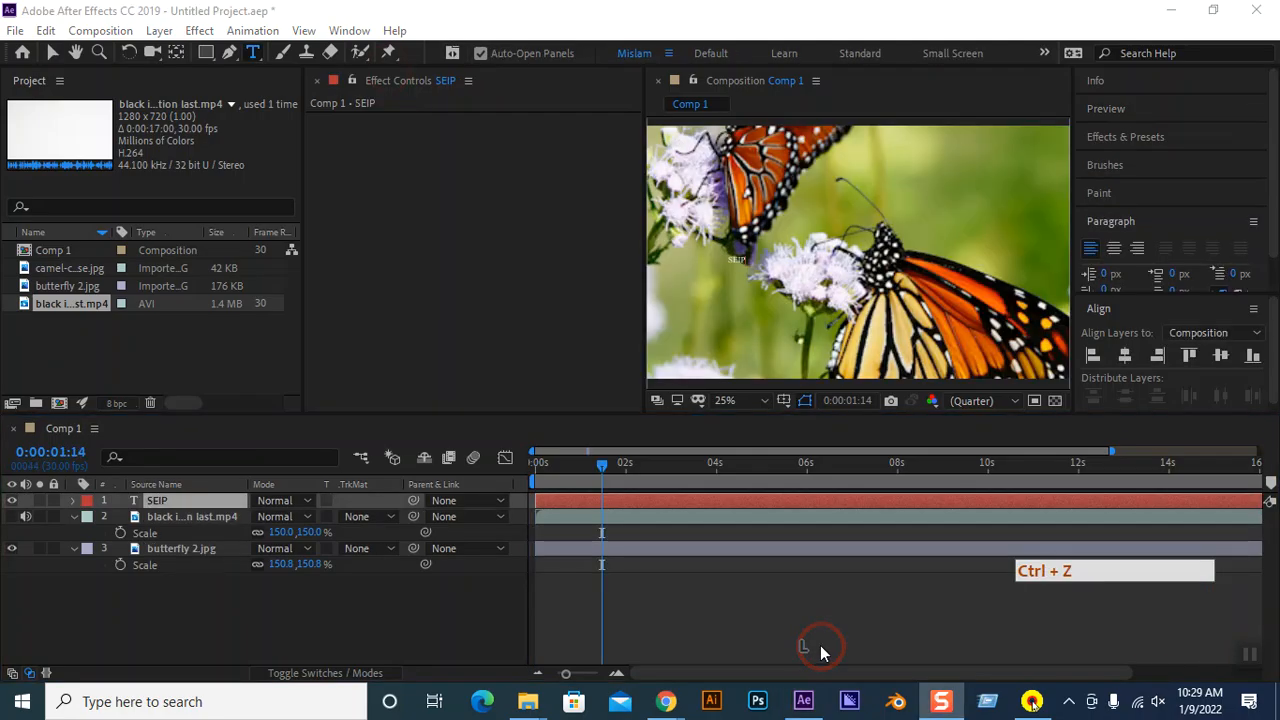
left_click(214, 595)
left_click(162, 500)
key("Delete")
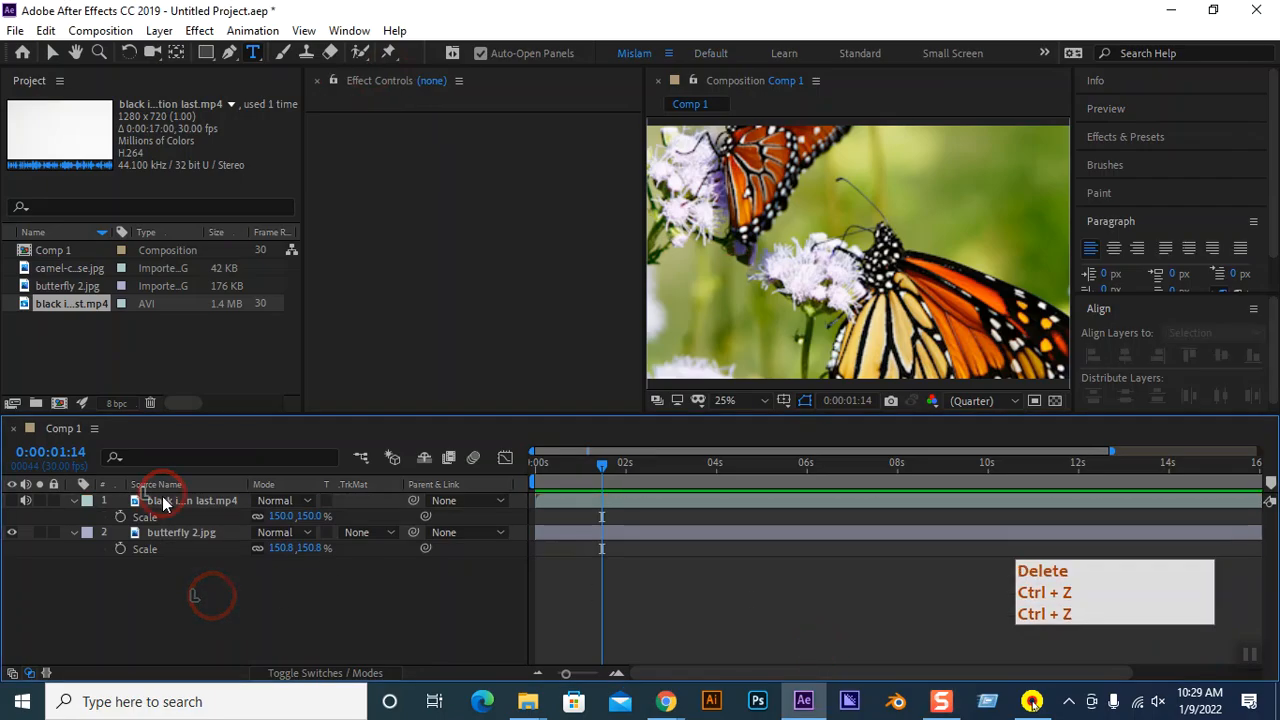
Create a new horizontal text layer reading SEIP over the butterfly picture and select all its text.
left_click(255, 54)
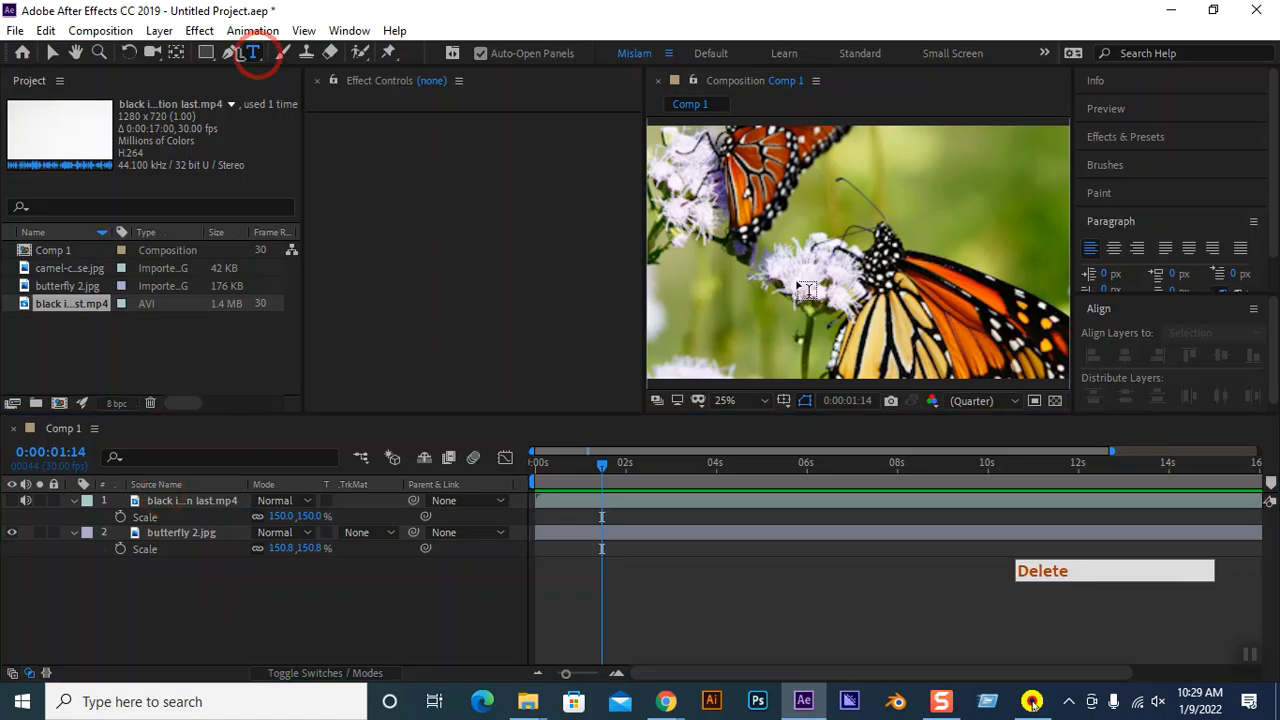
left_click(704, 248)
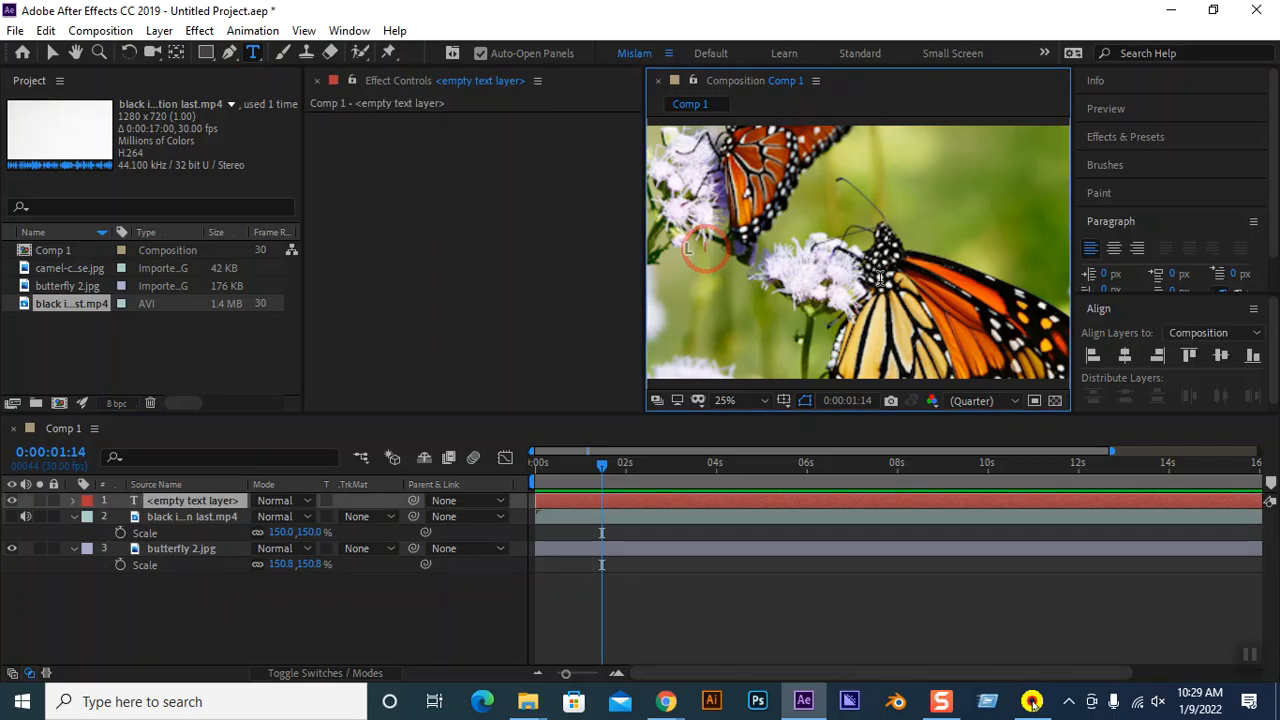
type("SEIP")
key("ctrl+a")
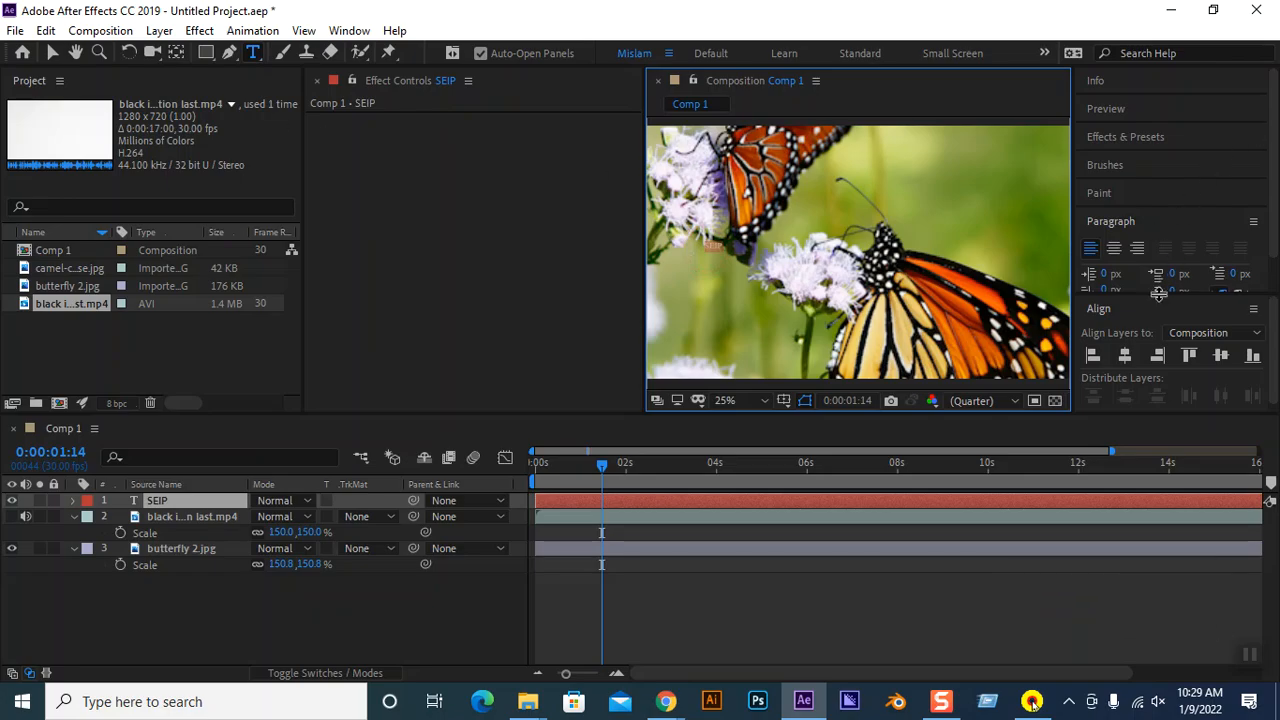
Look through the available panels for the character formatting settings of the SEIP text.
left_click(257, 55)
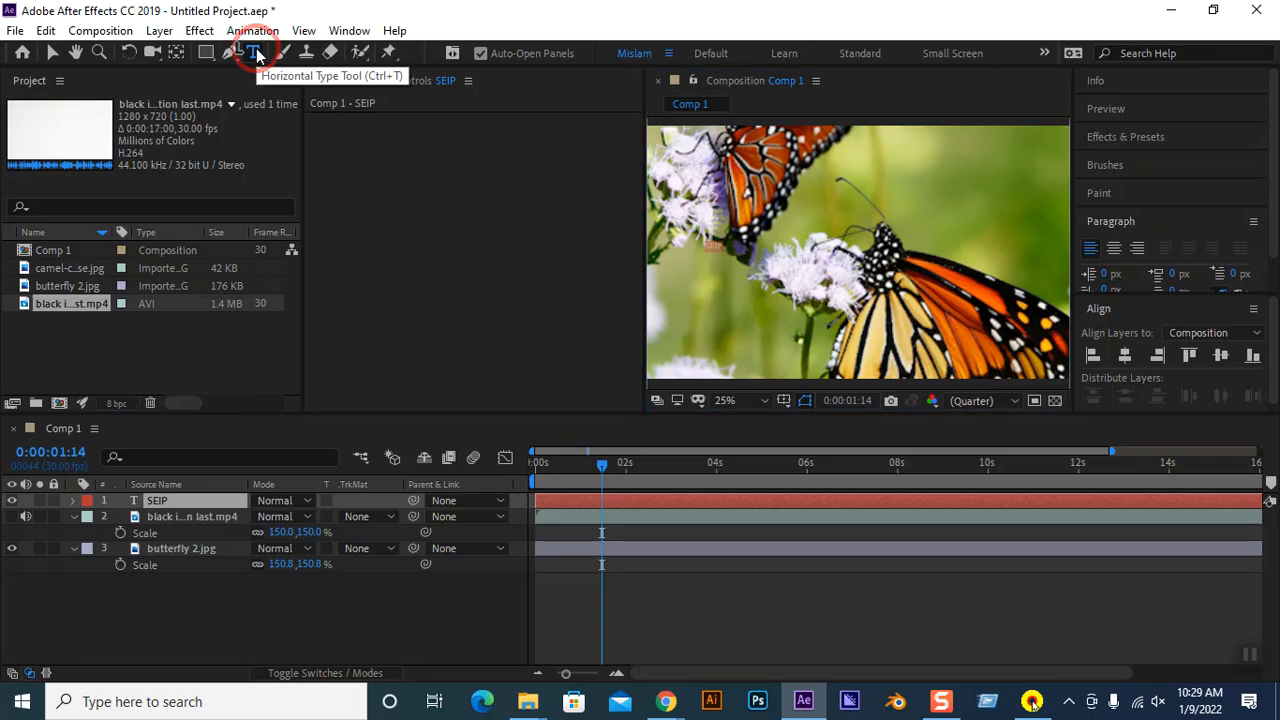
left_click(356, 32)
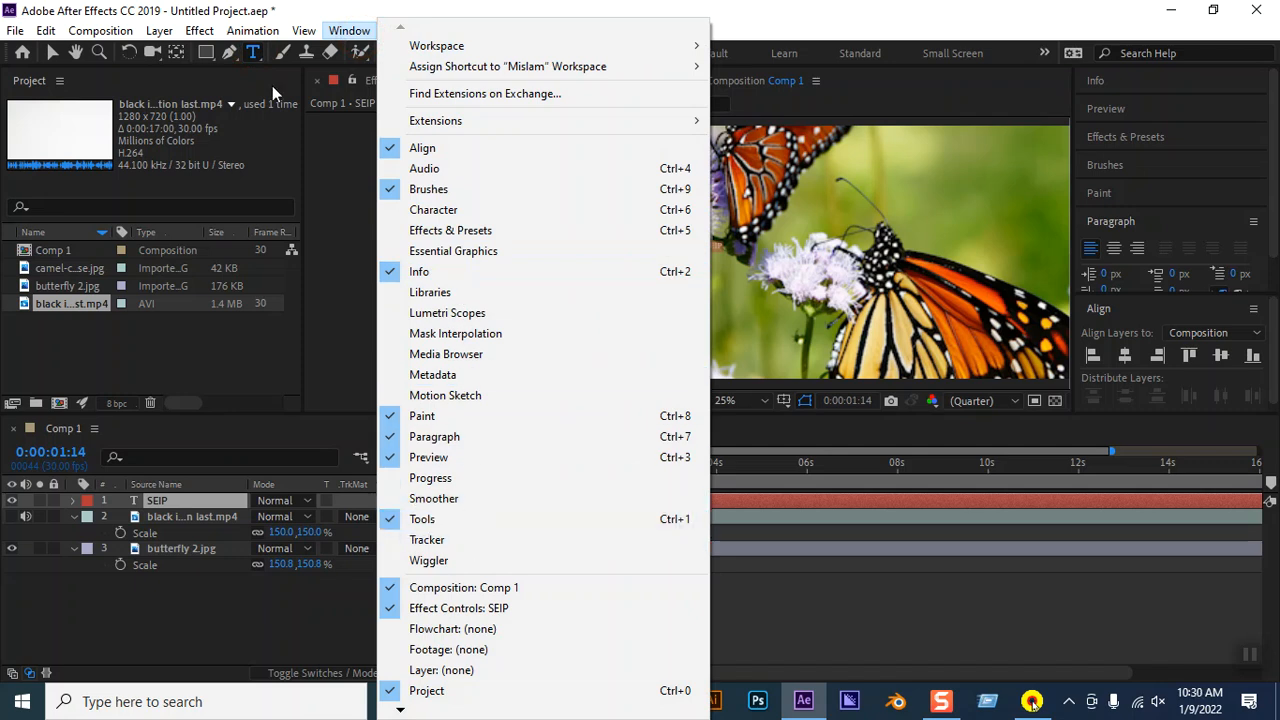
left_click(253, 54)
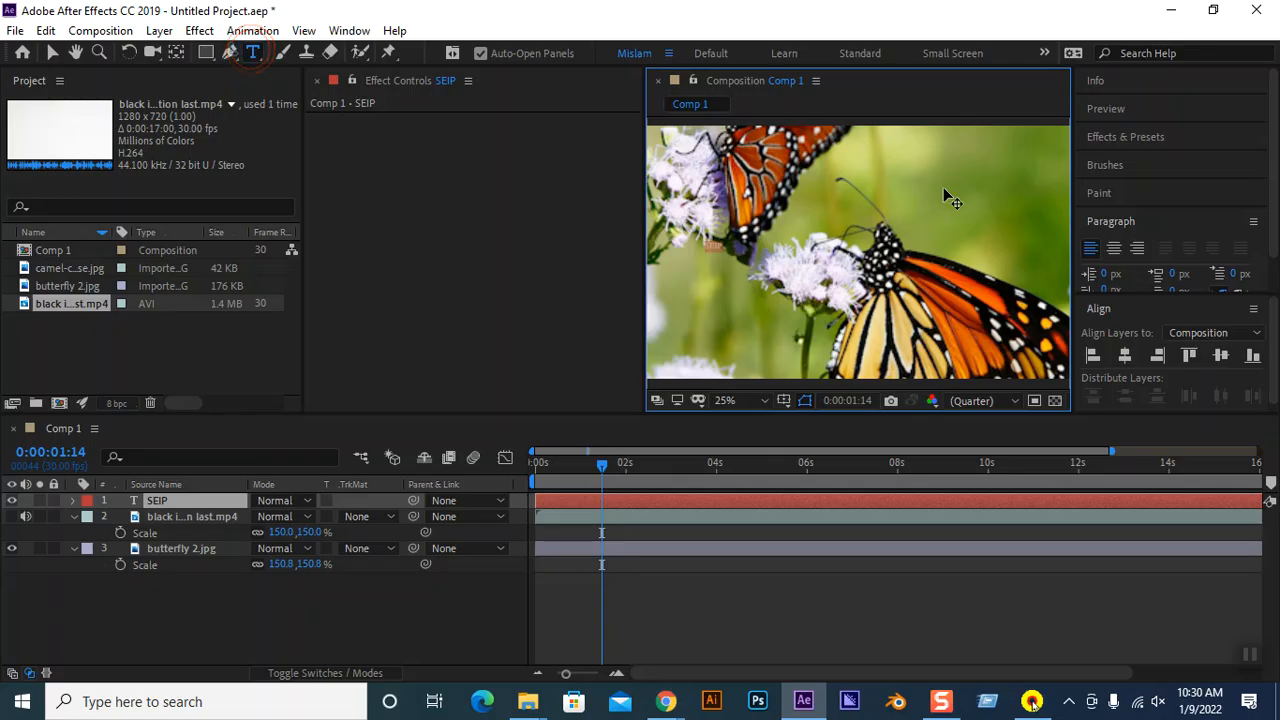
scroll(1176, 372, "down", 2)
scroll(1143, 258, "up", 1)
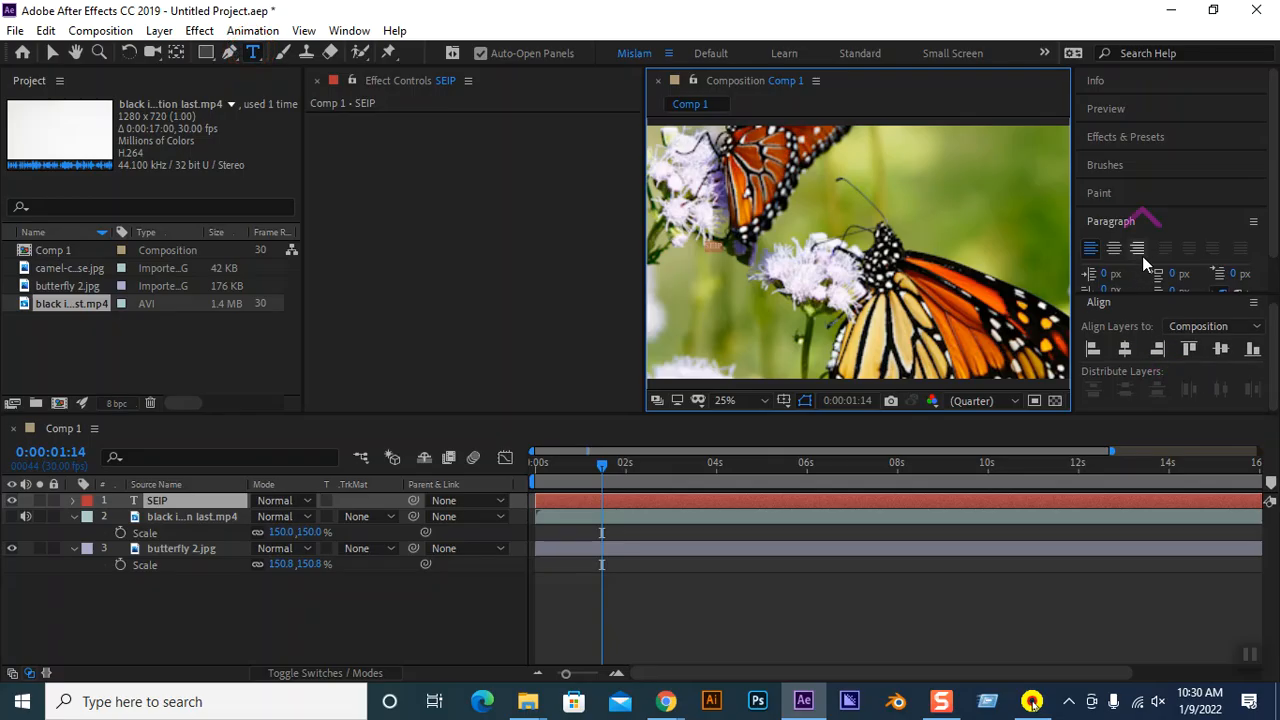
left_click(1112, 88)
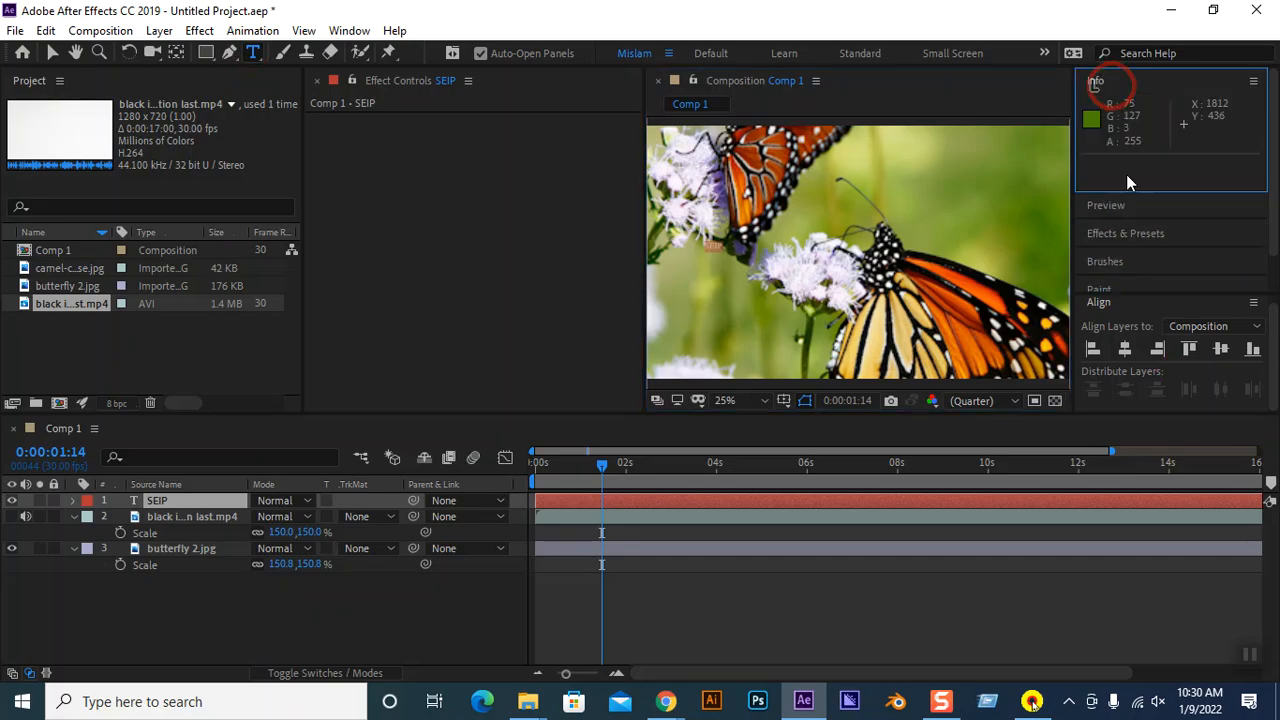
left_click(1127, 205)
left_click(1127, 234)
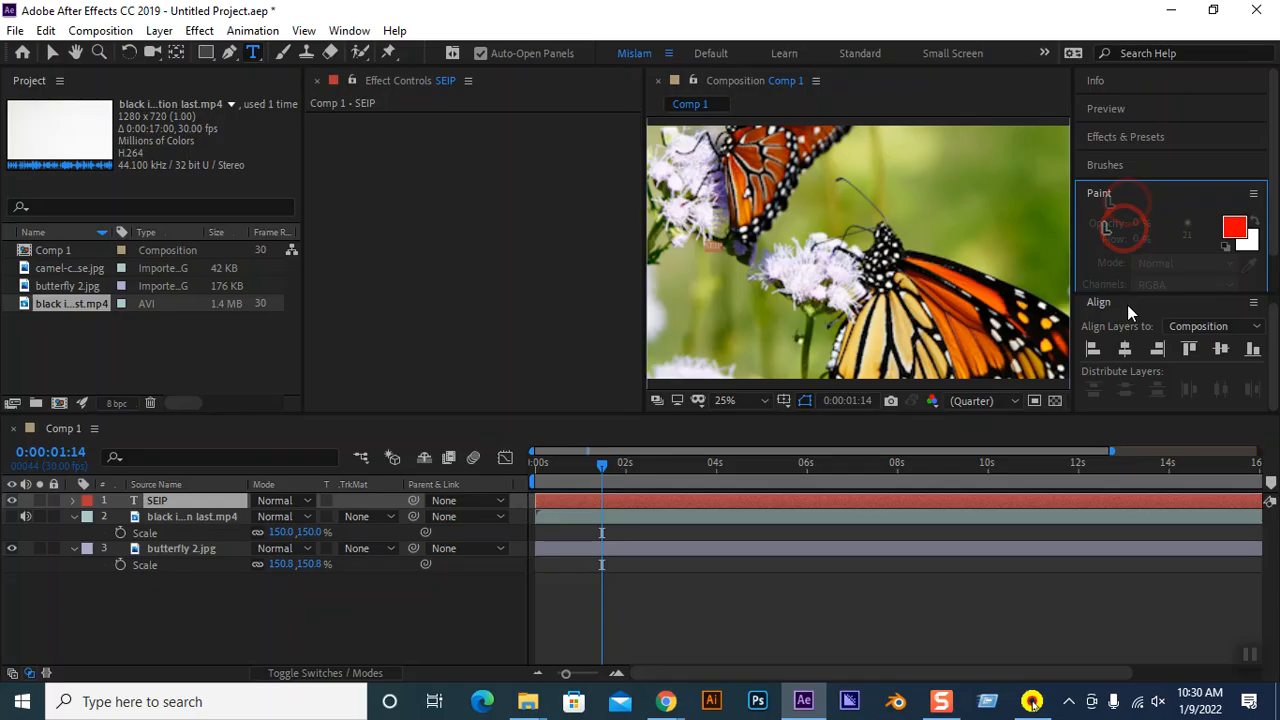
left_click(1127, 306)
scroll(1134, 176, "down", 1)
left_click(1121, 280)
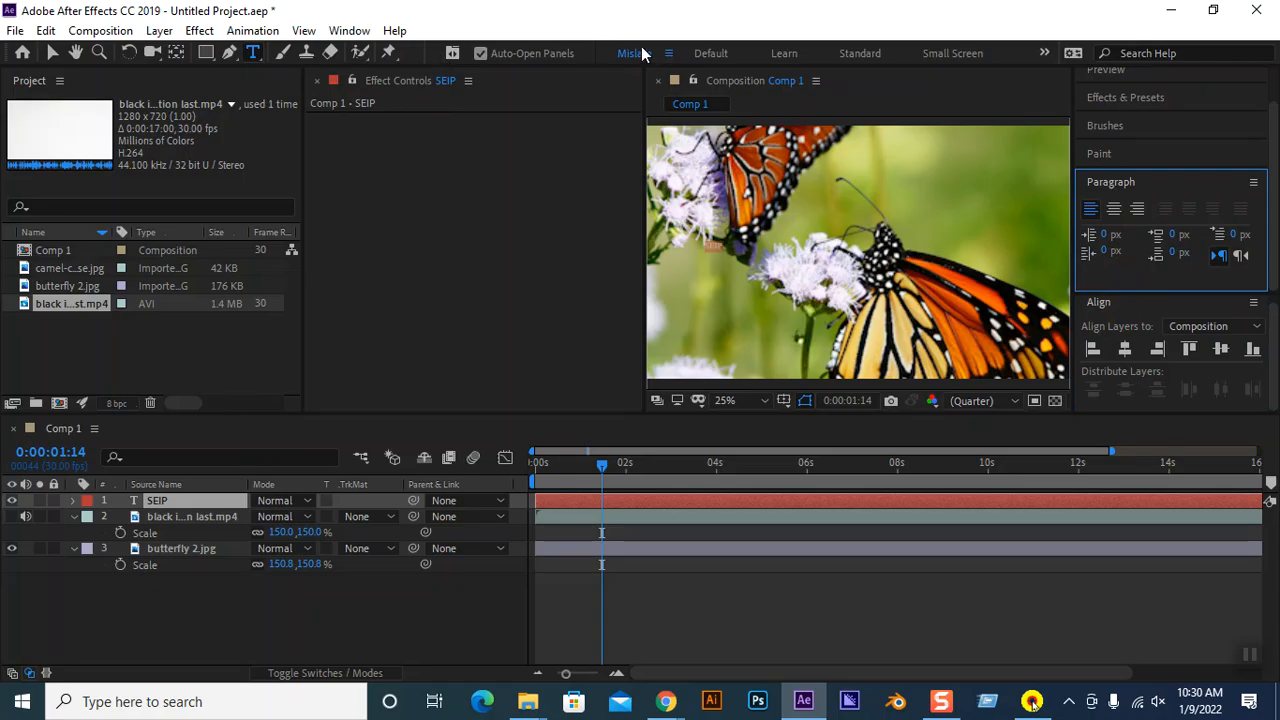
Enlarge the SEIP text to roughly half the frame's width and place it near the middle of the butterfly picture.
left_click(53, 52)
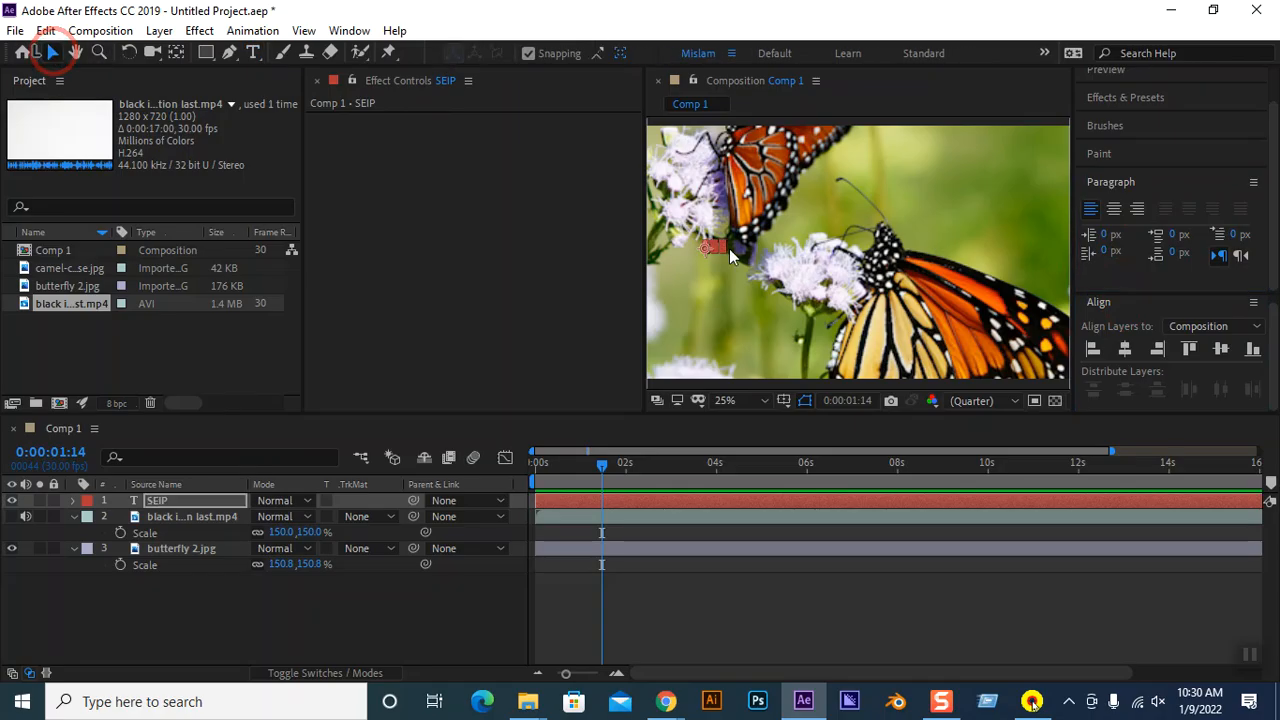
left_click_drag(723, 251, 885, 365)
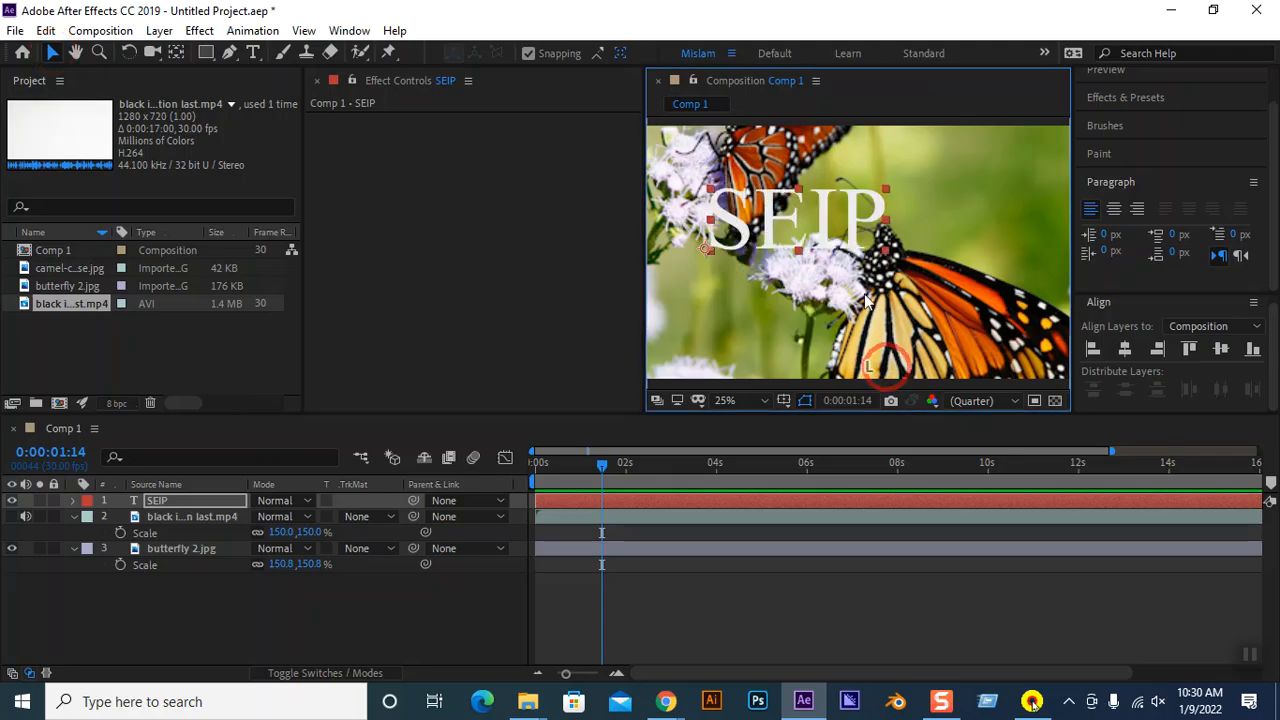
left_click_drag(821, 218, 882, 252)
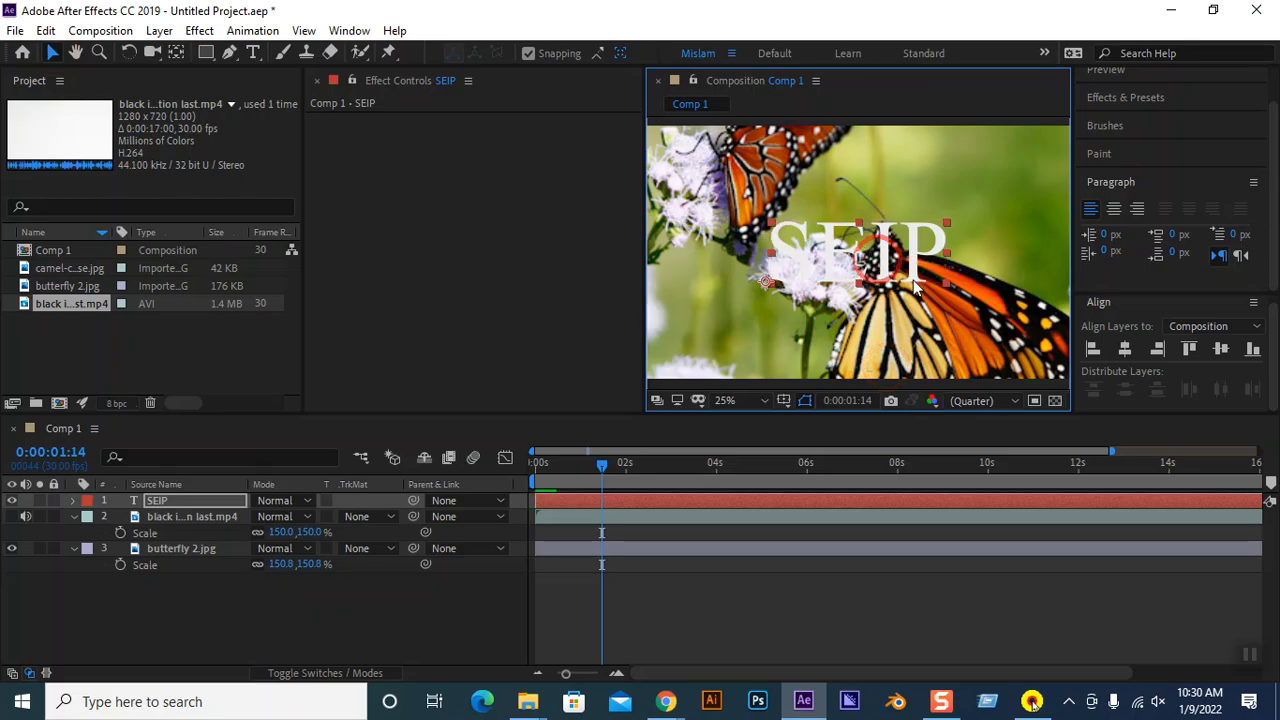
left_click(983, 306)
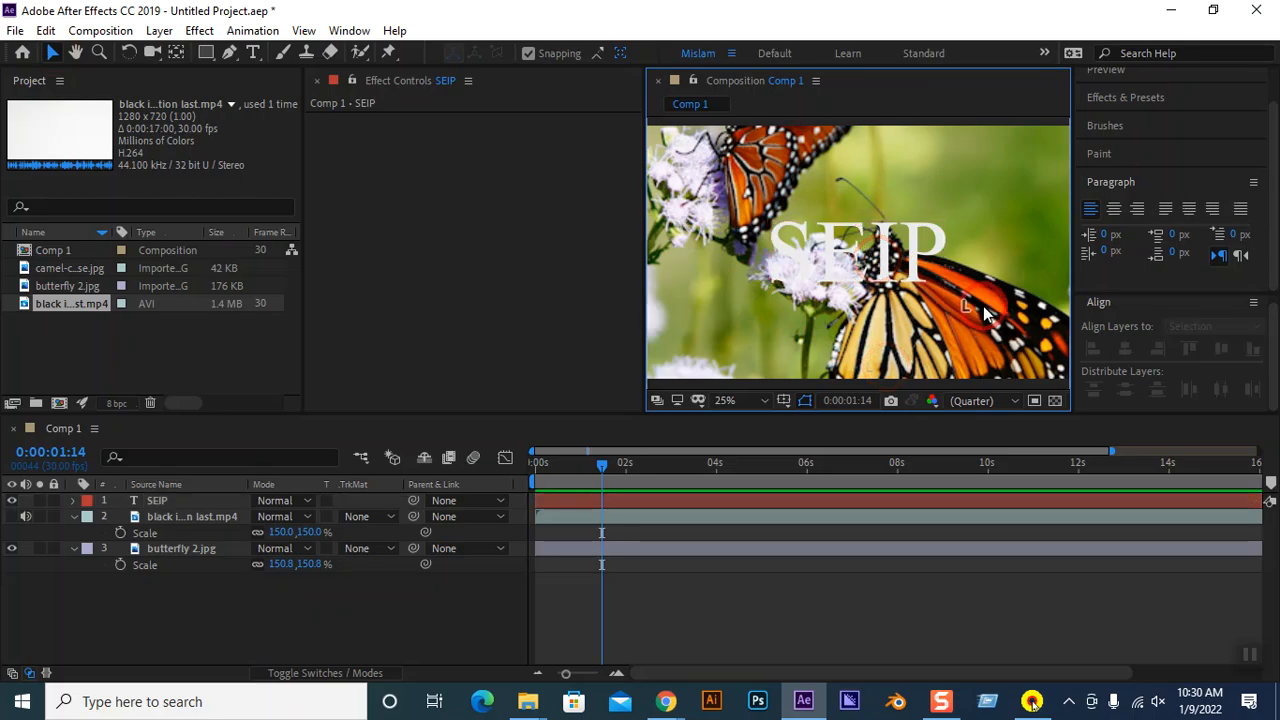
left_click(902, 262)
left_click_drag(948, 284, 995, 284)
left_click_drag(918, 265, 894, 273)
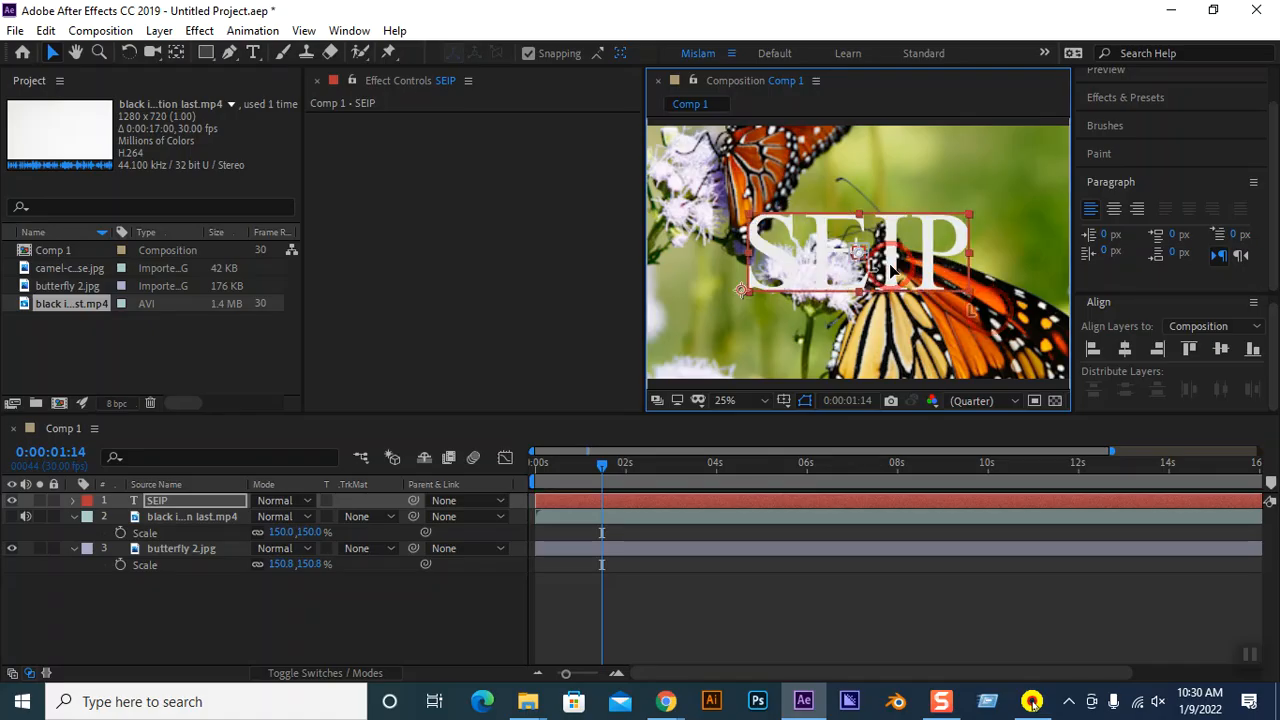
Place the Character settings below Paragraph, and set the SEIP text to 39 px with a black fill.
double_click(968, 294)
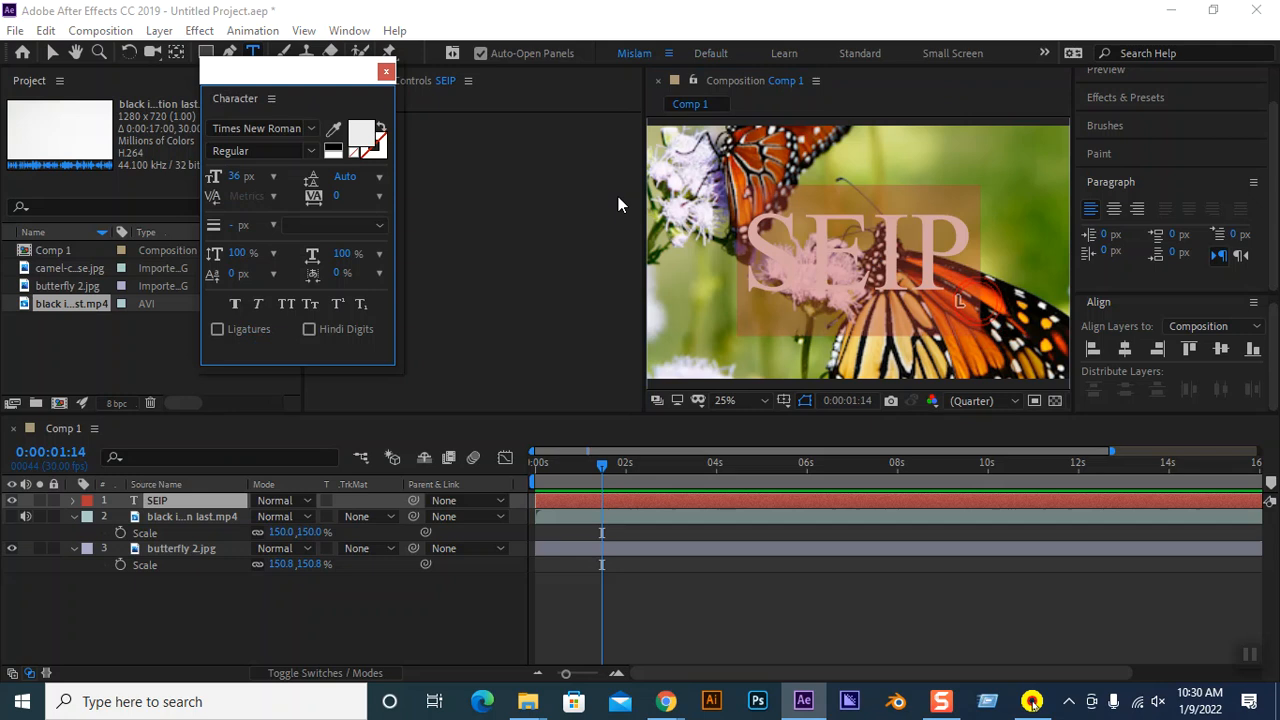
left_click_drag(277, 68, 1114, 262)
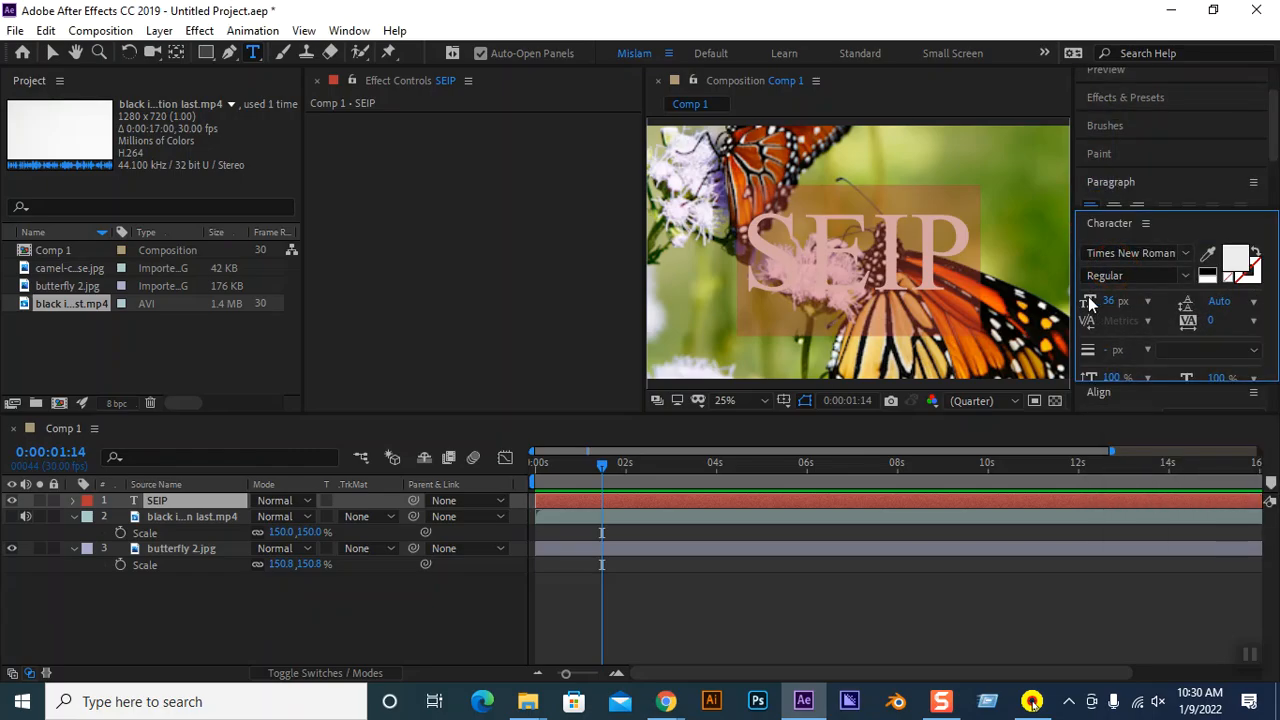
left_click_drag(1107, 308, 1112, 303)
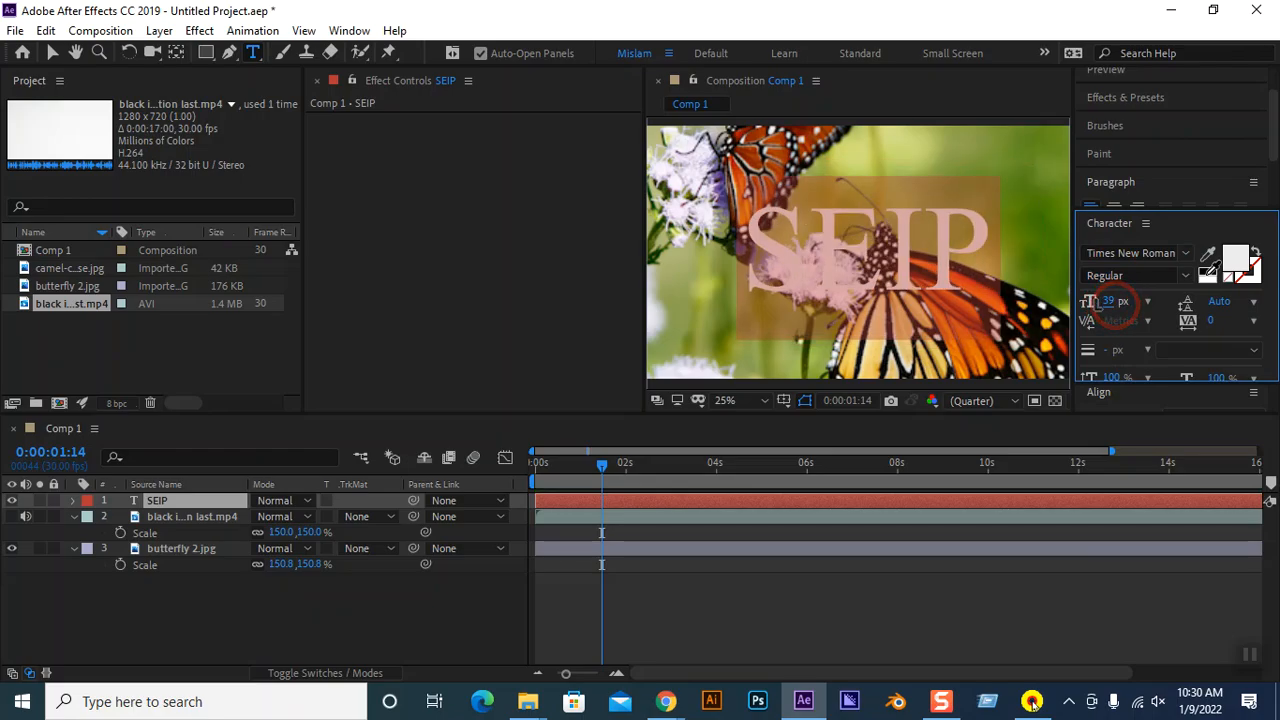
left_click(1207, 272)
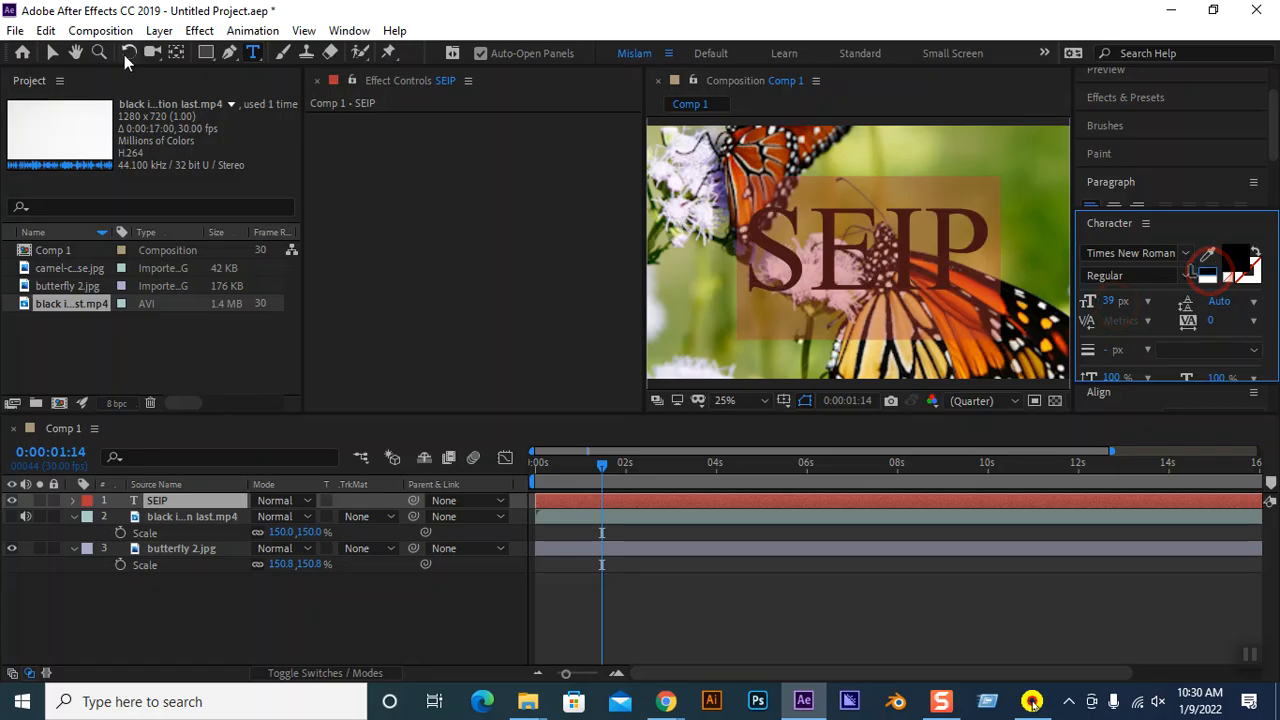
left_click(54, 53)
left_click(530, 285)
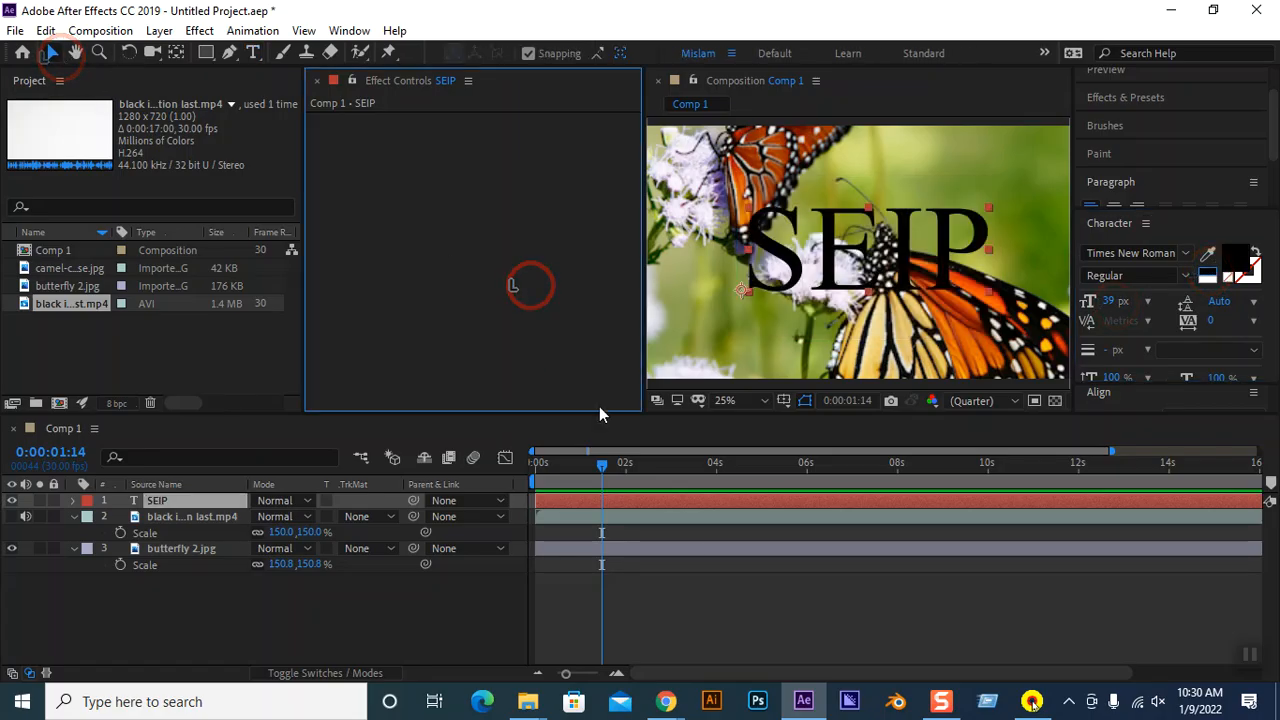
Reorder the SEIP text layer so it sits between the black ink video and butterfly 2.jpg.
left_click(470, 593)
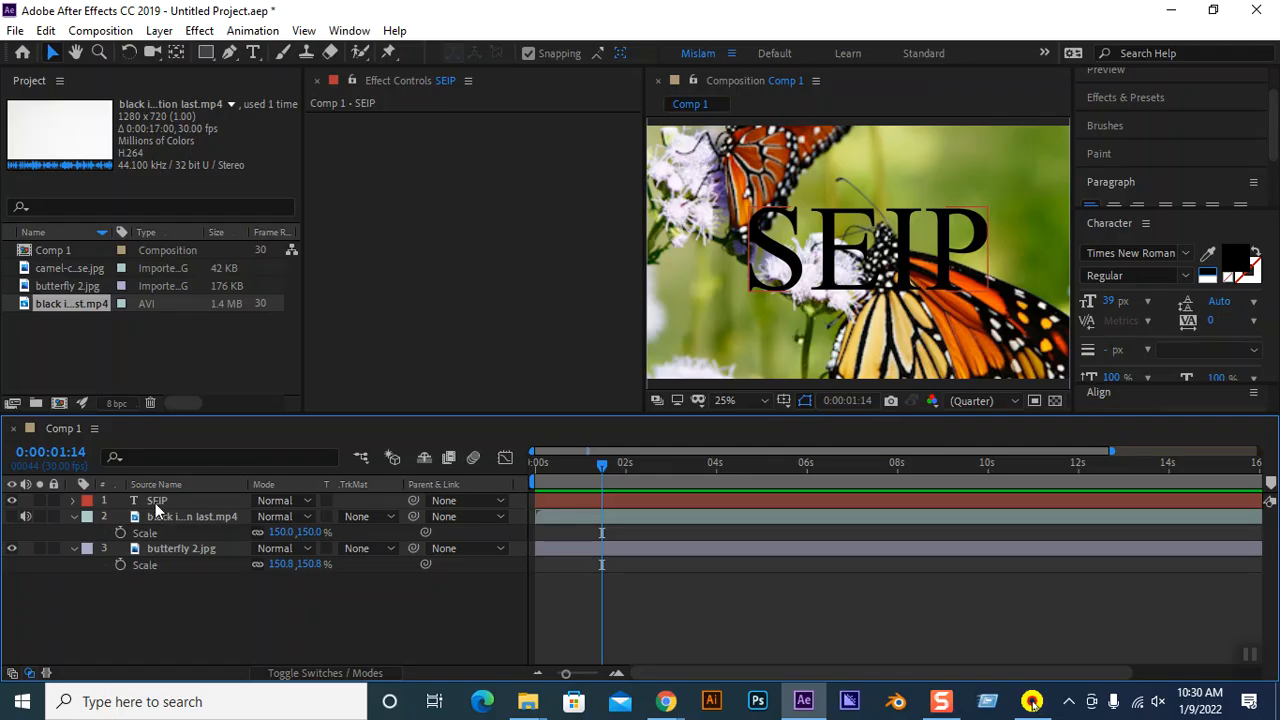
left_click(181, 520)
mouse_move(160, 500)
left_mouse_down()
mouse_move(160, 527)
mouse_move(190, 535)
left_mouse_up()
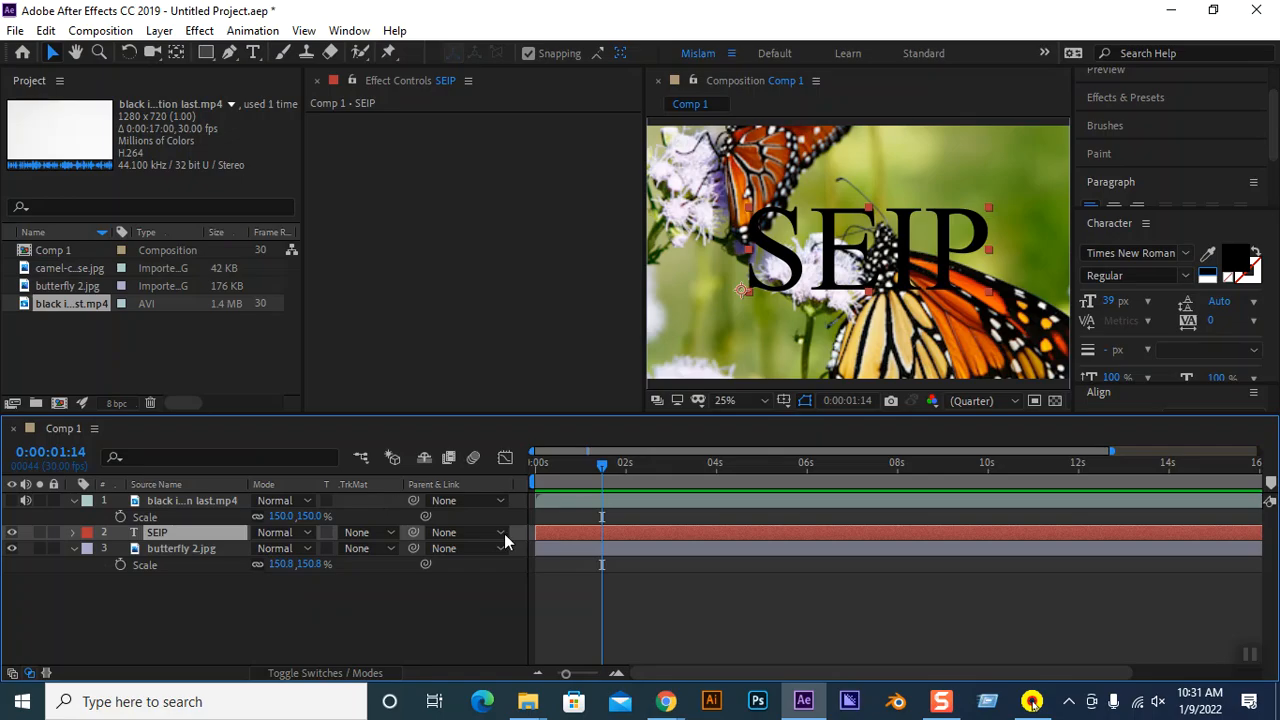
Apply Alpha Matte "SEIP" as the track matte of butterfly 2.jpg, undo it once for comparison, and reapply it.
left_click(366, 547)
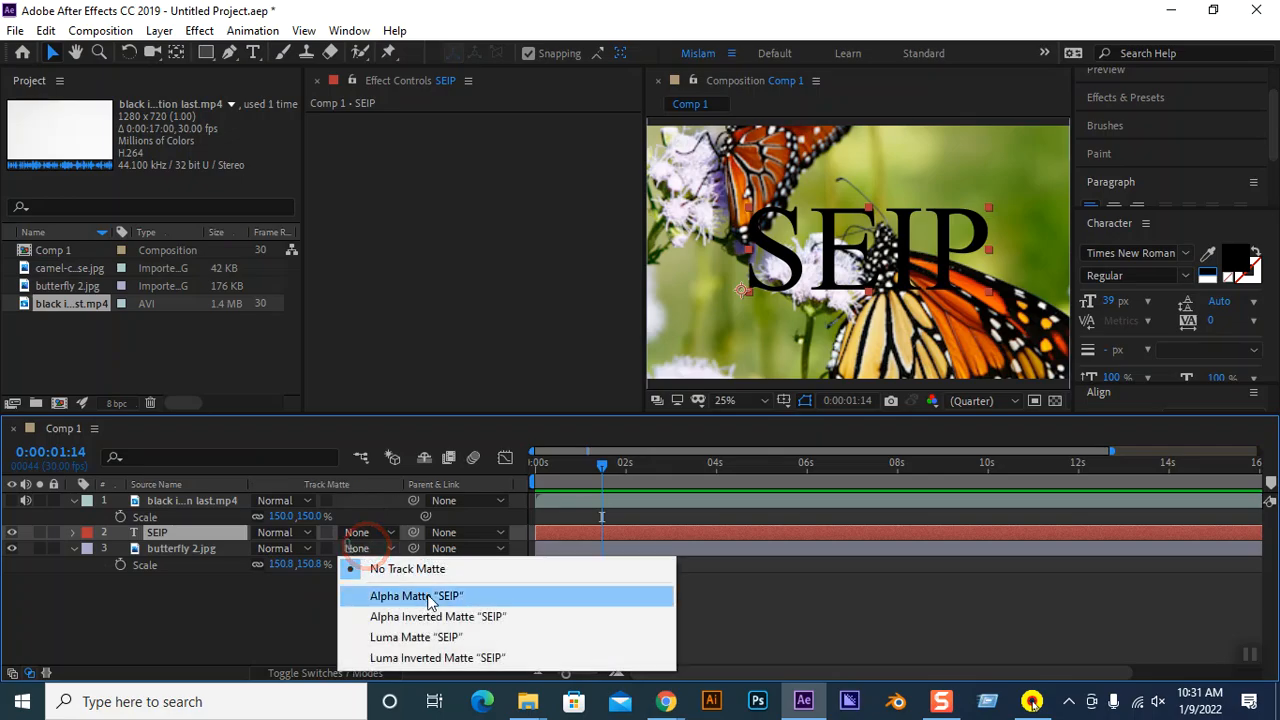
left_click(430, 596)
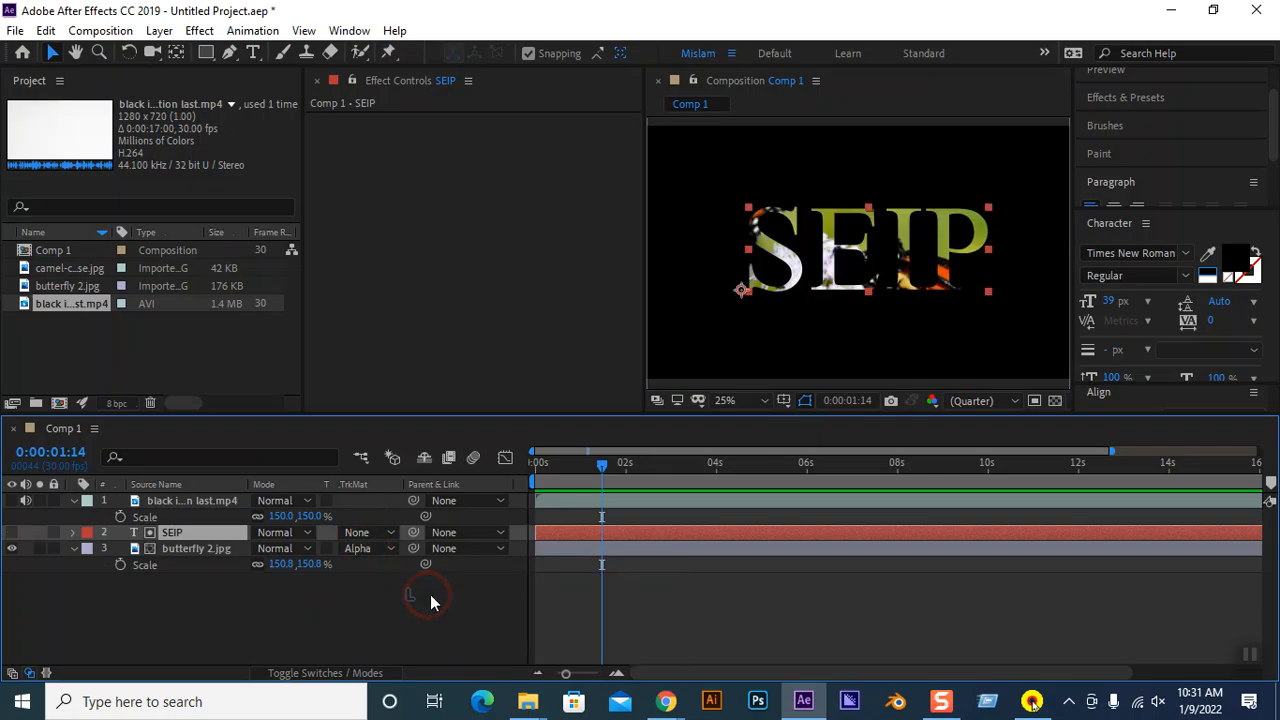
key("ctrl+z")
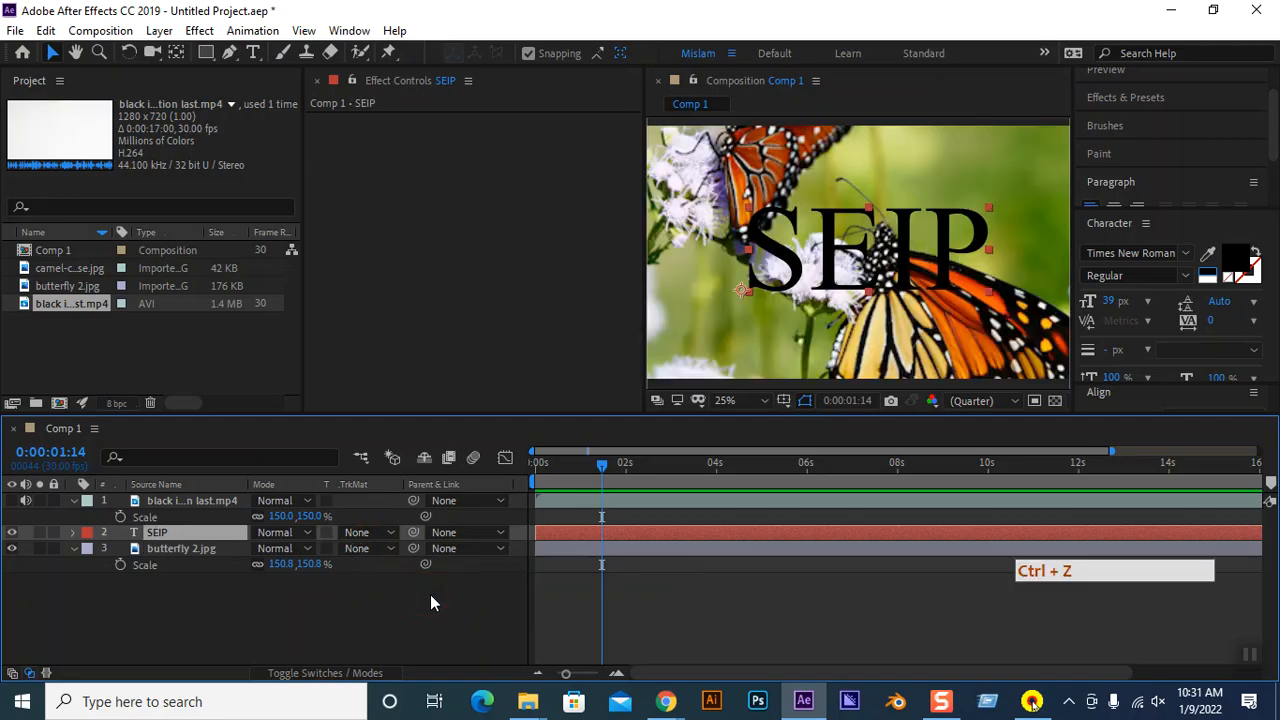
left_click(381, 551)
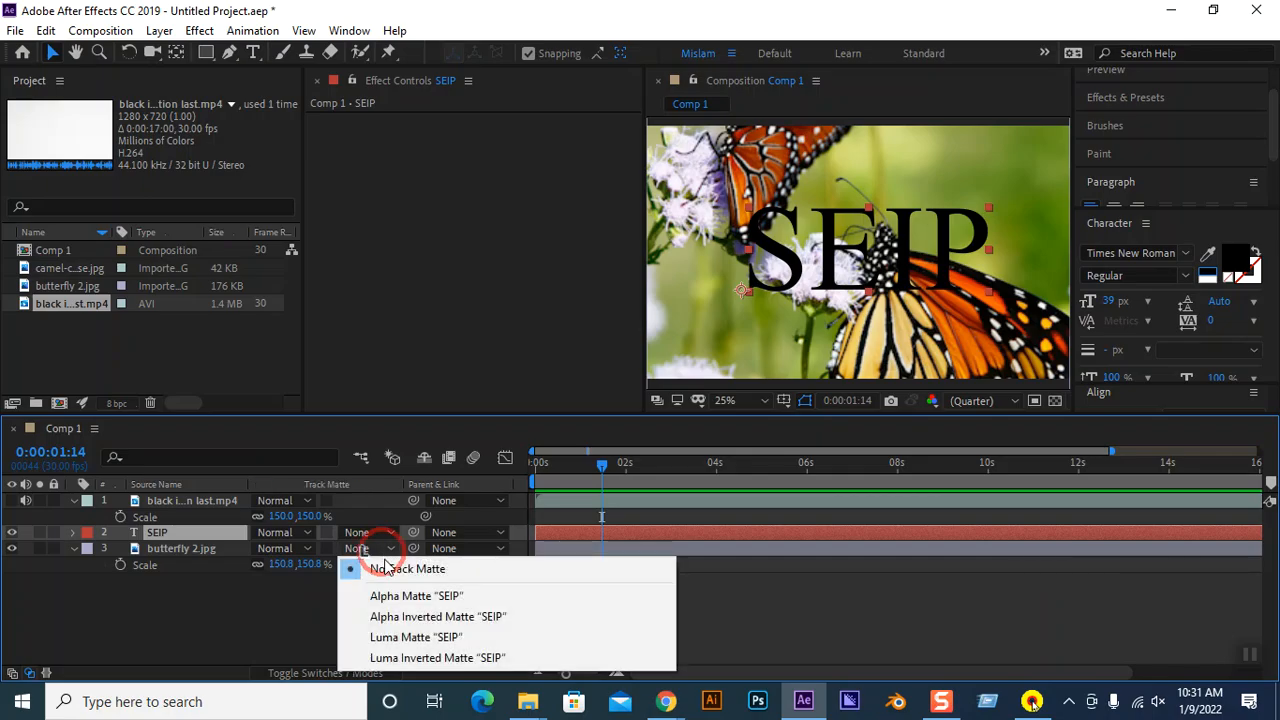
left_click(410, 596)
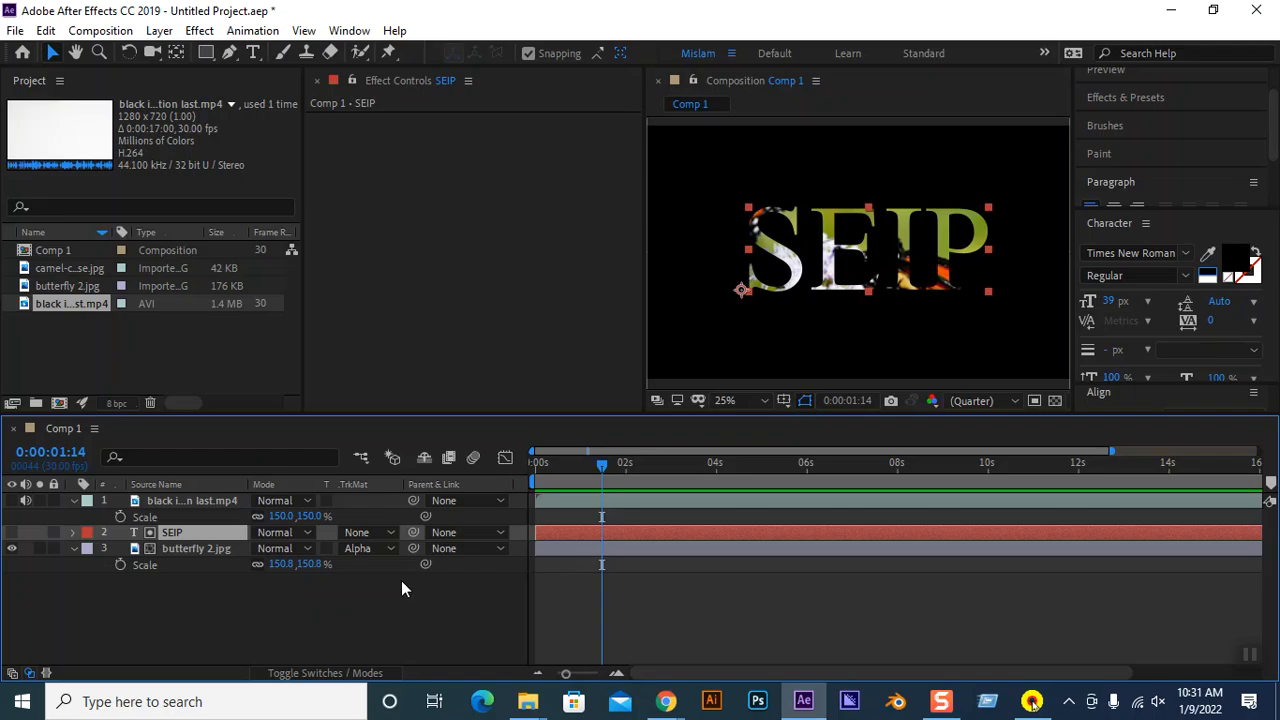
Show the SEIP layer's Scale property and increase it to 1488%.
key("s")
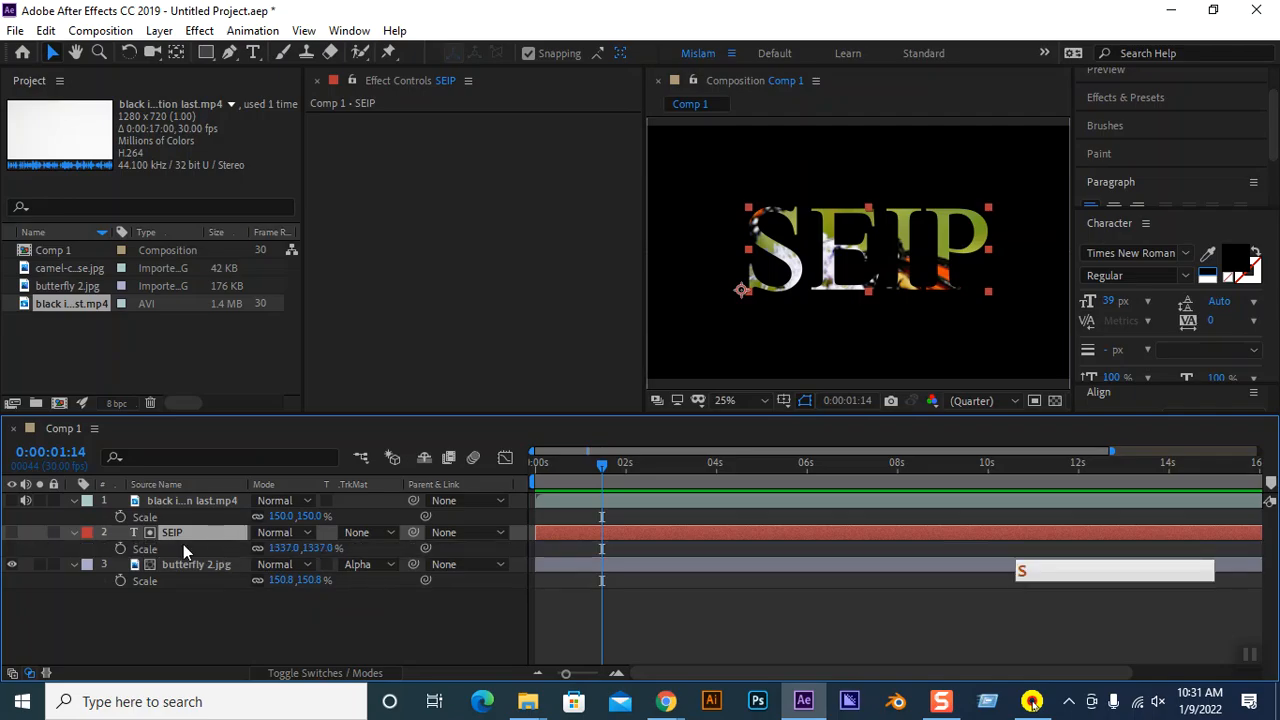
left_click(284, 549)
left_click_drag(284, 549, 440, 570)
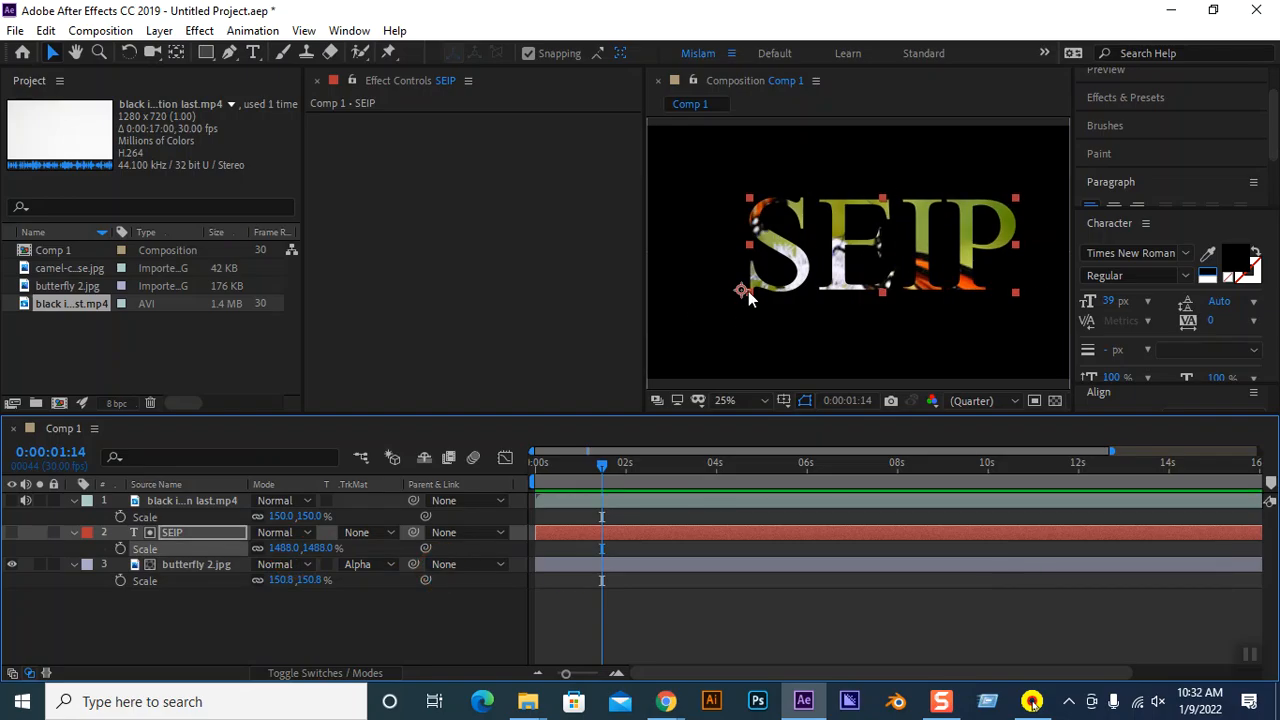
Center the SEIP layer's anchor point within the text and reduce its scale to 1287%.
key("ctrl+alt+Home")
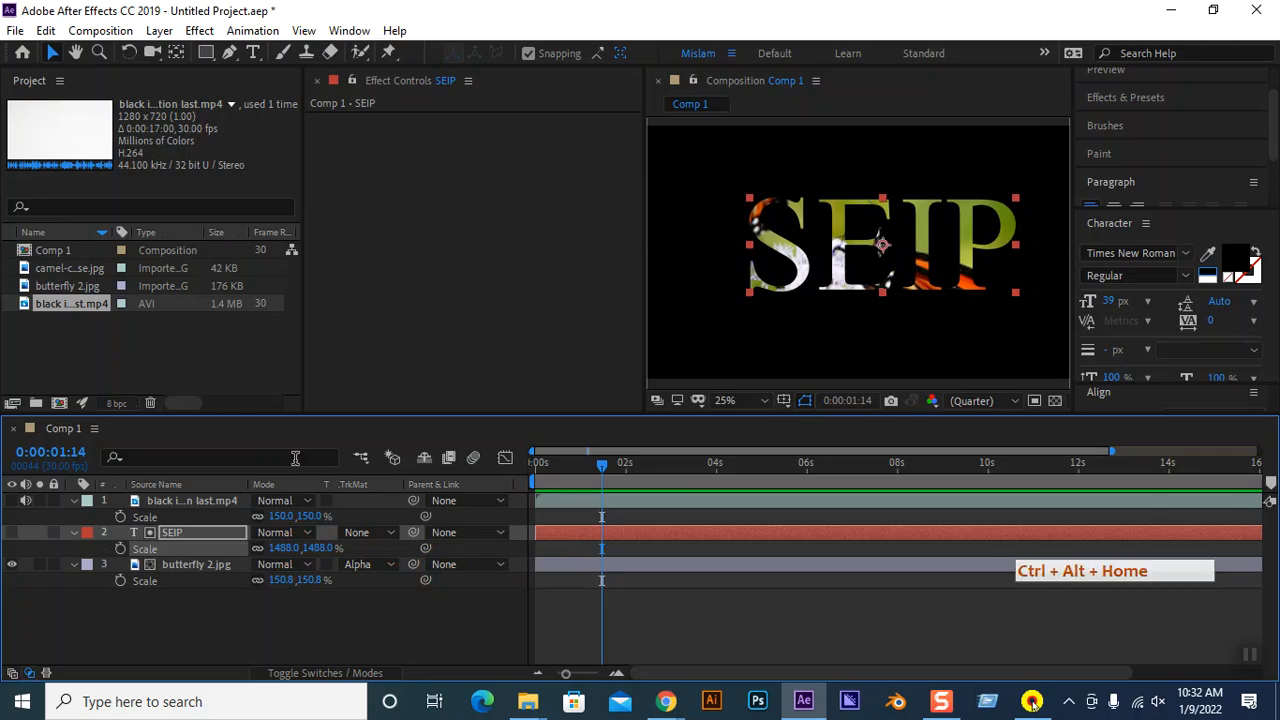
left_click_drag(278, 551, 120, 597)
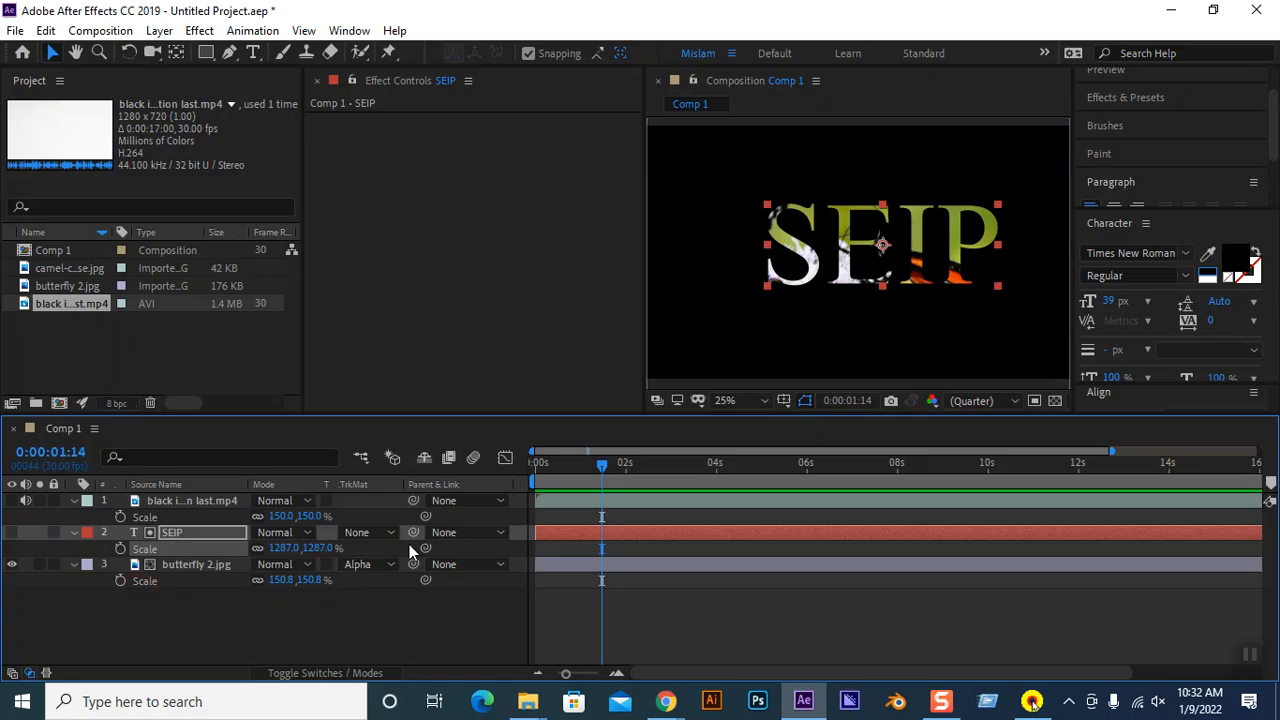
Enlarge the SEIP layer's scale to 1328% and on to 3077%, and reduce it to 2436%.
left_click_drag(268, 549, 351, 583)
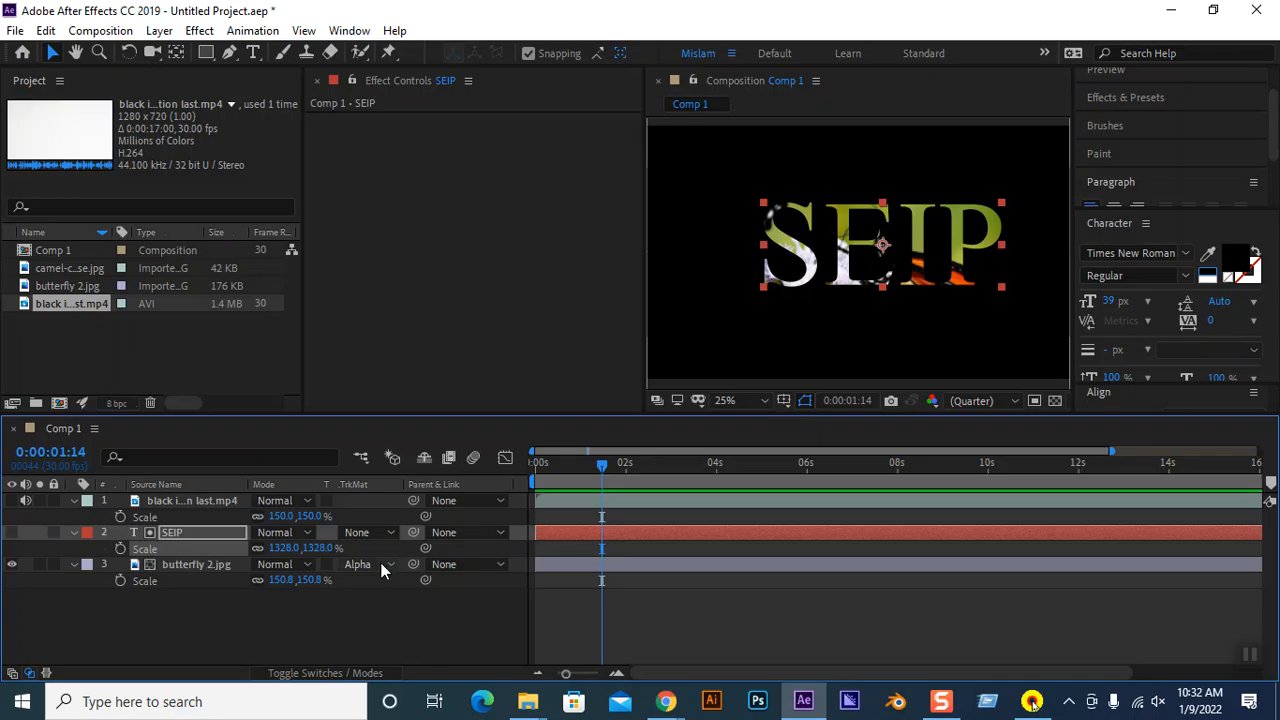
key("shift+F9")
left_click_drag(285, 549, 714, 626)
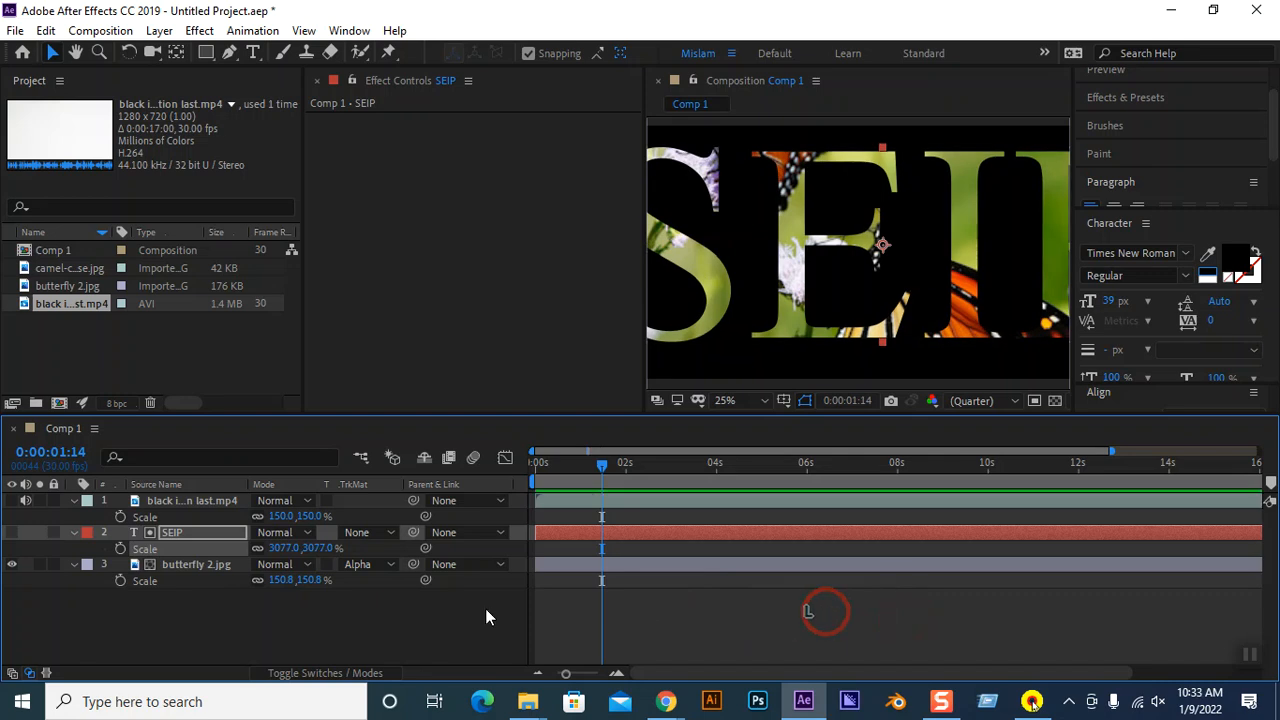
left_click(280, 548)
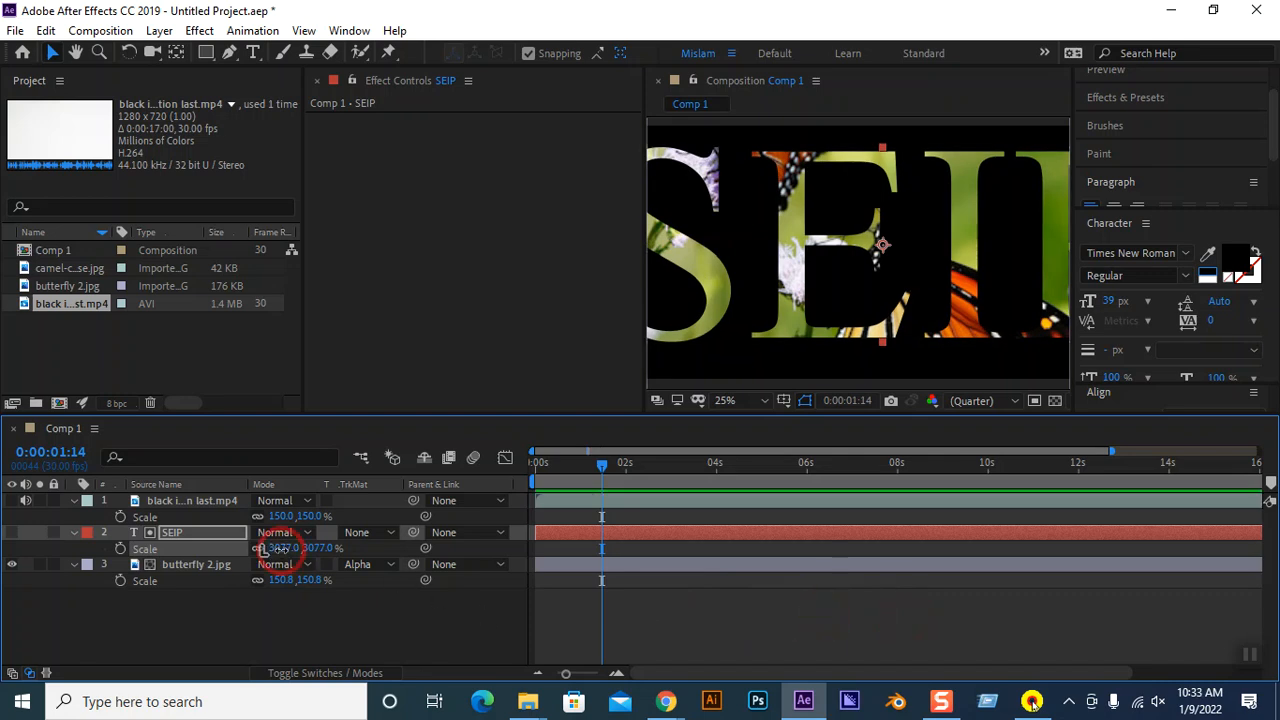
left_click_drag(280, 548, 20, 566)
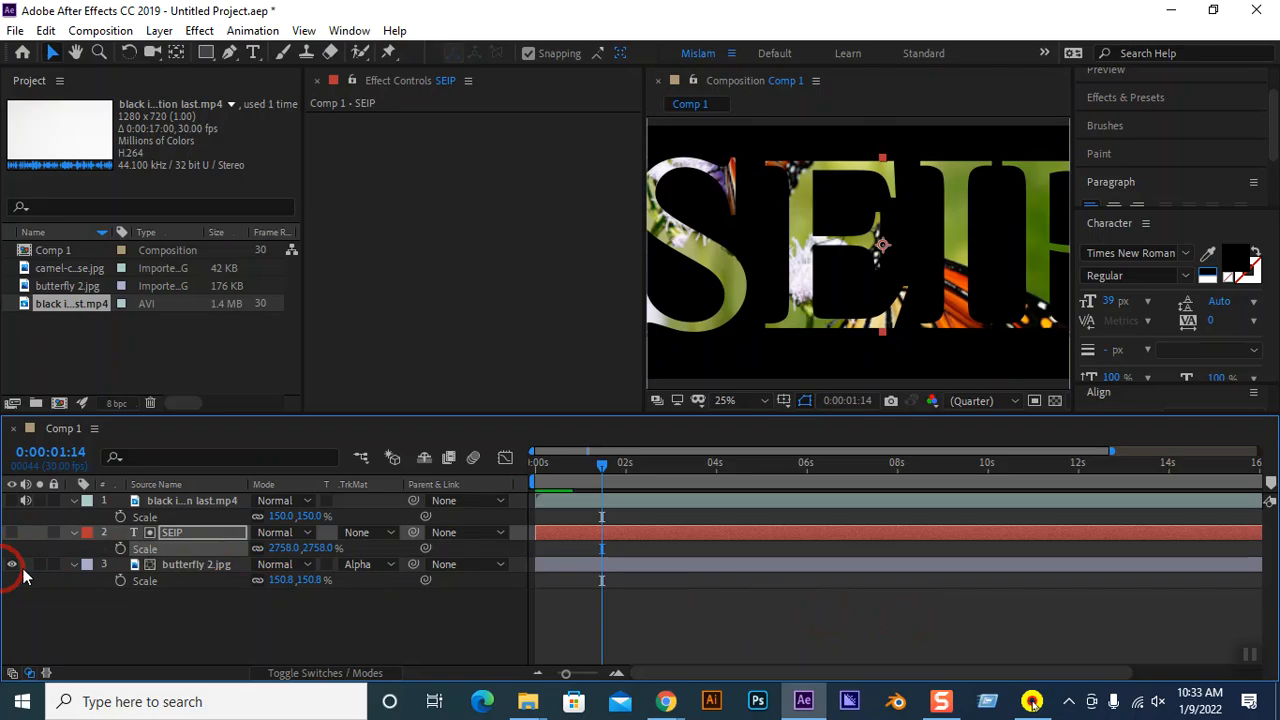
left_click_drag(285, 548, 3, 576)
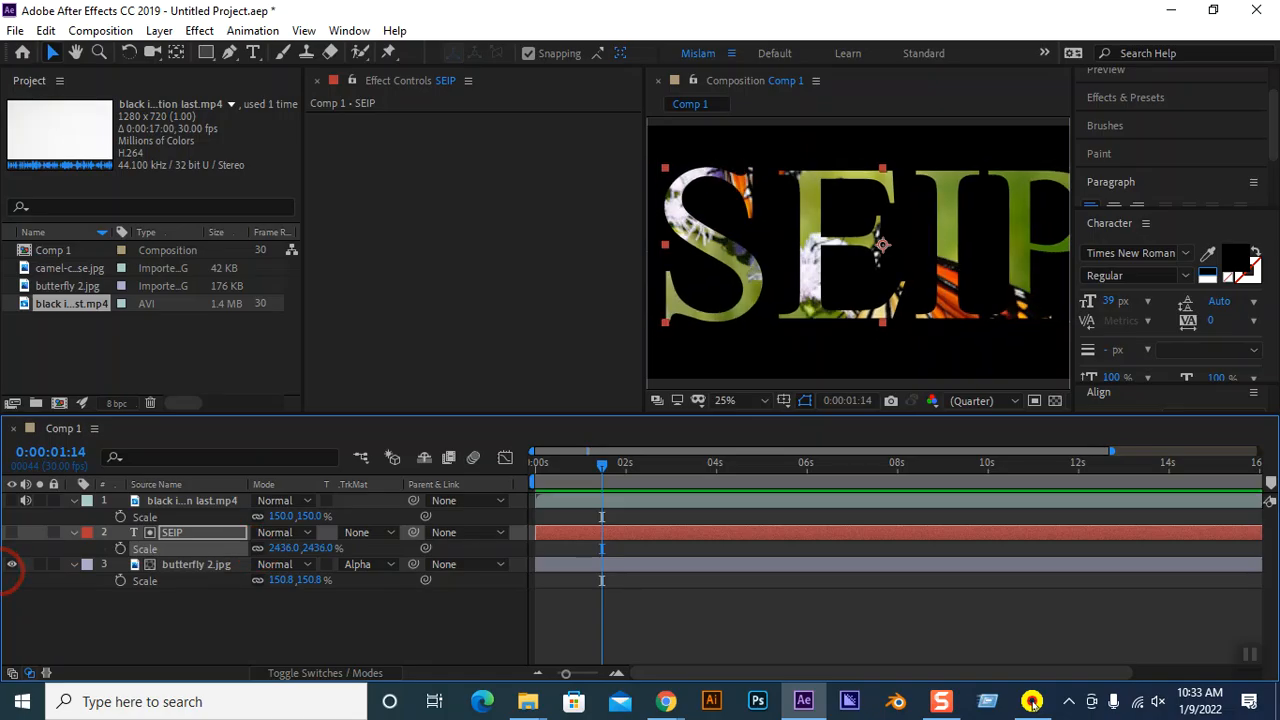
key("shift+F9")
key("shift+F9")
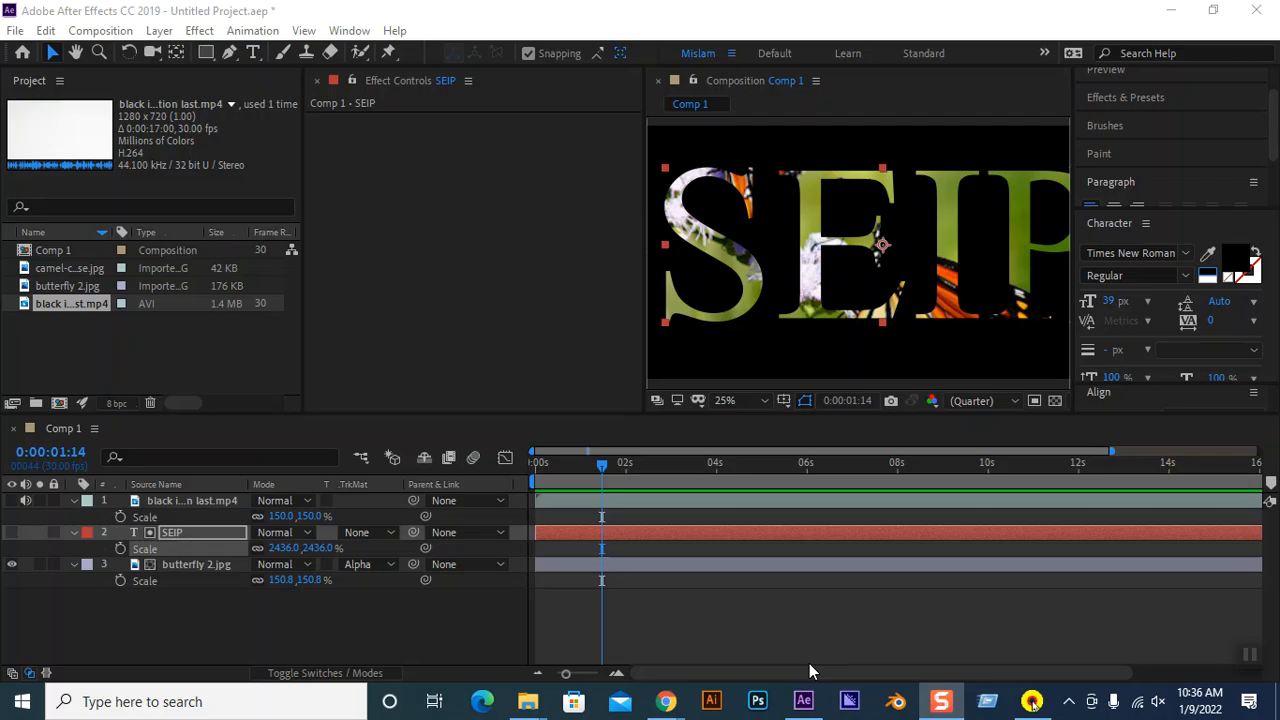
Undo the recent scale, anchor point and track matte changes, going back to the black SEIP text over the unmatted butterfly picture.
key("ctrl+z")
left_click(815, 641)
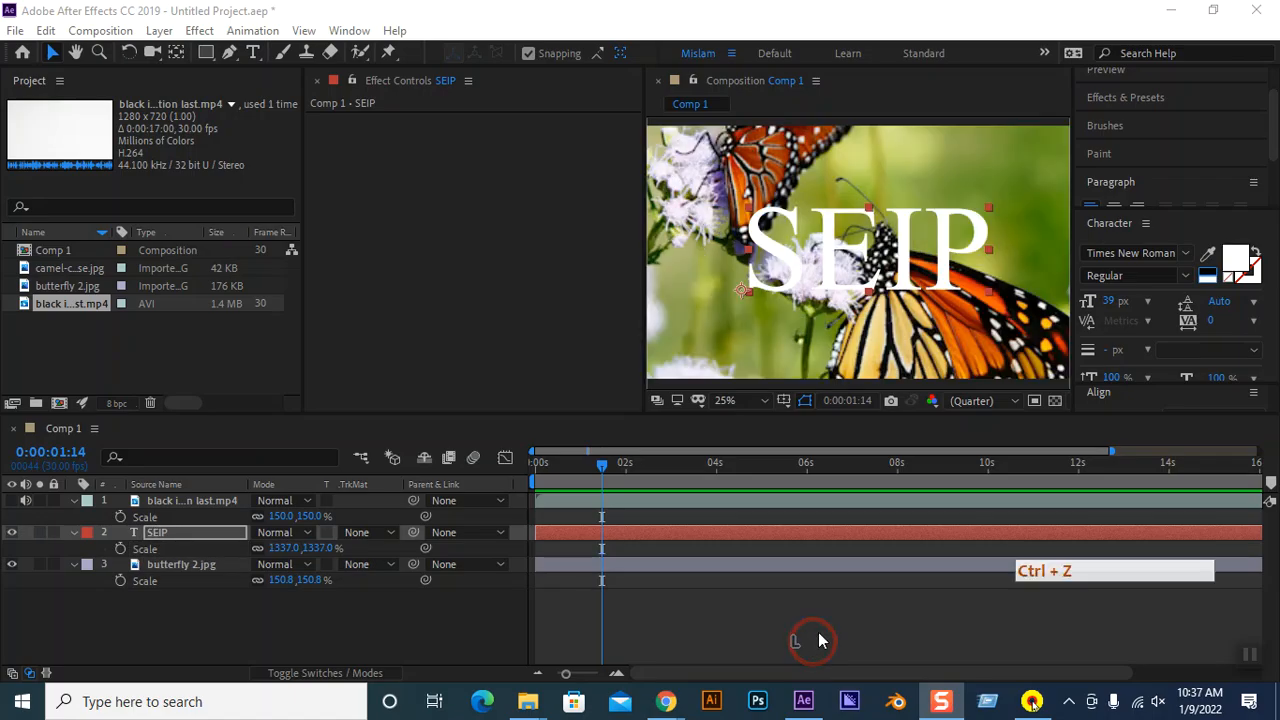
left_click(302, 607)
key("ctrl+z")
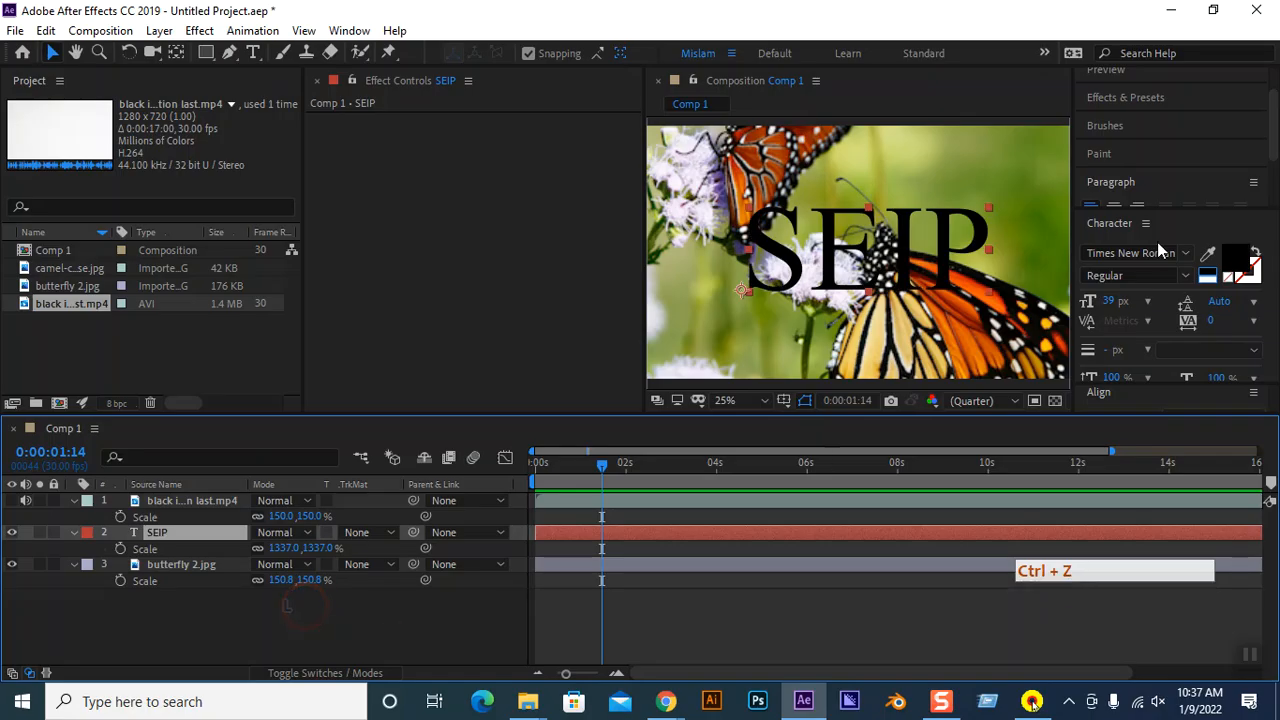
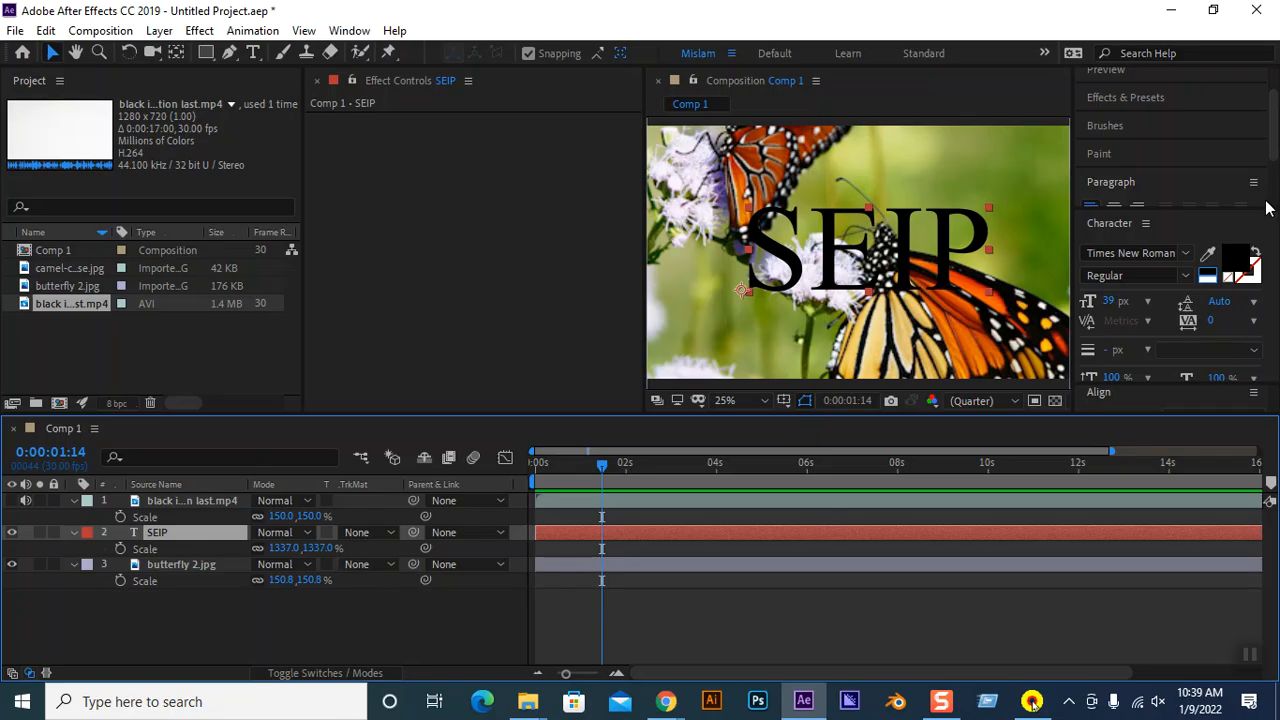
Set the SEIP text's fill to white and apply Alpha Inverted Matte "SEIP" to butterfly 2.jpg.
left_click(1213, 281)
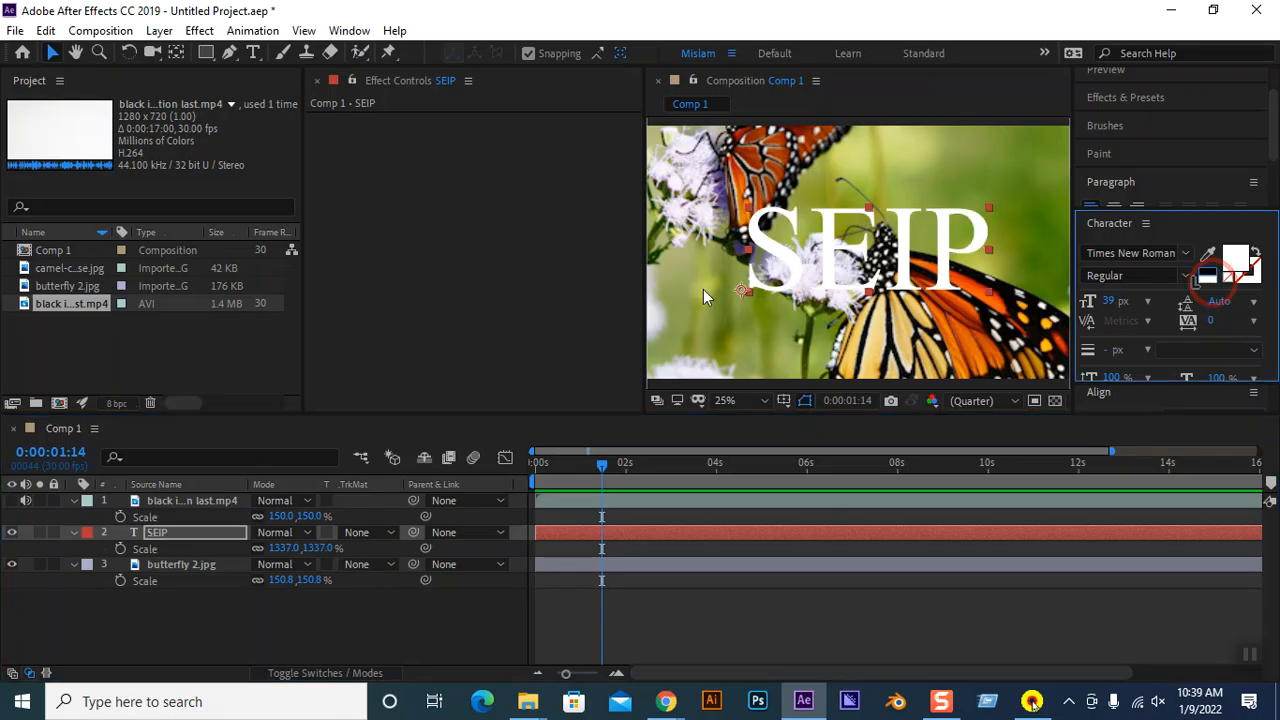
left_click(372, 566)
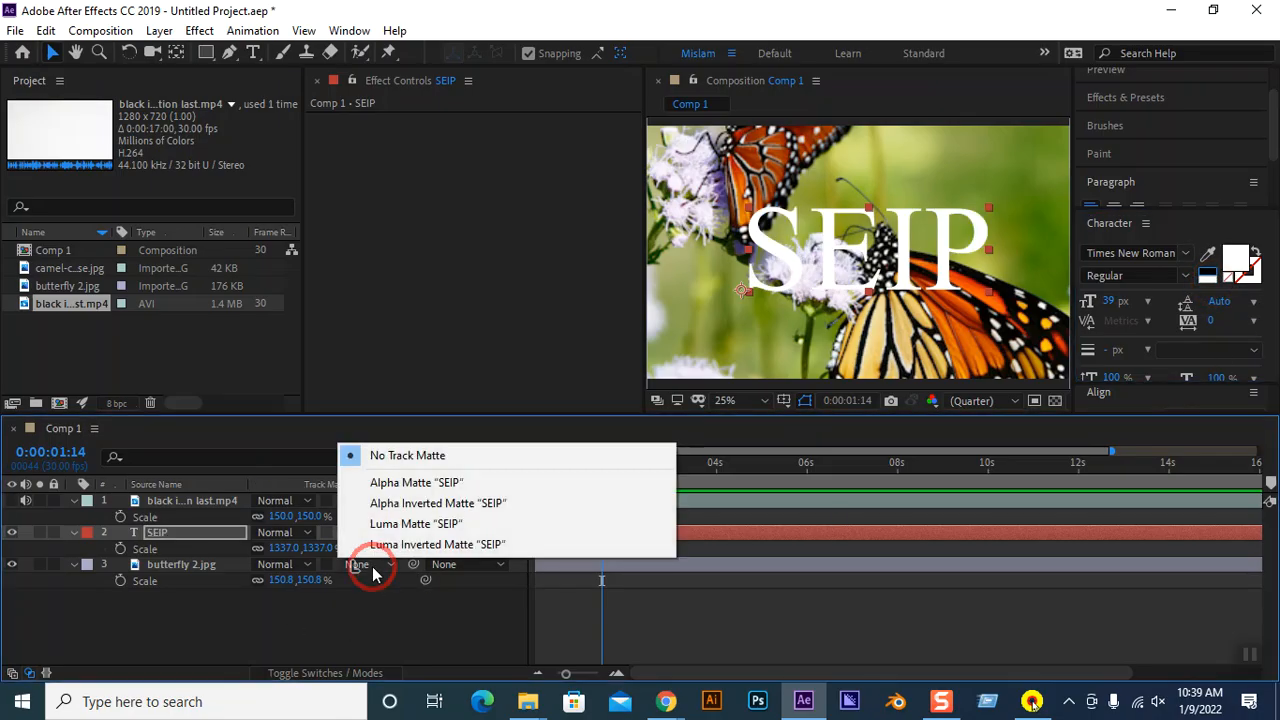
left_click(410, 503)
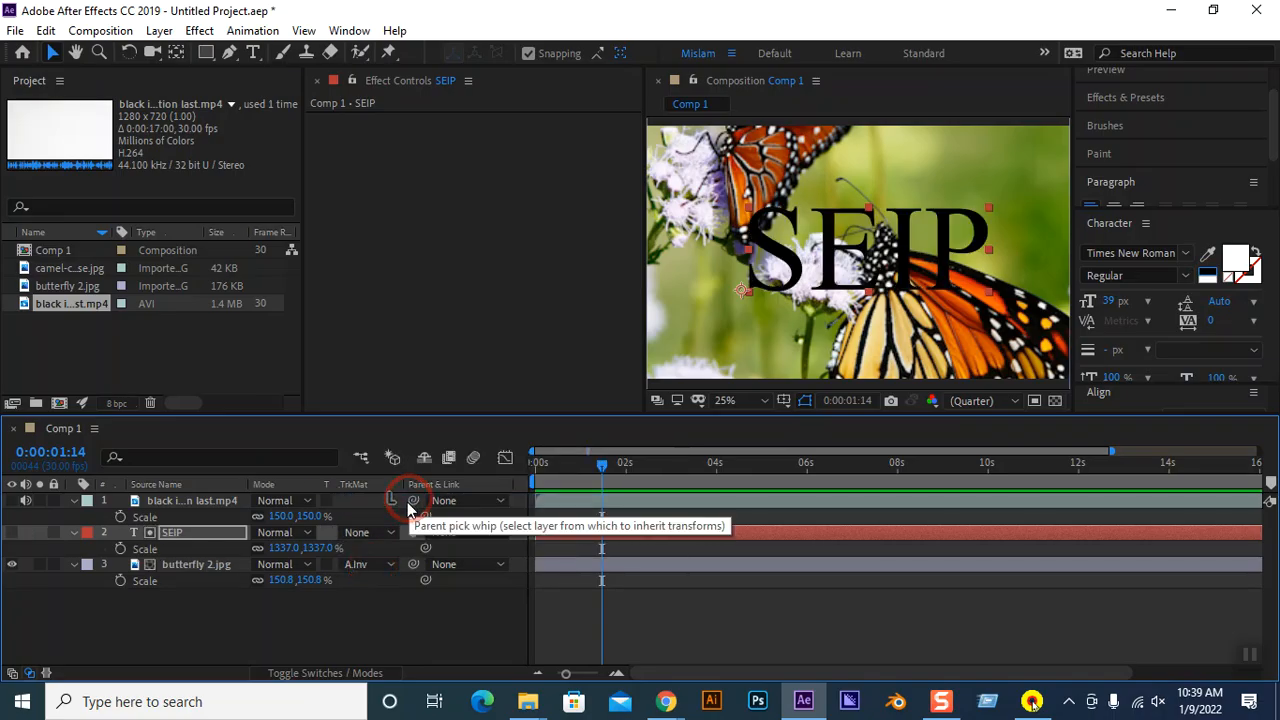
left_click(356, 564)
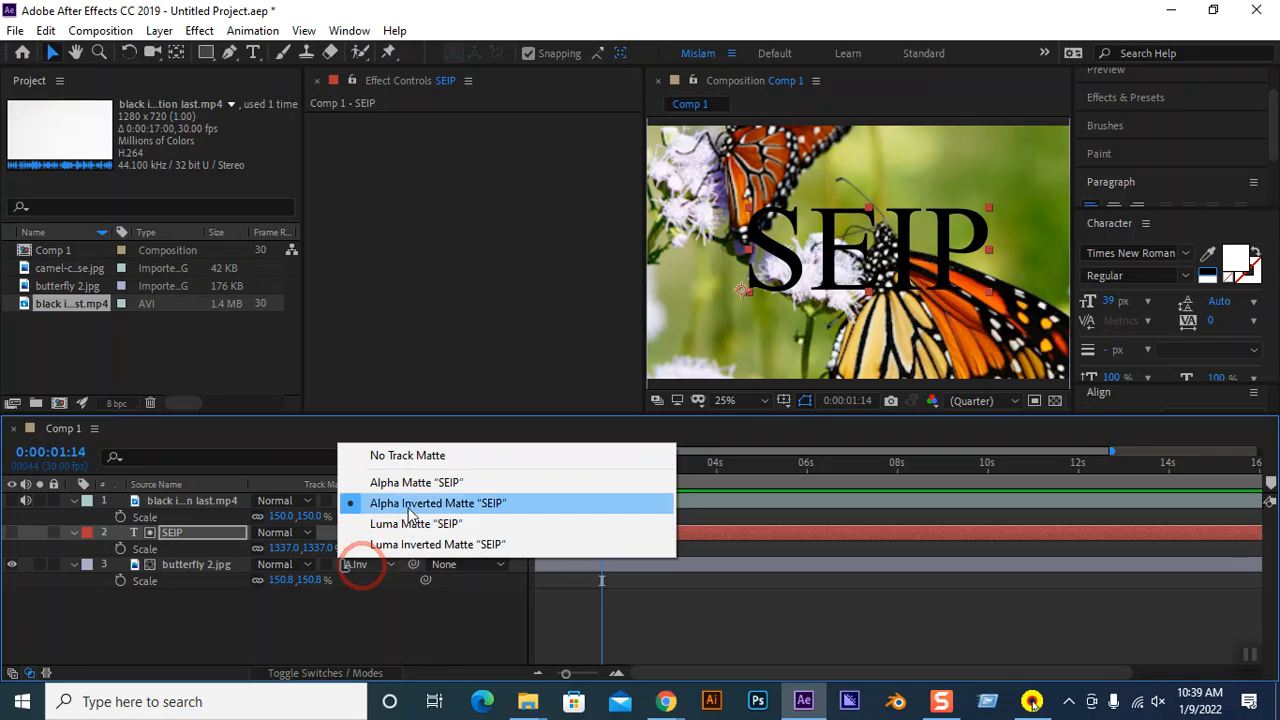
left_click(410, 503)
Set butterfly 2.jpg to No Track Matte and undo that change.
left_click(362, 565)
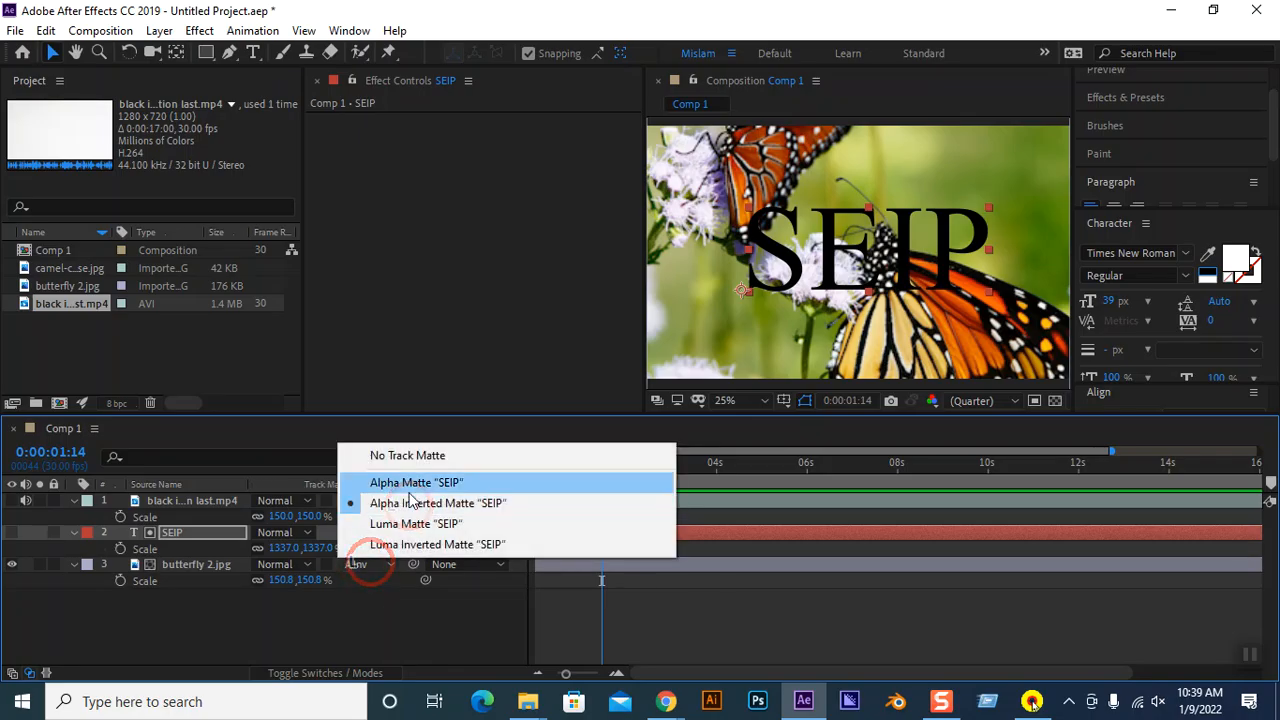
left_click(425, 456)
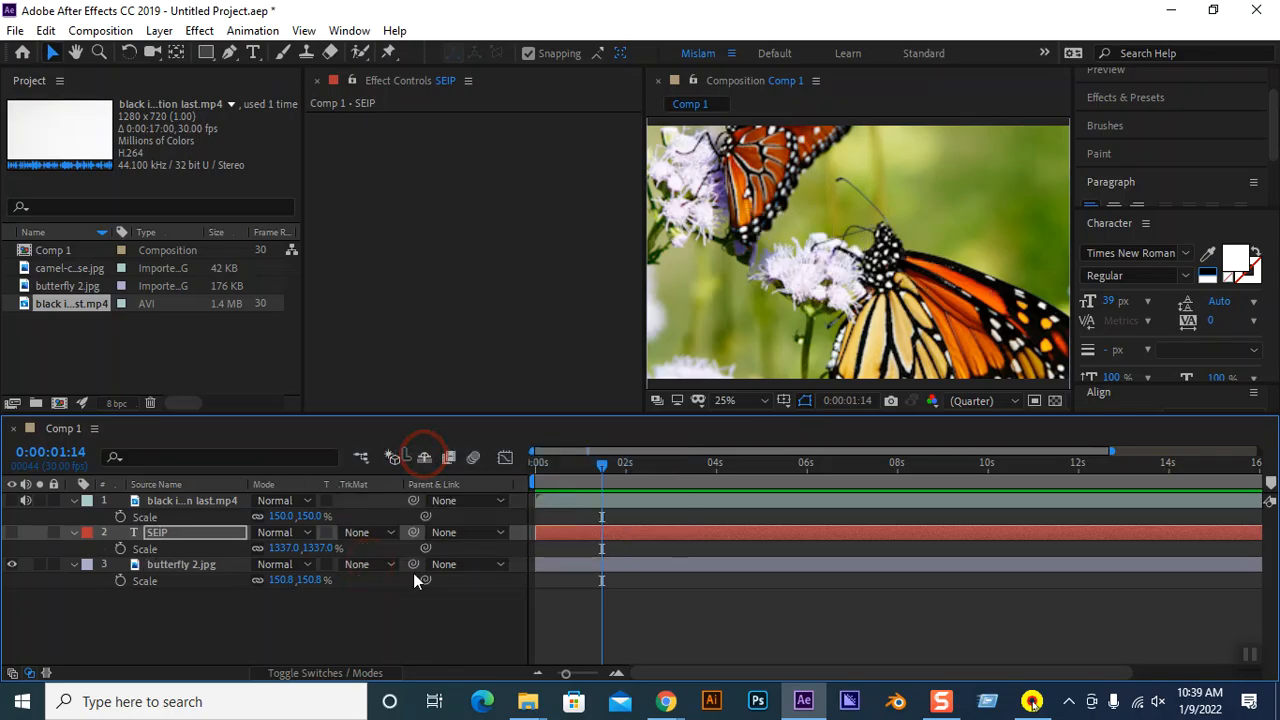
key("ctrl+z")
Make the SEIP and black ink video layers visible, and delete the SEIP text layer.
left_click(13, 532)
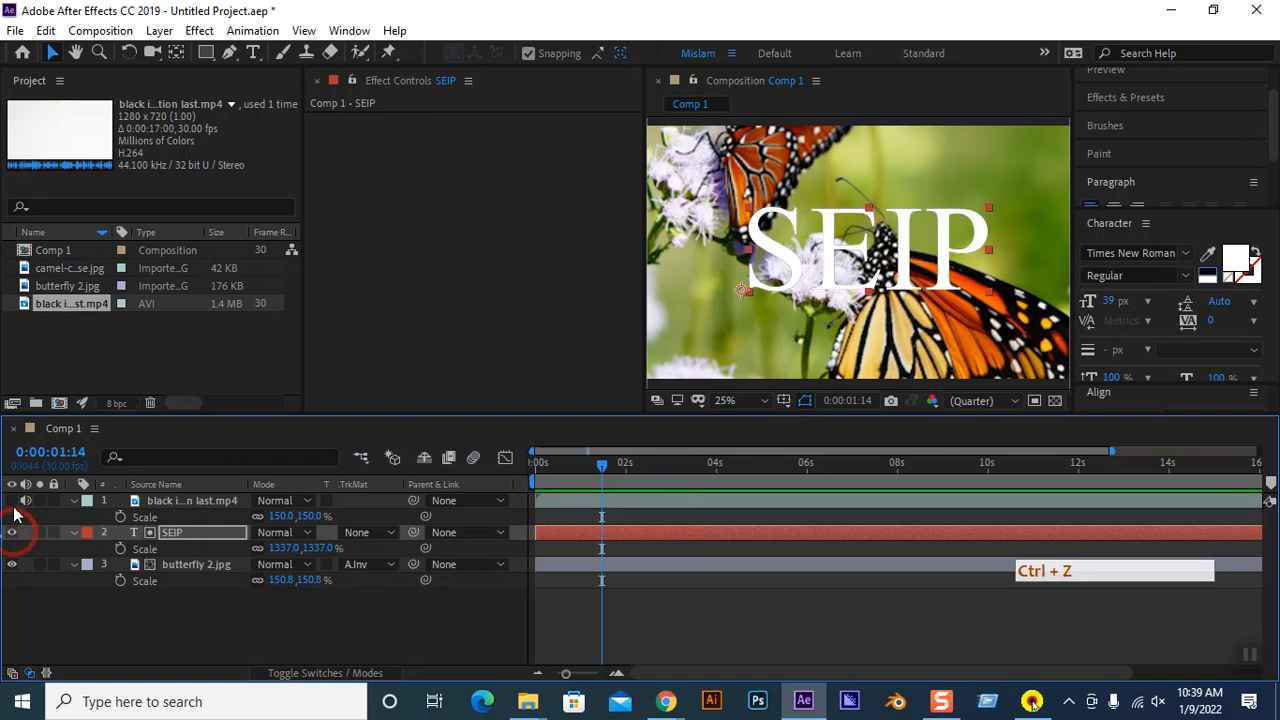
left_click(12, 500)
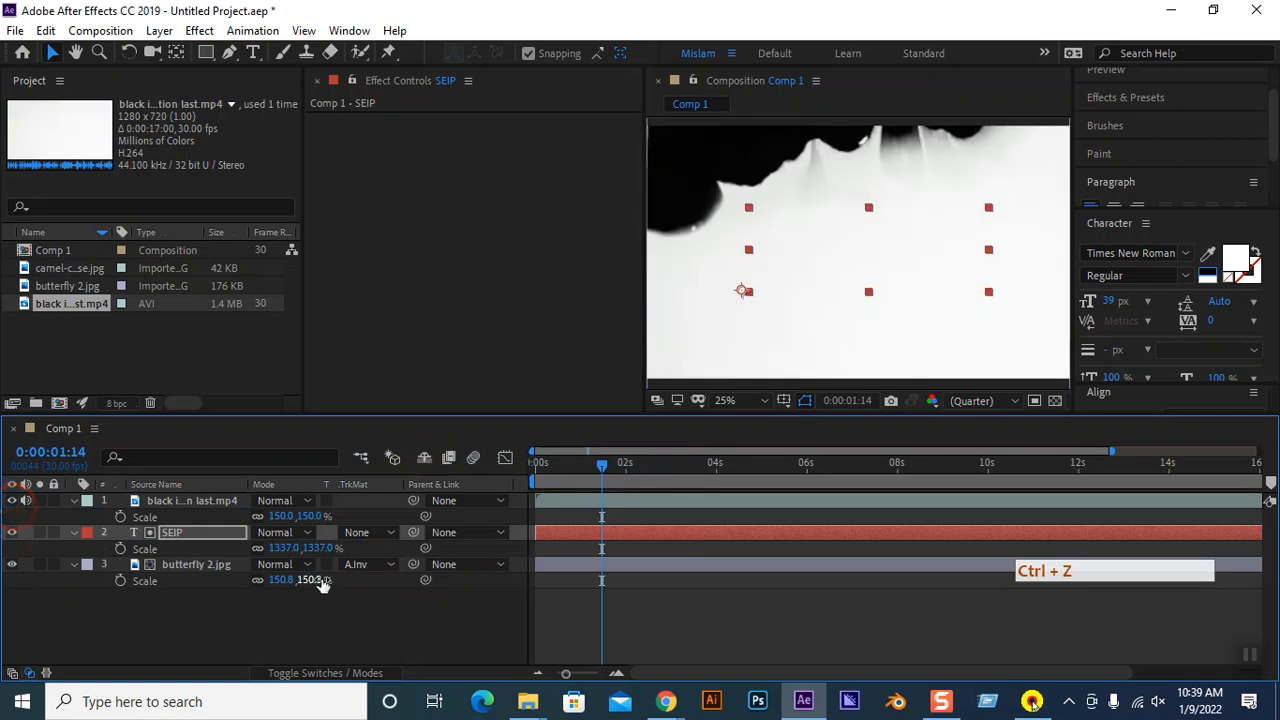
left_click(357, 533)
left_click(268, 619)
left_click(352, 532)
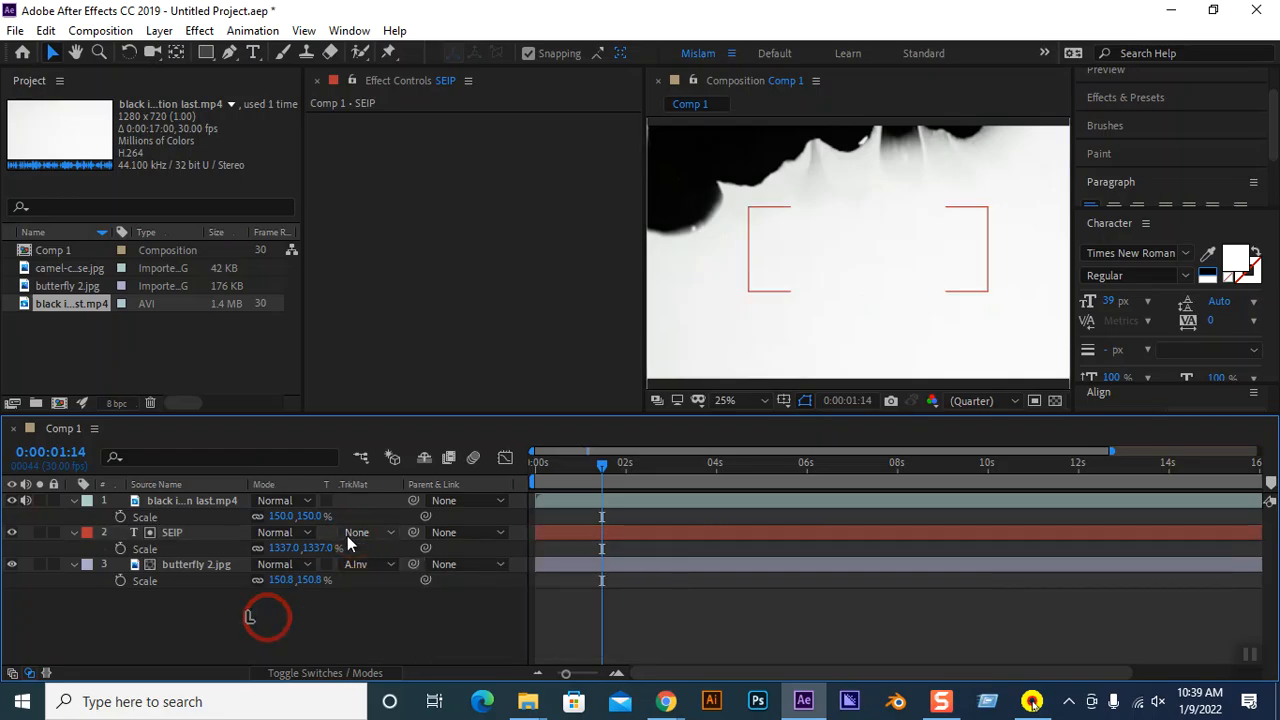
left_click(187, 604)
left_click(150, 538)
left_click(168, 535)
key("Delete")
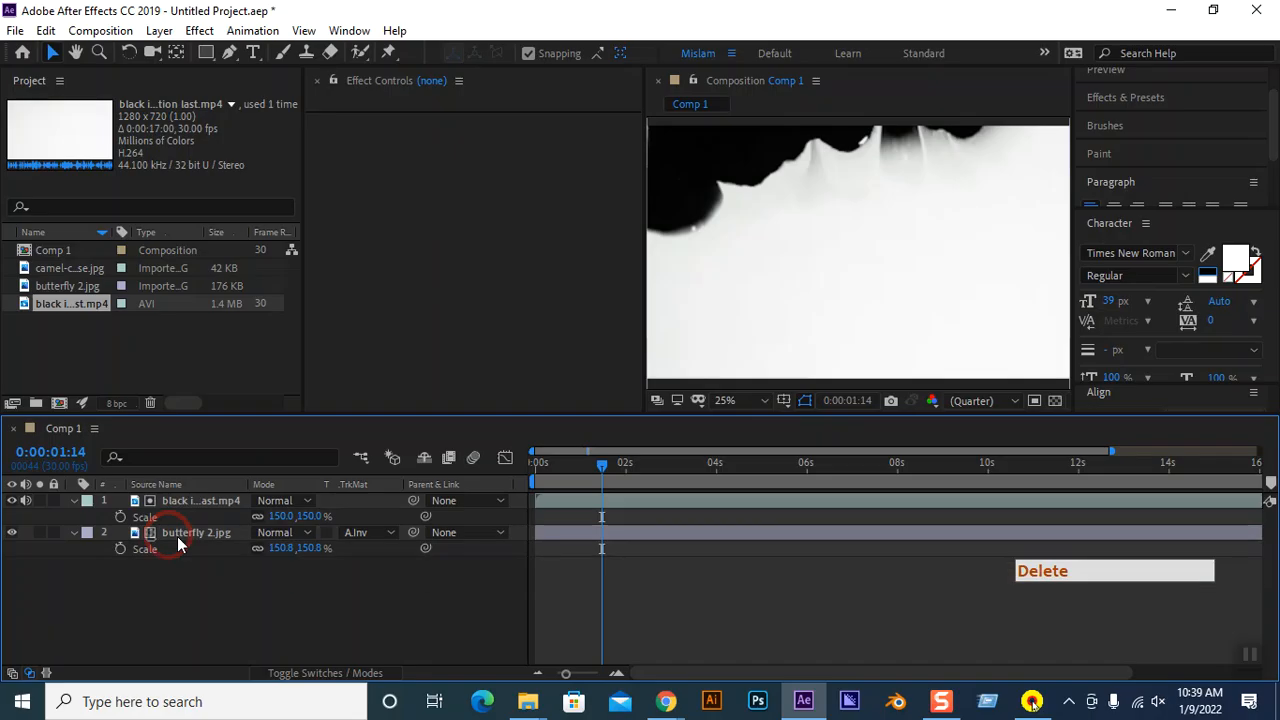
Switch butterfly 2.jpg's track matte to Luma and on to Luma Inverted, and hide the black ink video layer.
left_click(352, 532)
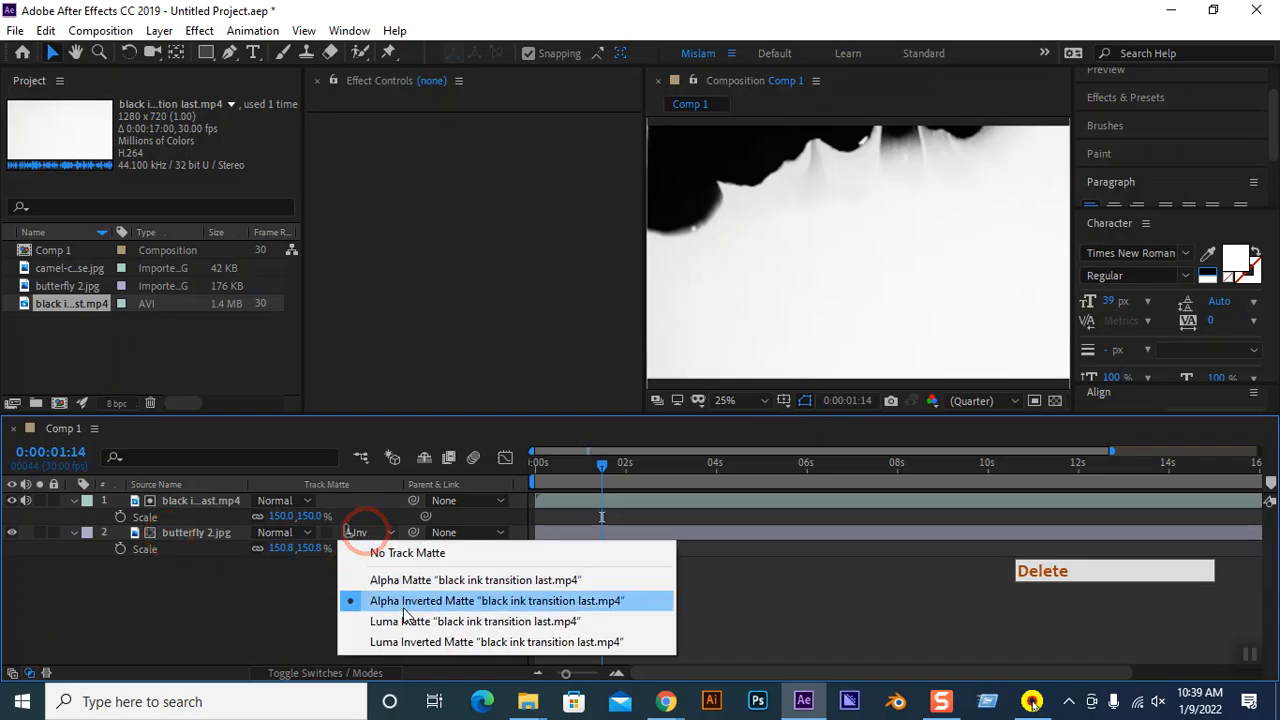
left_click(244, 624)
left_click(212, 535)
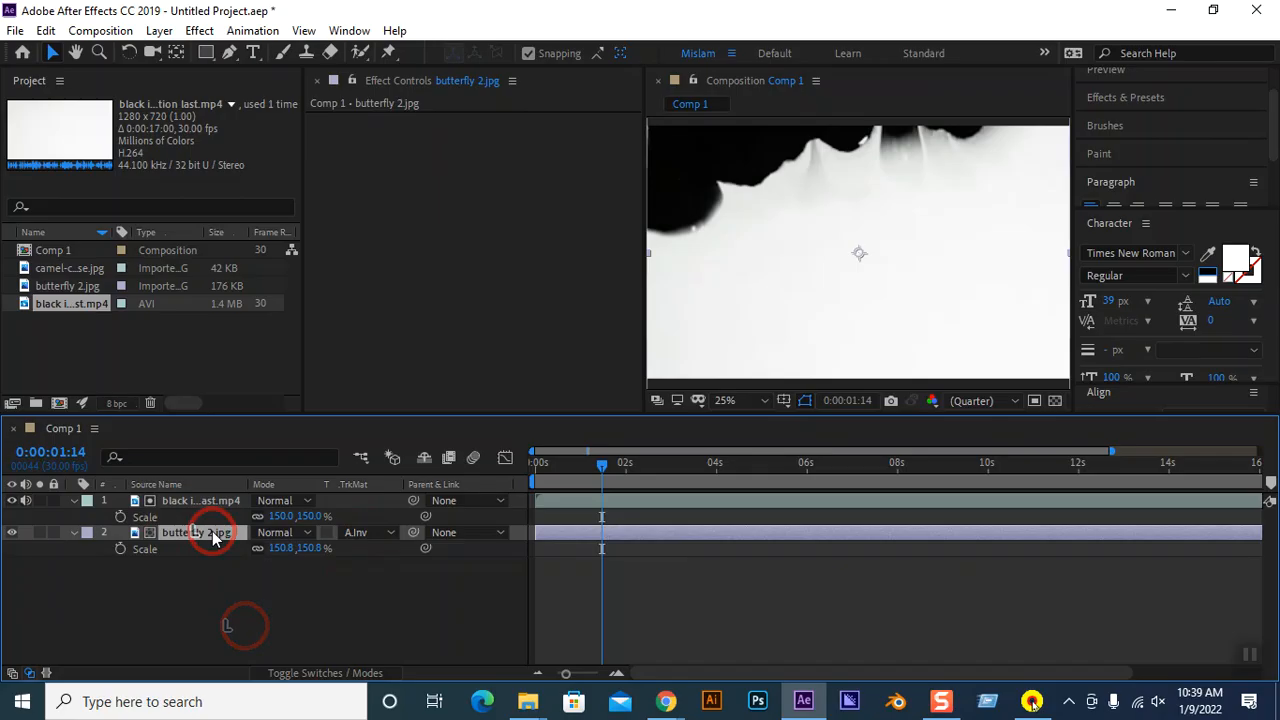
left_click(372, 532)
left_click(420, 621)
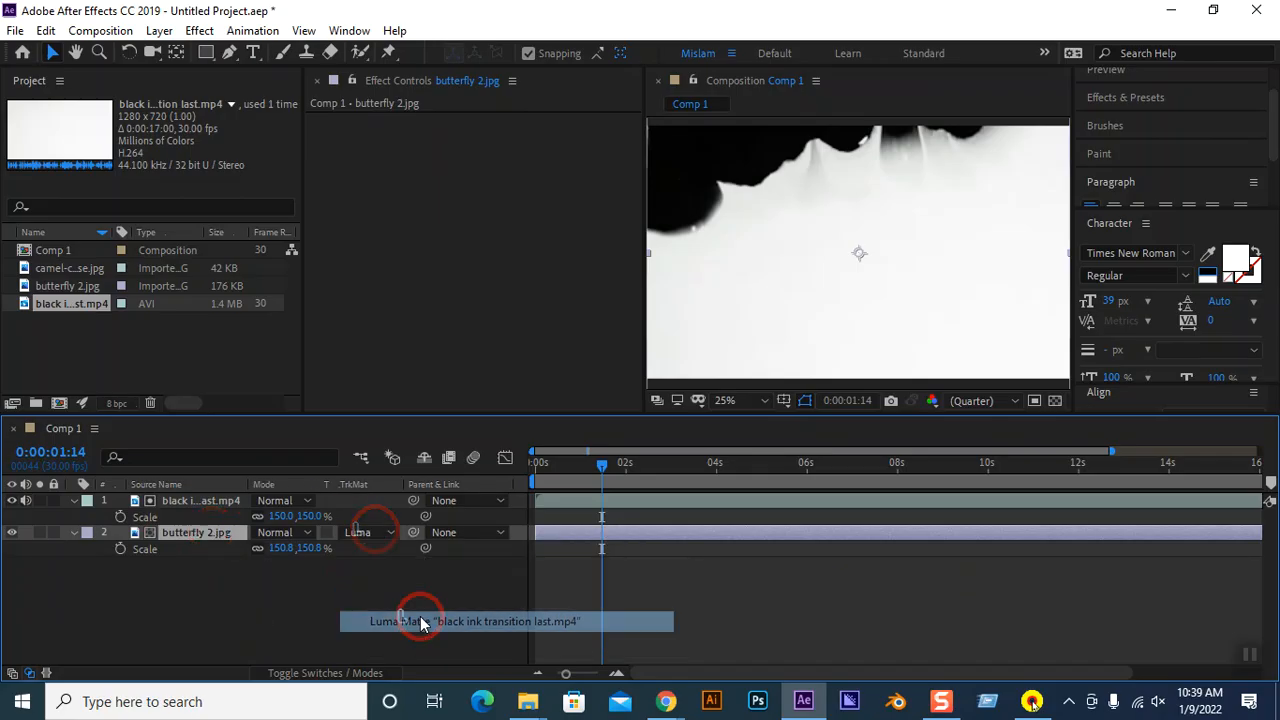
left_click(373, 533)
left_click(397, 645)
left_click(13, 501)
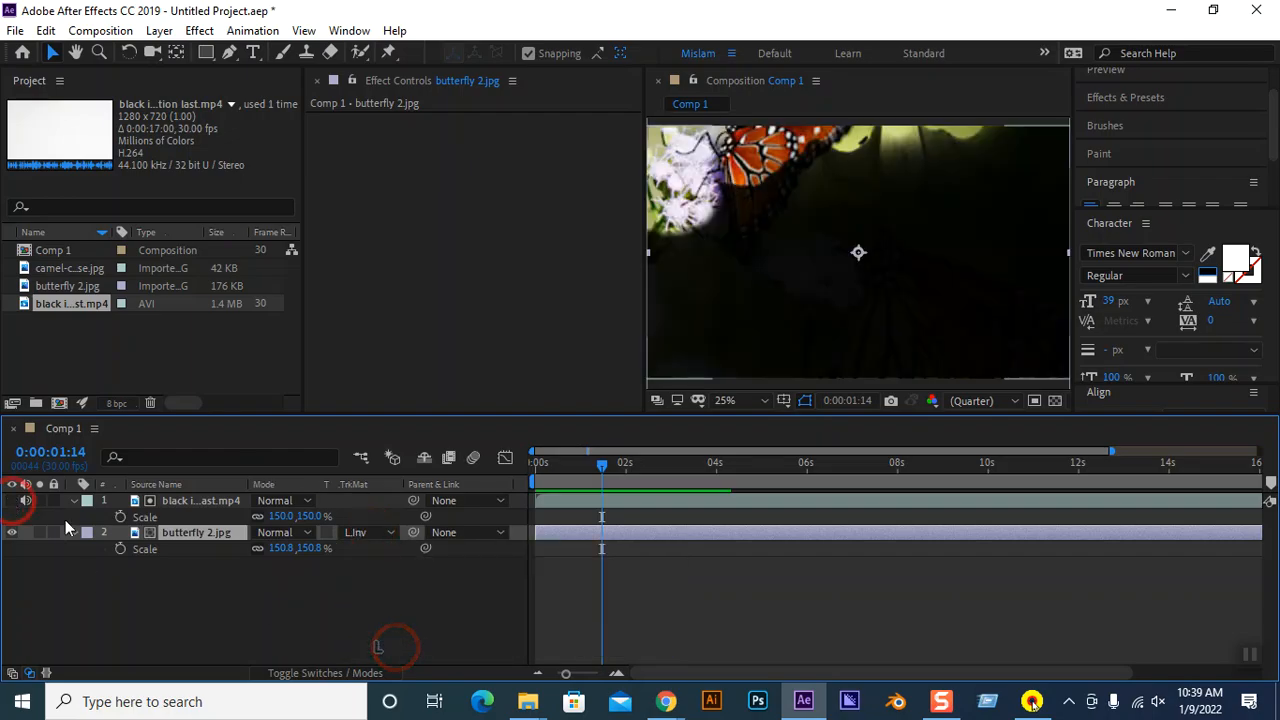
Compare the Alpha and Alpha Inverted mattes from the black ink video on butterfly 2.jpg, scrubbing the timeline for each.
left_click(372, 533)
left_click(383, 576)
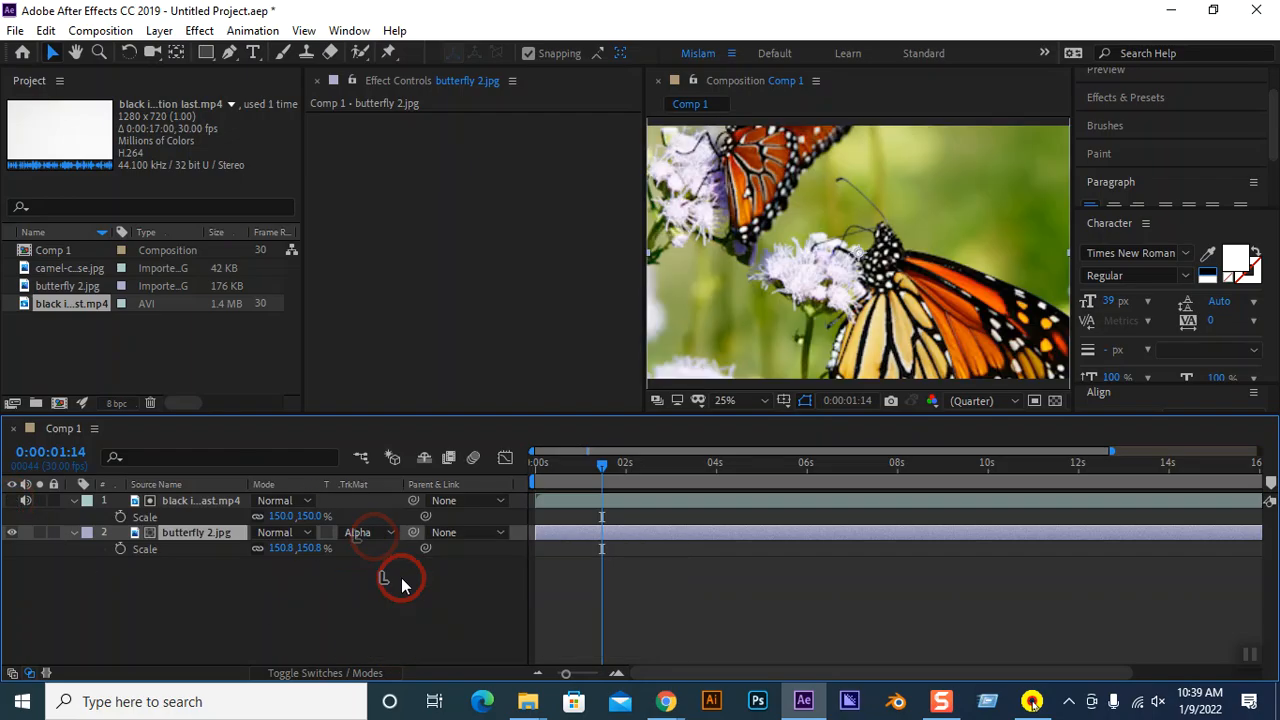
left_click_drag(591, 464, 550, 476)
left_click(367, 539)
left_click(385, 600)
left_click_drag(551, 462, 625, 458)
Apply Luma Matte "black ink transition last.mp4" to butterfly 2.jpg and scrub through the transition to 0:00:12:23.
left_click(356, 533)
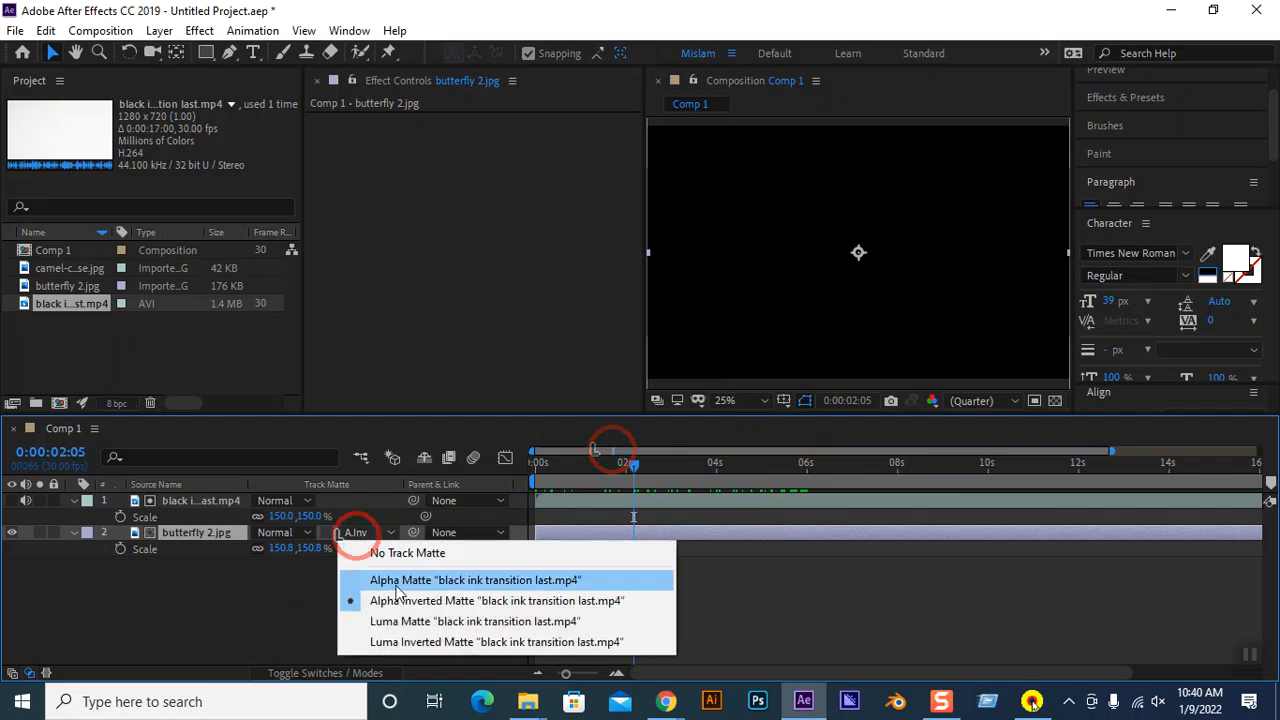
left_click(414, 616)
left_click_drag(630, 470, 1106, 490)
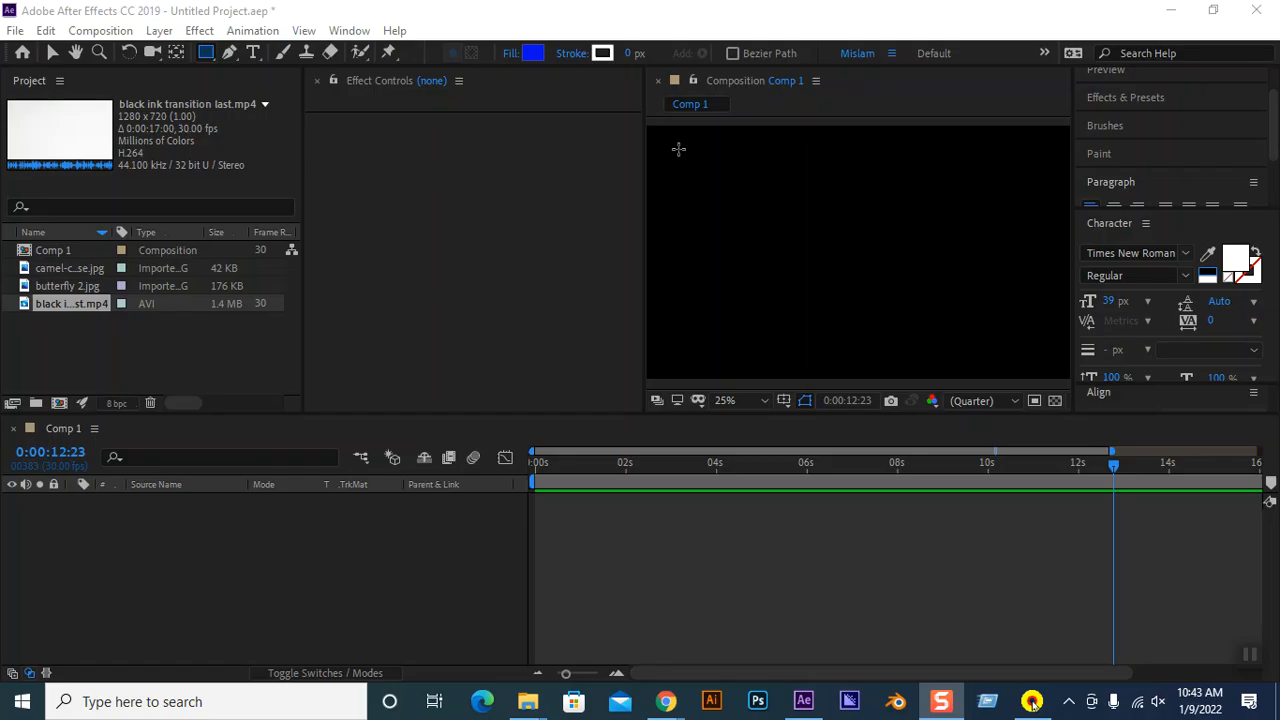
Widen the Comp 1 viewer and set its magnification to Fit up to 100%.
left_click(646, 259)
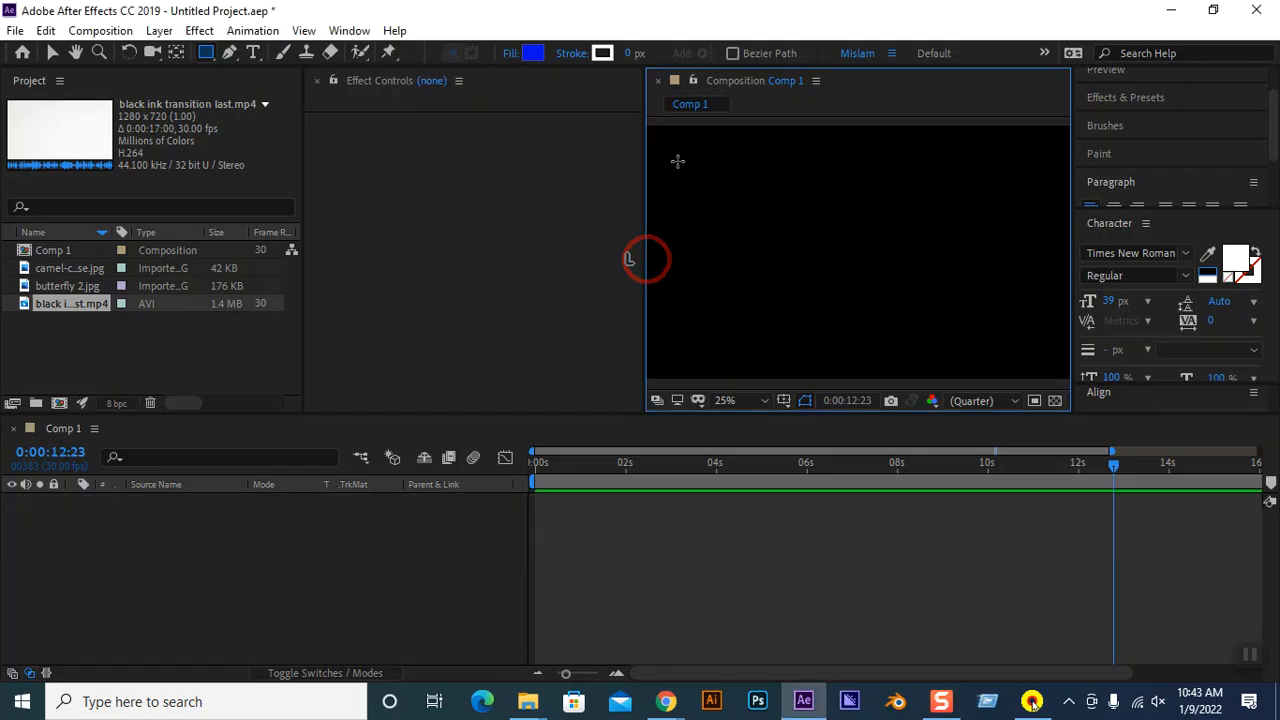
left_click_drag(642, 208, 432, 212)
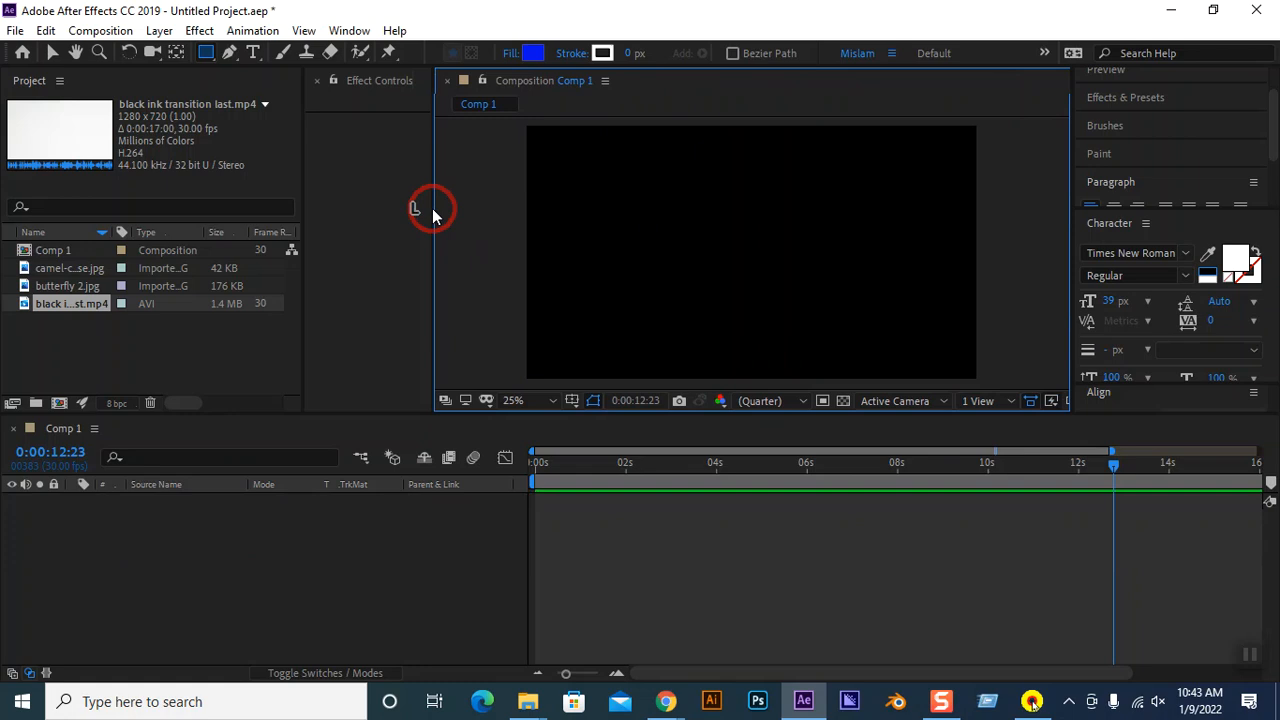
left_click(534, 400)
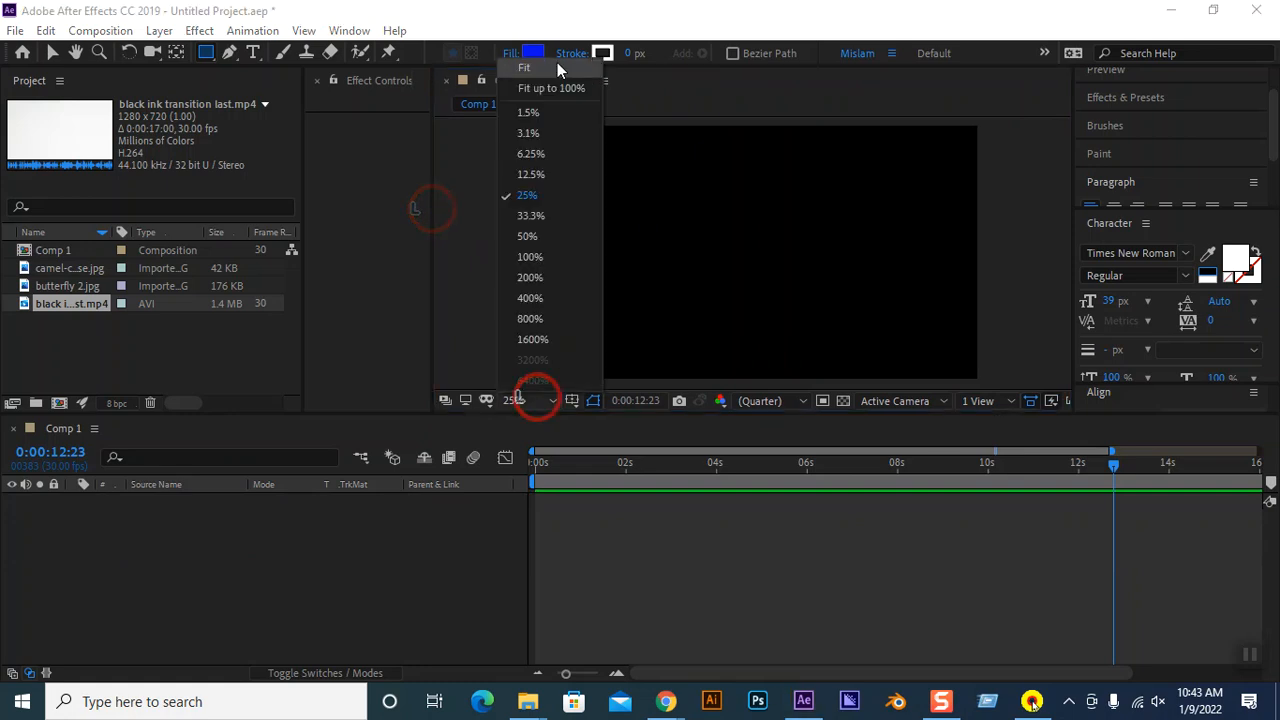
left_click(562, 88)
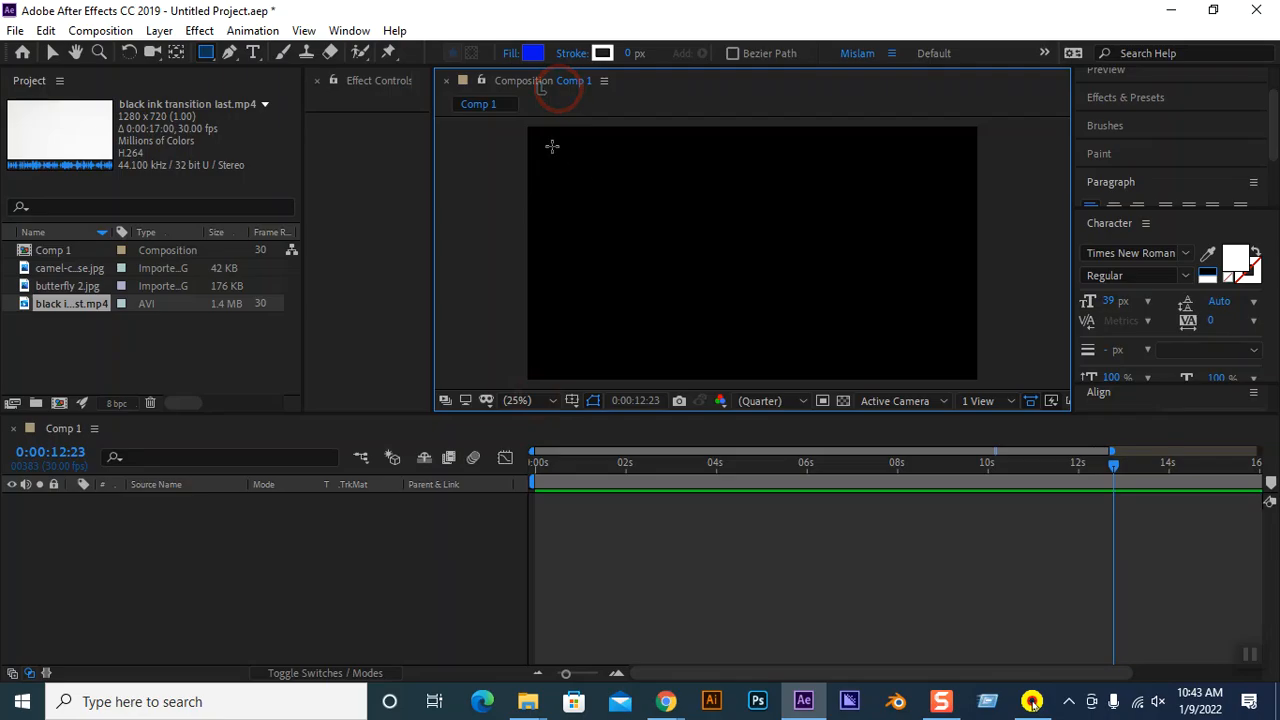
Draw a small blue square in the upper-left area of Comp 1 and center its anchor point.
left_click_drag(545, 144, 614, 213)
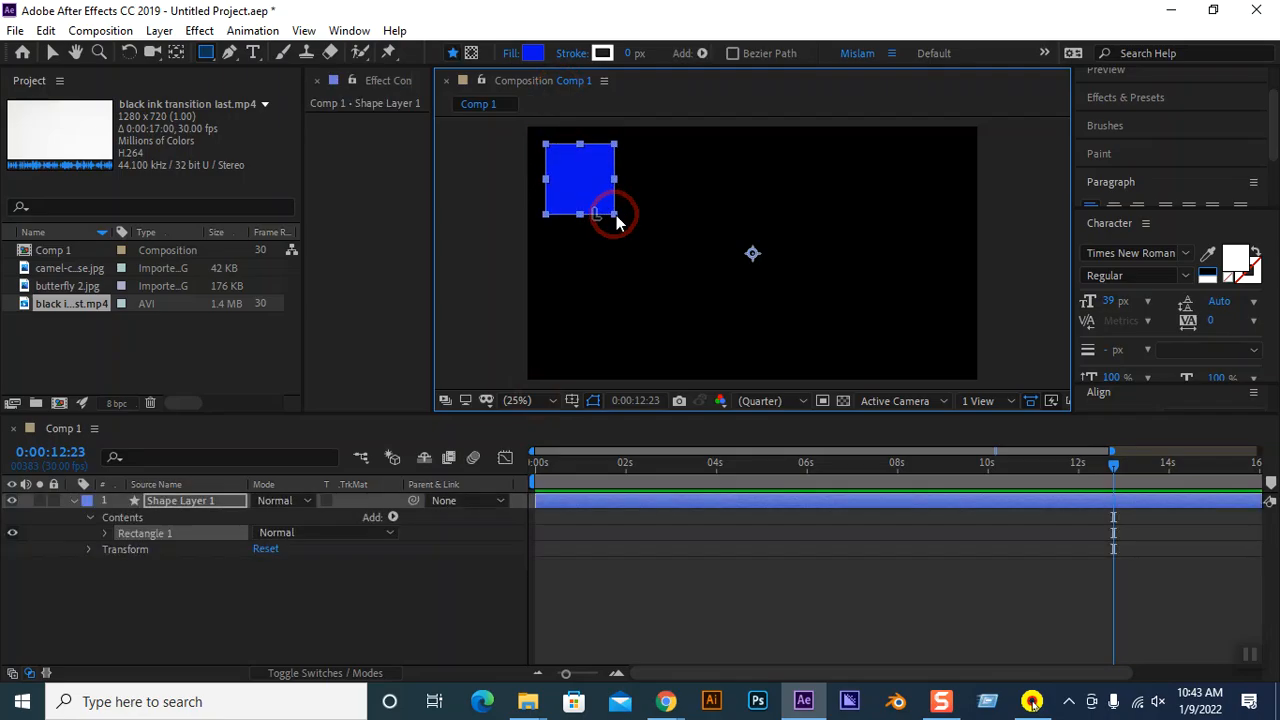
key("ctrl+alt+Home")
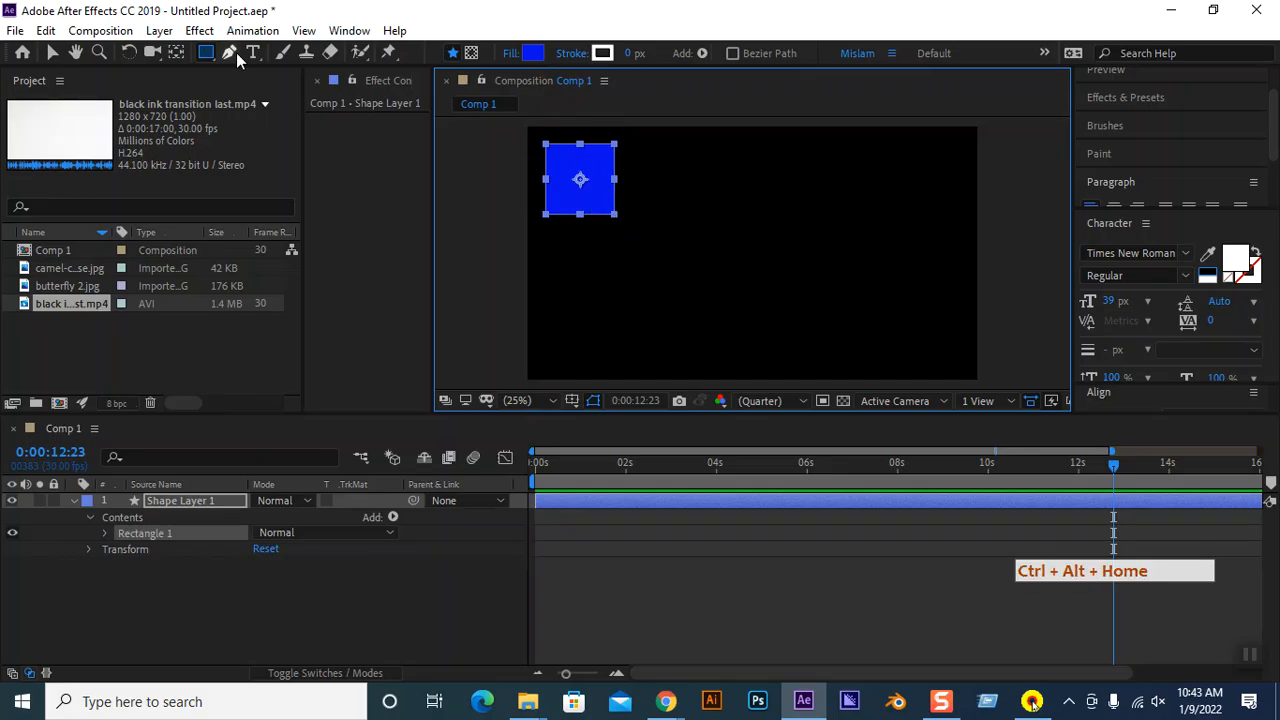
left_click(321, 617)
Draw a small blue circle with the Ellipse tool below the square and center its anchor point.
left_click_drag(206, 52, 264, 99)
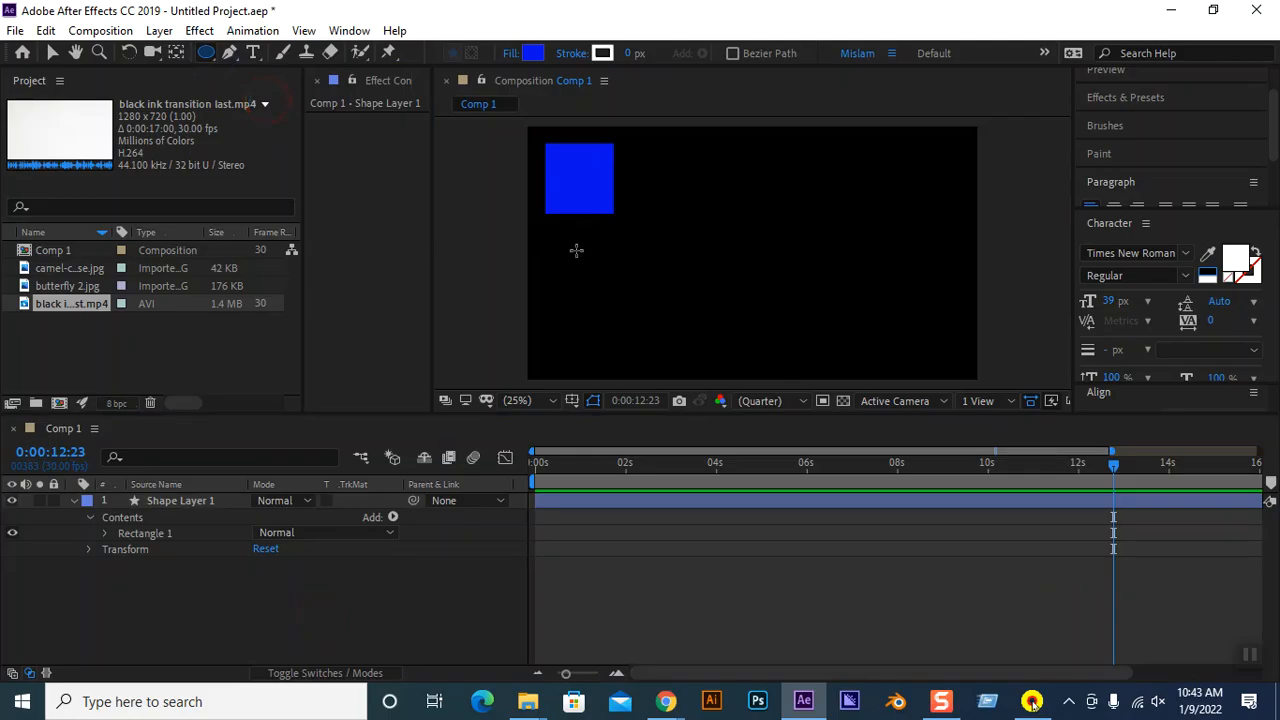
left_click_drag(578, 246, 640, 307)
key("Caps_Lock")
key("Caps_Lock")
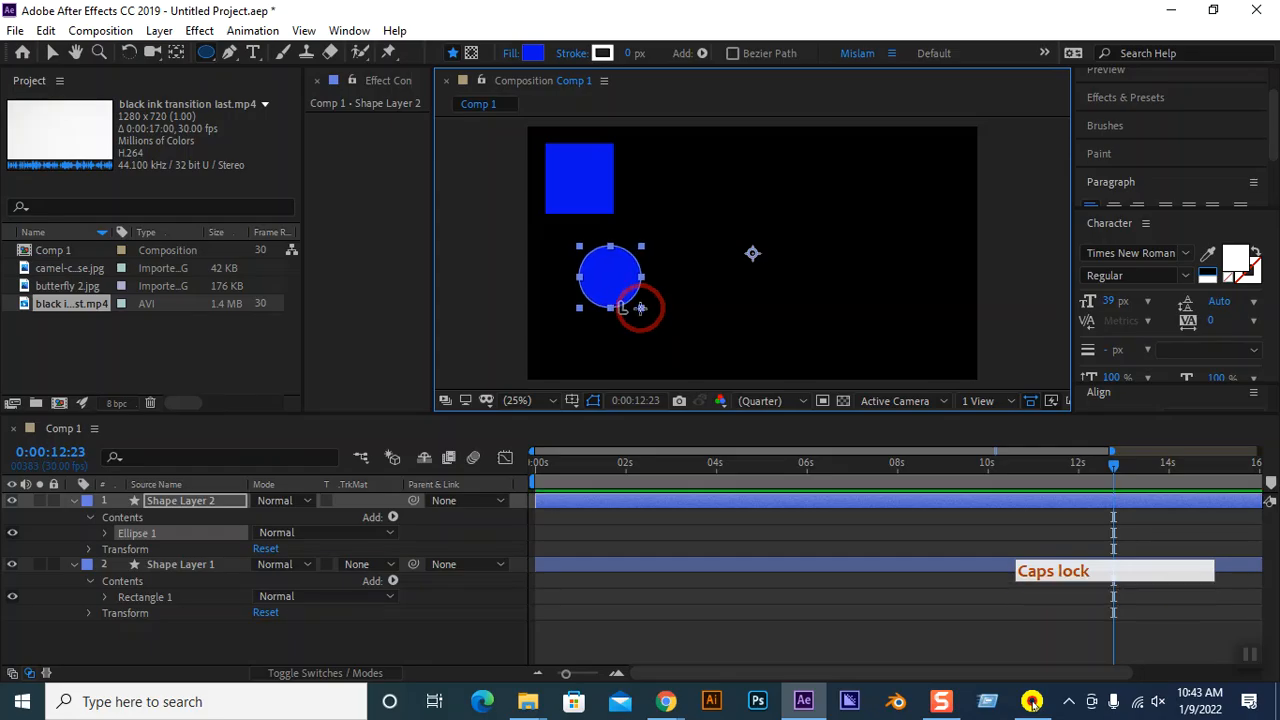
key("ctrl+alt+Home")
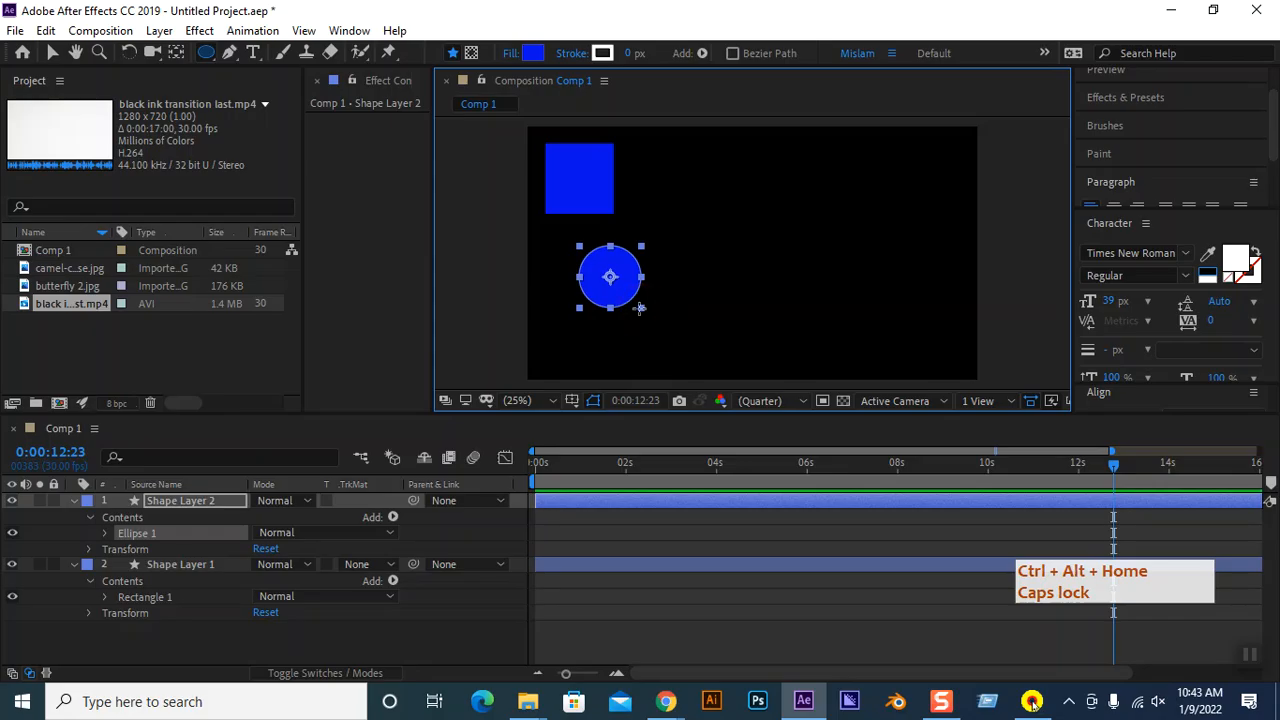
Collapse the expanded properties of both shape layers in the Comp 1 timeline.
left_click(75, 564)
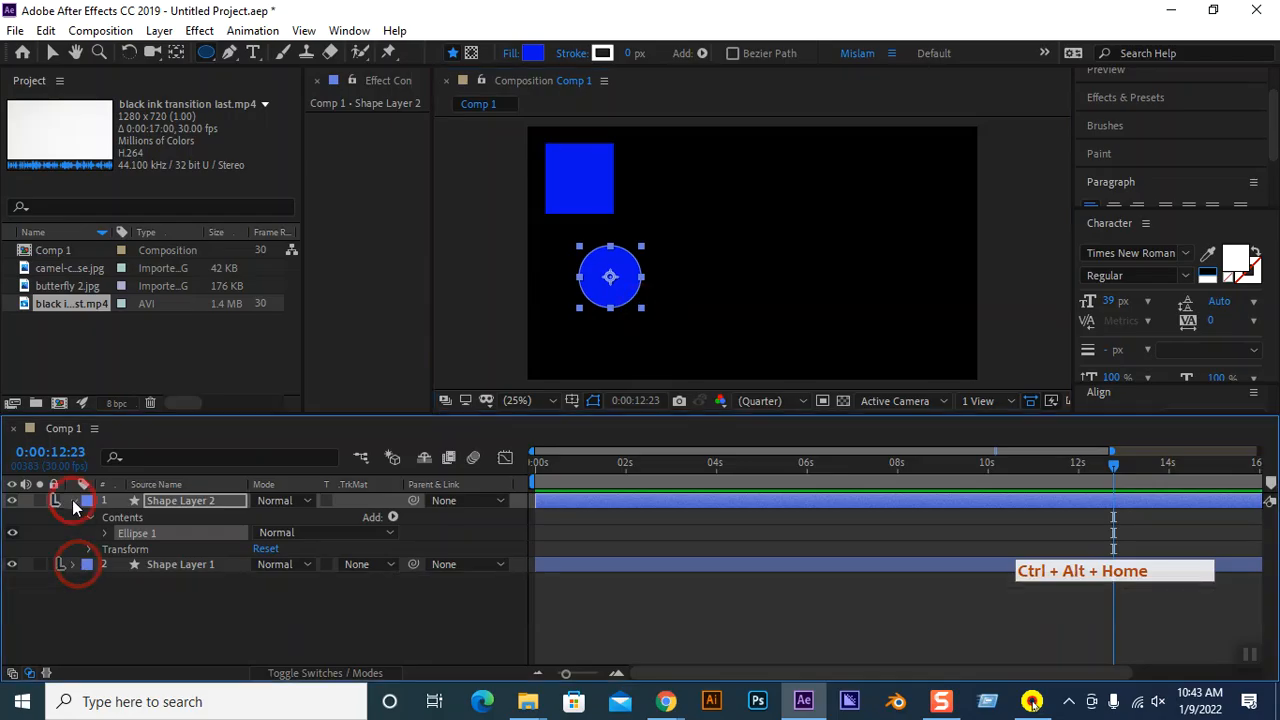
left_click(73, 500)
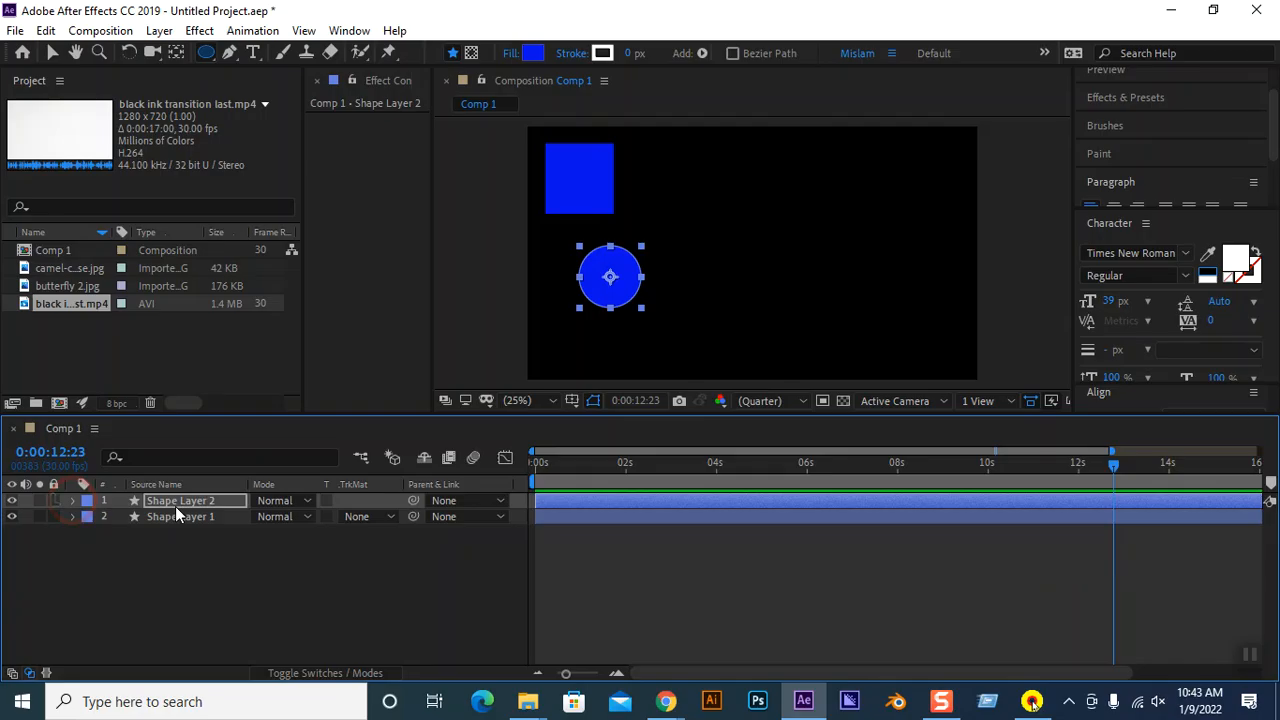
right_click(202, 500)
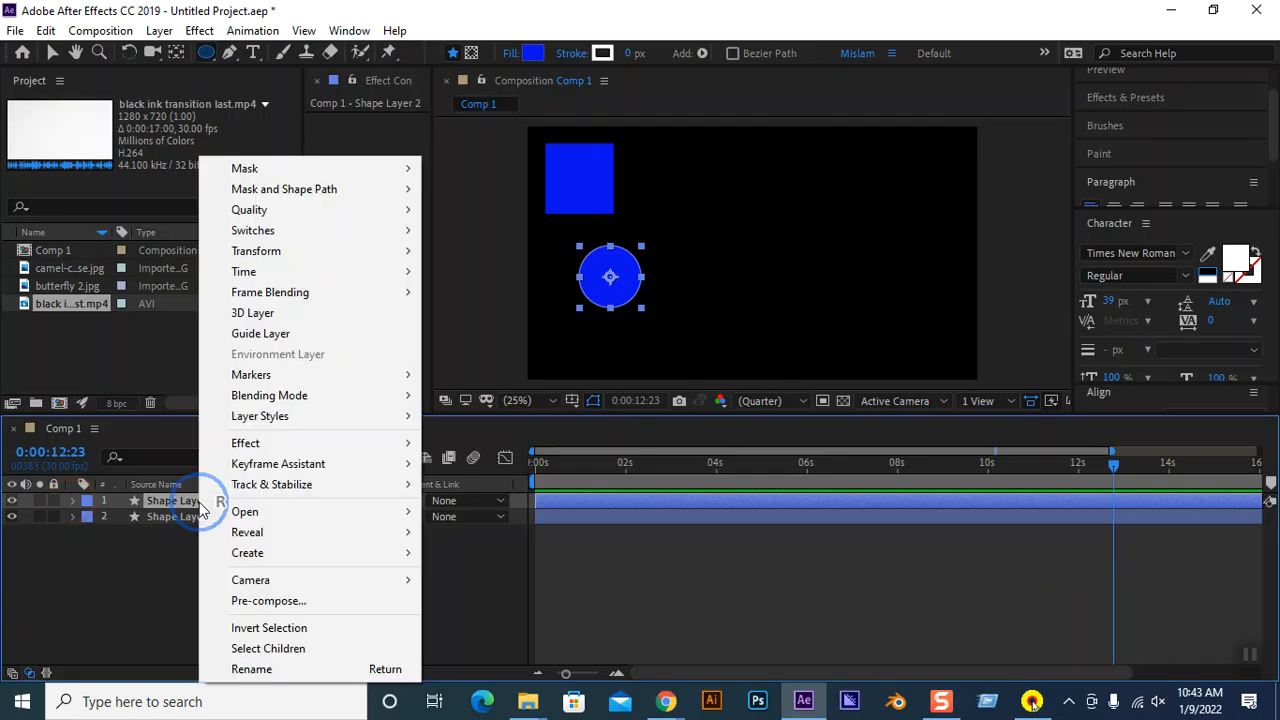
left_click(170, 510)
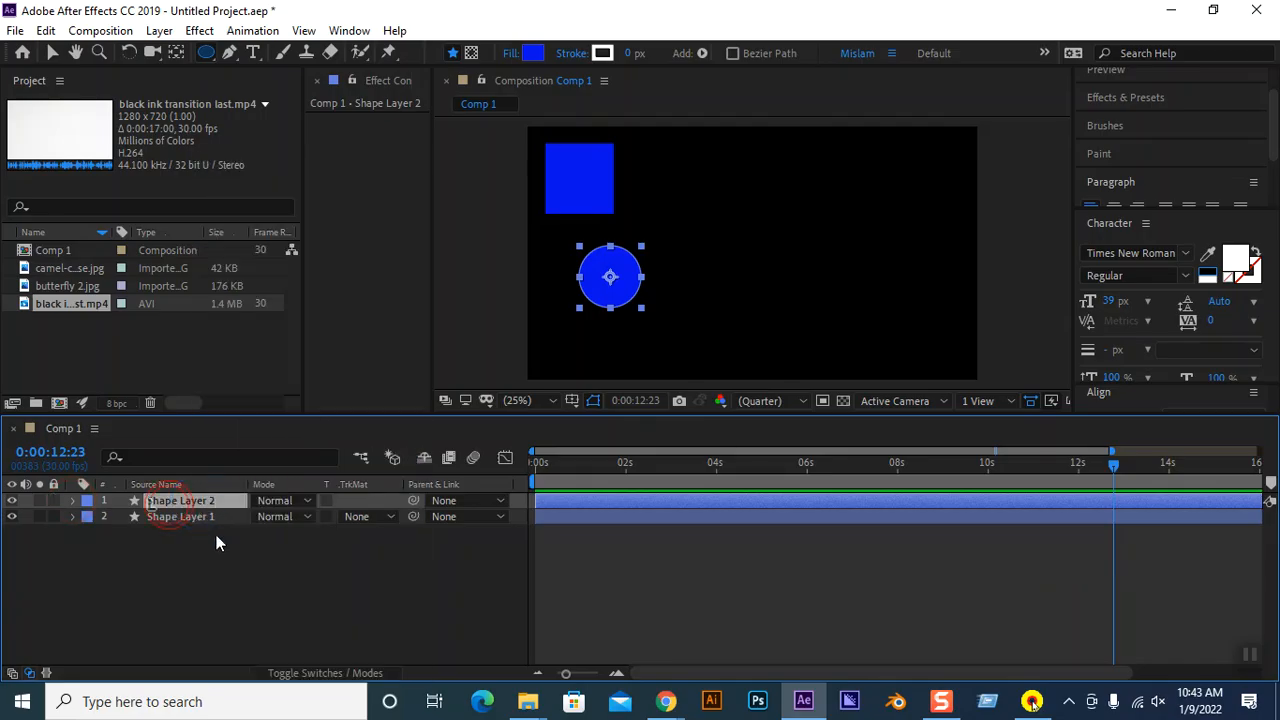
Rename the circle's shape layer, Shape Layer 2, as Box.
left_click(204, 501)
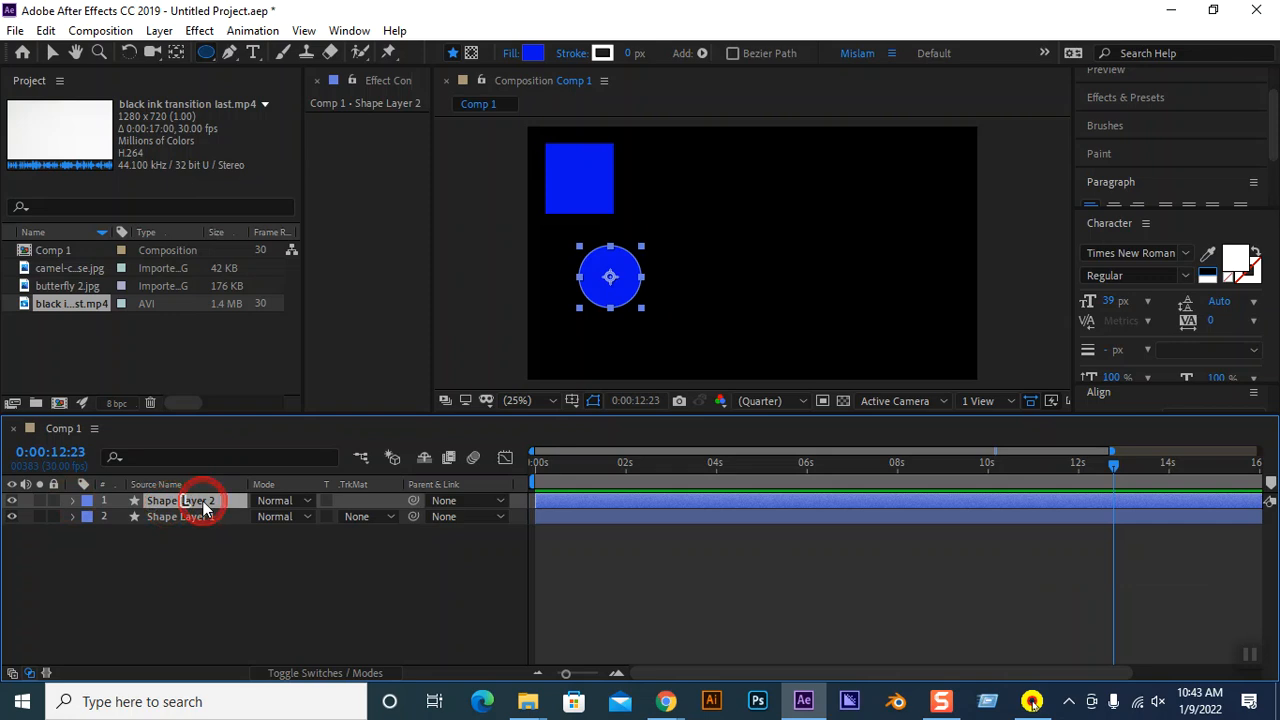
right_click(204, 505)
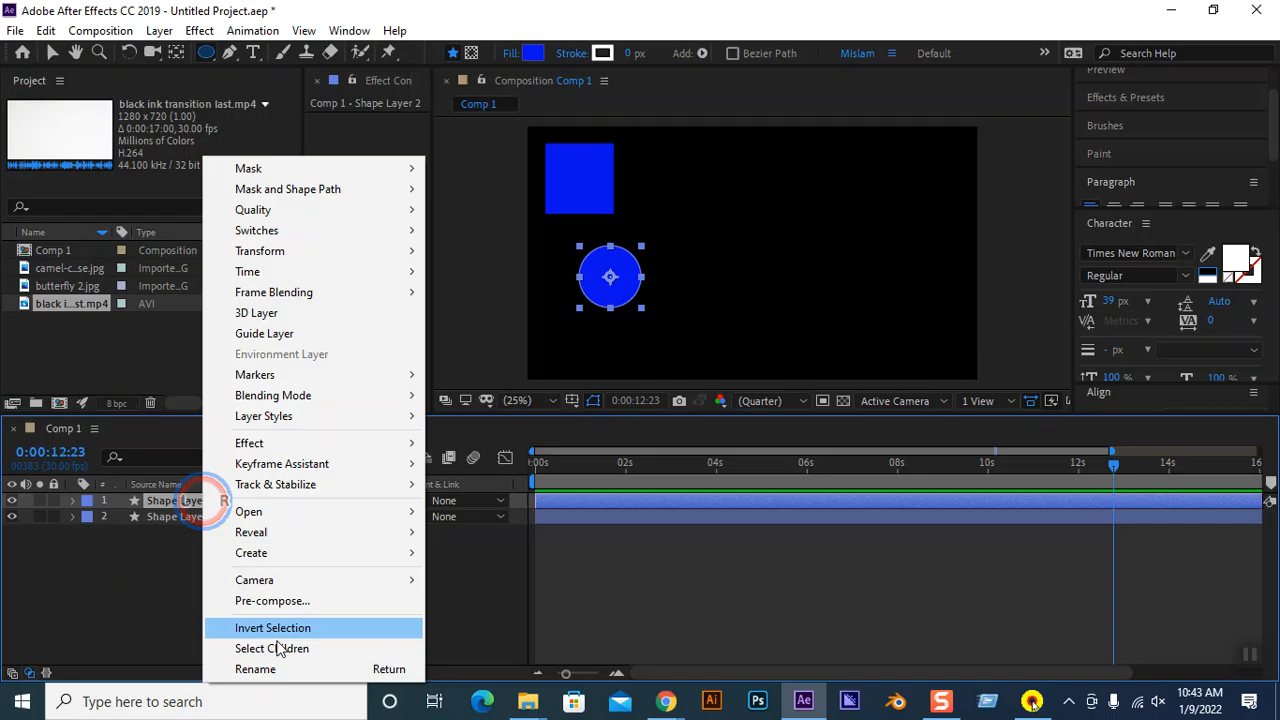
left_click(280, 676)
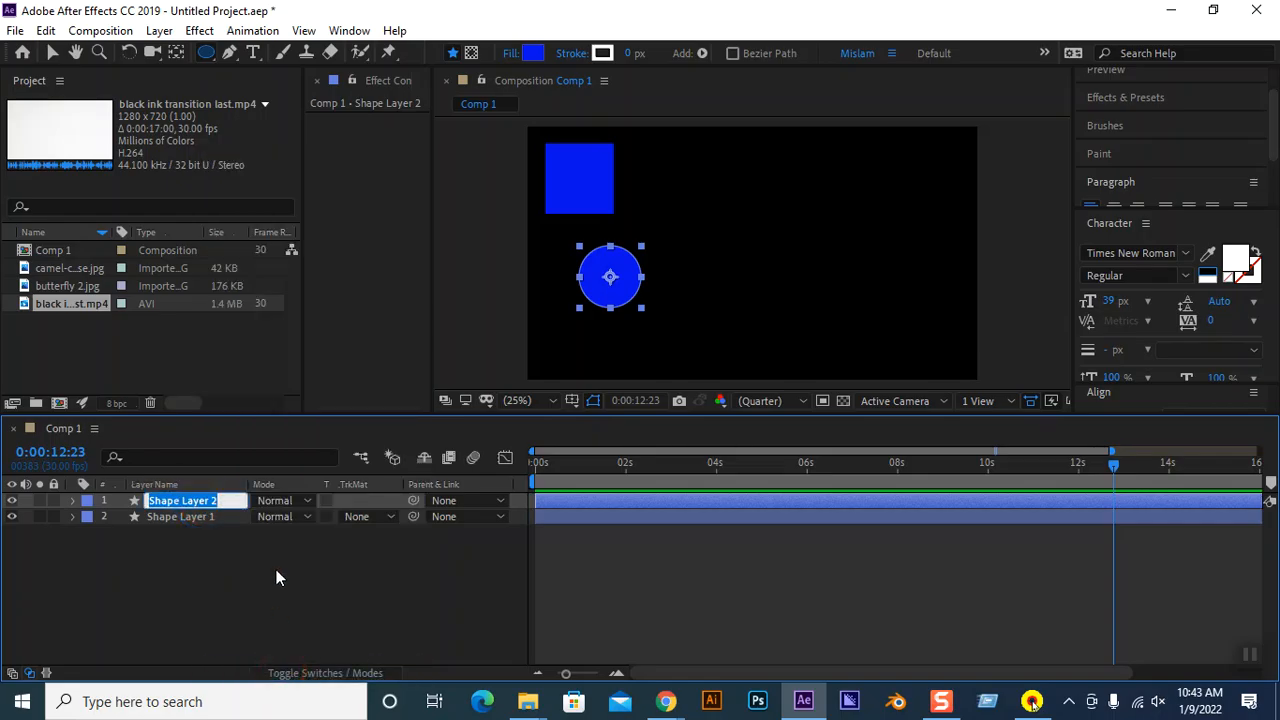
type("Box")
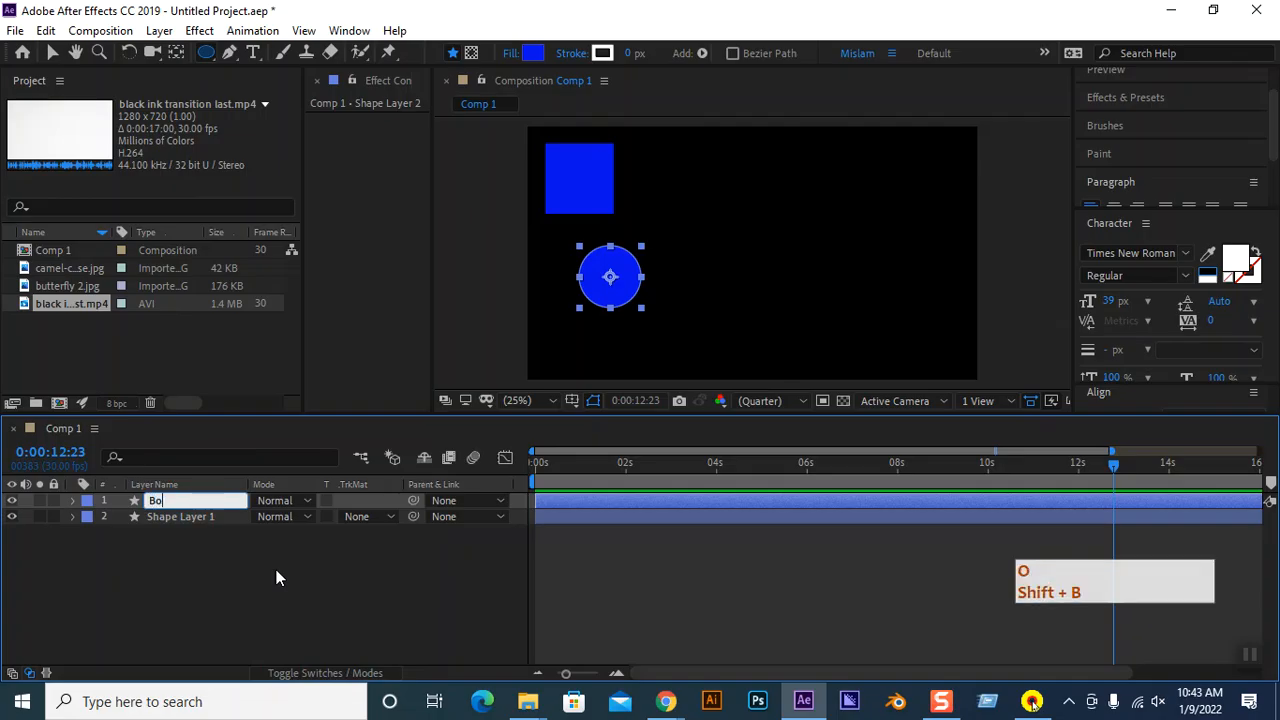
Rename the square's shape layer, Shape Layer 1, as ROund.
left_click(166, 519)
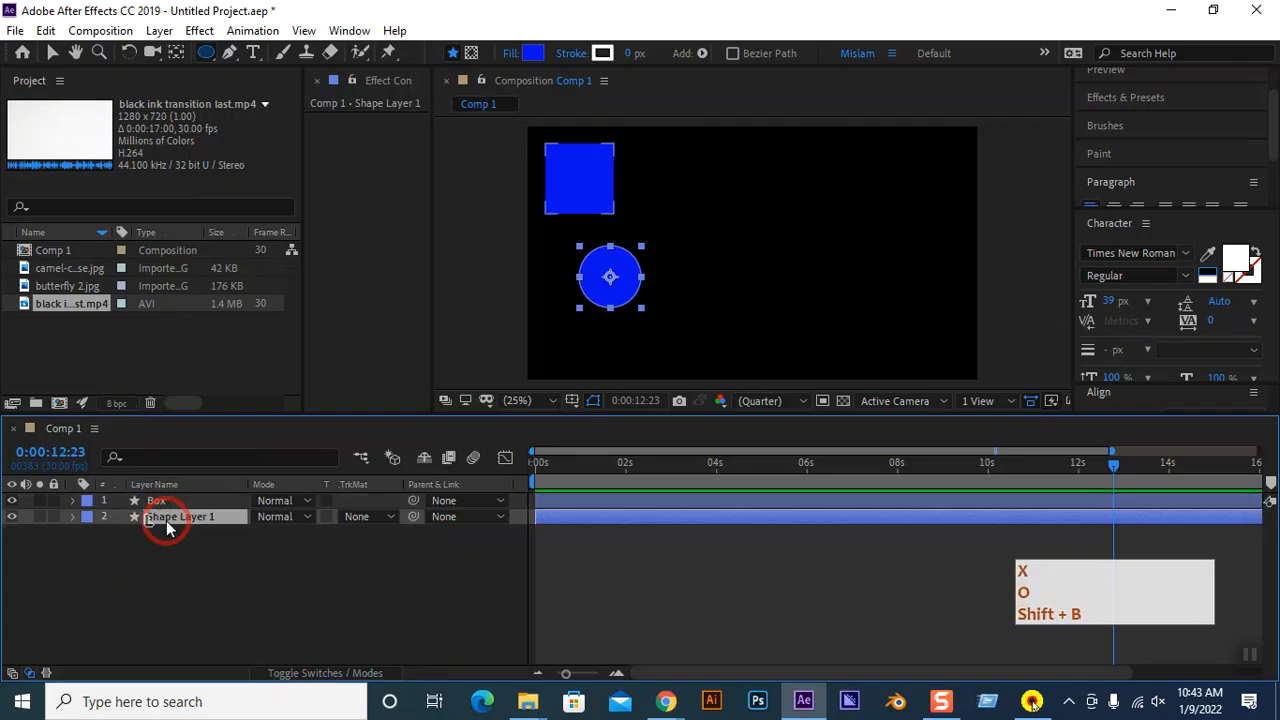
right_click(166, 519)
left_click(226, 670)
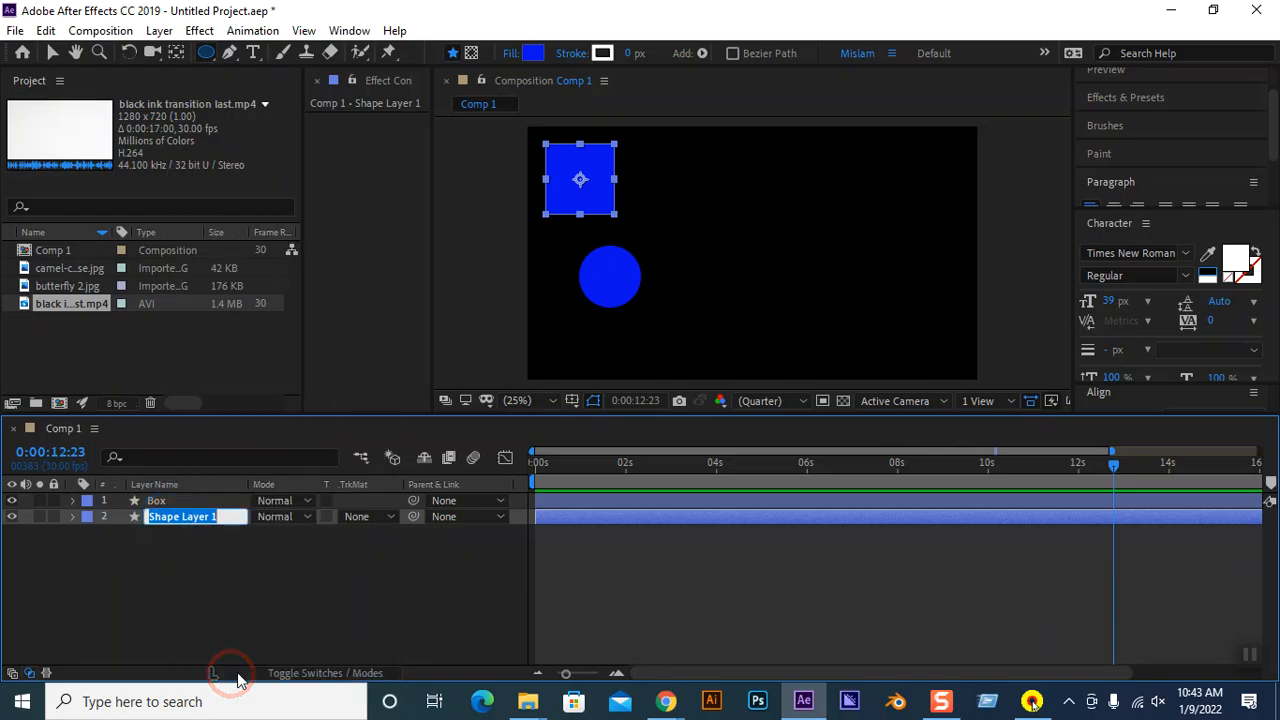
type("ROund")
key("Left")
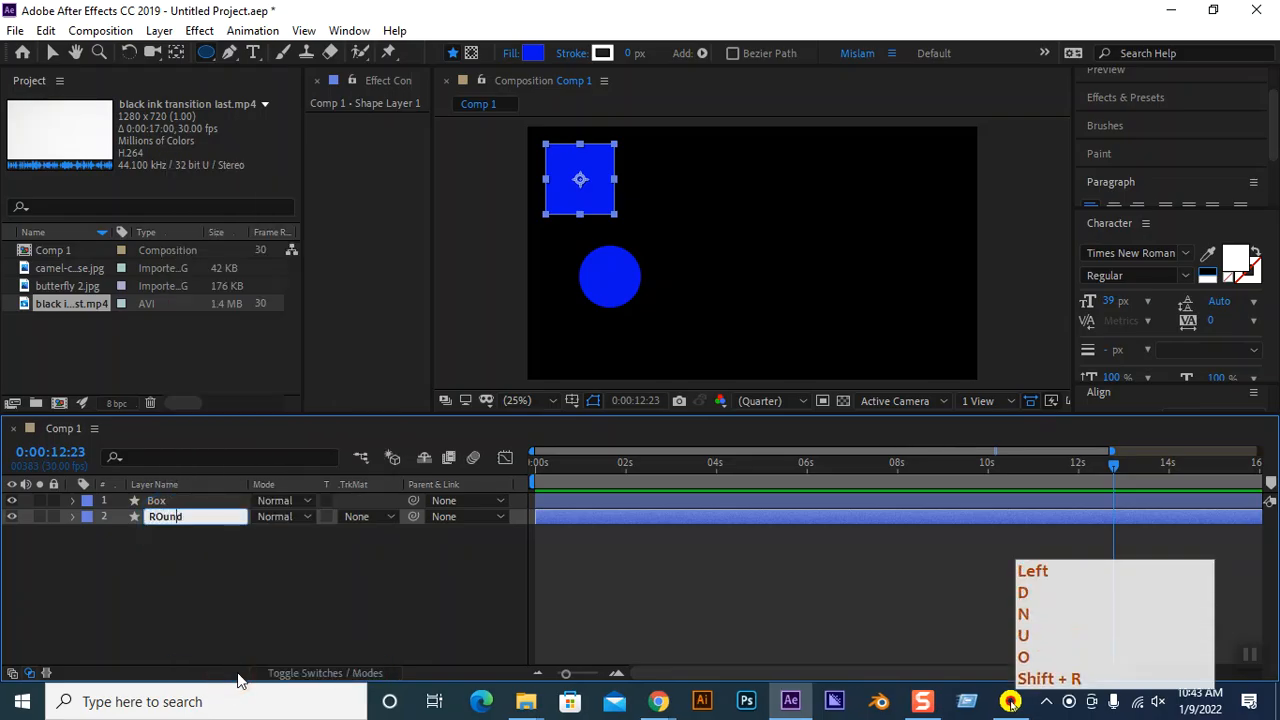
key("Left")
key("BackSpace")
type("o")
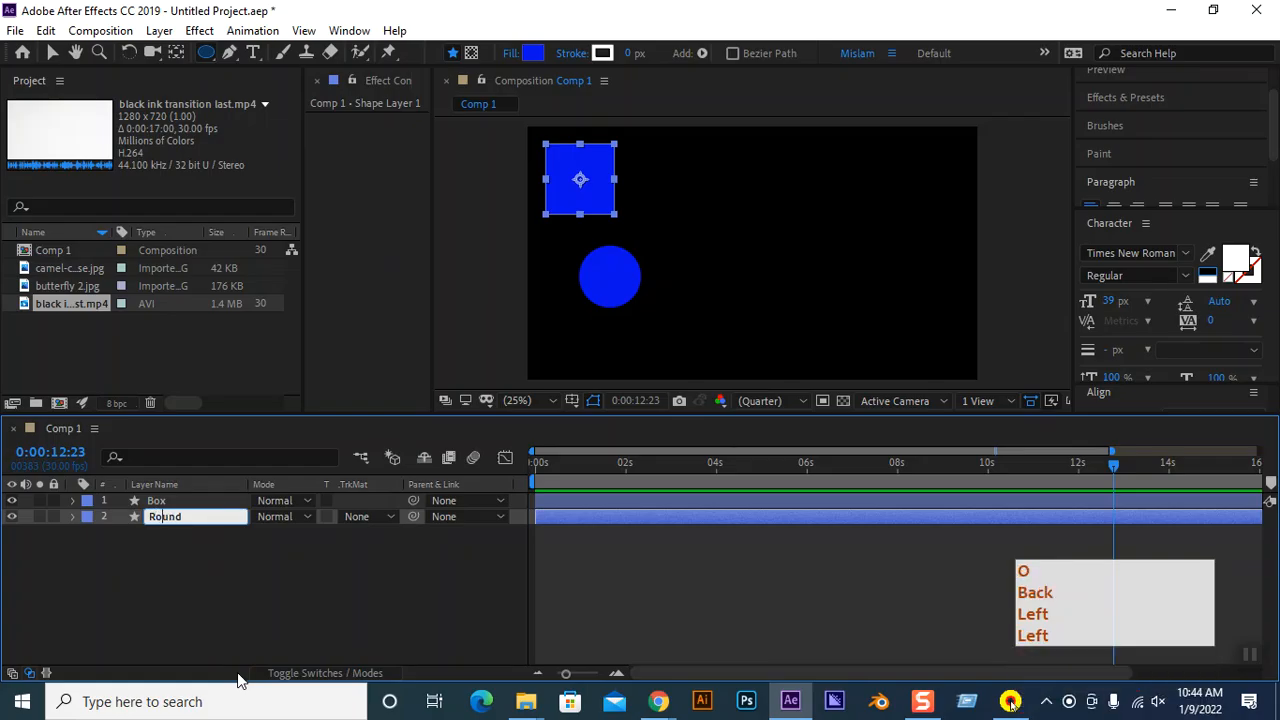
key("ctrl+z")
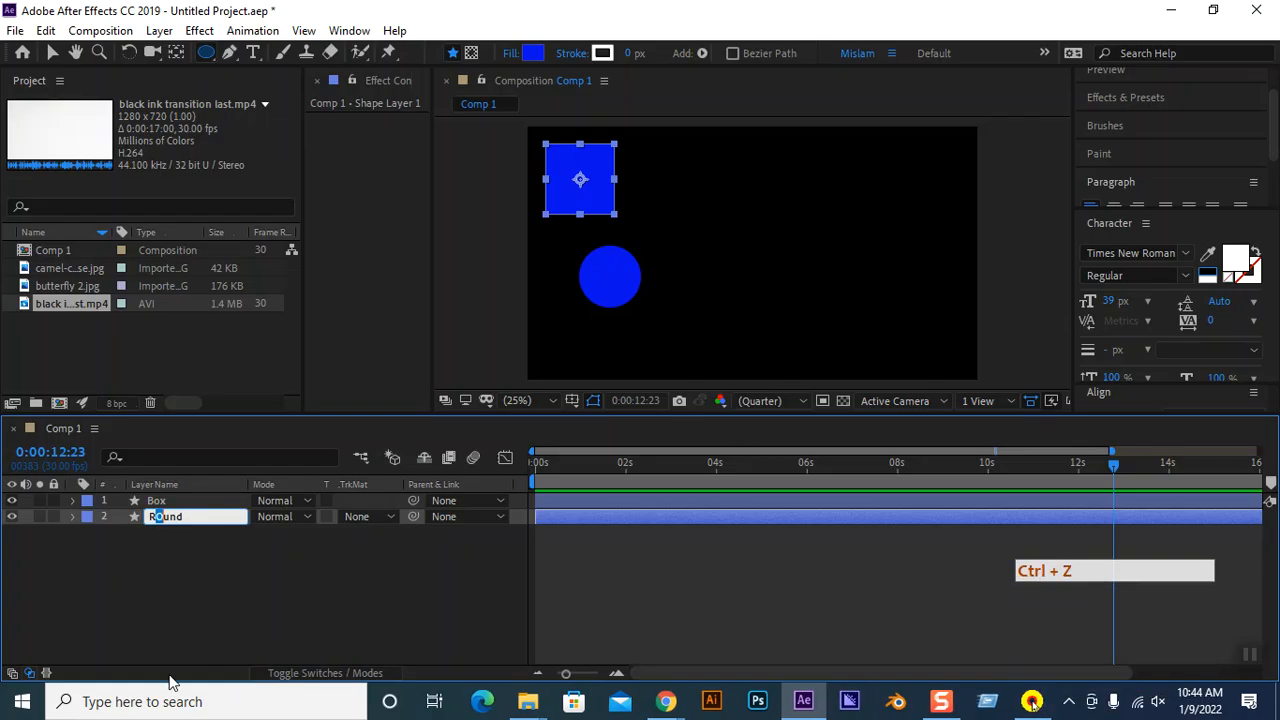
left_click(185, 655)
Rename the square's shape layer as Box.
left_click(170, 516)
right_click(186, 520)
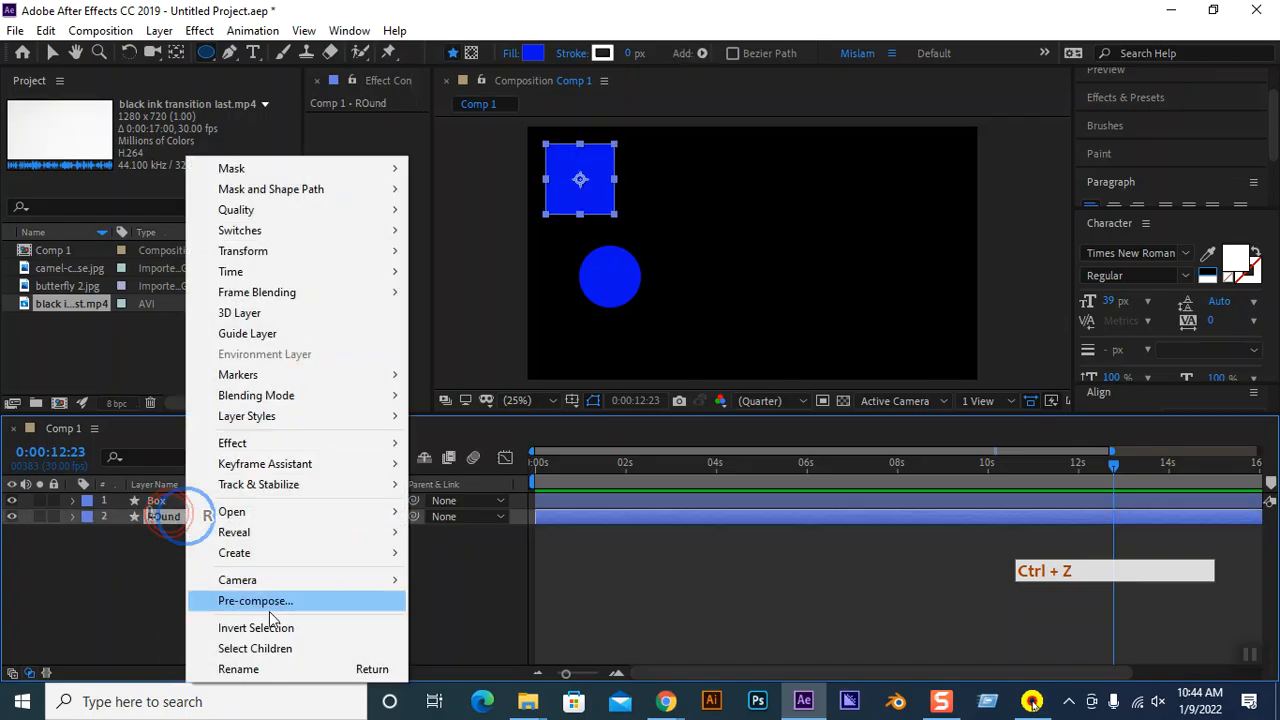
left_click(271, 669)
type("Bp")
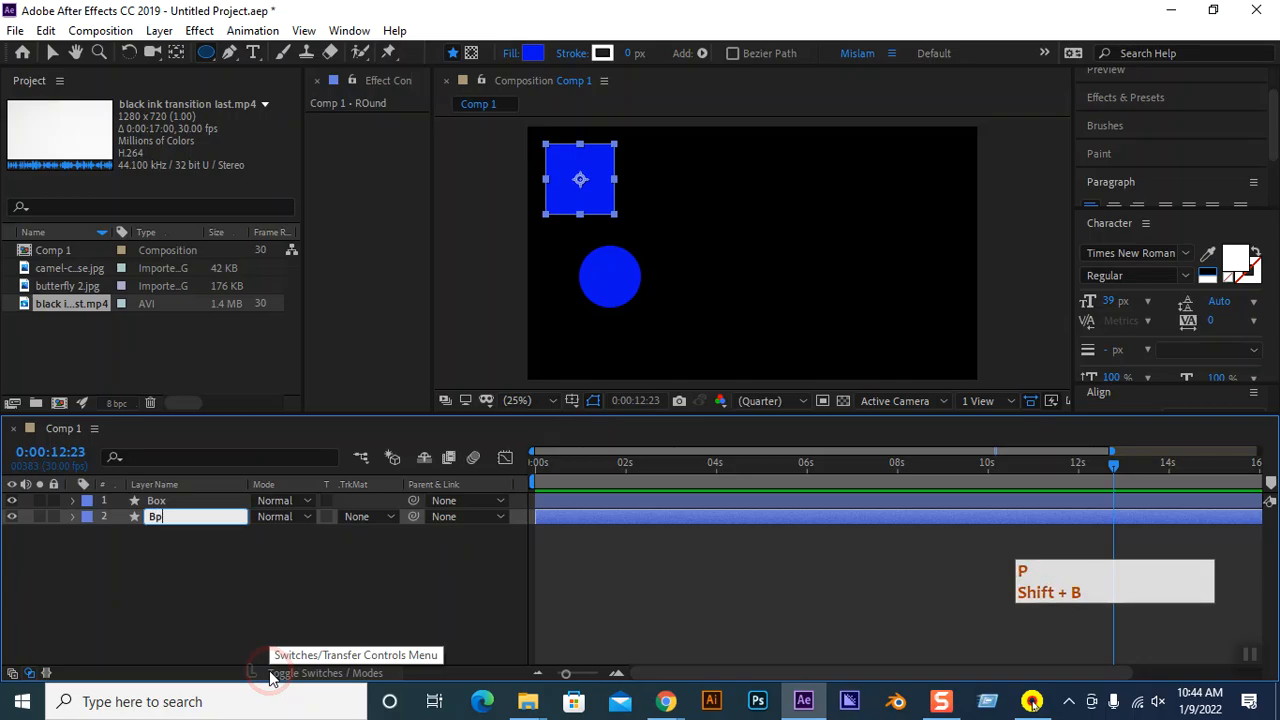
key("BackSpace")
type("ox")
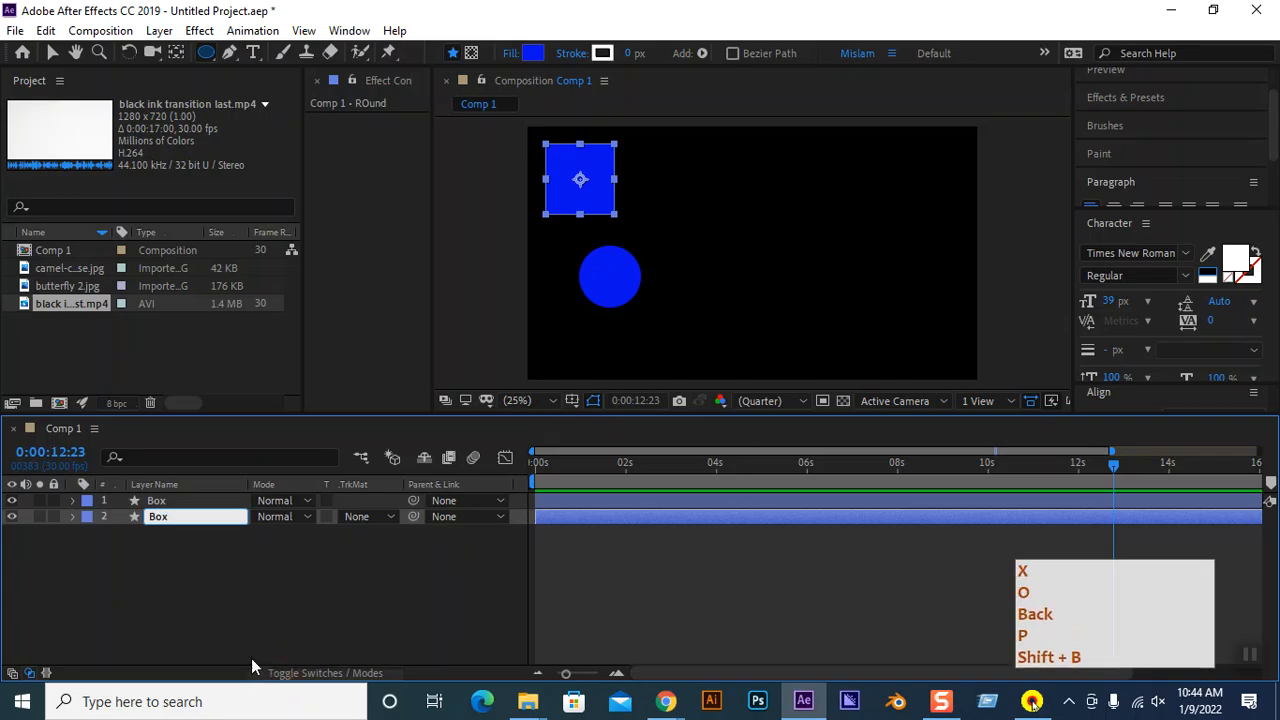
Rename the circle's shape layer as Round.
right_click(163, 502)
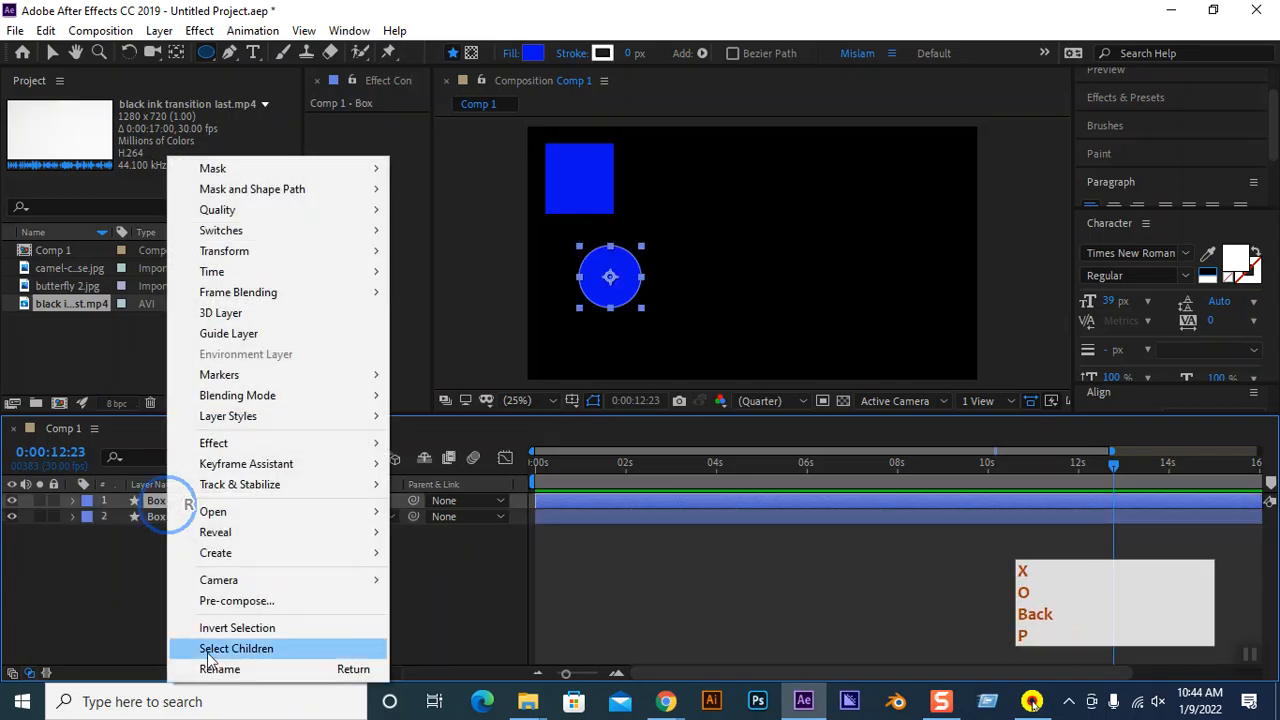
left_click(222, 668)
type("Round")
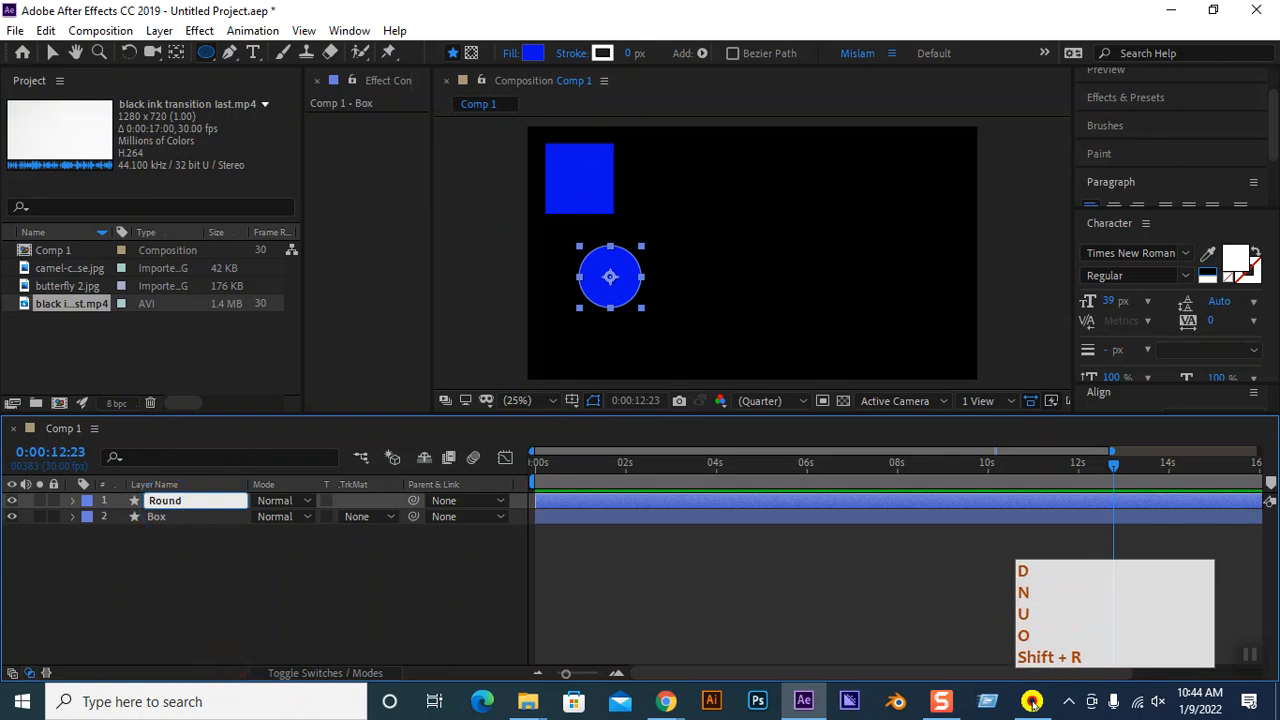
Switch to the Selection tool and move the Round layer below Box in the layer stack.
left_click(52, 52)
left_click(208, 563)
left_click_drag(205, 500, 202, 522)
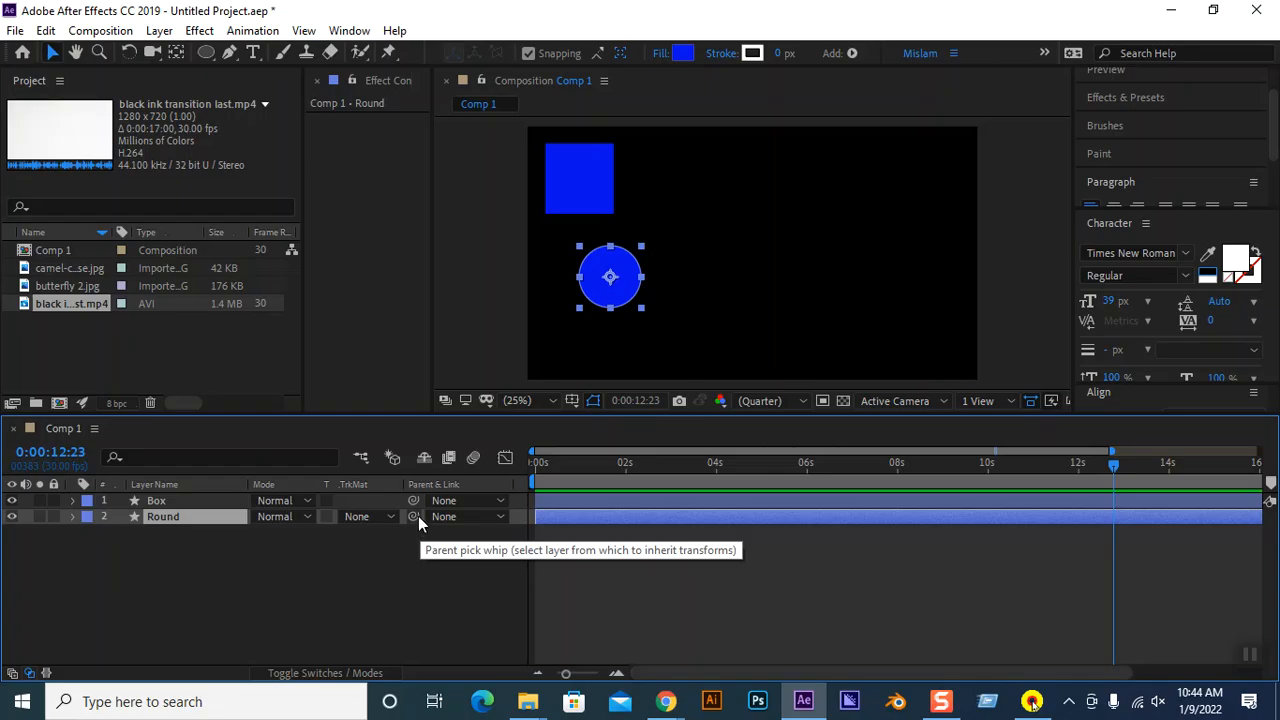
Parent the Round layer to Box and shift Box horizontally to position 172.0, 222.0.
left_click_drag(418, 516, 180, 505)
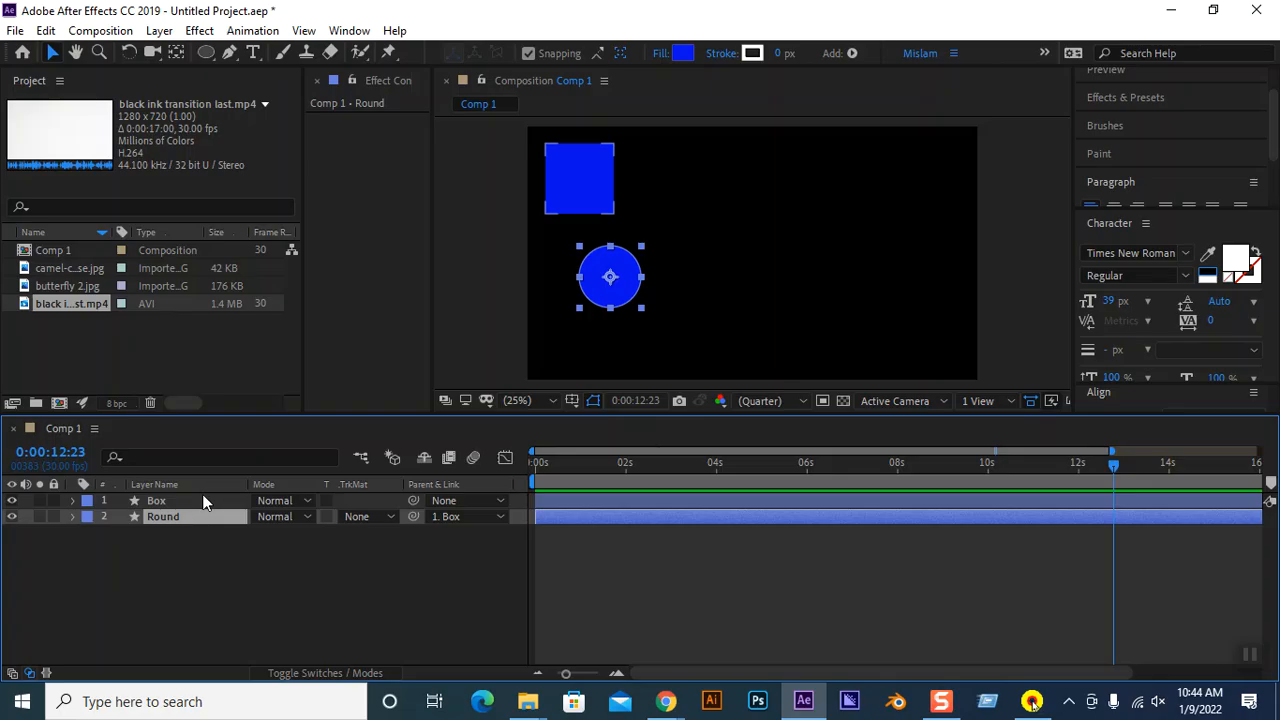
left_click(201, 501)
key("p")
left_click_drag(262, 516, 182, 488)
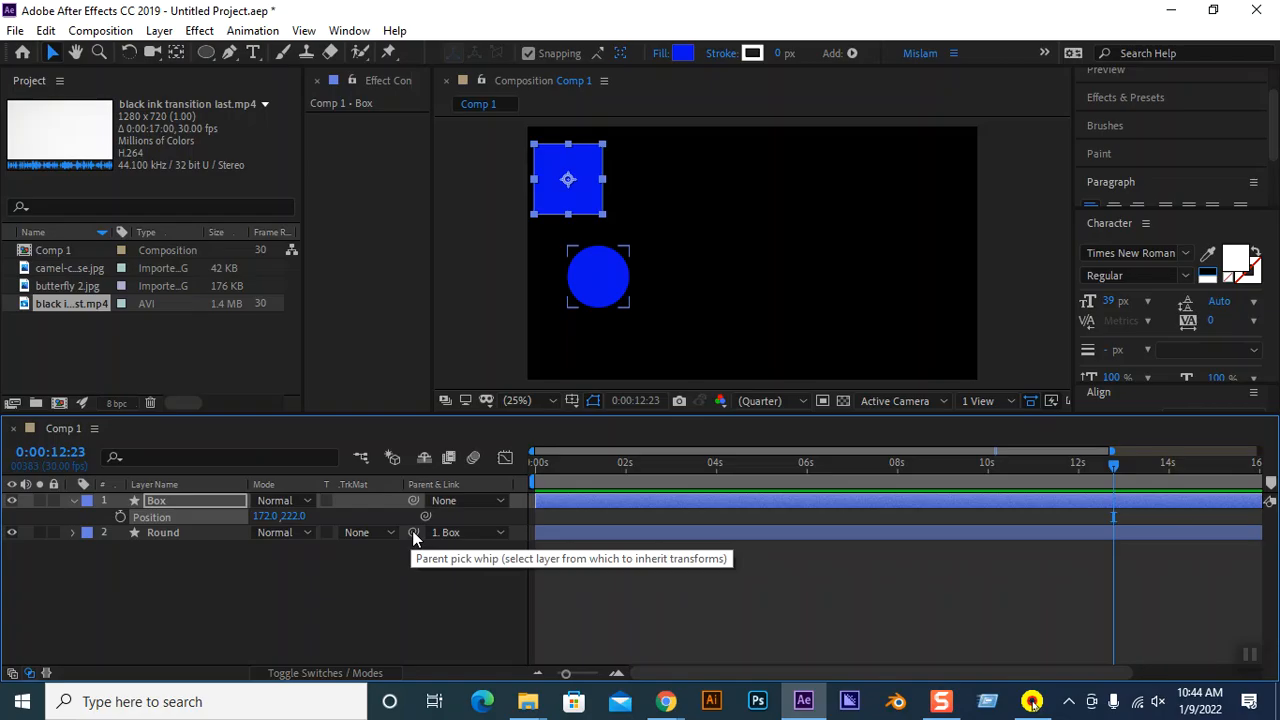
Set Round's parent to None, try shifting Box's position on its own, and undo that move.
left_click(476, 533)
left_click(476, 553)
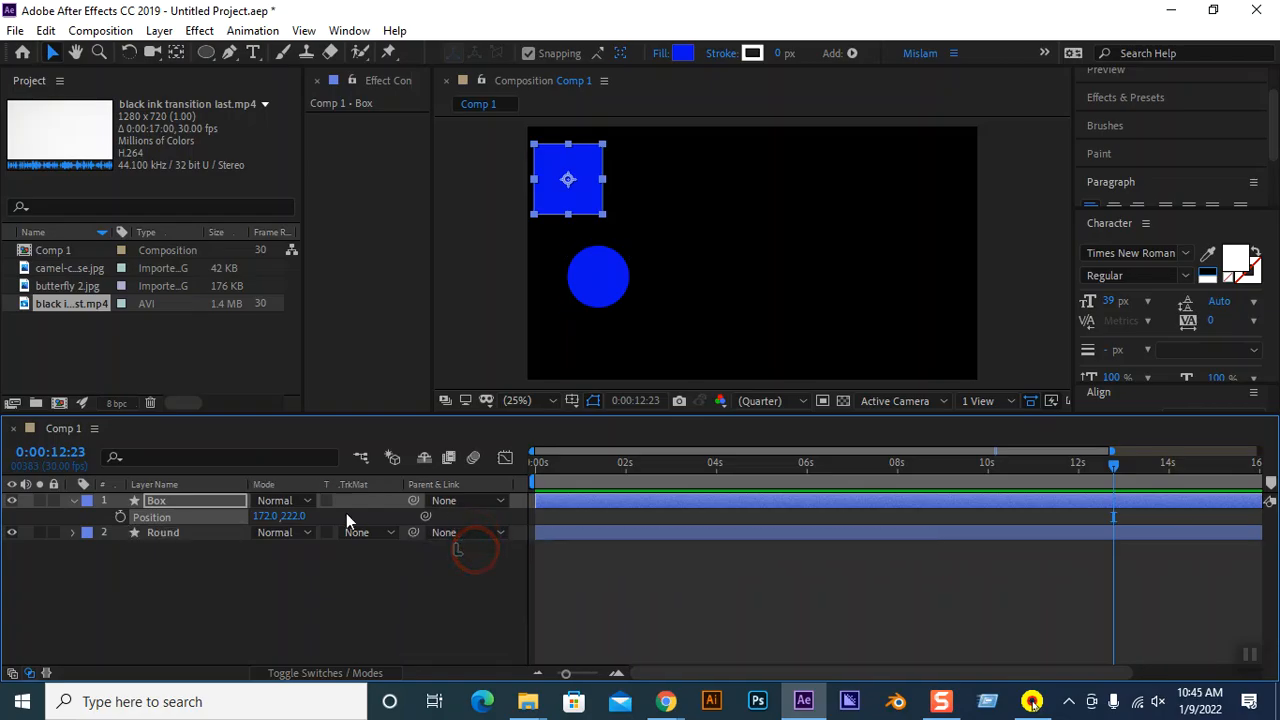
mouse_move(263, 515)
left_mouse_down()
mouse_move(800, 529)
mouse_move(617, 537)
mouse_move(263, 515)
left_mouse_up()
key("ctrl+z")
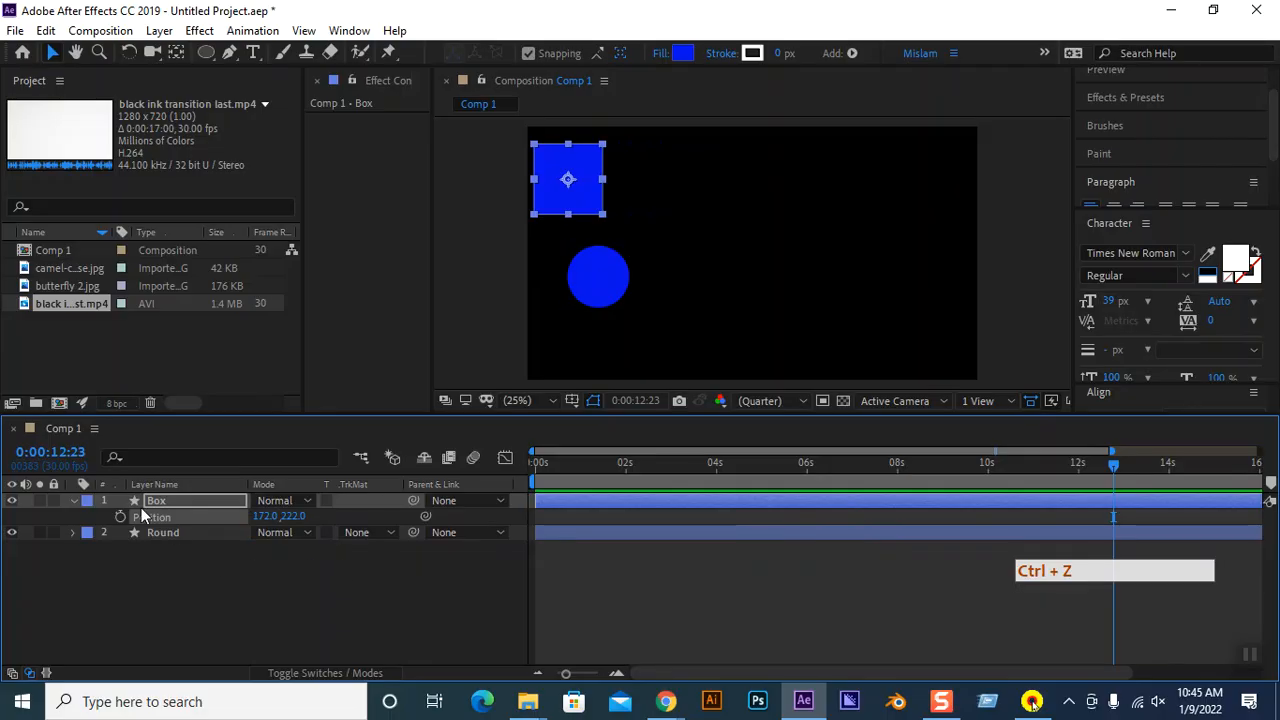
Collapse the Box layer's properties and set Box as the parent of the Round layer.
left_click(74, 503)
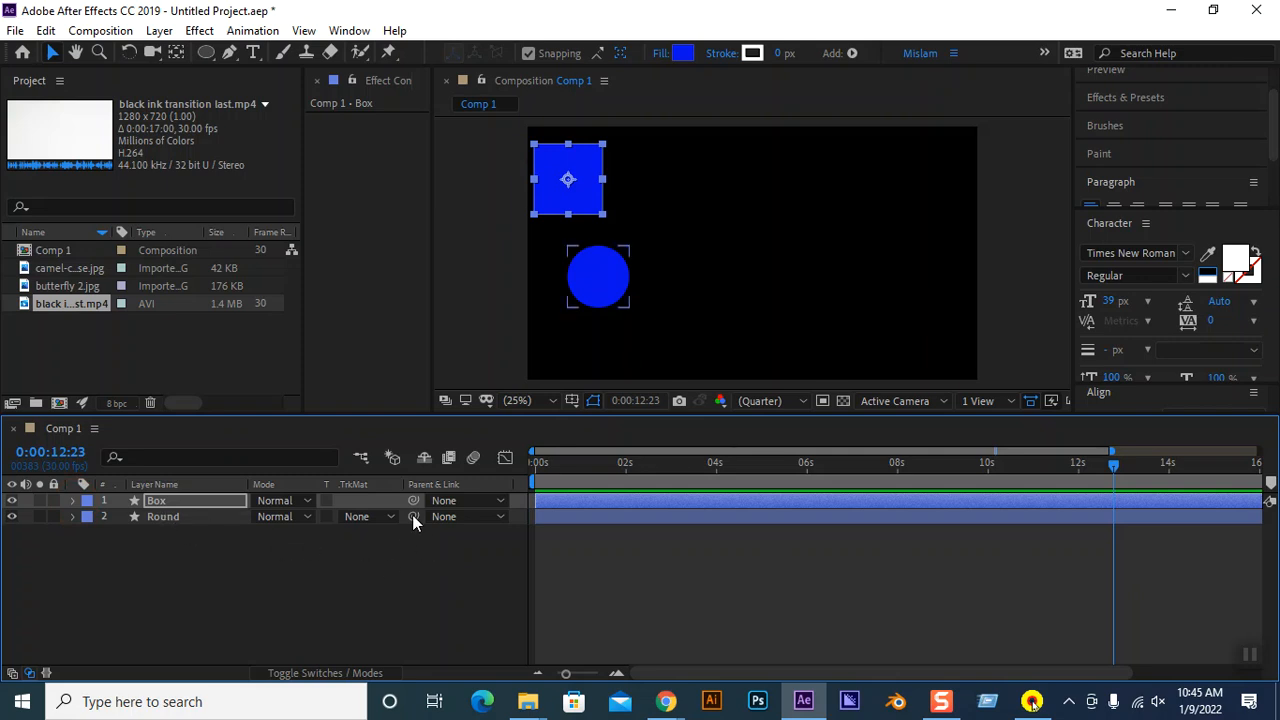
left_click_drag(413, 515, 208, 505)
key("ctrl+z")
left_click(466, 516)
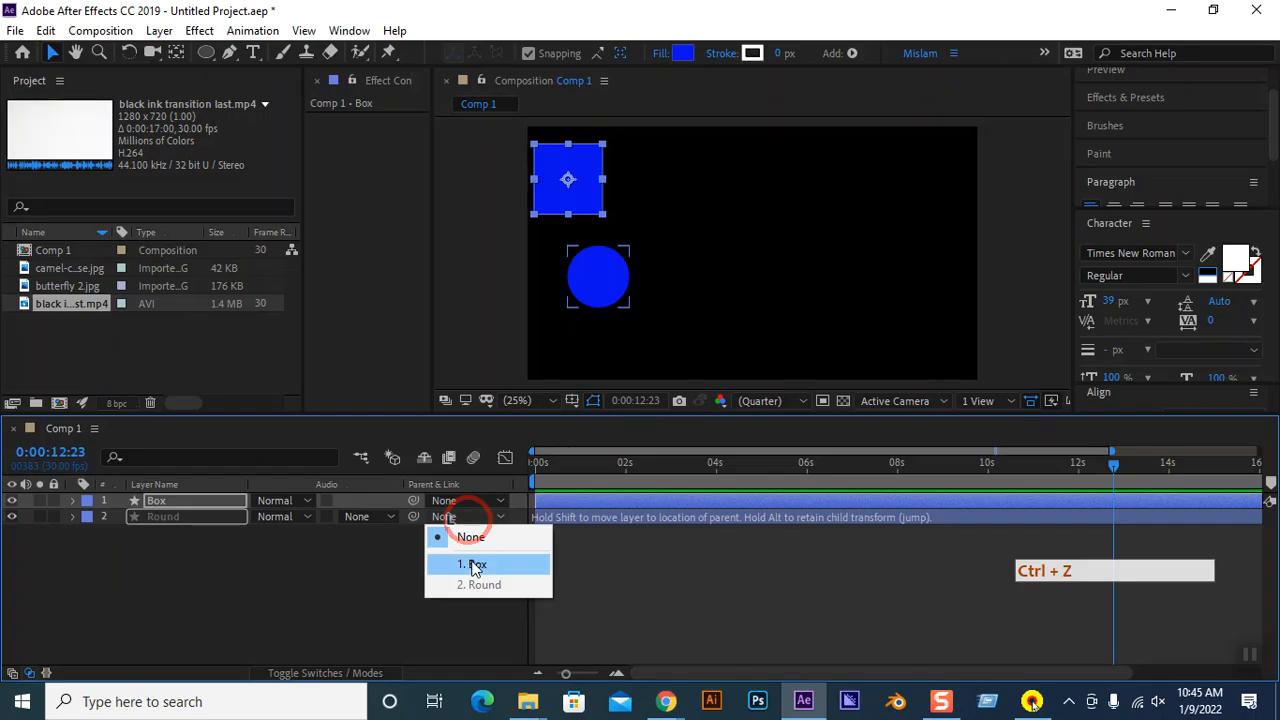
left_click(472, 560)
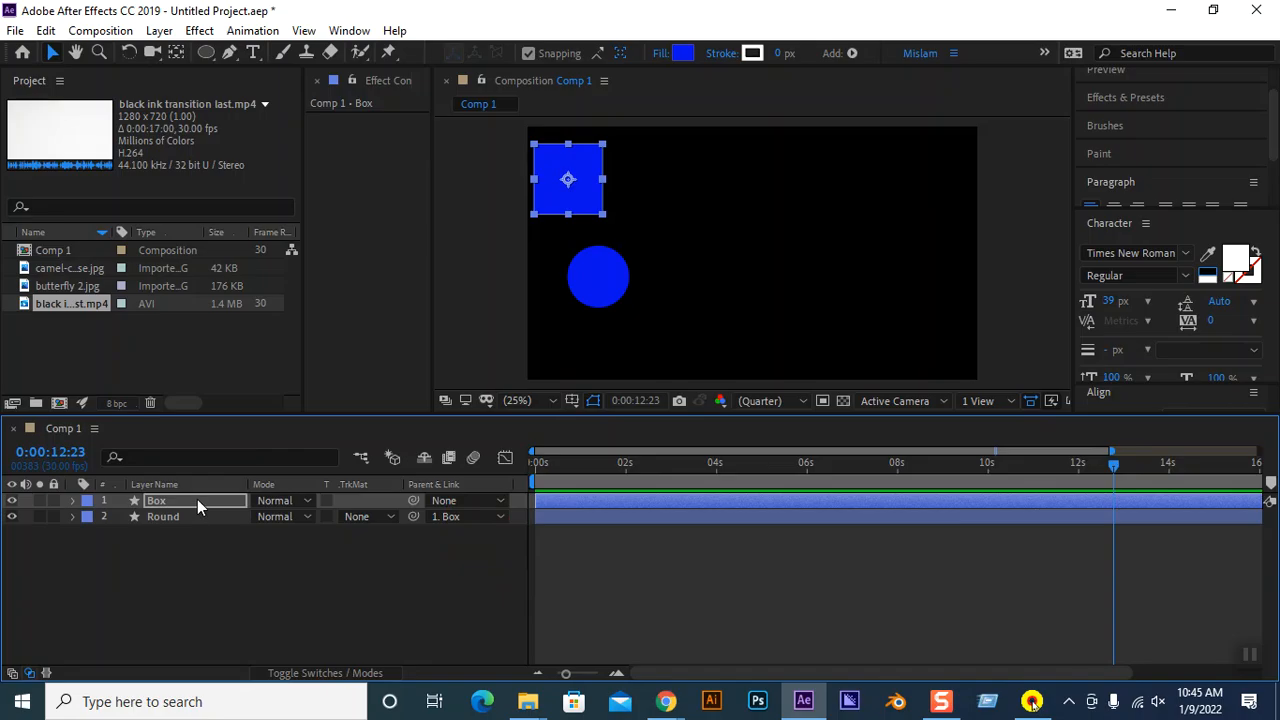
Reveal the Box layer's Position and shift it horizontally to 230.0, 222.0.
key("p")
left_click_drag(280, 517, 336, 545)
key("ctrl+F9")
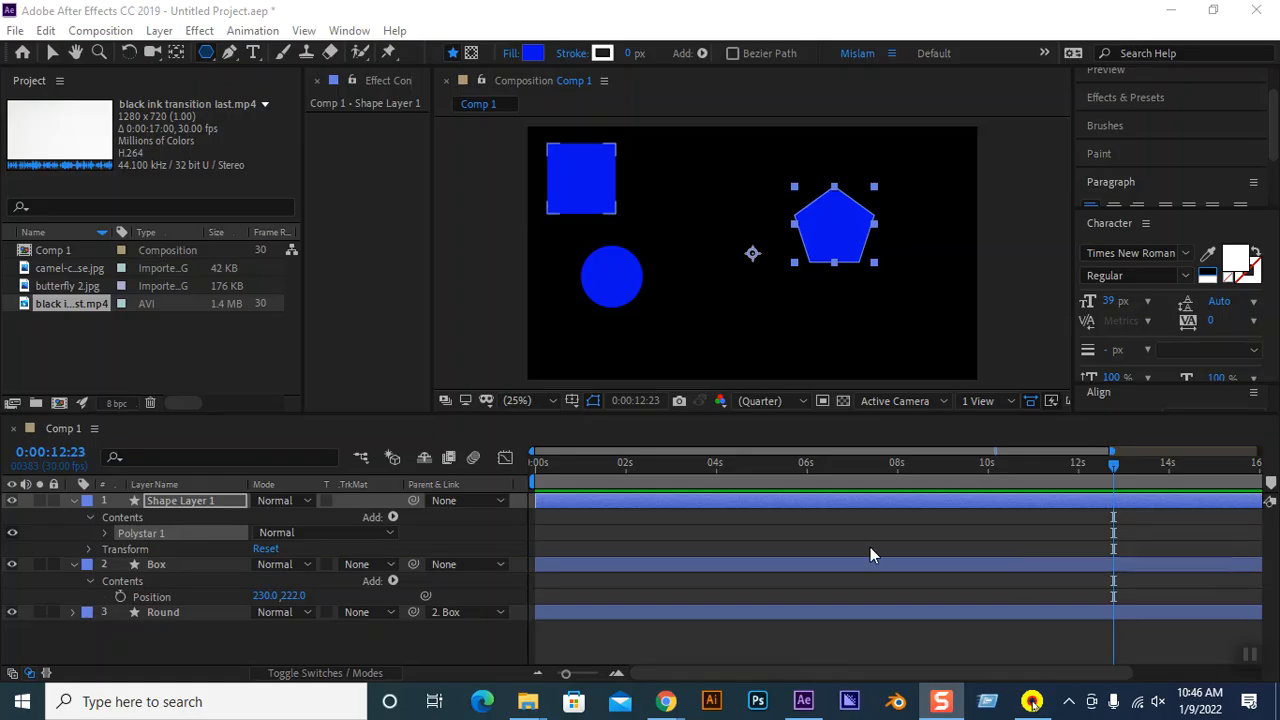
Delete the blue pentagon and its empty shape layer from Comp 1.
key("shift+z")
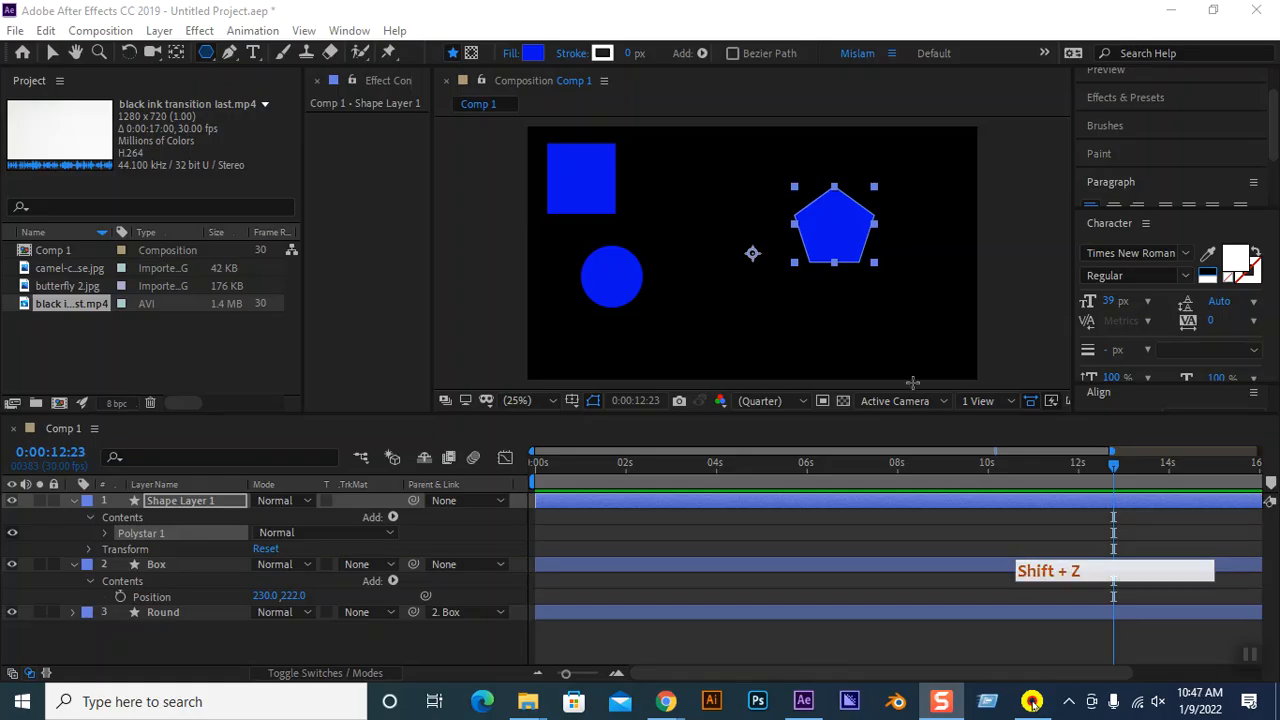
left_click(53, 52)
left_click(836, 229)
key("Delete")
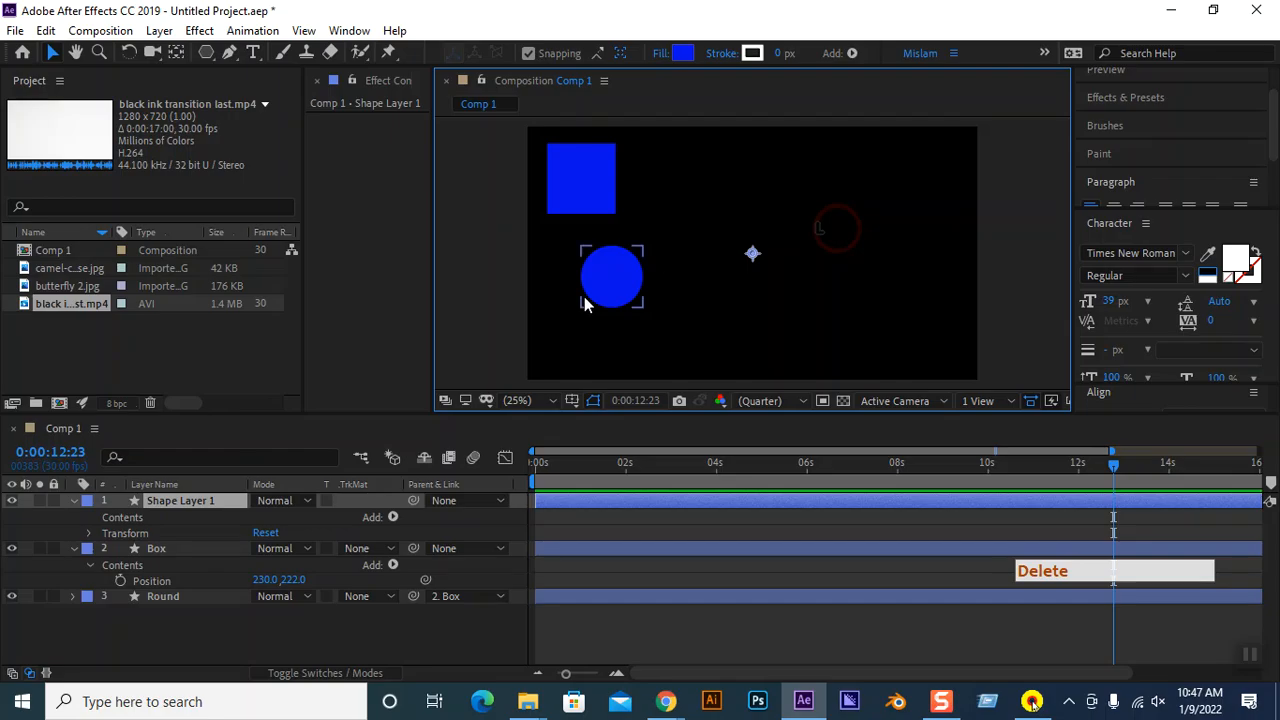
left_click(210, 502)
key("Delete")
left_click(220, 595)
Draw a small blue pentagon with the Polygon tool in the upper-right area of Comp 1.
left_click(206, 52)
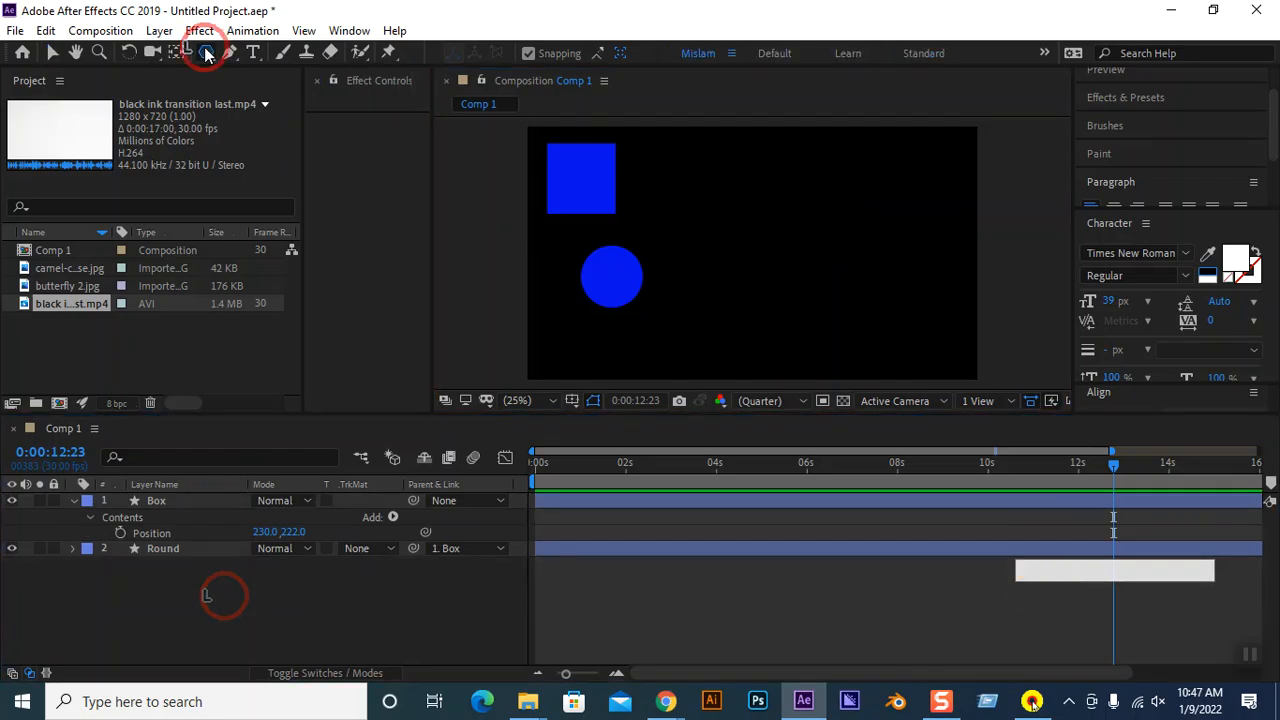
left_click(289, 112)
left_click_drag(846, 184, 870, 203)
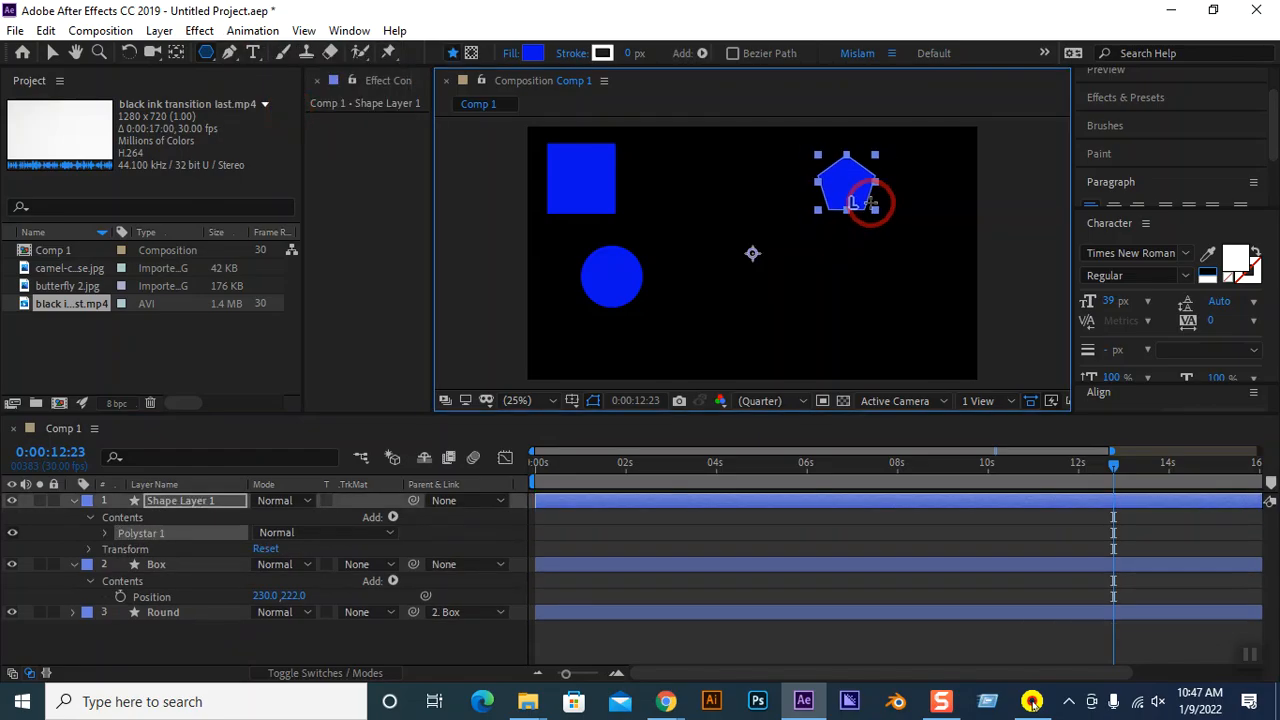
Move the pentagon's shape layer below Round and collapse the expanded layers.
left_click(214, 550)
left_click_drag(214, 550, 207, 618)
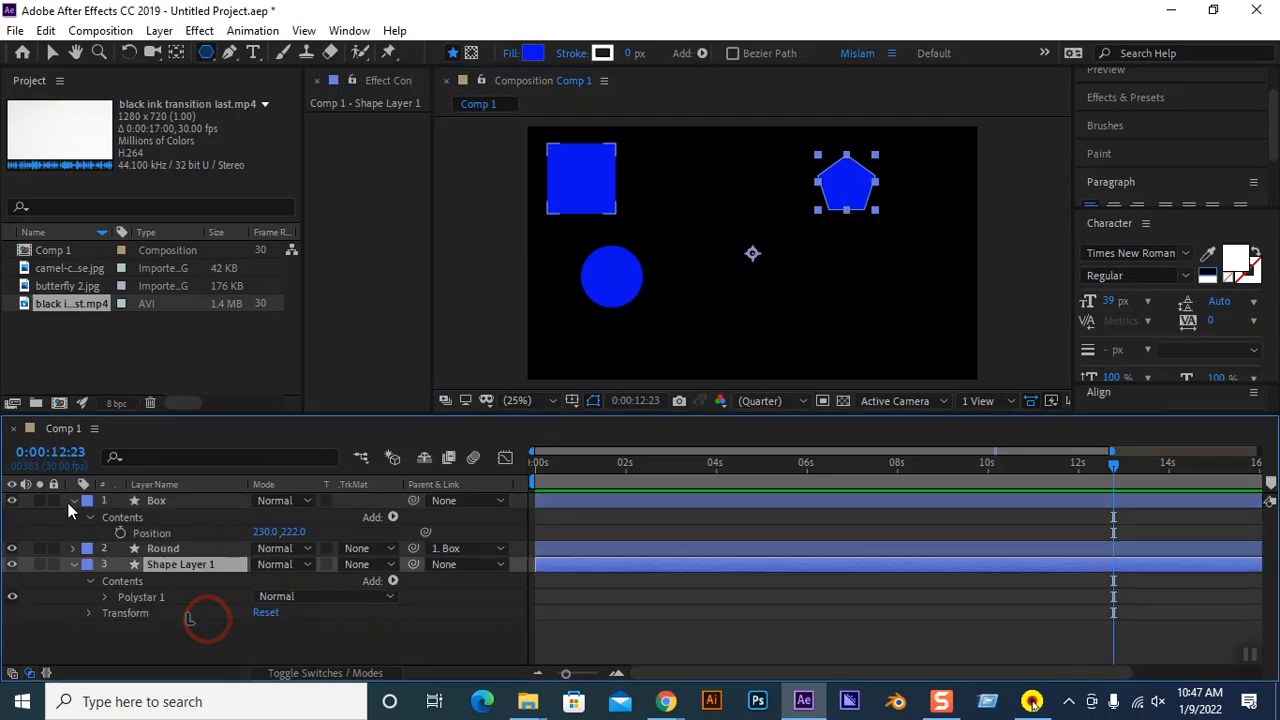
left_click(72, 501)
left_click(73, 533)
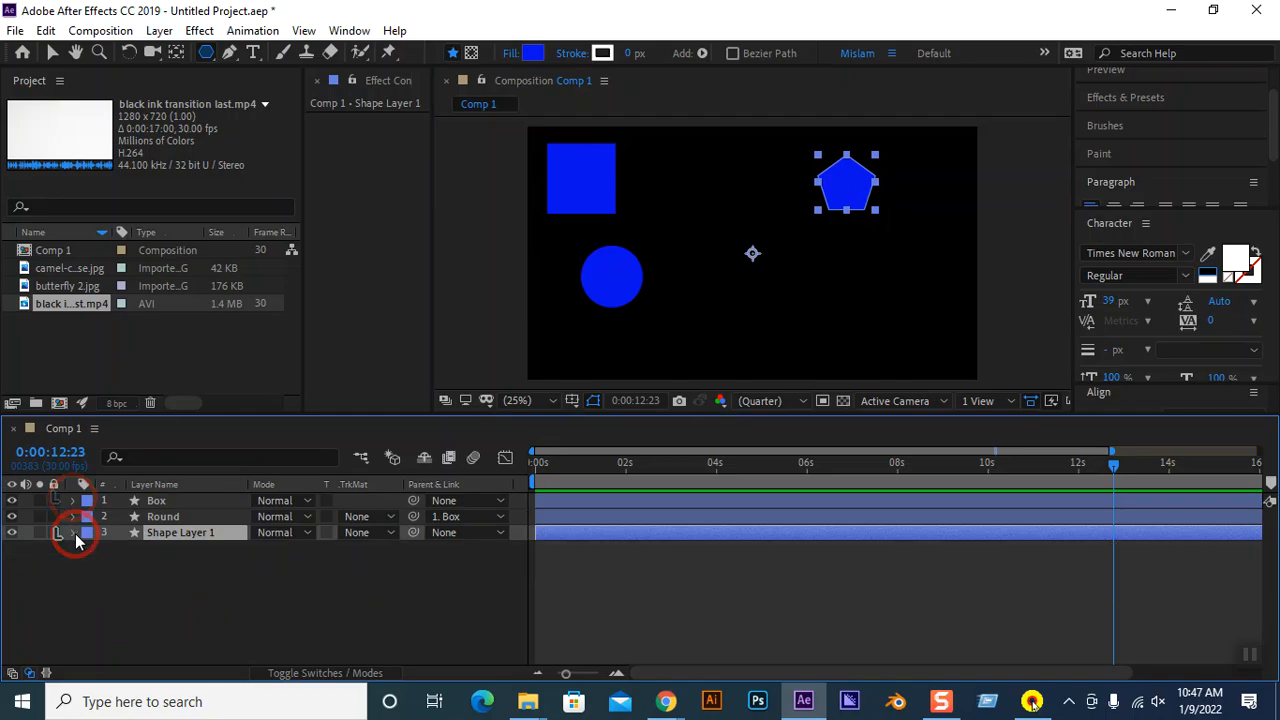
Rename the pentagon's shape layer as poly.
right_click(175, 533)
left_click(229, 517)
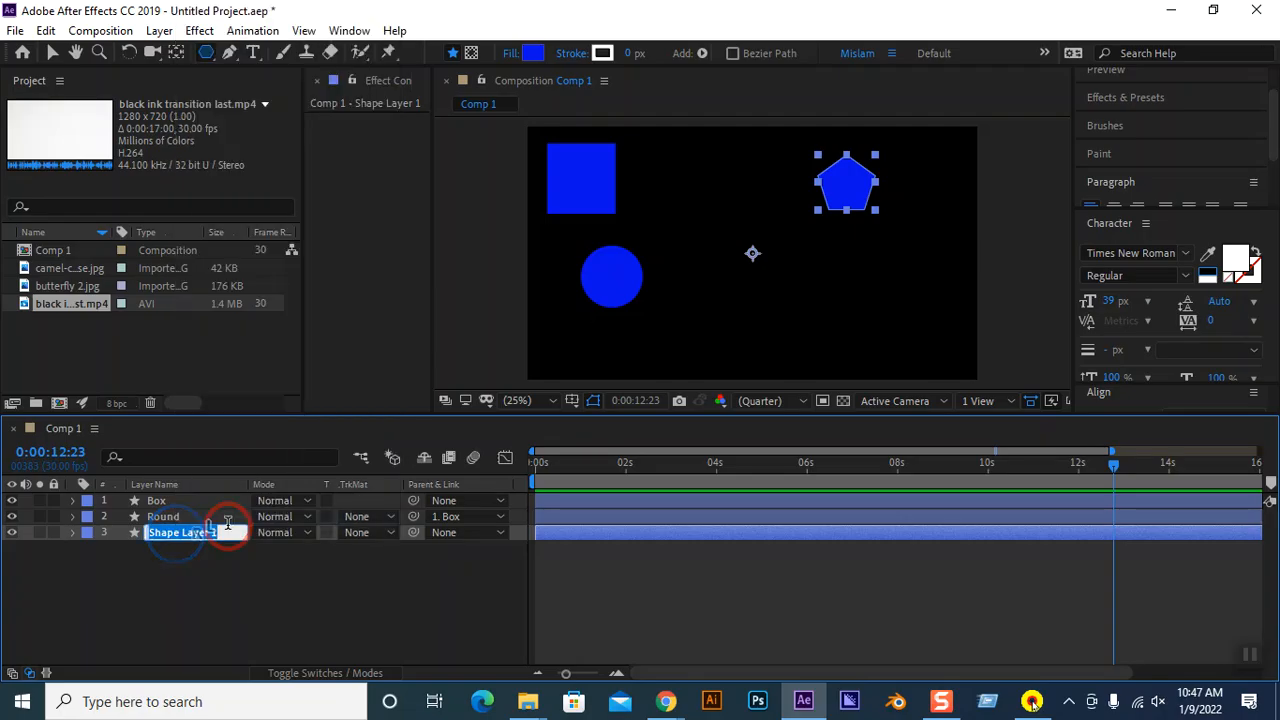
type("polt")
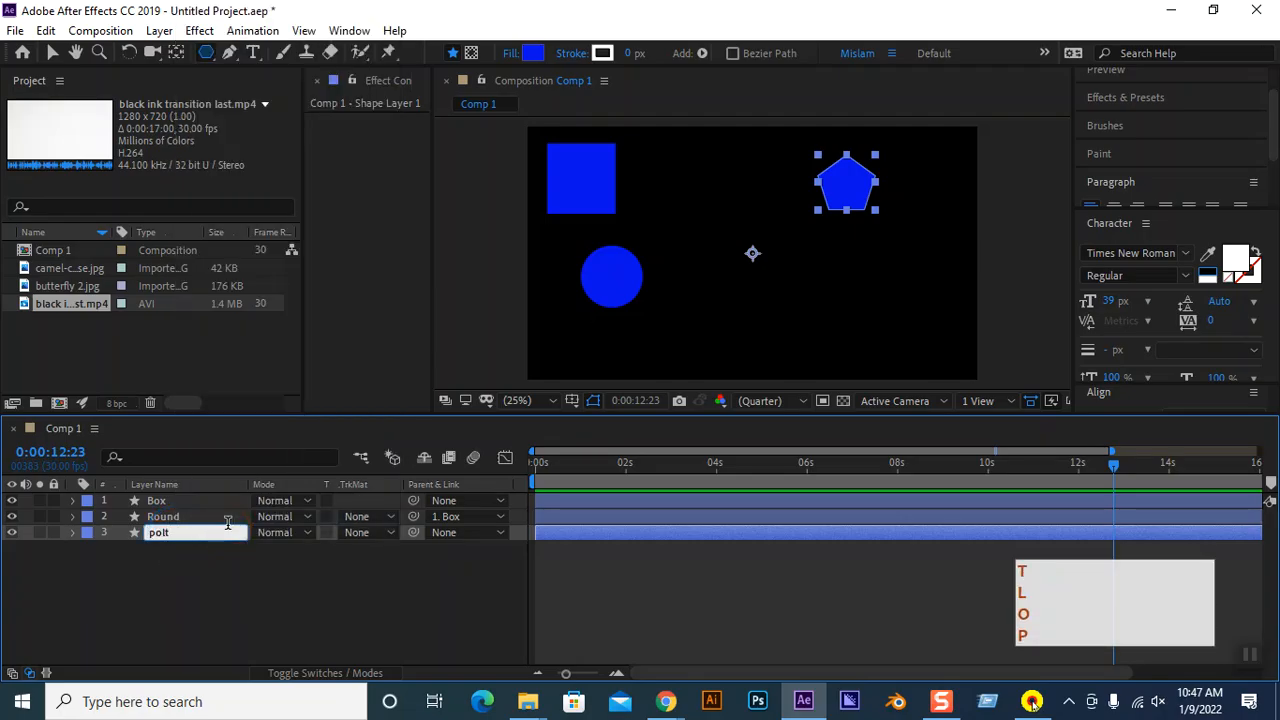
key("BackSpace")
type("y")
key("Return")
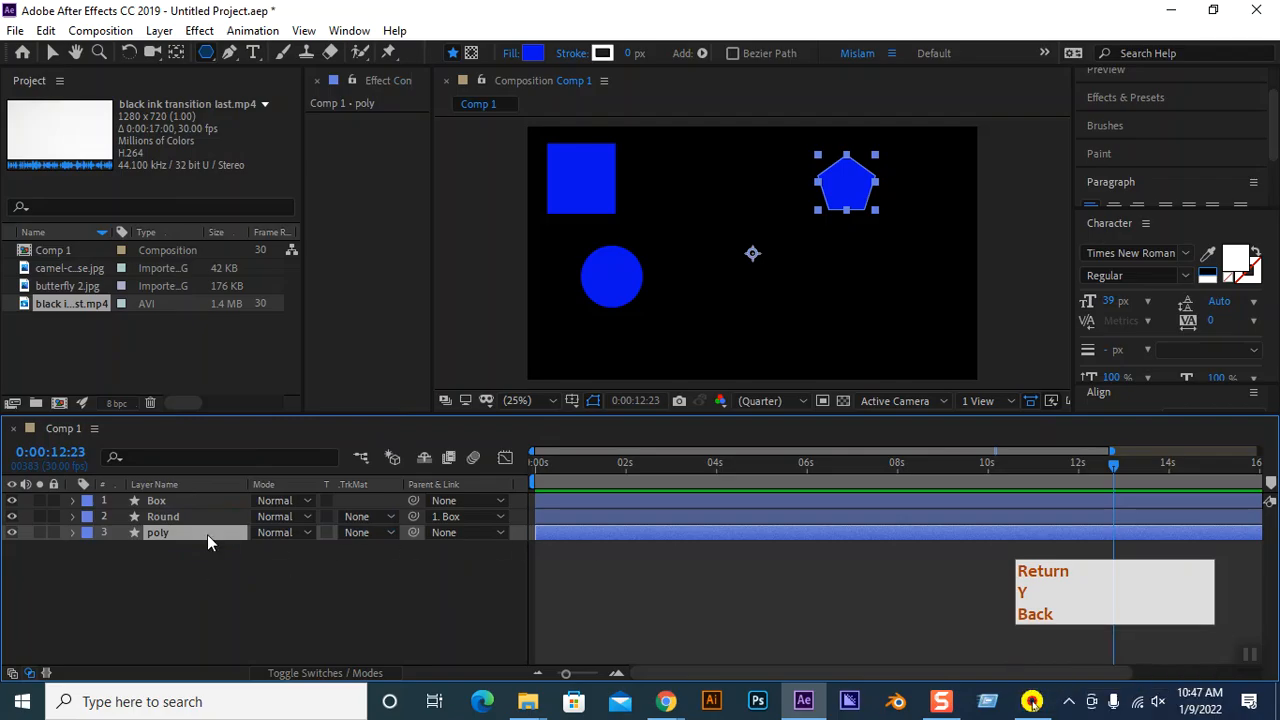
Try to group the Box, Round and poly layers together.
left_click(211, 572)
left_click_drag(211, 572, 197, 512)
key("ctrl+g")
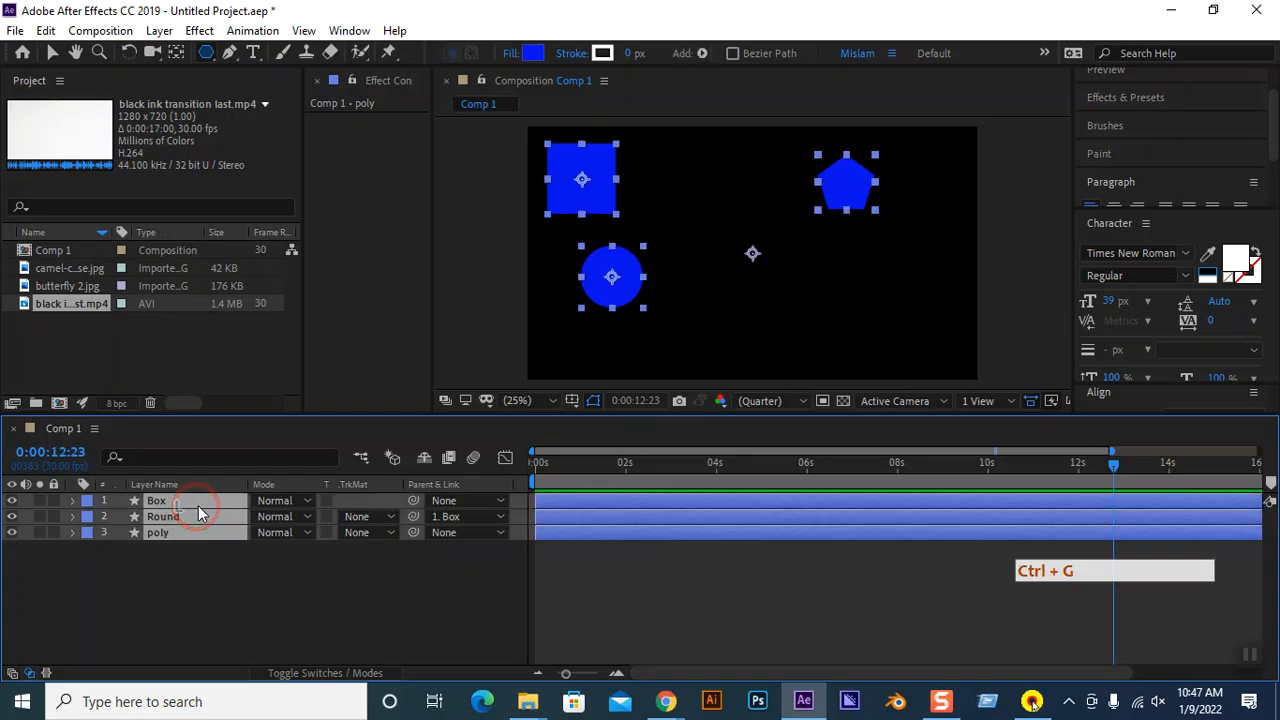
right_click(199, 514)
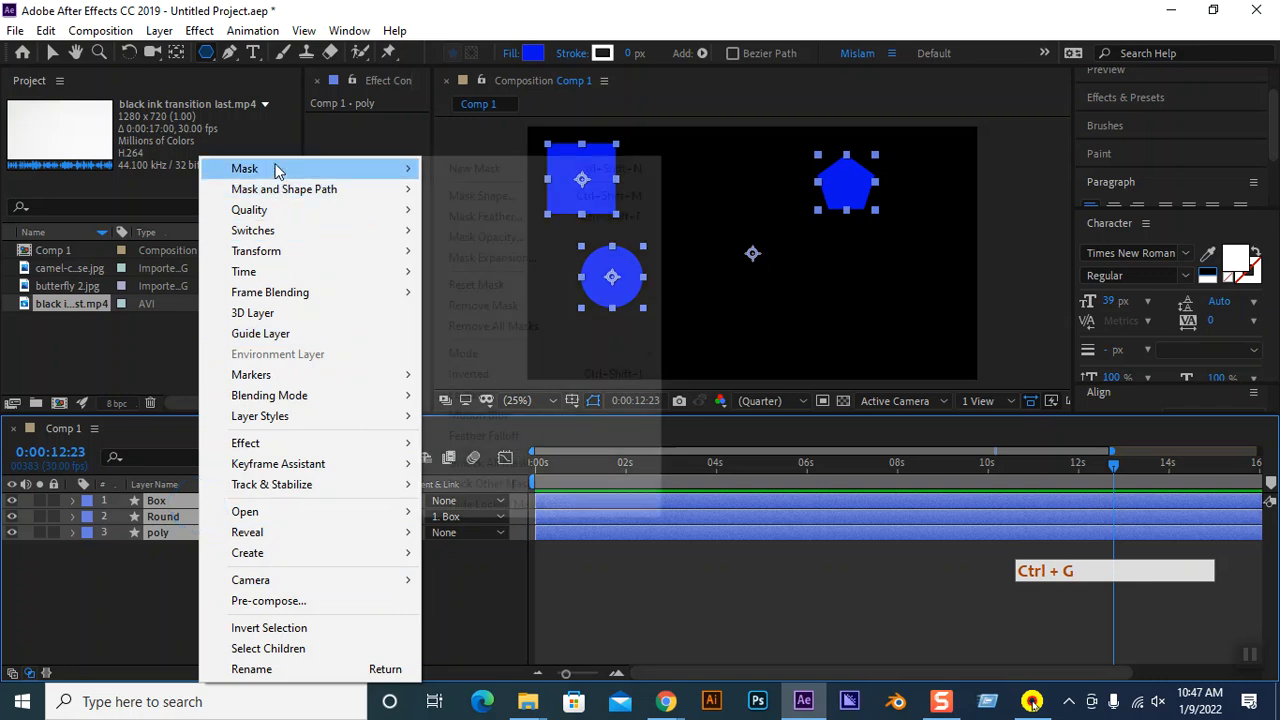
left_click(117, 360)
left_click_drag(187, 565, 167, 512)
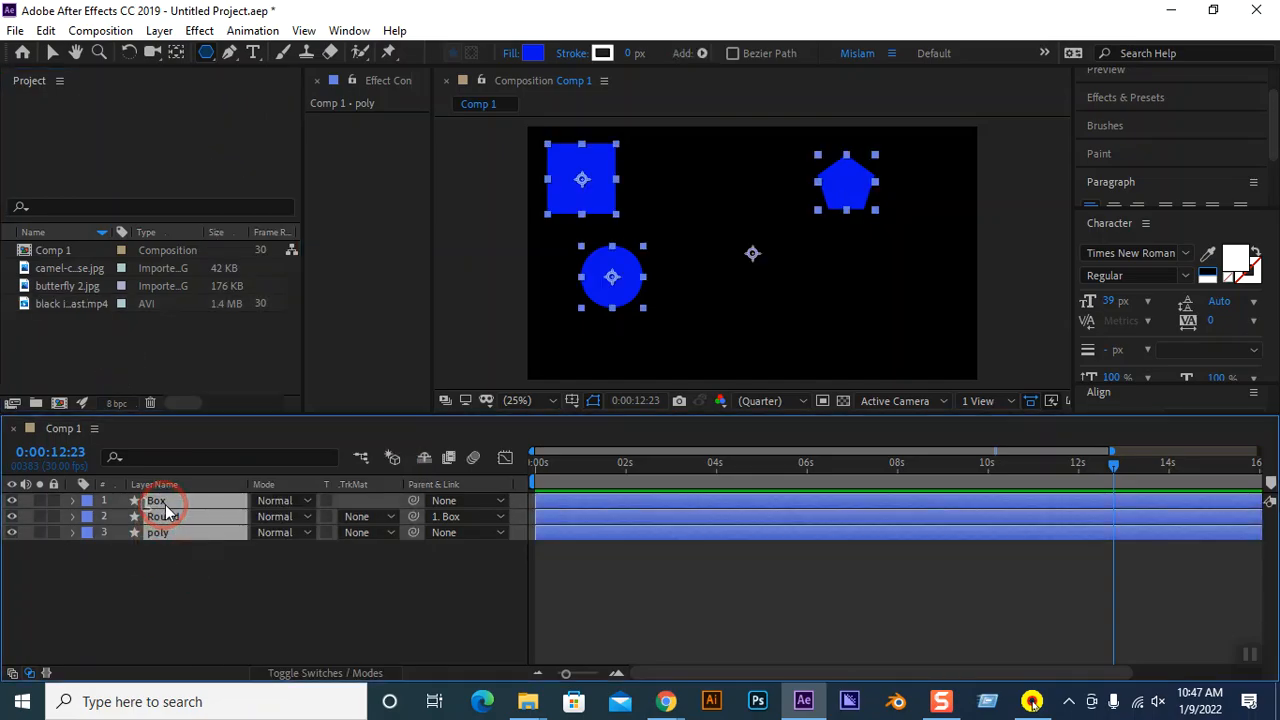
key("ctrl+g")
key("ctrl+g")
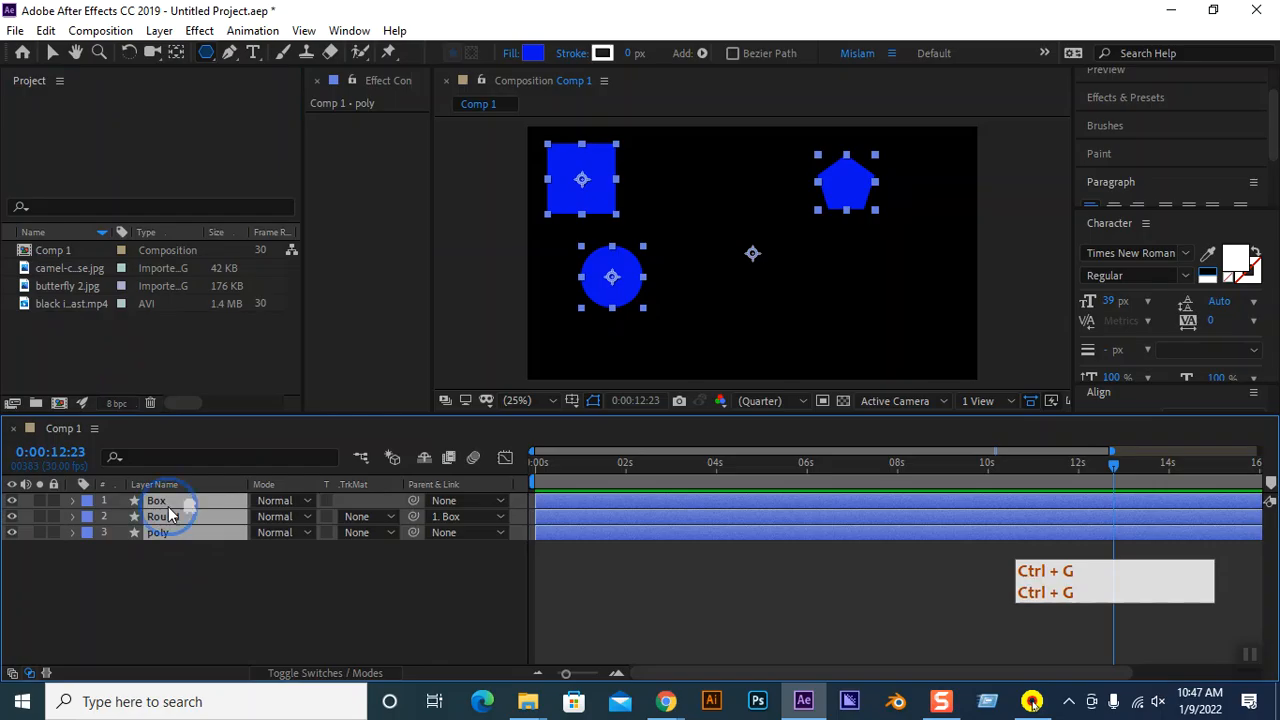
right_click(168, 512)
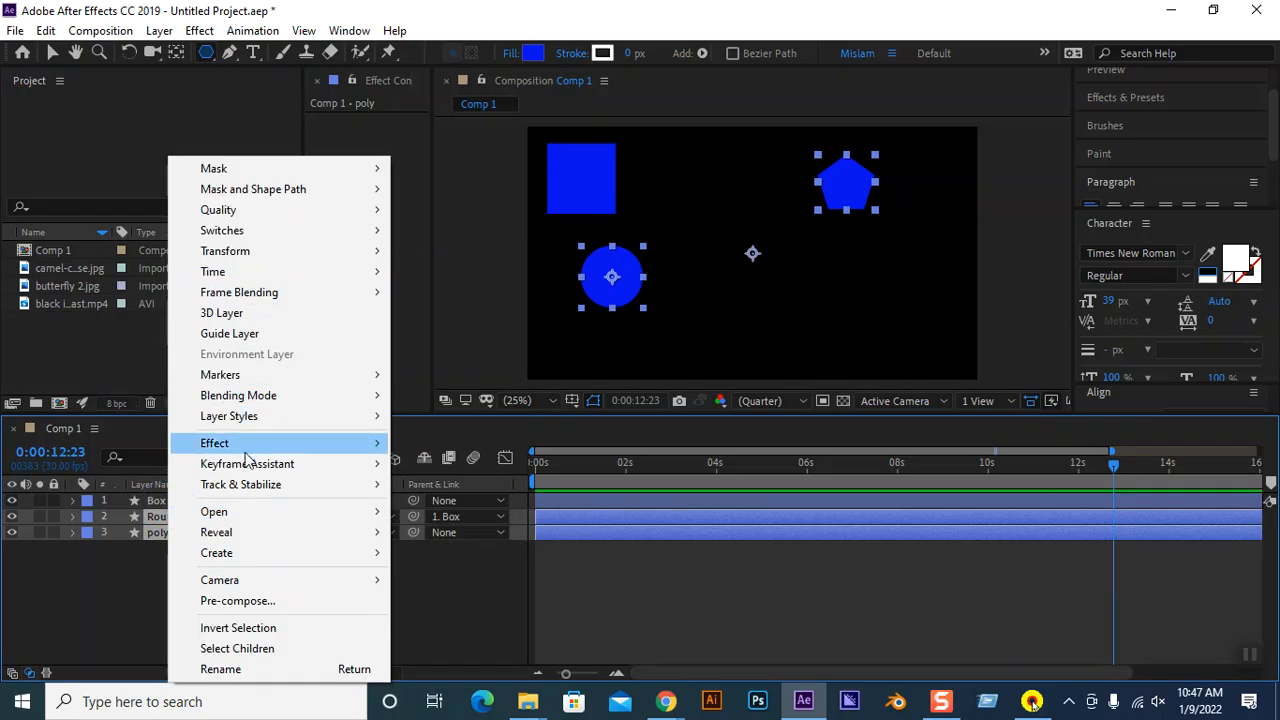
left_click(140, 572)
Pre-compose the Box, Round and poly layers, moving all attributes into the new composition.
left_click_drag(140, 570, 194, 480)
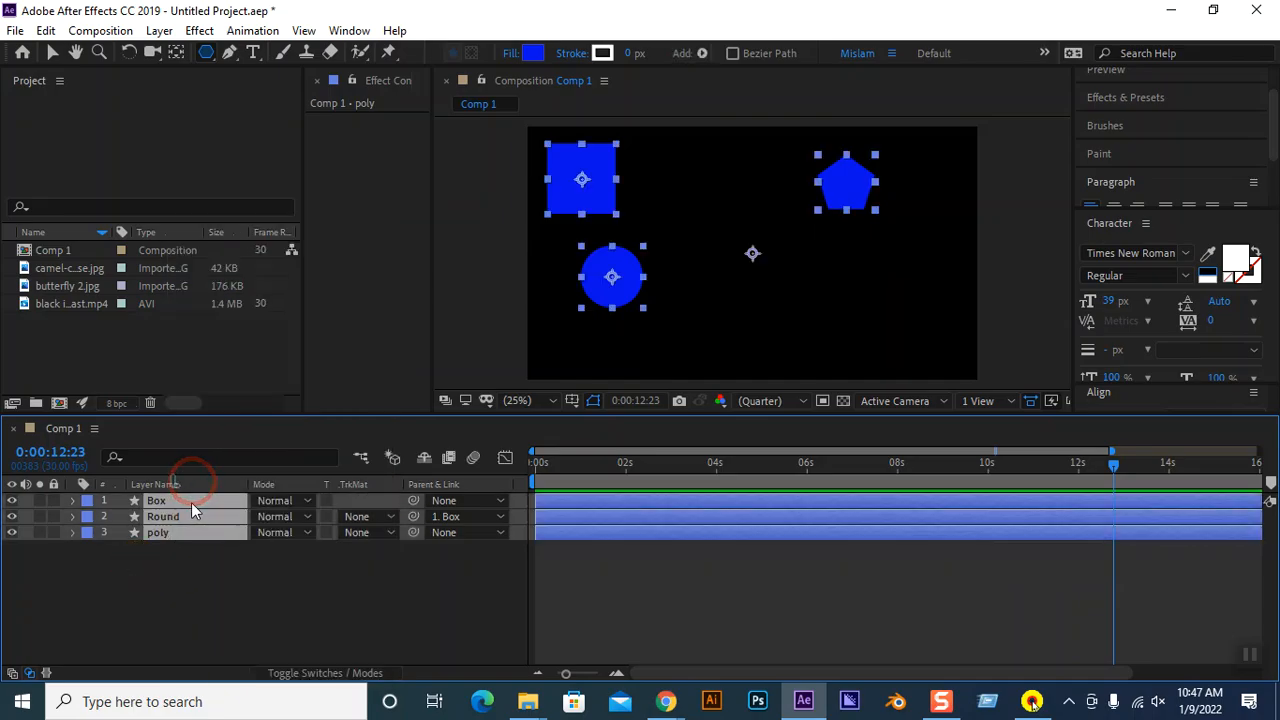
right_click(190, 502)
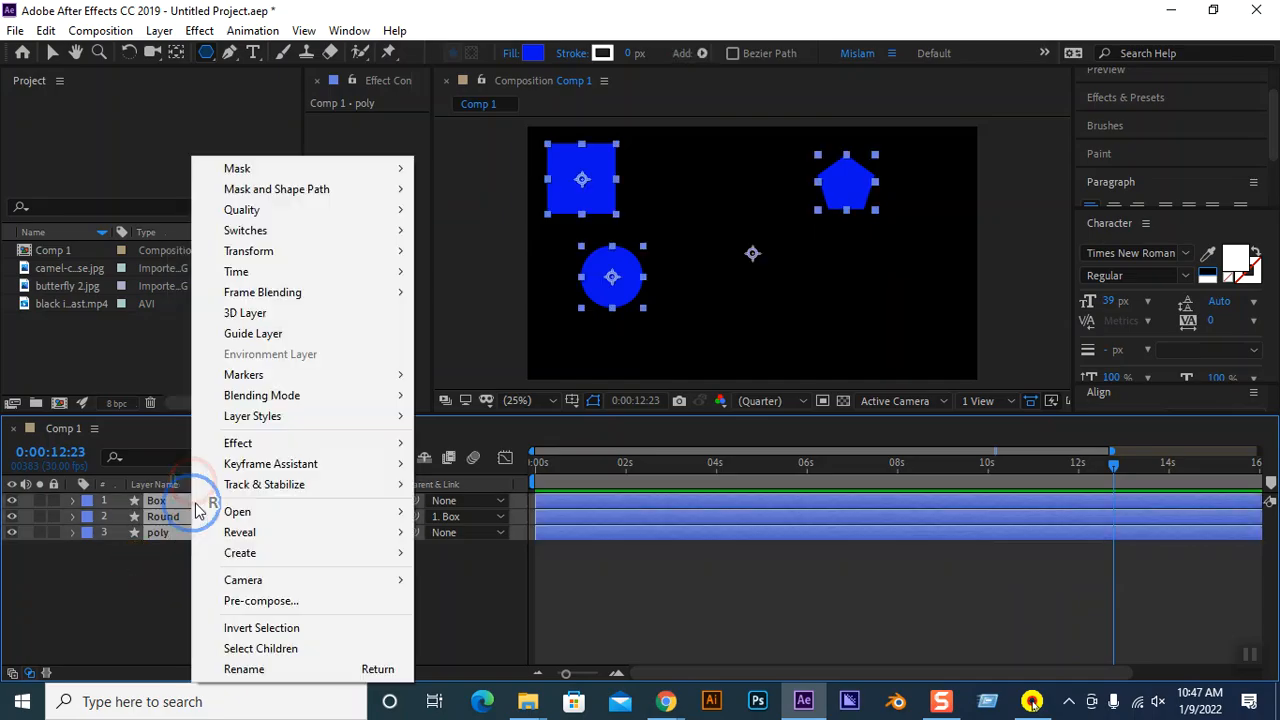
left_click(285, 604)
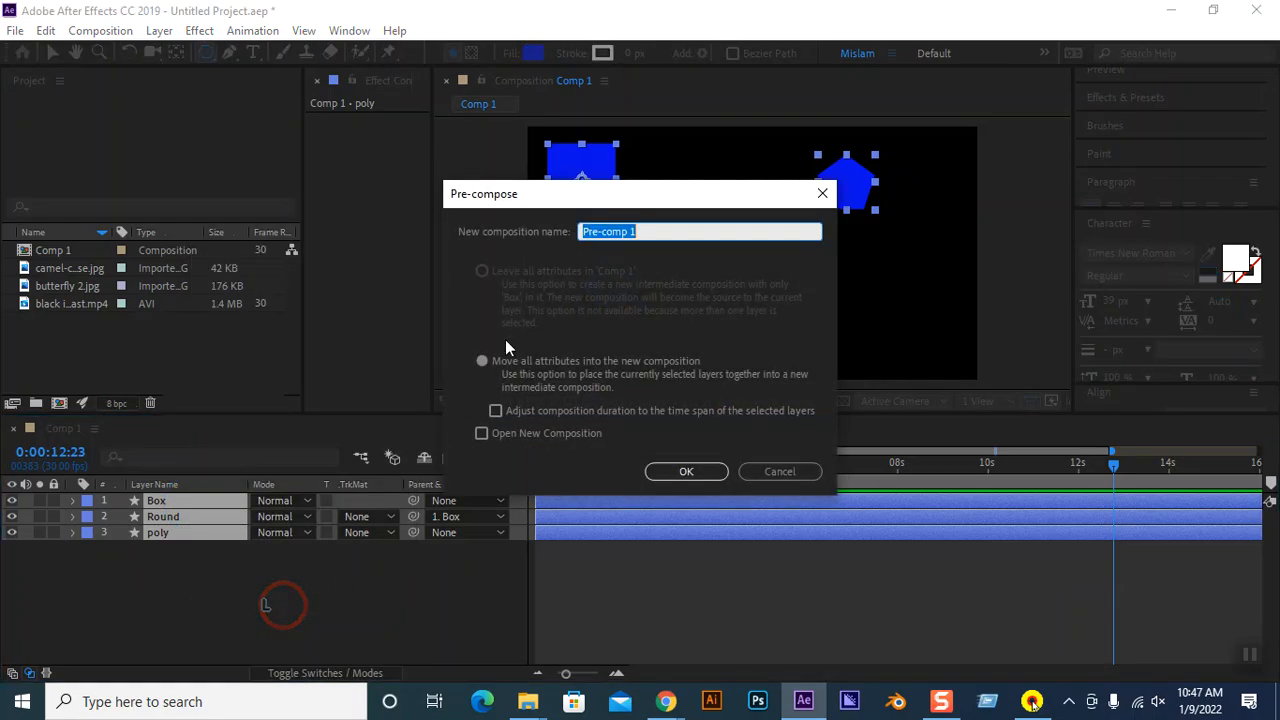
left_click(693, 474)
left_click(234, 592)
Reveal the pre-comp layer's Position and shift it horizontally, and open the nested composition to show its layers.
left_click(172, 503)
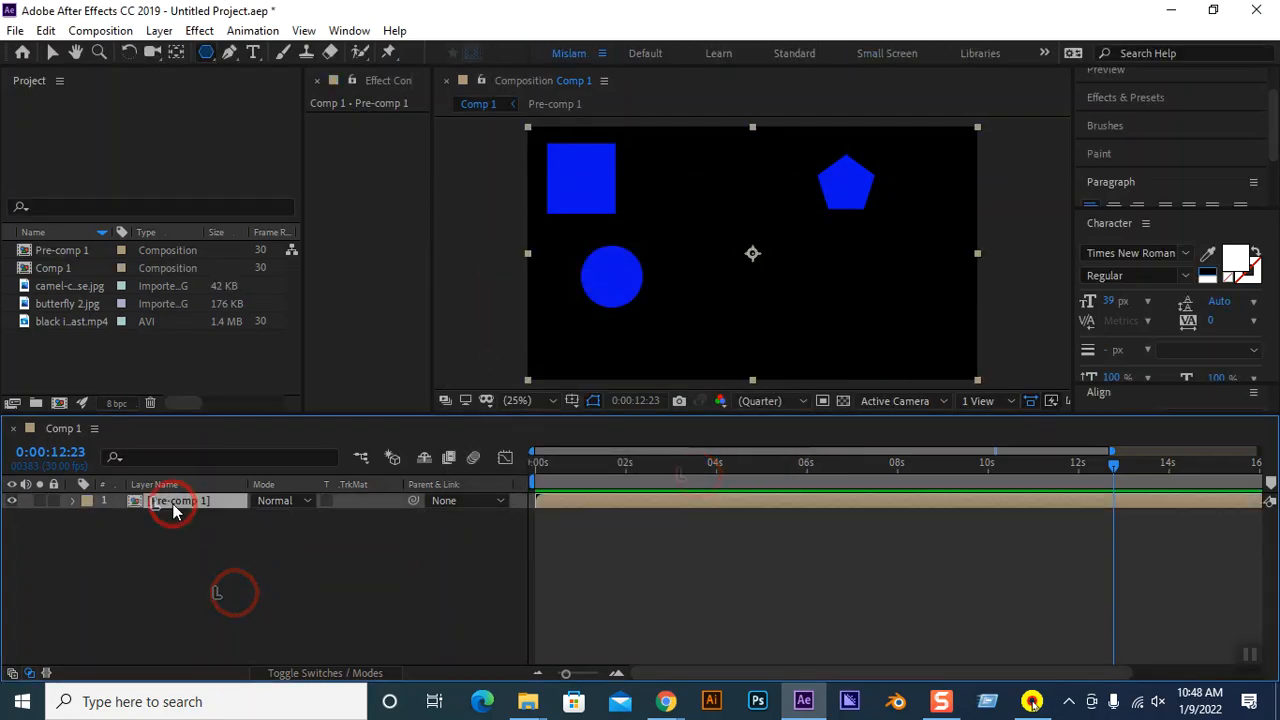
key("p")
left_click_drag(256, 517, 408, 530)
double_click(174, 502)
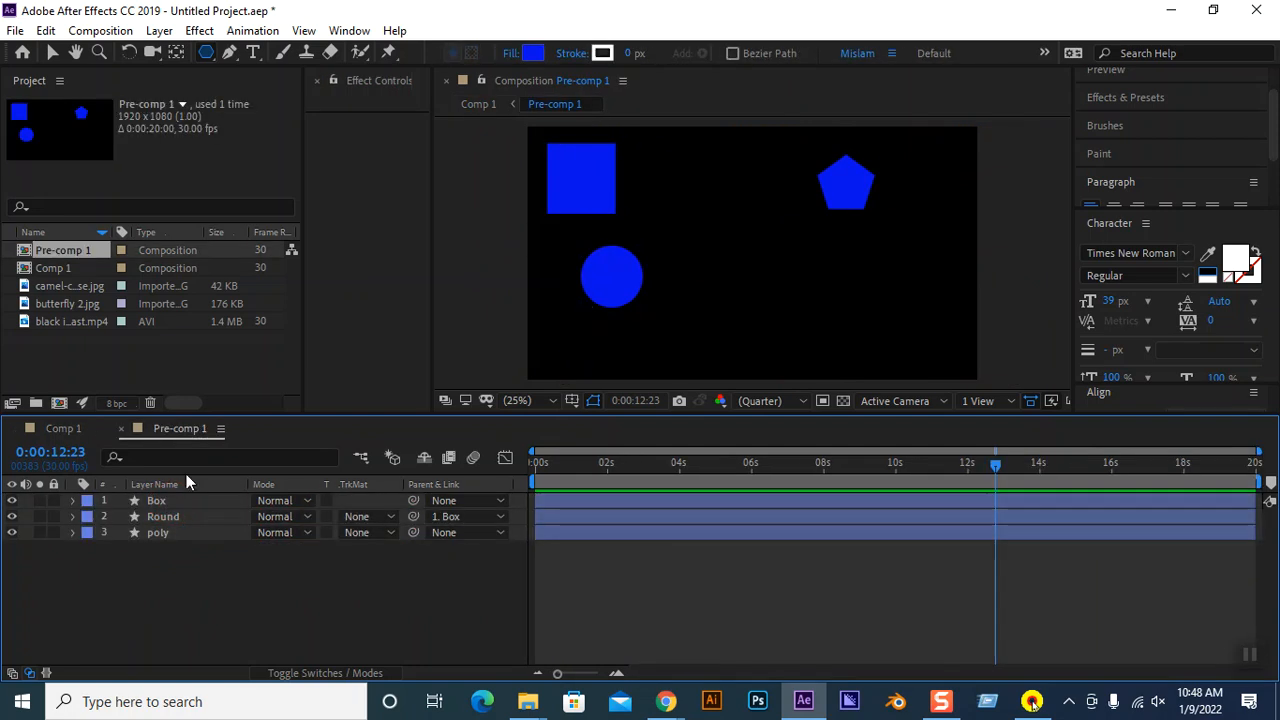
Try shifting the Box layer's horizontal position inside the Pre-comp 1 composition.
left_click(155, 501)
key("p")
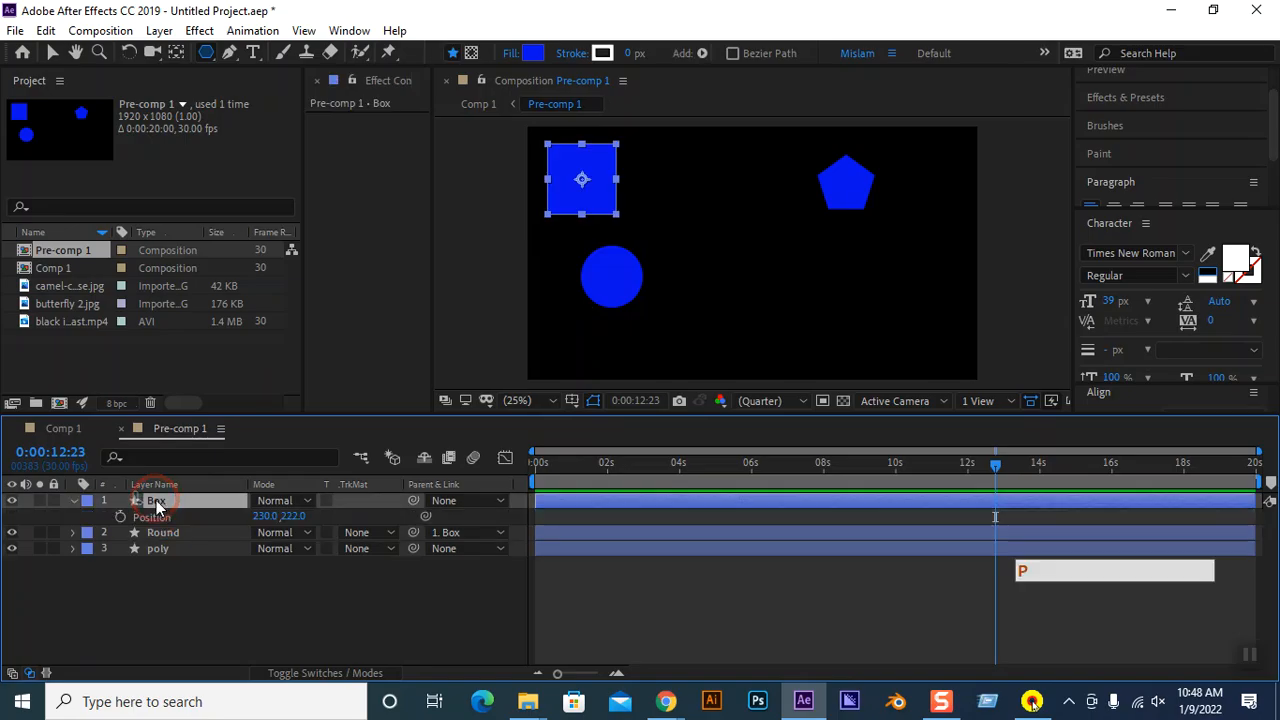
left_click_drag(266, 515, 296, 538)
Return to Comp 1 and undo the pre-composition back to the separate Box, Round and poly layers.
left_click(68, 428)
left_click(227, 542)
left_click(205, 508)
key("ctrl+z")
key("ctrl+z")
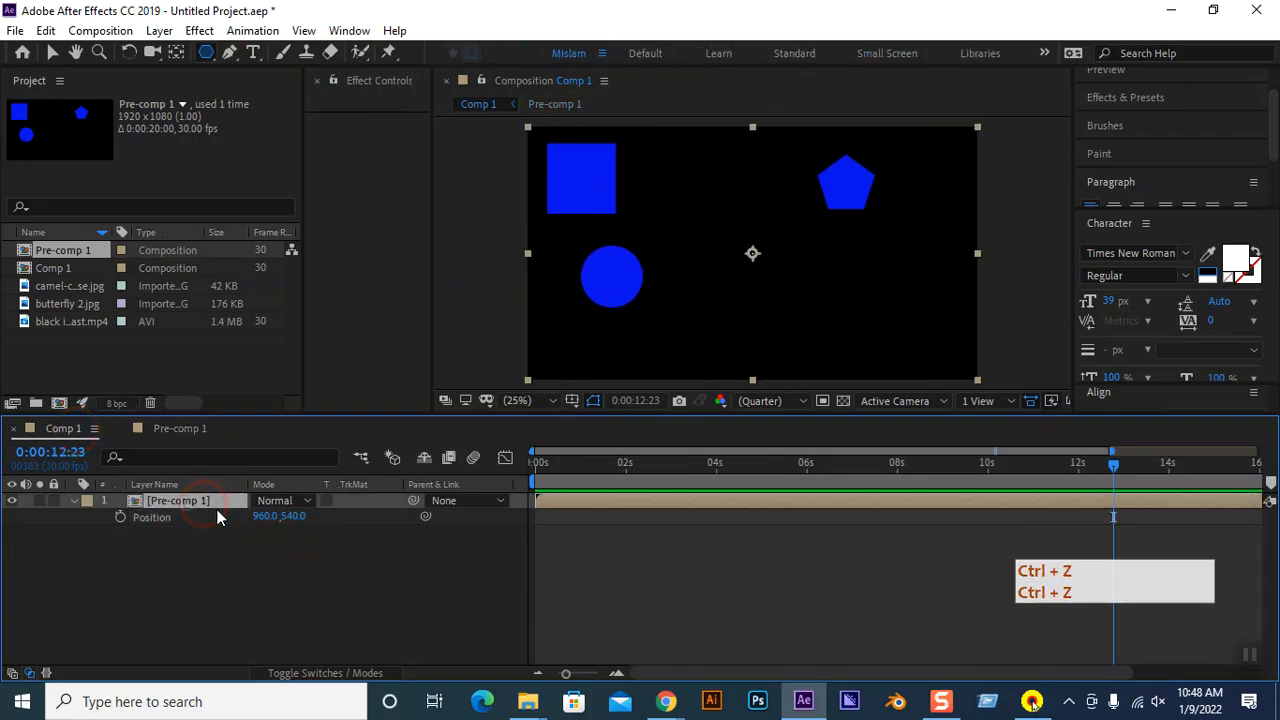
key("ctrl+z")
Pre-compose the Box, Round and poly layers into a new composition named "my style".
left_click(200, 569)
left_click(155, 572)
left_click_drag(155, 572, 171, 508)
right_click(171, 508)
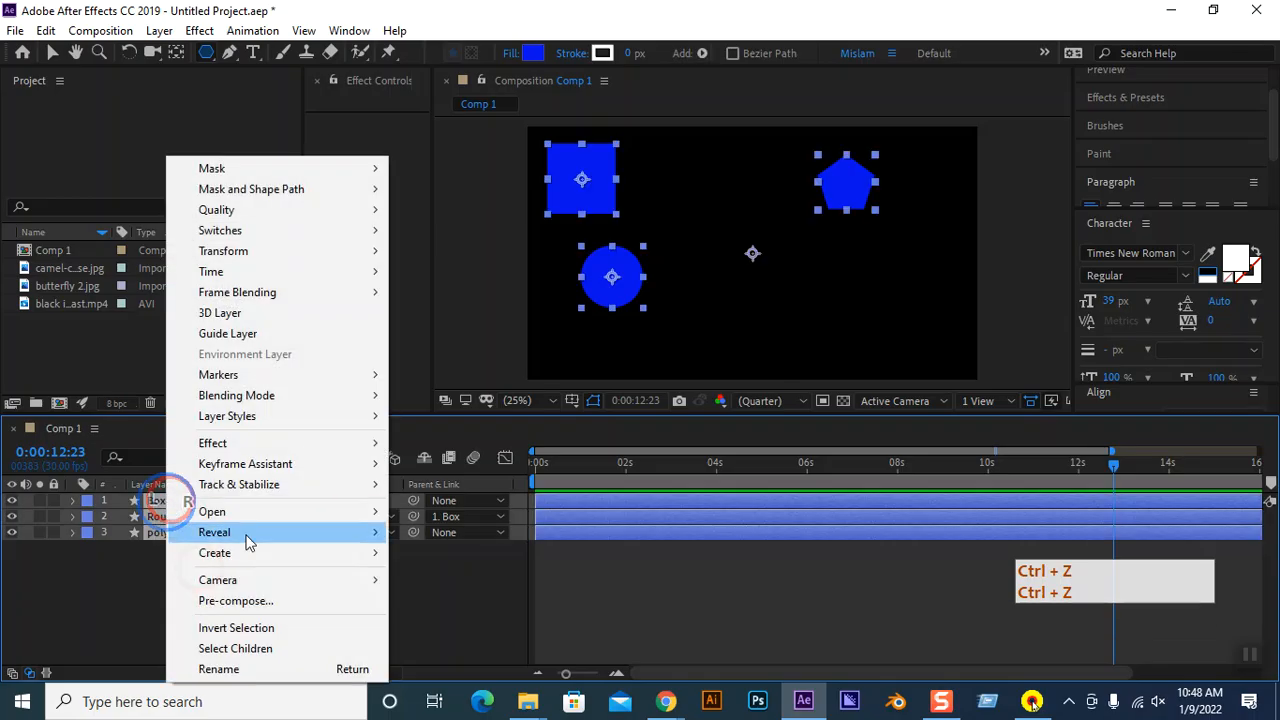
left_click(259, 603)
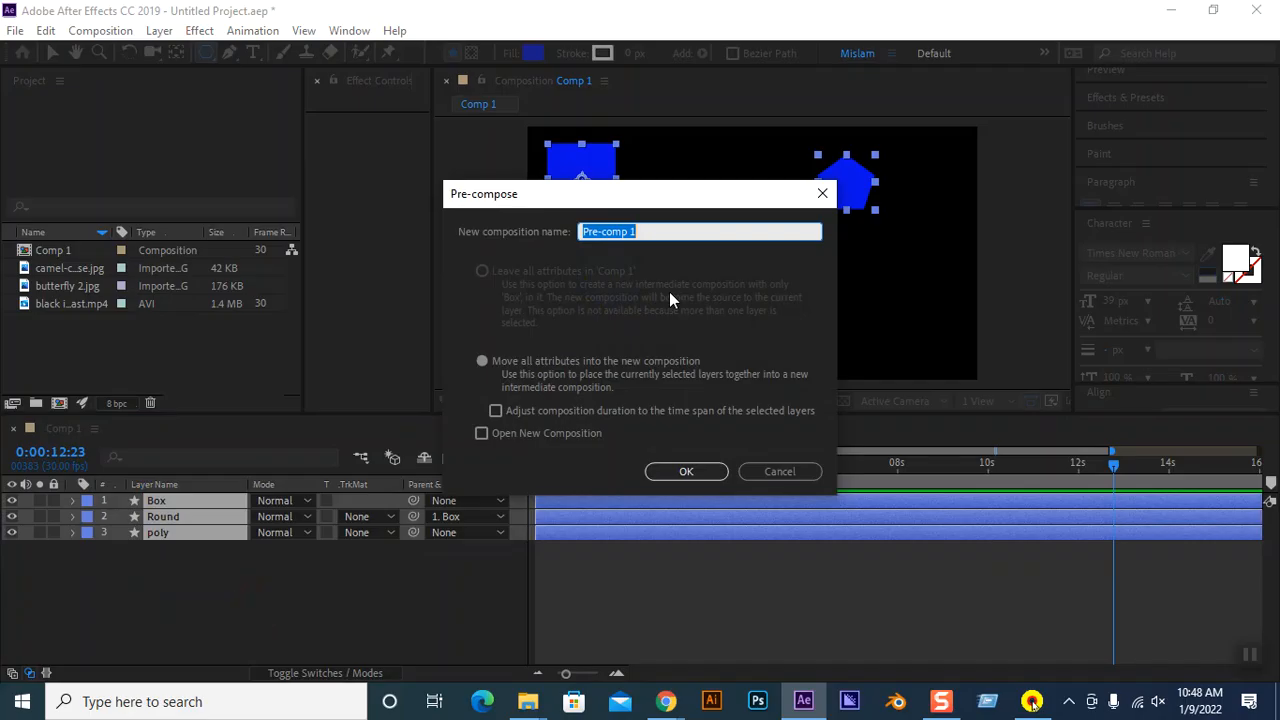
type("my s")
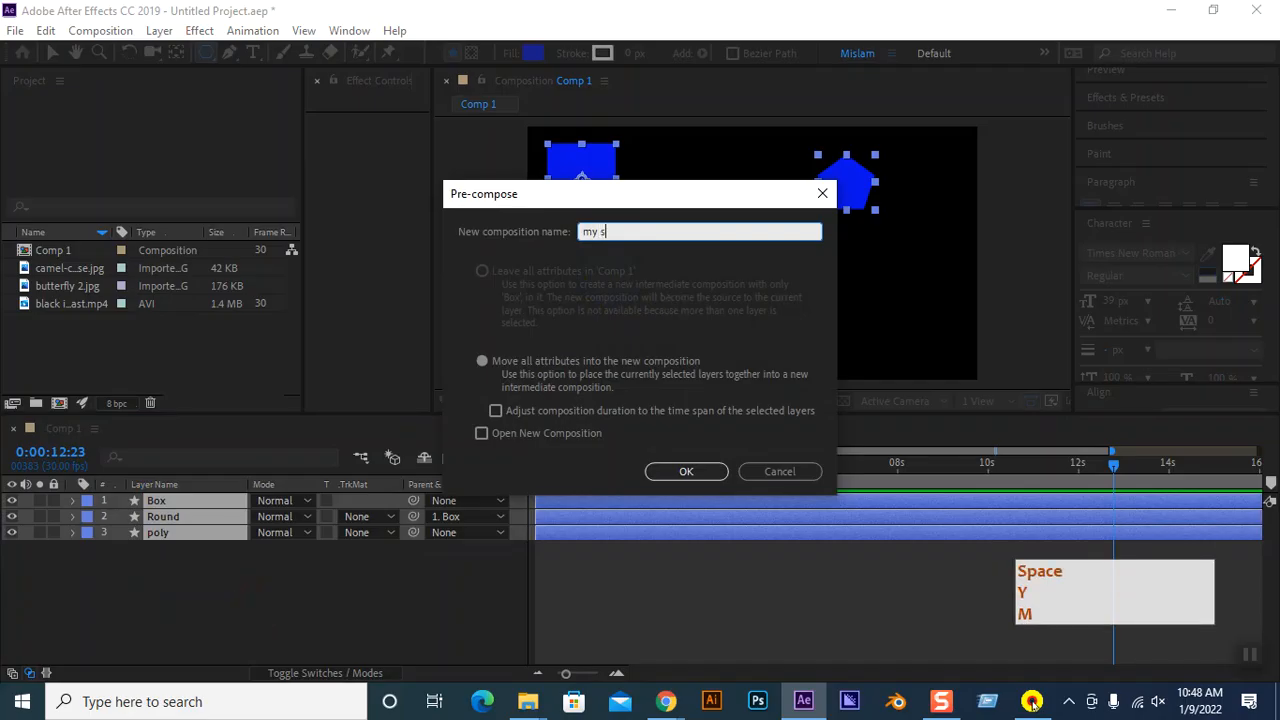
type("tup")
key("BackSpace")
key("BackSpace")
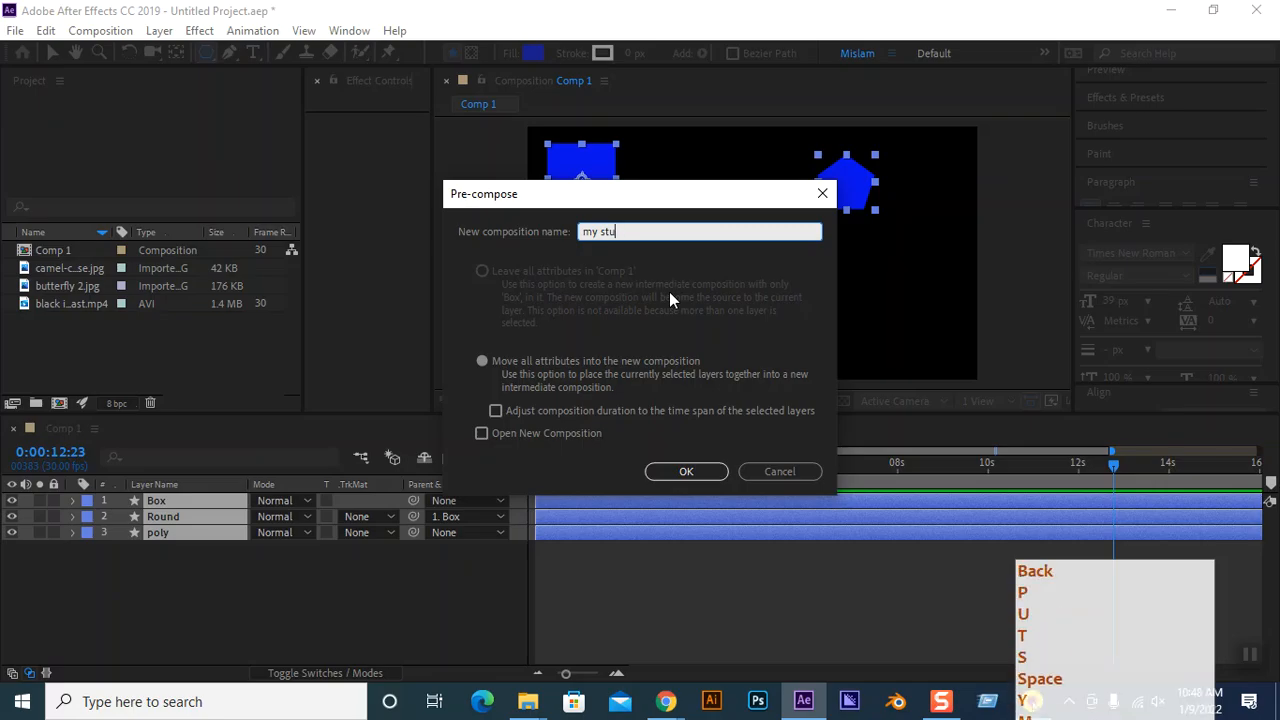
type("yle")
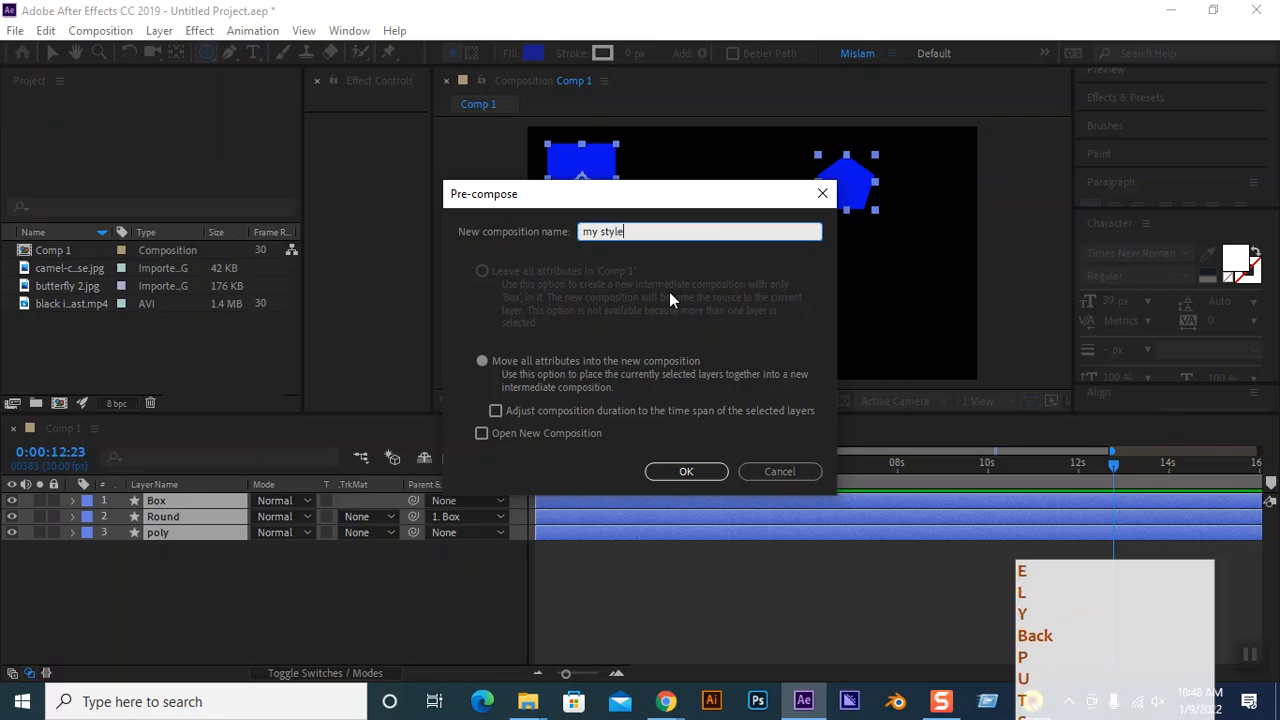
left_click(680, 470)
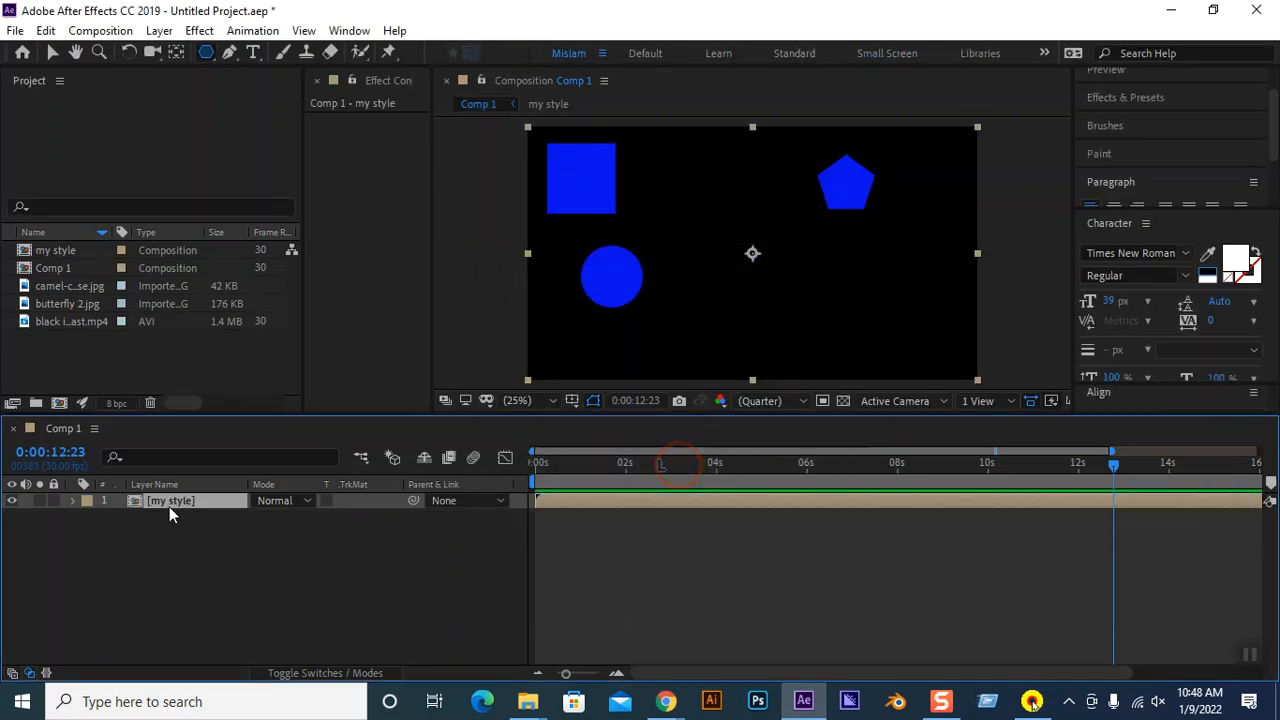
Set the my style layer's horizontal position to 894 in Comp 1 and open its nested composition.
left_click(171, 508)
key("p")
left_click_drag(266, 516, 193, 527)
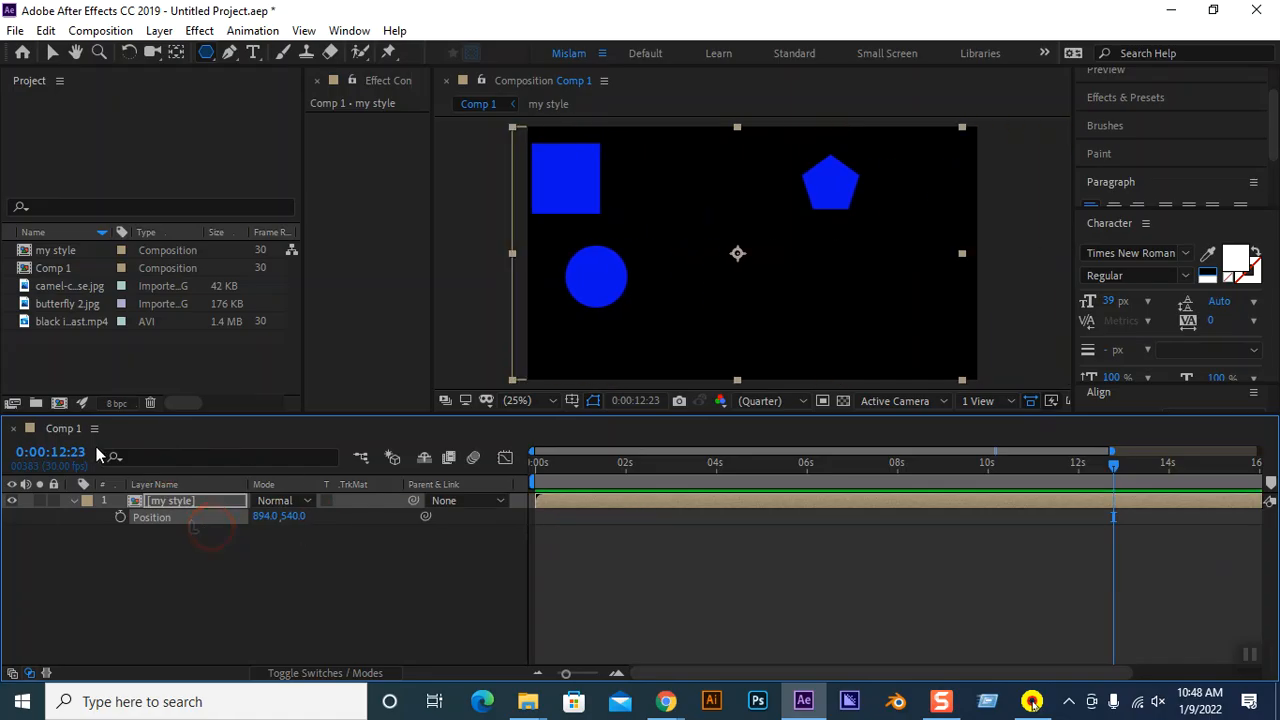
double_click(168, 500)
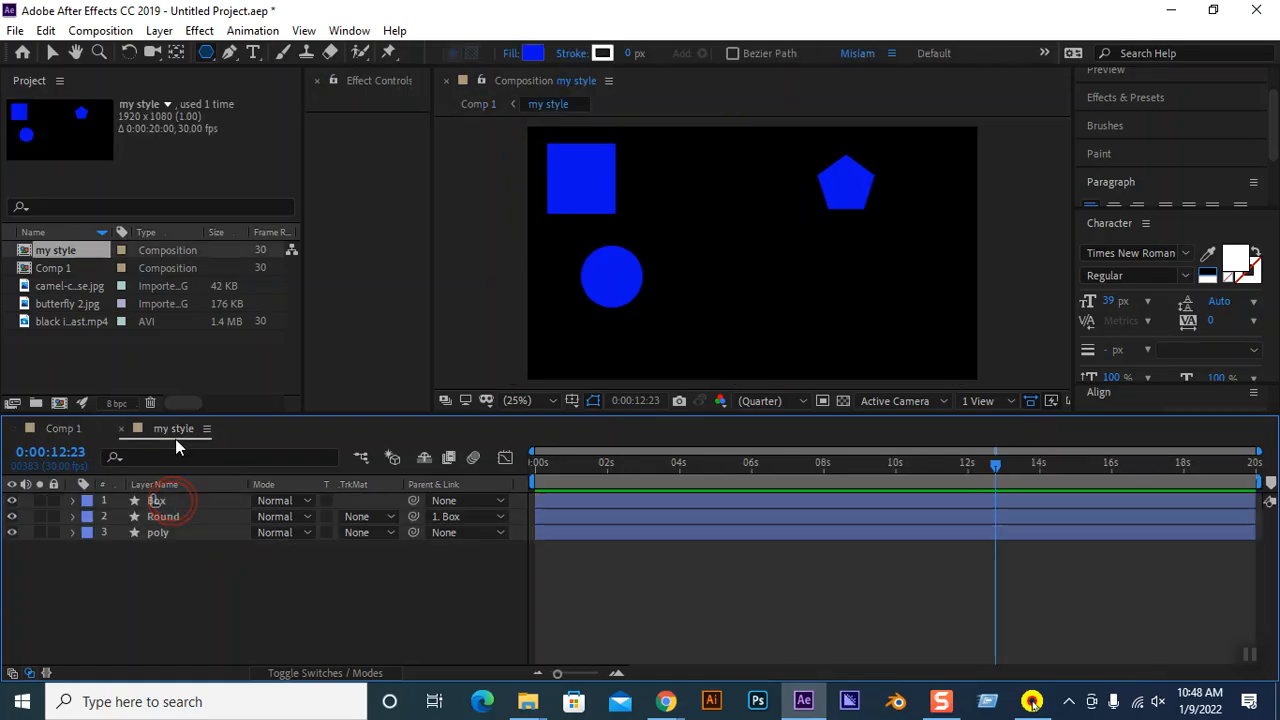
Try moving the Box layer horizontally to about 277 inside my style, and undo the move.
left_click(151, 500)
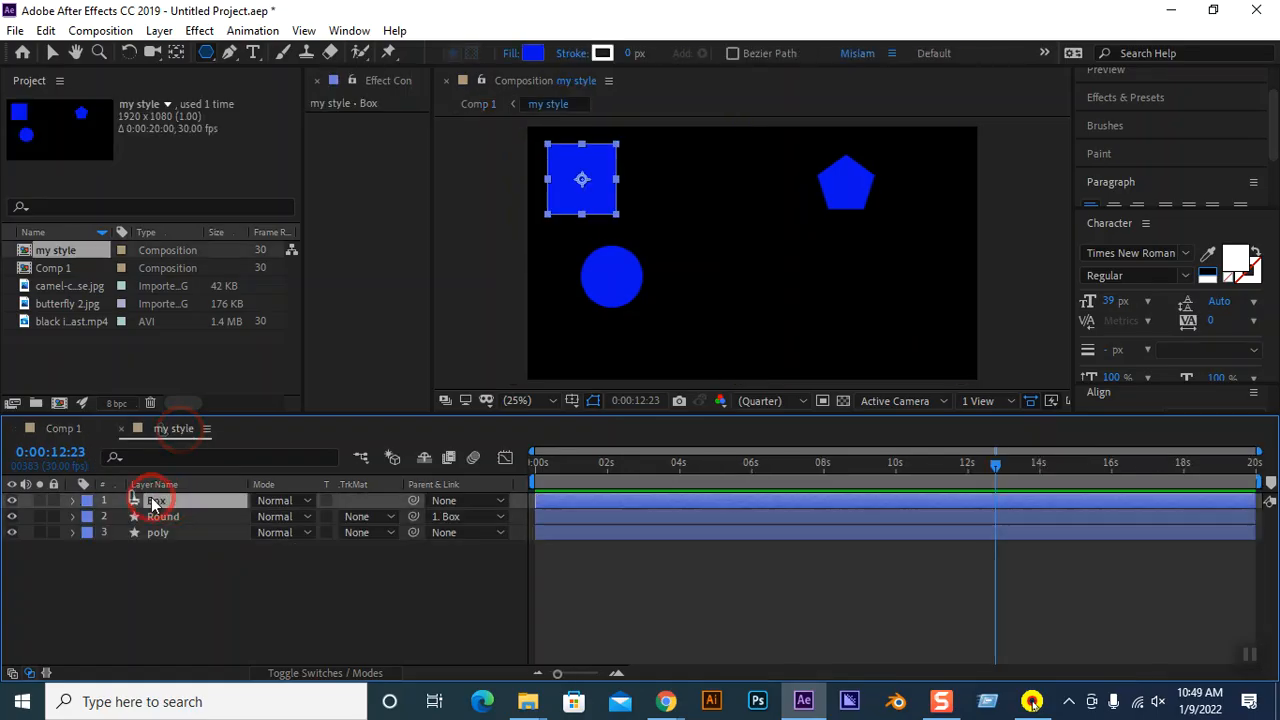
key("p")
left_click_drag(263, 516, 271, 491)
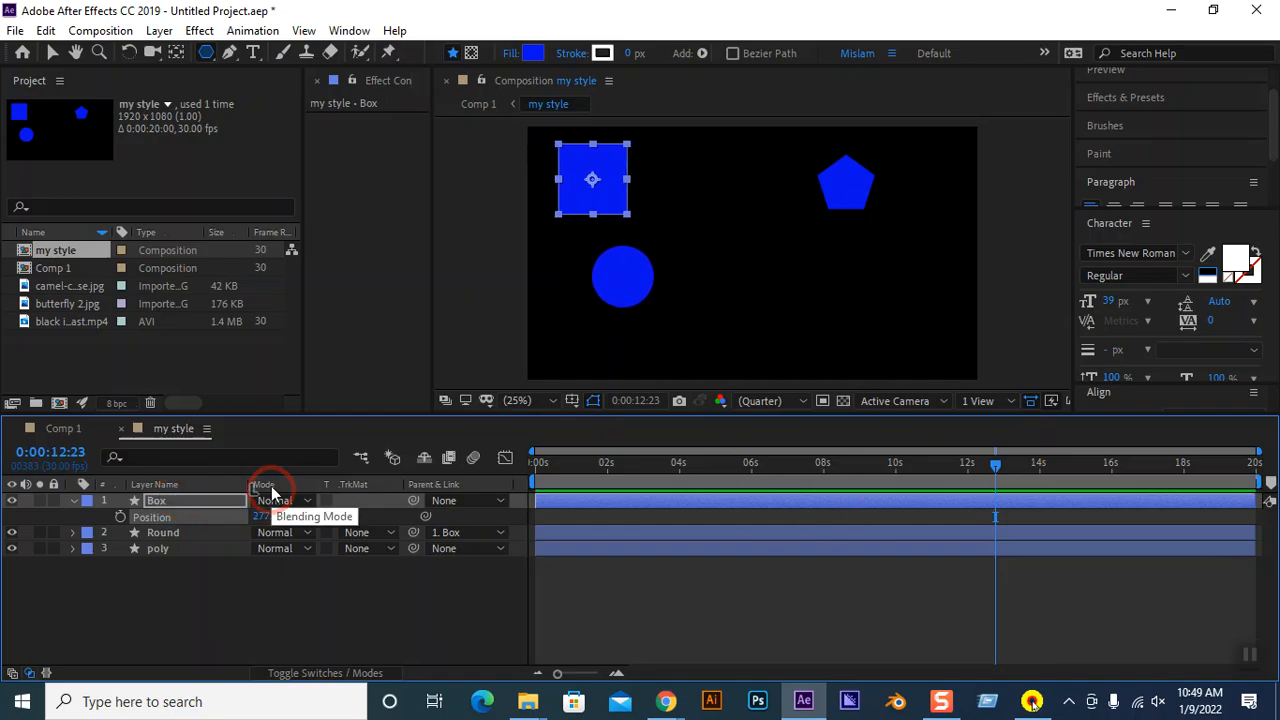
key("ctrl+z")
key("ctrl+z")
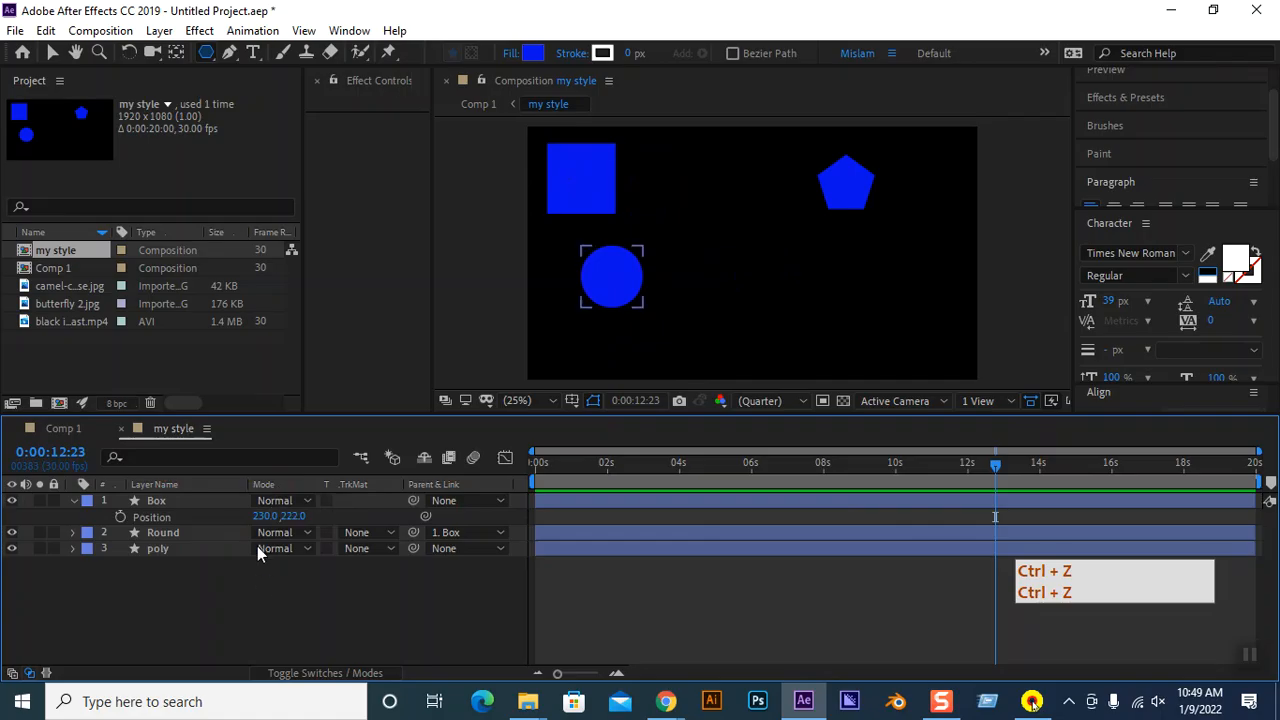
Set the Box layer's horizontal position to 213.
left_click(223, 536)
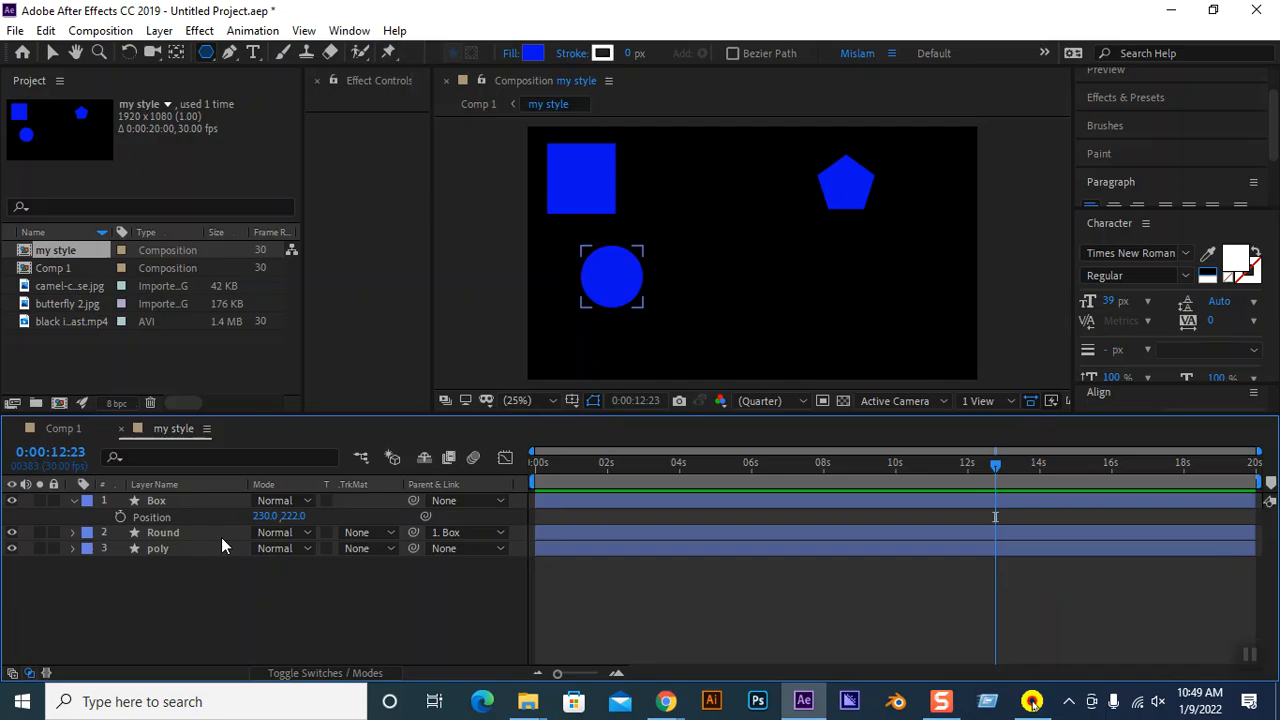
left_click(222, 586)
left_click_drag(258, 516, 215, 488)
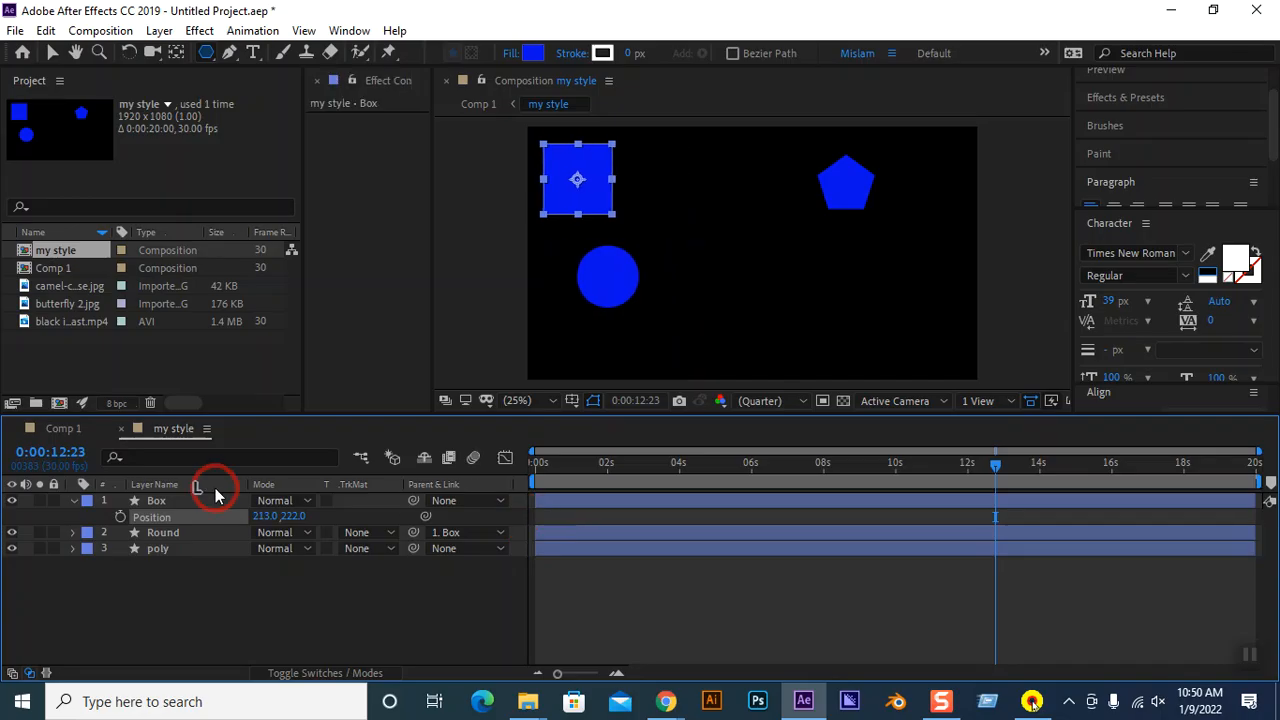
Reveal the Round layer's Position property and set its horizontal value to -253.
left_click(158, 532)
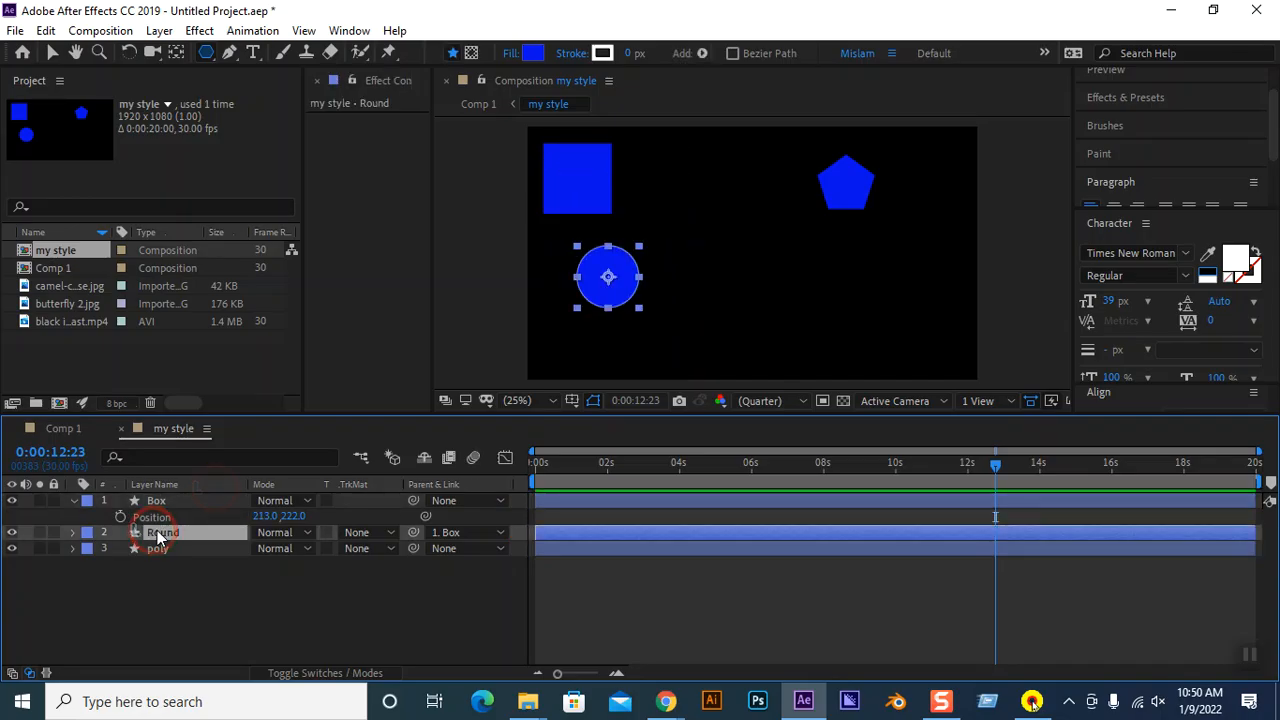
key("p")
left_click_drag(270, 548, 565, 510)
Set the Box layer's horizontal position to 125 and parent the poly layer to Box.
left_click_drag(257, 516, 172, 514)
left_click(178, 514)
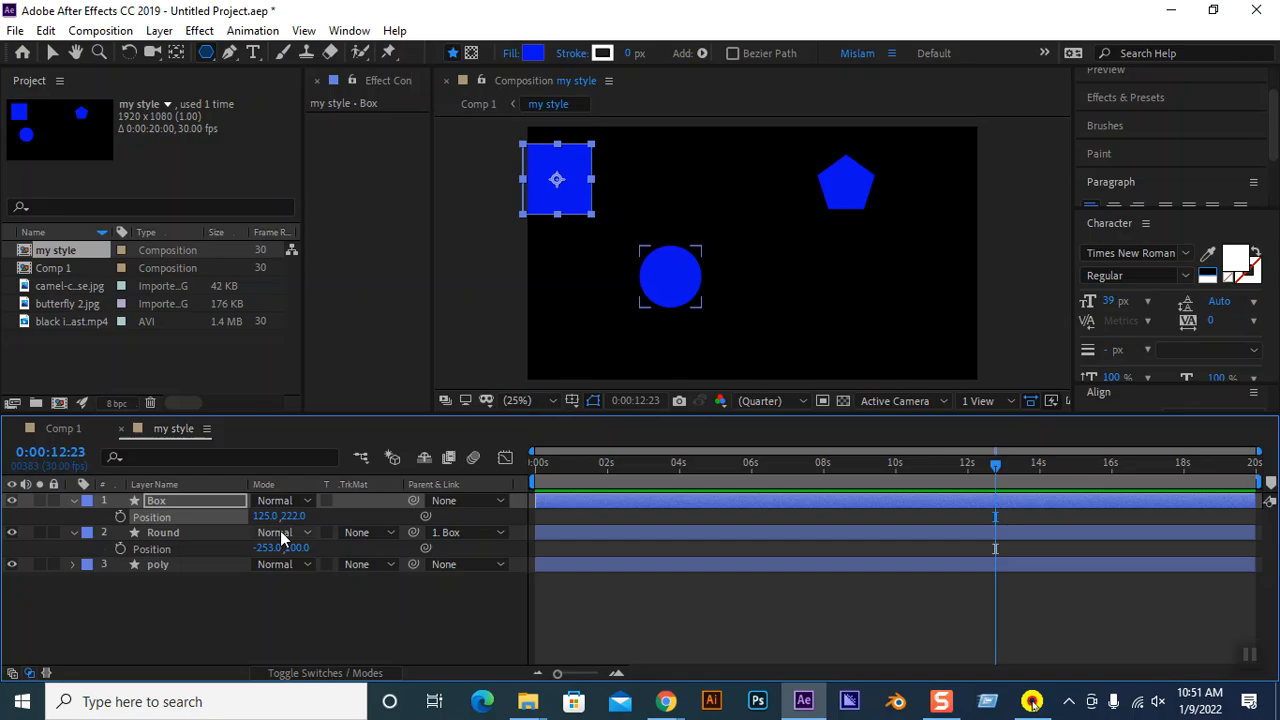
left_click(223, 656)
left_click_drag(413, 564, 157, 505)
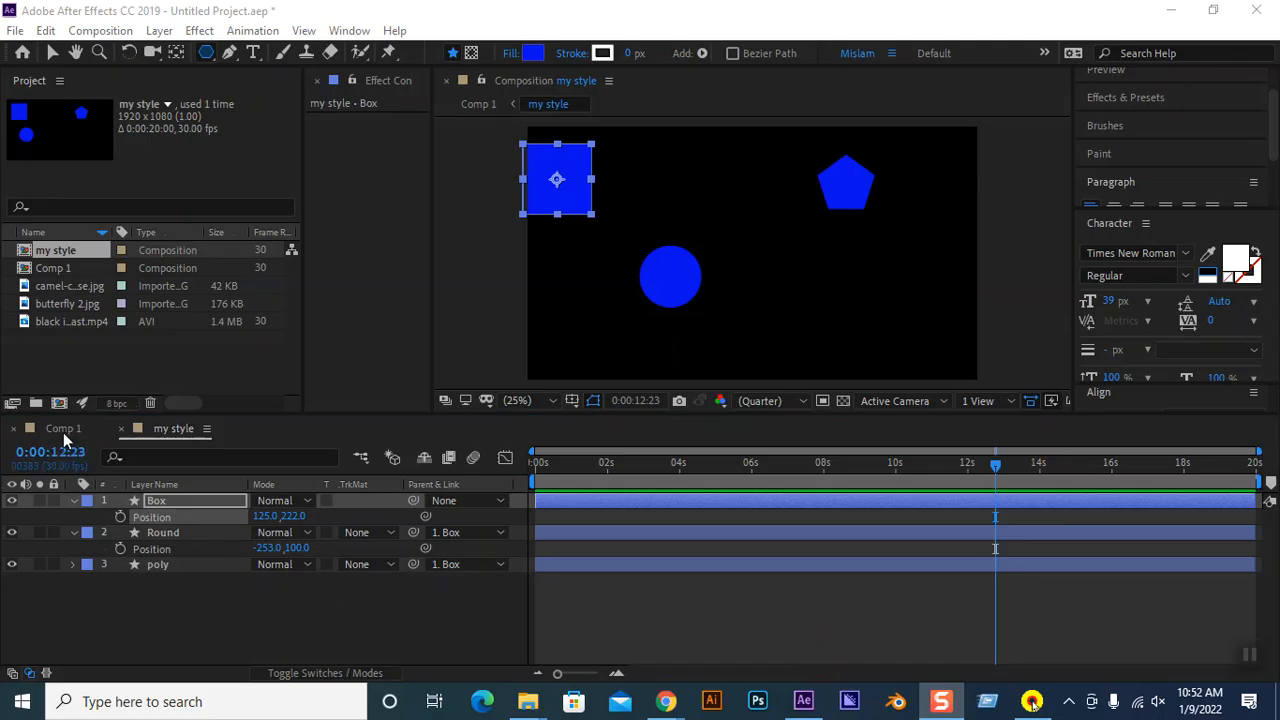
Close the Comp 1 timeline and add a new null object to the my style composition.
left_click(13, 428)
left_click(13, 428)
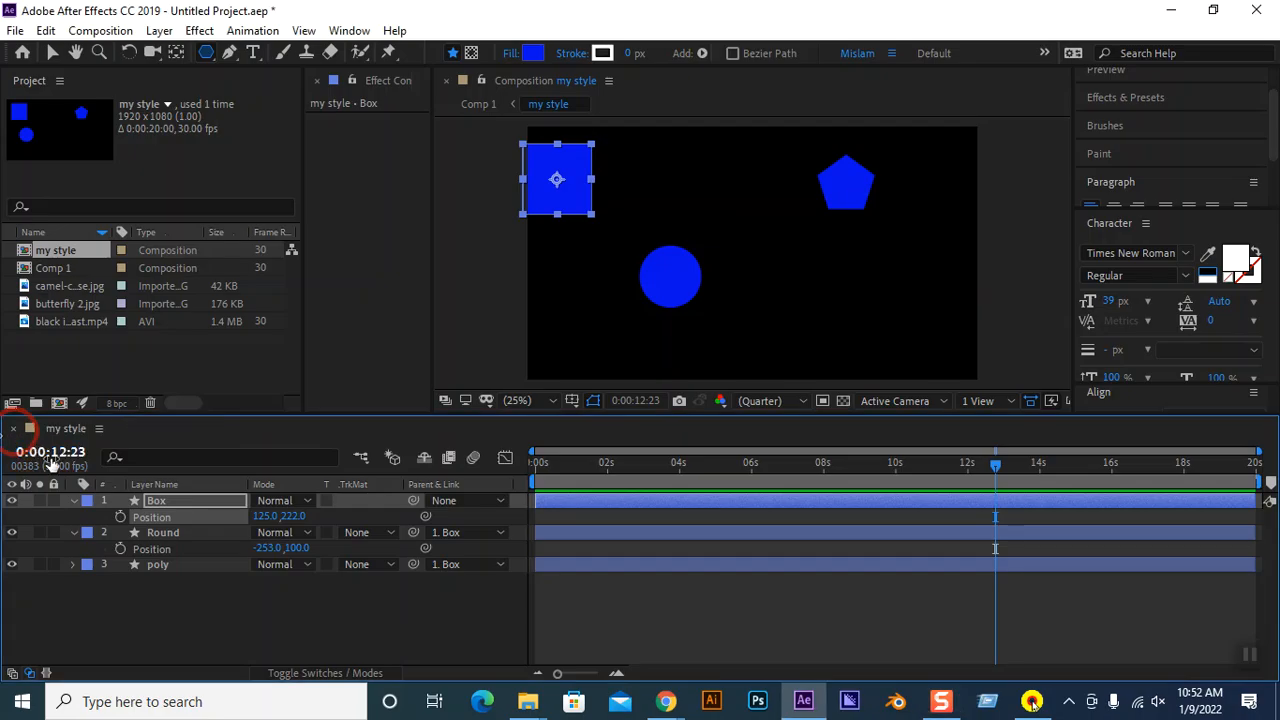
right_click(183, 608)
left_click(227, 402)
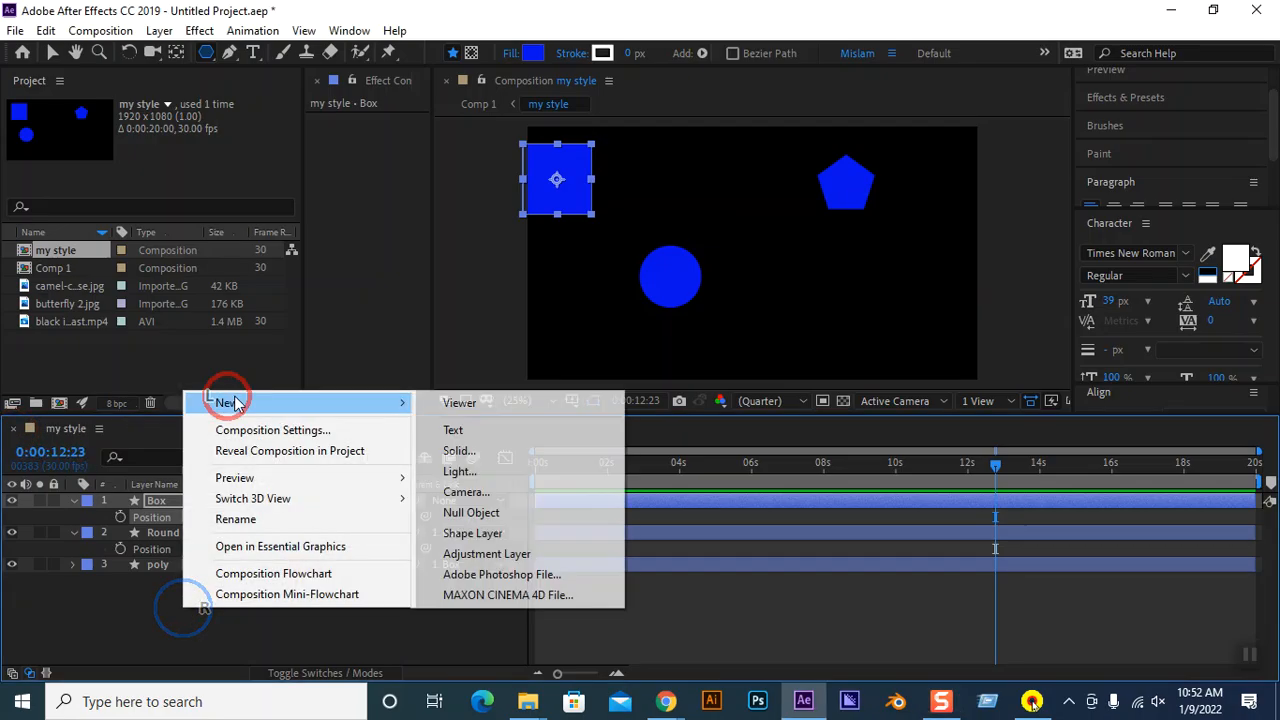
left_click(486, 512)
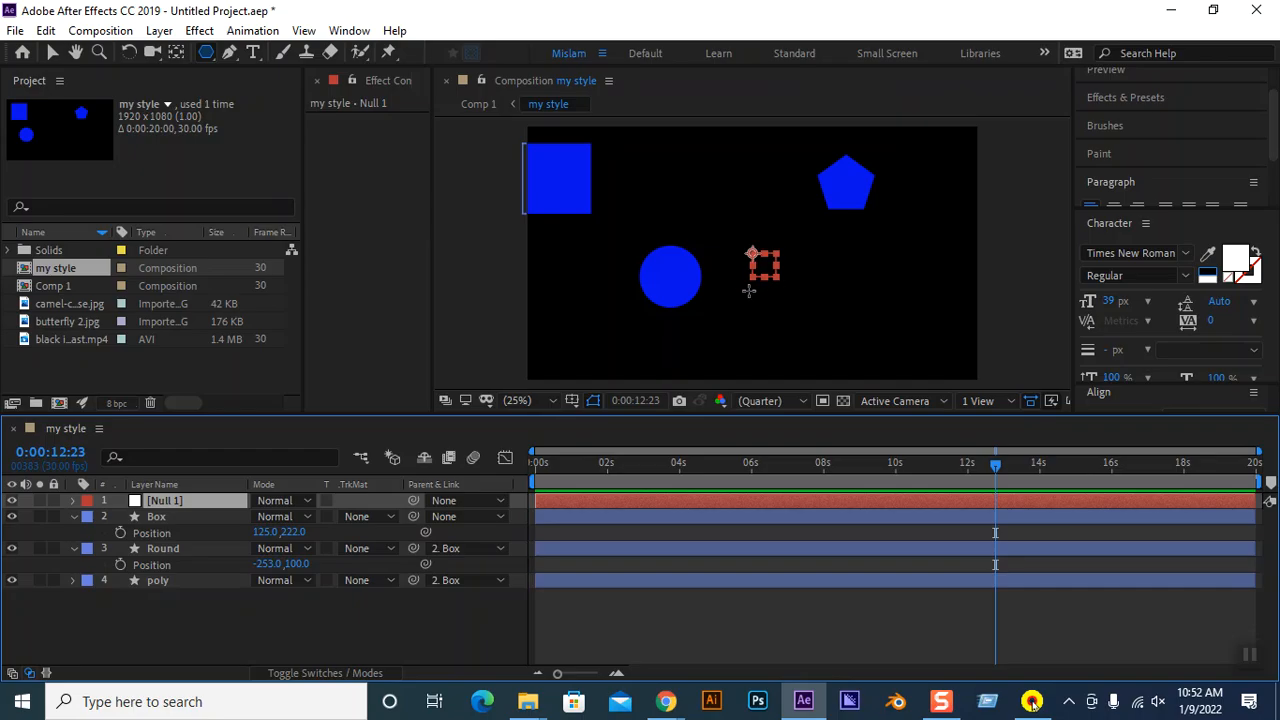
Parent the Box layer to Null 1 and set the null's horizontal position to 1077.
left_click(214, 606)
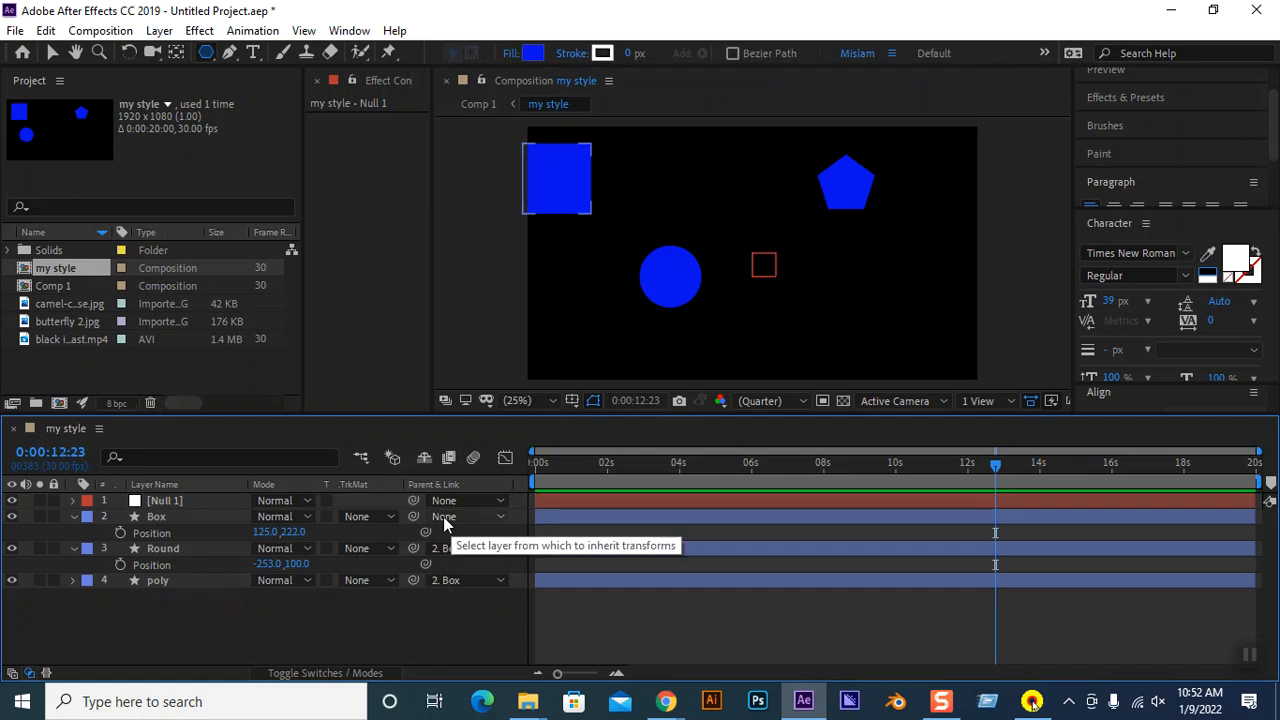
left_click_drag(413, 517, 205, 496)
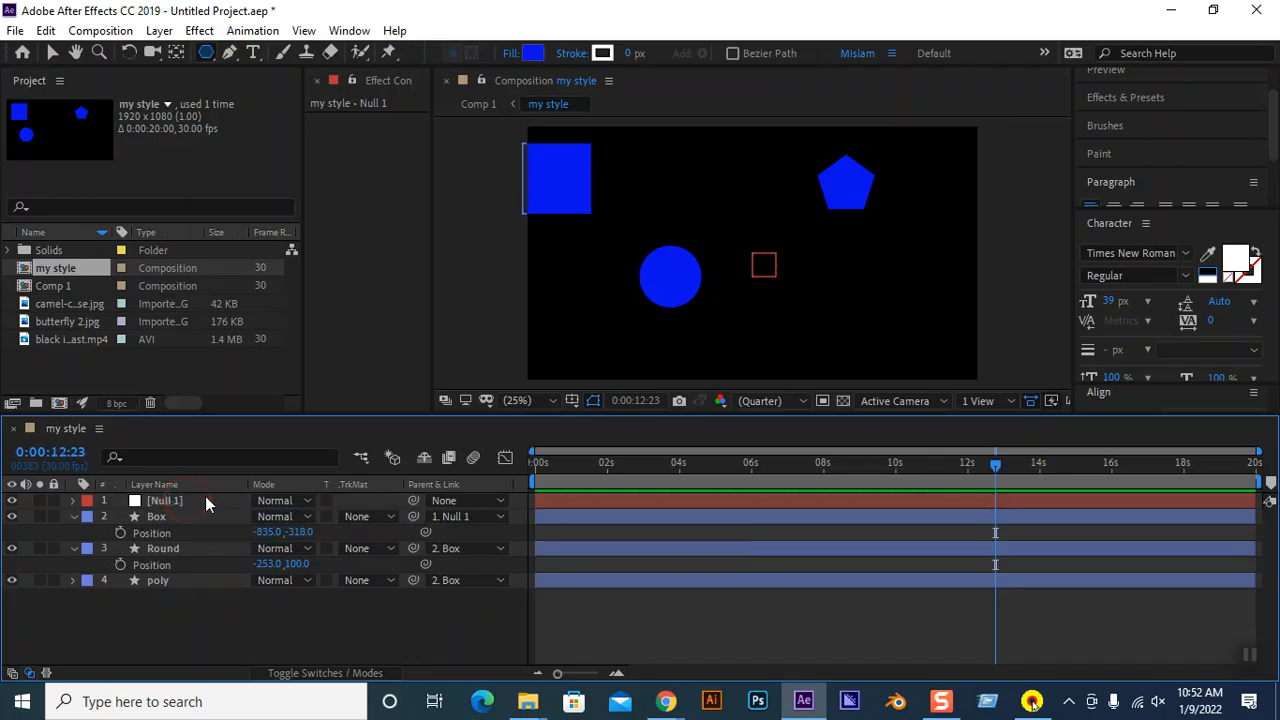
key("p")
left_click_drag(262, 516, 340, 484)
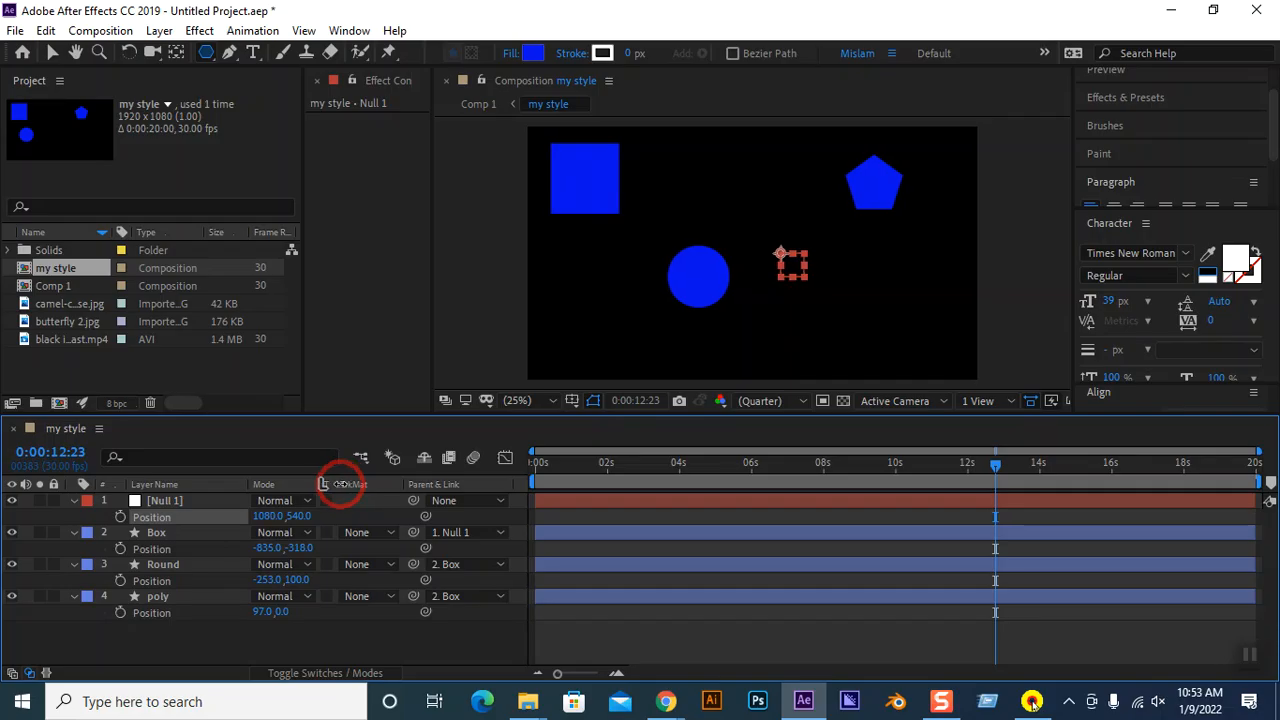
left_click_drag(340, 484, 338, 490)
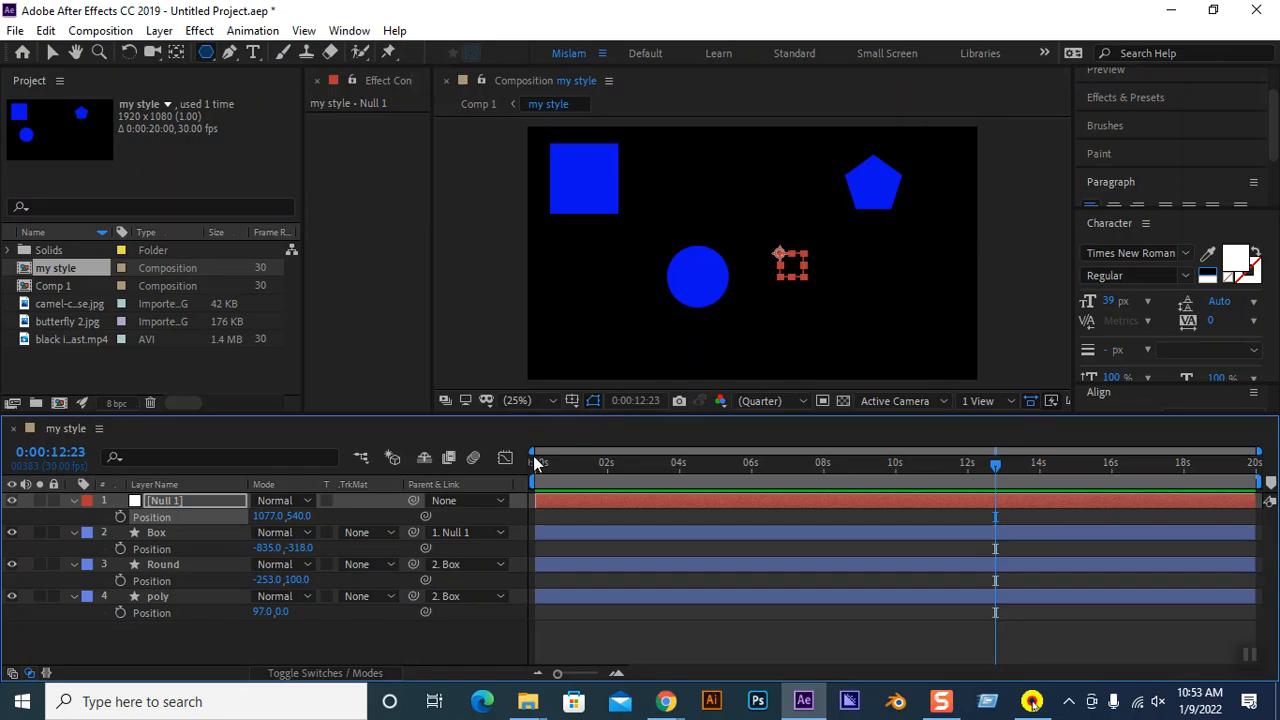
Move the current time to 0:00:06:09 and set Null 1's horizontal position to 1267.
left_click_drag(995, 463, 762, 466)
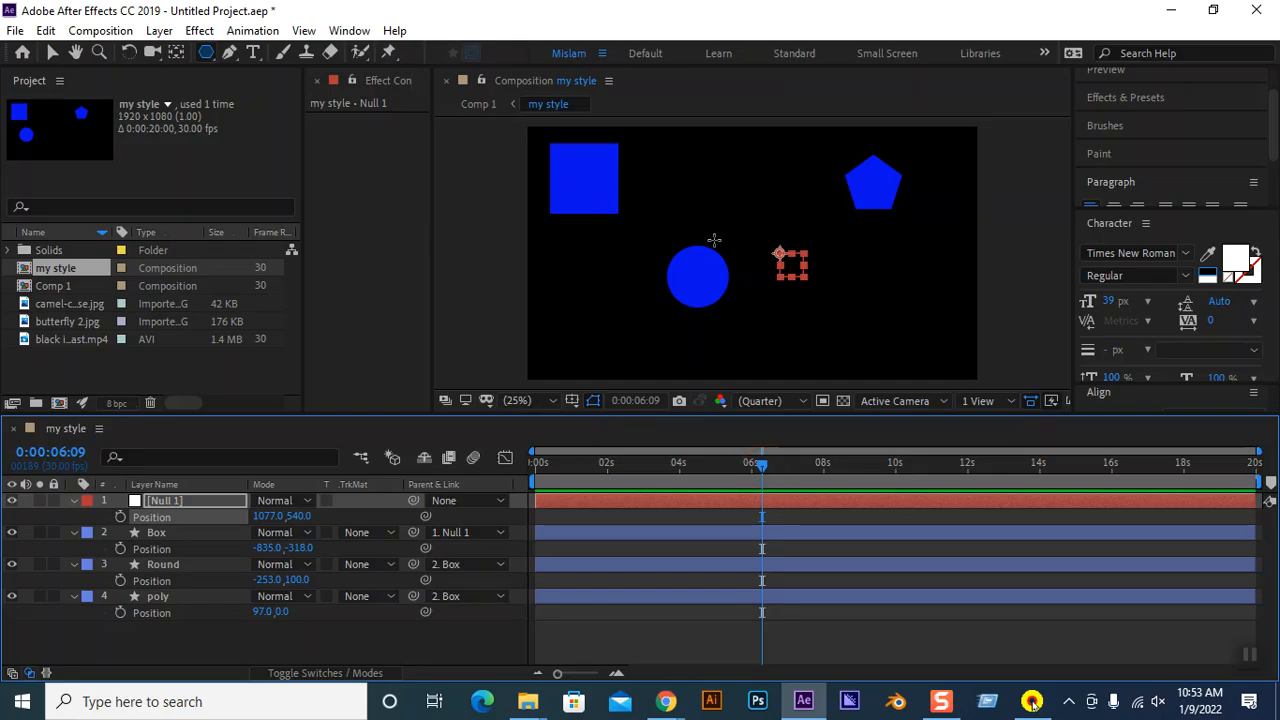
left_click(760, 466)
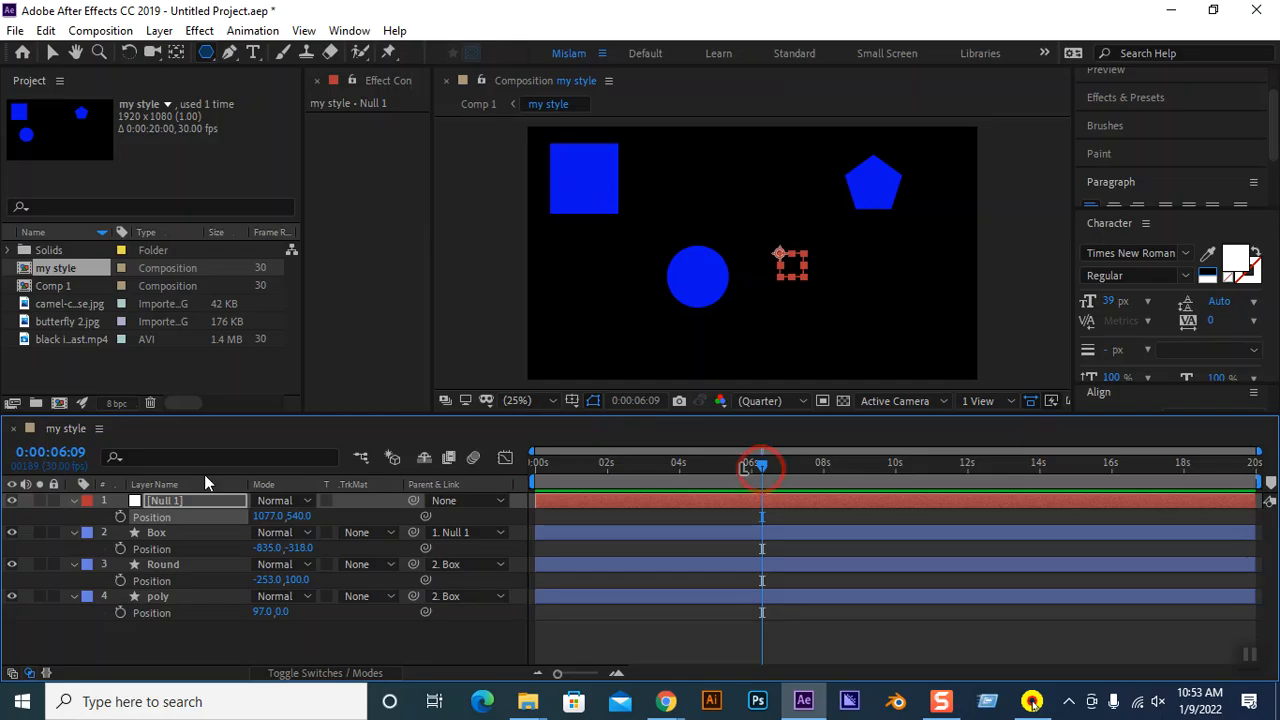
left_click_drag(268, 516, 432, 520)
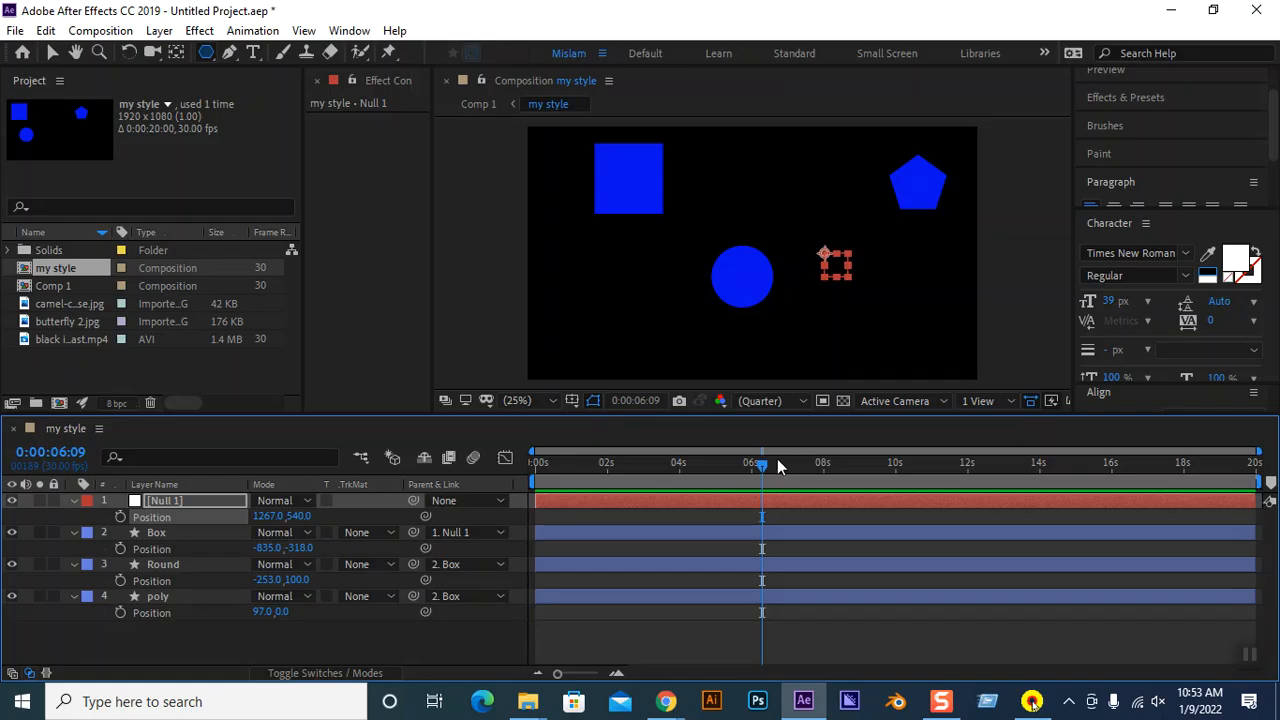
Try animating Null 1's position from a keyframe at 0:00:00:00 to horizontal position 1976 at 0:00:01:29, and undo the keyframing.
left_click_drag(766, 465, 514, 450)
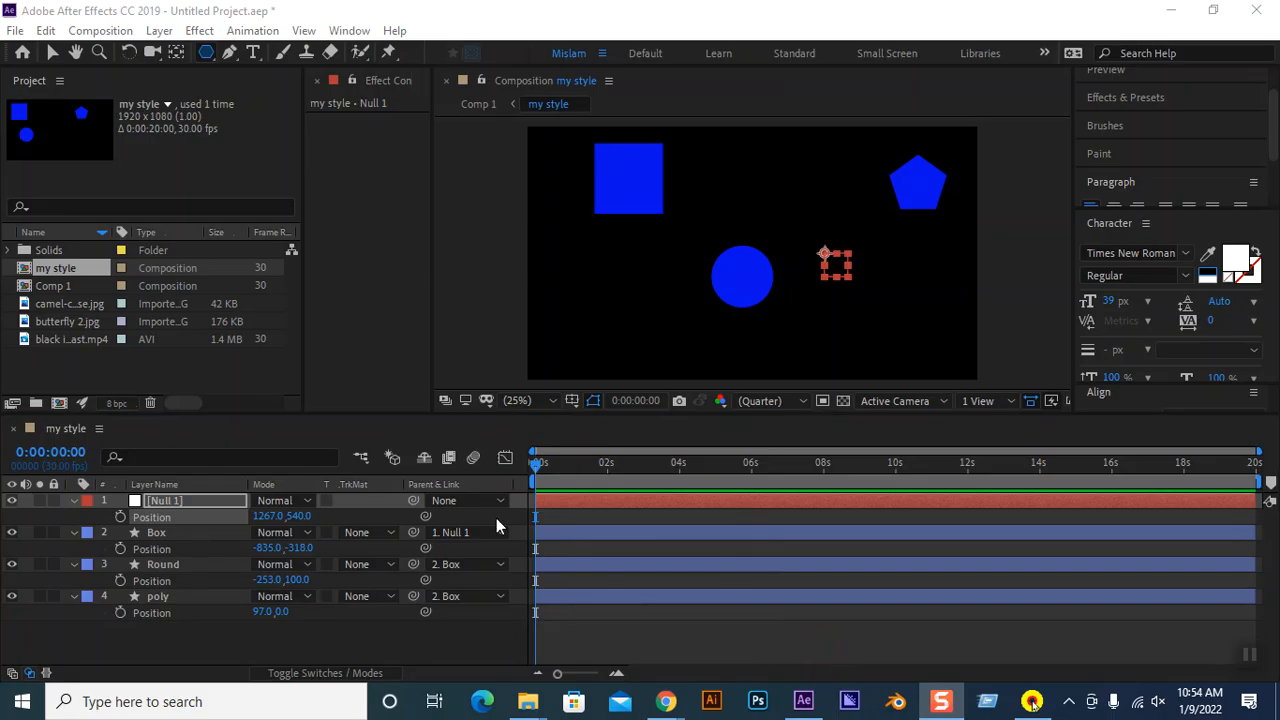
left_click(120, 516)
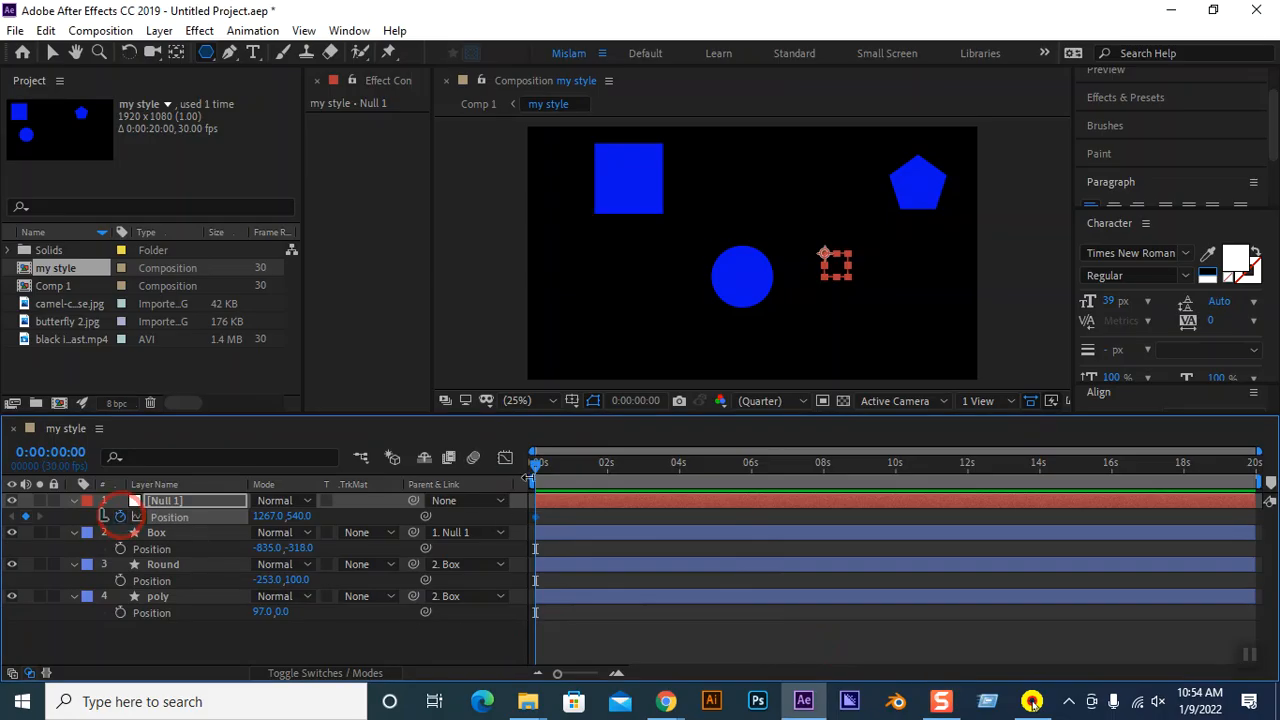
left_click_drag(539, 464, 606, 468)
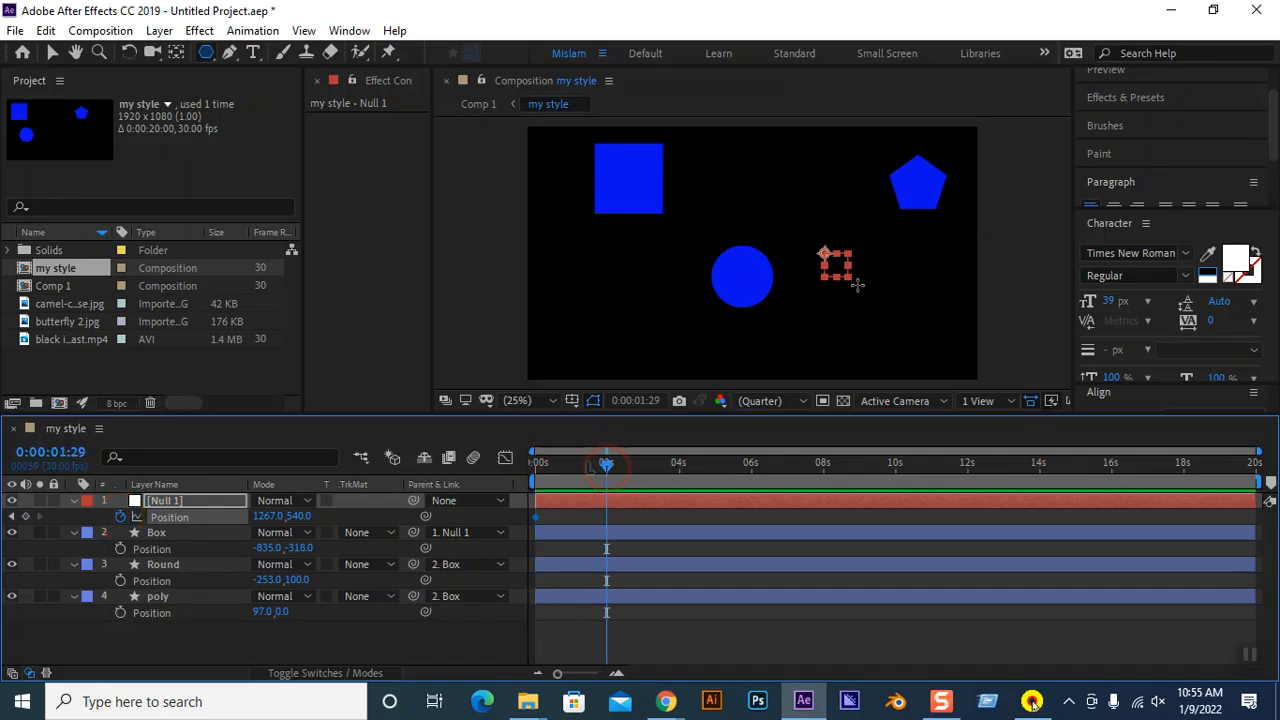
left_click_drag(262, 516, 930, 523)
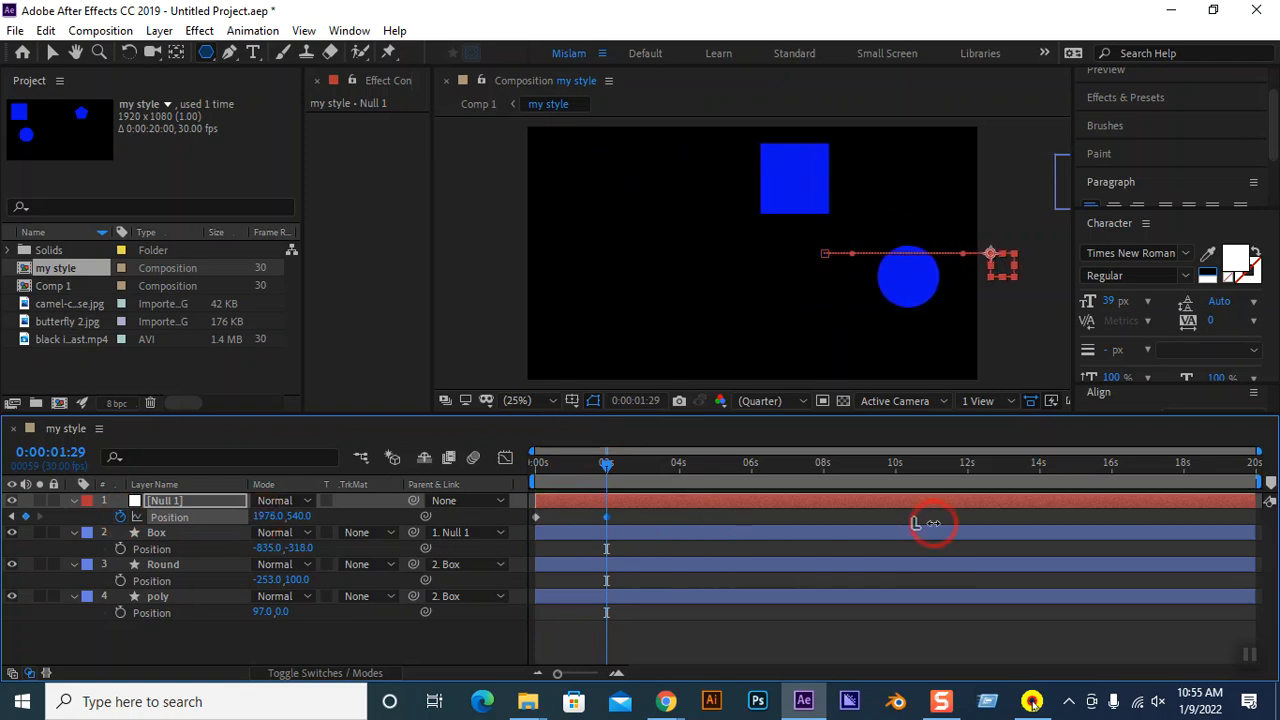
key("ctrl+z")
key("ctrl+z")
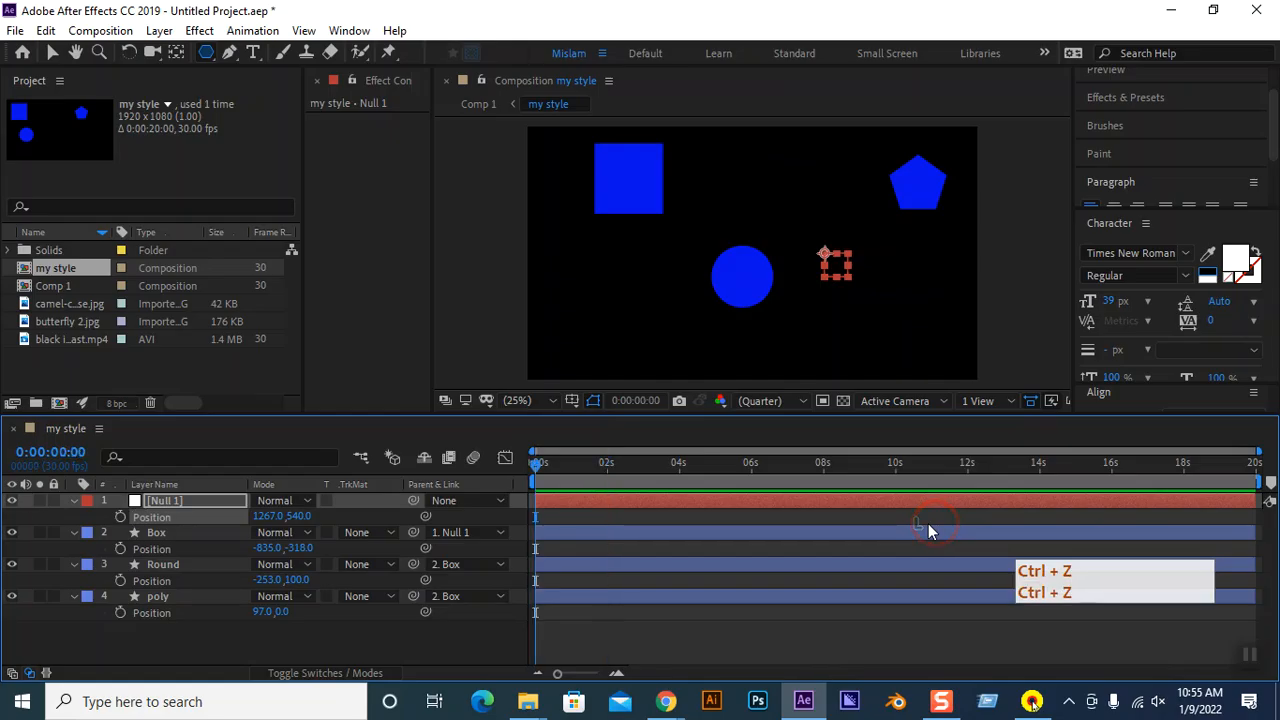
Set the parent of the Box, Round and poly layers to None.
left_click(450, 532)
left_click(467, 553)
left_click(463, 563)
left_click(468, 452)
left_click(457, 596)
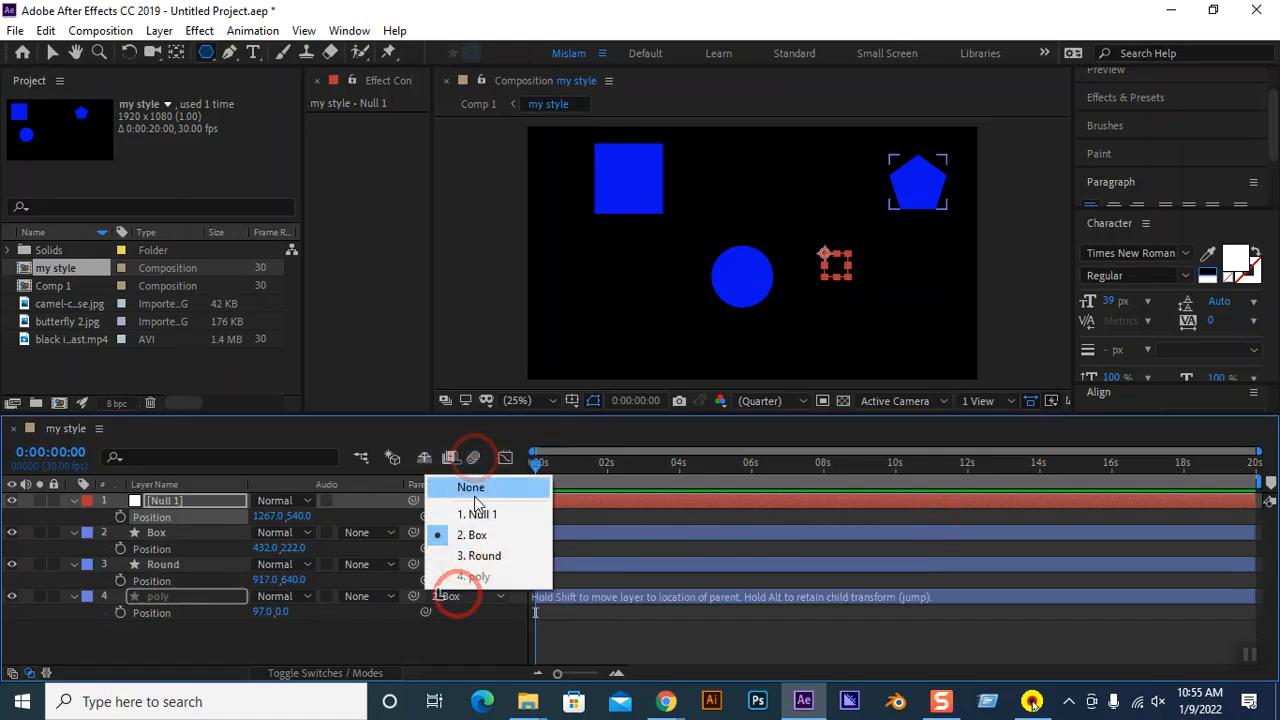
left_click(457, 488)
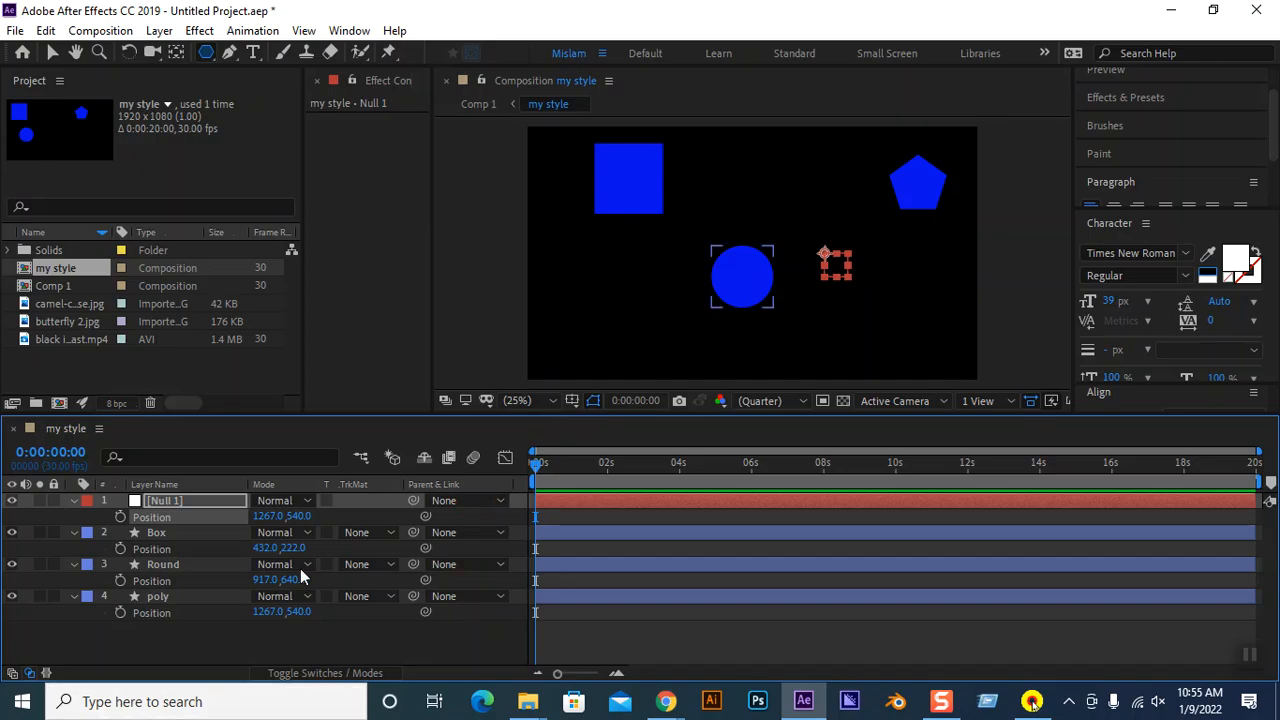
Set Null 1's horizontal position to 966, and move Box to about 188, 194 and Round to about 225, 564.
left_click_drag(282, 516, 6, 528)
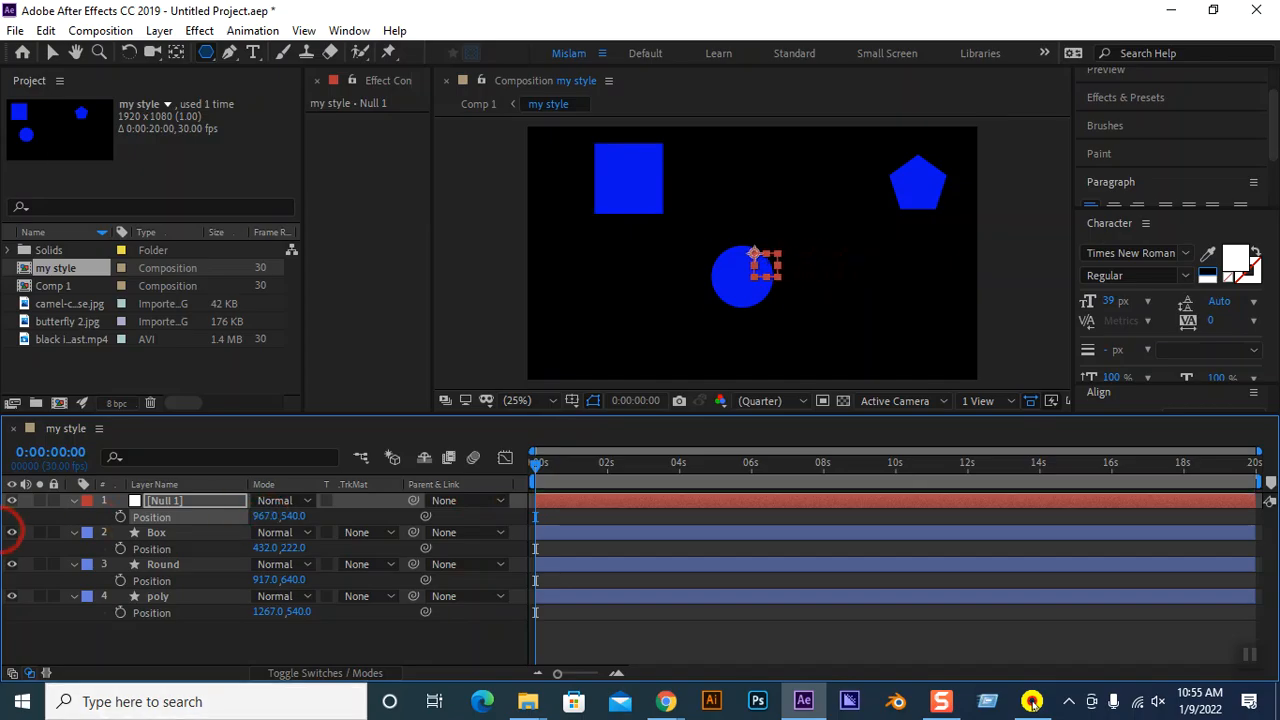
left_click(157, 547)
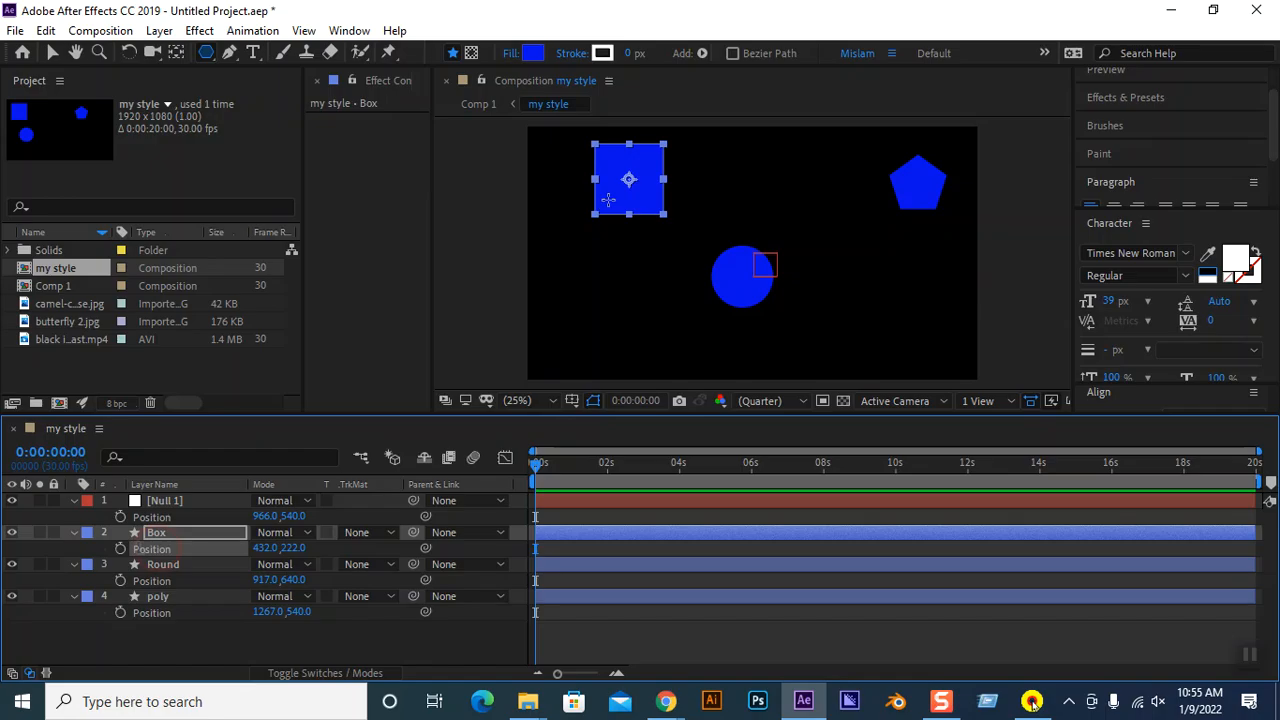
key("v")
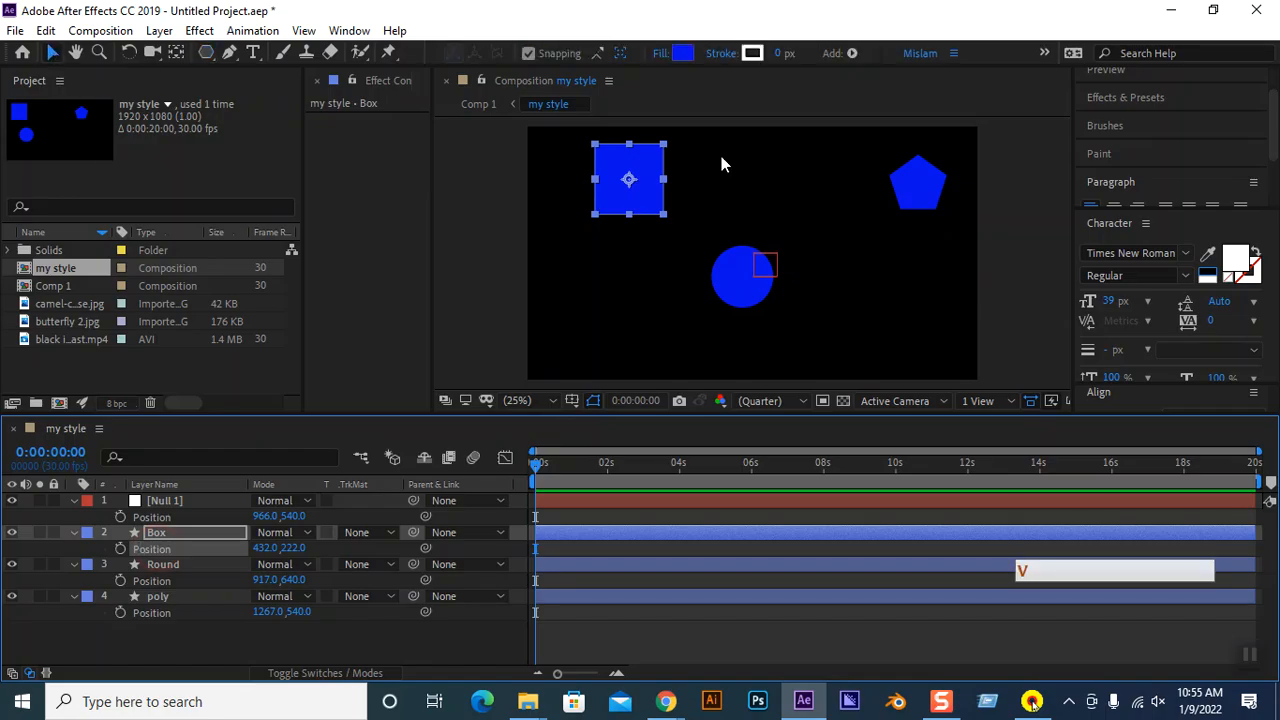
left_click_drag(646, 208, 576, 196)
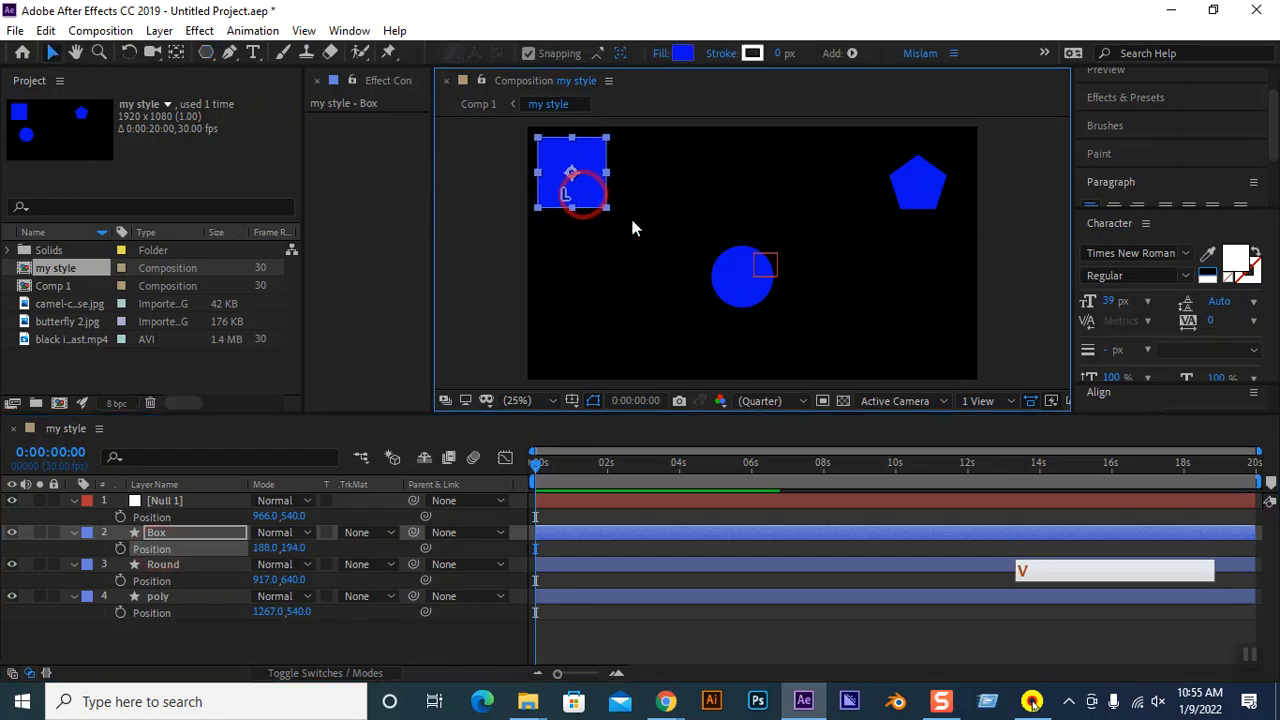
left_click_drag(737, 296, 575, 279)
Move the pentagon below the circle to about 235, 888 and center its anchor point in the shape.
left_click_drag(929, 192, 600, 341)
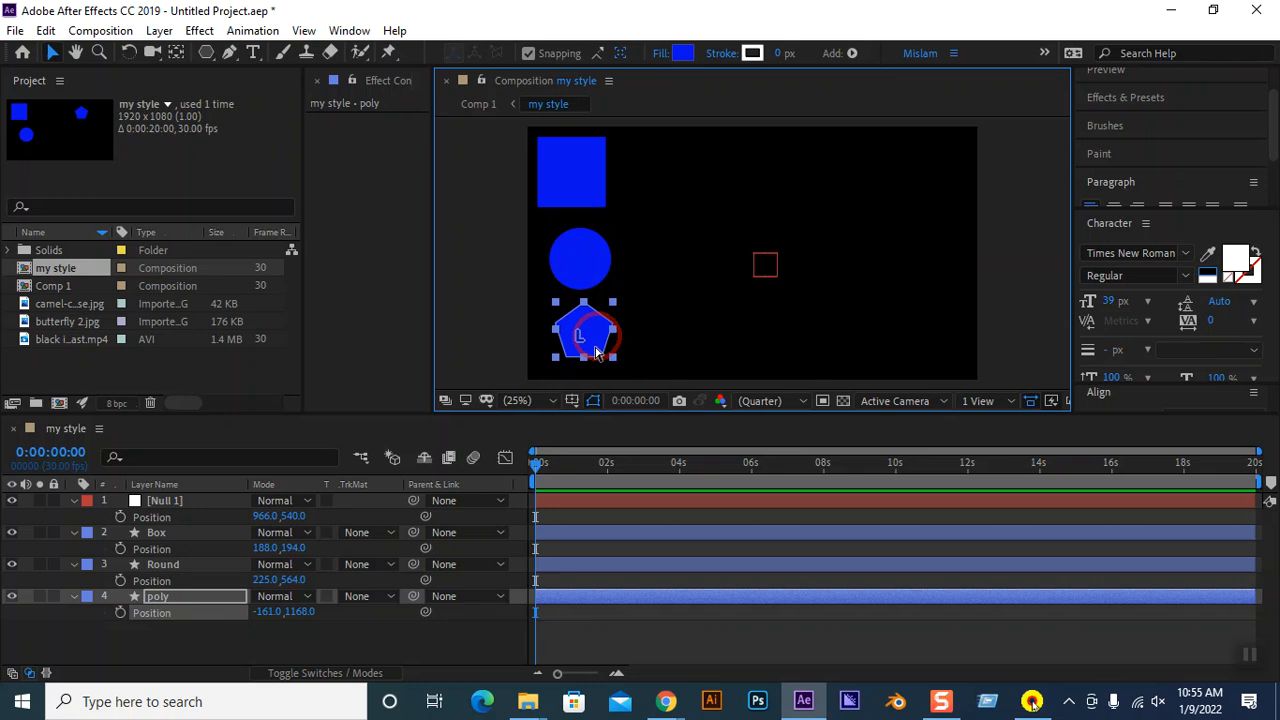
key("ctrl+alt+Home")
left_click_drag(597, 355, 594, 357)
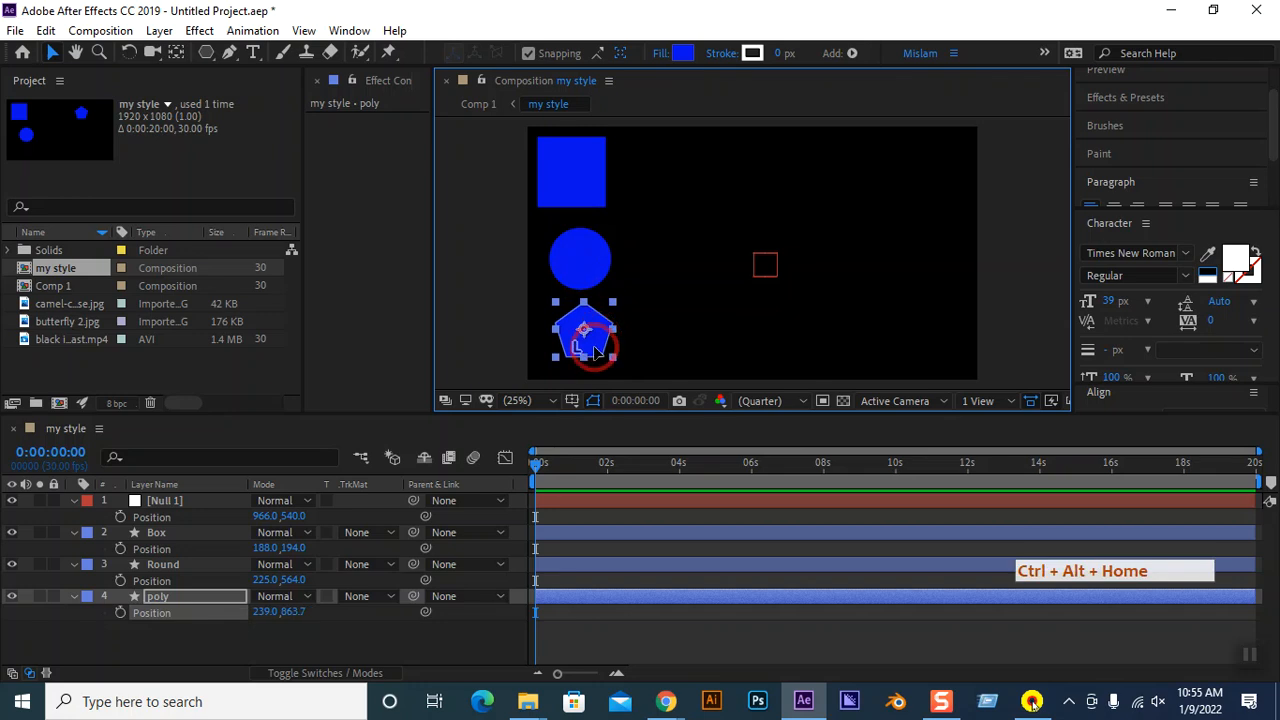
Animate Null 1's horizontal position from 746 at 0:00:00:00 to 1626 at 0:00:02:01.
left_click(767, 274)
left_click_drag(766, 275, 714, 277)
key("ctrl+z")
left_click_drag(264, 520, 194, 519)
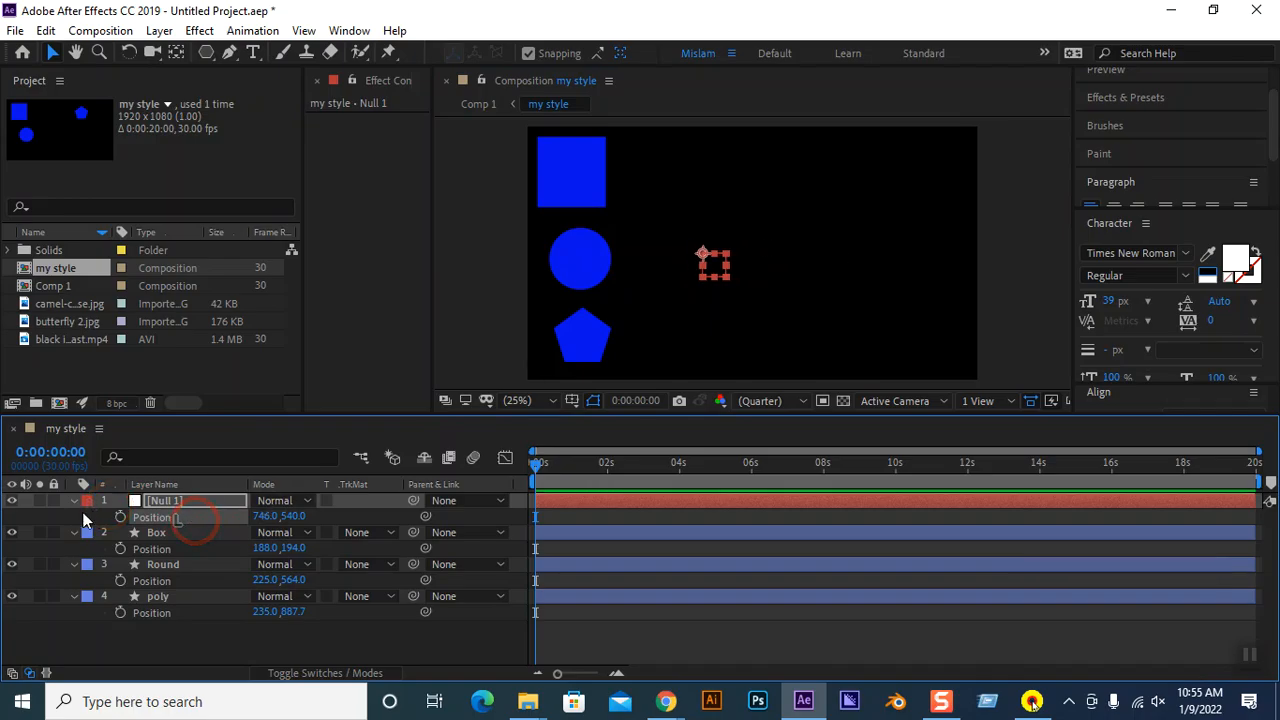
left_click(120, 517)
left_click_drag(536, 465, 608, 466)
left_click_drag(258, 517, 1093, 531)
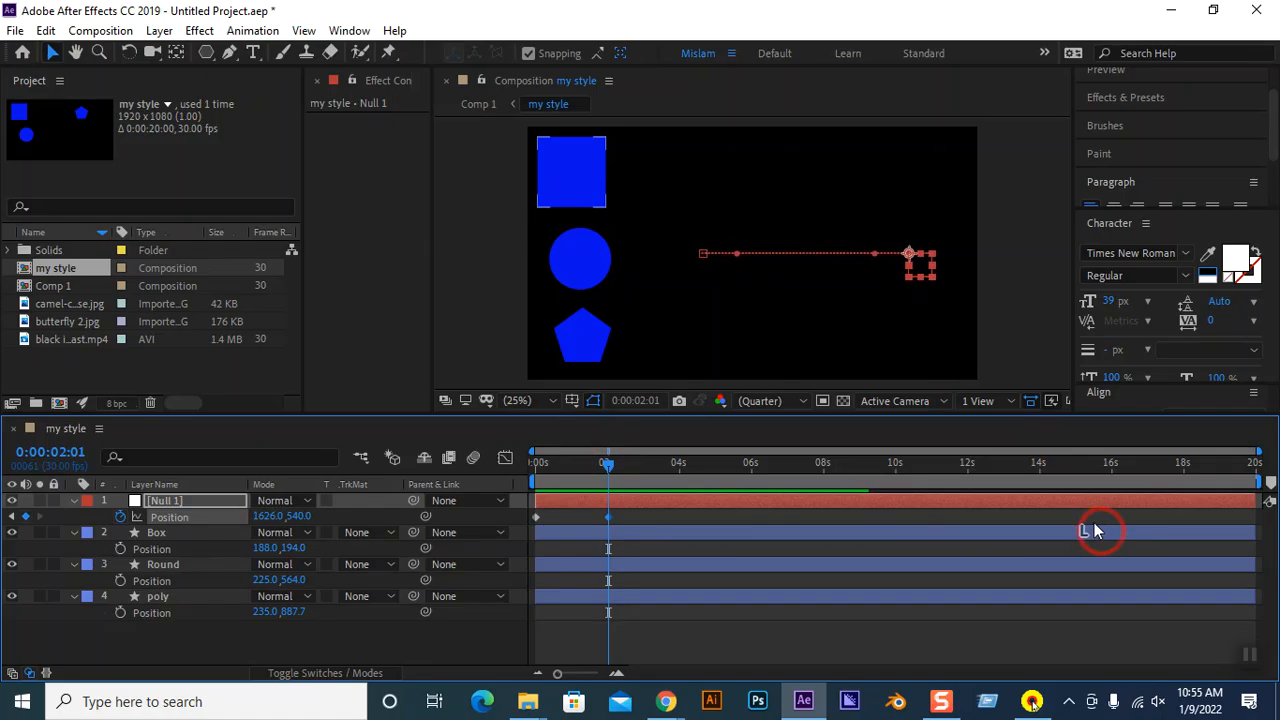
left_click(392, 638)
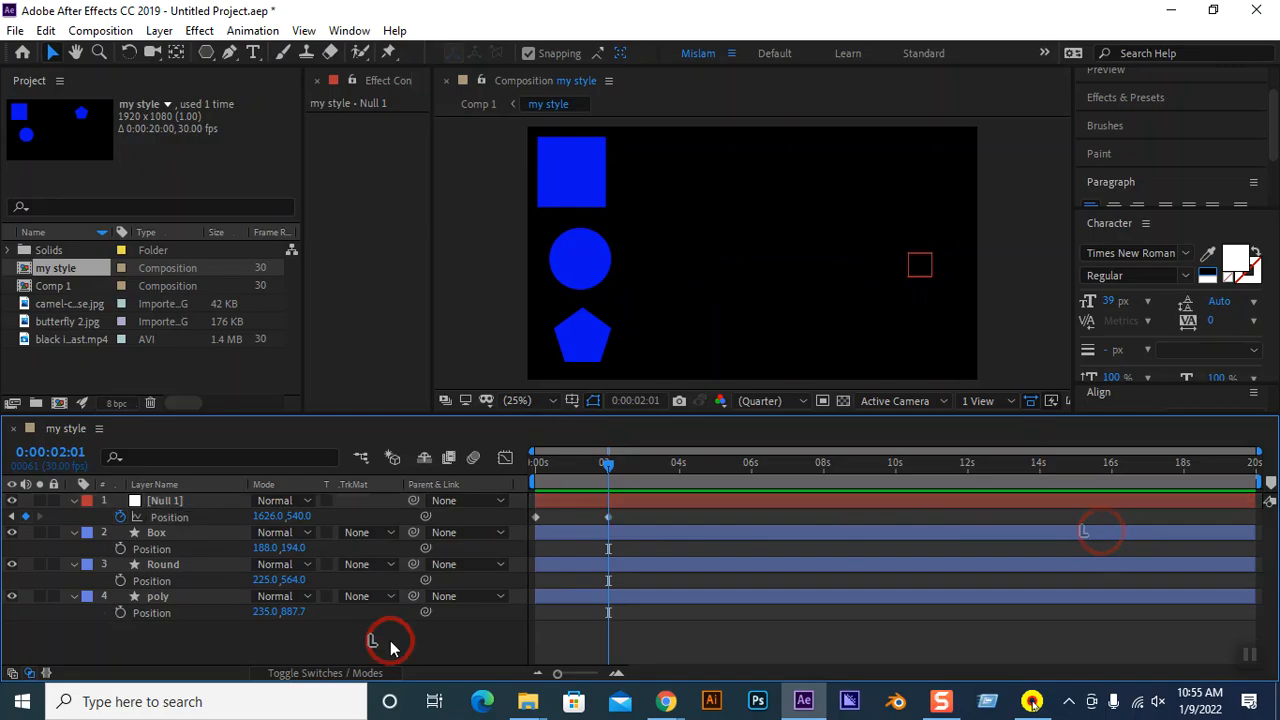
Animate the Box layer's scale from 100% at 0:00:00:00 to 39% at 0:00:02:01.
left_click(158, 598)
left_click(156, 533)
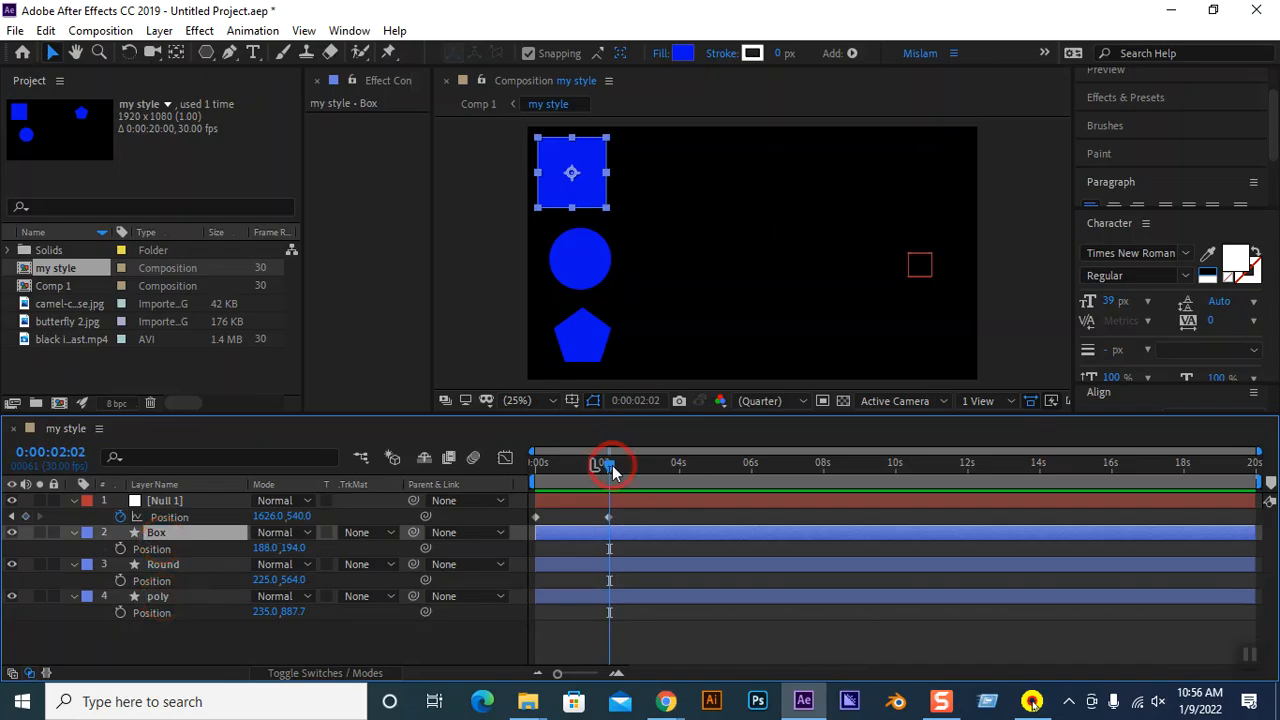
key("Home")
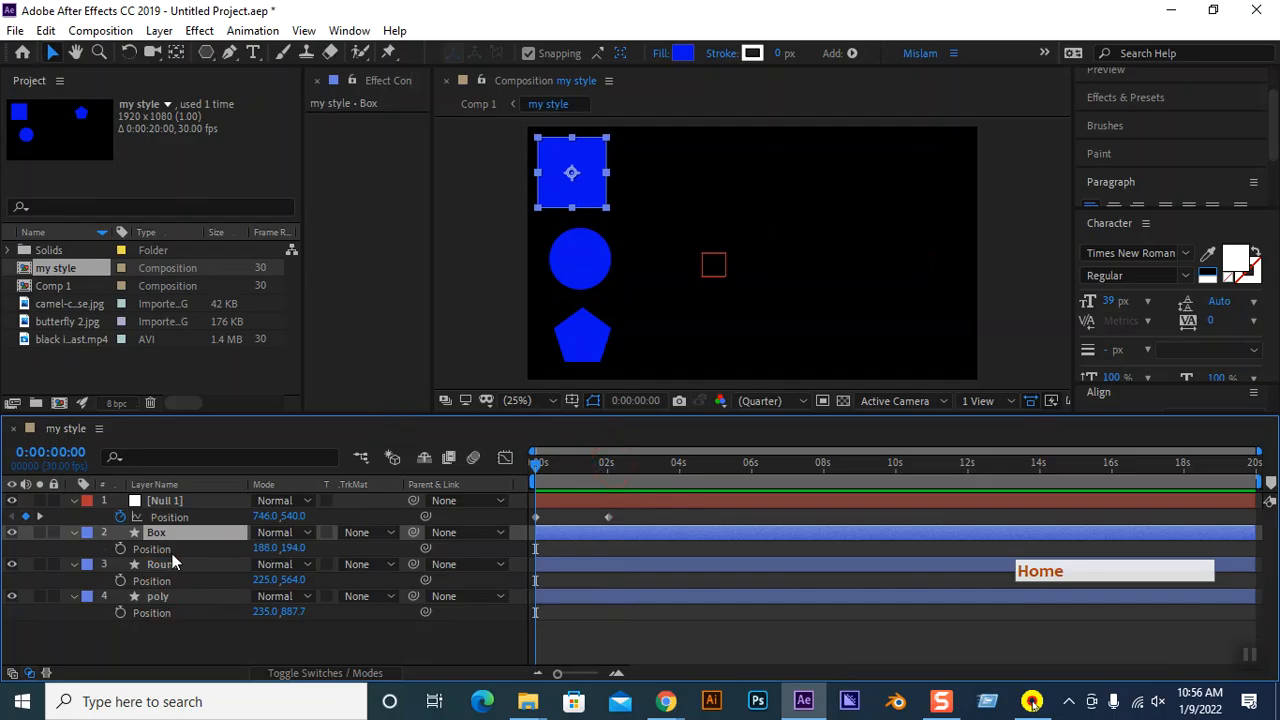
left_click(157, 536)
key("s")
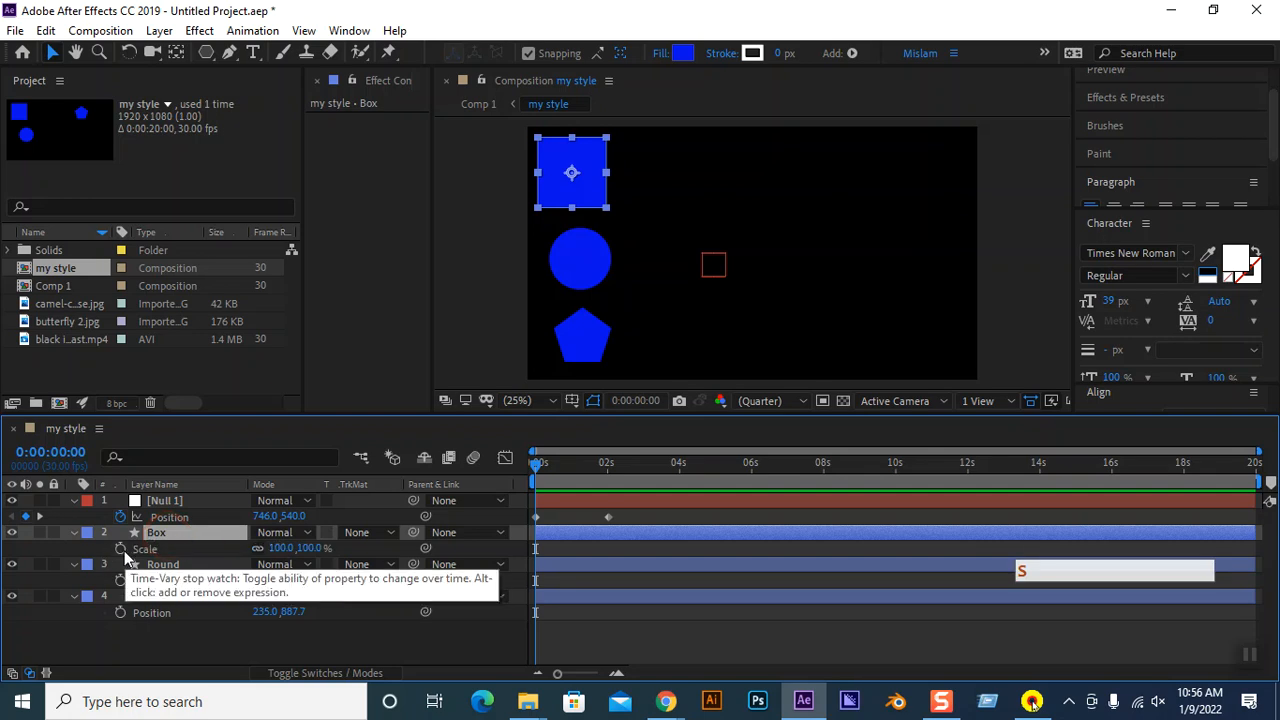
left_click(120, 549)
left_click_drag(538, 470, 608, 466)
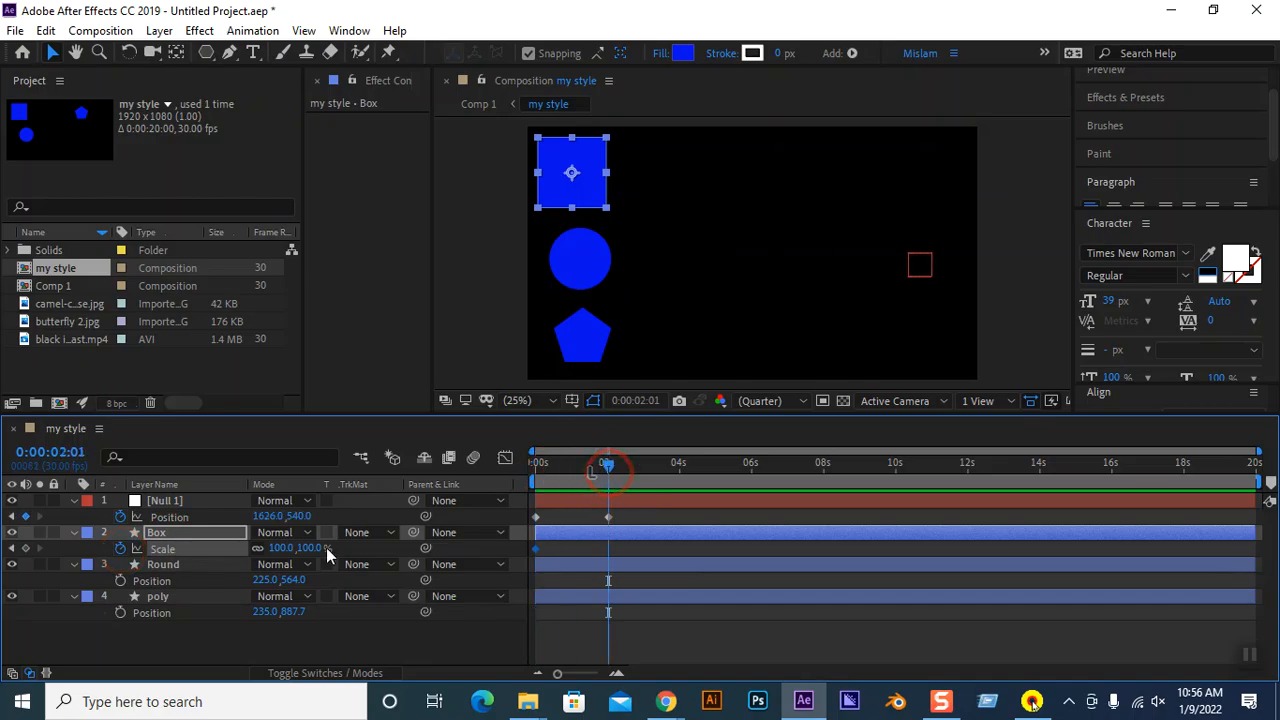
left_click_drag(326, 547, 230, 563)
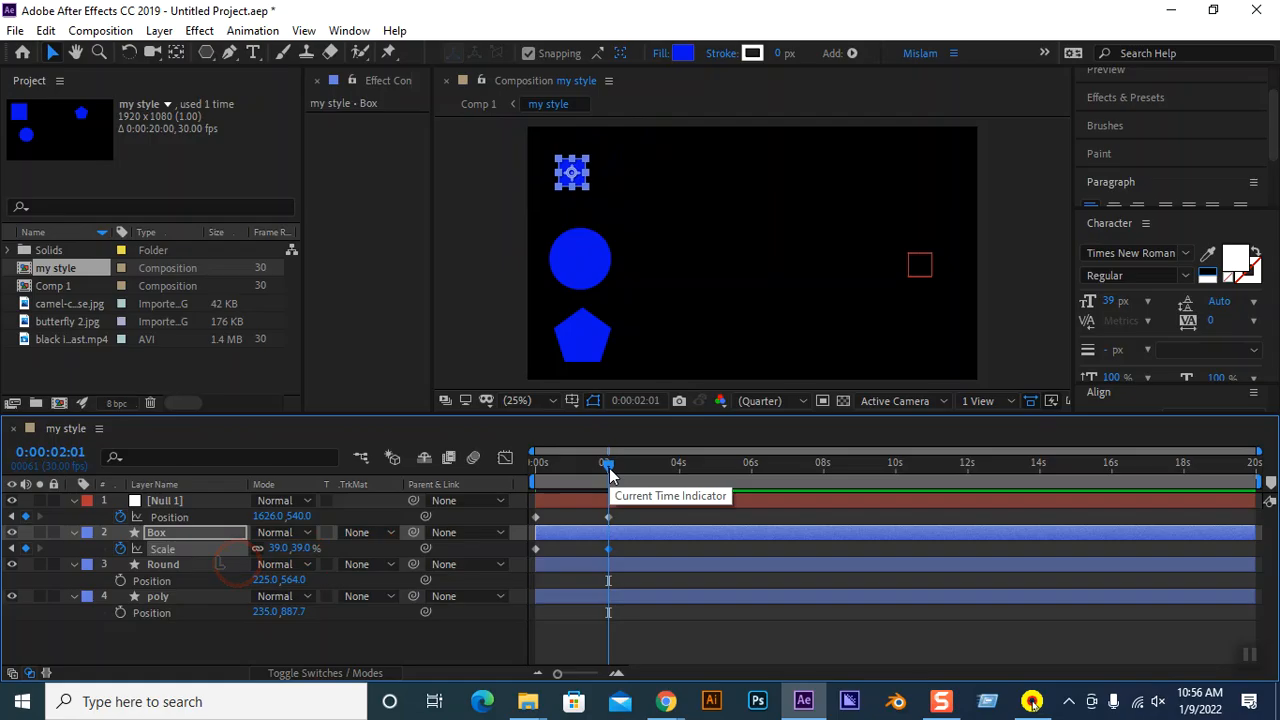
Animate the Round layer's scale from 100% at 0:00:00:00 to 161% at 0:00:02:01.
key("Home")
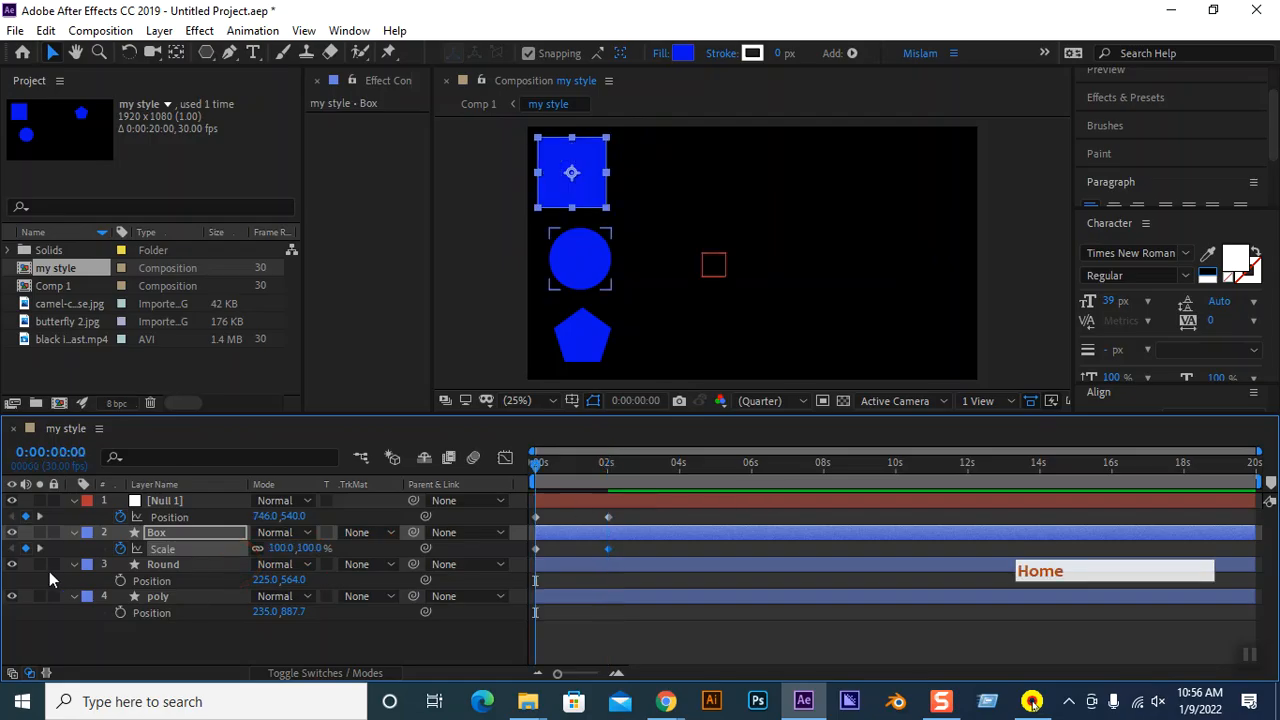
left_click(162, 565)
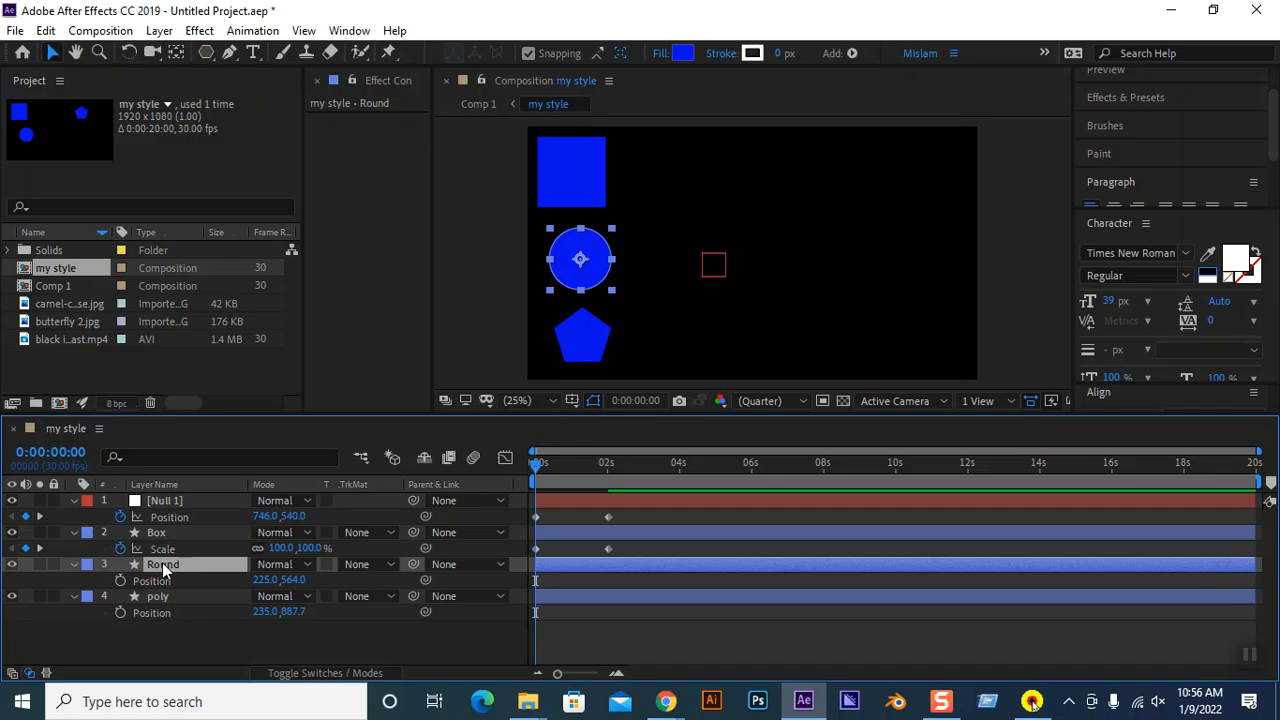
key("s")
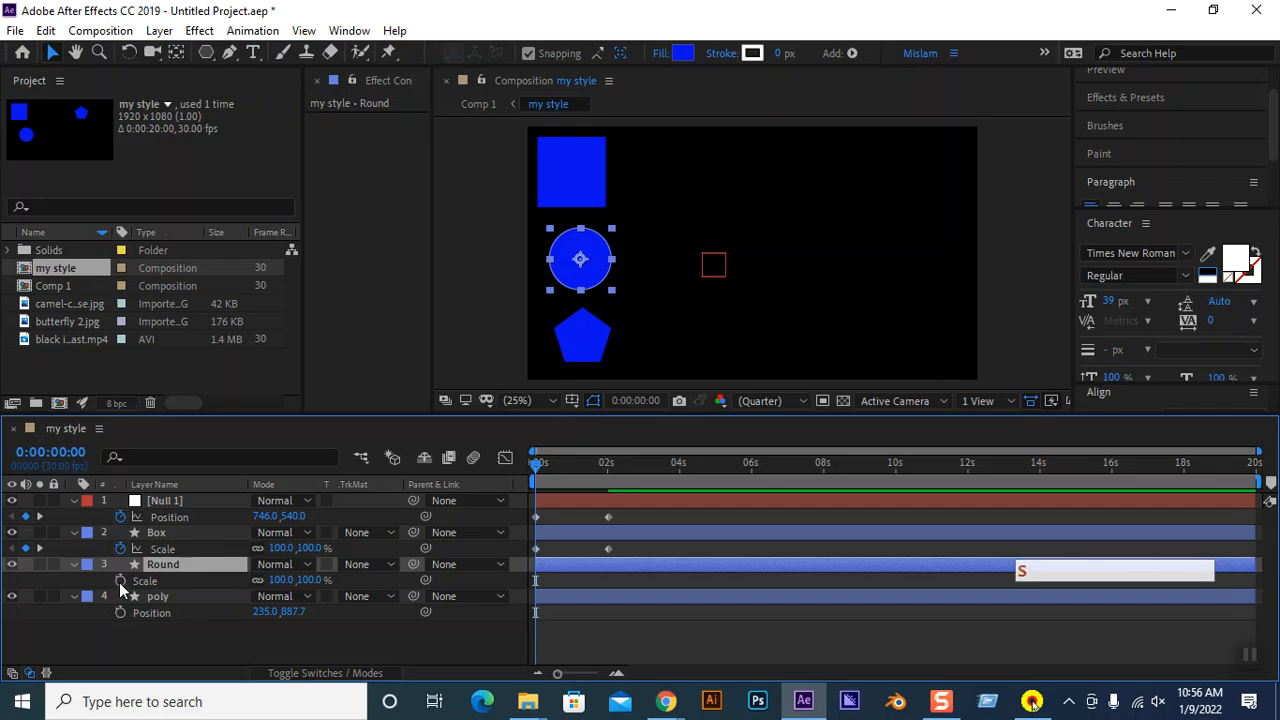
left_click(120, 581)
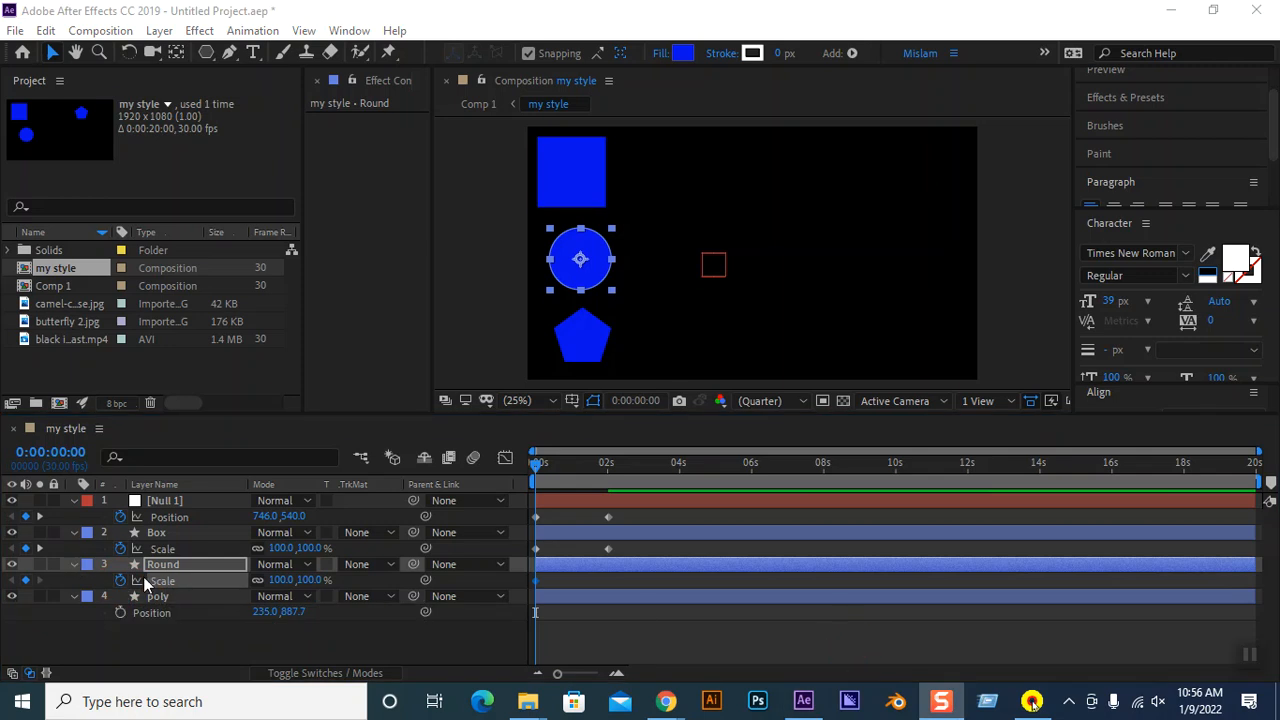
left_click(119, 581)
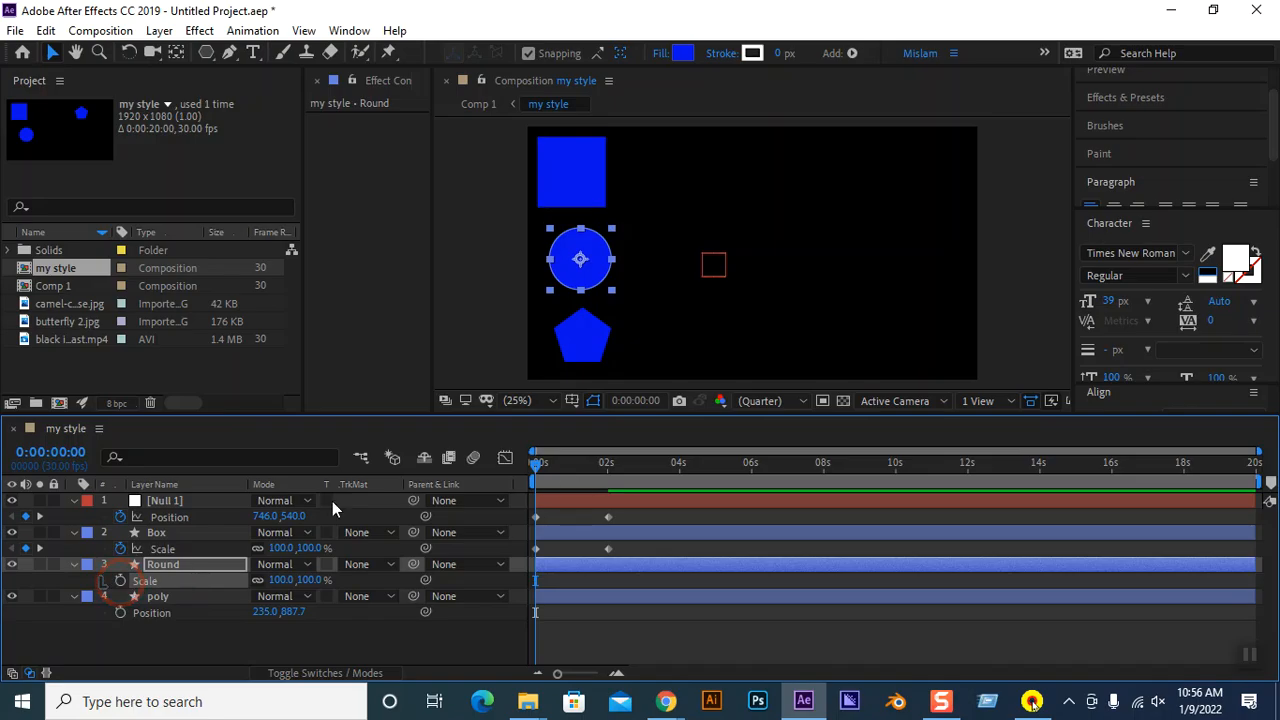
left_click_drag(604, 468, 625, 483)
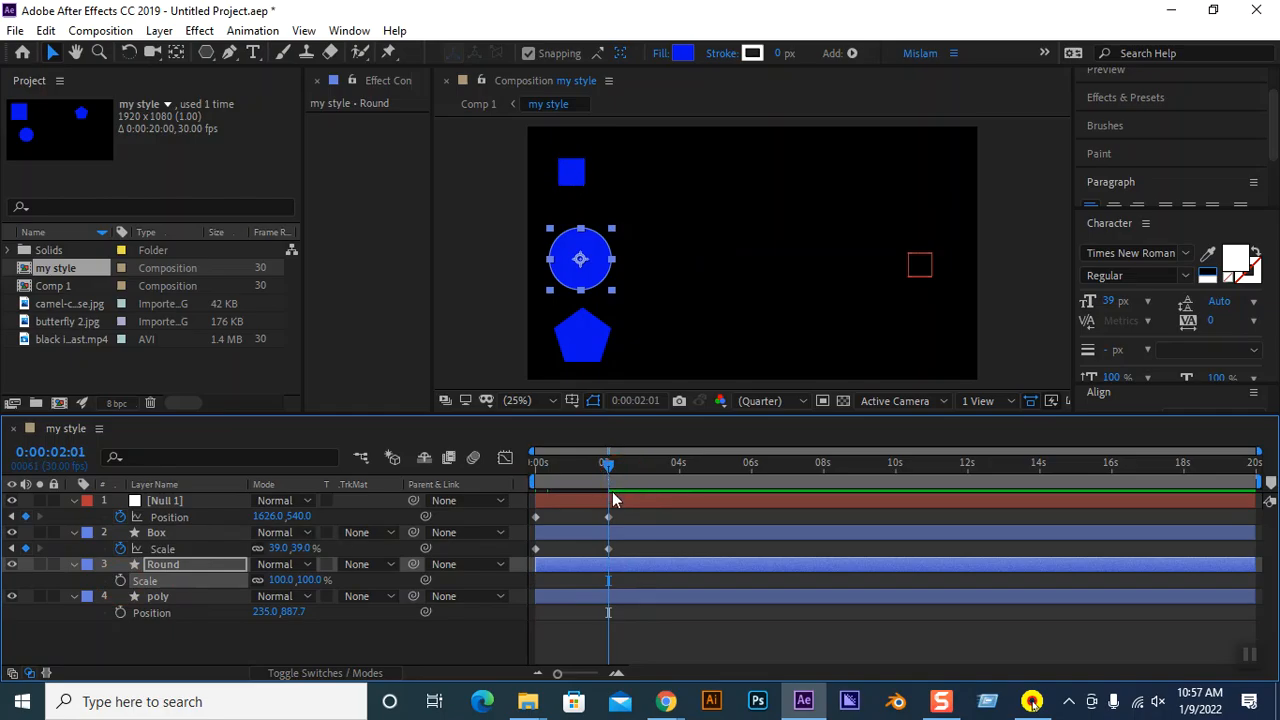
left_click(611, 467)
left_click_drag(611, 467, 532, 463)
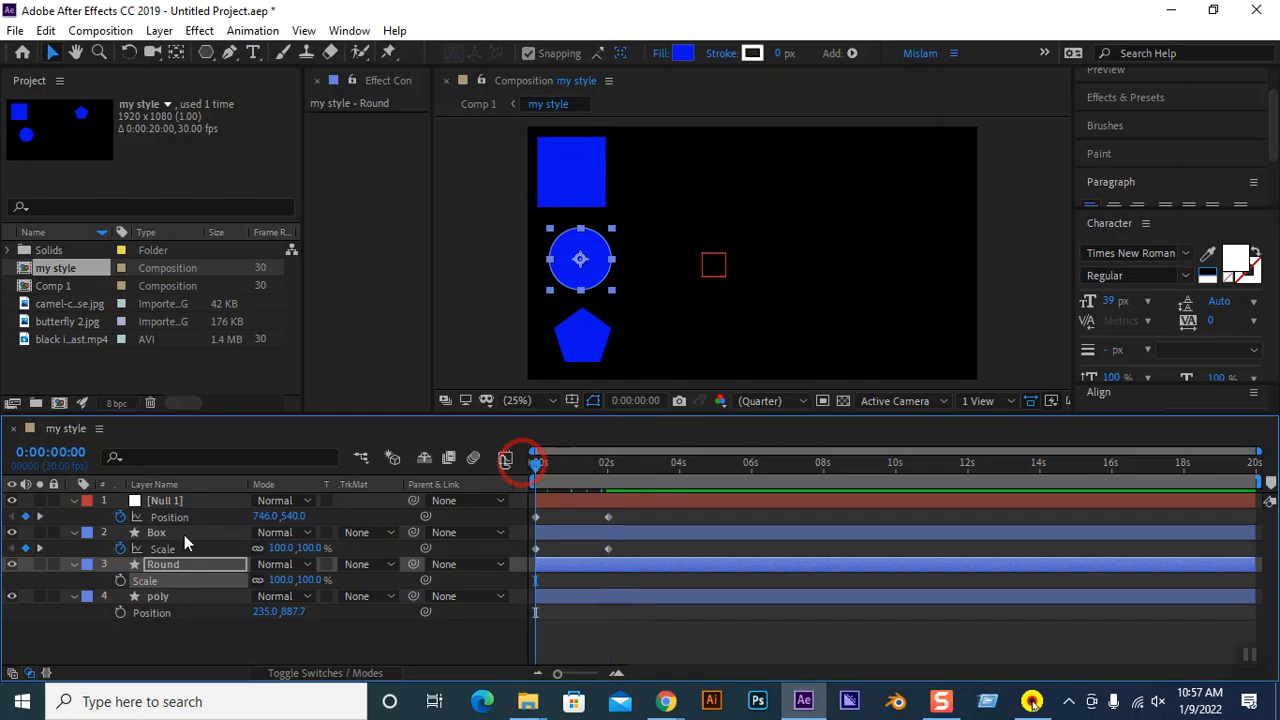
left_click(120, 581)
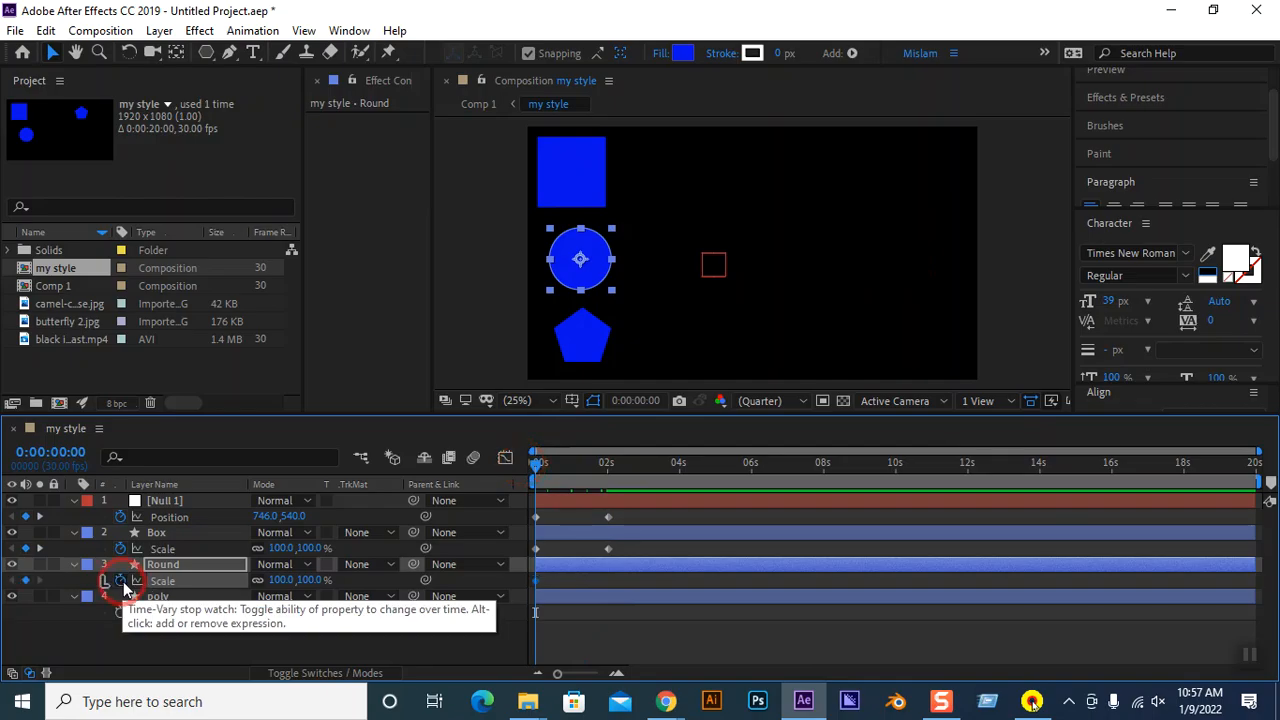
left_click_drag(538, 468, 607, 463)
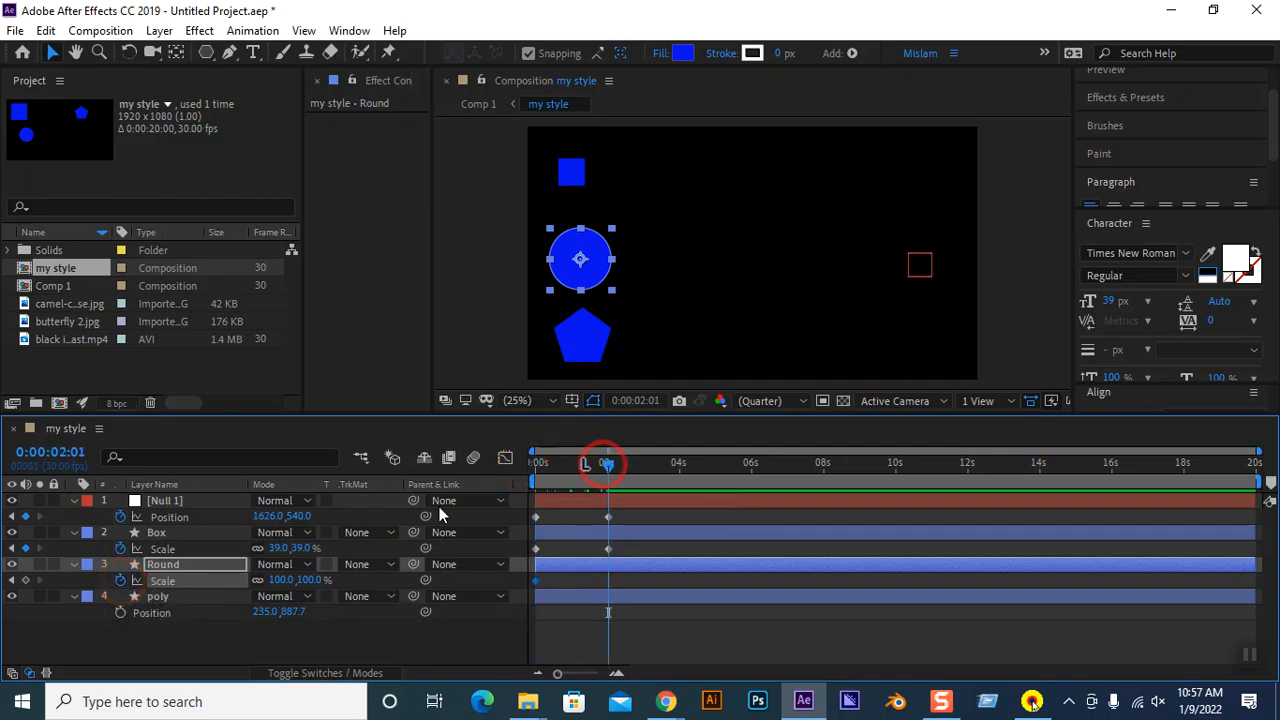
left_click_drag(283, 586, 322, 578)
Animate the poly layer's opacity from 100% at 0:00:00:00 to 0% at 0:00:02:01.
mouse_move(609, 466)
left_mouse_down()
mouse_move(565, 473)
mouse_move(625, 472)
mouse_move(612, 479)
left_mouse_up()
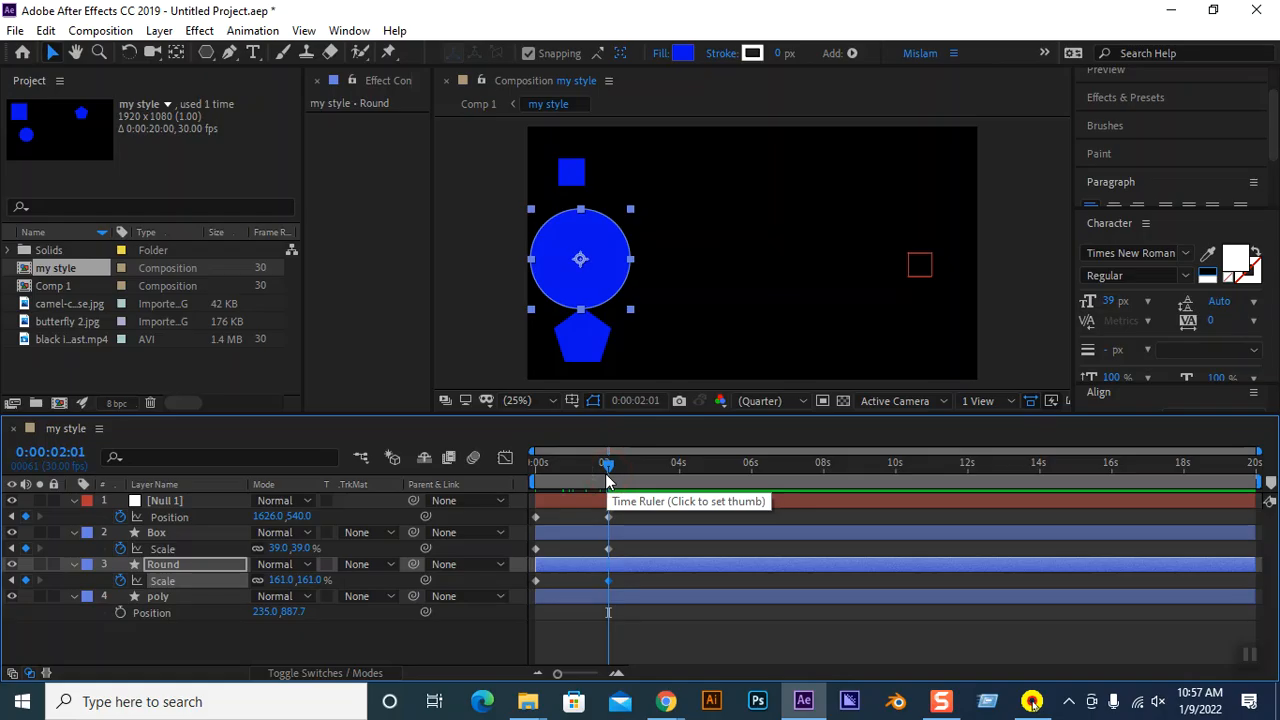
left_click(609, 466)
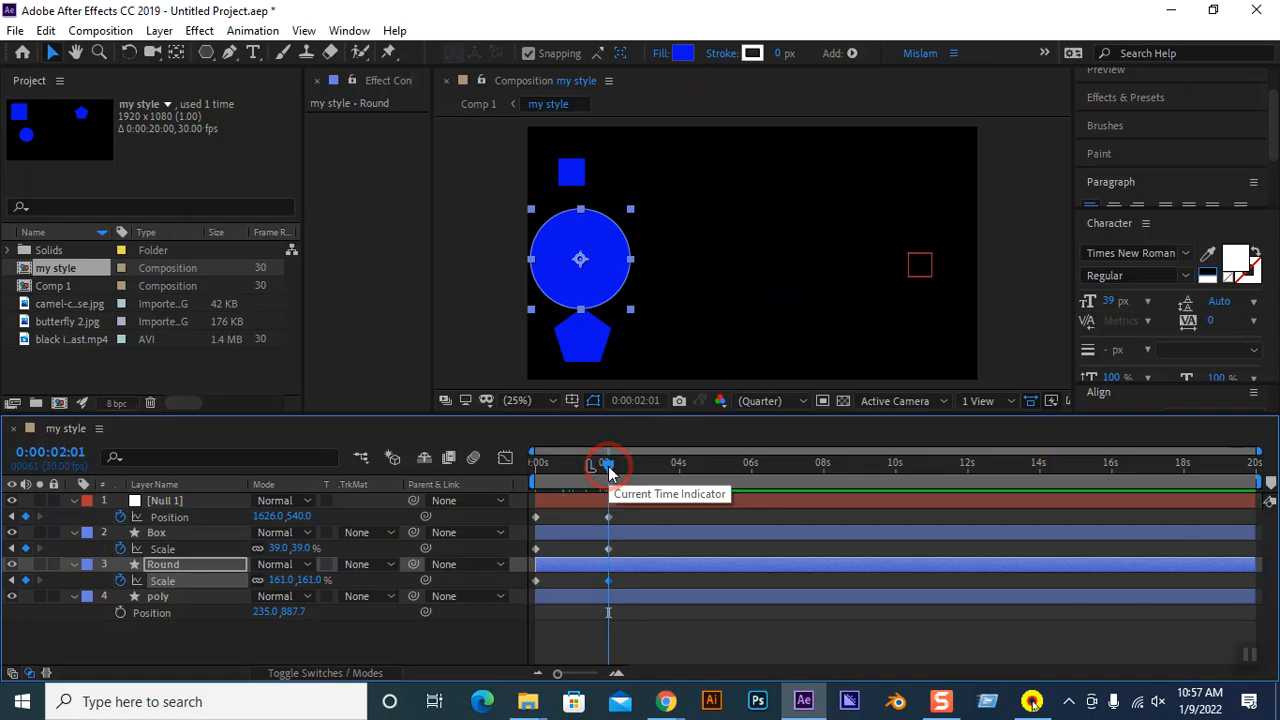
key("Home")
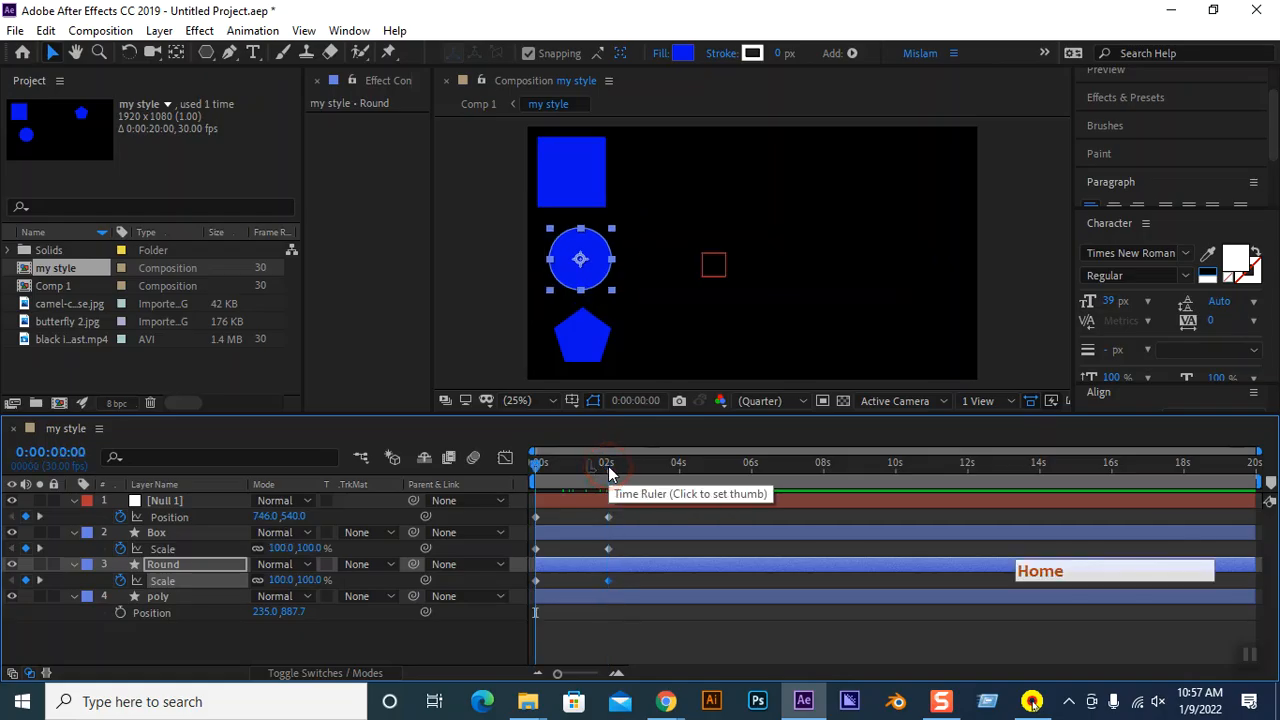
left_click(155, 597)
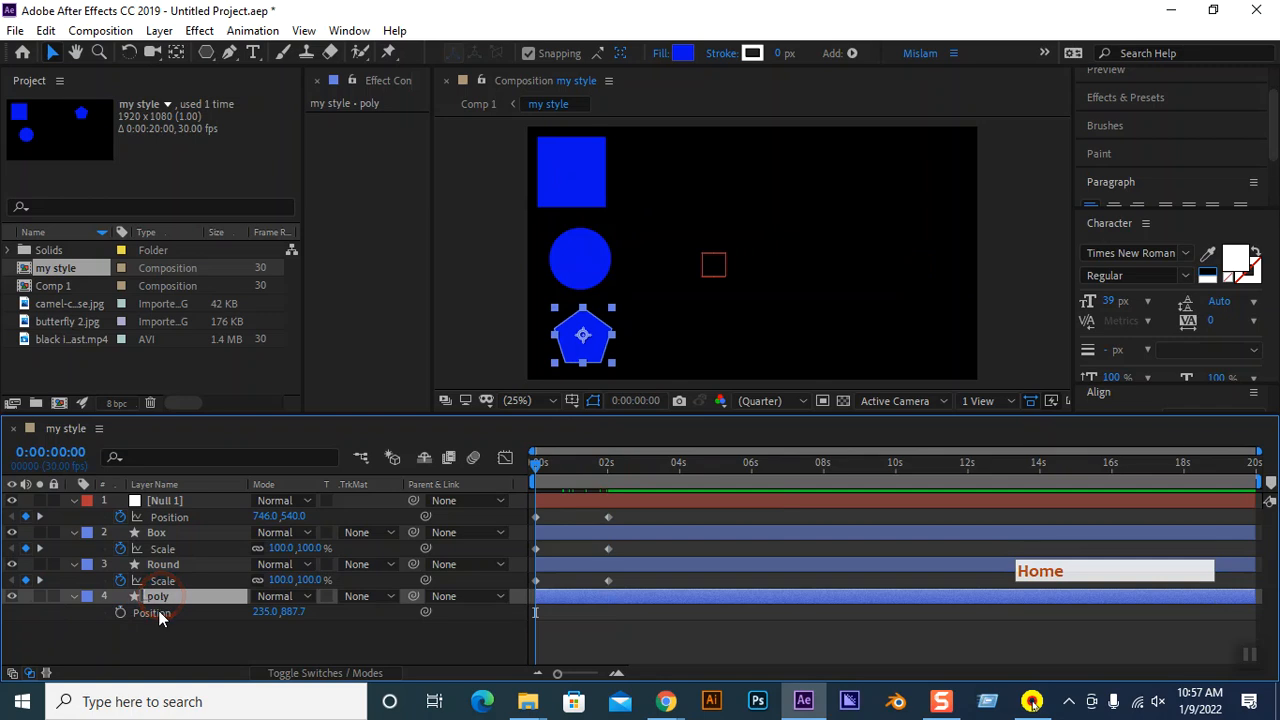
key("t")
left_click(119, 613)
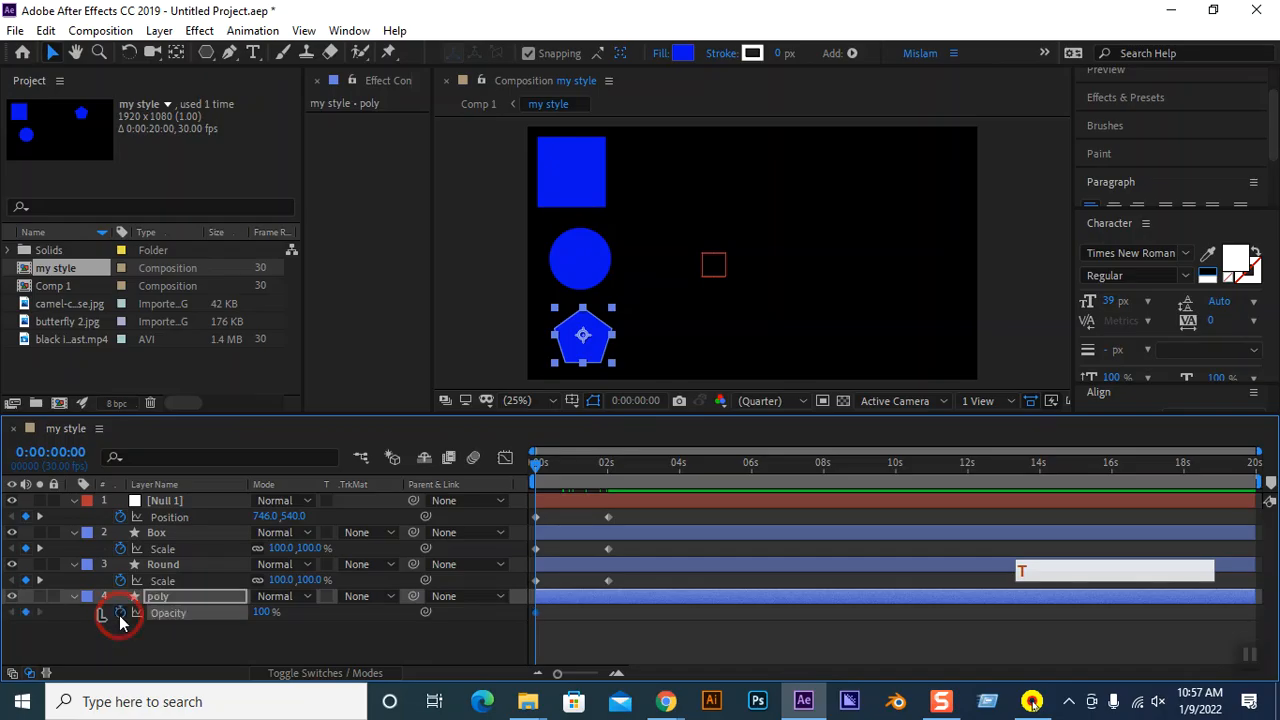
left_click(537, 459)
left_click_drag(536, 459, 598, 459)
left_click_drag(264, 613, 170, 628)
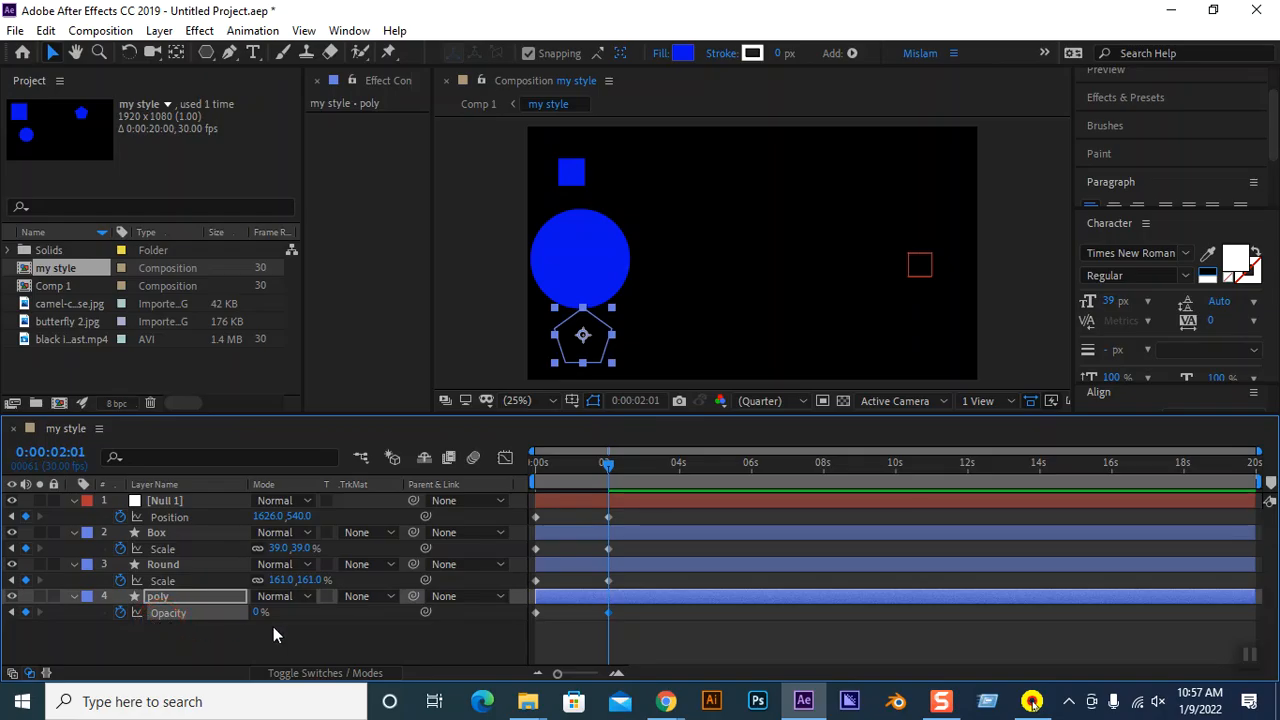
Parent the poly, Round and Box layers to Null 1 and preview the combined animation from 0:00:00:00.
left_click_drag(609, 464, 535, 476)
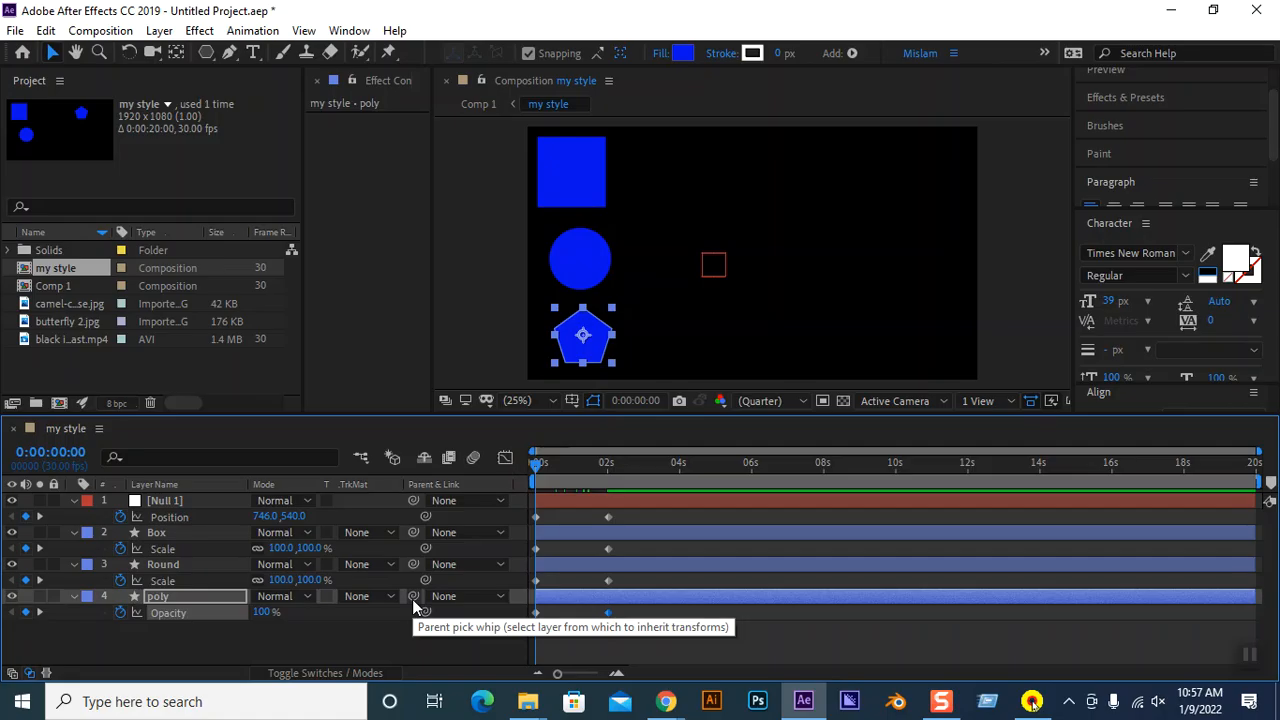
left_click_drag(412, 599, 190, 500)
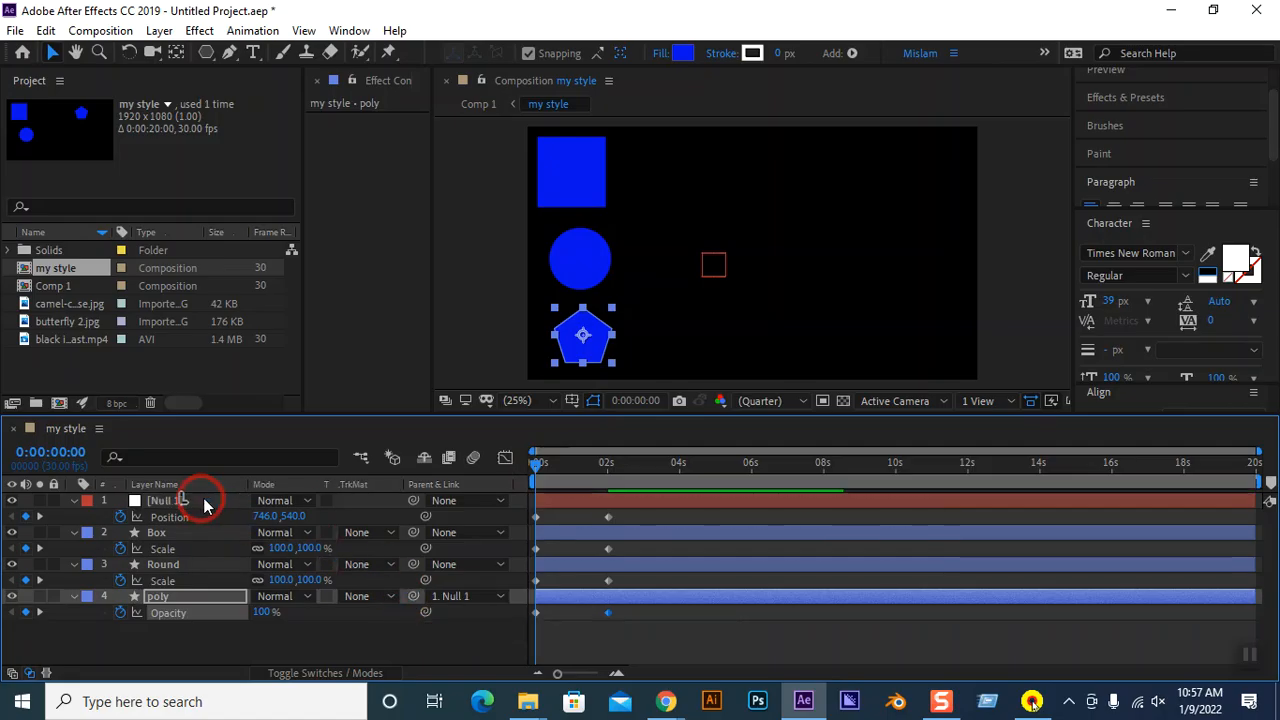
left_click_drag(413, 565, 196, 502)
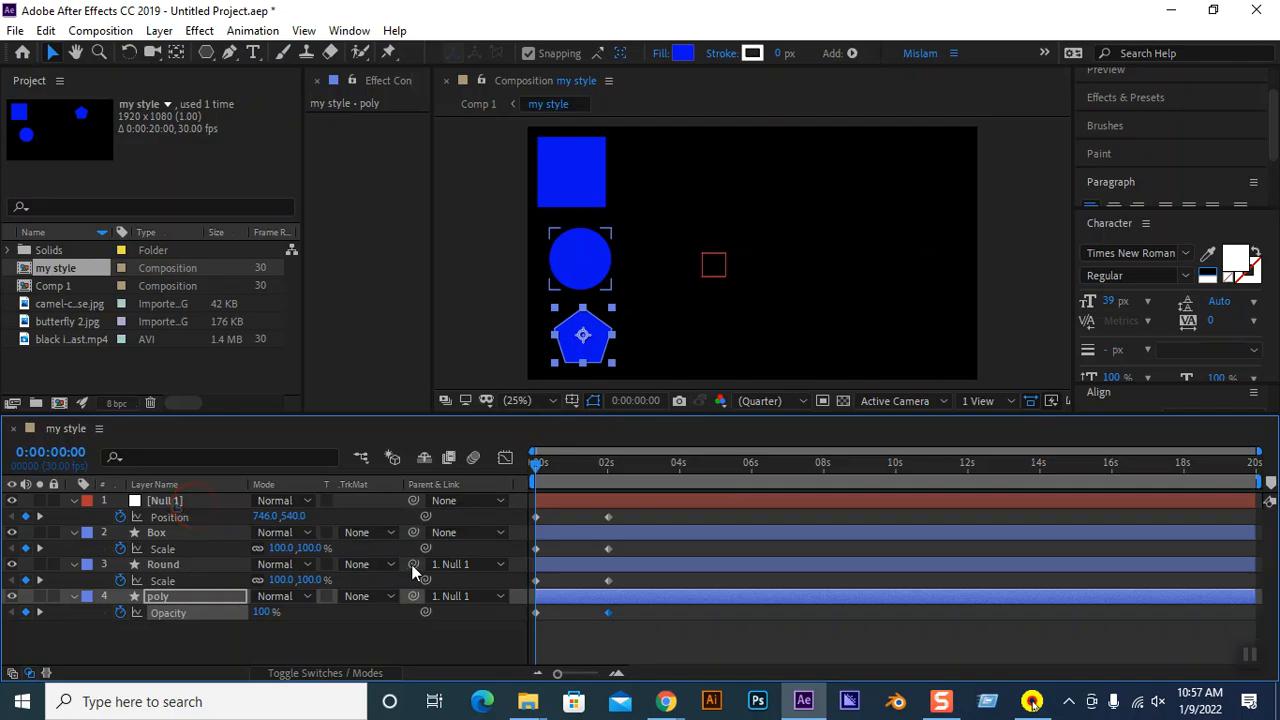
left_click_drag(413, 532, 183, 505)
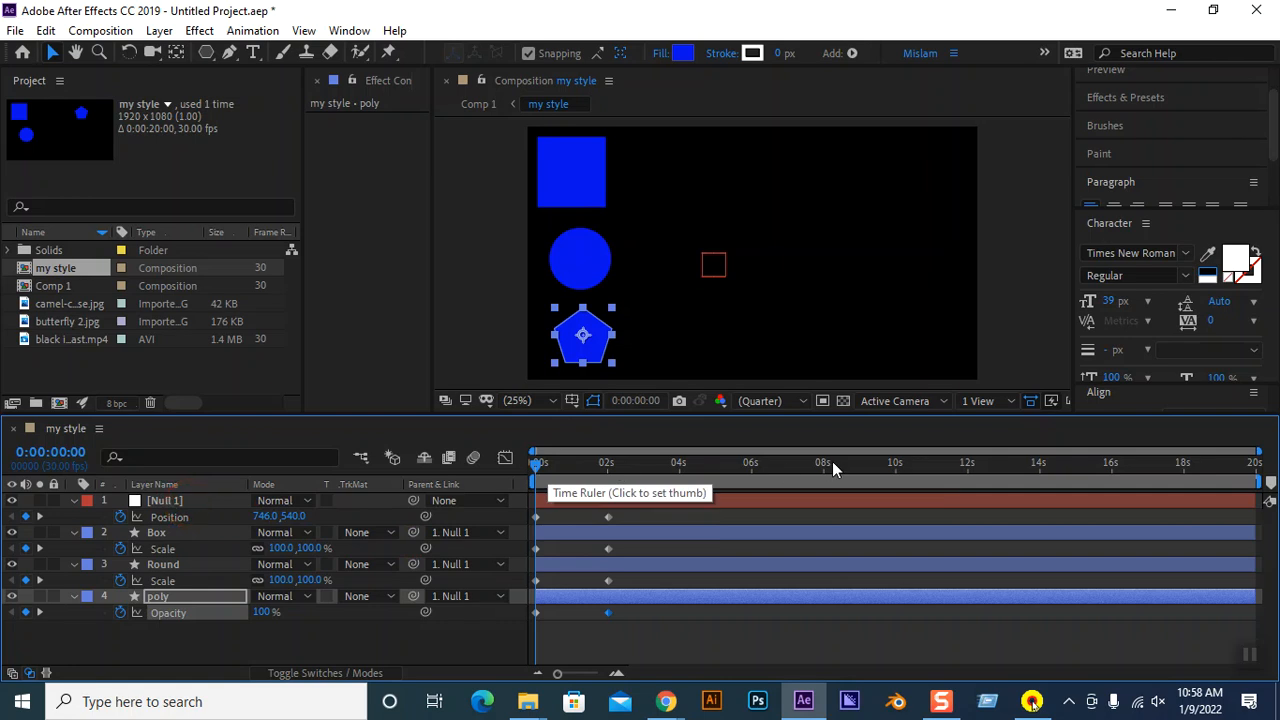
key("space")
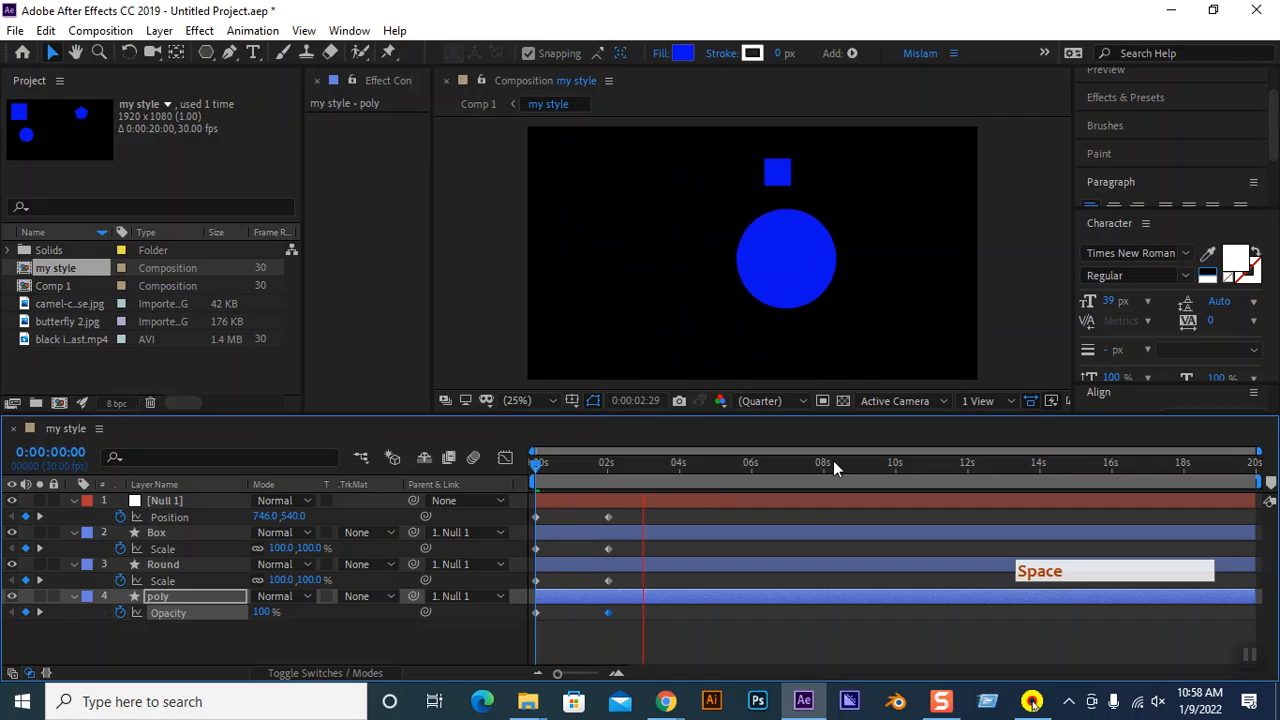
key("space")
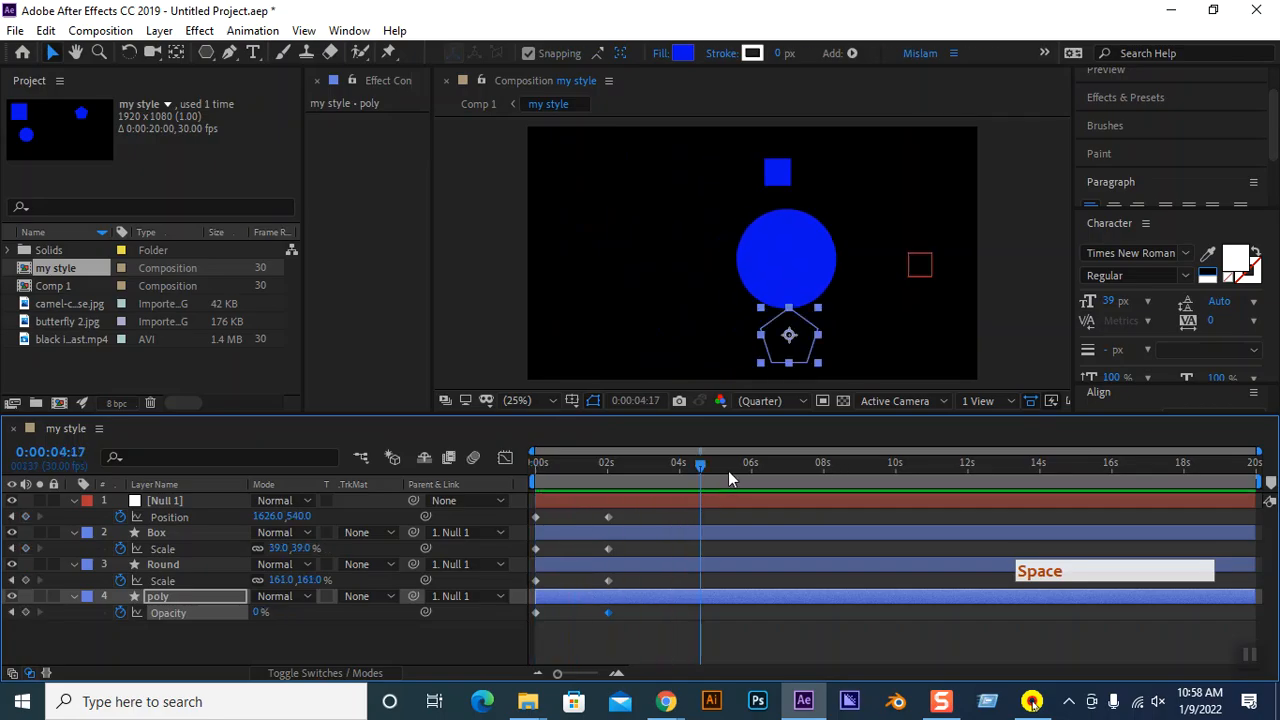
Preview the null-driven shape animation again from 0:00:00:00.
left_click_drag(703, 468, 470, 462)
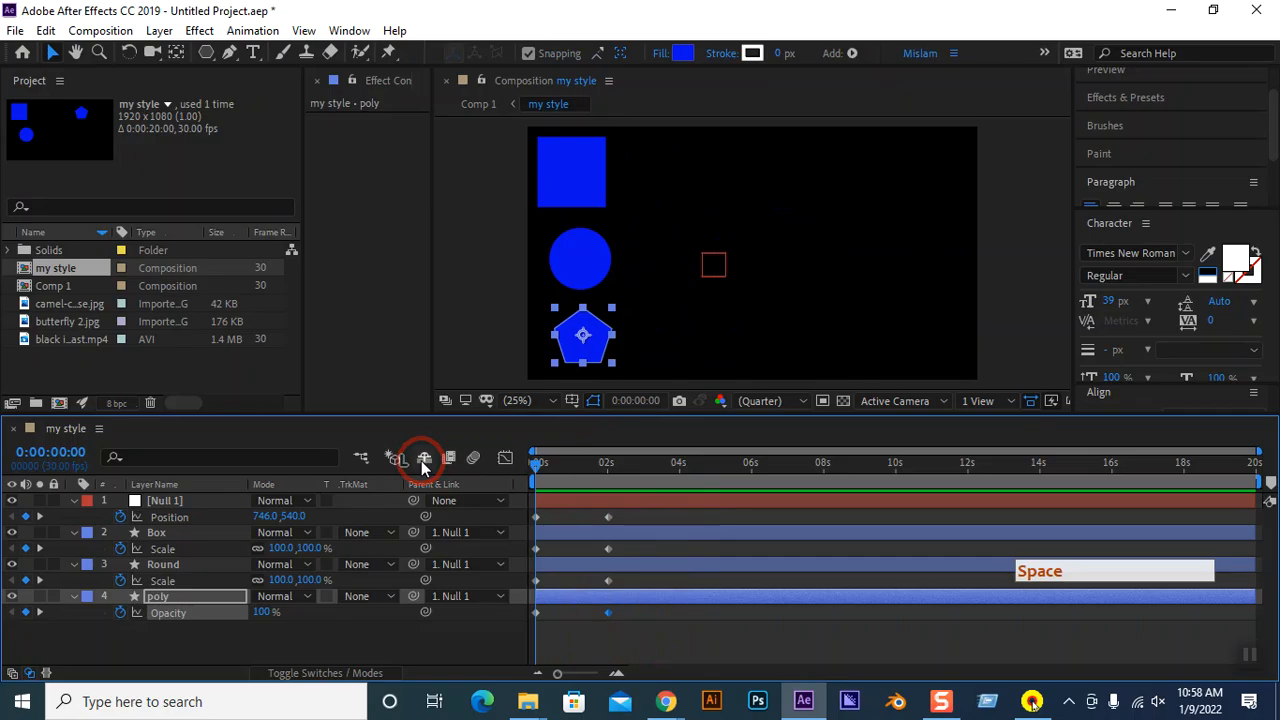
key("space")
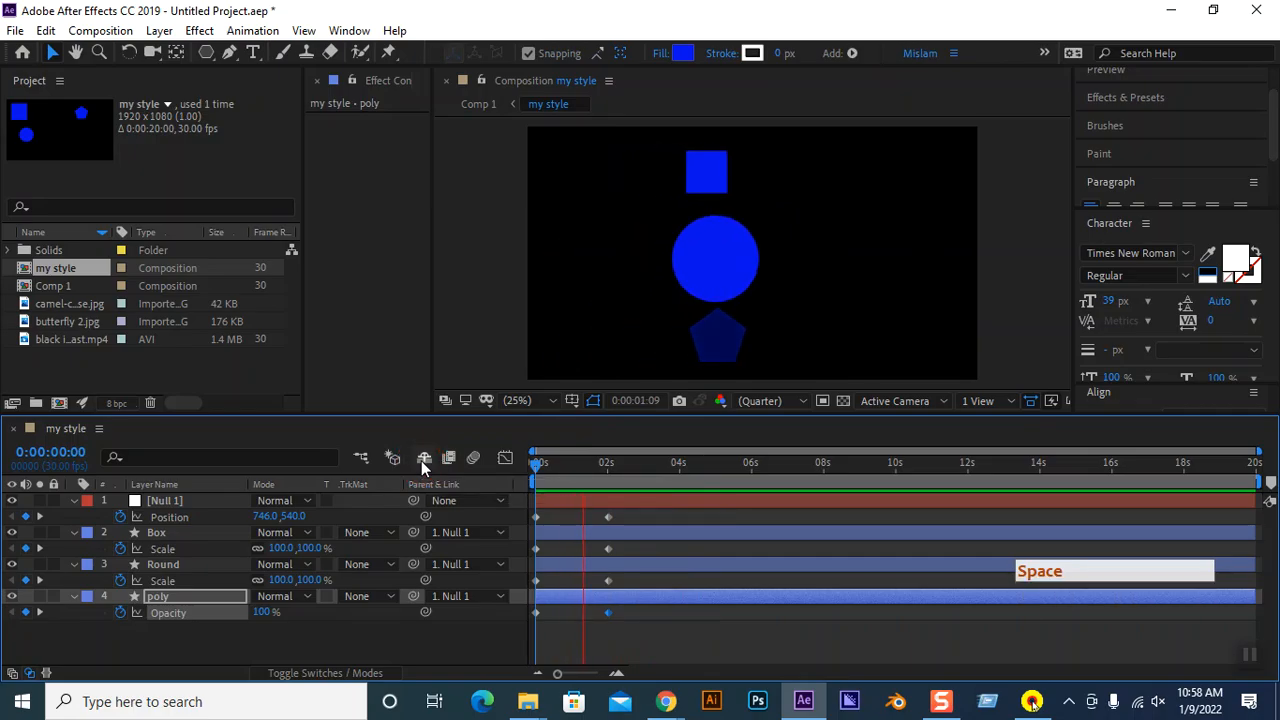
key("space")
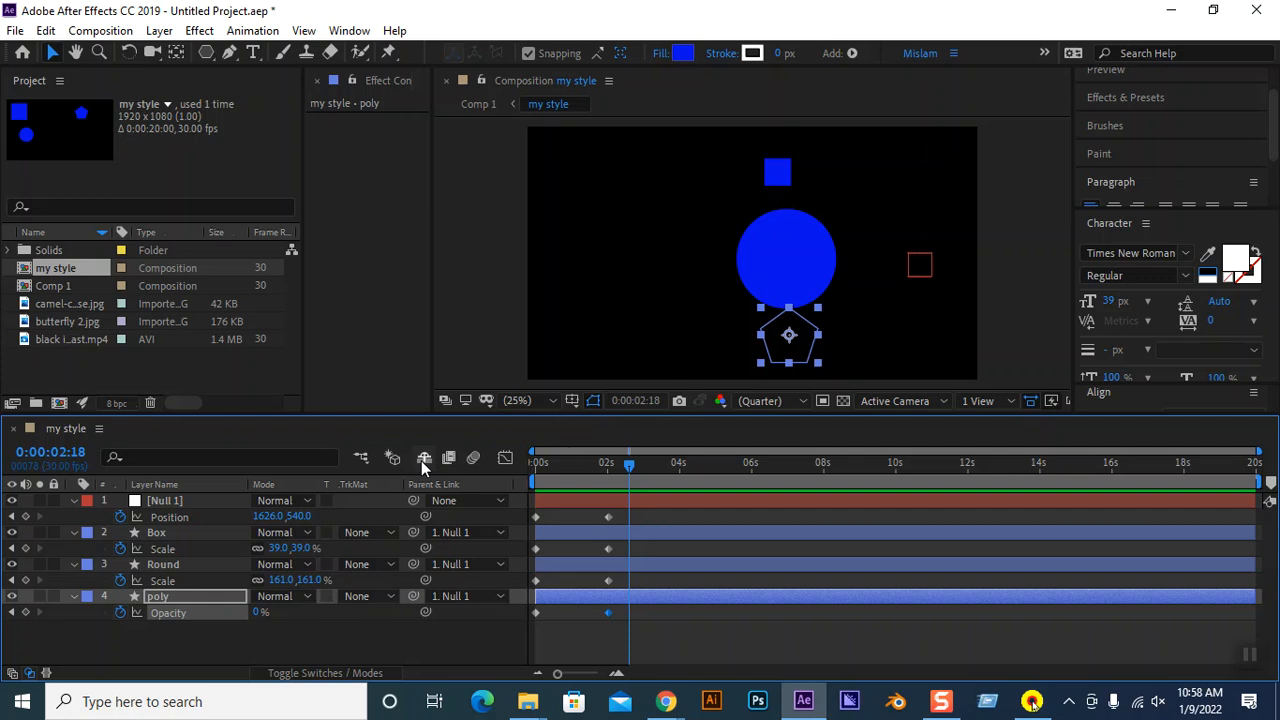
left_click(835, 648)
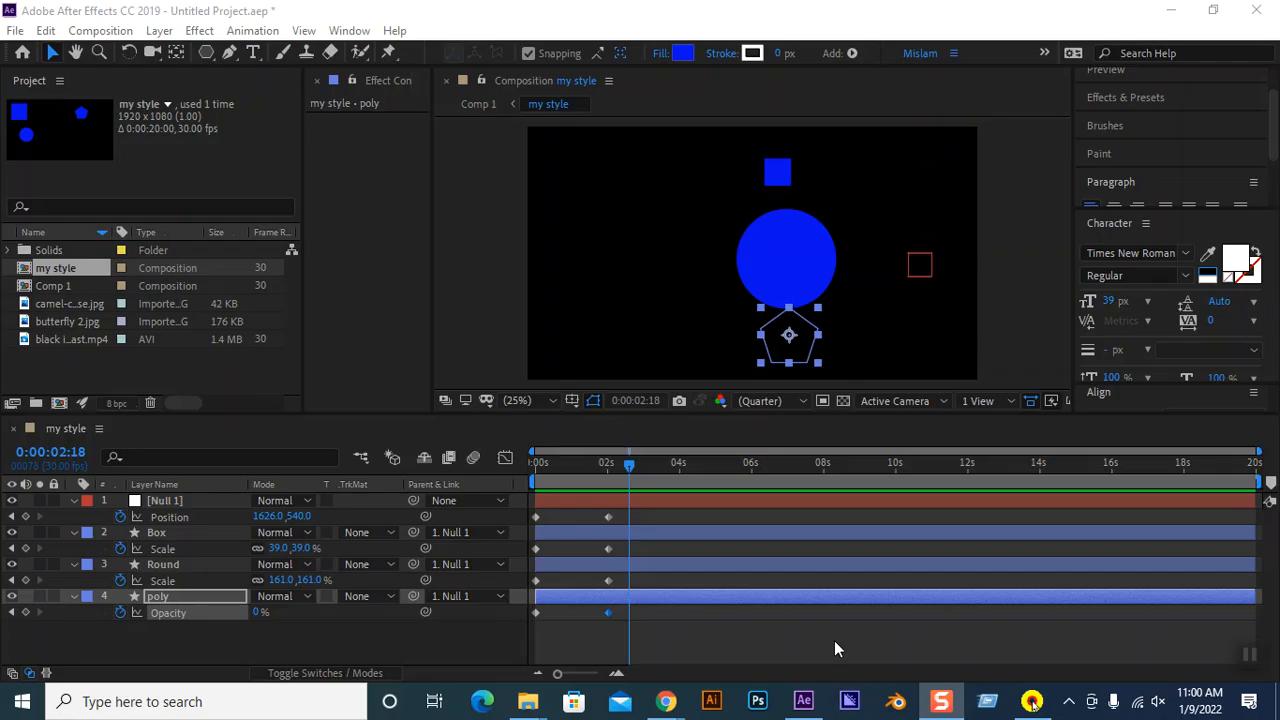
left_click(849, 635)
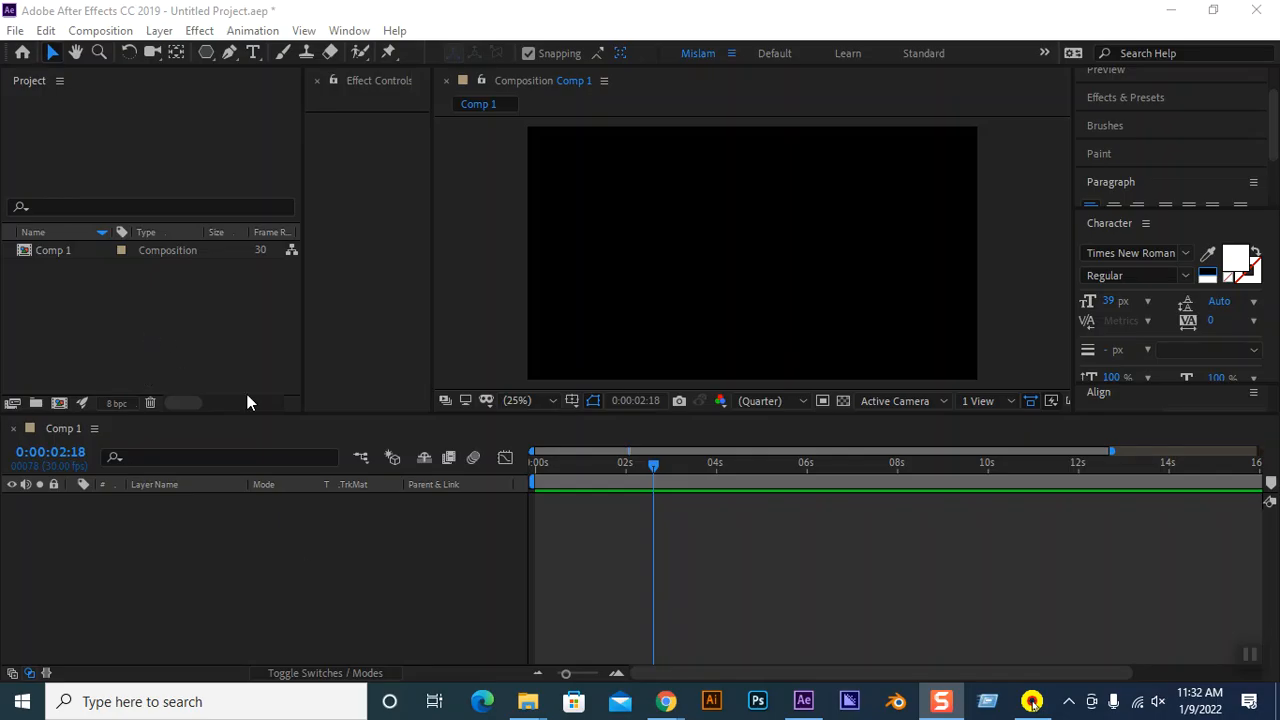
Set Comp 1's background color to white (FFFFFF) and return the current time to 0:00:00:00.
left_click(80, 32)
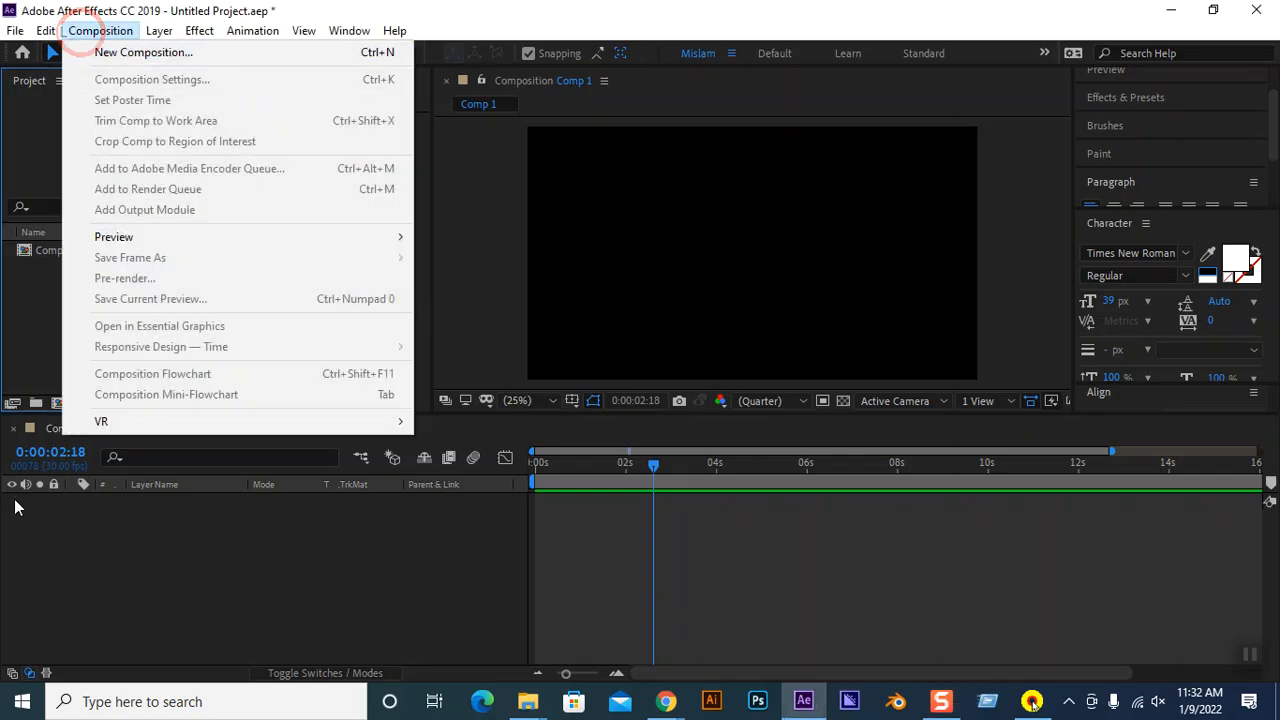
left_click(52, 252)
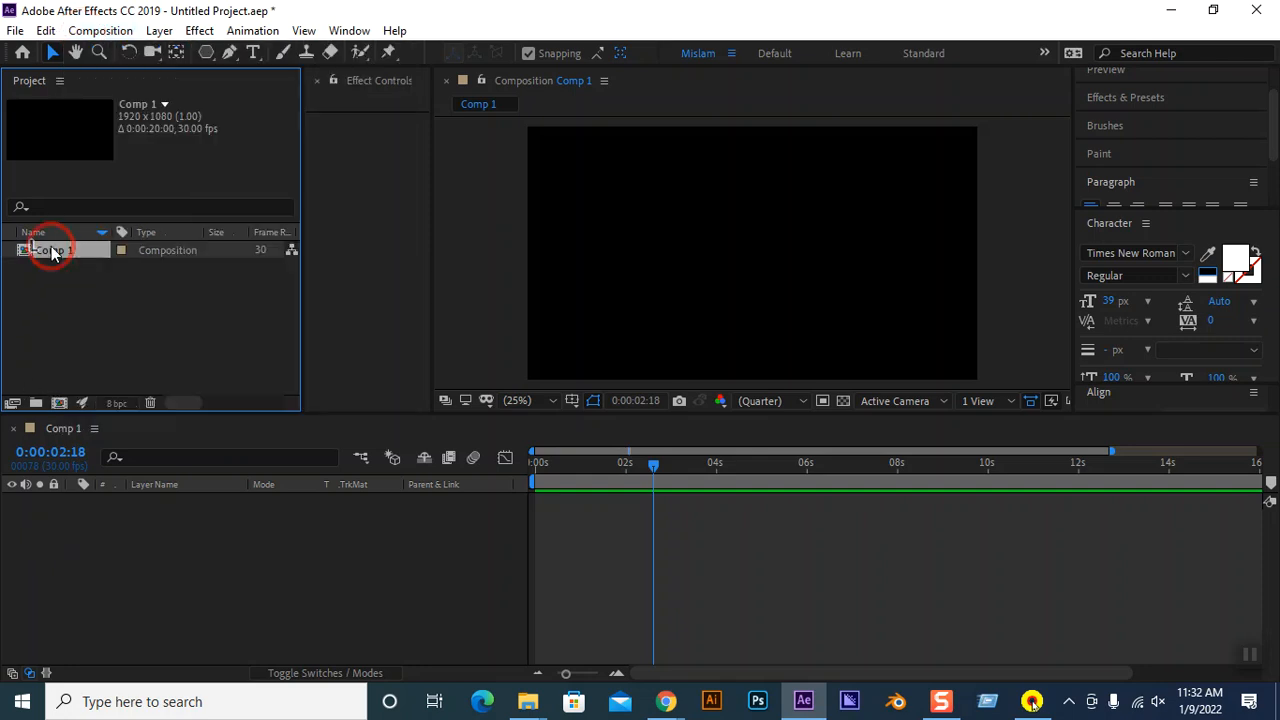
left_click(100, 31)
left_click(162, 80)
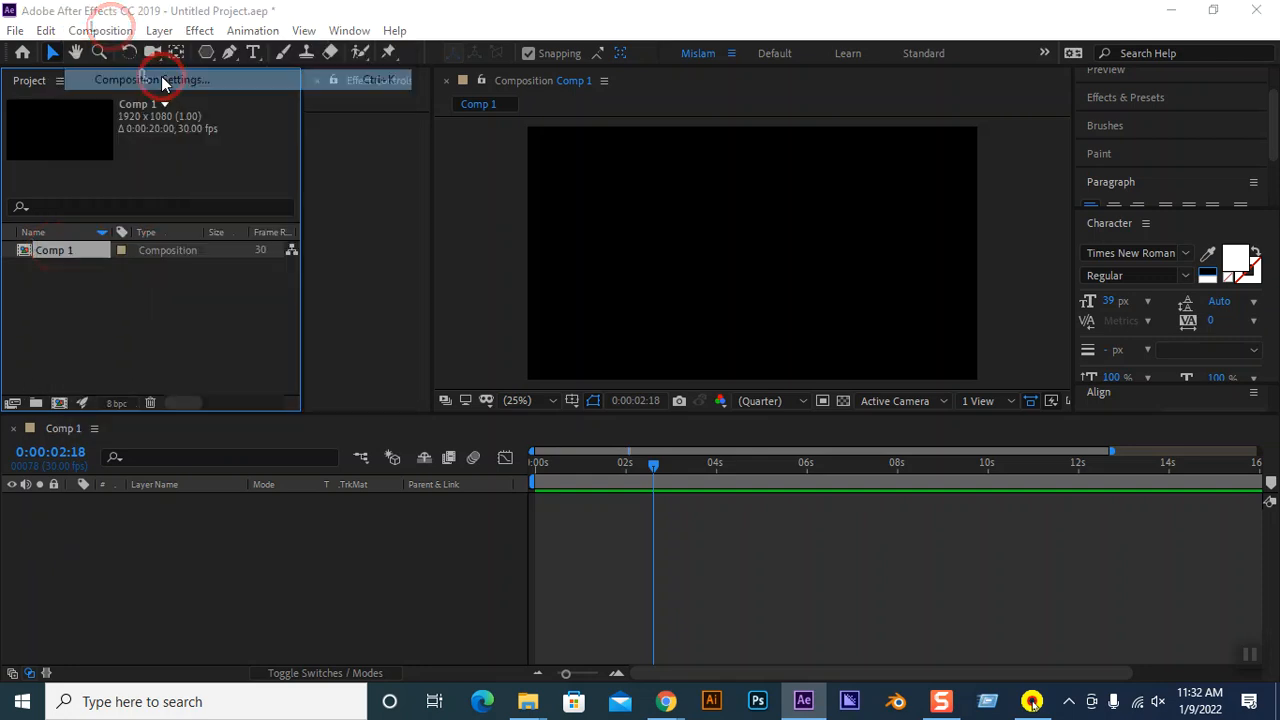
left_click(443, 451)
left_click_drag(789, 337, 629, 191)
left_click(1075, 218)
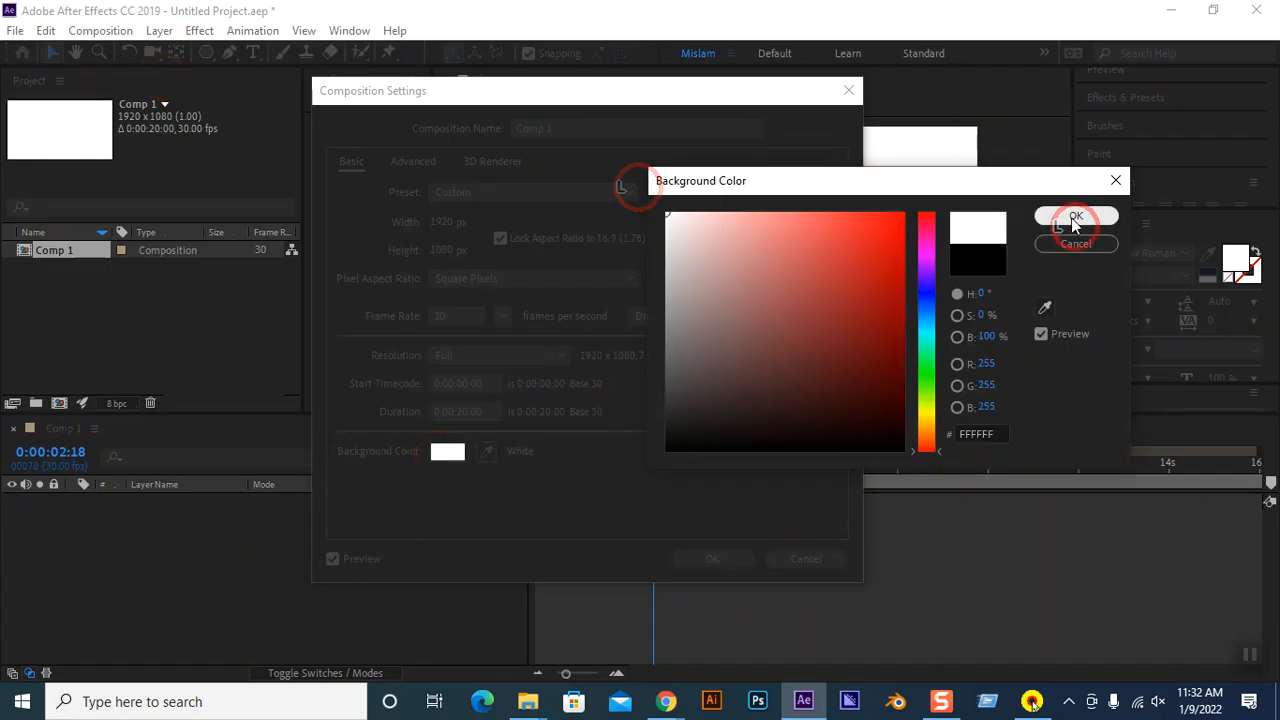
left_click(726, 563)
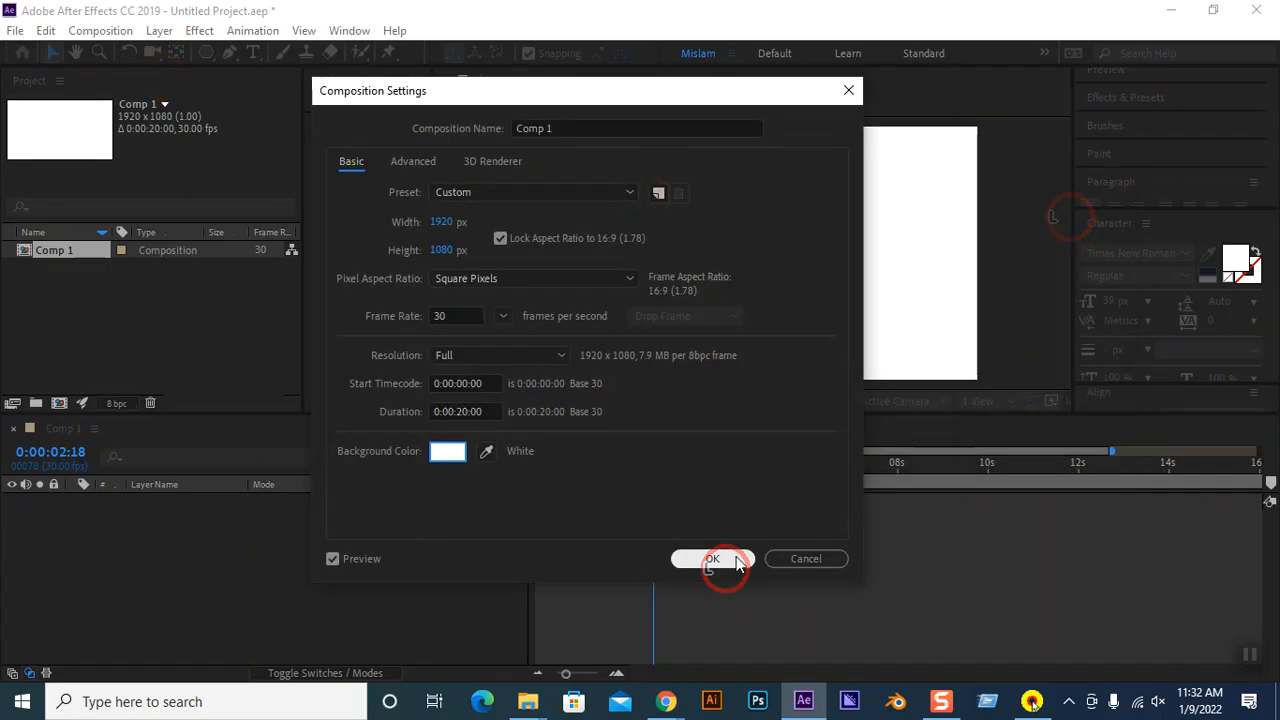
left_click(652, 466)
left_click_drag(652, 463, 440, 457)
Import the car Illustrator file from the Desktop as Composition - Retain Layer Sizes.
left_click(120, 330)
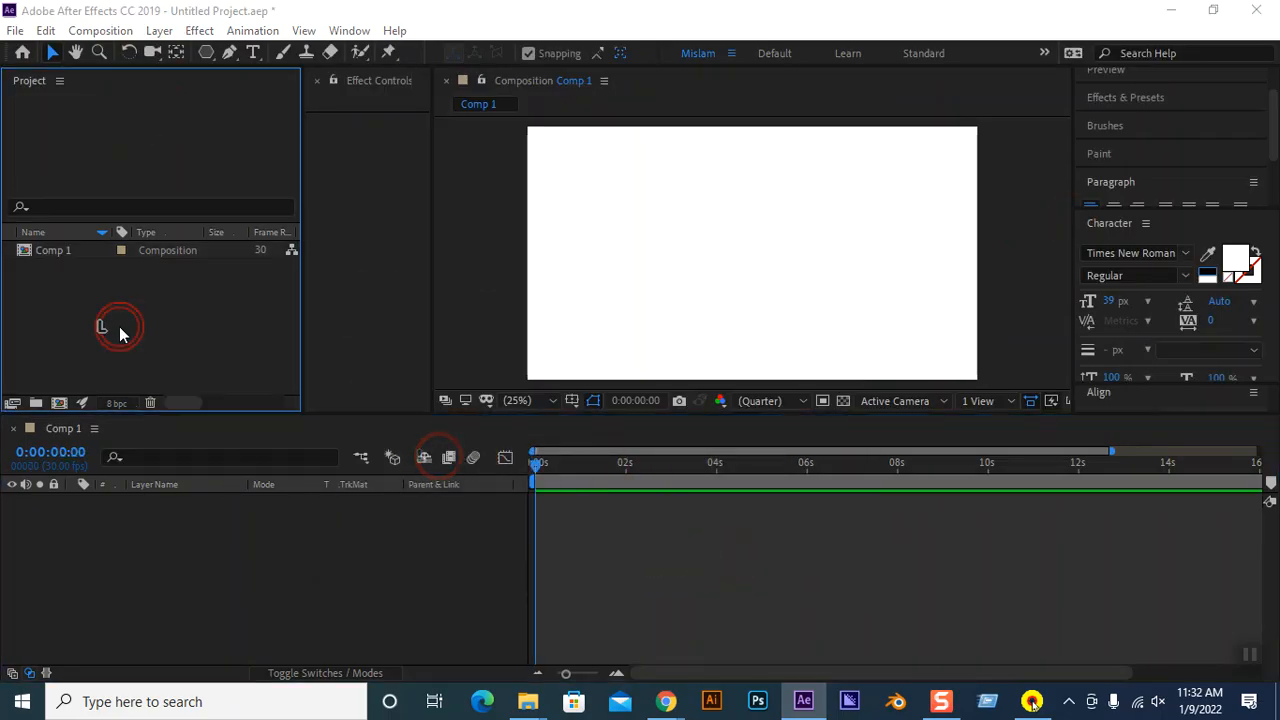
double_click(120, 330)
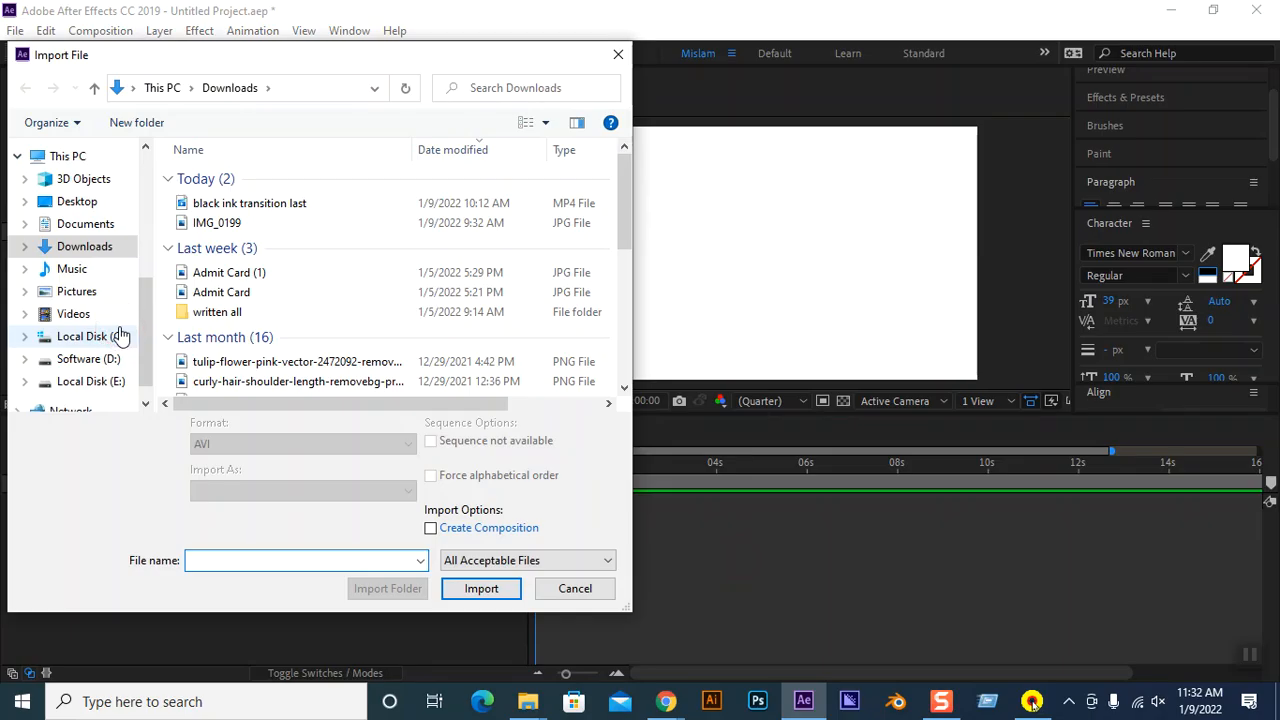
scroll(65, 280, "down", 1)
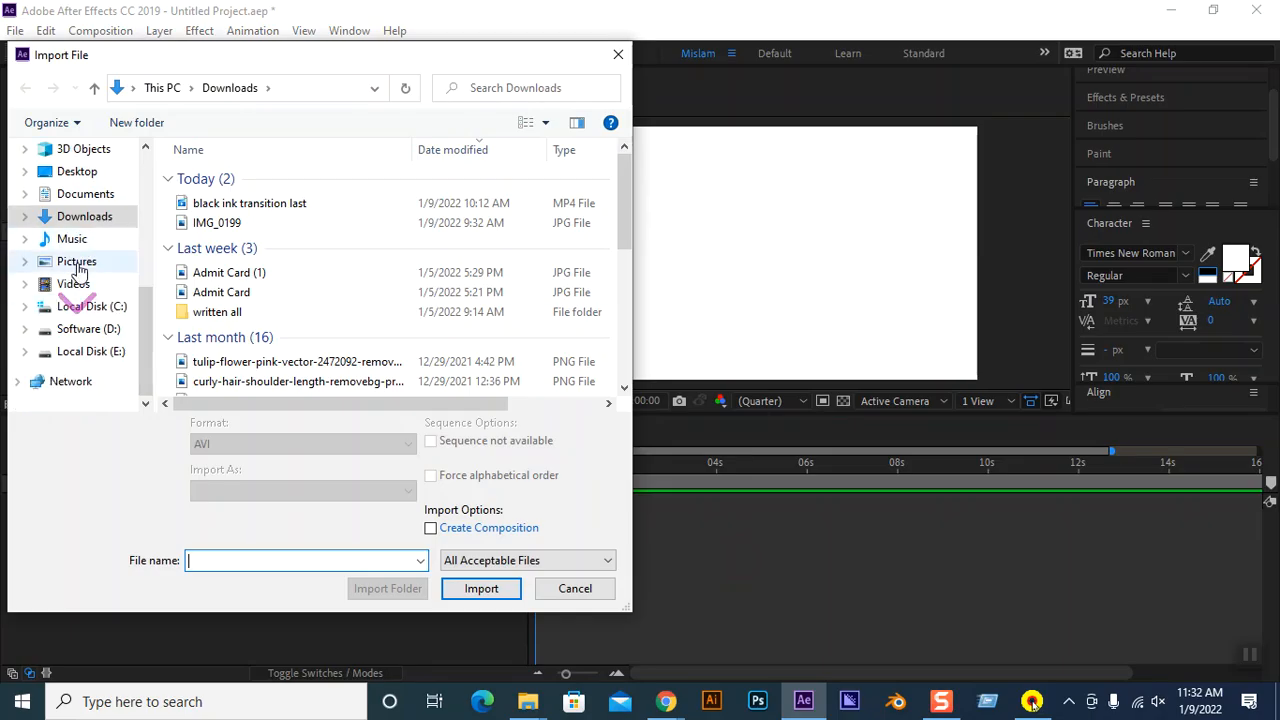
left_click(113, 171)
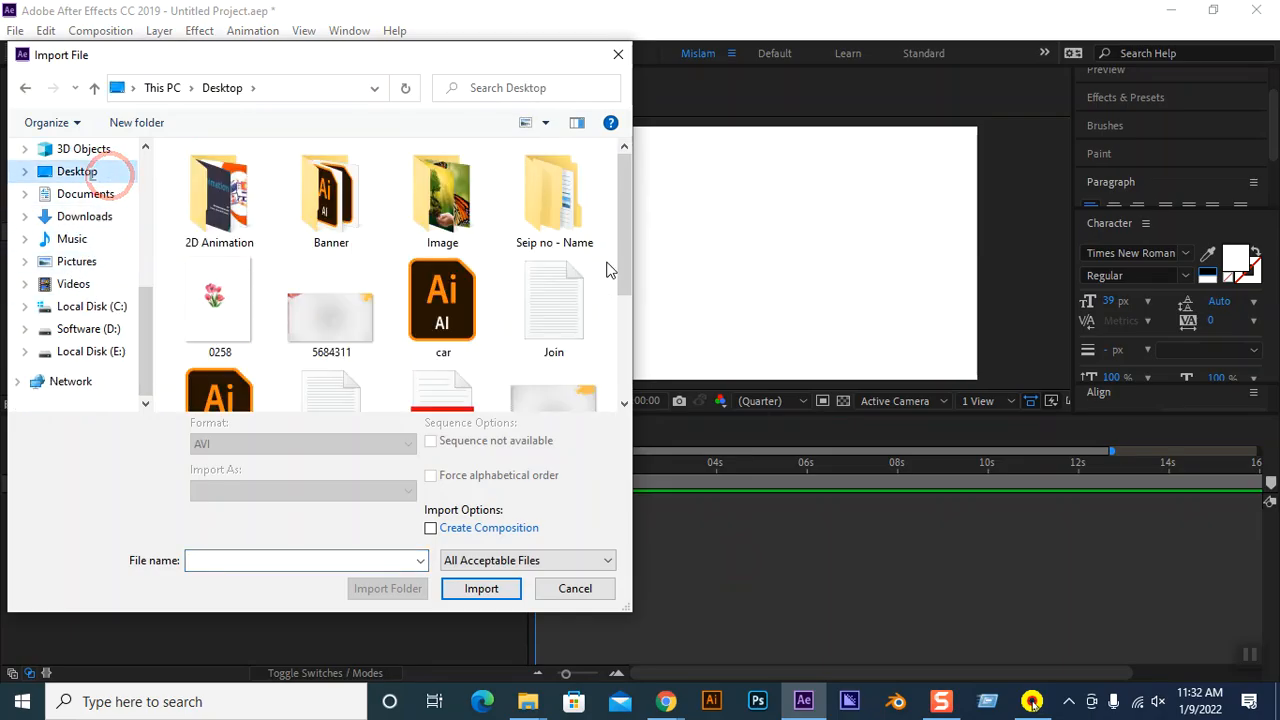
left_click(457, 318)
left_click(331, 491)
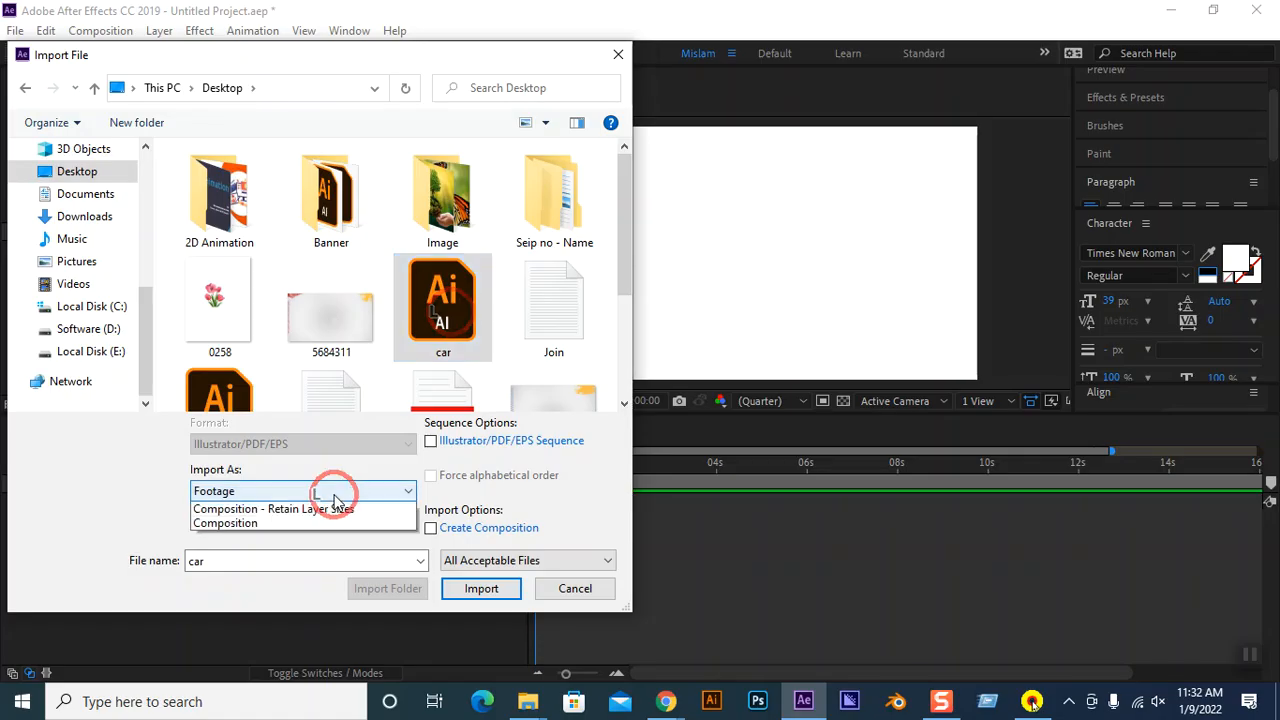
left_click(311, 523)
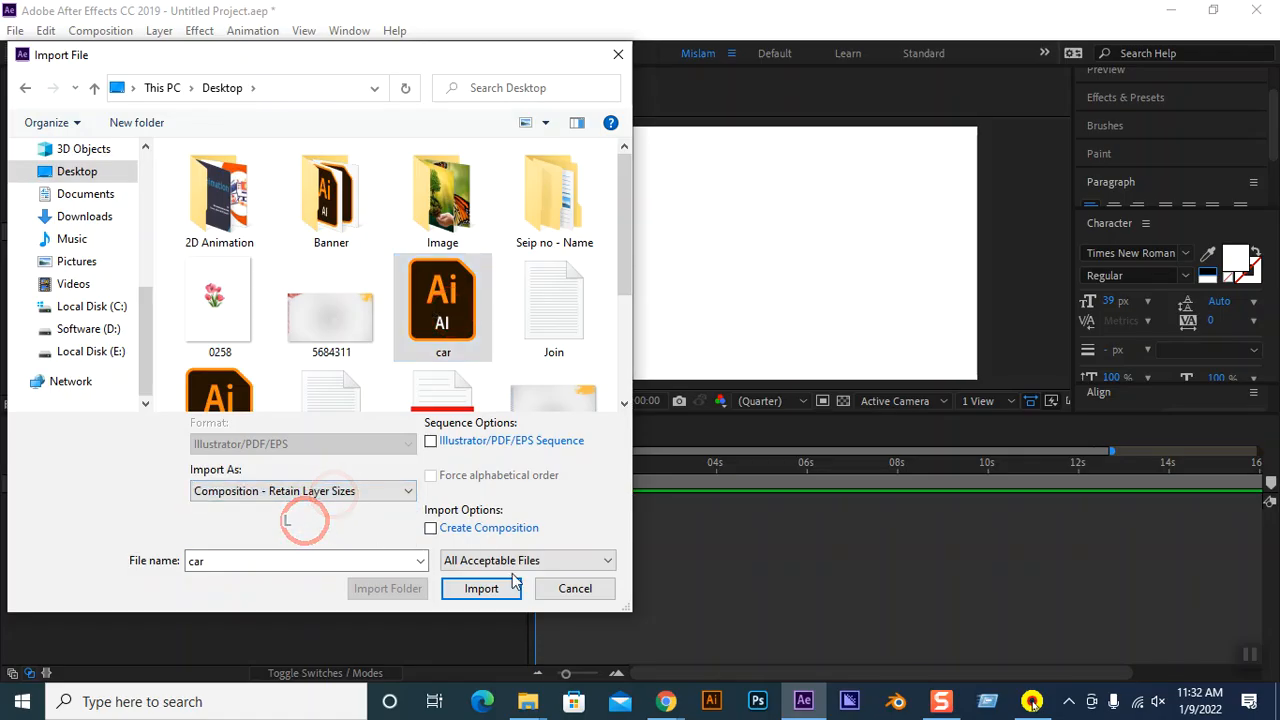
left_click(496, 595)
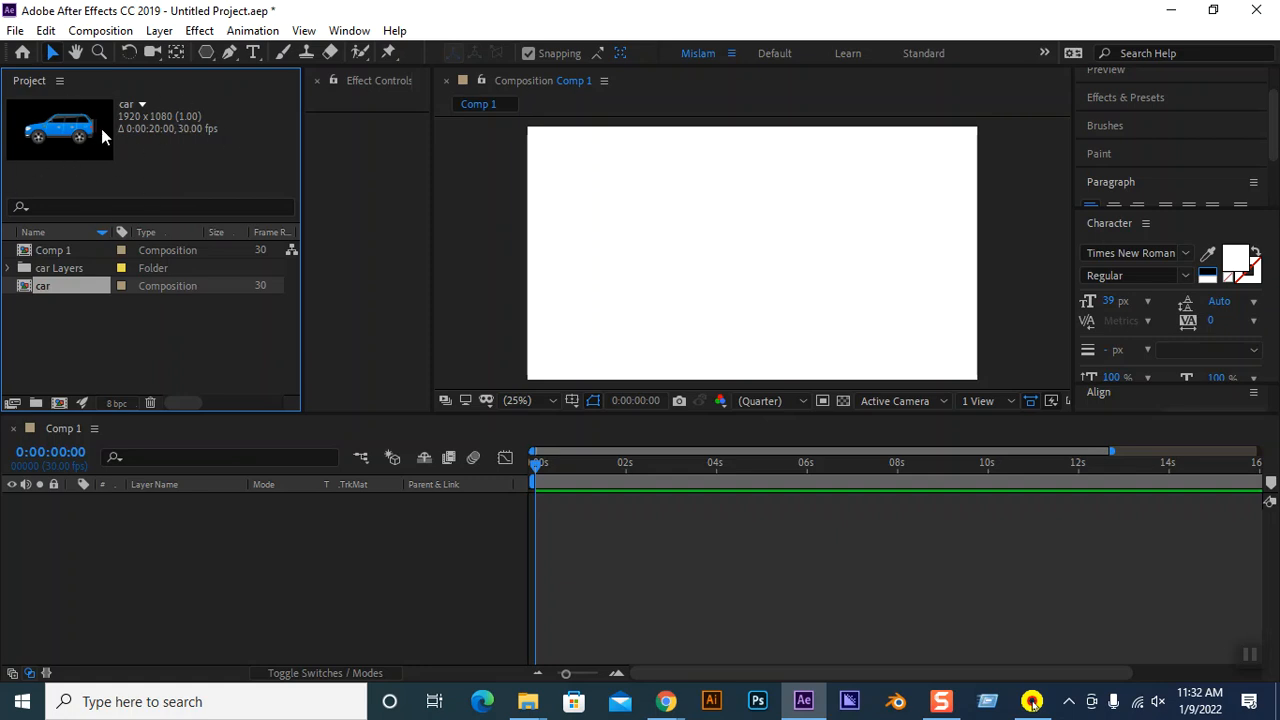
Inspect the layers of the imported car composition, close it and expand the car Layers folder.
double_click(85, 290)
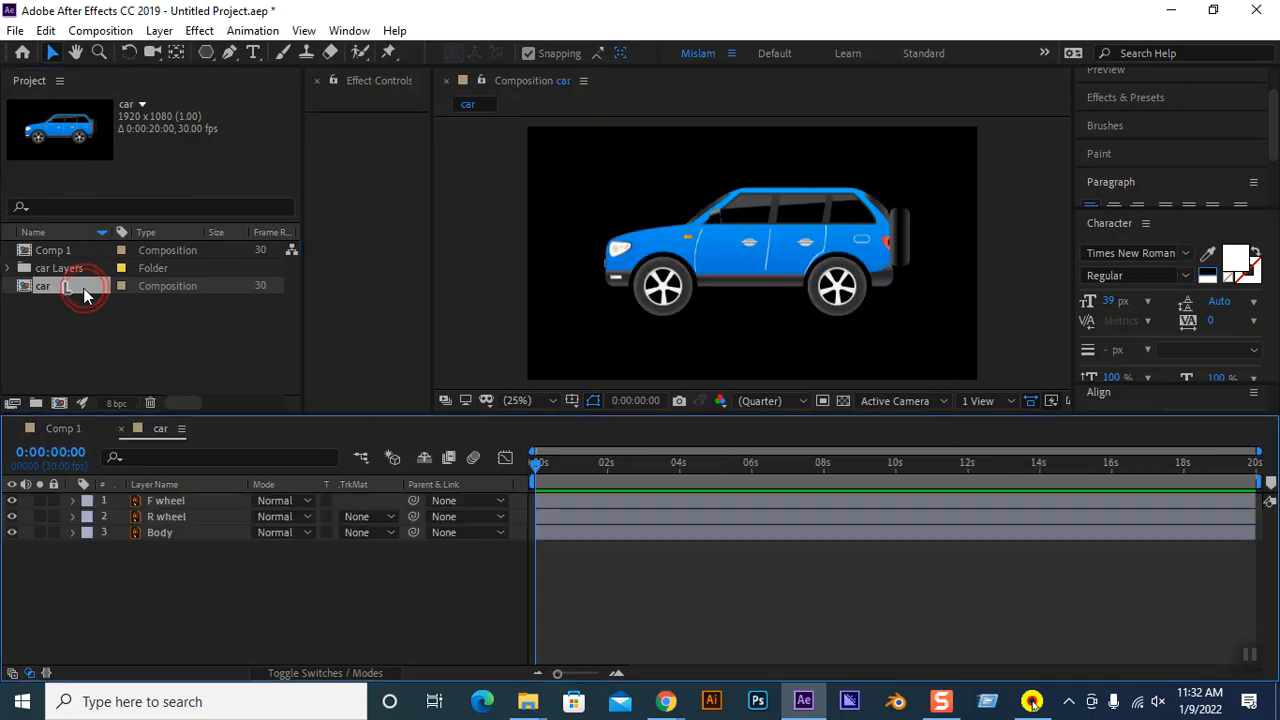
left_click(28, 286)
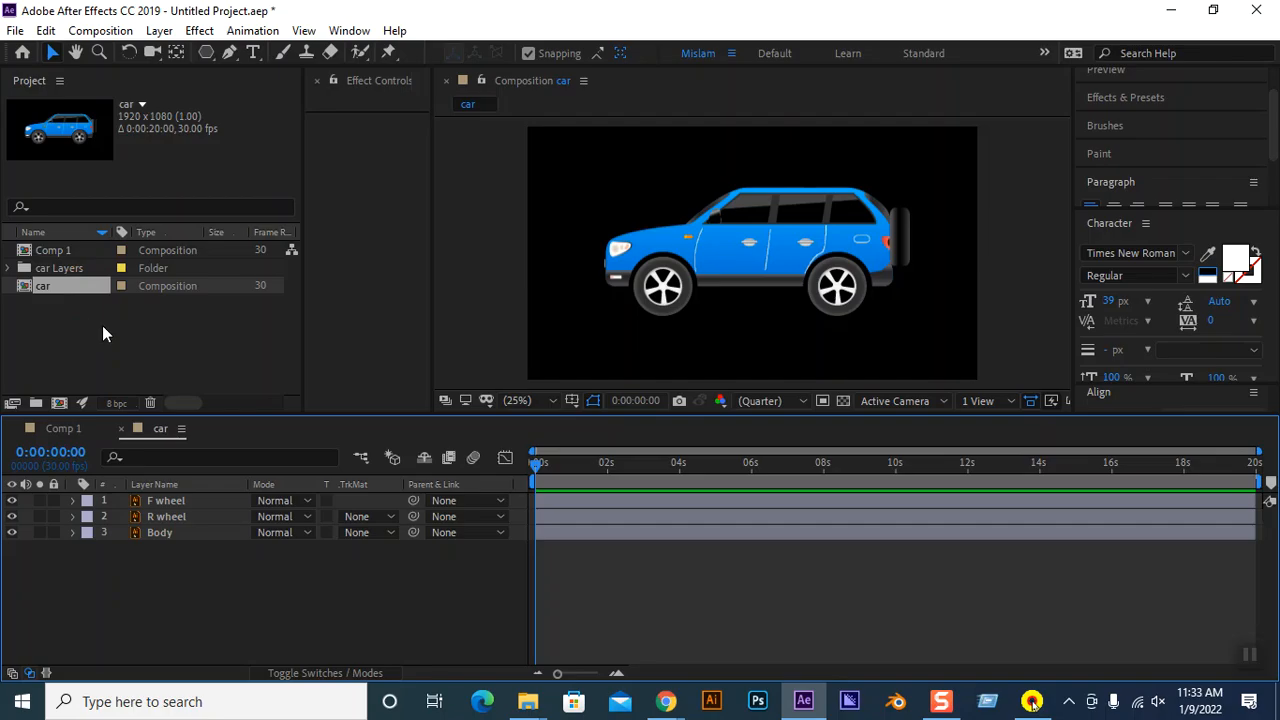
left_click(120, 432)
left_click(12, 268)
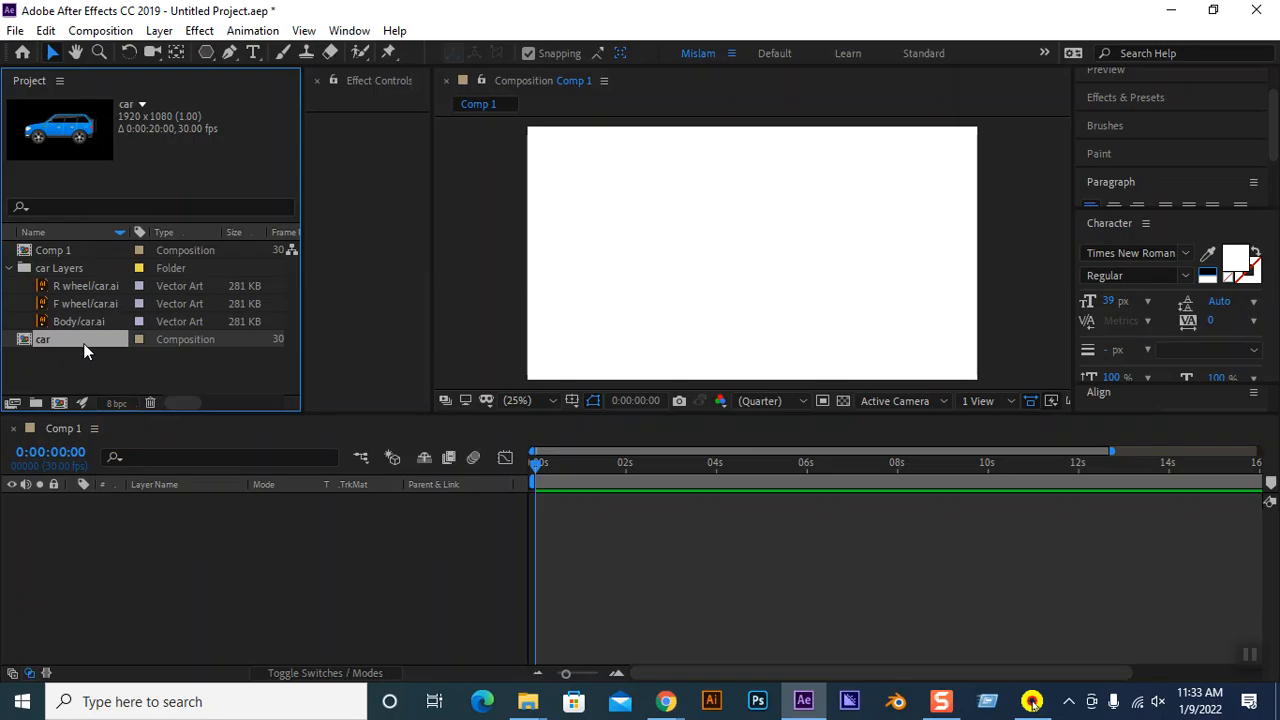
key("shift+F9")
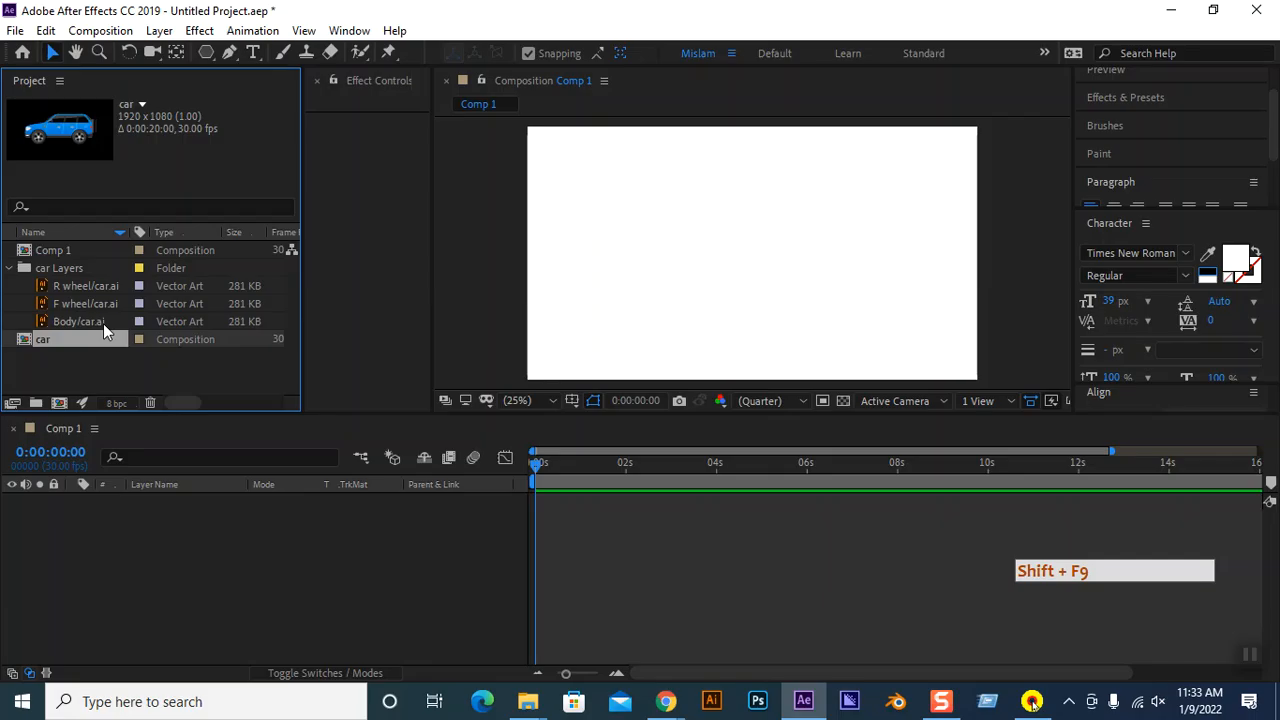
Try adding the R wheel, F wheel and Body footage directly to Comp 1, and undo the placement.
left_click(77, 286)
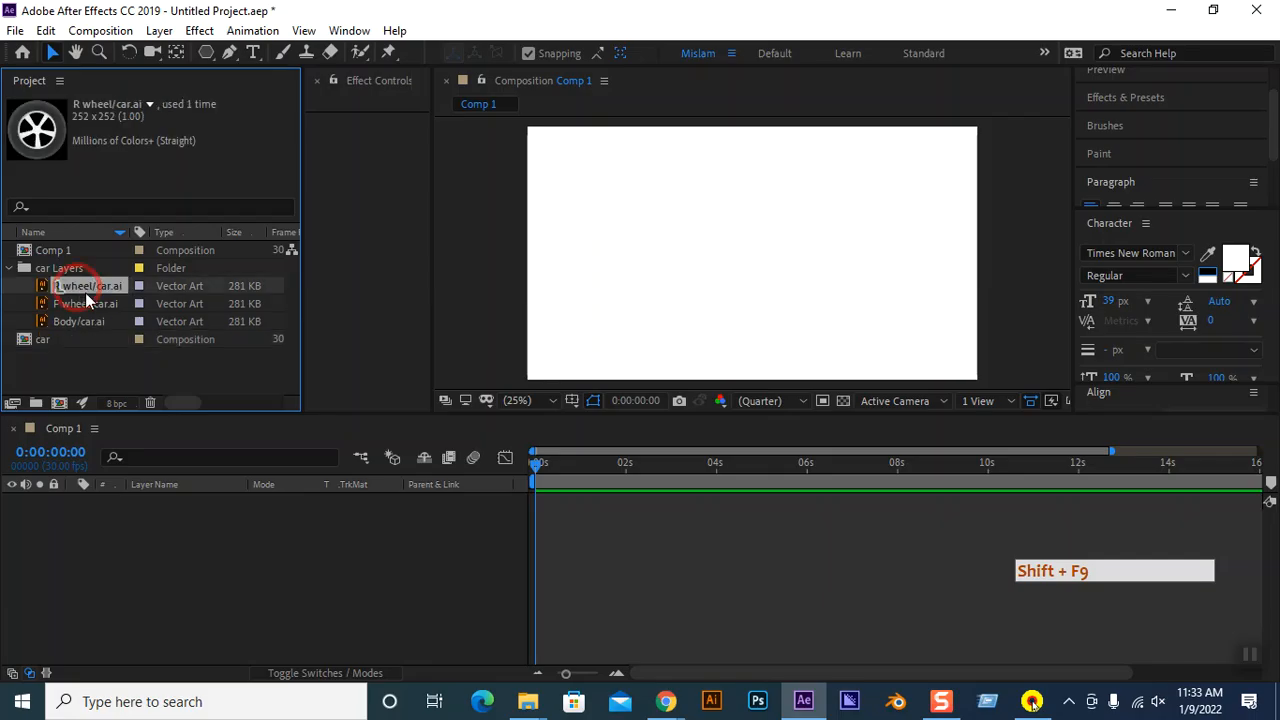
left_click(87, 314, "shift")
left_click_drag(88, 287, 80, 590)
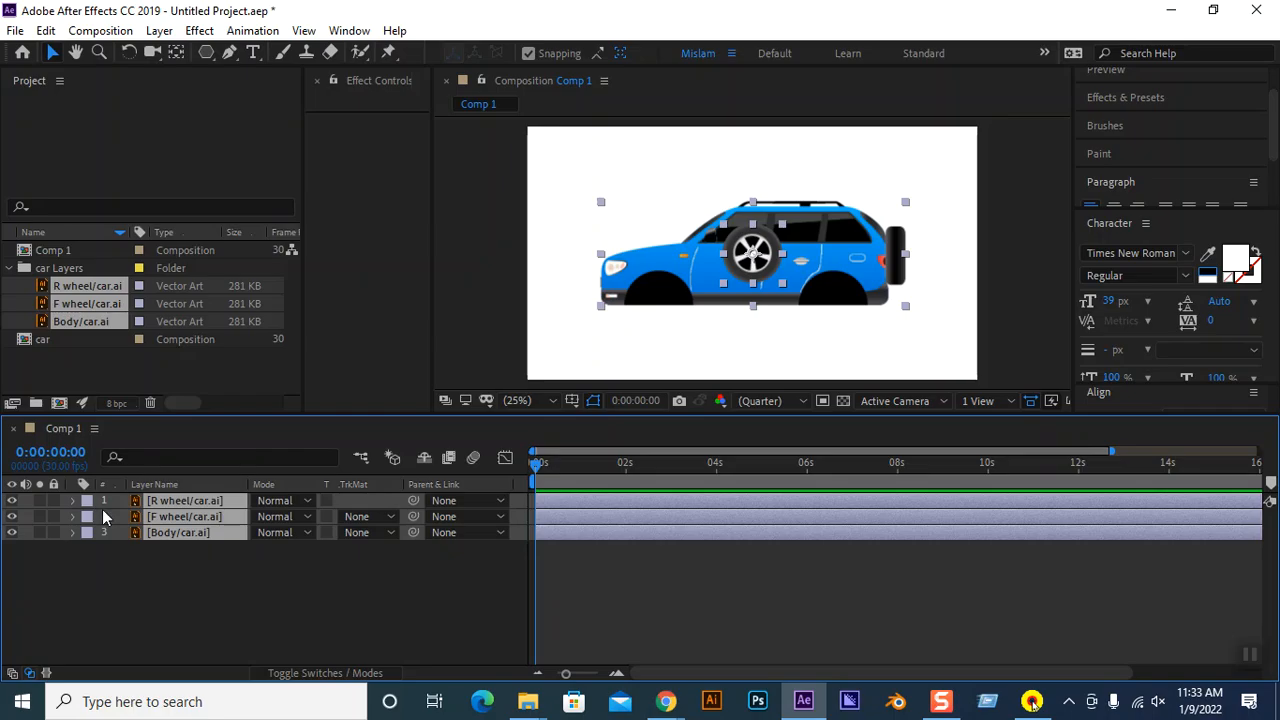
key("ctrl+z")
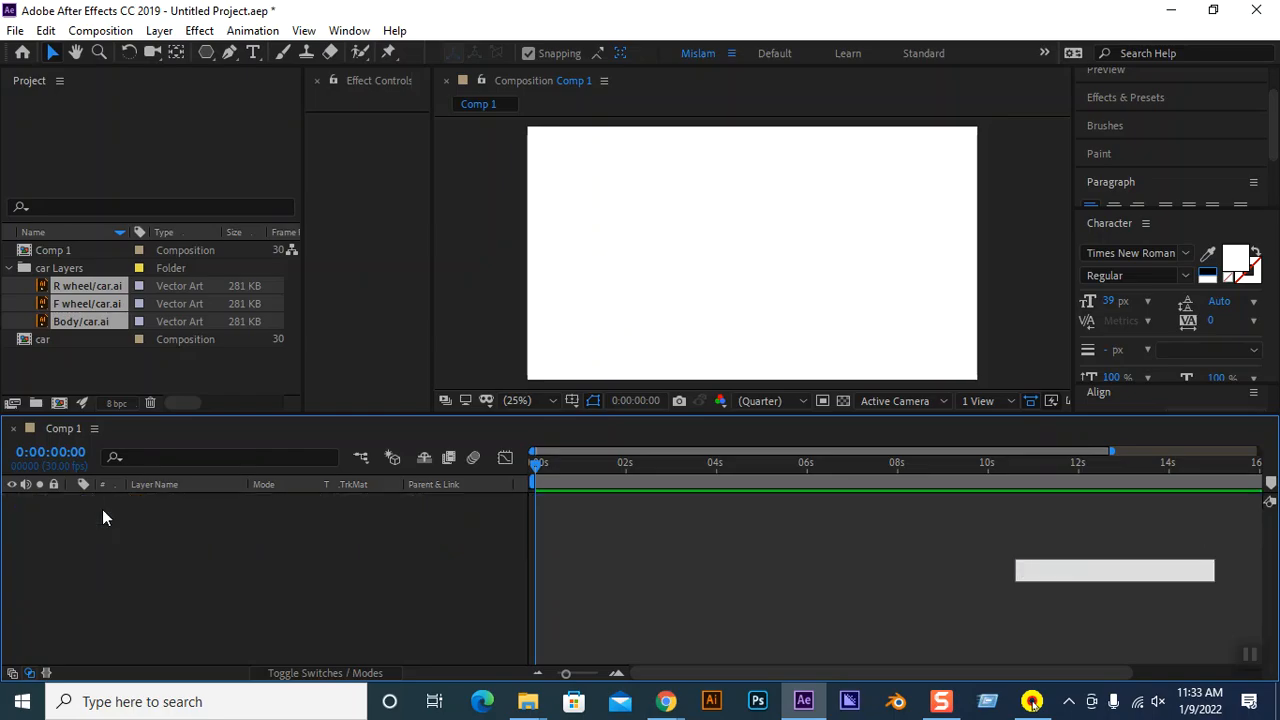
Copy the F wheel, R wheel and Body layers from the car composition and paste them into Comp 1.
double_click(26, 340)
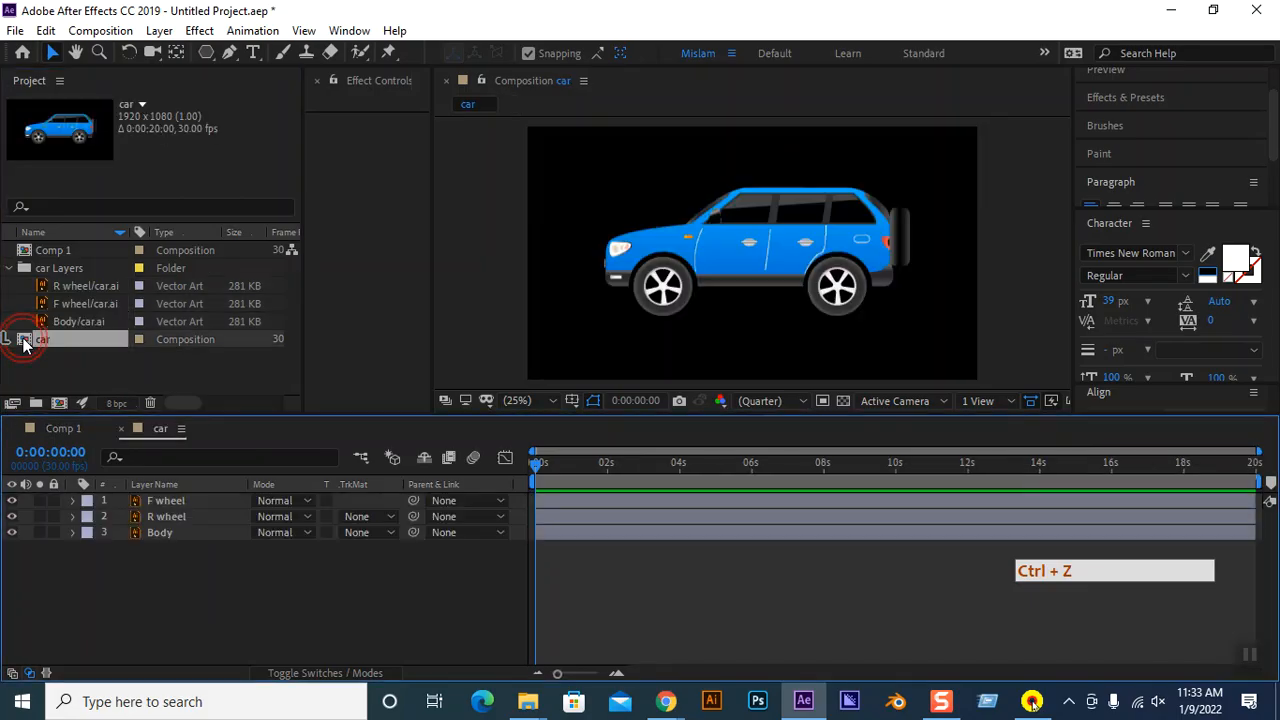
left_click_drag(192, 587, 84, 543)
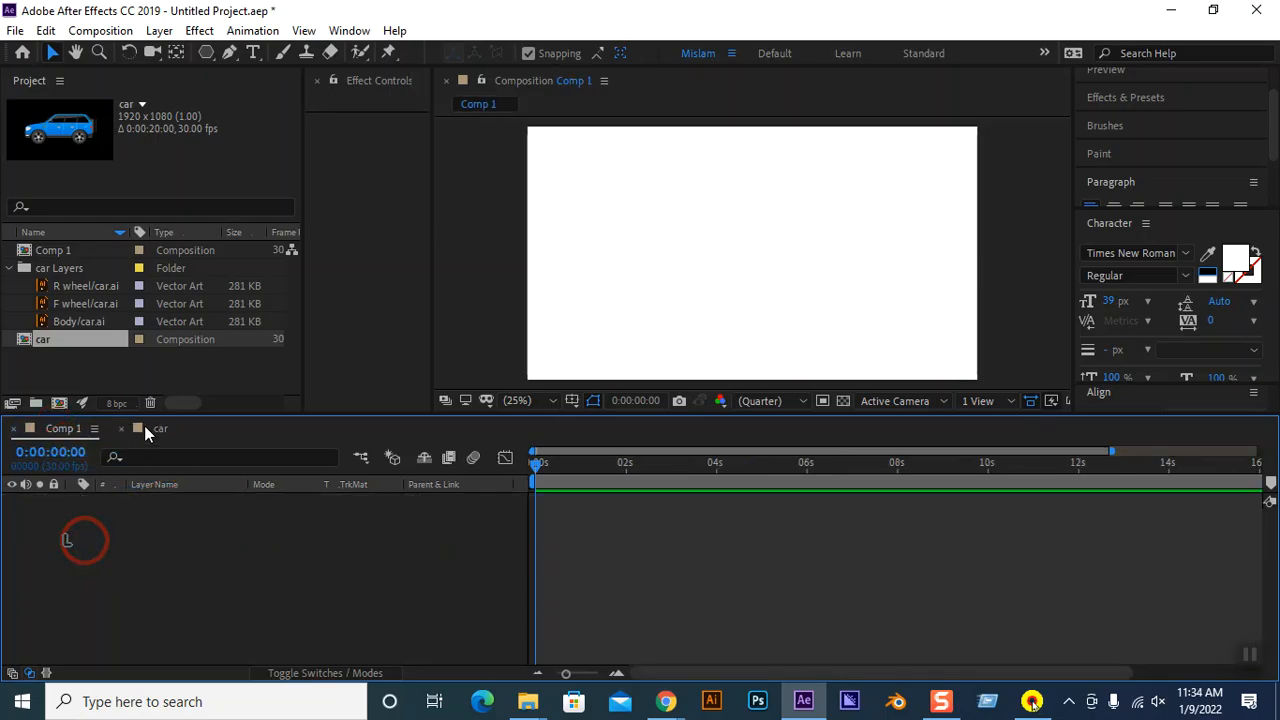
left_click(147, 427)
key("ctrl+c")
left_click(58, 428)
left_click(90, 552)
key("ctrl+v")
left_click(190, 572)
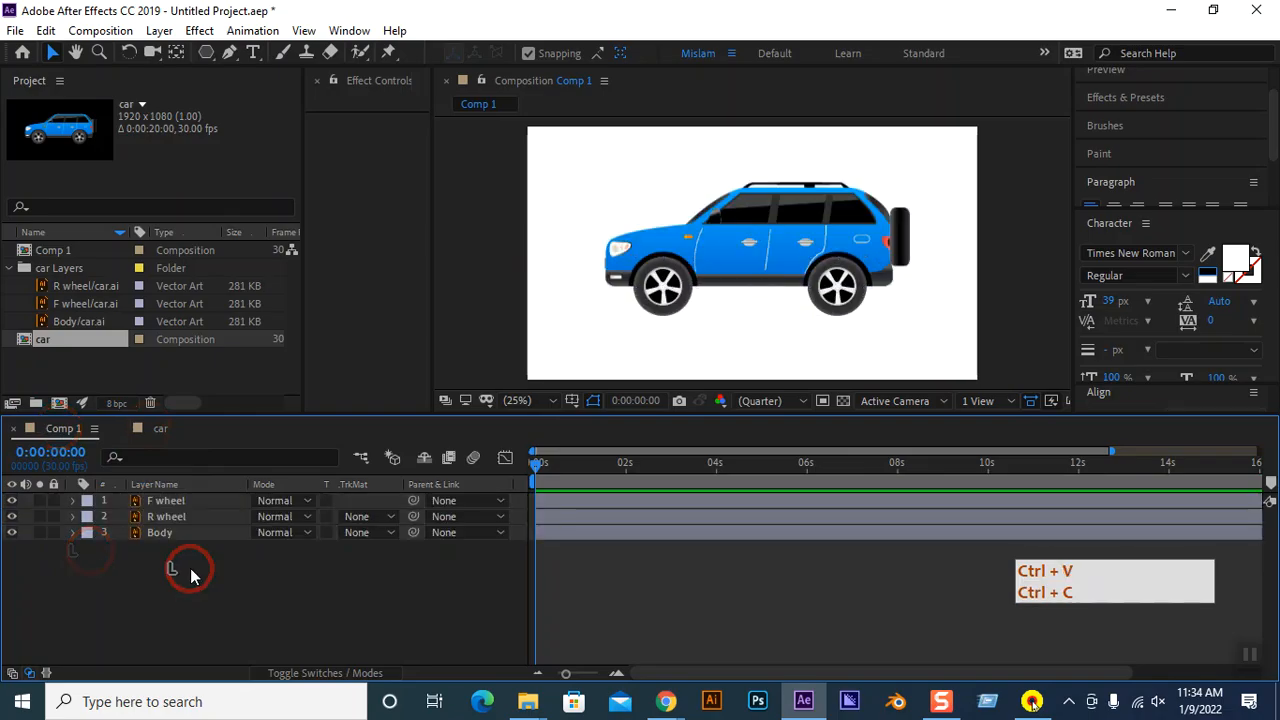
Close the car composition, and undo the layers pasted into Comp 1 and the car file import.
left_click(160, 429)
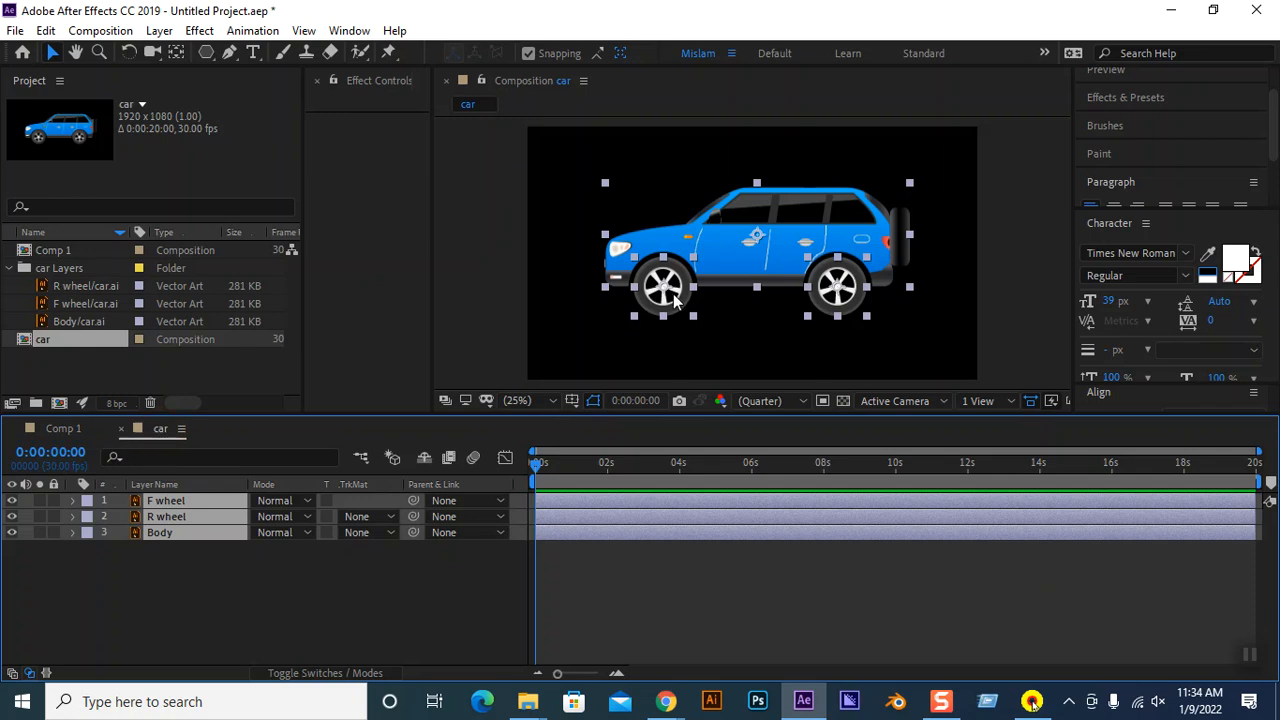
left_click(121, 429)
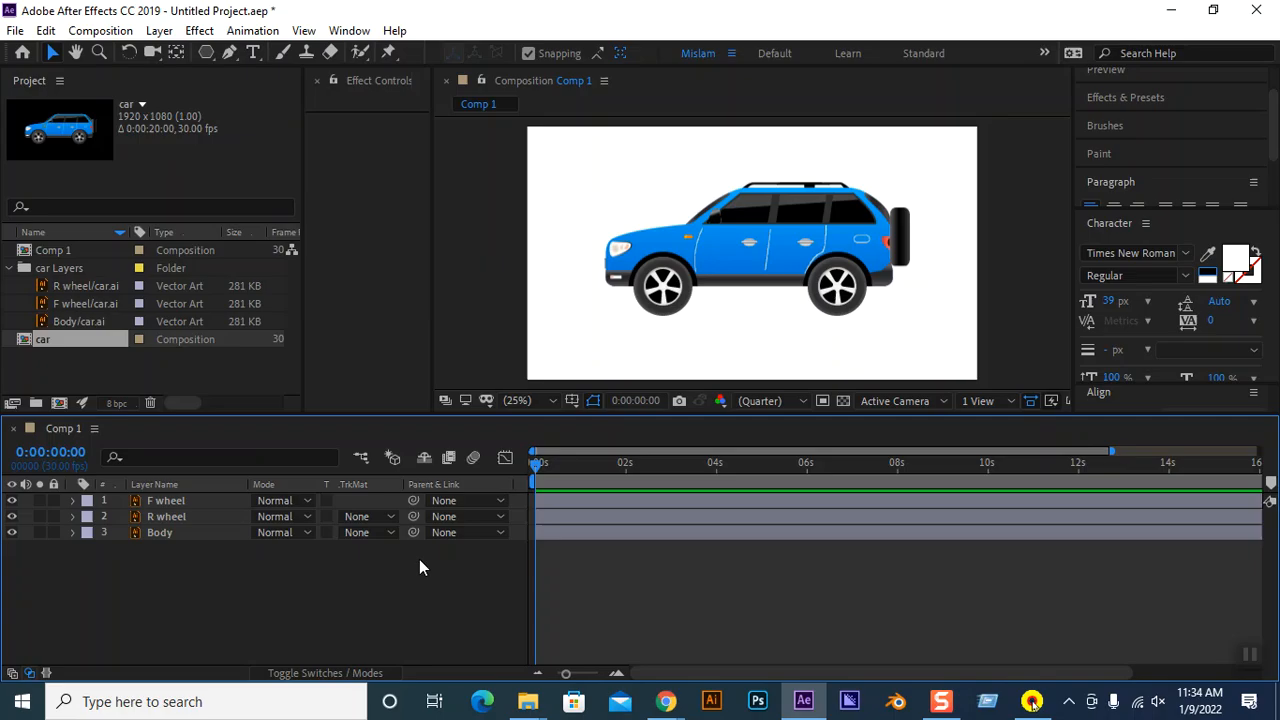
key("ctrl+z")
key("ctrl+z")
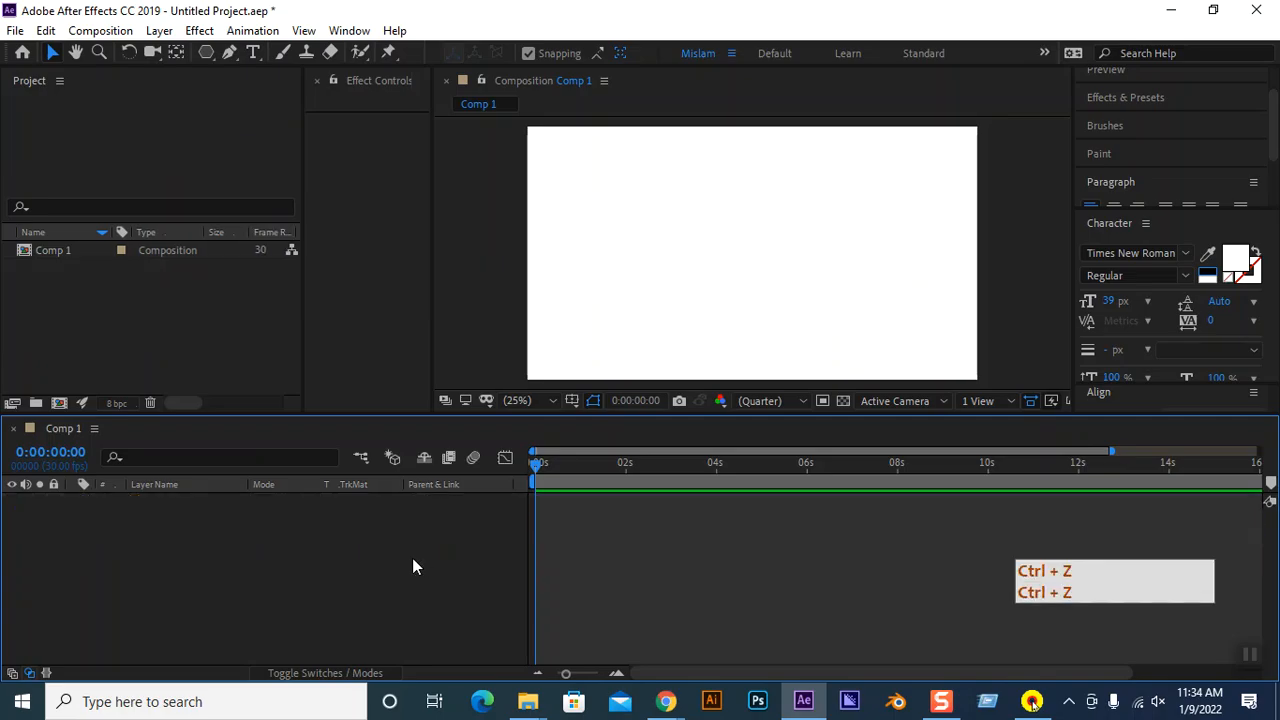
key("shift+F9")
key("shift+F9")
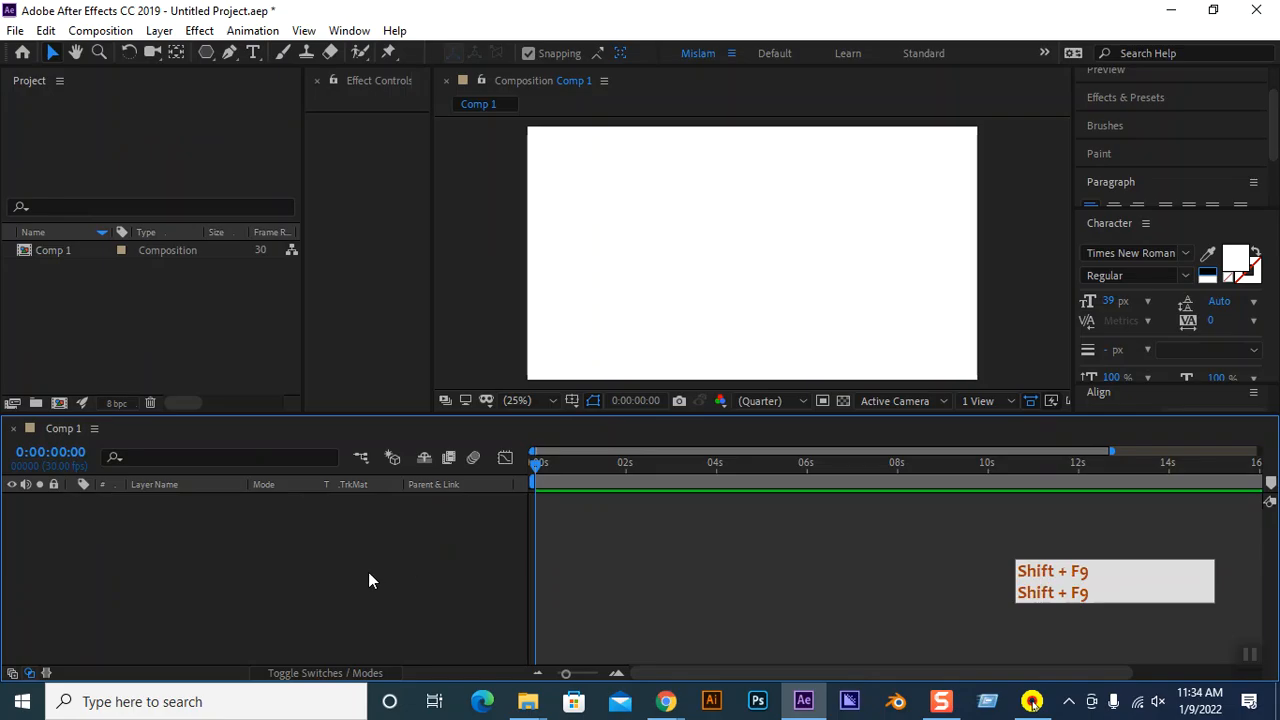
Import the car Illustrator file as Composition - Retain Layer Sizes and expand its car Layers folder.
double_click(110, 320)
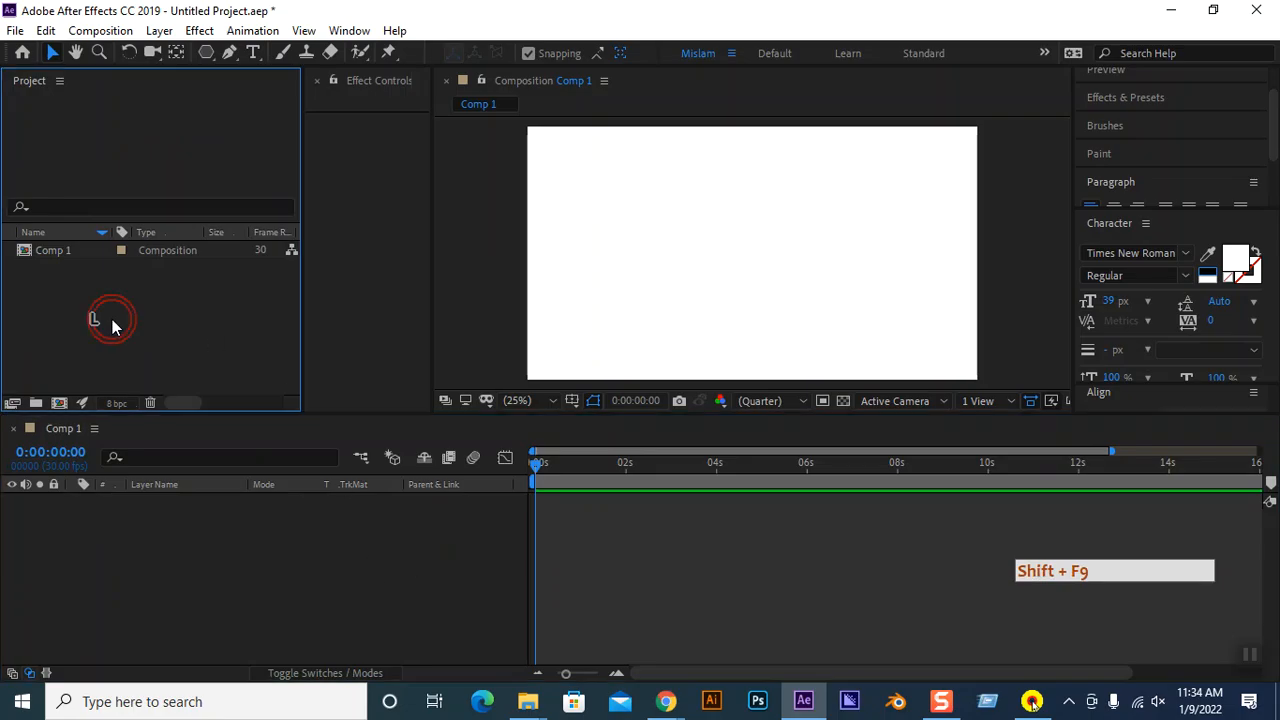
left_click(443, 300)
left_click(314, 491)
left_click(347, 524)
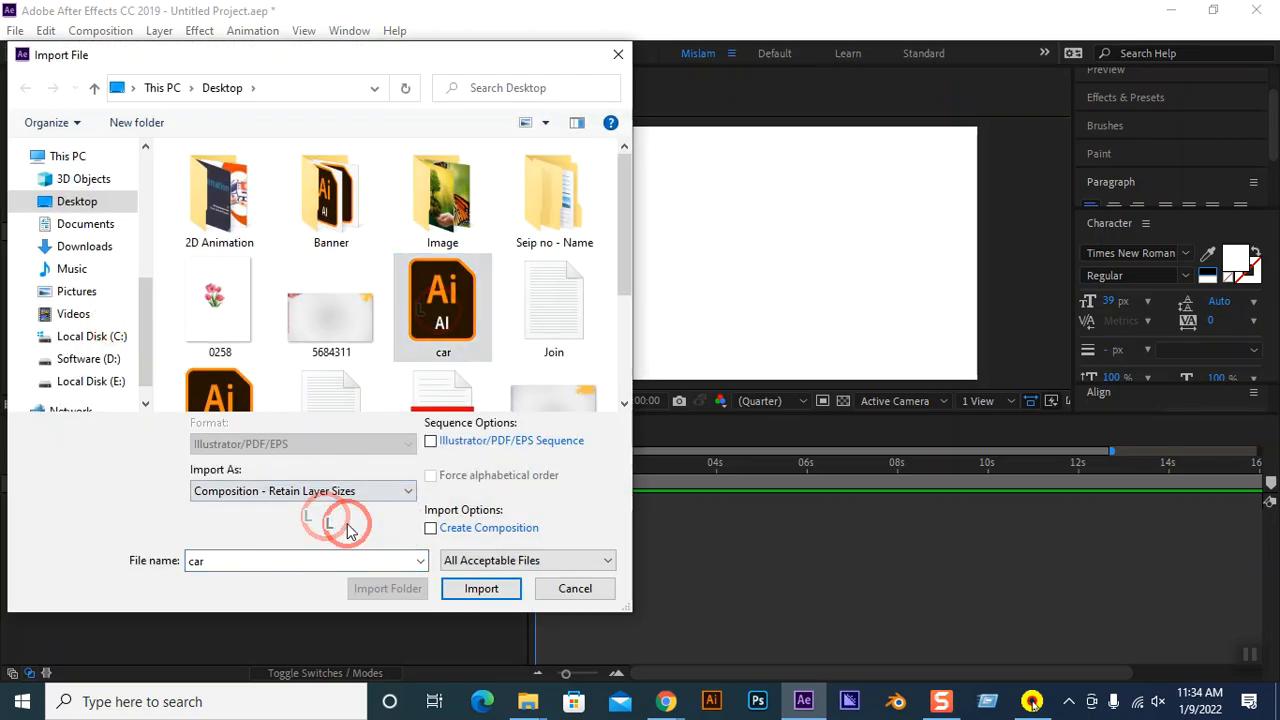
left_click(488, 592)
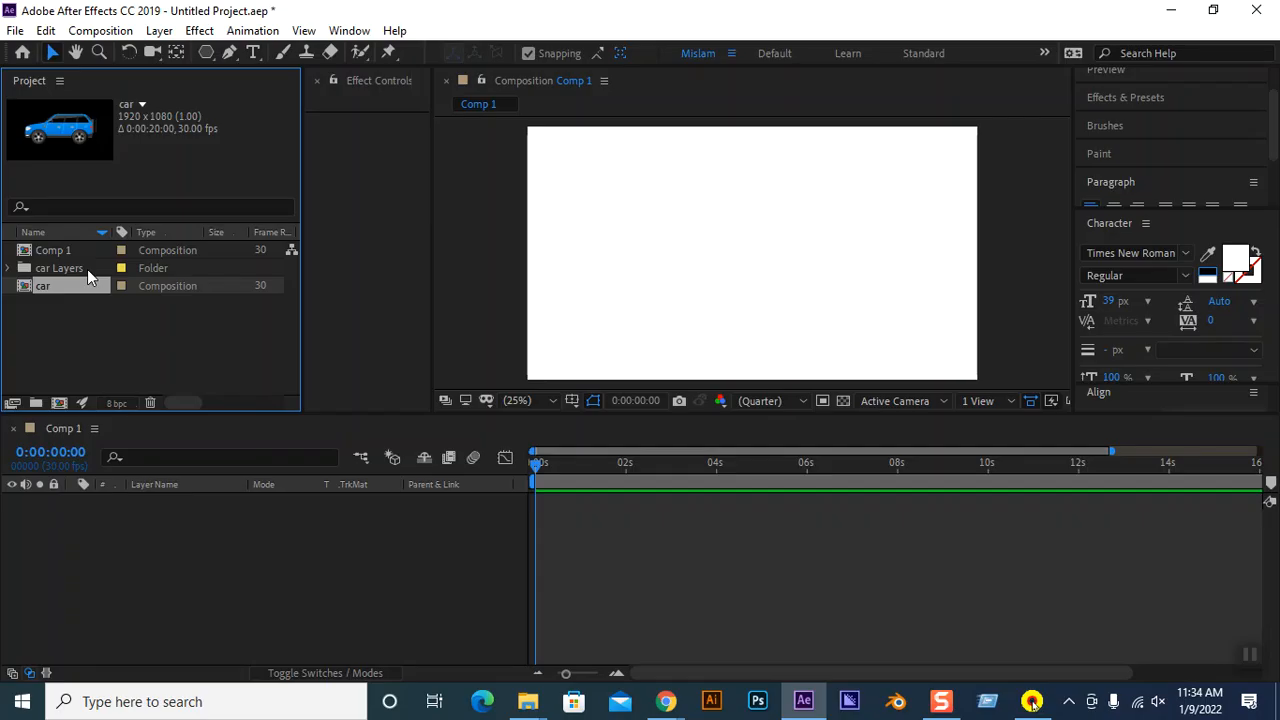
left_click(9, 268)
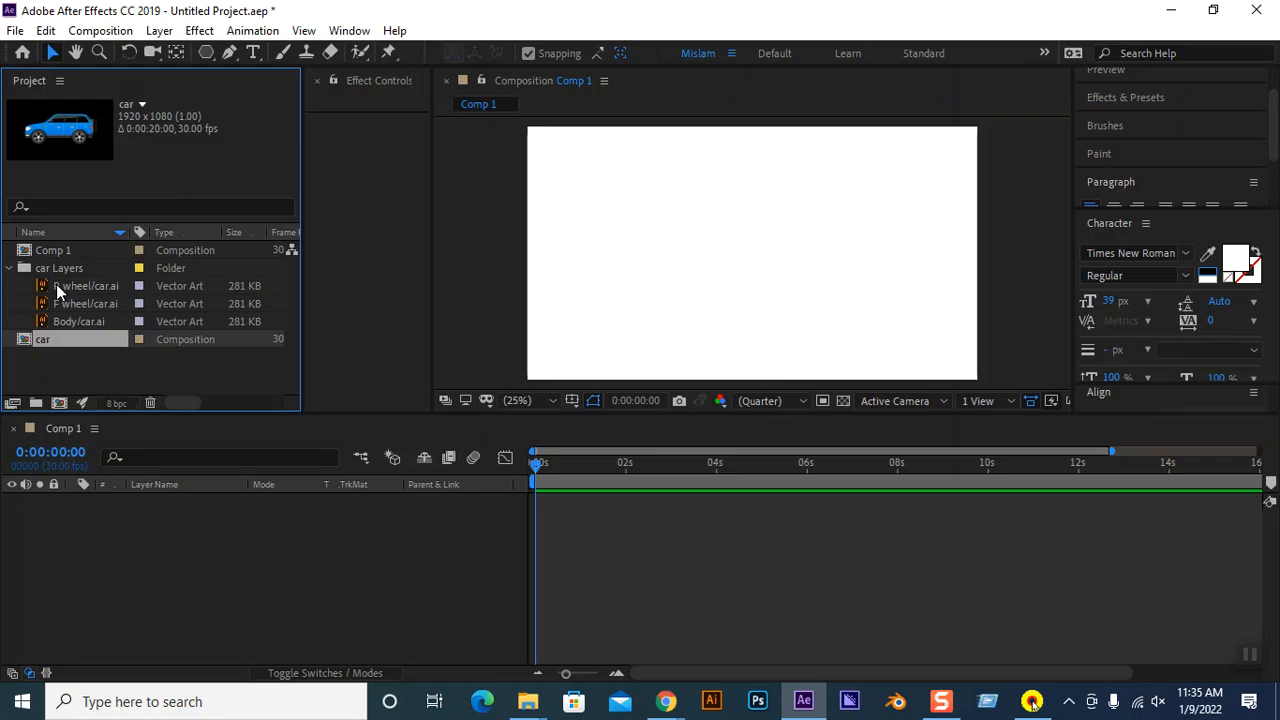
Open the car composition and set its background color to white.
double_click(51, 340)
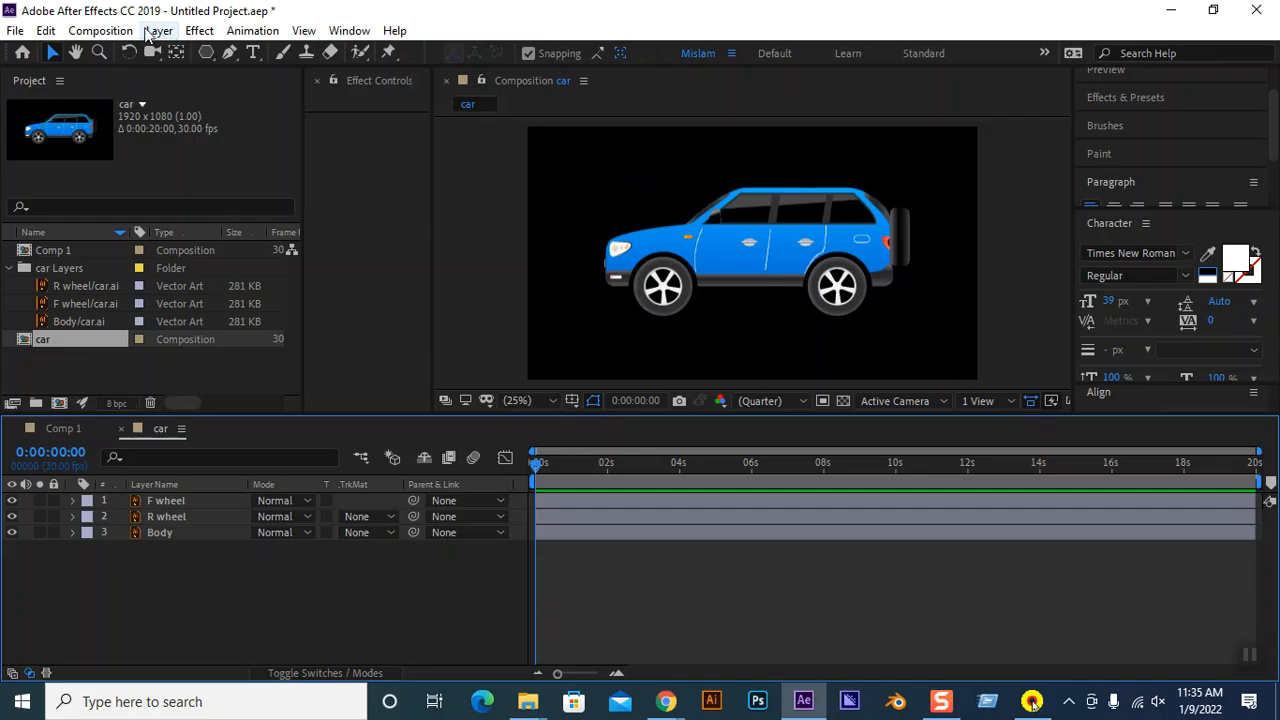
left_click(104, 31)
left_click(150, 79)
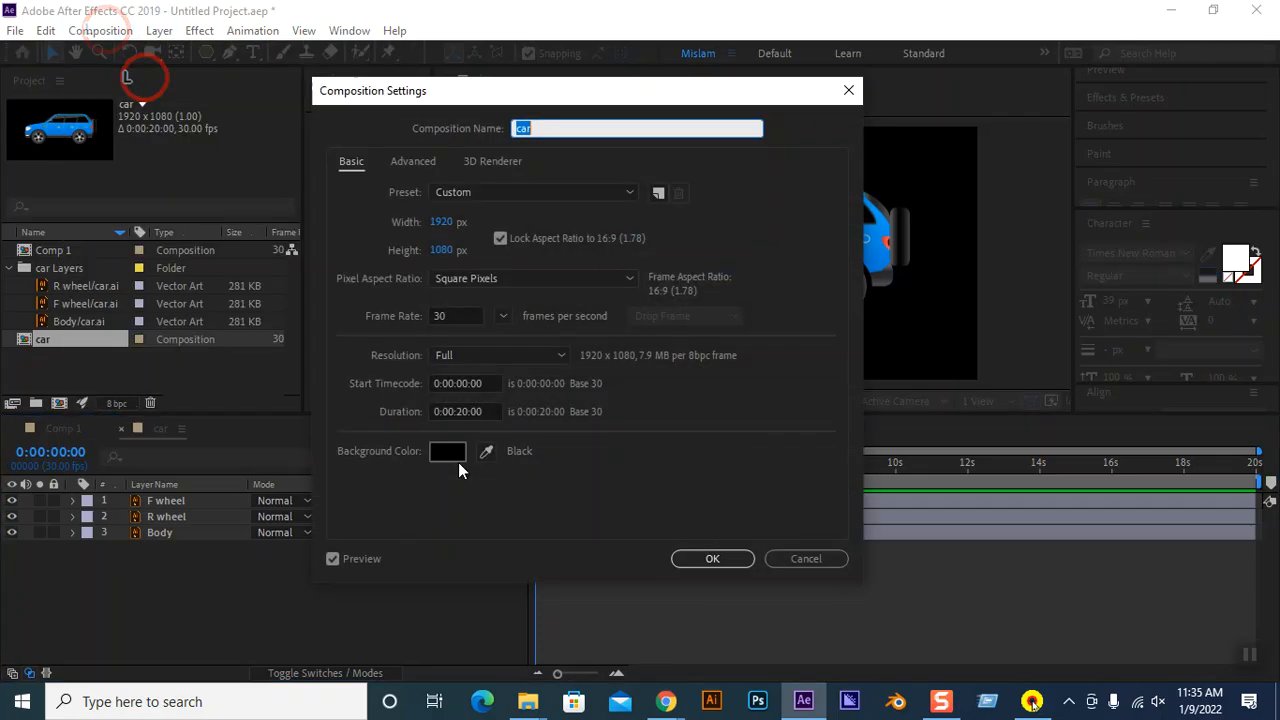
left_click(443, 450)
left_click(667, 214)
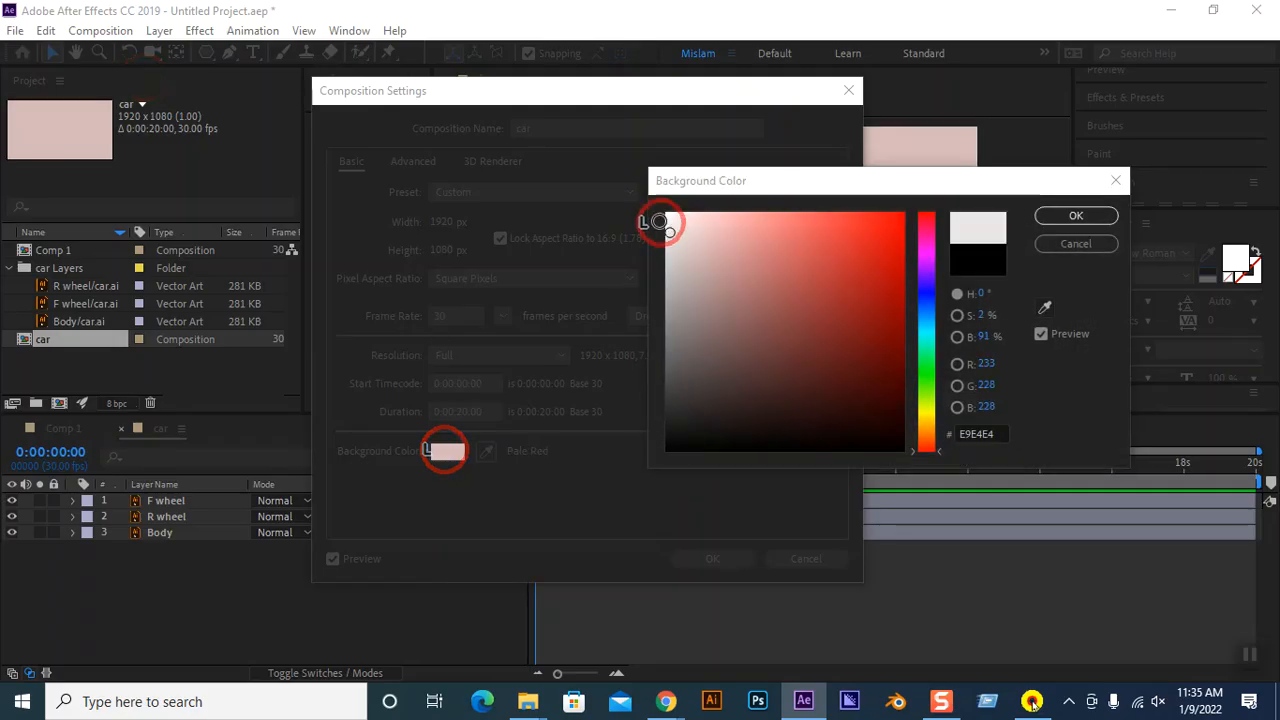
left_click(1070, 215)
left_click(722, 559)
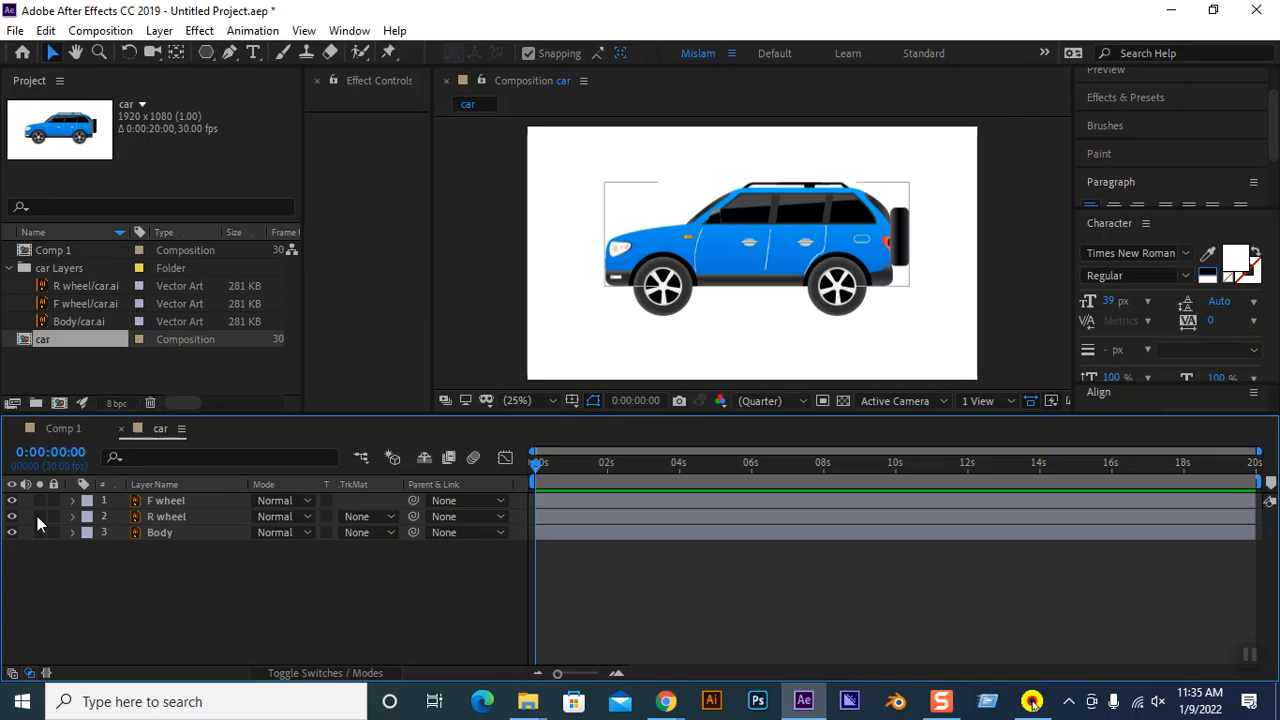
Close Comp 1 and select the car's body, front wheel and rear wheel in turn to identify their separate layers.
left_click(14, 431)
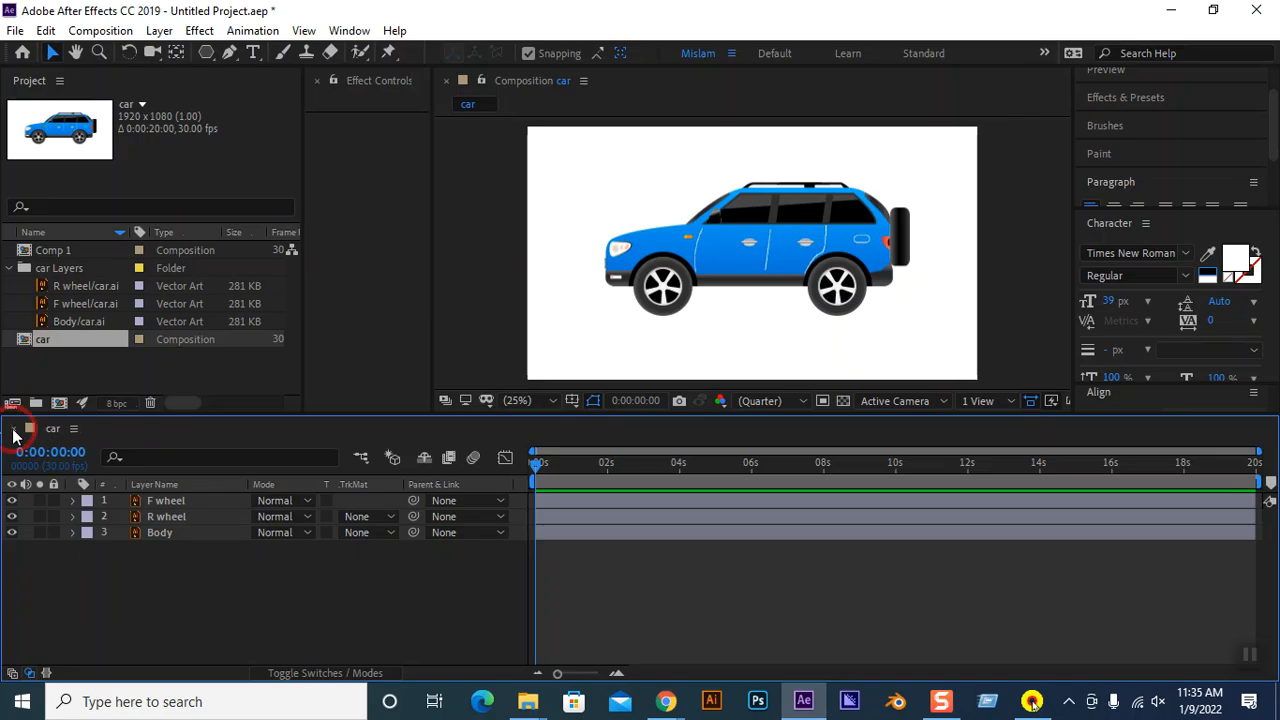
left_click(911, 229)
left_click(796, 246)
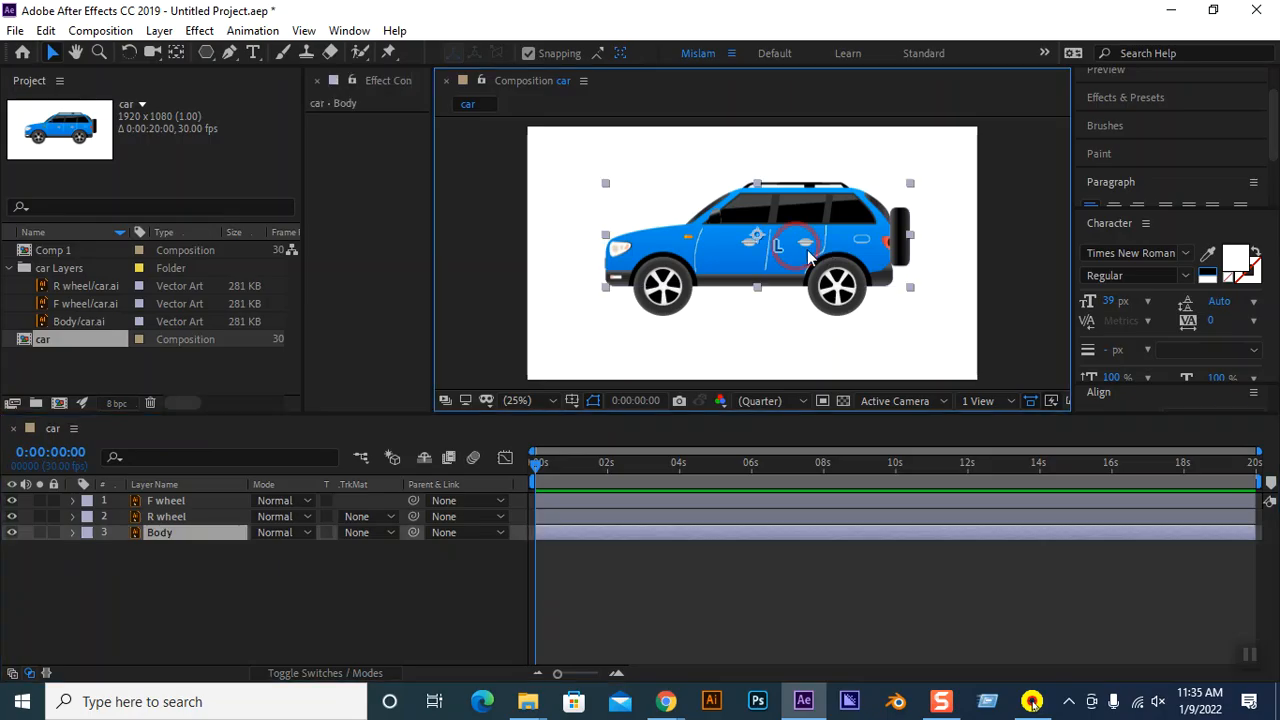
left_click(662, 312)
left_click(842, 312)
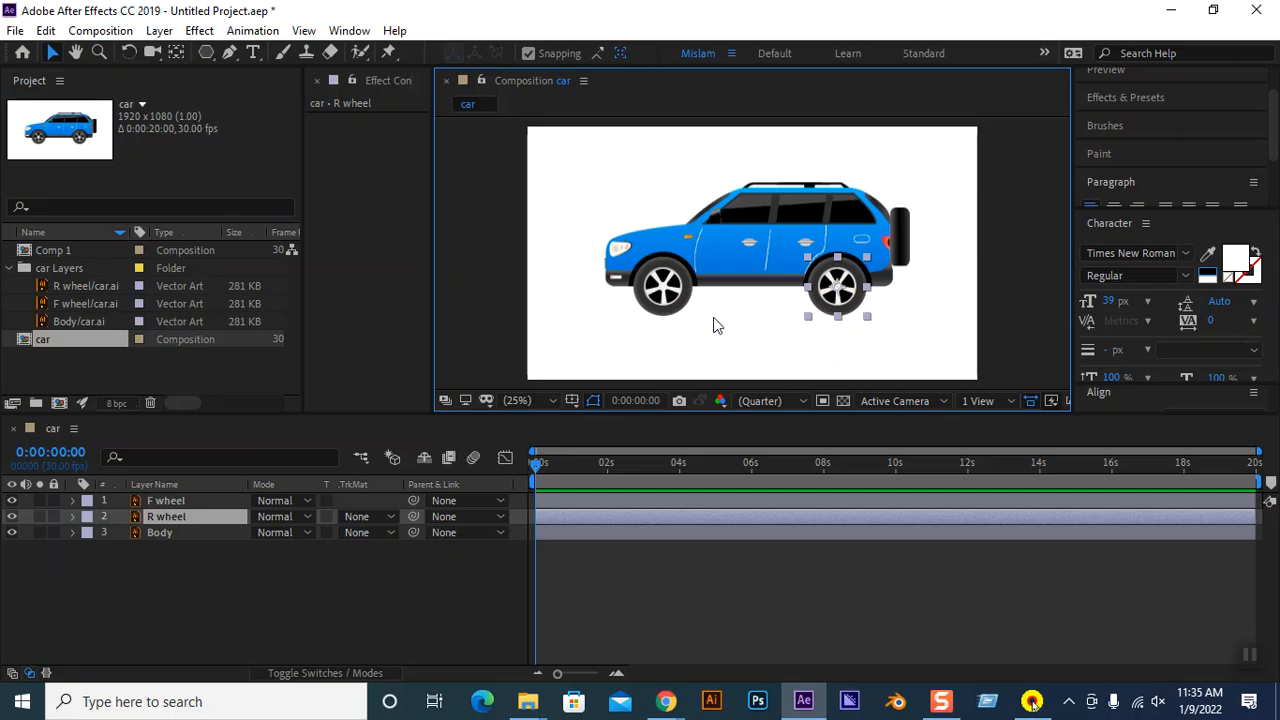
Try scaling the F wheel, R wheel and Body layers together to 29%, and undo the scaling.
left_click(473, 574)
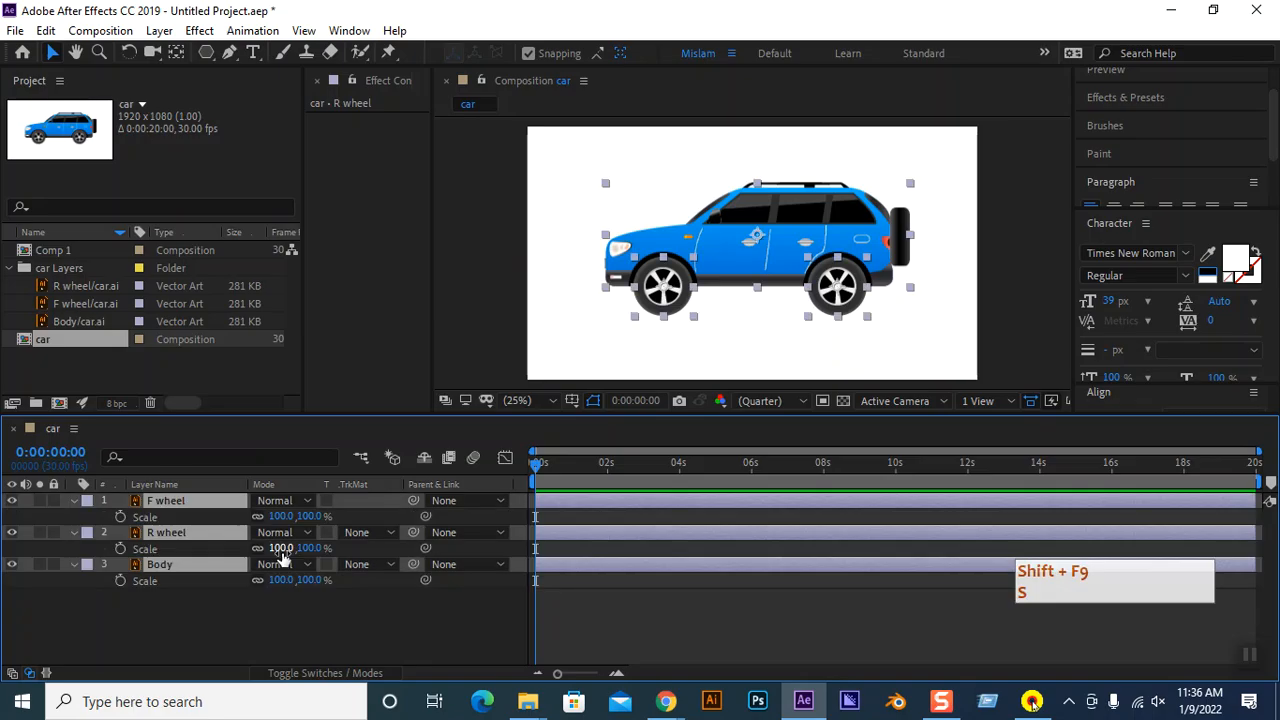
left_click(282, 550)
left_click_drag(265, 552, 200, 553)
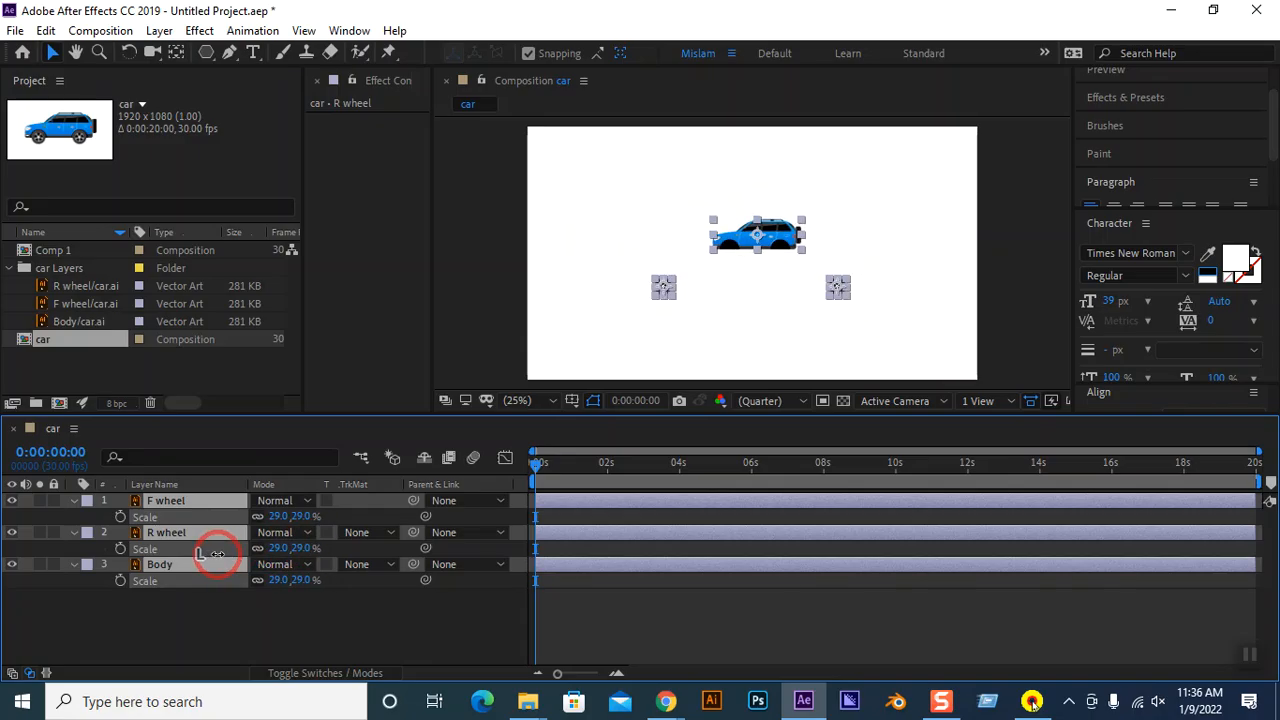
key("ctrl+z")
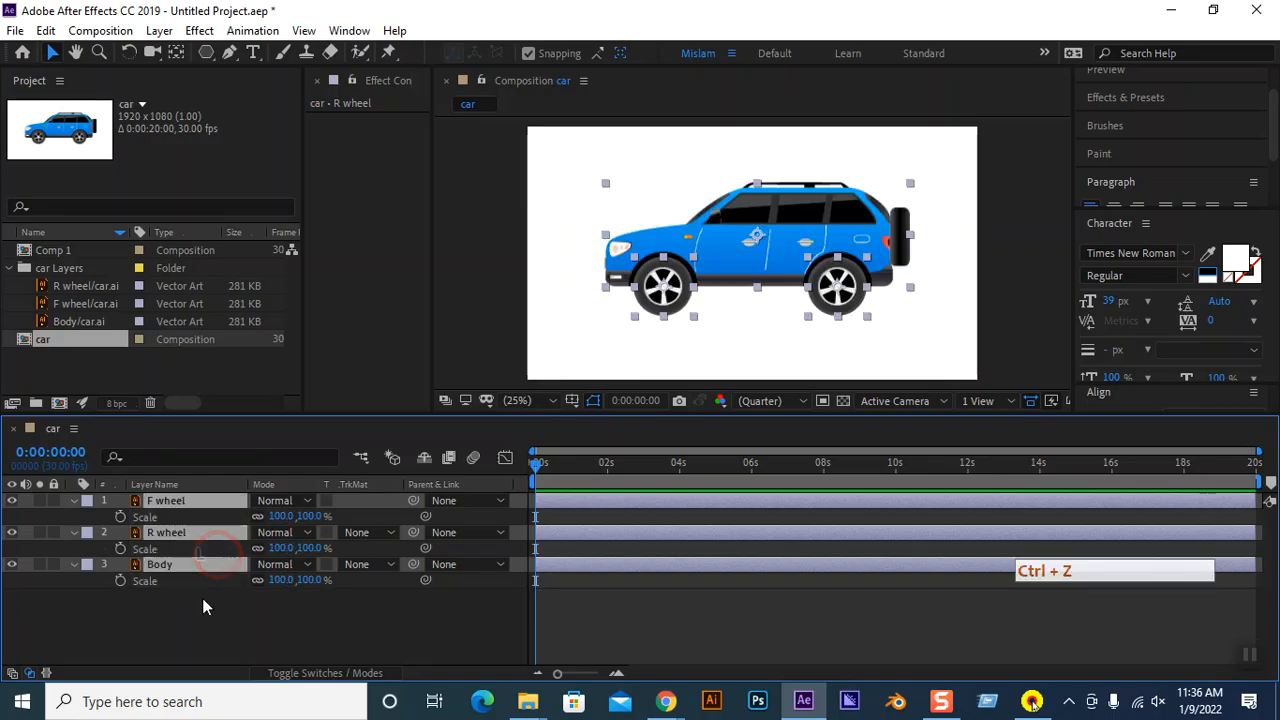
left_click(250, 624)
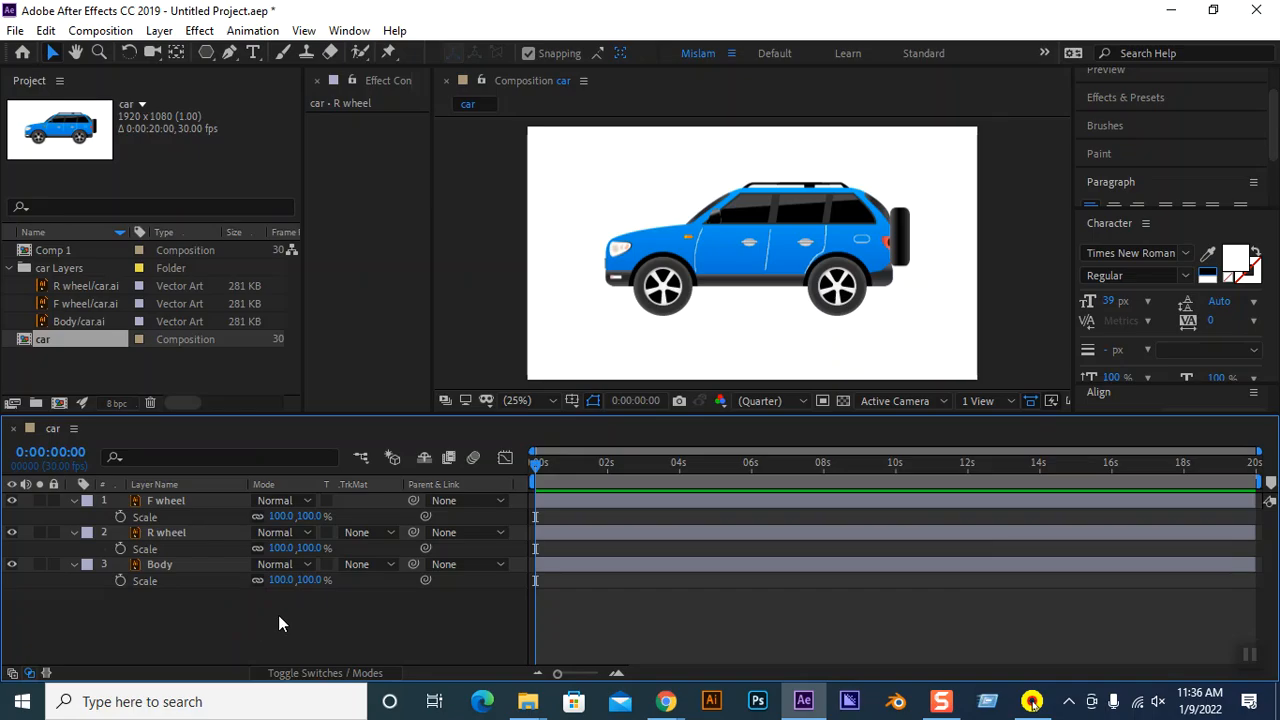
Add a null object to the car composition and parent the R wheel, Body and F wheel layers to it.
right_click(332, 614)
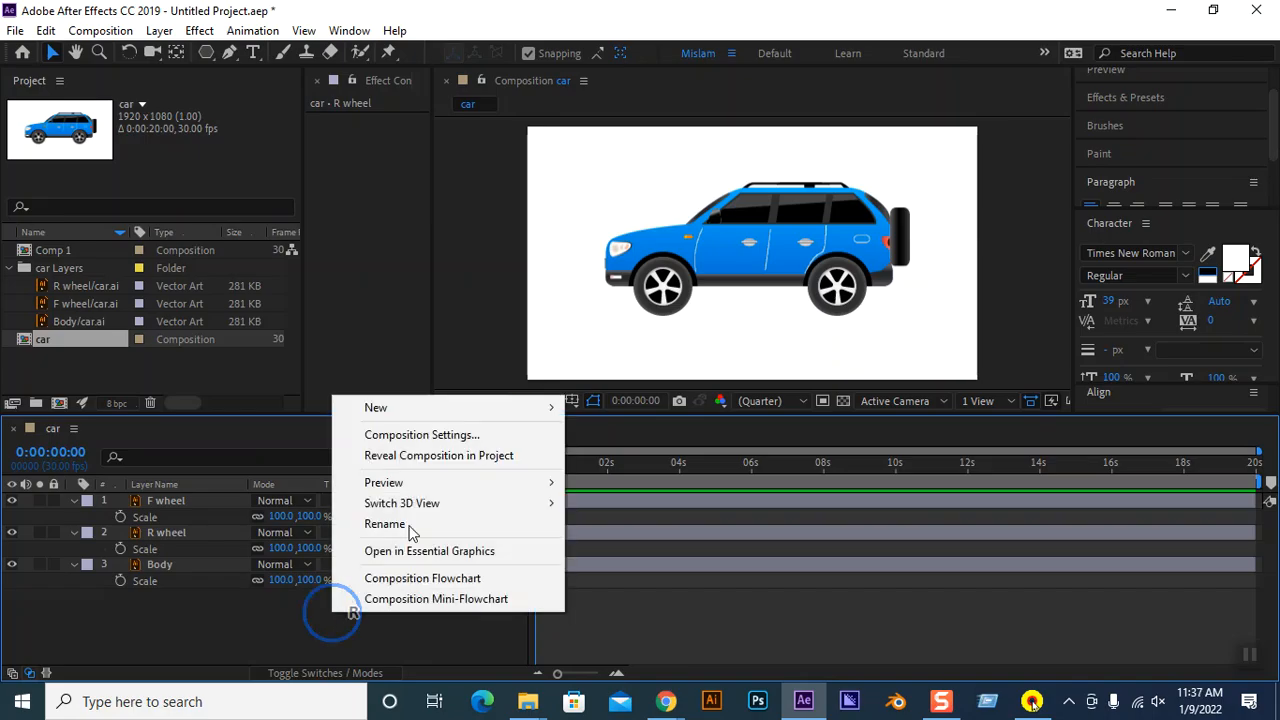
left_click(414, 408)
left_click(637, 520)
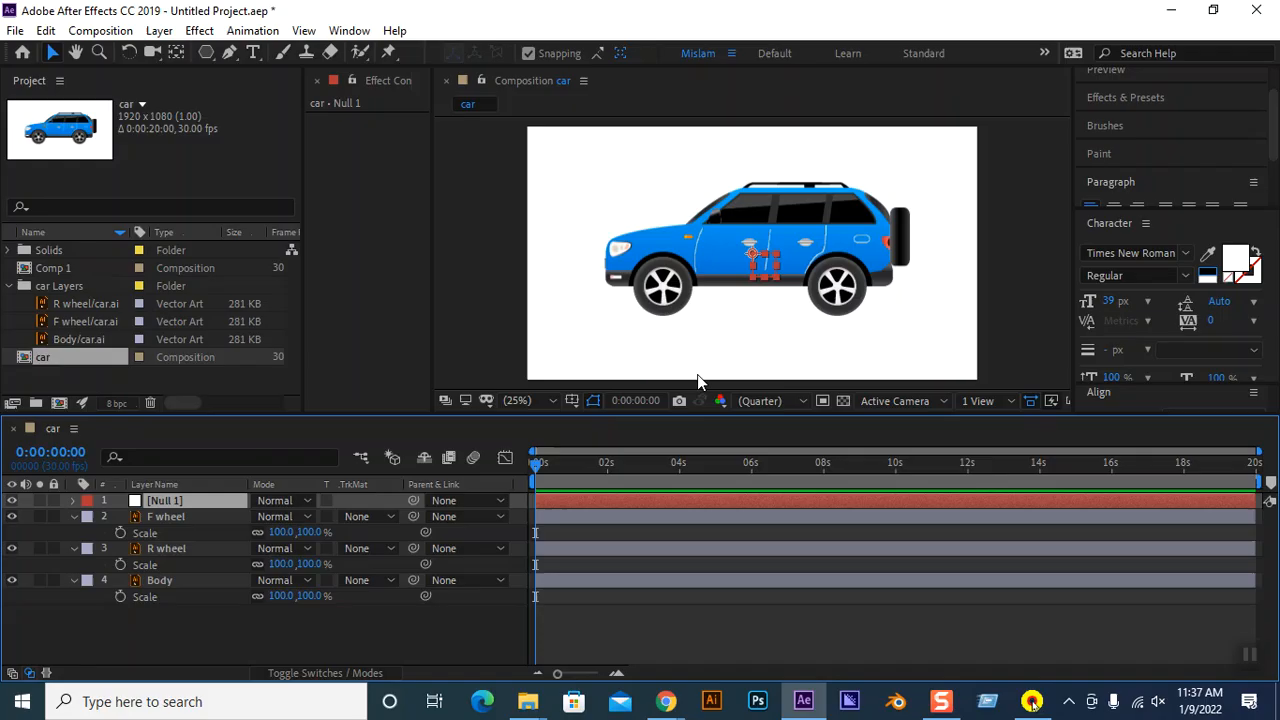
left_click(198, 500)
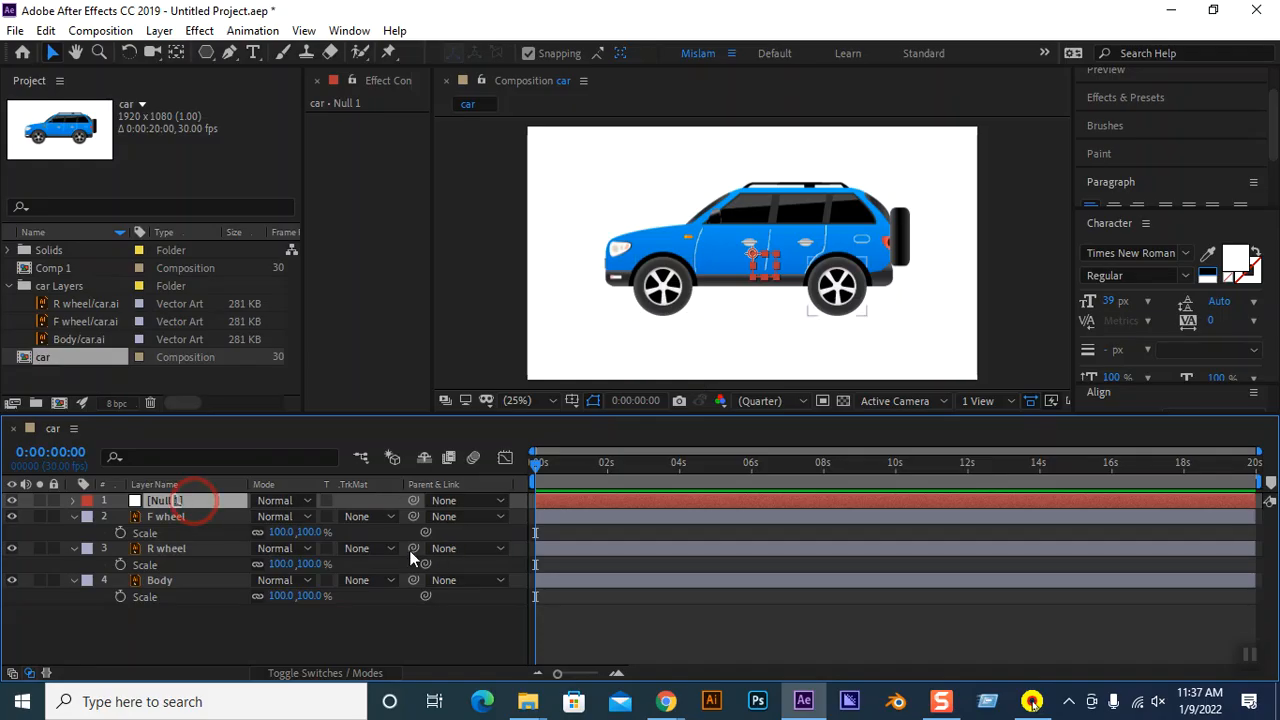
left_click_drag(413, 548, 178, 507)
left_click_drag(413, 580, 185, 503)
left_click_drag(413, 516, 220, 505)
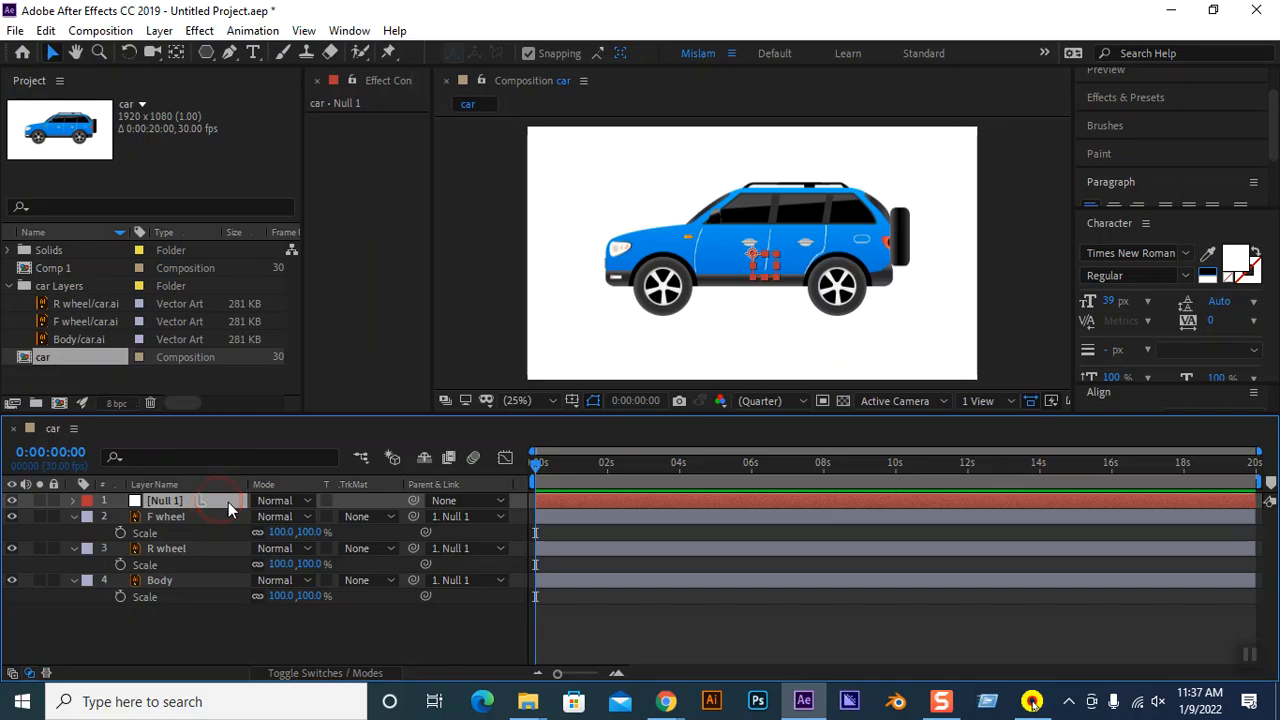
Scale the null object to 65%, and try moving the Body layer on its own before undoing that move.
key("s")
left_click_drag(284, 521, 251, 526)
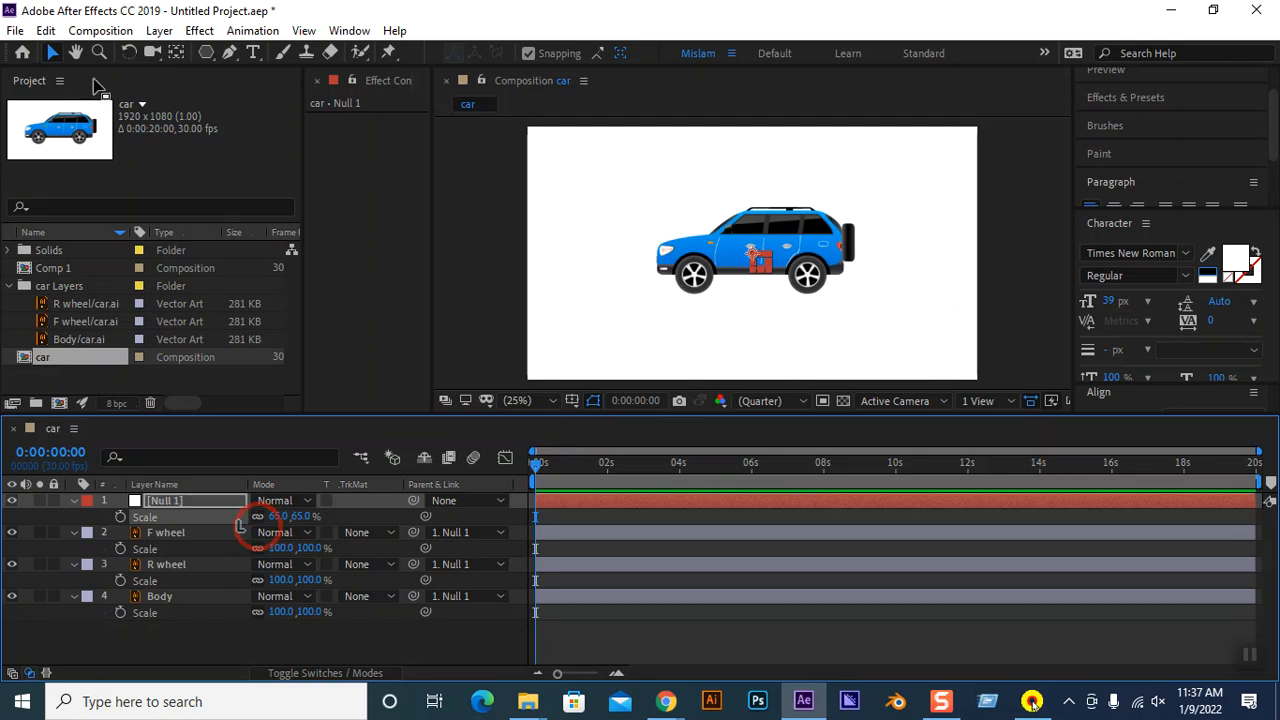
left_click_drag(818, 254, 890, 284)
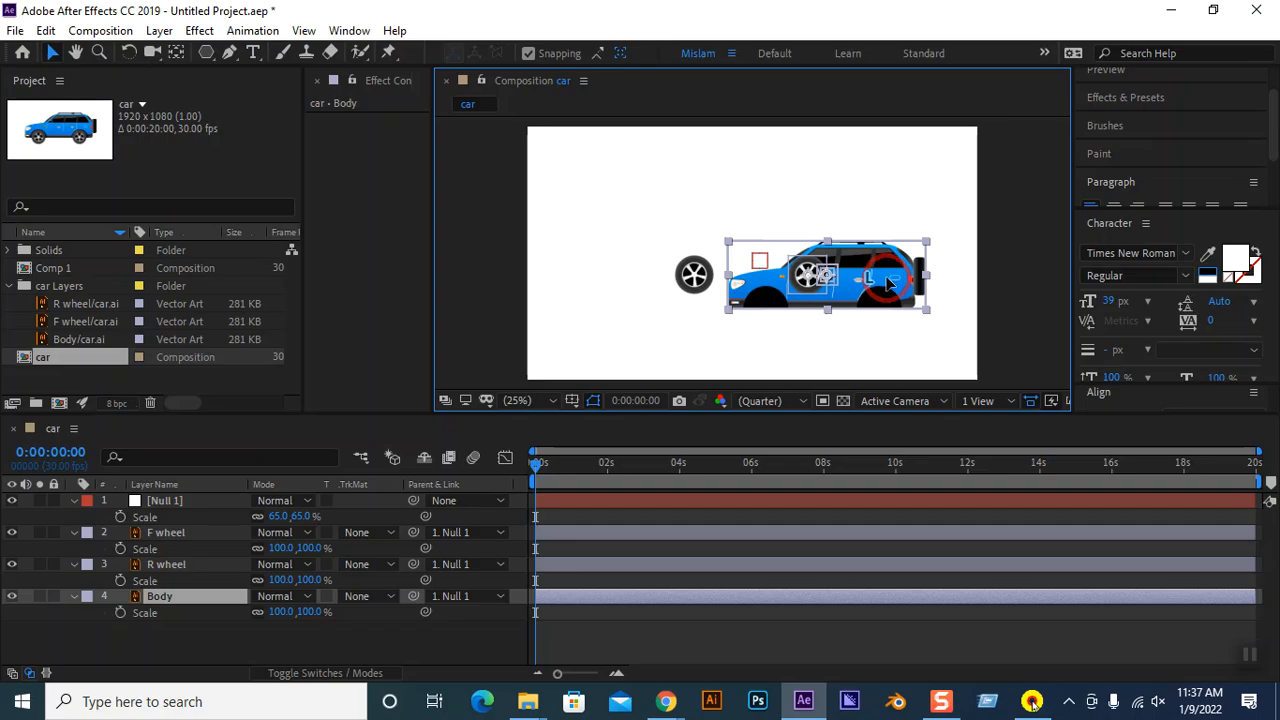
key("ctrl+z")
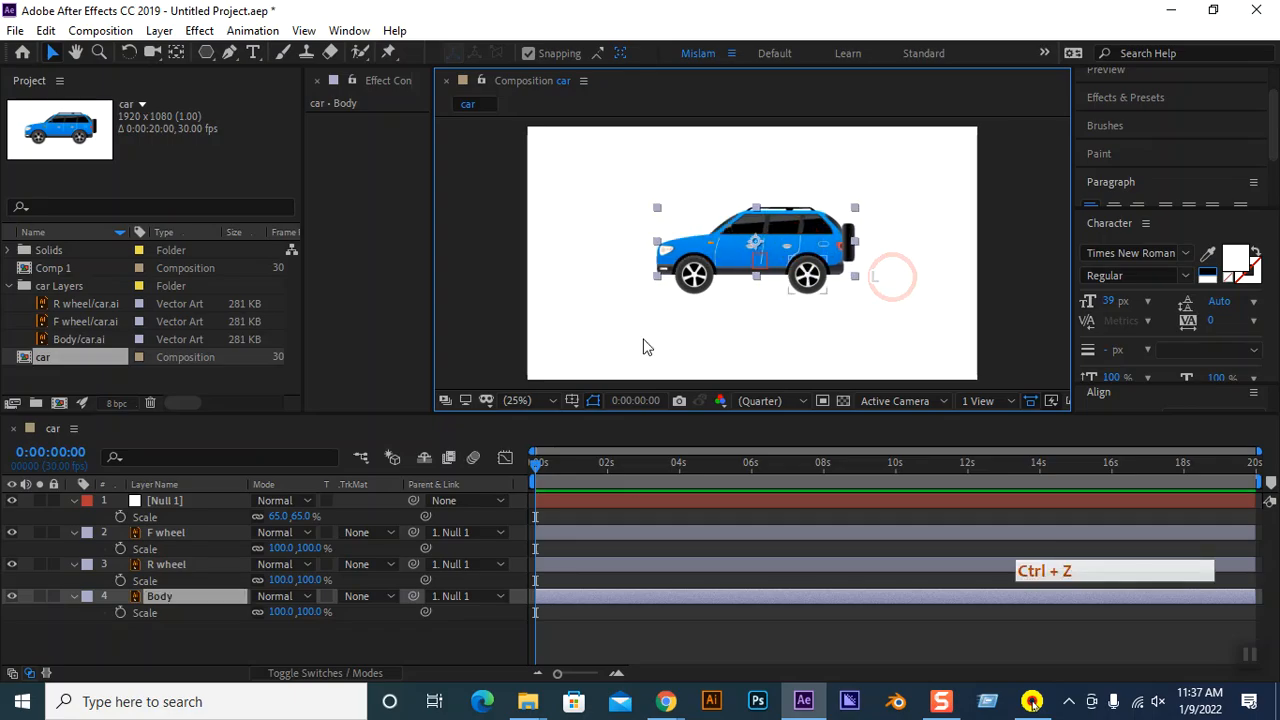
Move the whole car by setting the null object's position to 1444, 708.
left_click(186, 499)
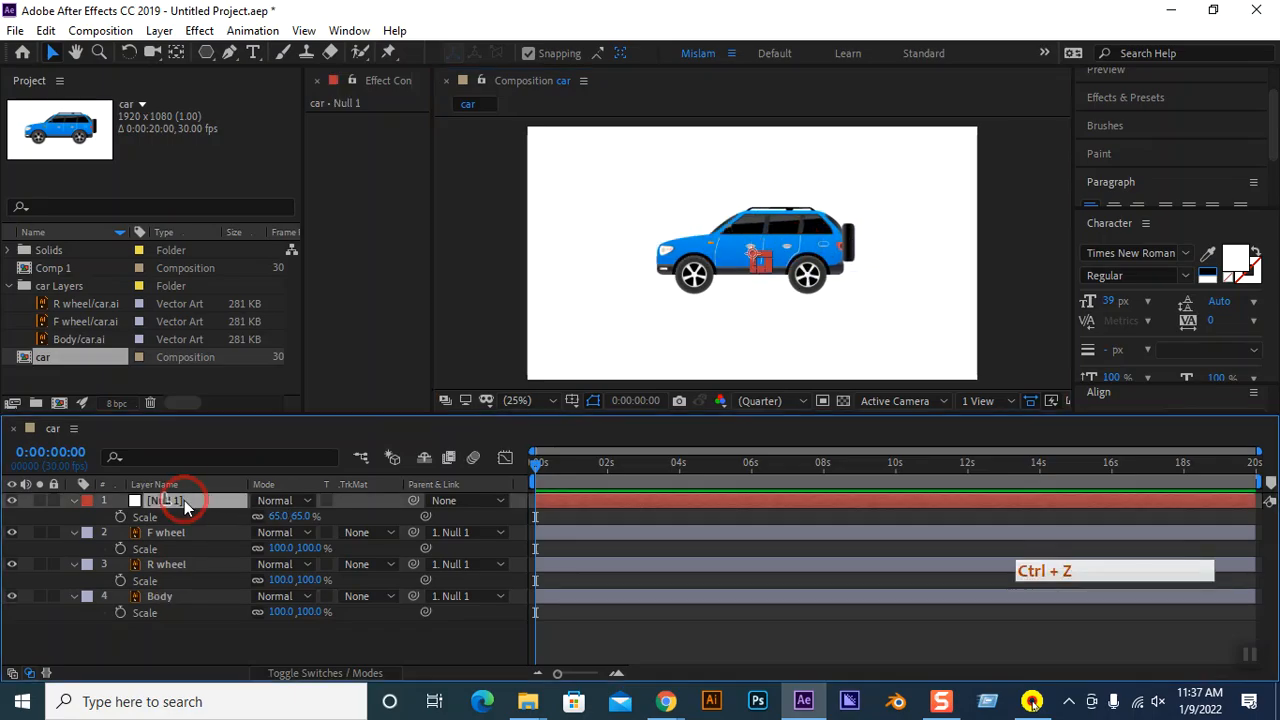
key("p")
left_click_drag(261, 515, 704, 516)
left_click_drag(298, 516, 456, 517)
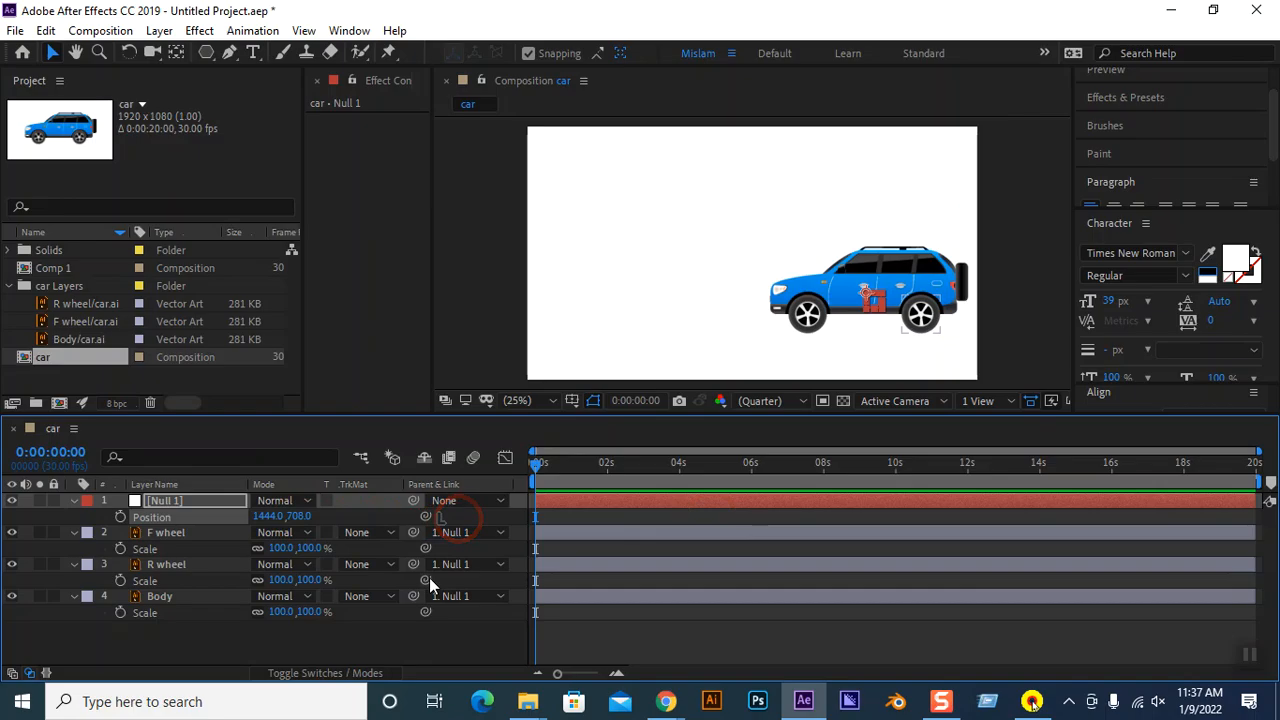
key("shift+F9")
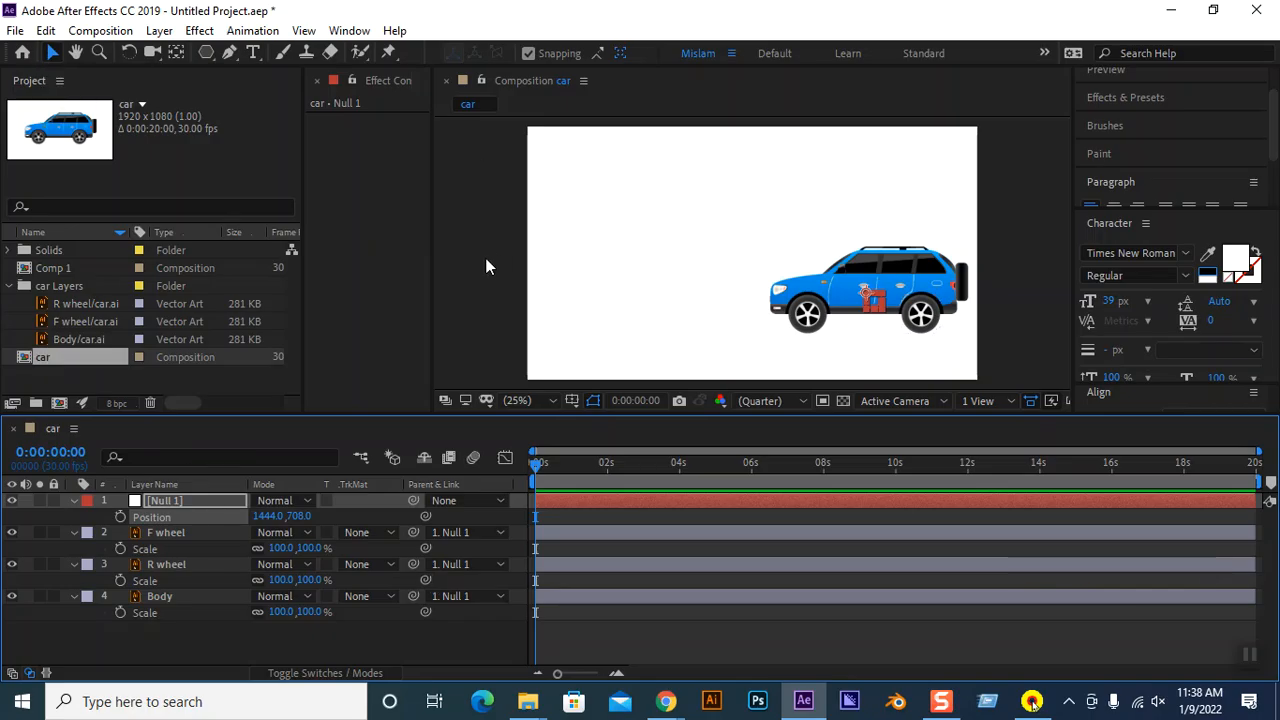
left_click(469, 312)
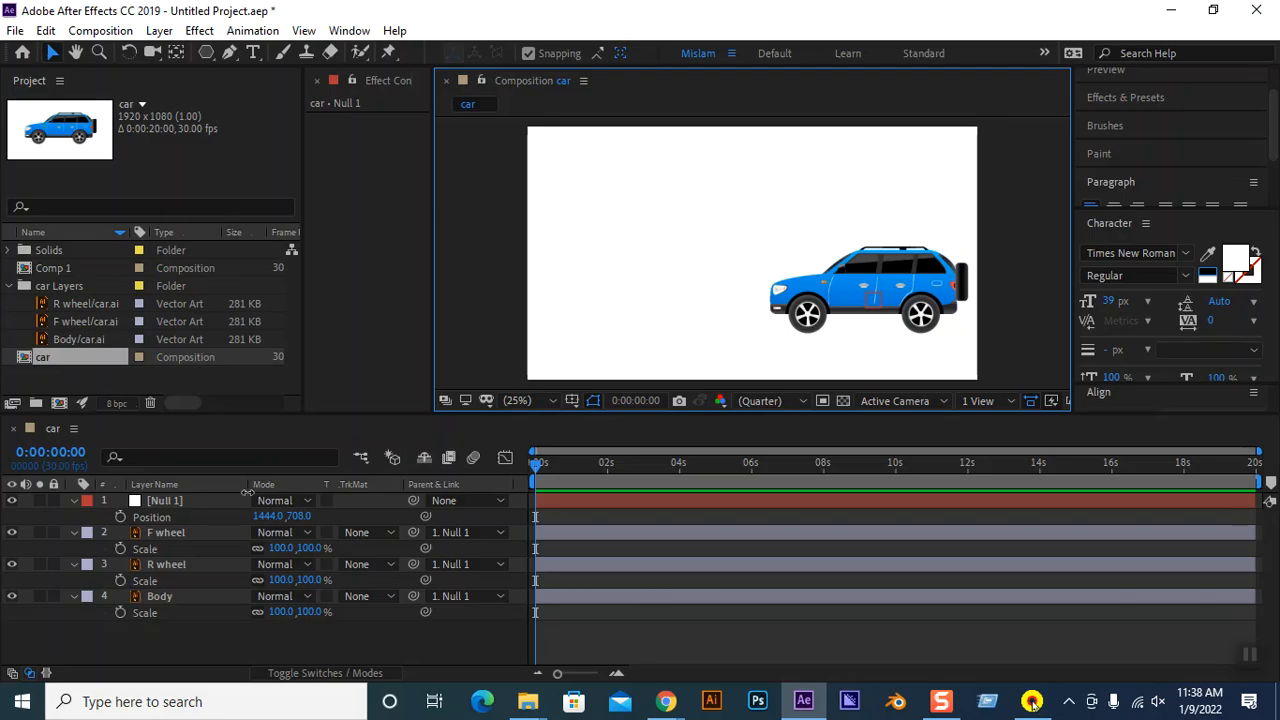
Identify the F wheel and R wheel layers by selecting them and toggling each one's visibility off and on.
left_click(173, 531)
left_click(176, 566)
left_click(165, 534)
left_click(166, 564)
left_click(12, 533)
left_click(12, 533)
left_click(12, 565)
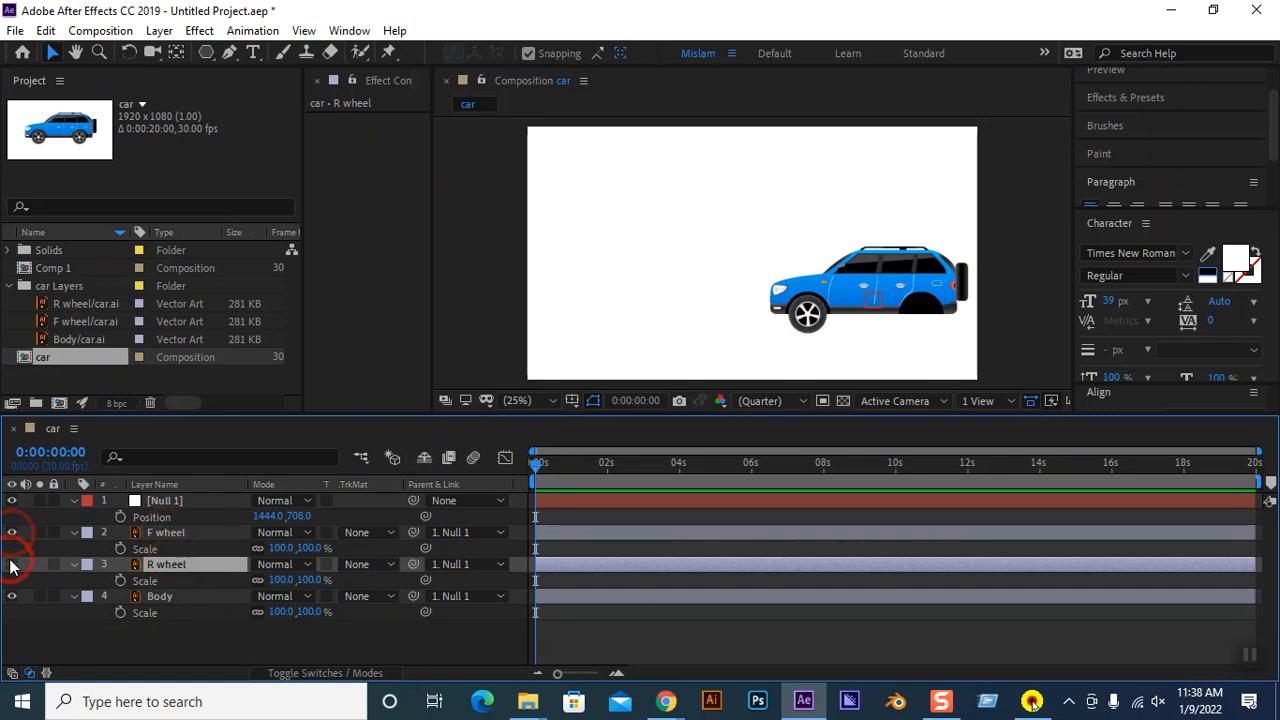
left_click(12, 565)
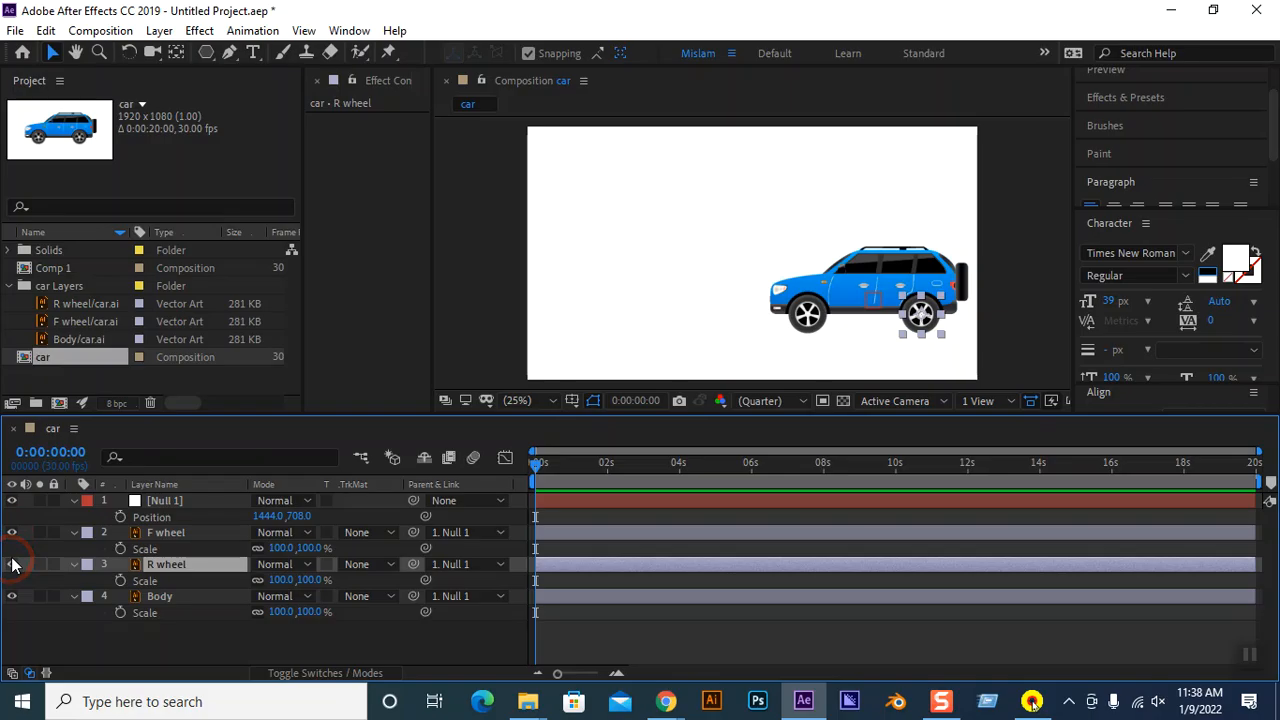
Add a rotation keyframe to the F wheel layer at 0 seconds.
left_click(168, 534)
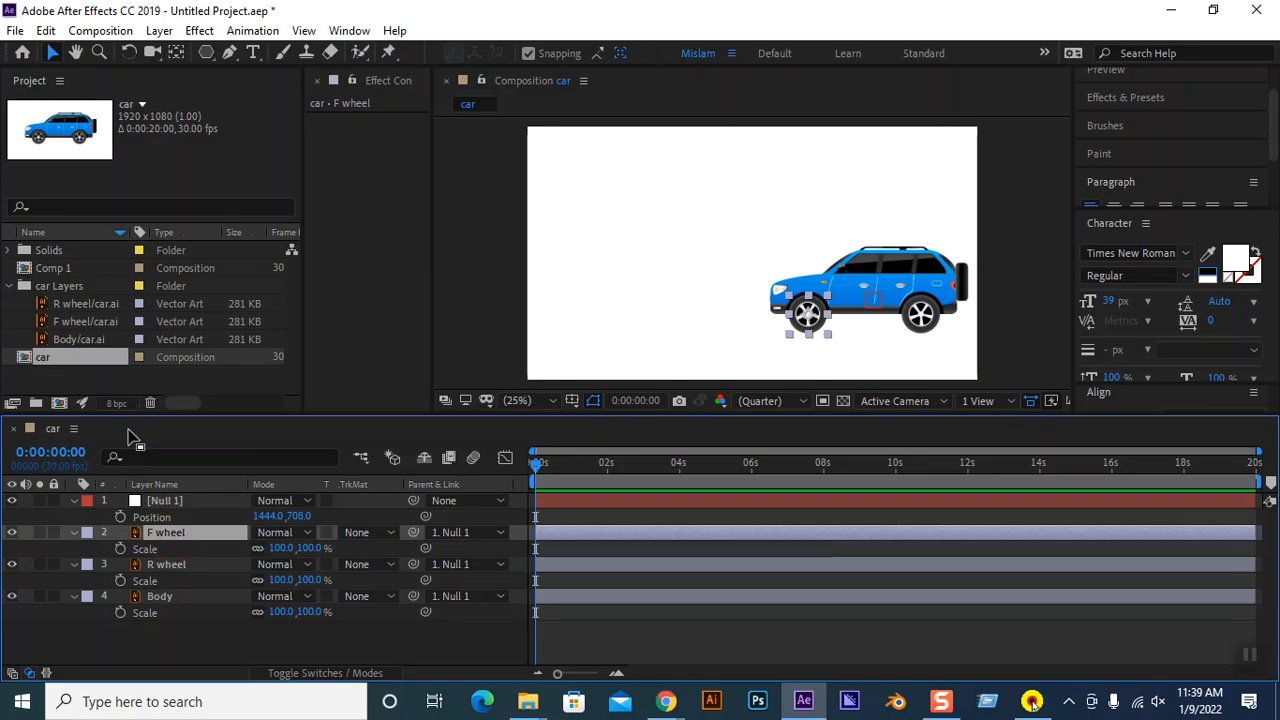
key("r")
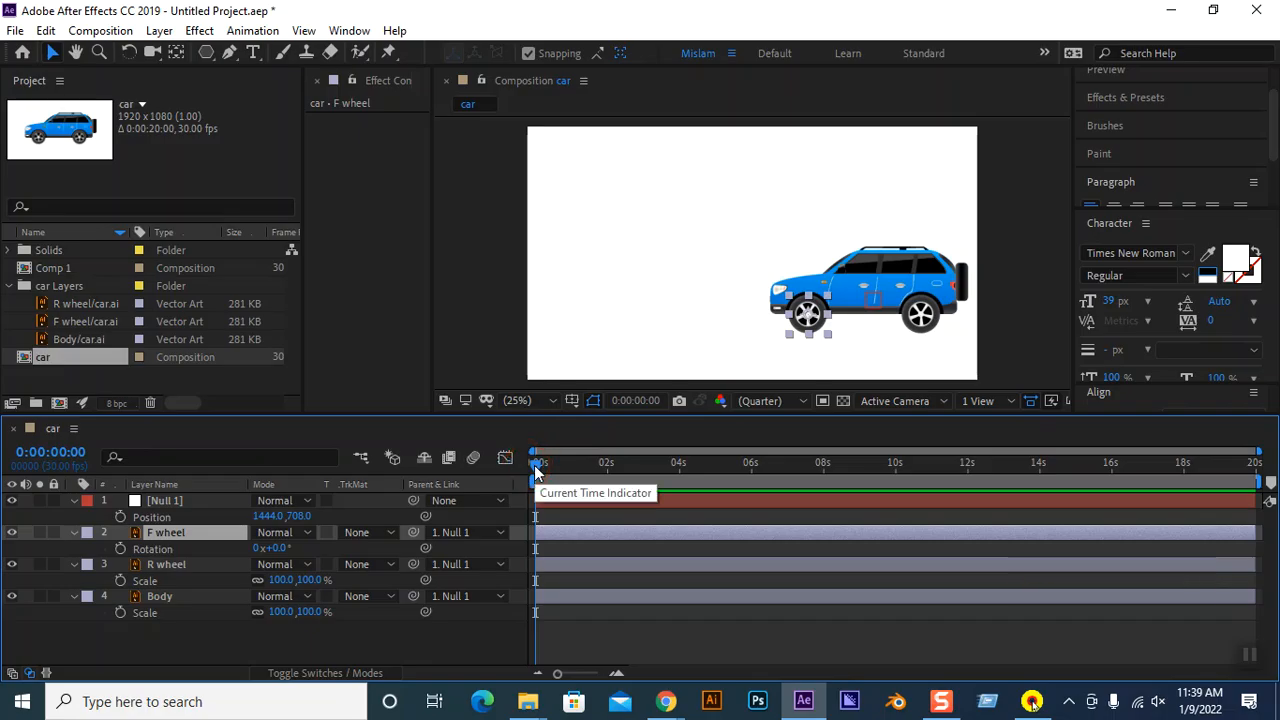
key("shift+alt+r")
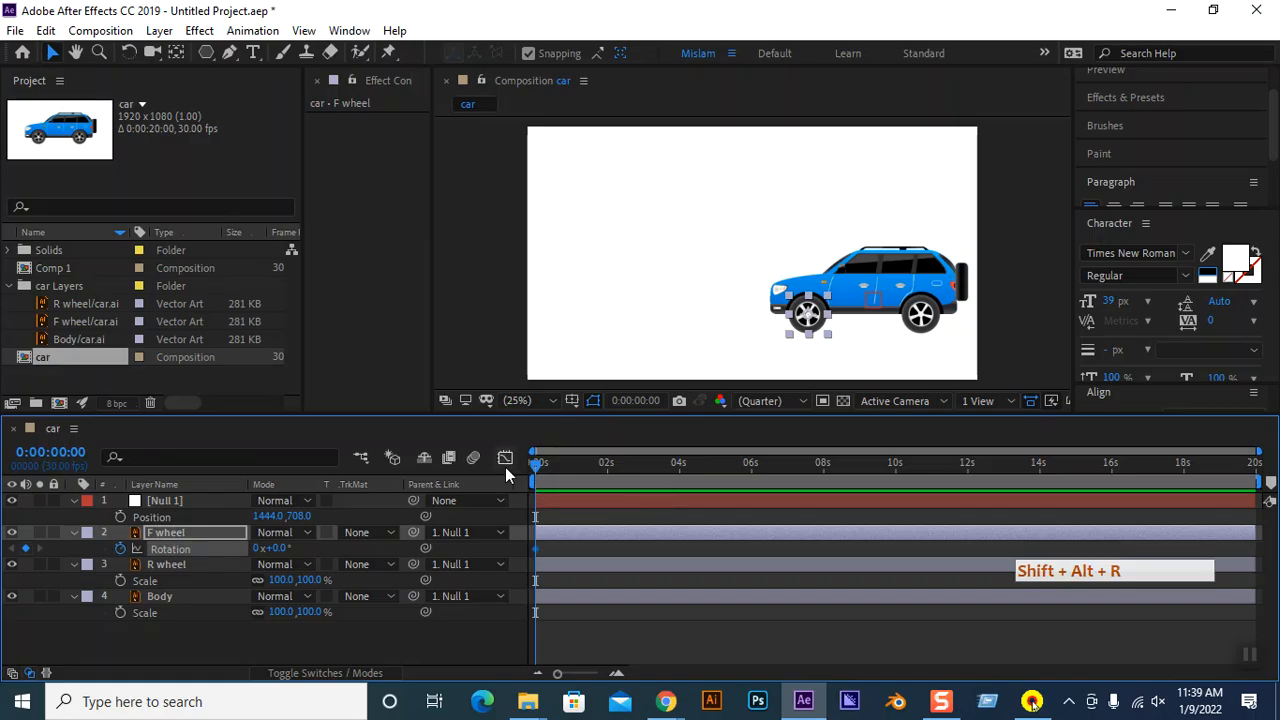
left_click(536, 465)
left_click_drag(536, 465, 532, 466)
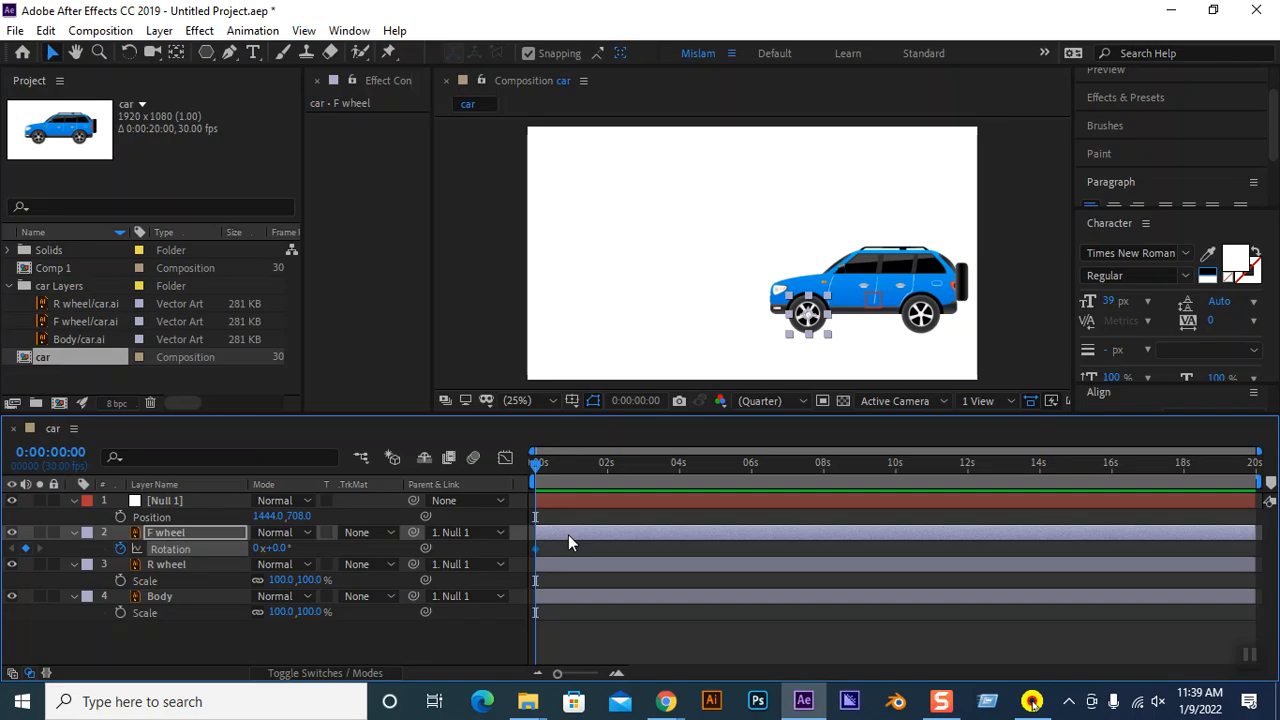
Set the F wheel's rotation to 1 full revolution at 2 seconds.
left_click(540, 467)
left_click_drag(540, 470, 609, 468)
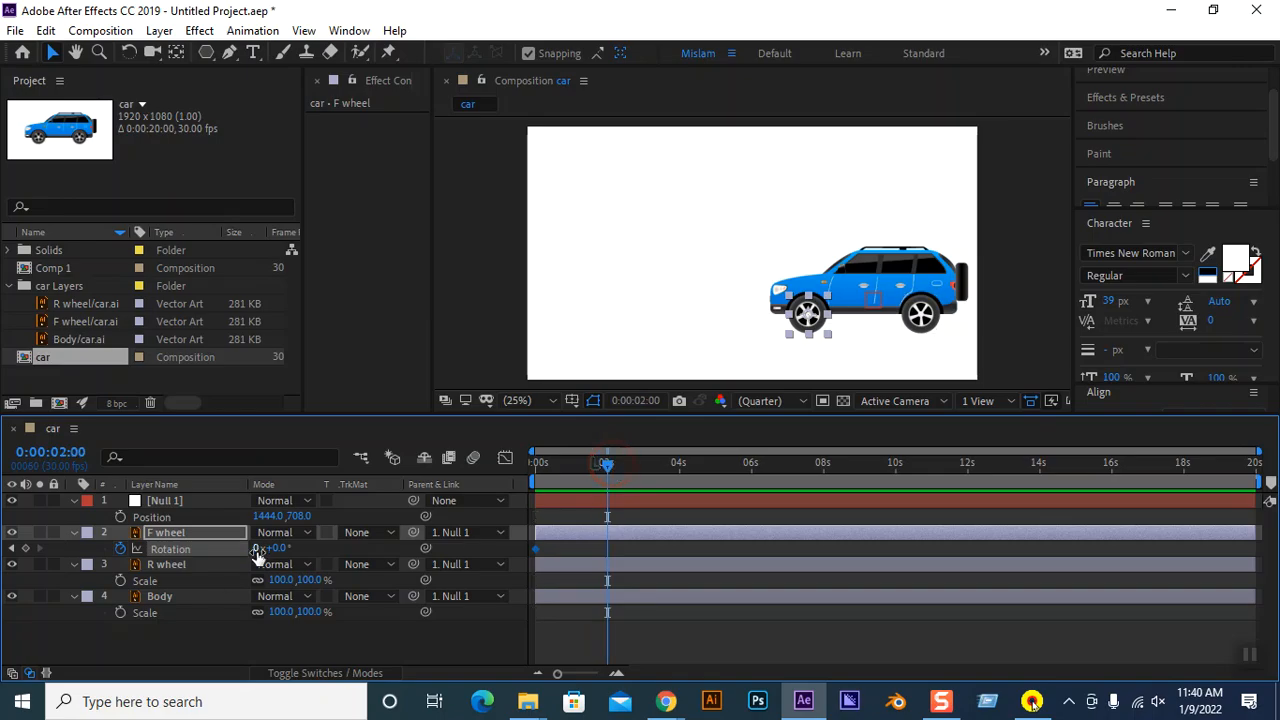
left_click(259, 549)
type("1")
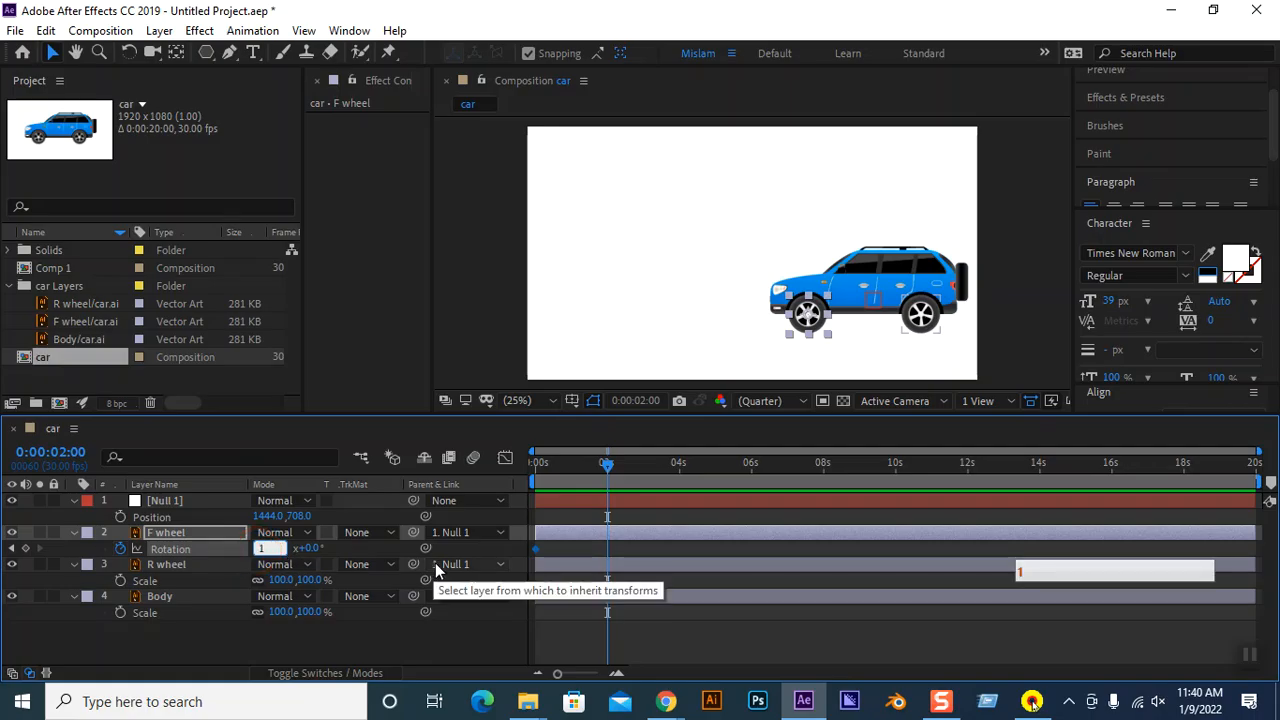
key("Return")
Preview the front wheel's rotation from the start of the composition.
left_click_drag(607, 467, 529, 461)
key("space")
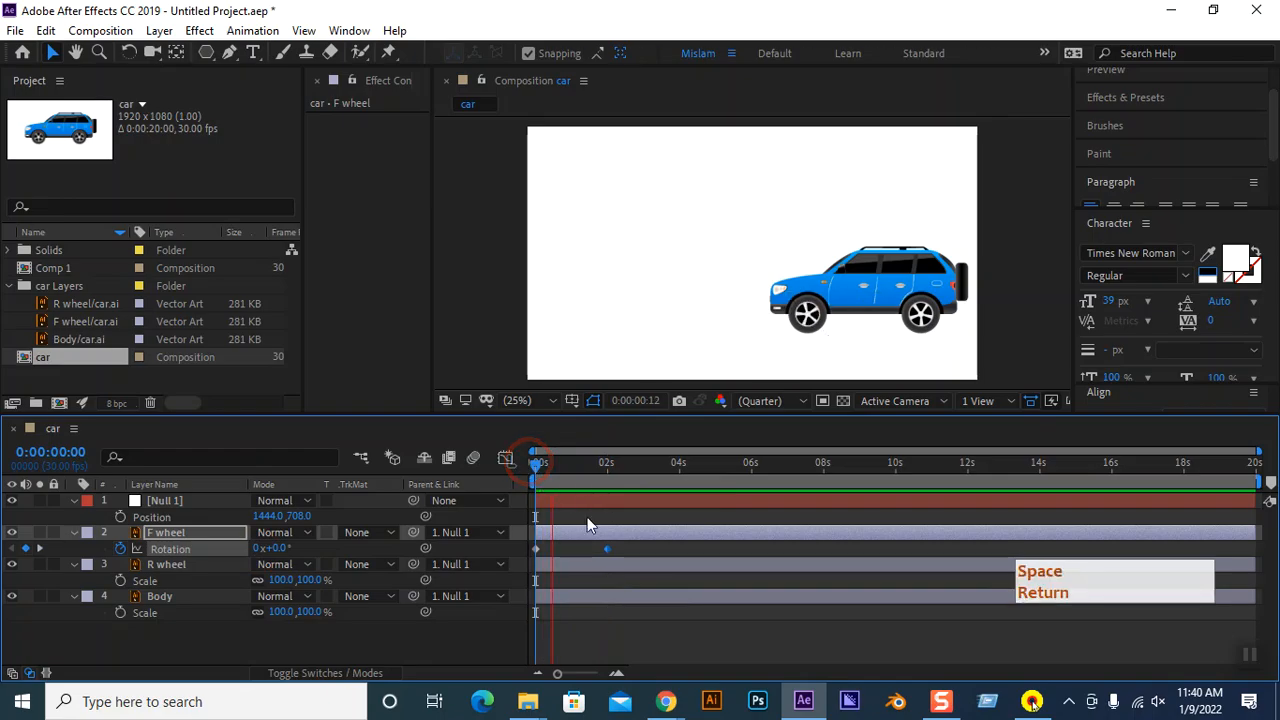
key("space")
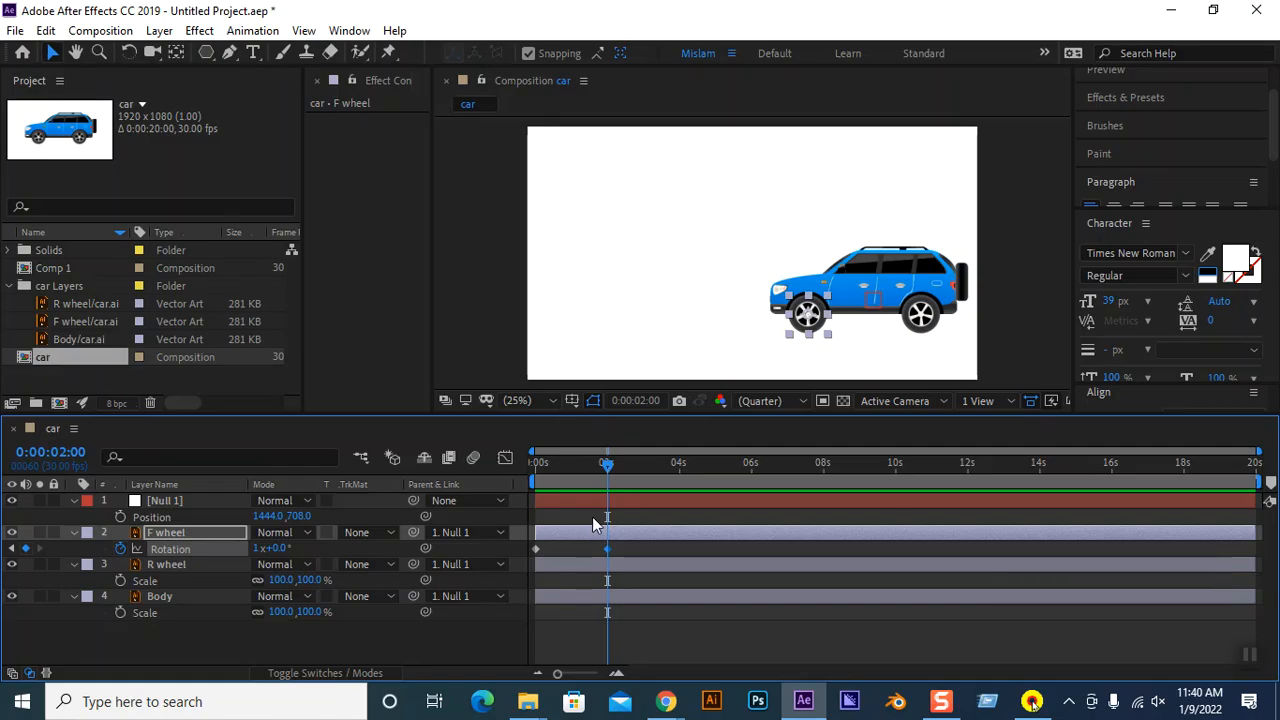
Reverse the F wheel's spin by setting its rotation at 2 seconds to -1 revolution.
left_click(609, 464)
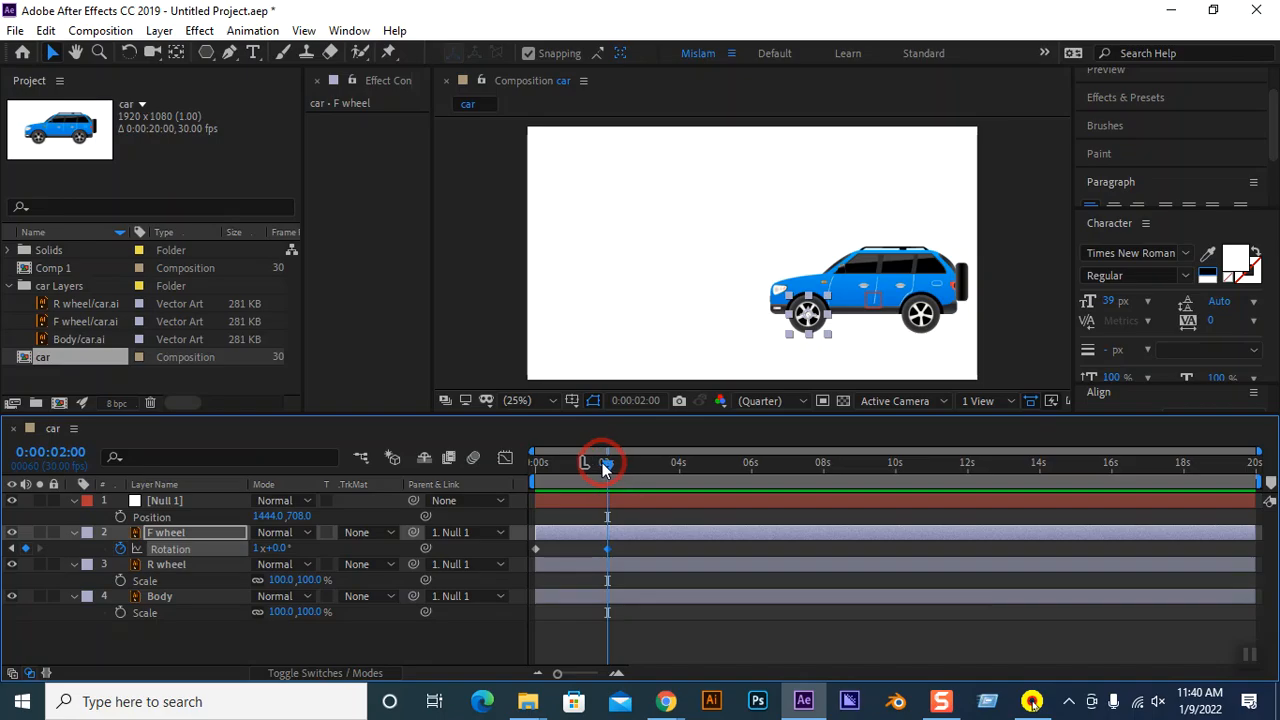
left_click(256, 548)
key("Left")
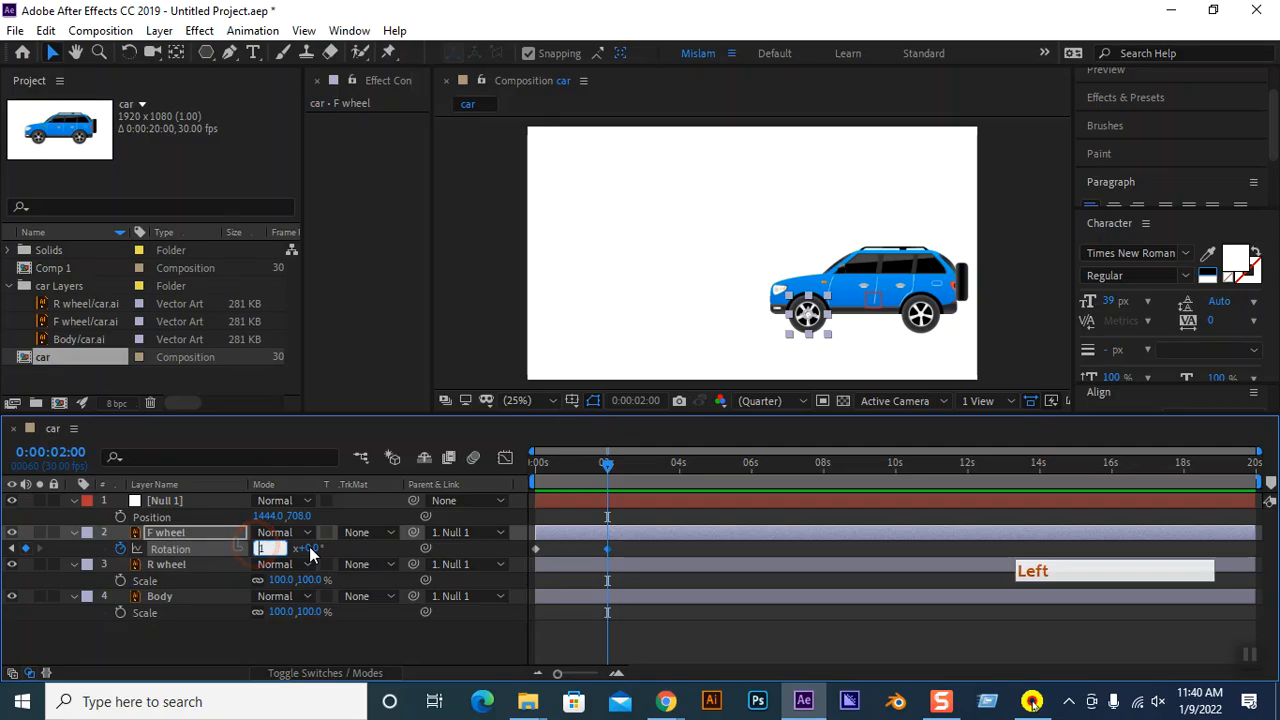
key("Return")
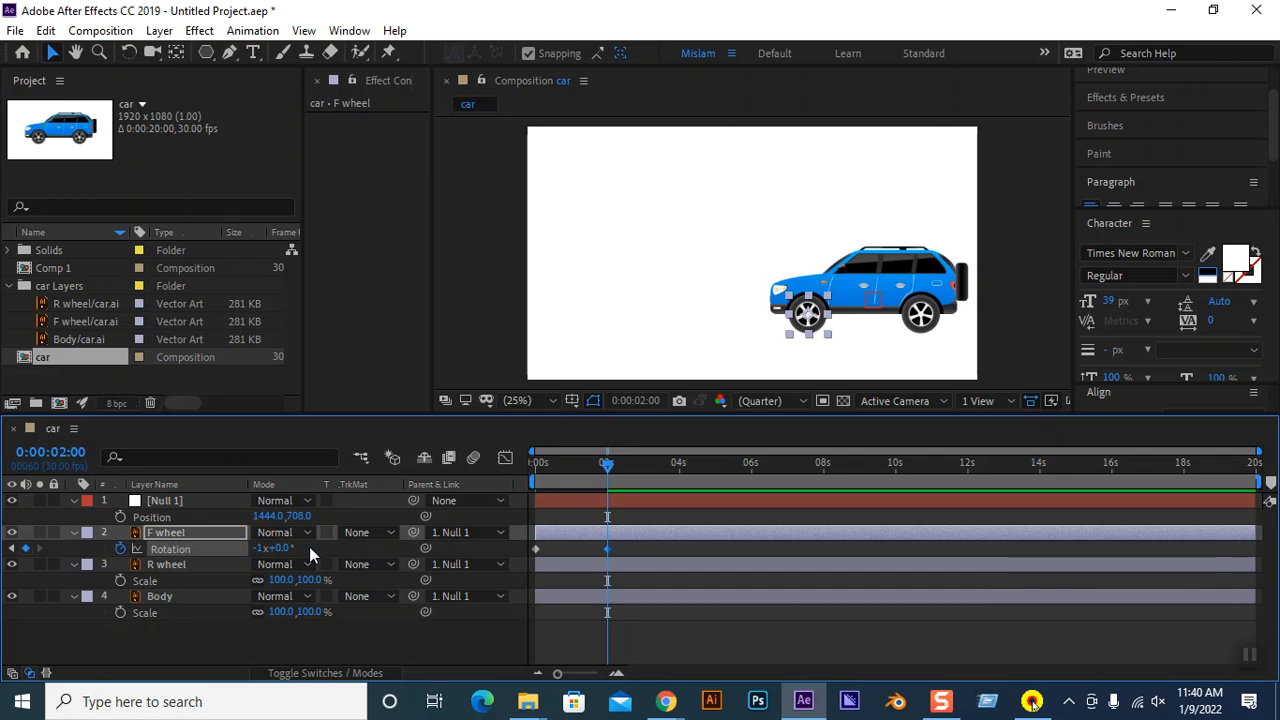
Undo the F wheel's change to -1 revolution and time-reverse its two rotation keyframes instead.
key("ctrl+z")
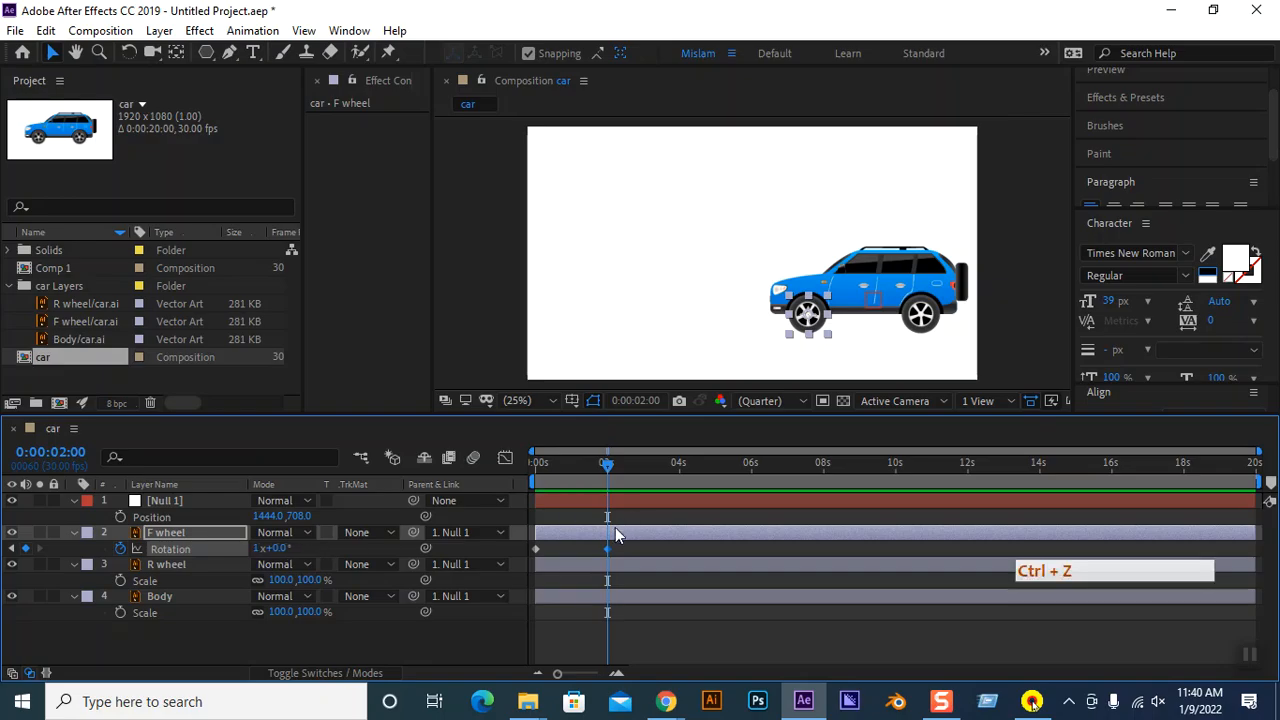
left_click_drag(616, 549, 533, 560)
right_click(534, 557)
mouse_move(600, 537)
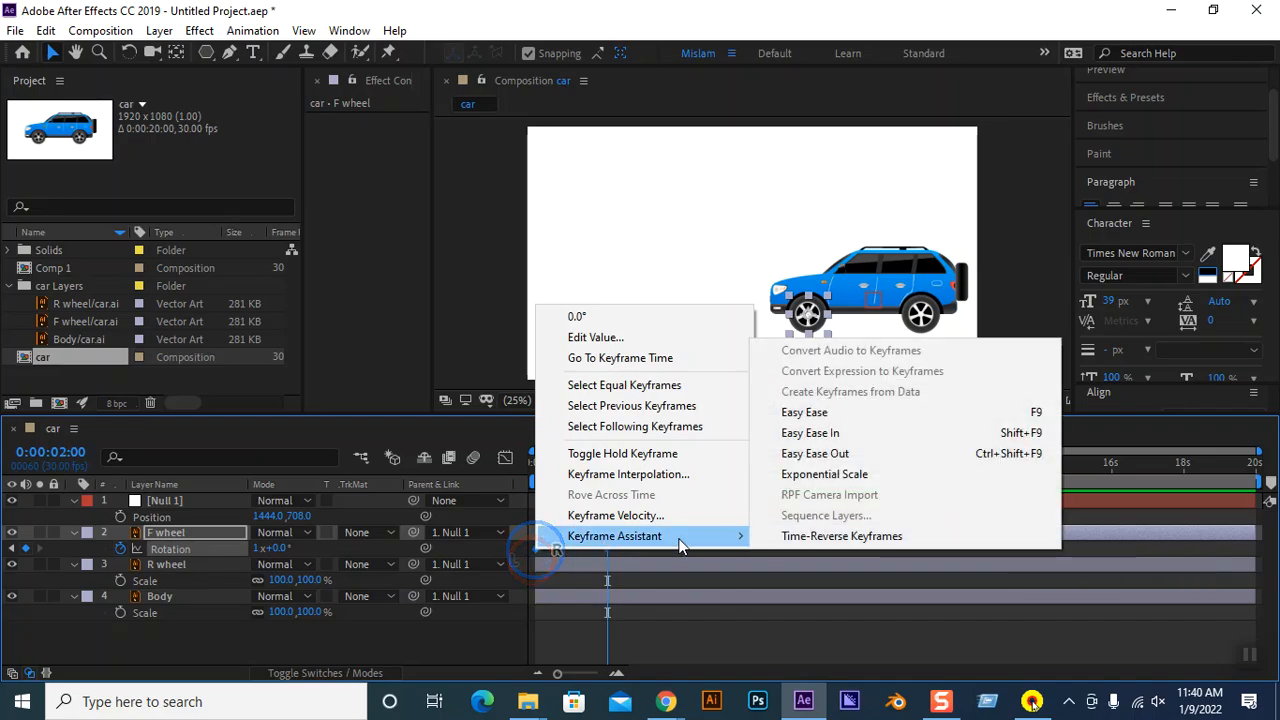
left_click(840, 537)
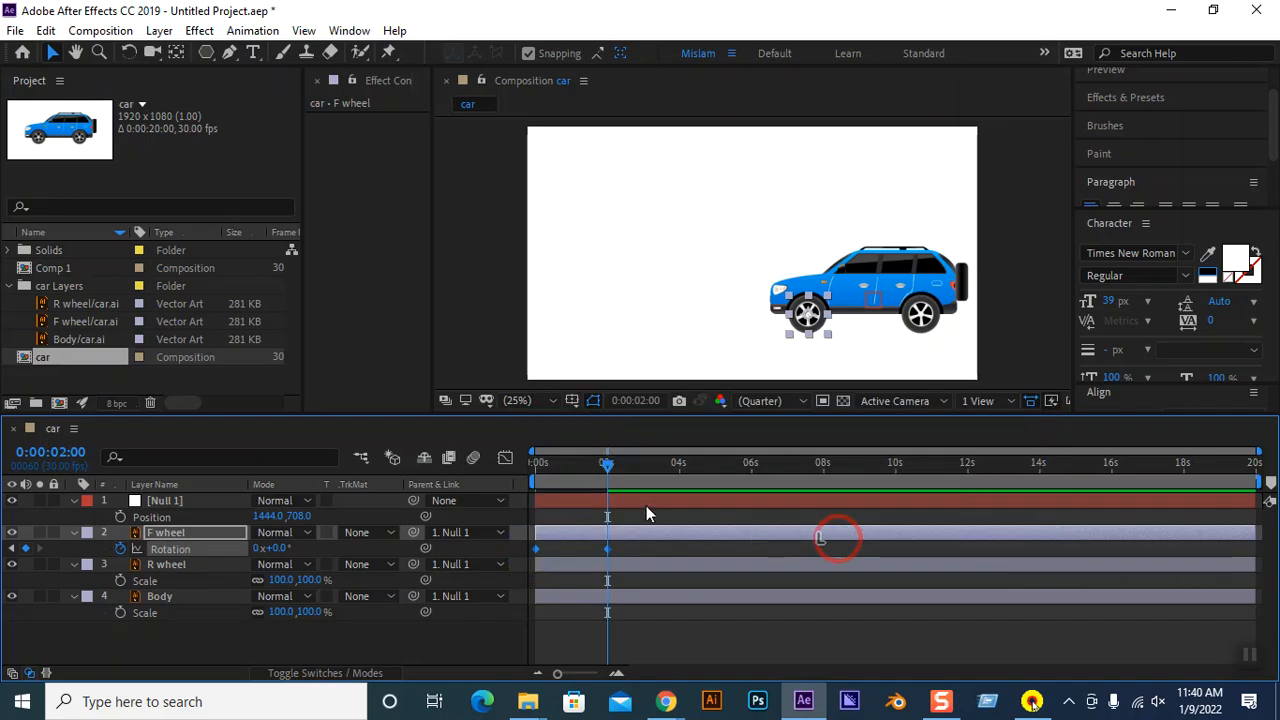
Preview the F wheel's reversed rotation from the start of the composition and return to 2 seconds.
left_click_drag(607, 474, 512, 472)
key("space")
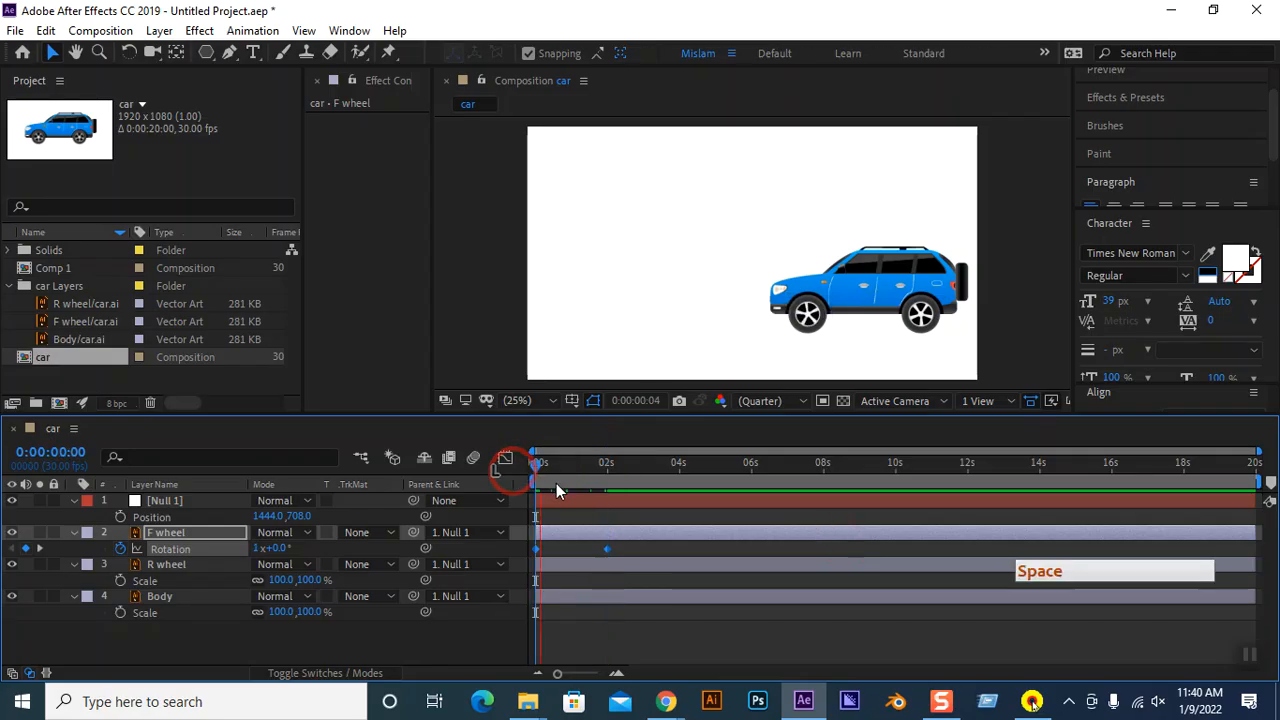
key("space")
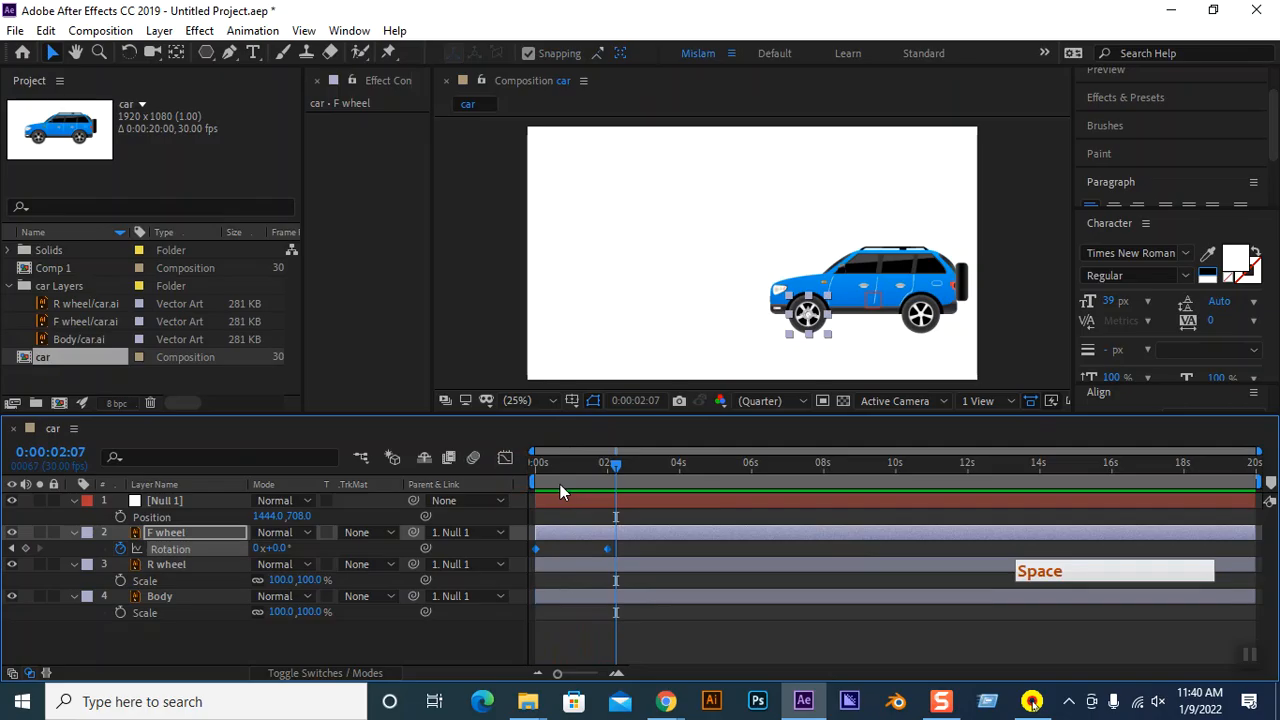
left_click(604, 465)
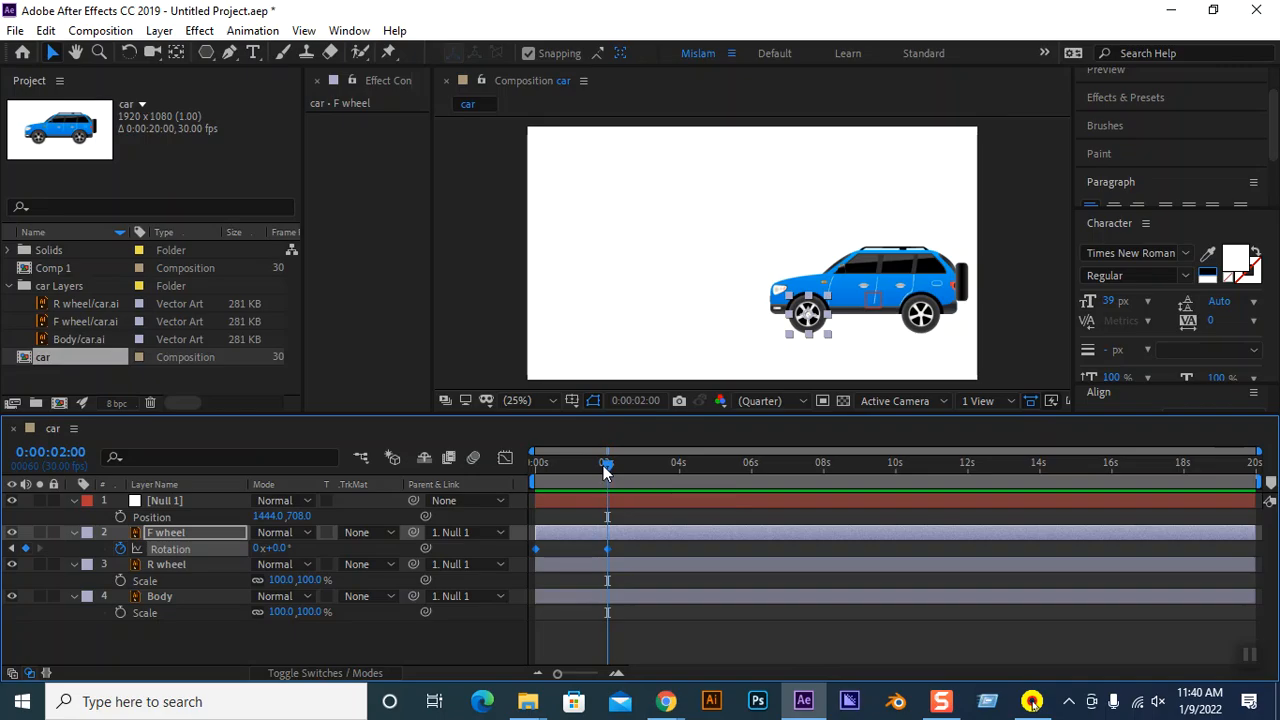
Parent the R wheel layer to the F wheel layer.
left_click(451, 640)
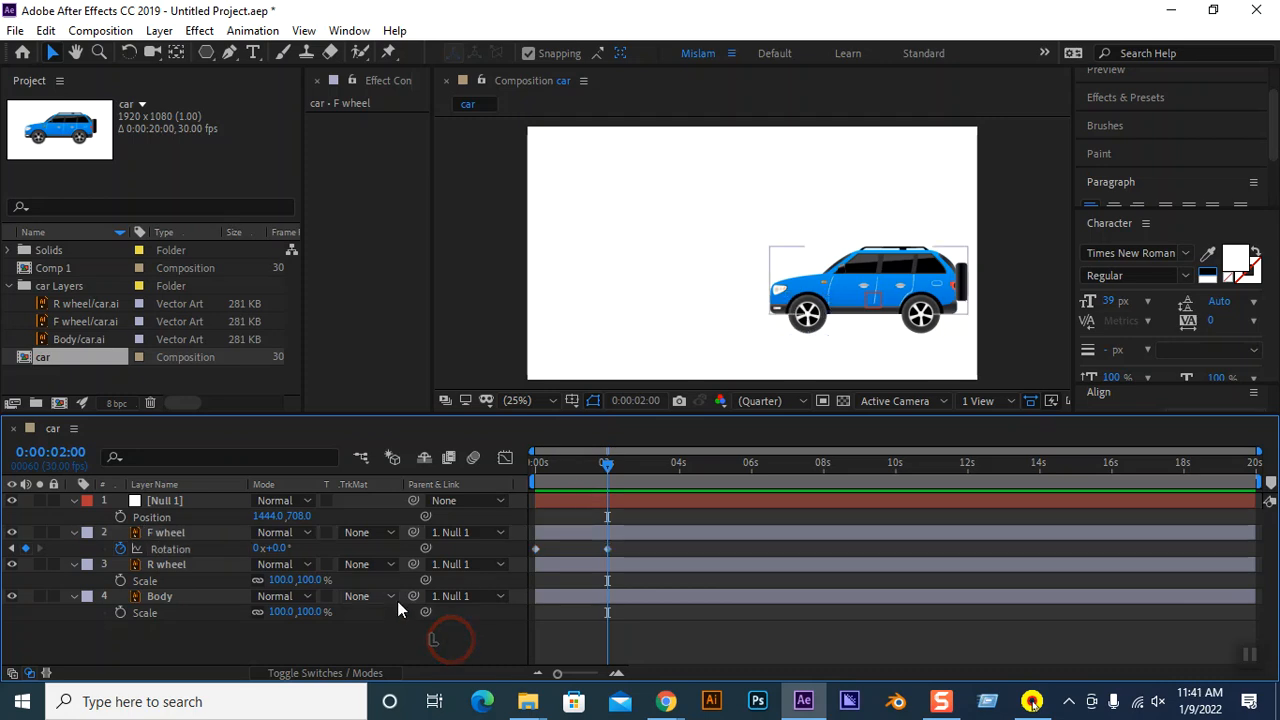
left_click(196, 565)
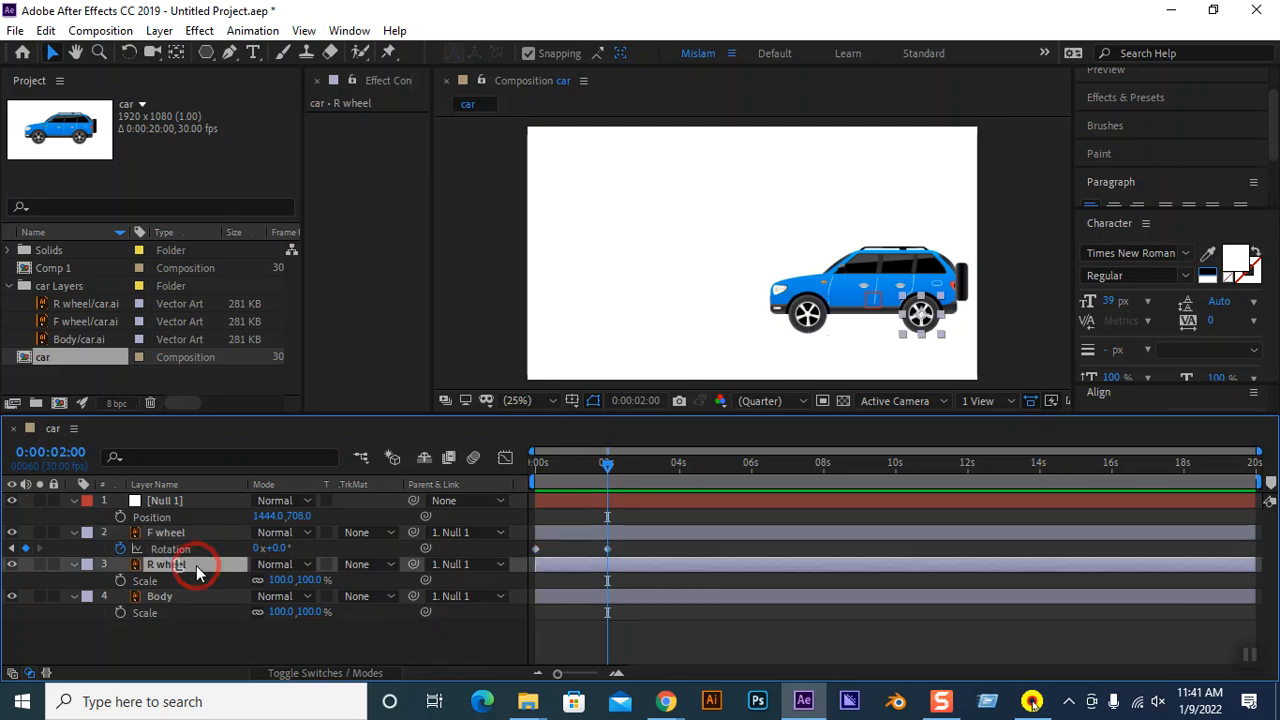
left_click(463, 566)
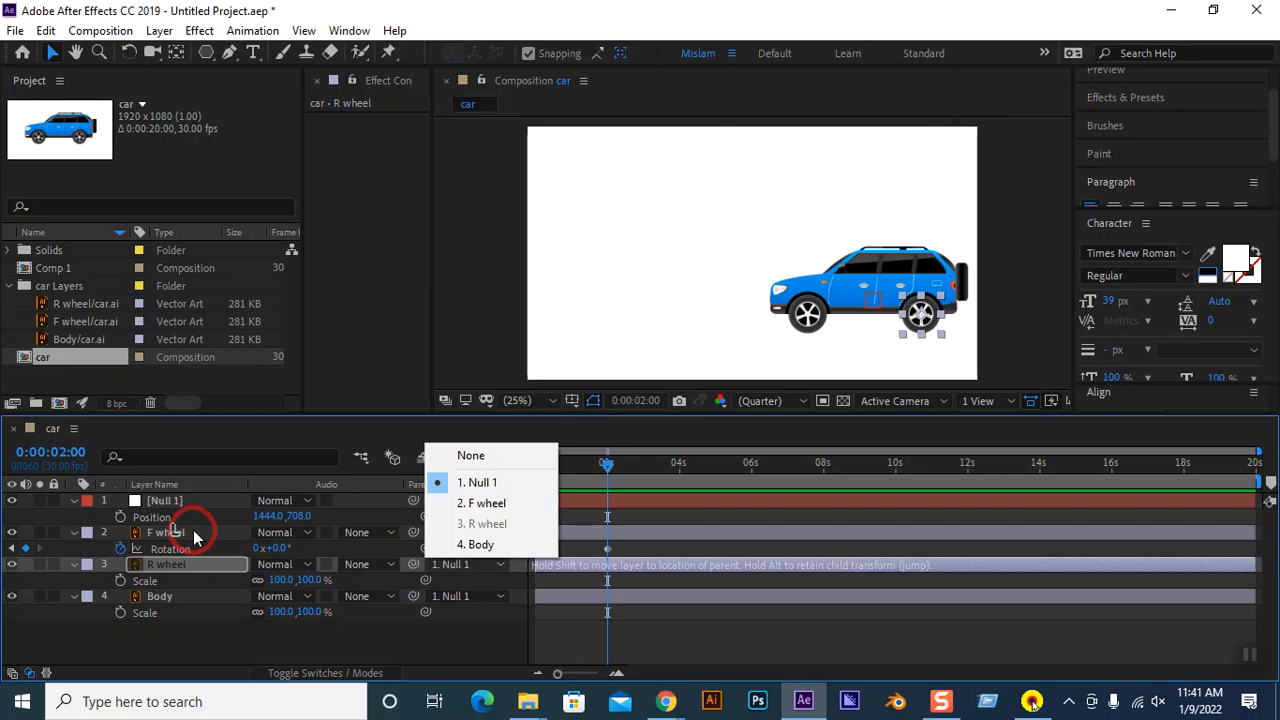
left_click_drag(413, 564, 160, 532)
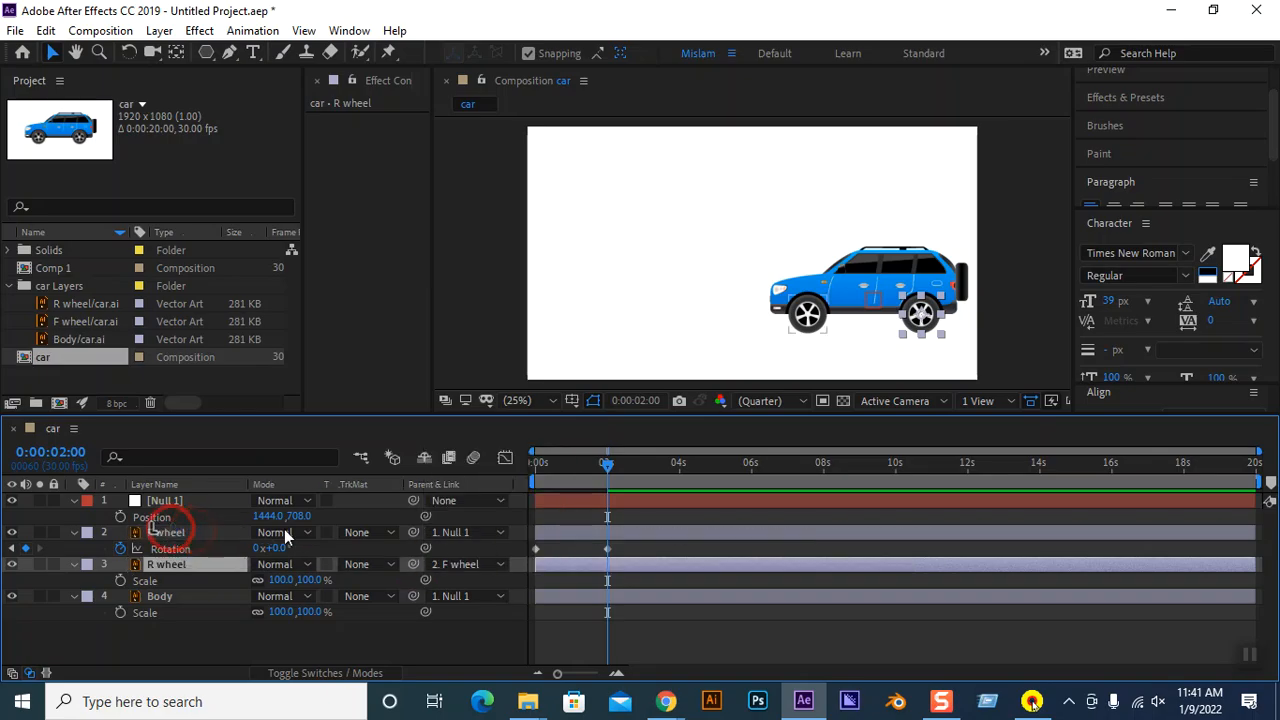
Preview from 0 seconds how the R wheel moves when parented to the F wheel.
left_click_drag(546, 459, 434, 459)
key("space")
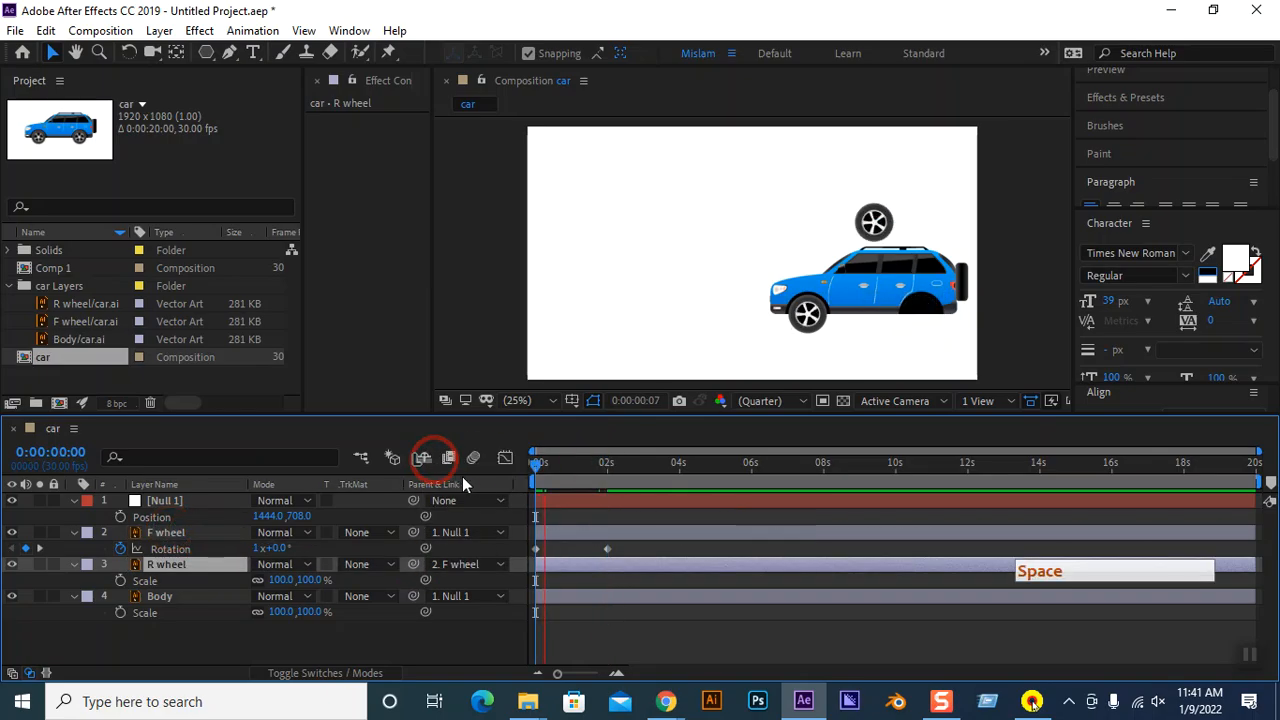
key("space")
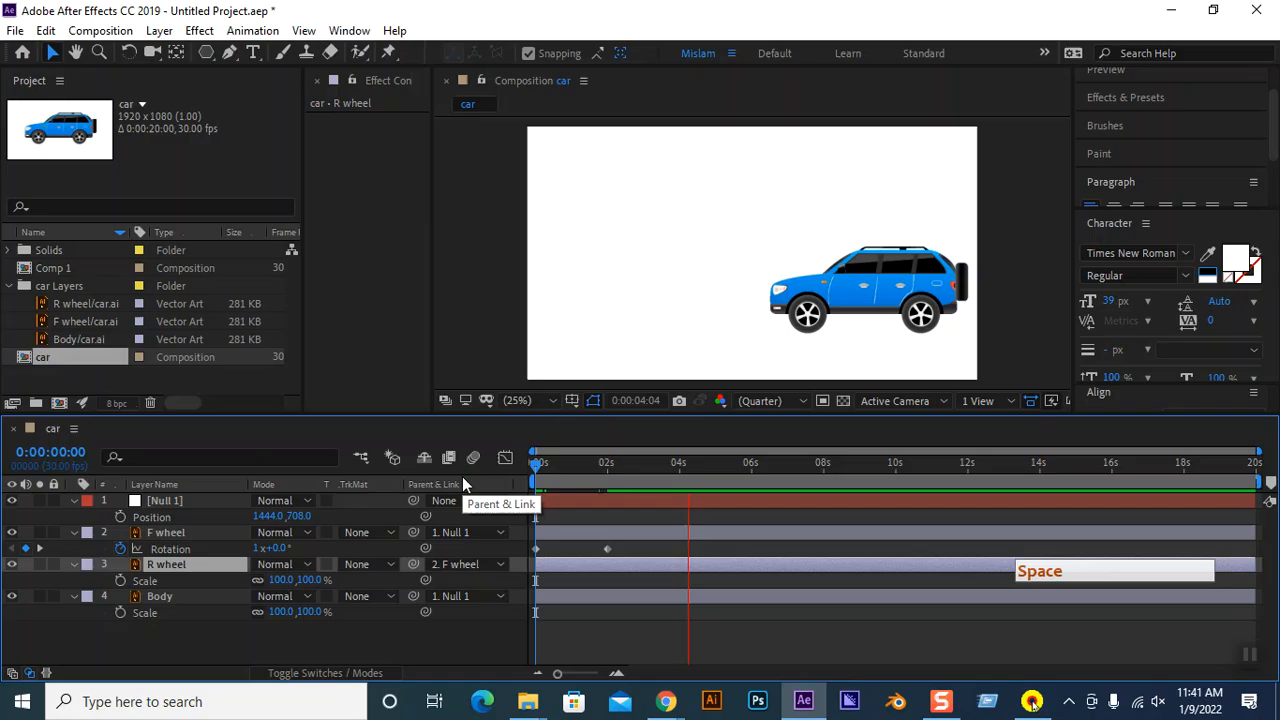
key("space")
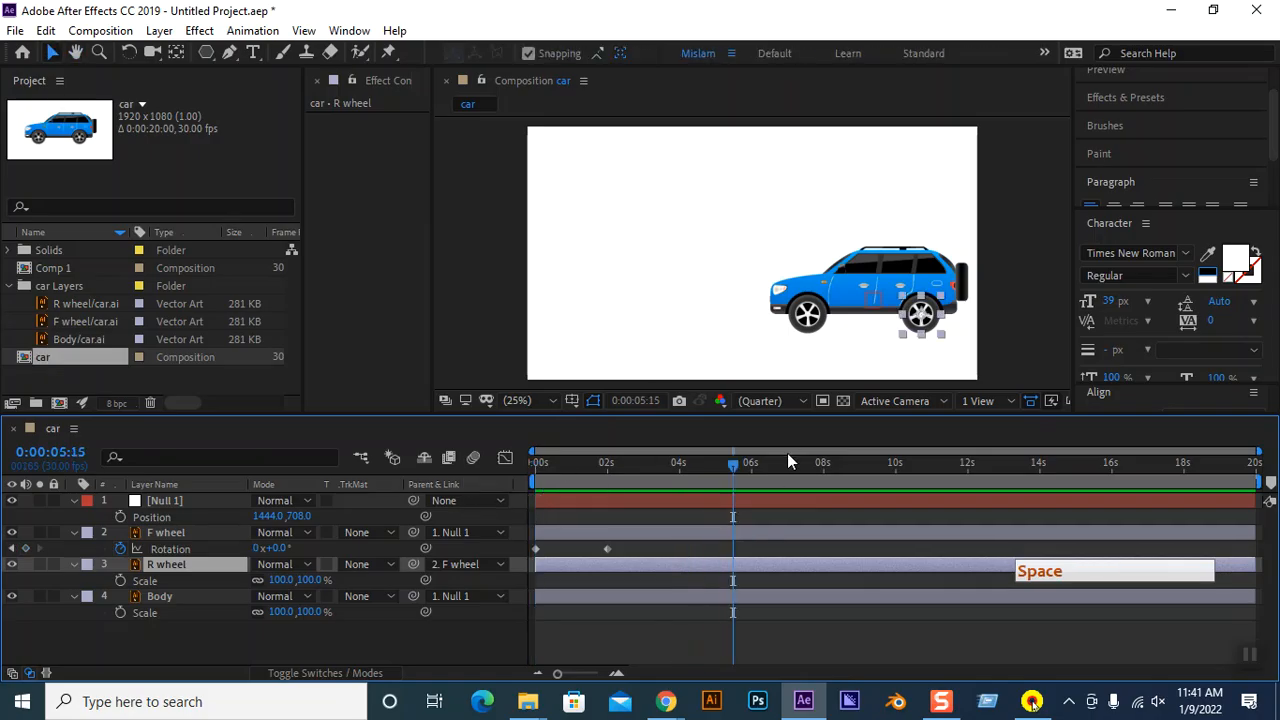
left_click_drag(733, 475, 615, 473)
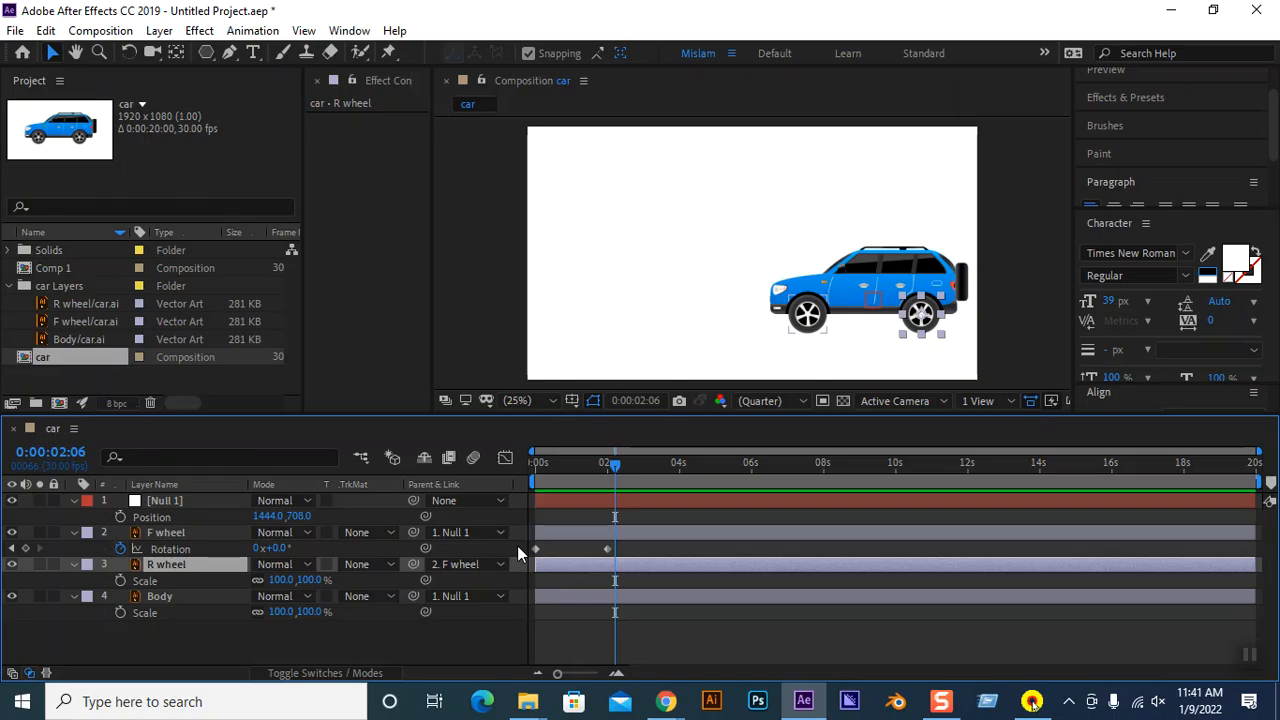
Set the R wheel layer's parent to None and link its Rotation property to the F wheel's Rotation.
key("r")
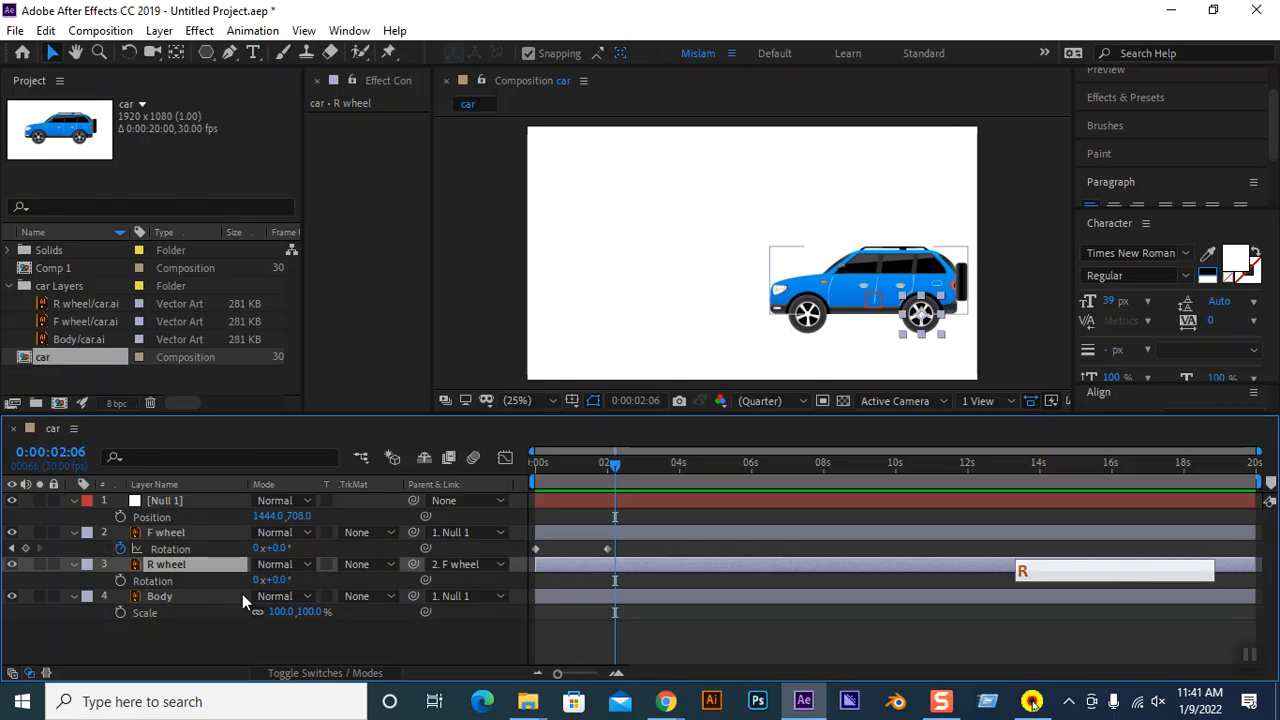
left_click(481, 564)
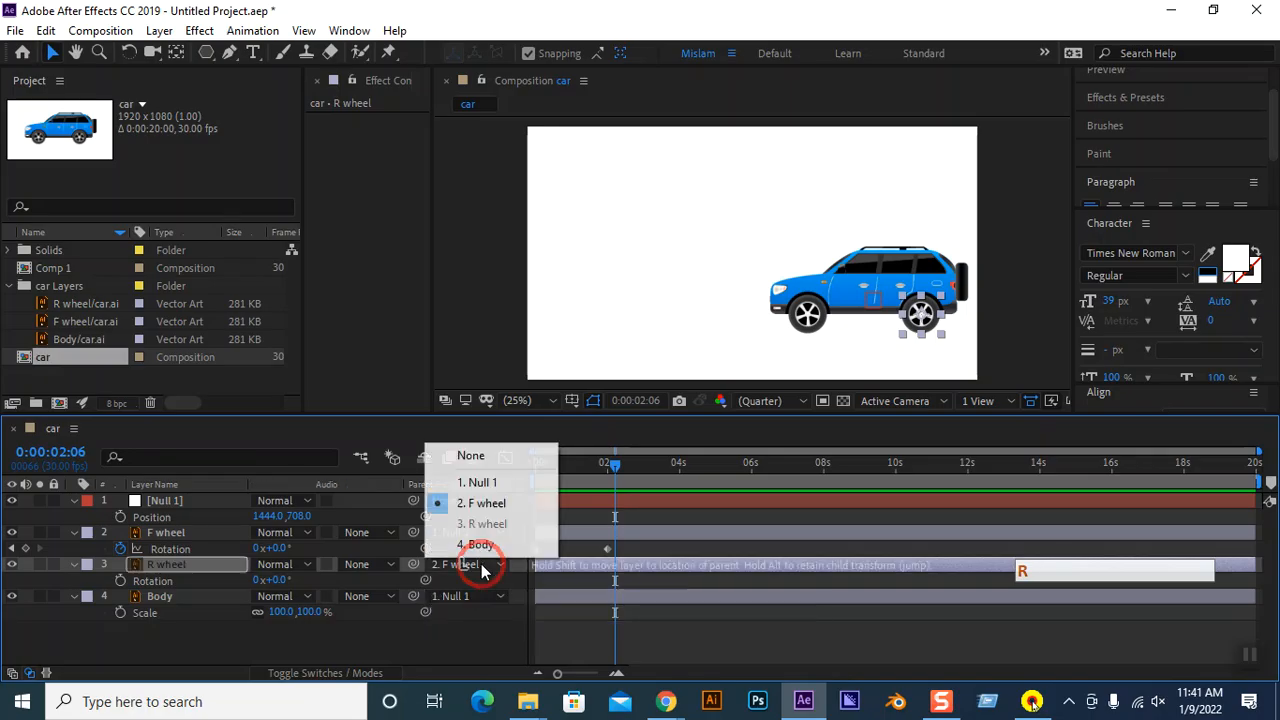
left_click(485, 459)
left_click_drag(425, 580, 184, 557)
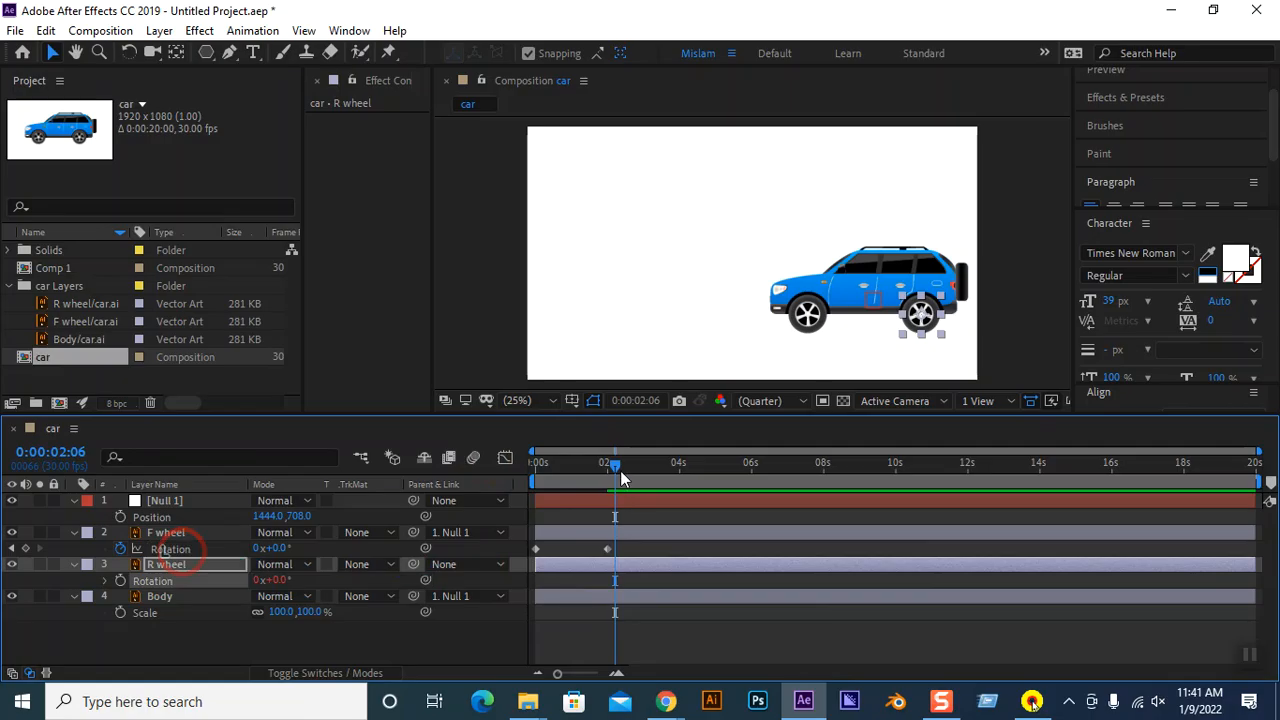
Preview both wheels rotating from the start of the composition and scrub through the first 2 seconds.
left_click_drag(616, 467, 469, 467)
key("space")
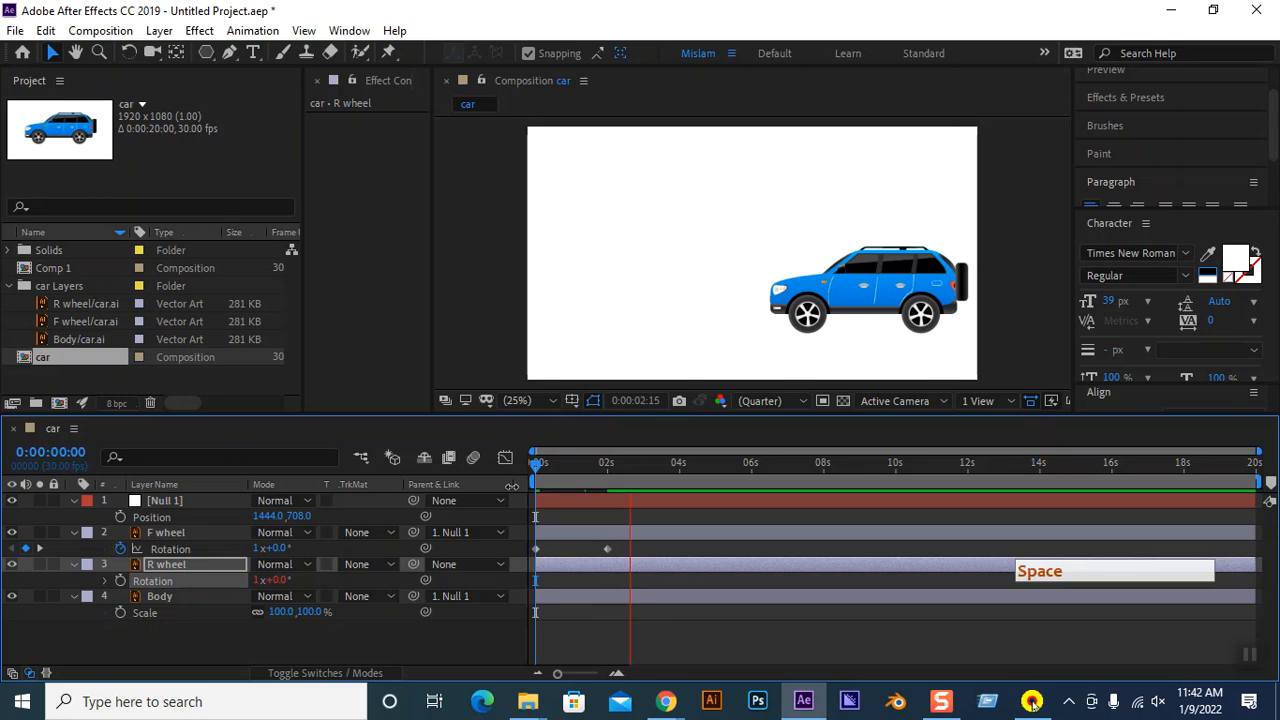
key("space")
left_click_drag(645, 468, 613, 470)
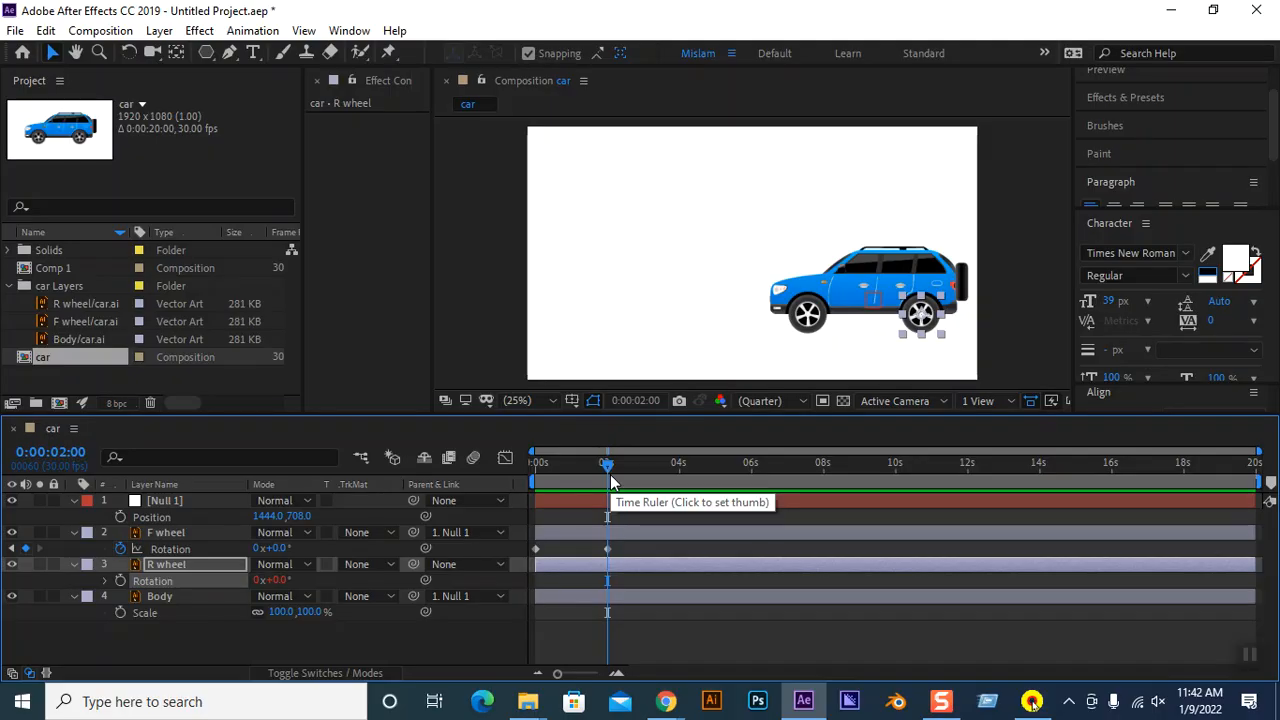
left_click_drag(610, 467, 628, 474)
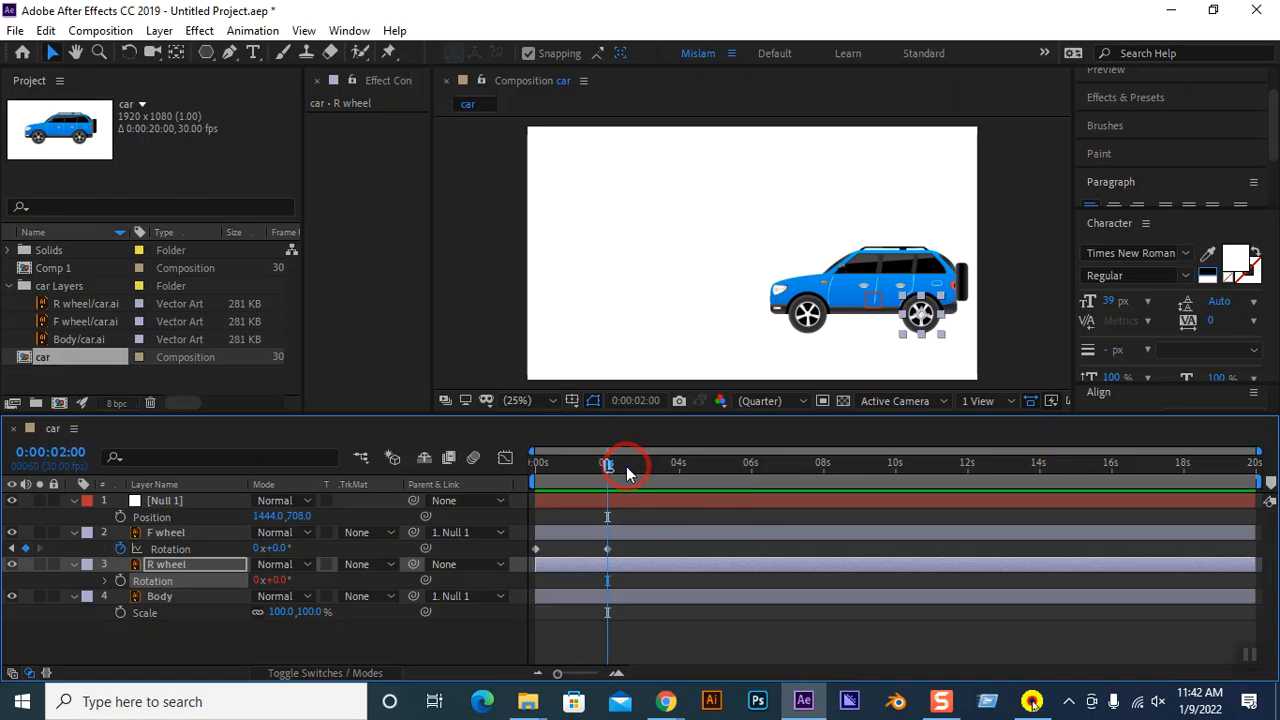
left_click(625, 467)
left_click_drag(541, 467, 606, 467)
left_click(583, 470)
left_click(573, 467)
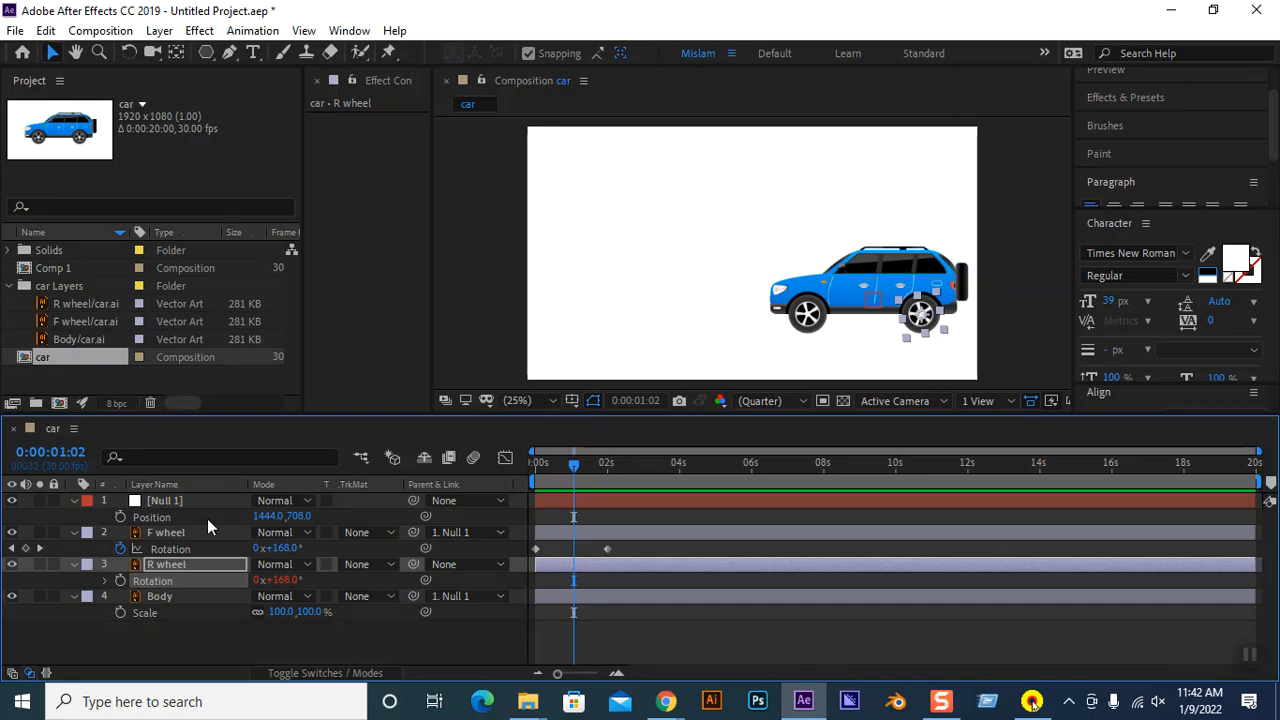
left_click_drag(573, 467, 603, 468)
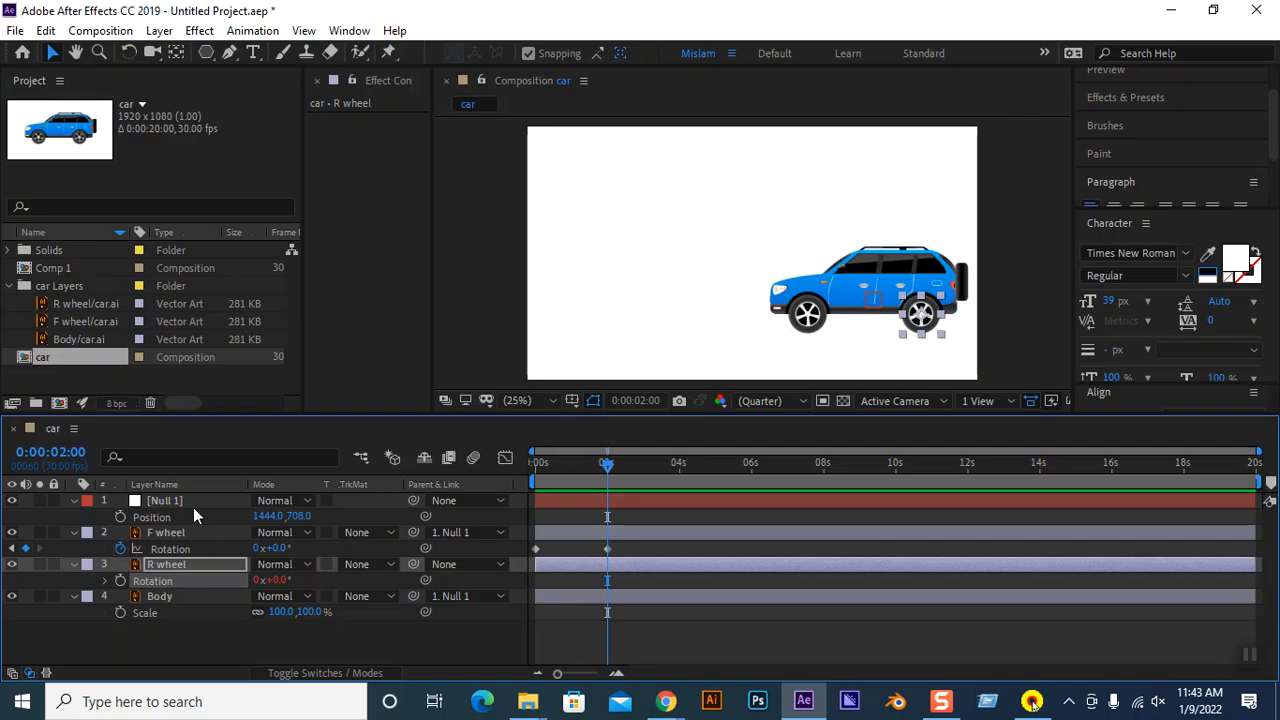
Go to 0 seconds and briefly hide and show the Body layer to identify it.
left_click(166, 532)
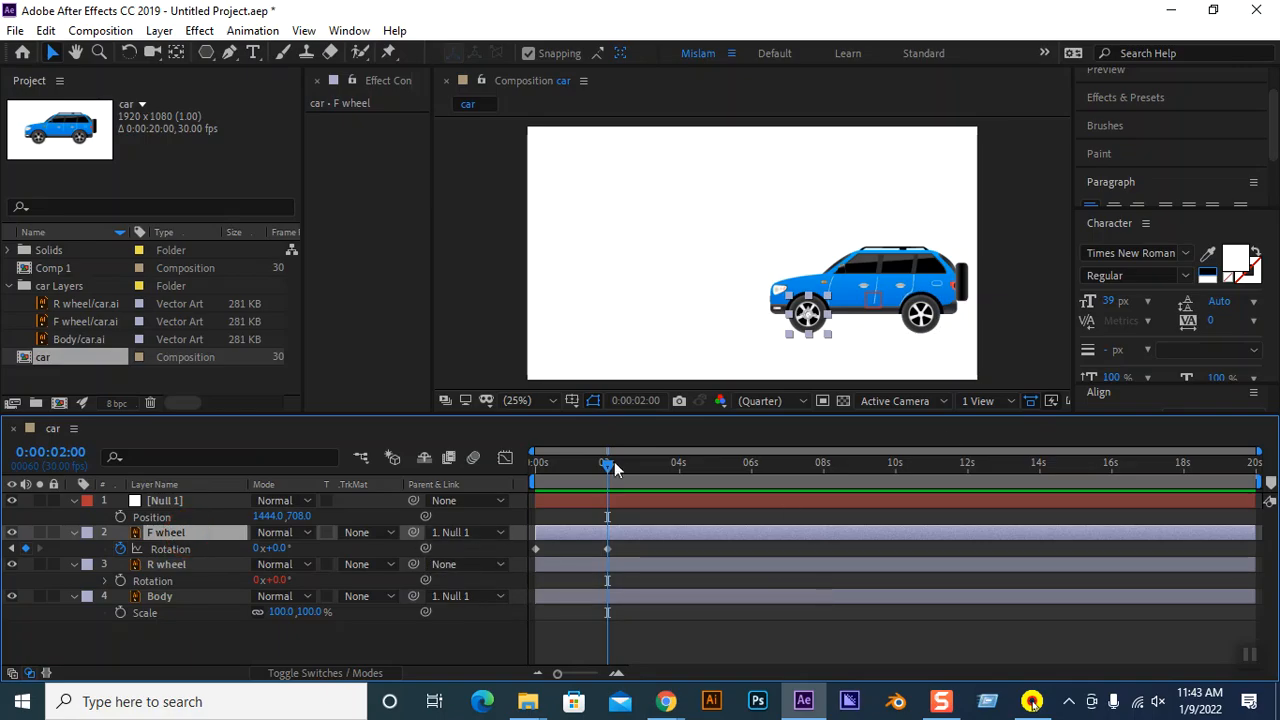
left_click_drag(605, 475, 537, 478)
left_click(156, 600)
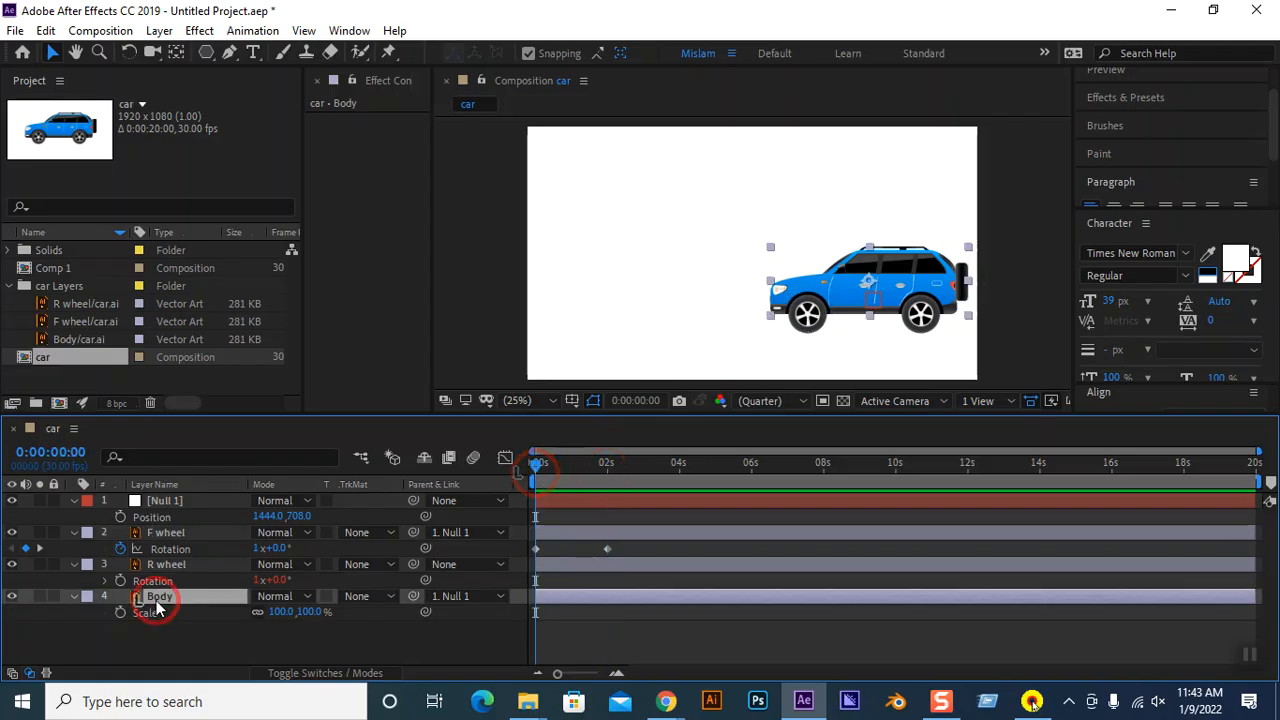
left_click(12, 596)
left_click(12, 596)
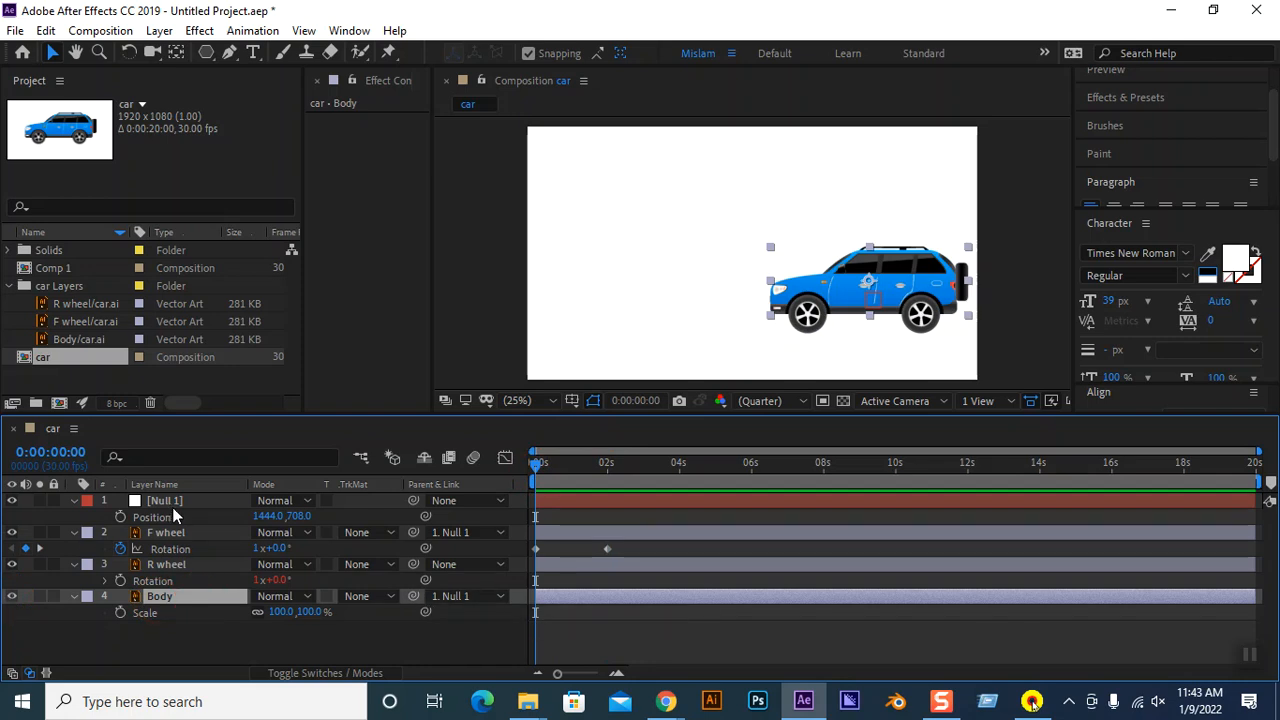
Set the F wheel layer's parent to None and select the Null 1 layer at 0 seconds.
left_click(461, 540)
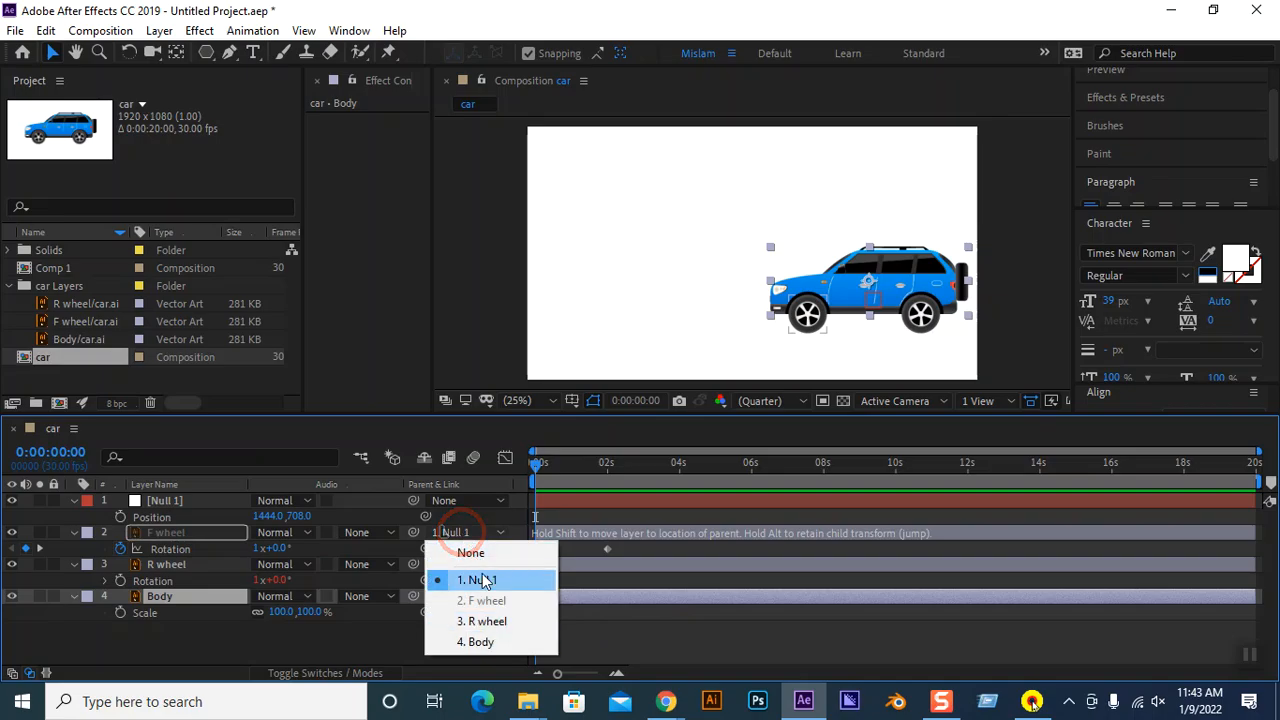
left_click(476, 554)
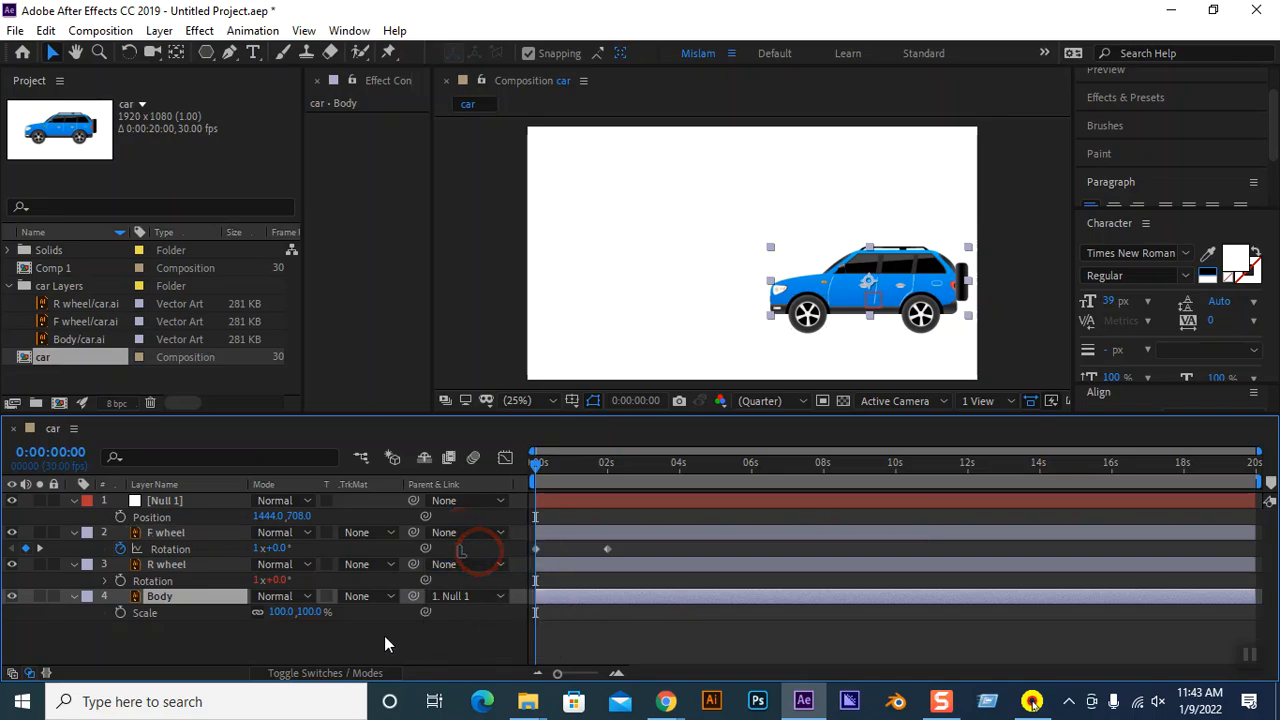
left_click(216, 600)
left_click(180, 500)
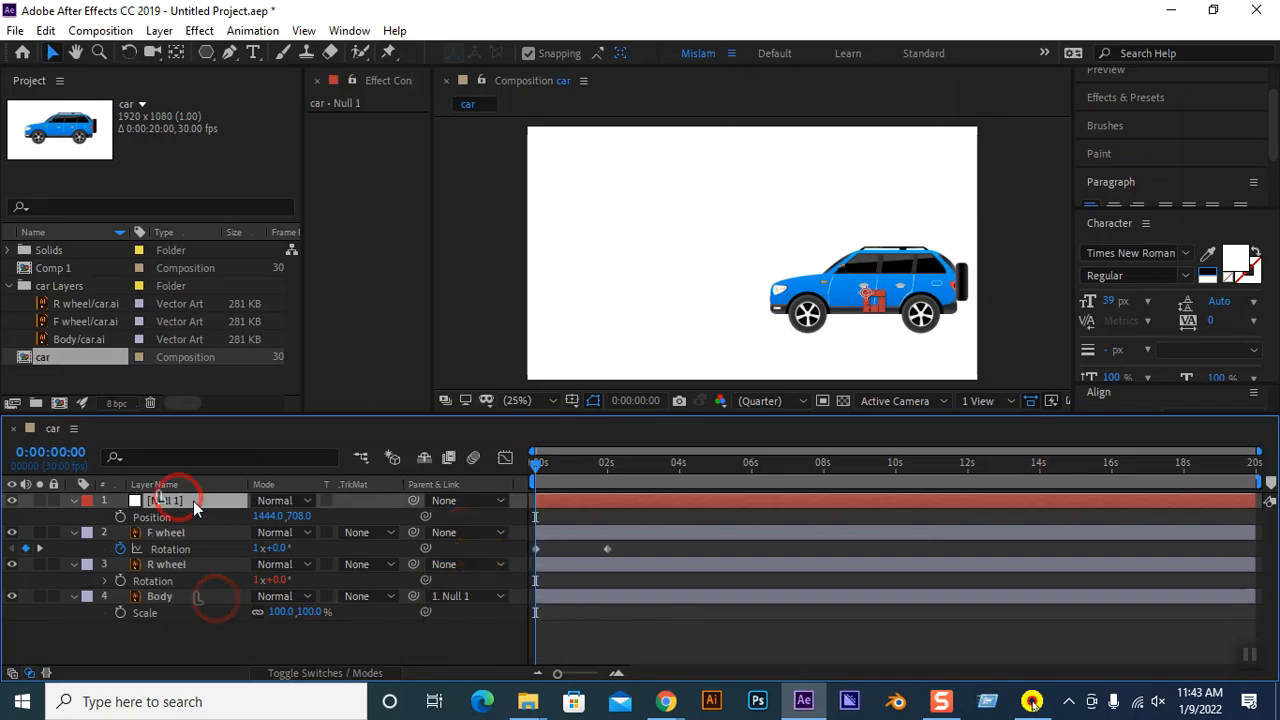
left_click(533, 467)
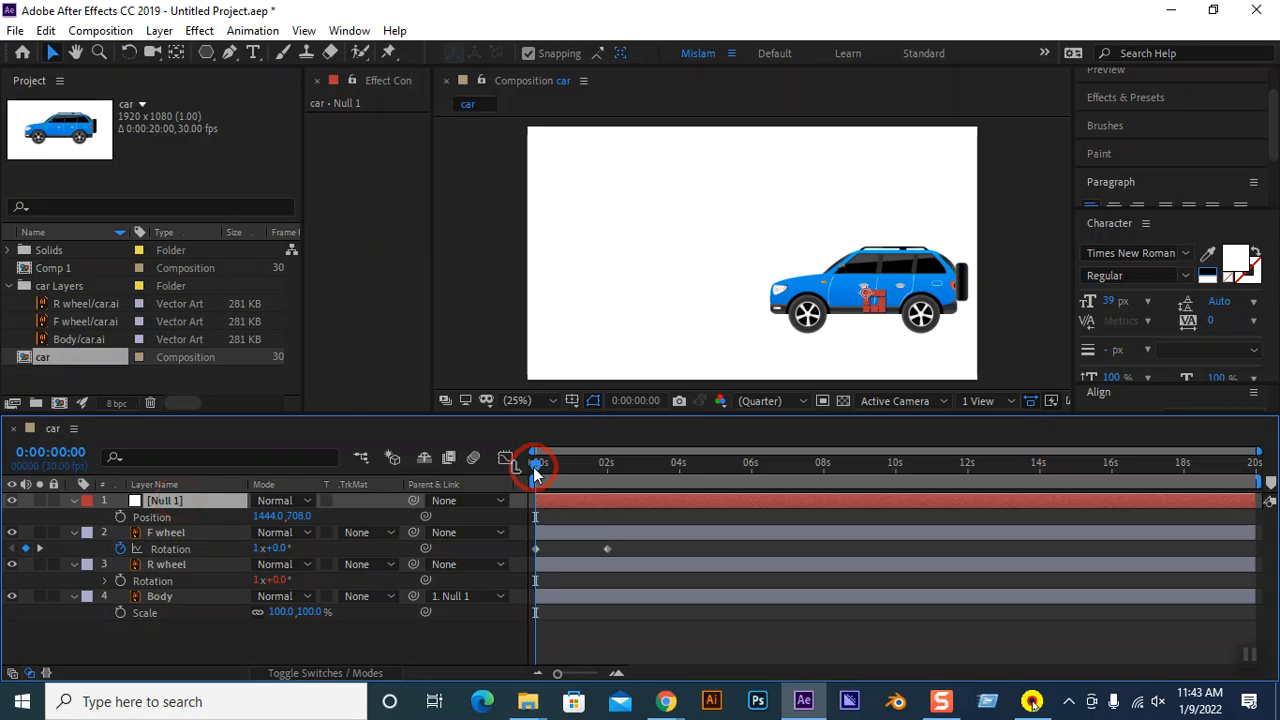
Set the Body layer's parent to None and parent it to Null 1 again.
left_click(455, 595)
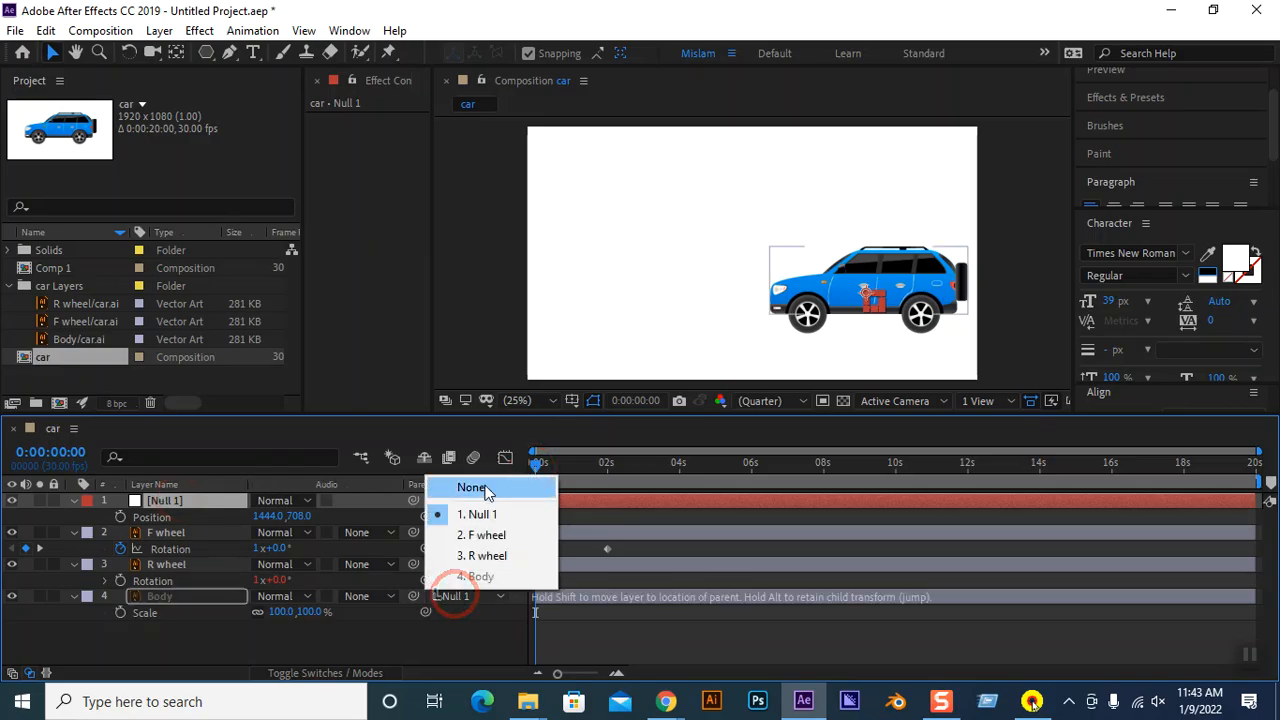
left_click(488, 487)
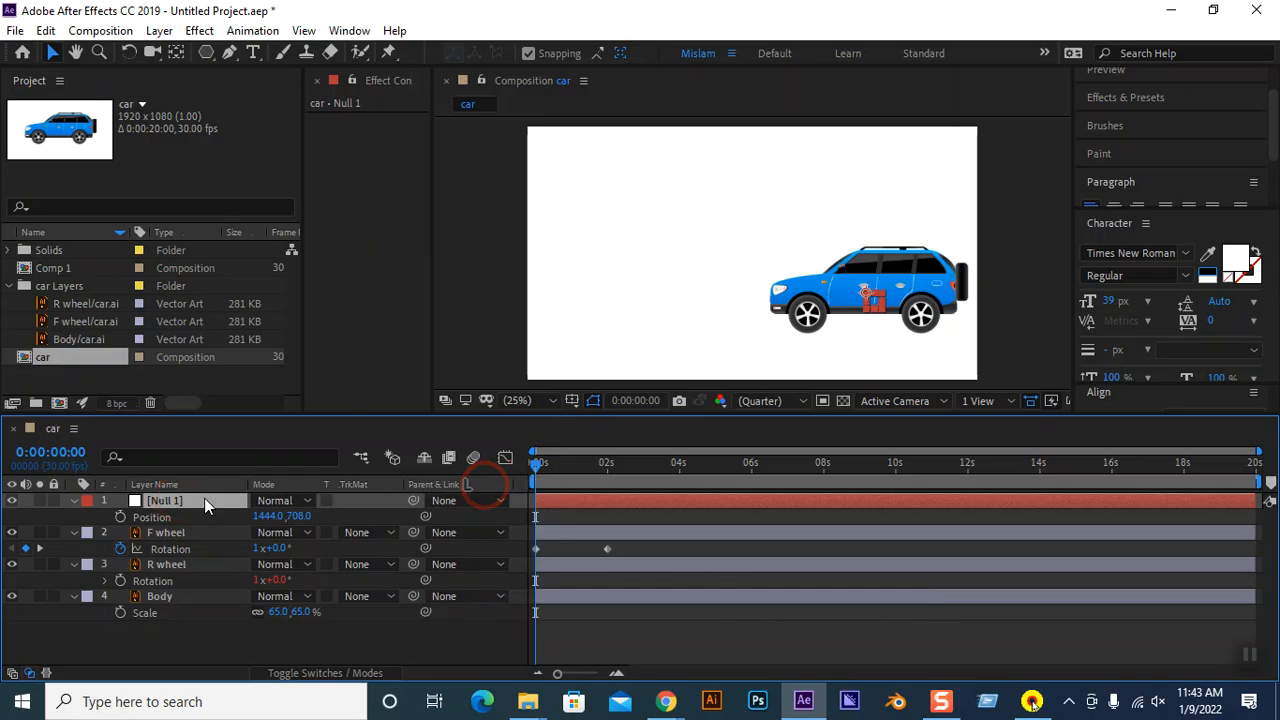
left_click(457, 596)
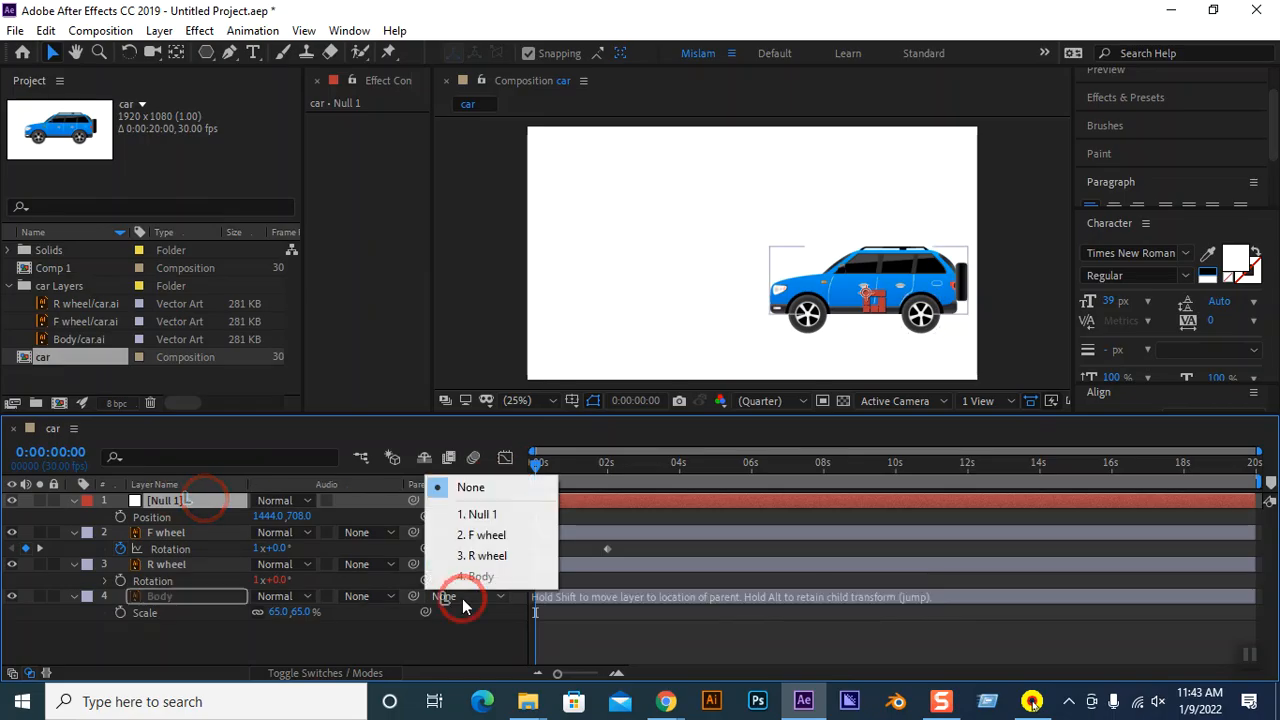
left_click(476, 515)
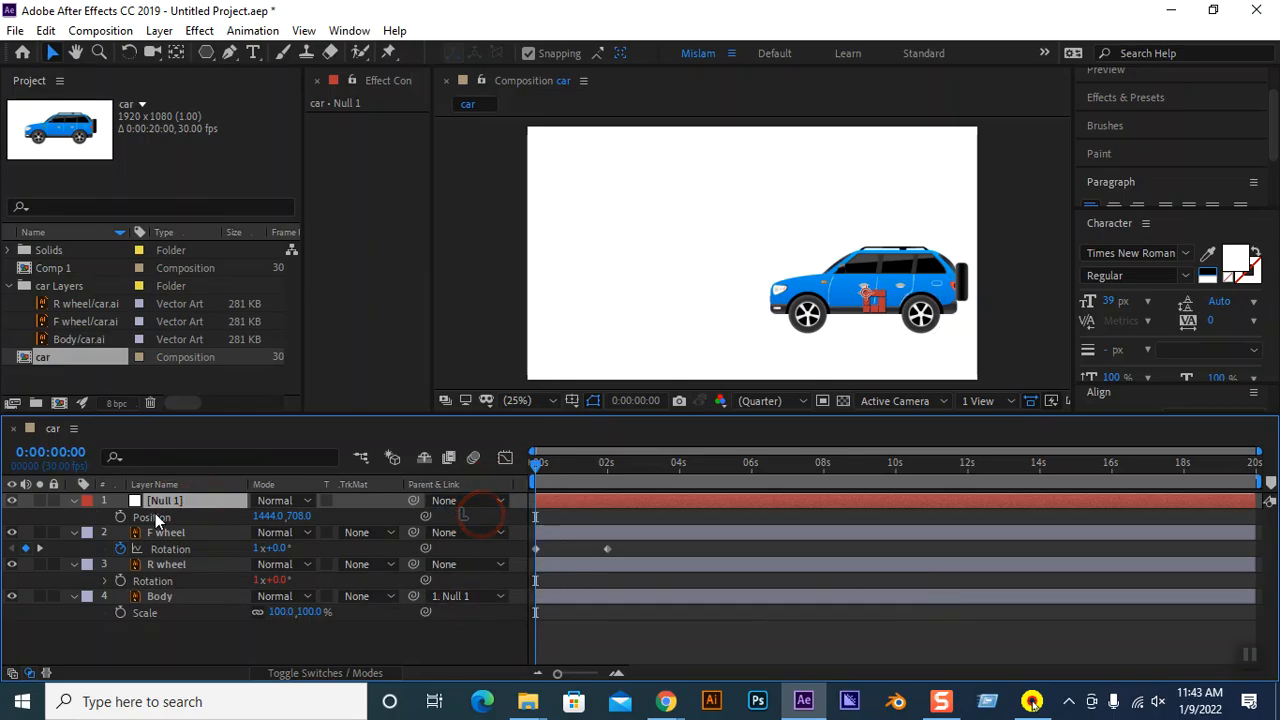
Keyframe Null 1's position at 0 seconds, and at 2 seconds set its X position to 448 so the body moves across the frame.
left_click(120, 517)
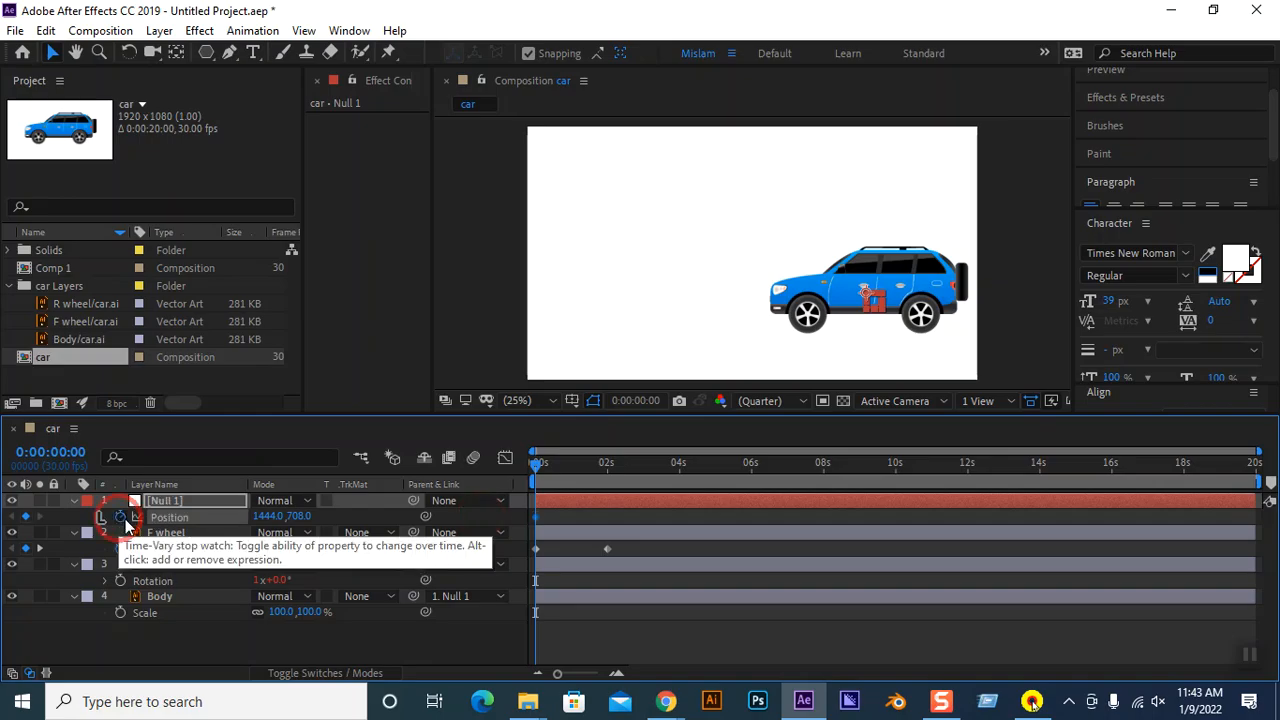
left_click_drag(537, 475, 606, 467)
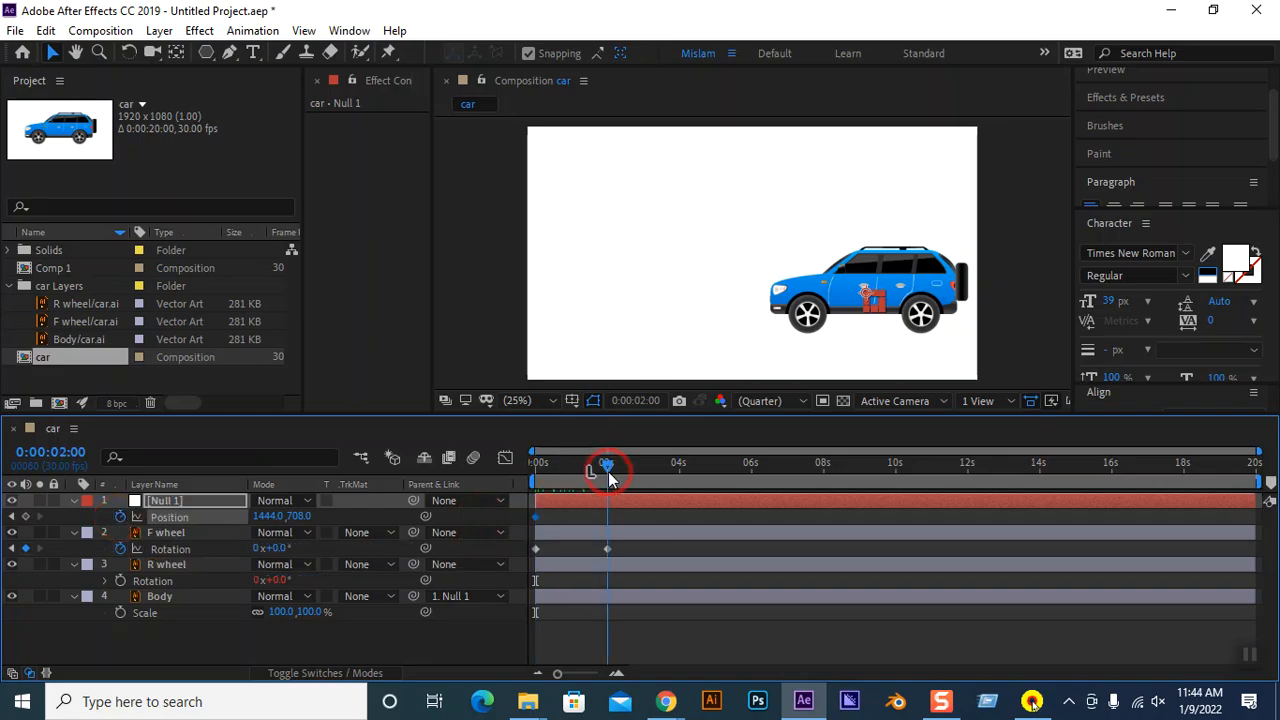
left_click_drag(270, 516, 40, 517)
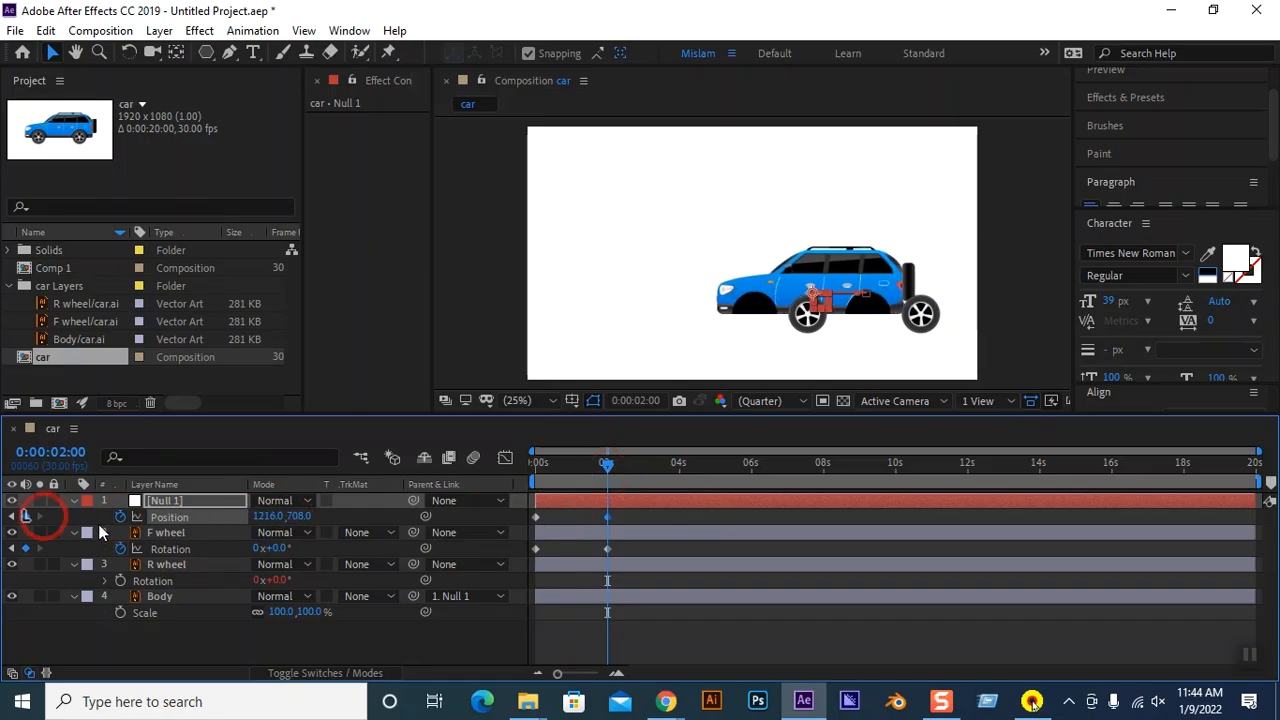
left_click_drag(237, 517, 23, 514)
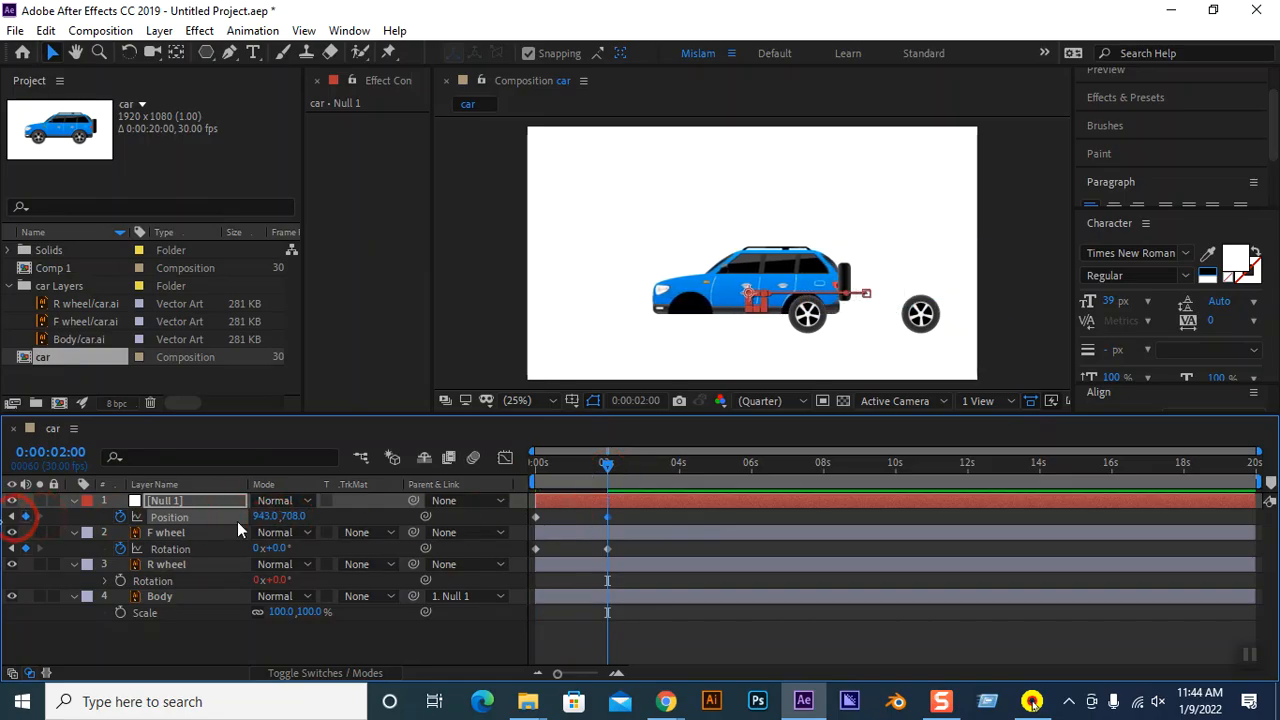
left_click_drag(251, 520, 27, 513)
left_click_drag(252, 518, 160, 517)
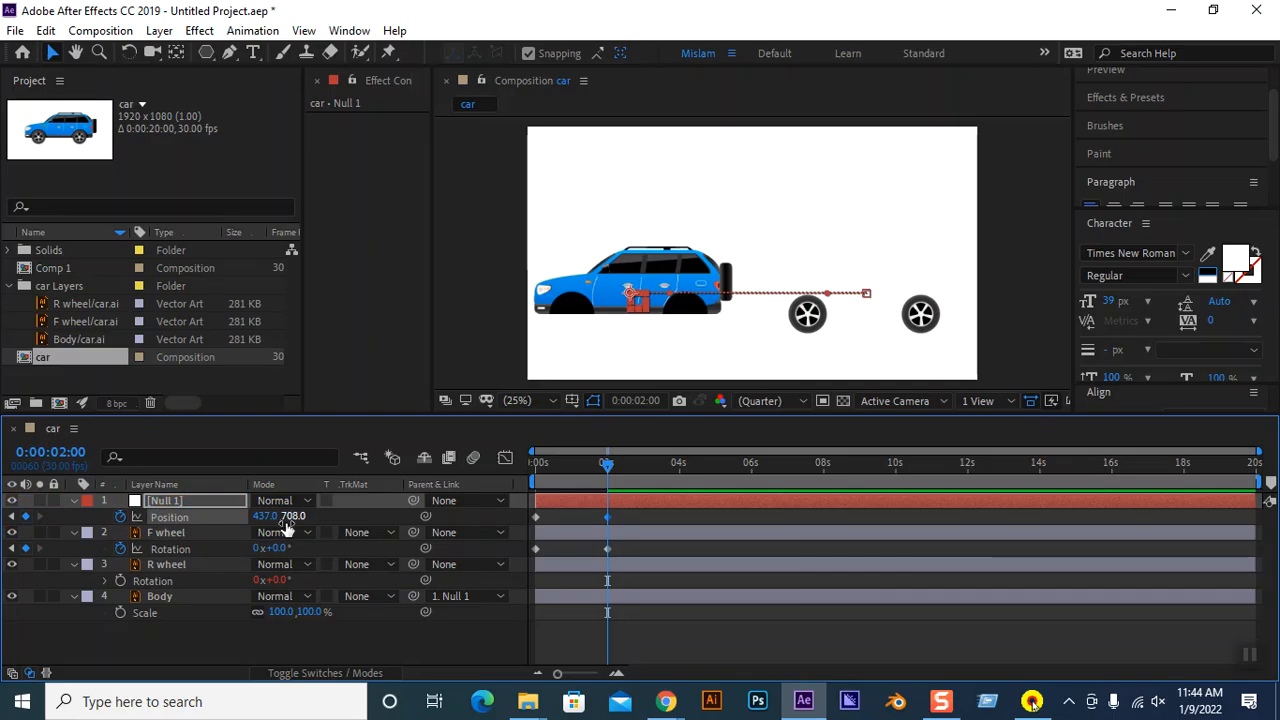
key("ctrl+z")
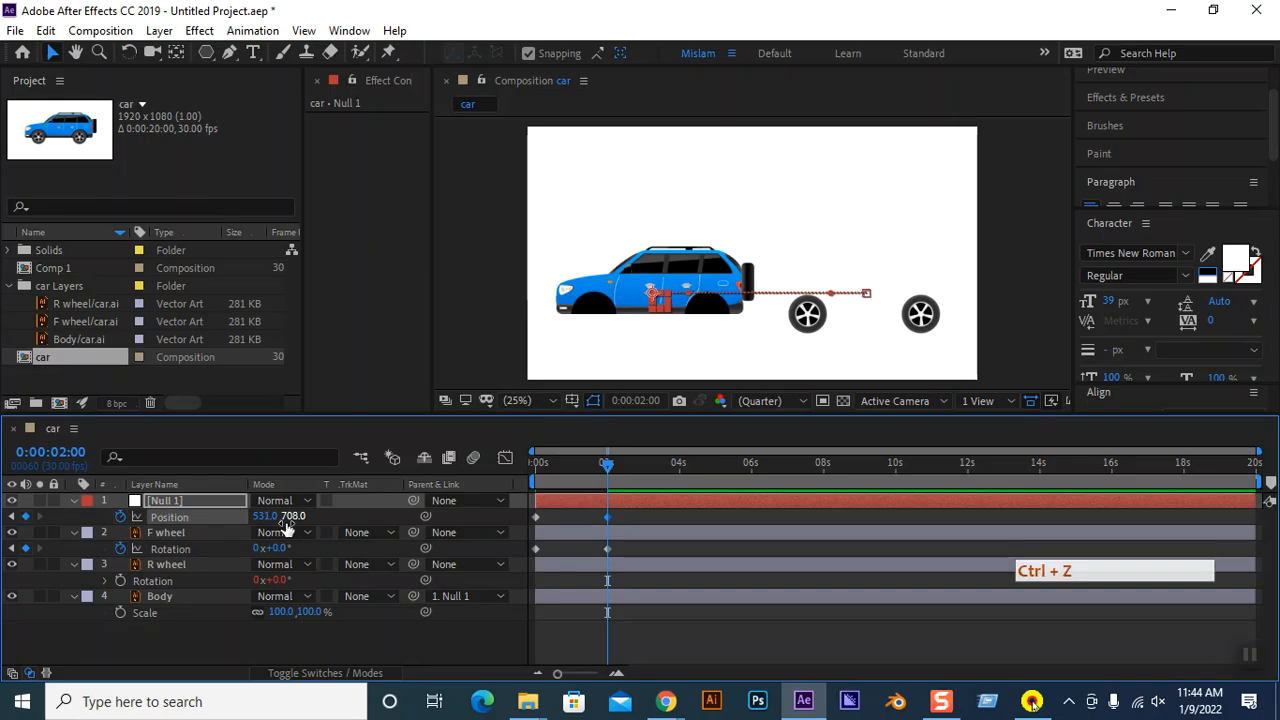
left_click_drag(262, 516, 188, 524)
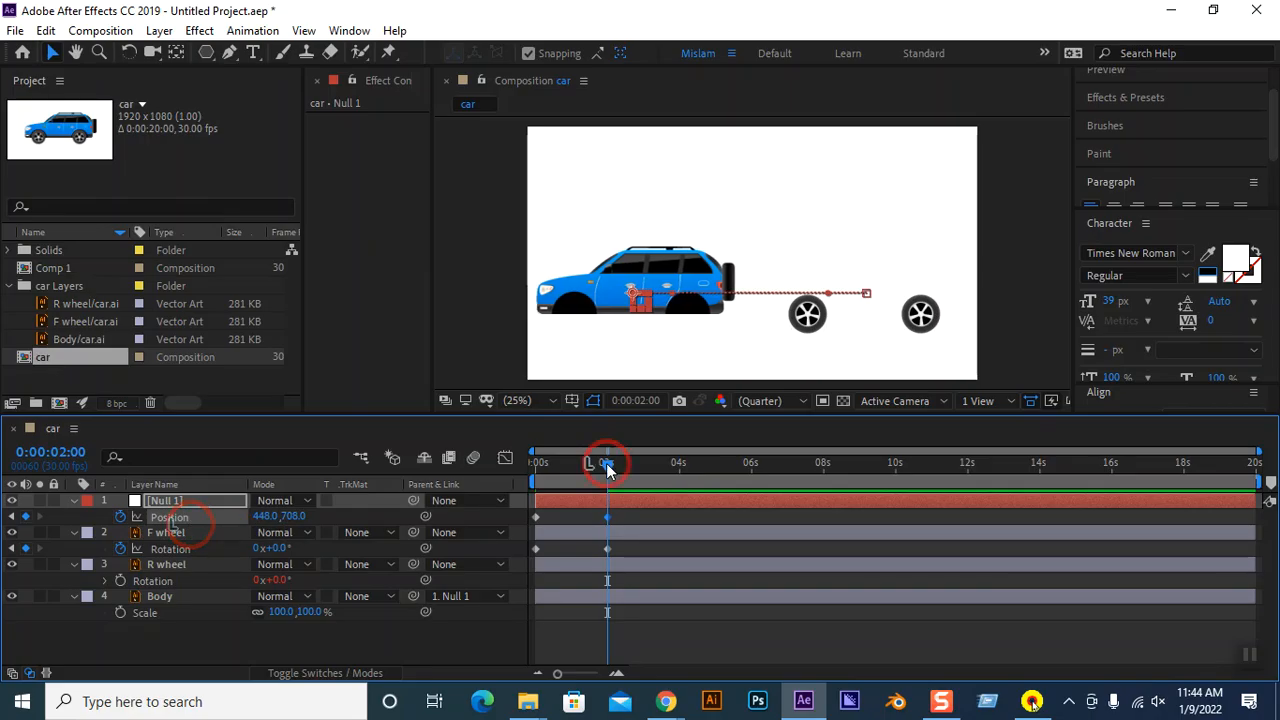
Return to 0 seconds, parent the F wheel layer to Body, preview the motion, and undo the parenting.
left_click_drag(606, 463, 525, 475)
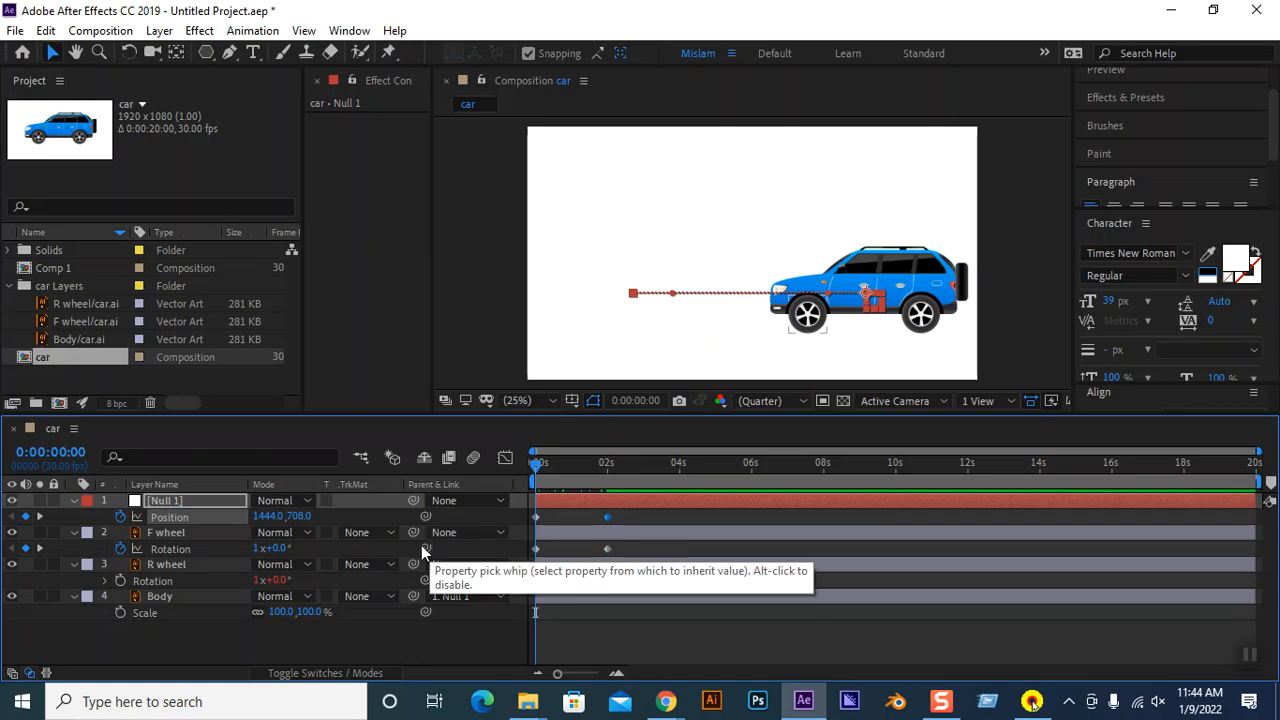
left_click(160, 532)
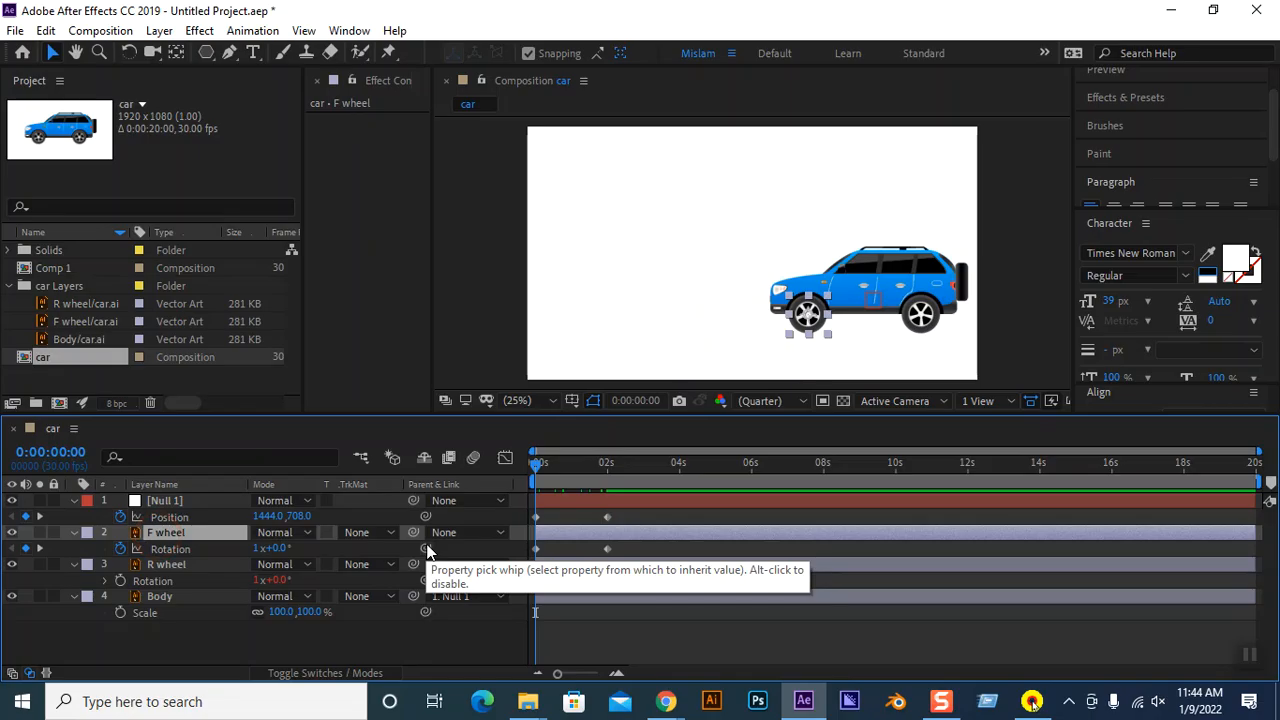
left_click_drag(415, 531, 162, 597)
key("space")
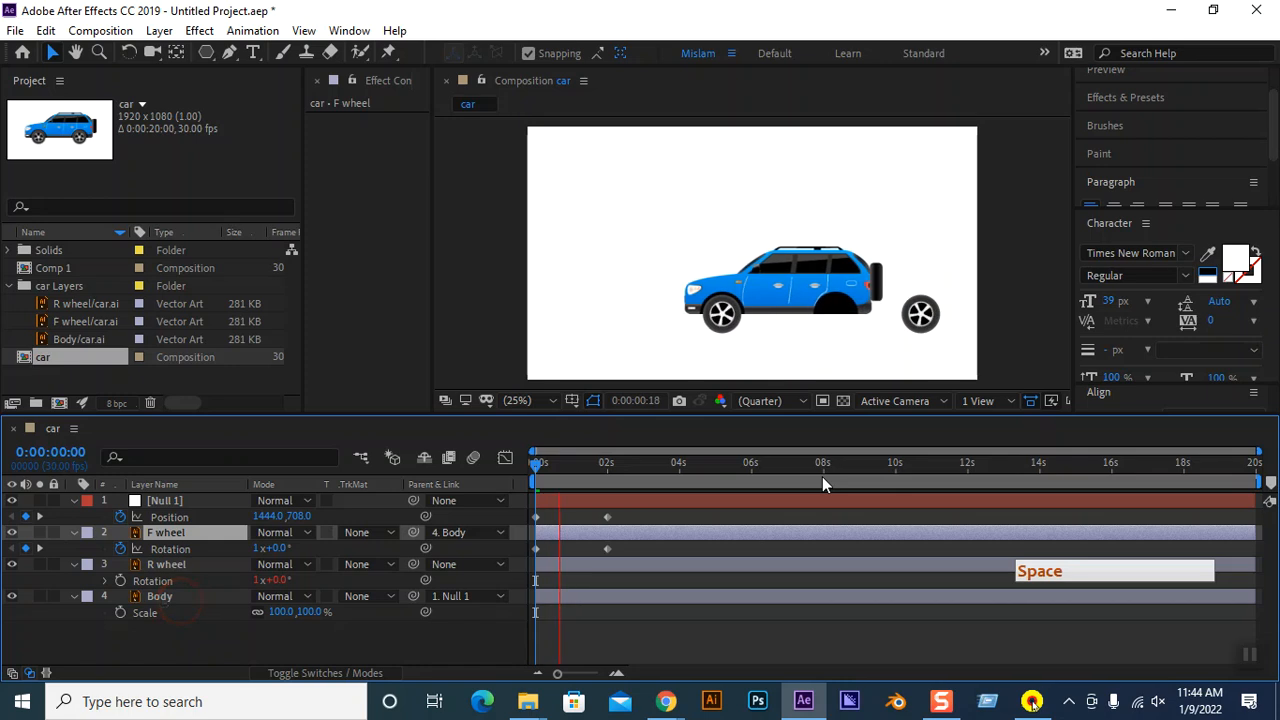
key("space")
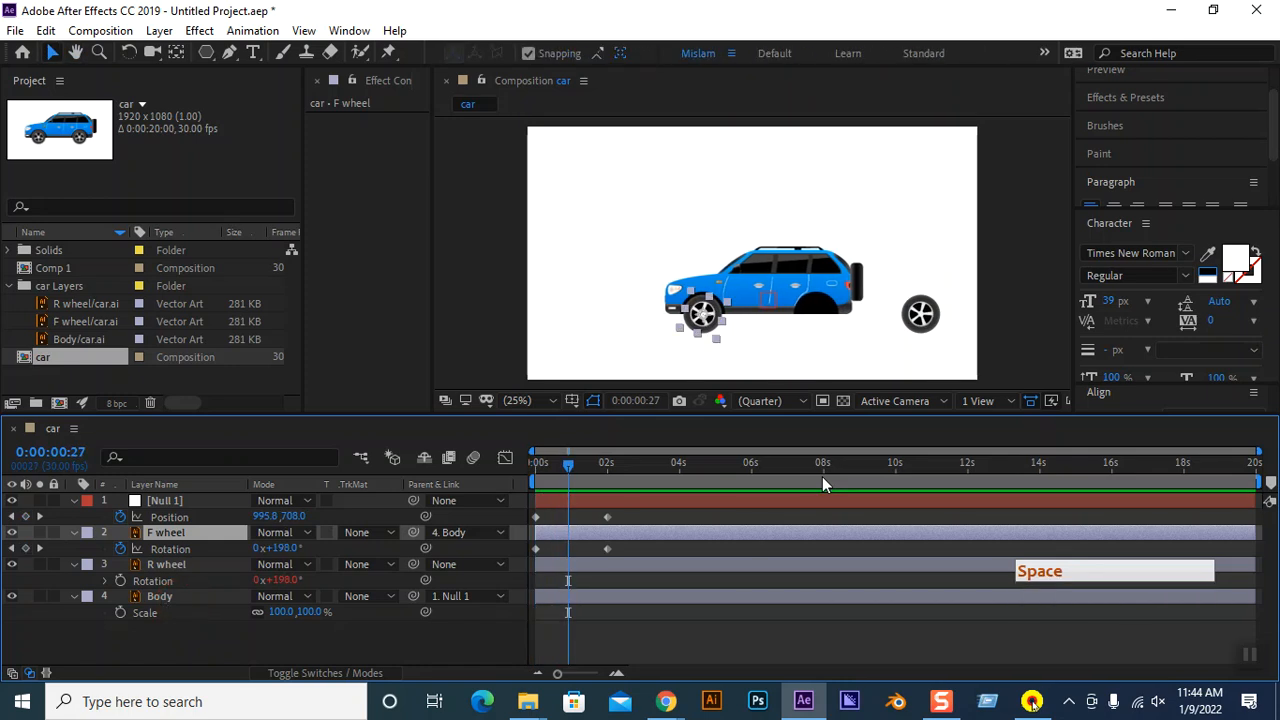
key("ctrl+z")
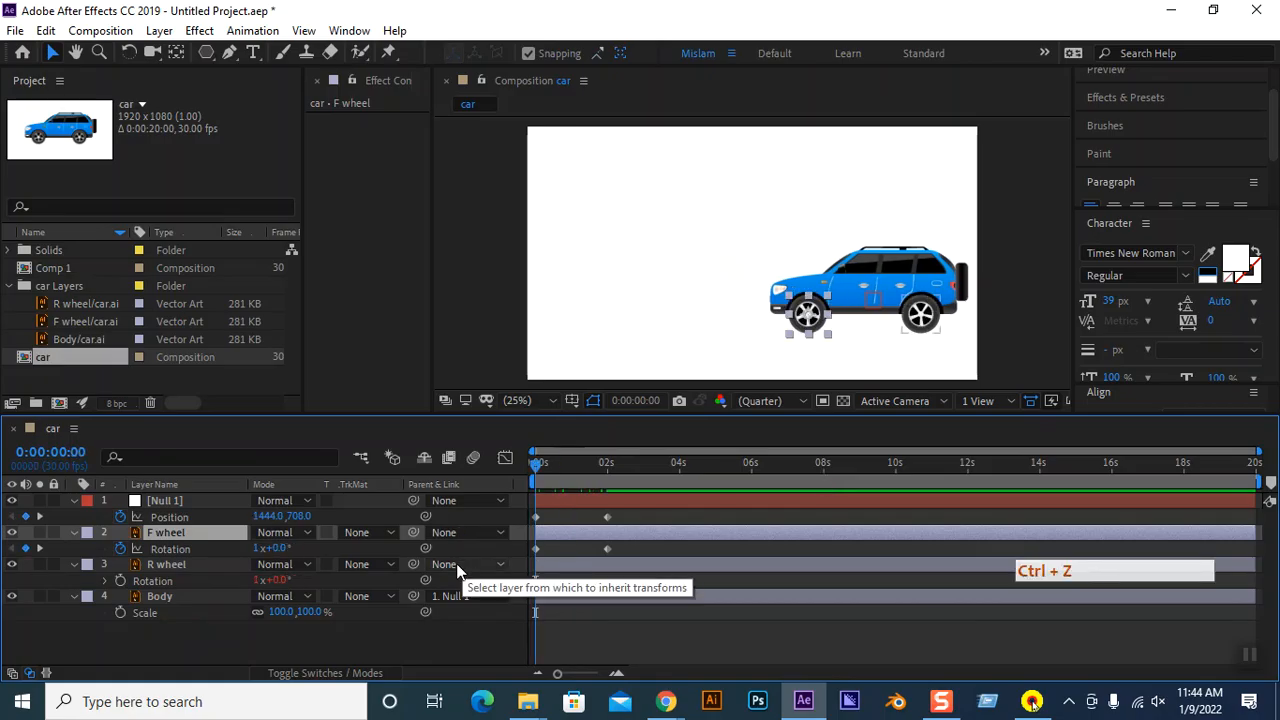
Parent the F wheel and R wheel layers to Body and preview the whole car driving from the start.
left_click_drag(413, 531, 170, 596)
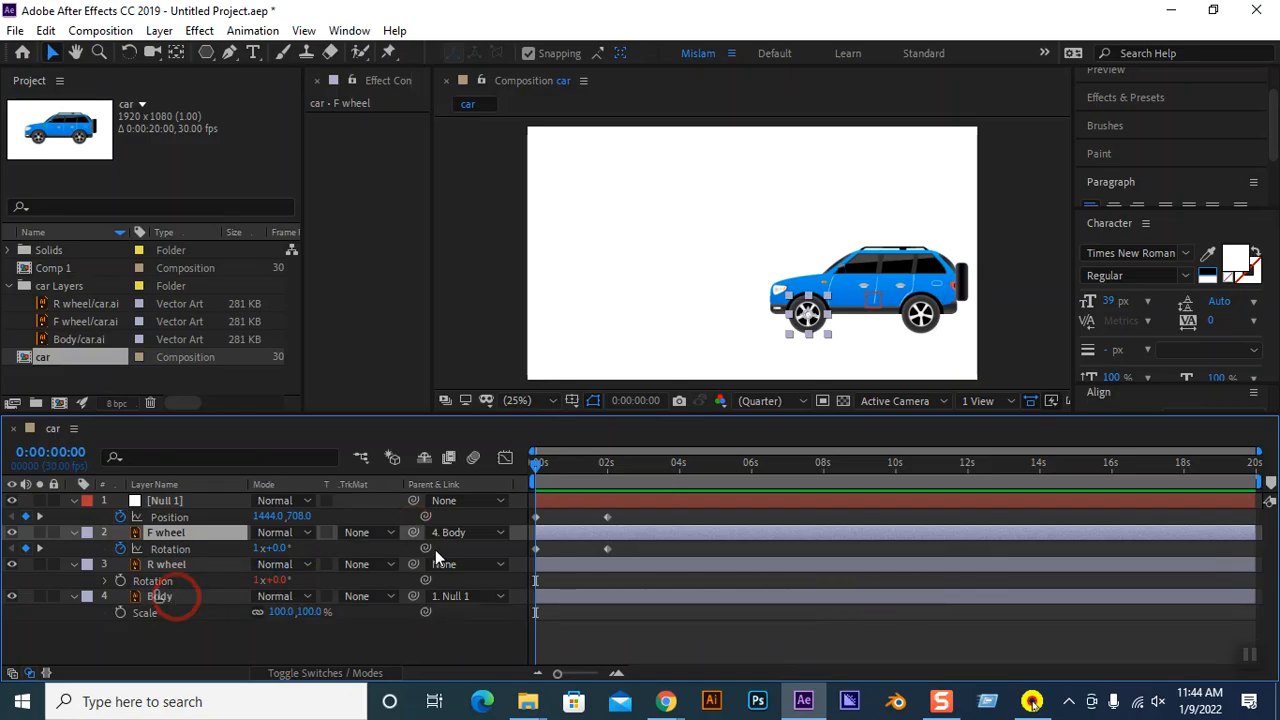
left_click_drag(413, 564, 215, 596)
key("space")
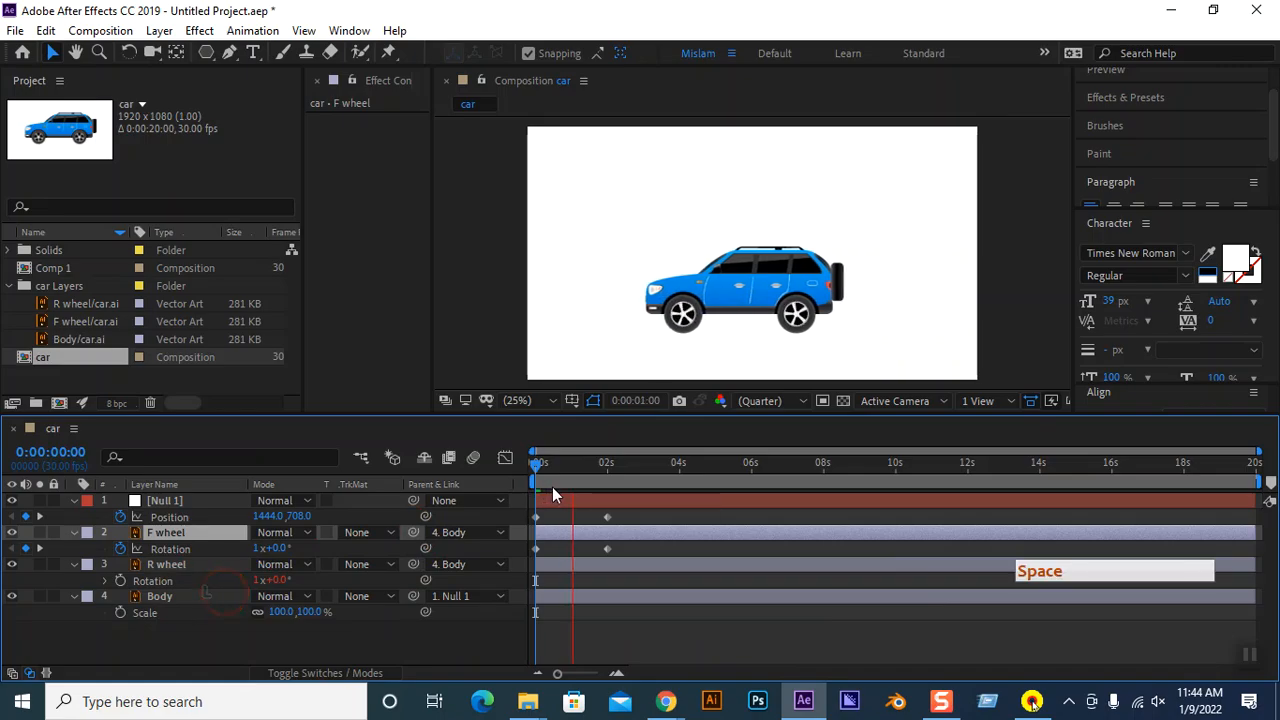
key("space")
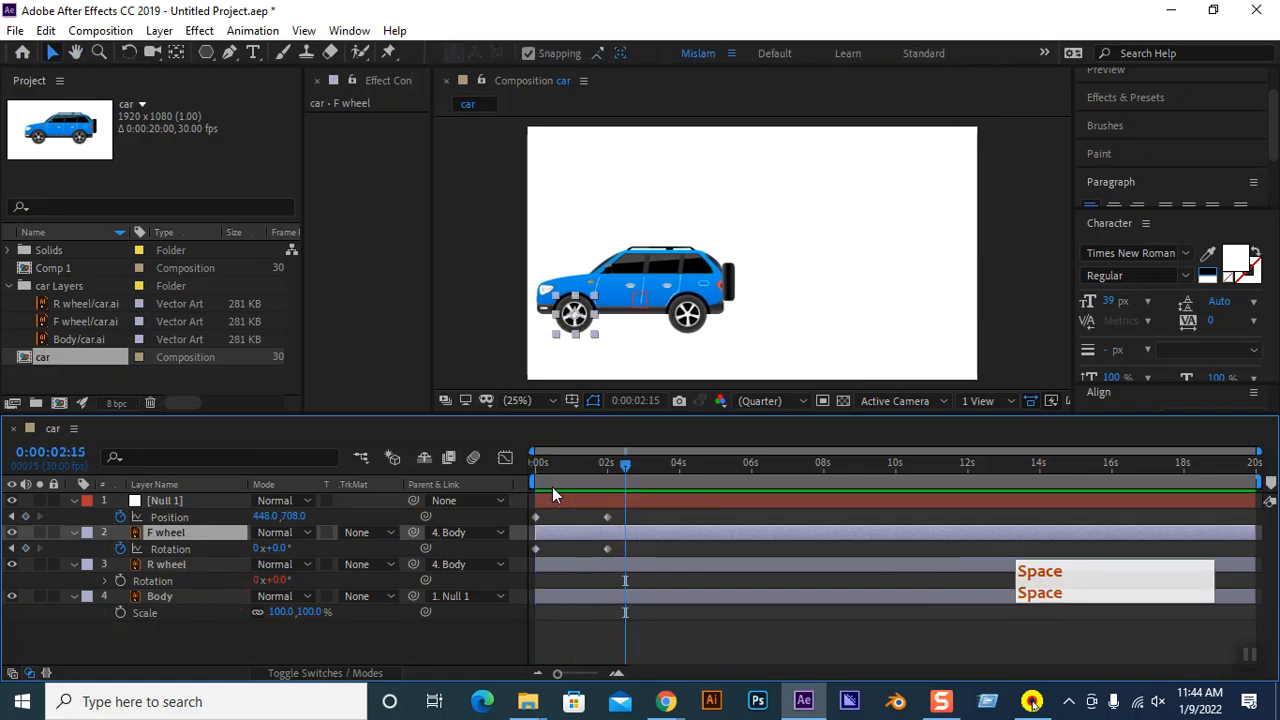
left_click_drag(627, 463, 487, 465)
key("space")
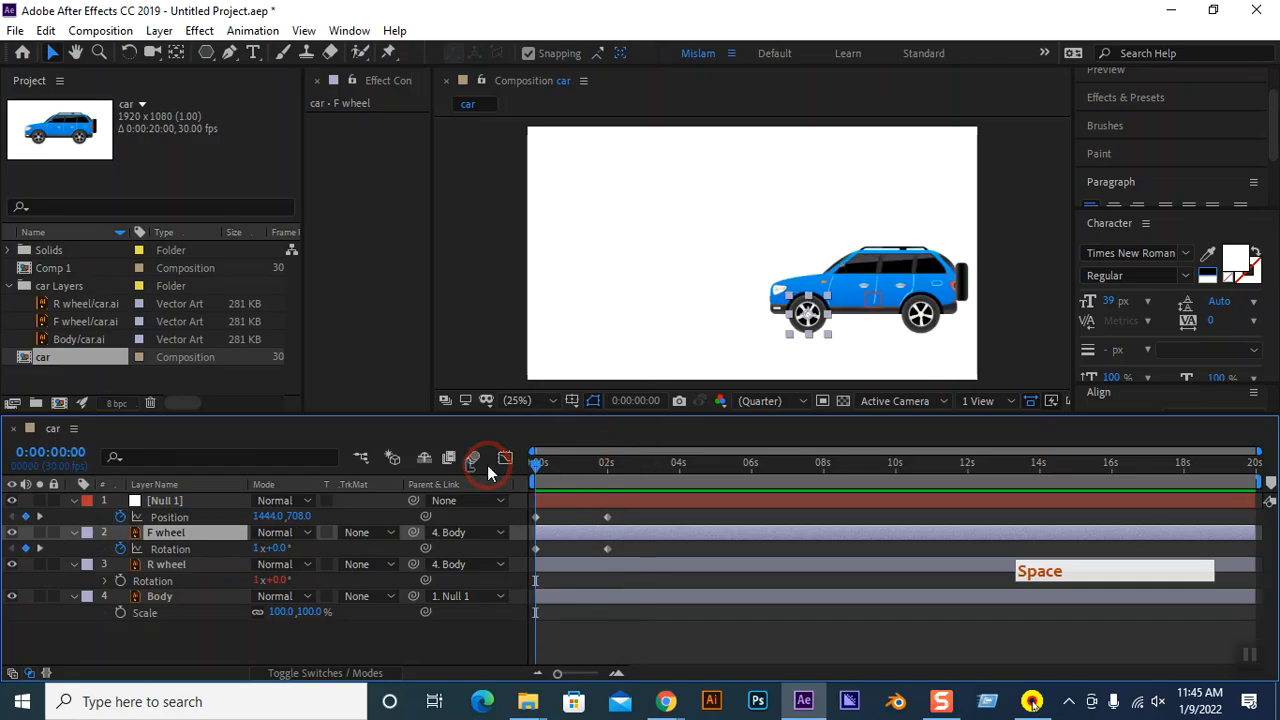
key("space")
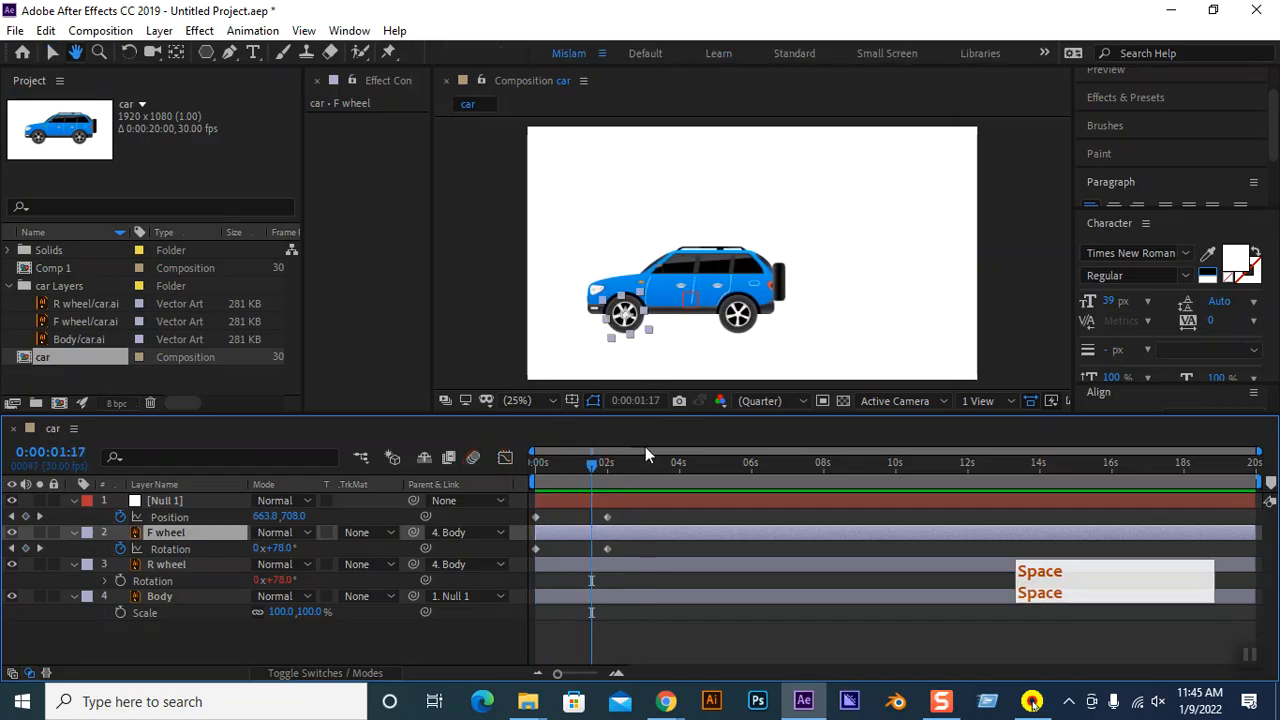
left_click_drag(605, 463, 482, 465)
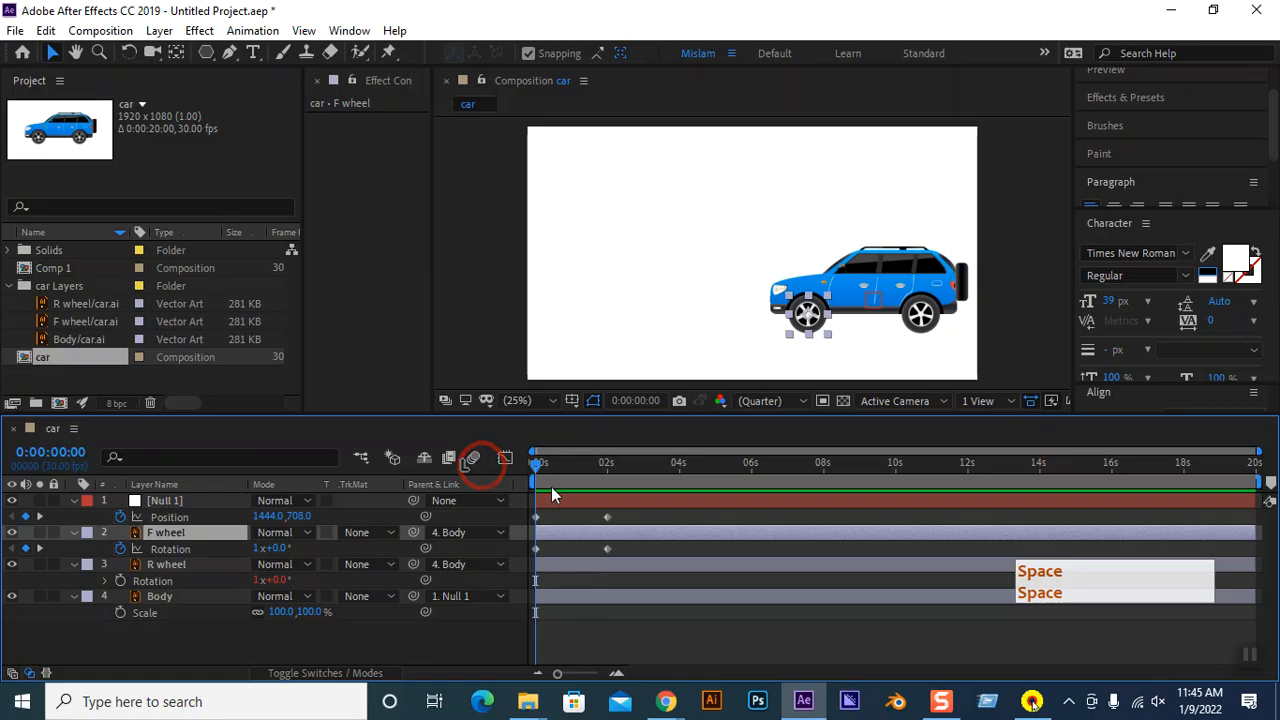
Move the end keyframes of Null 1's position and F wheel's rotation to about 3.5 seconds, preview the motion and stop at 2 seconds.
left_click_drag(630, 511, 660, 523)
key("space")
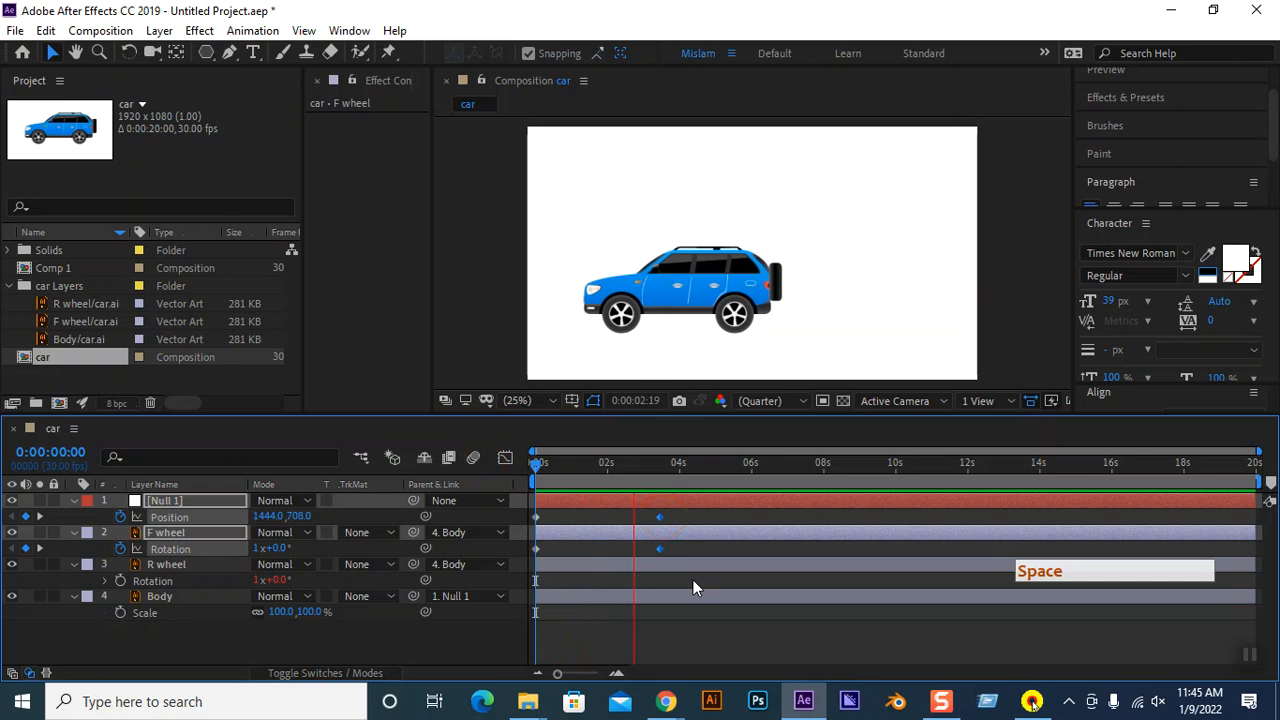
key("space")
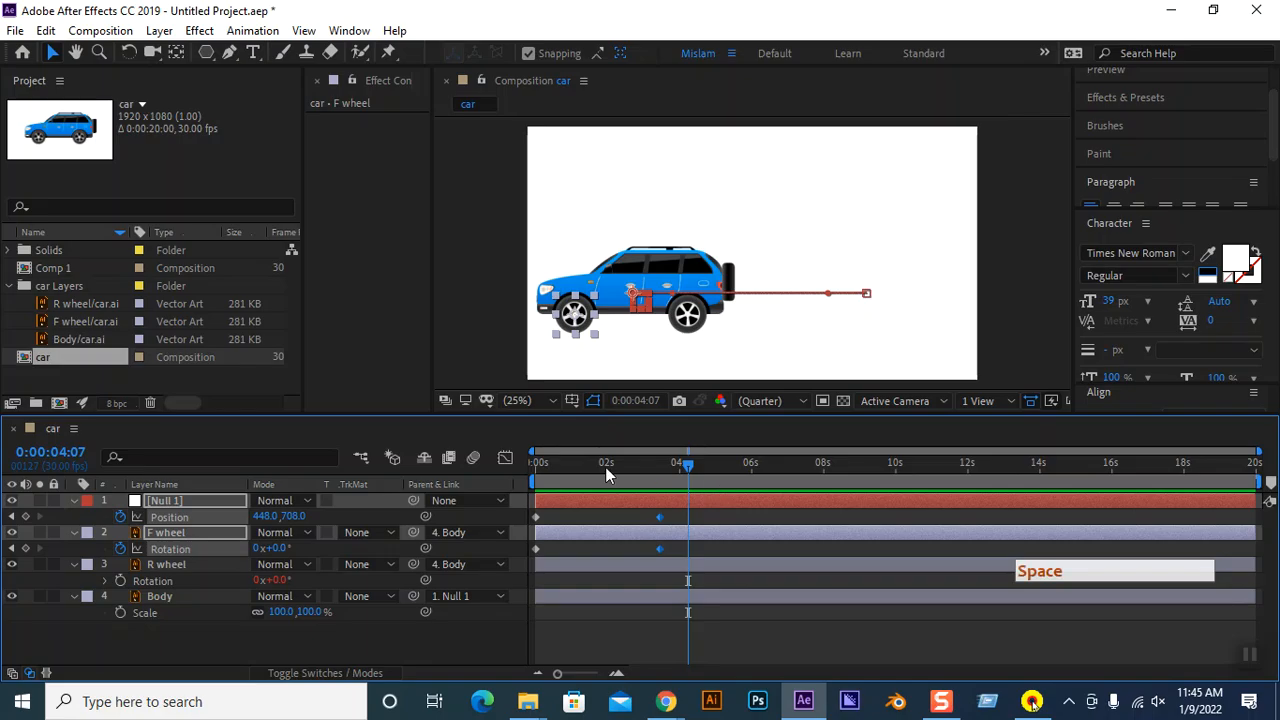
left_click_drag(685, 465, 670, 466)
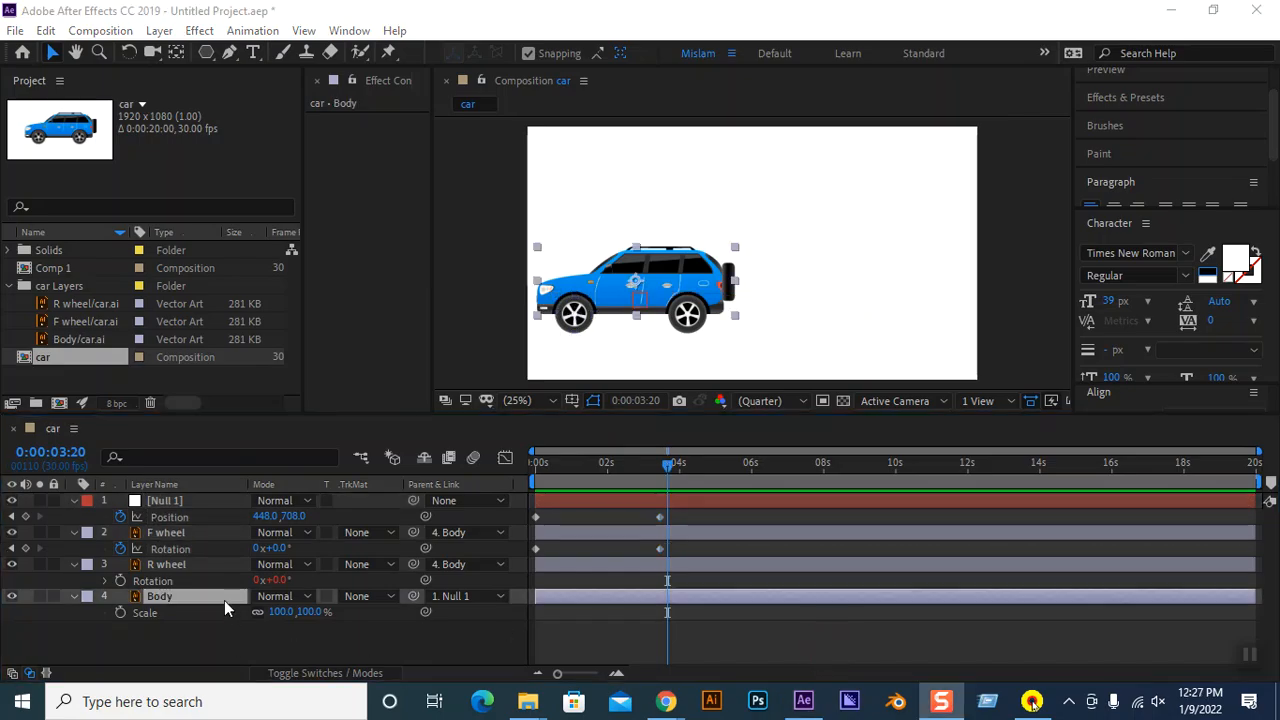
left_click_drag(655, 465, 606, 466)
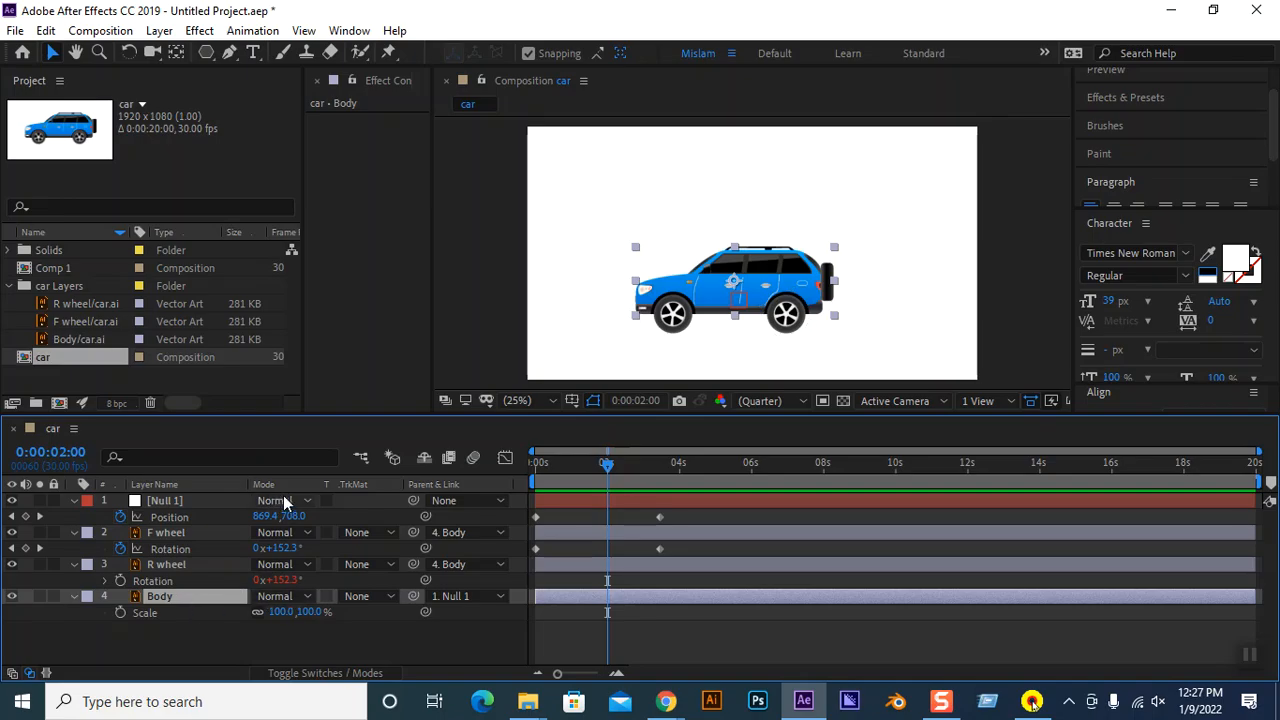
Try the Classic Color Burn, Darken and Darker Color blending modes on the Body layer.
left_click(304, 596)
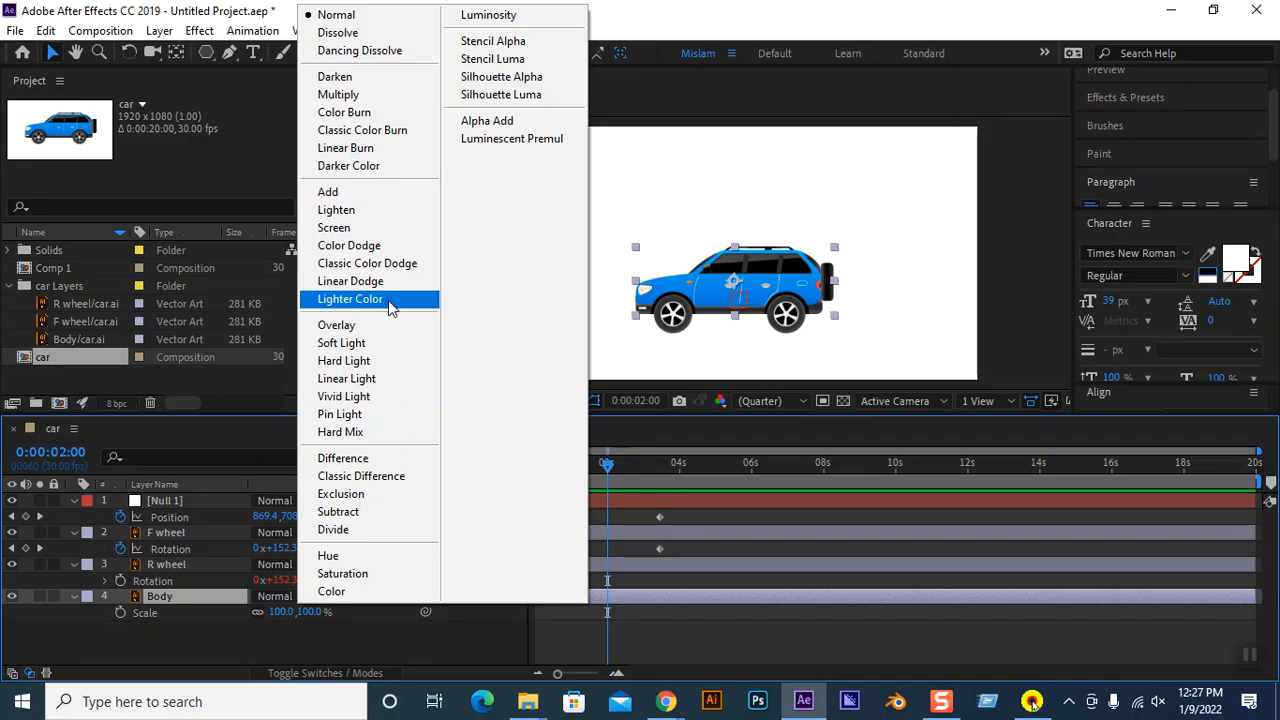
left_click(355, 130)
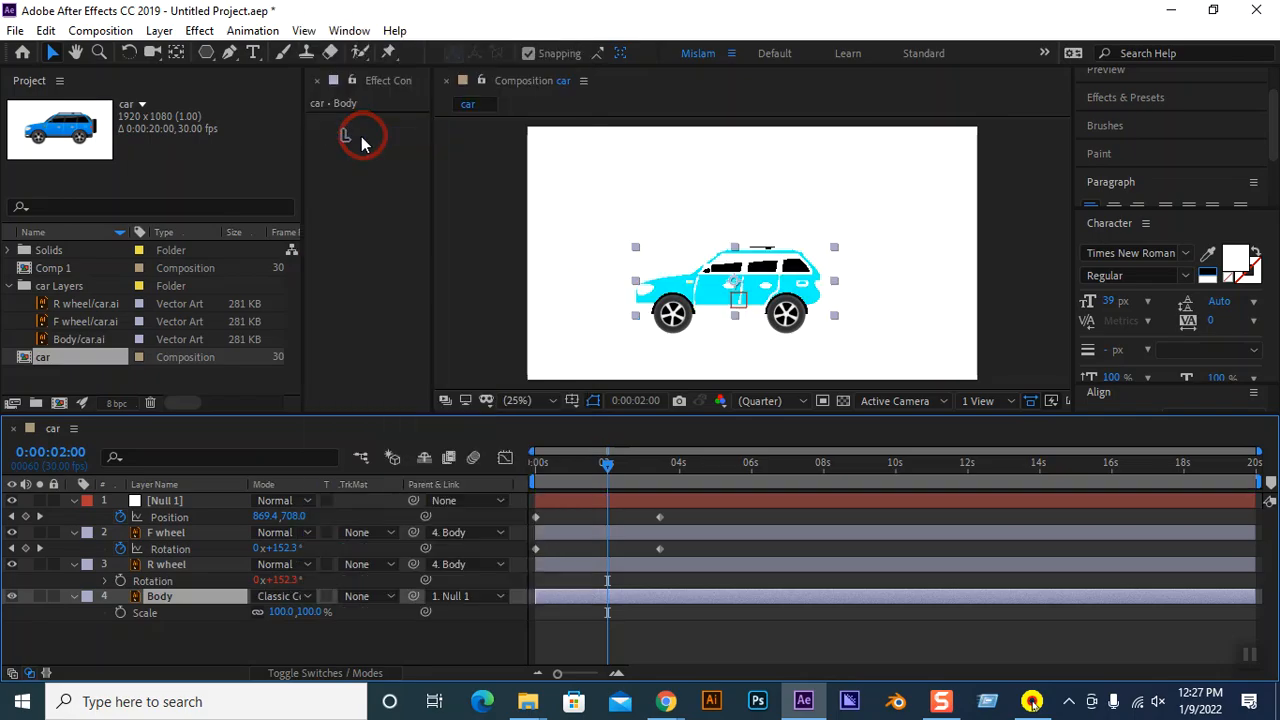
left_click(292, 596)
left_click(340, 77)
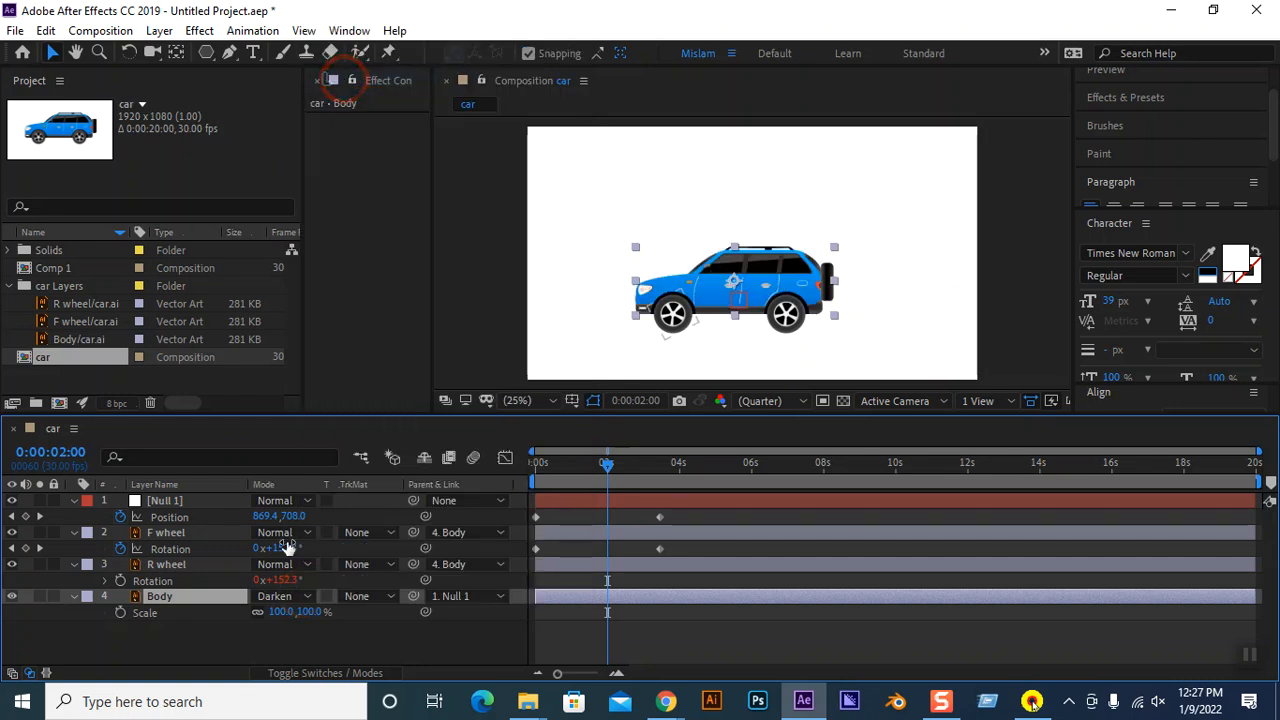
left_click(285, 598)
left_click(344, 168)
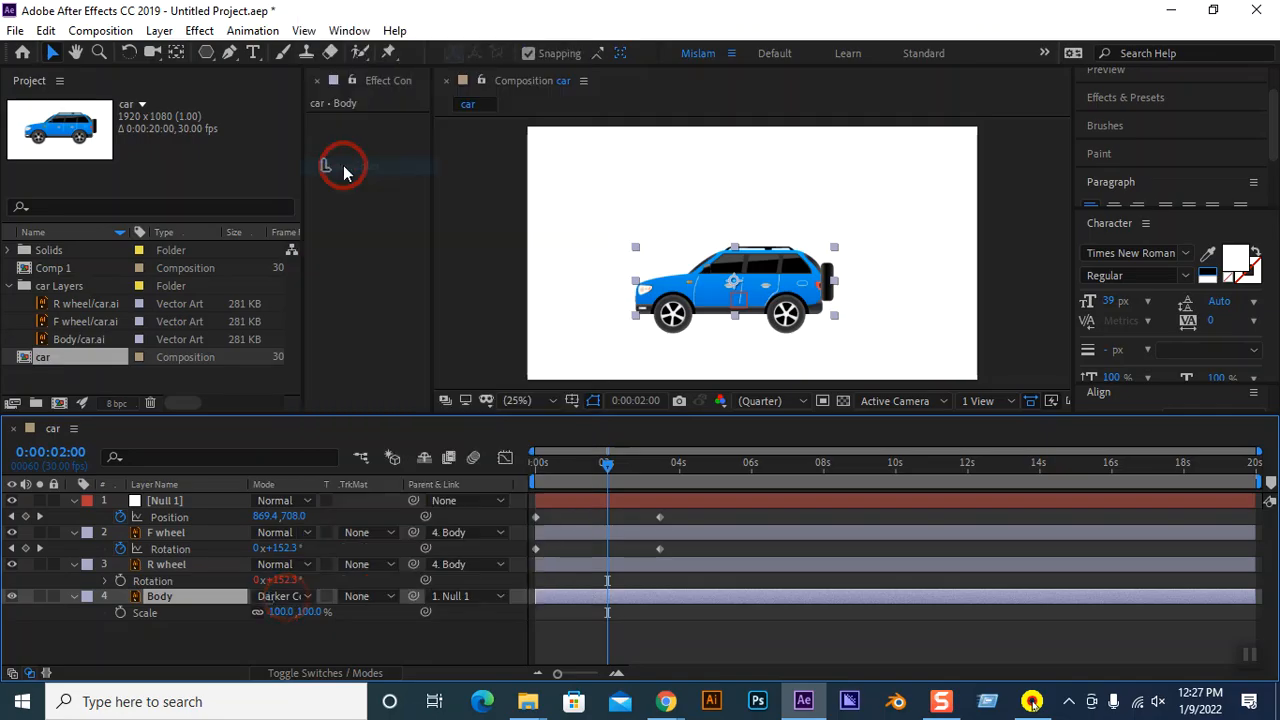
Set the Body layer's blending mode to Lighten, look through the remaining modes and deselect the layer.
left_click(306, 595)
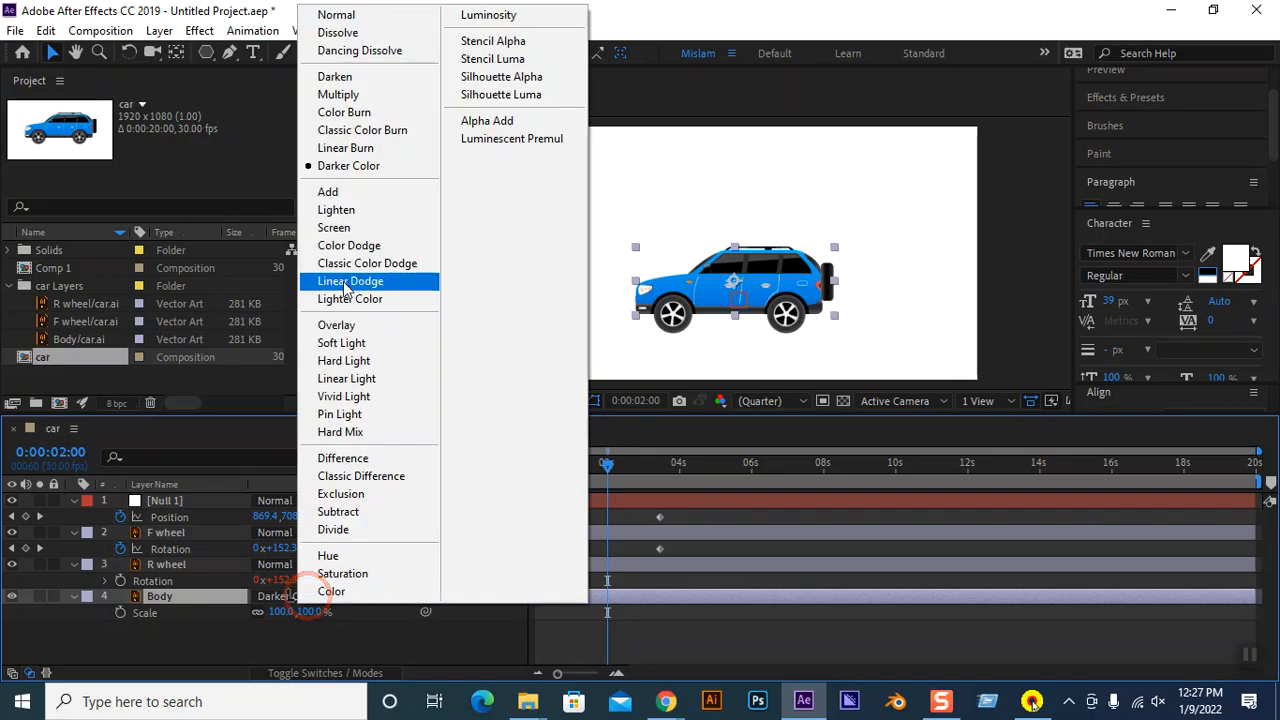
left_click(345, 213)
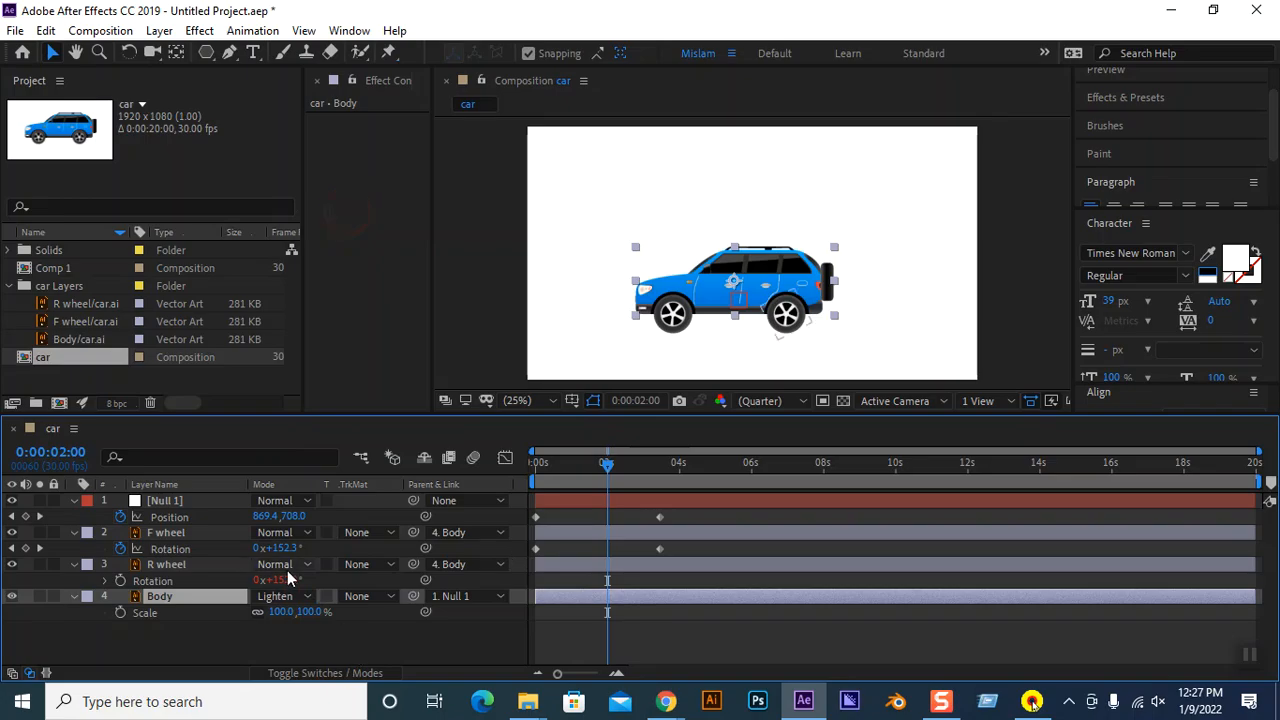
left_click(307, 598)
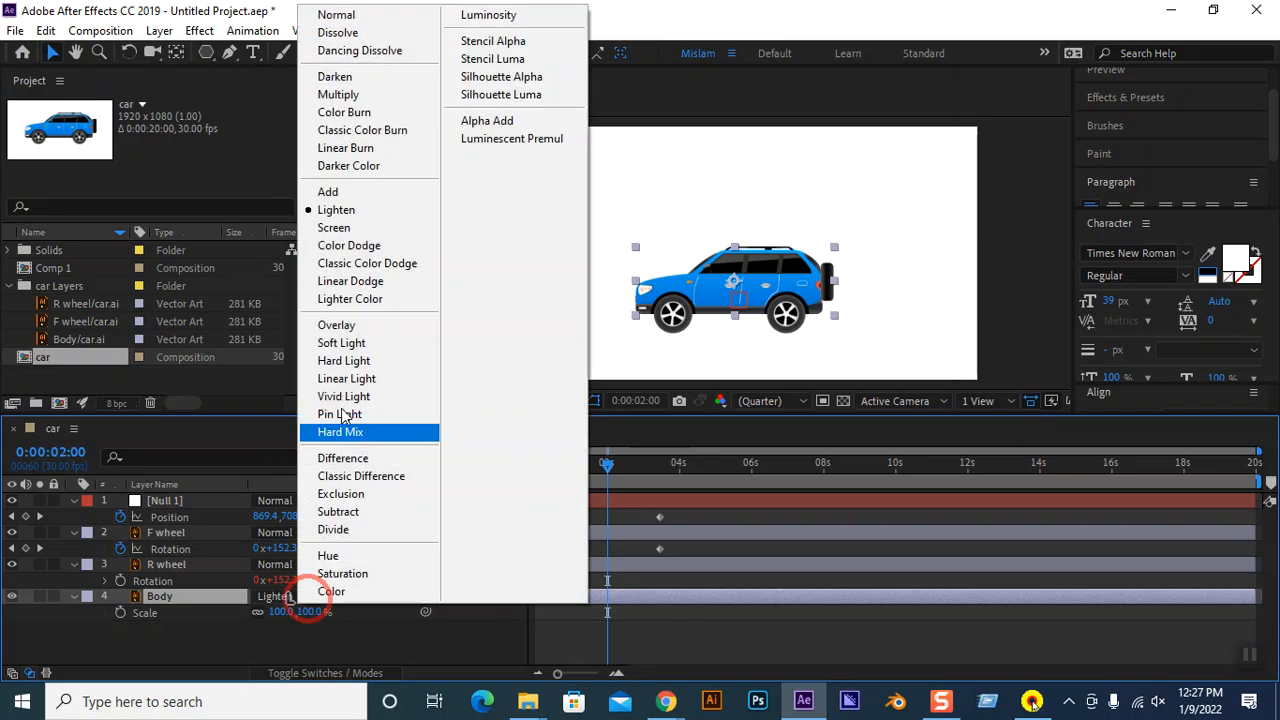
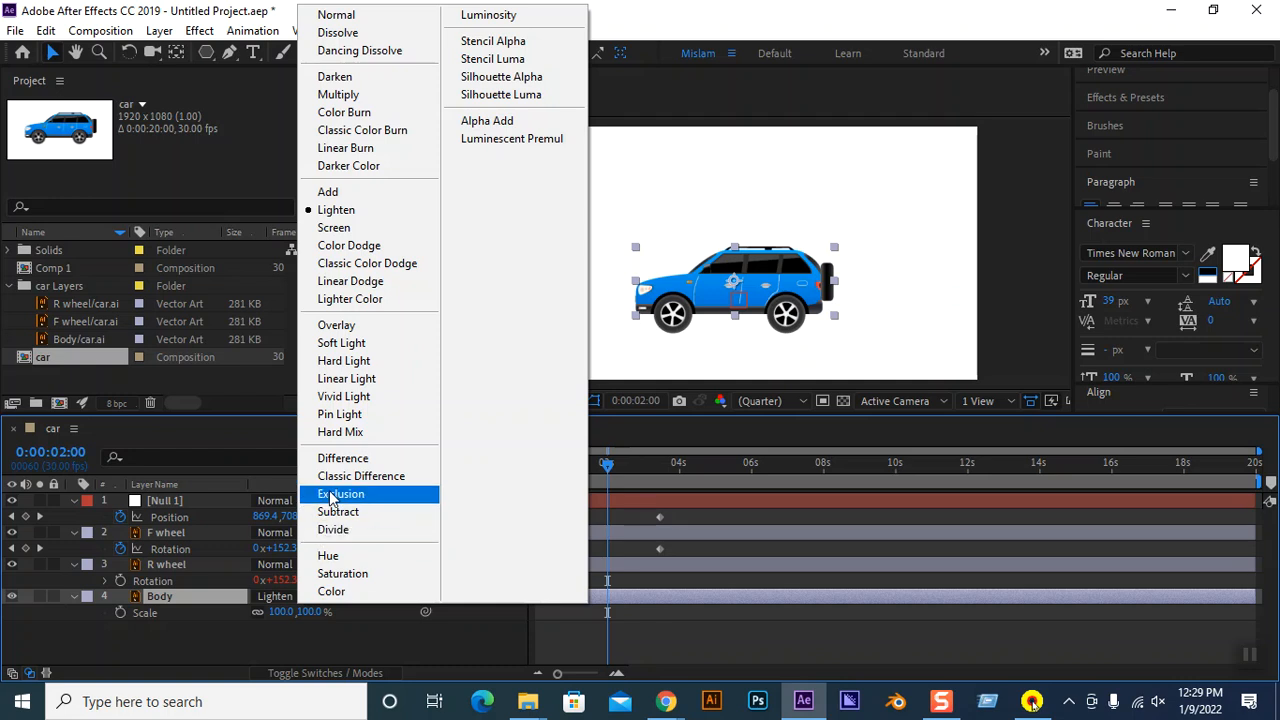
left_click(165, 636)
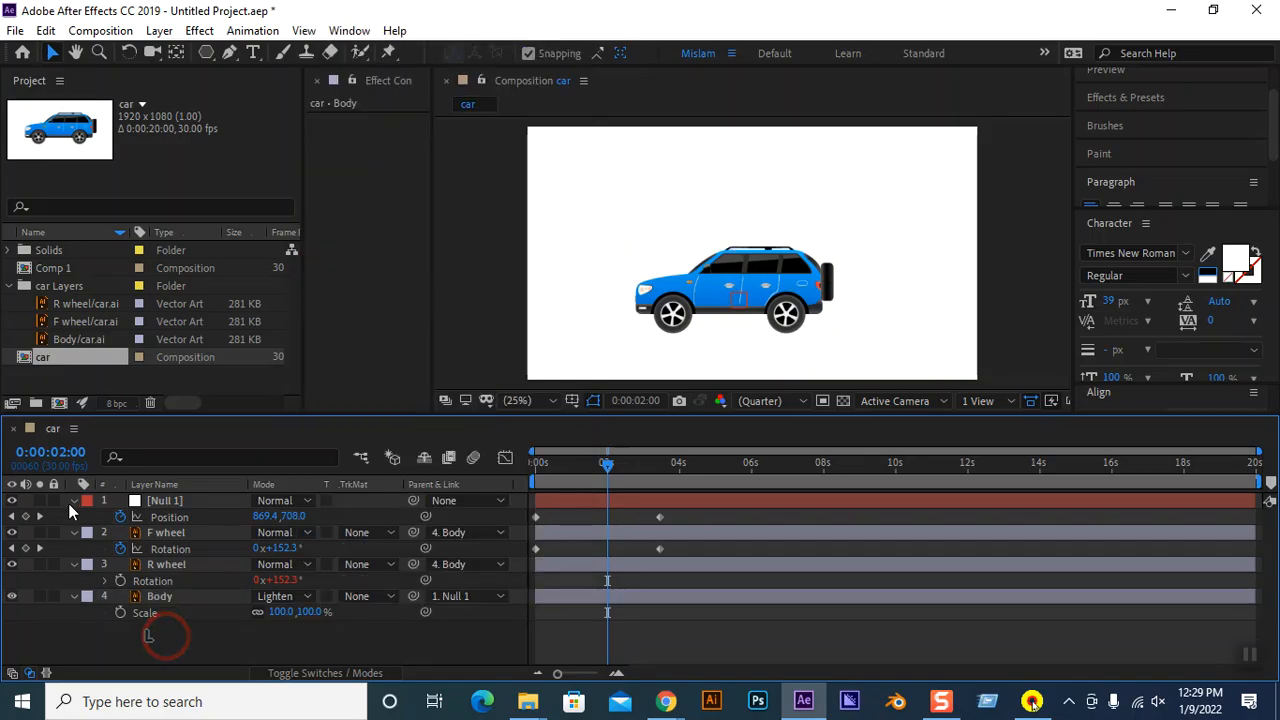
Collapse the displayed properties of the Null 1, F wheel, R wheel and Body layers.
left_click(74, 502)
left_click(73, 517)
left_click(73, 533)
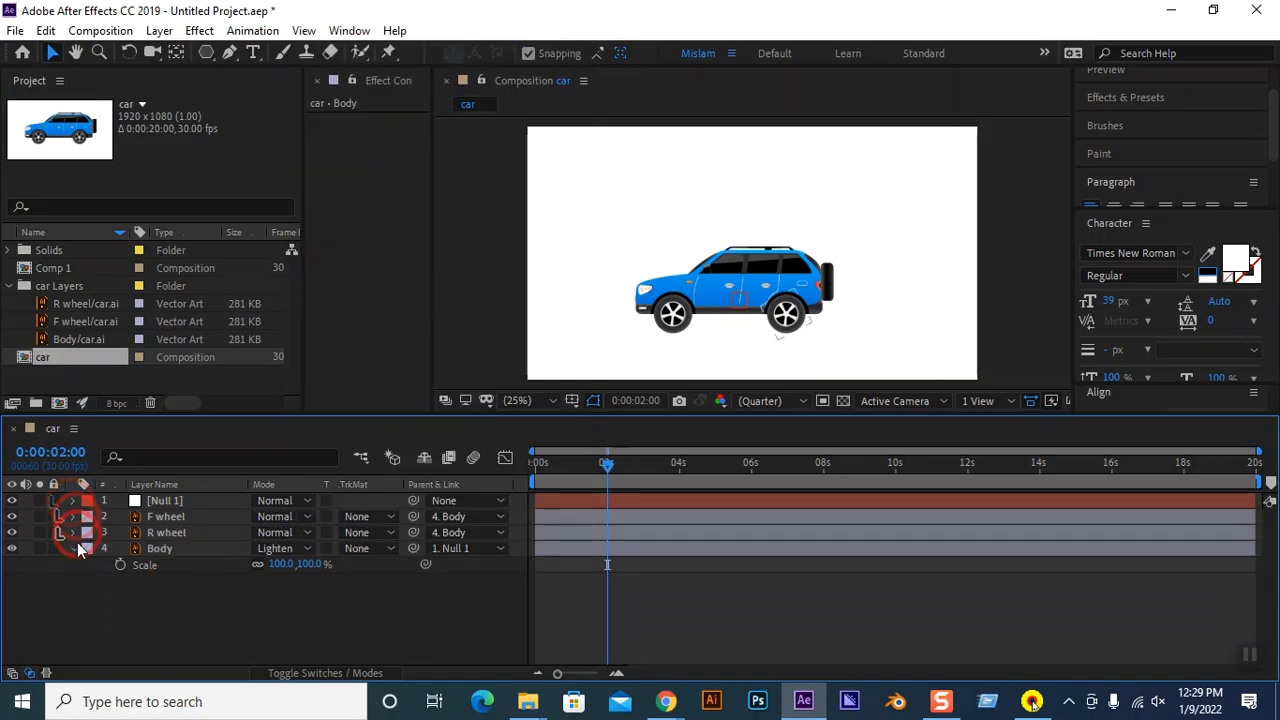
left_click(72, 549)
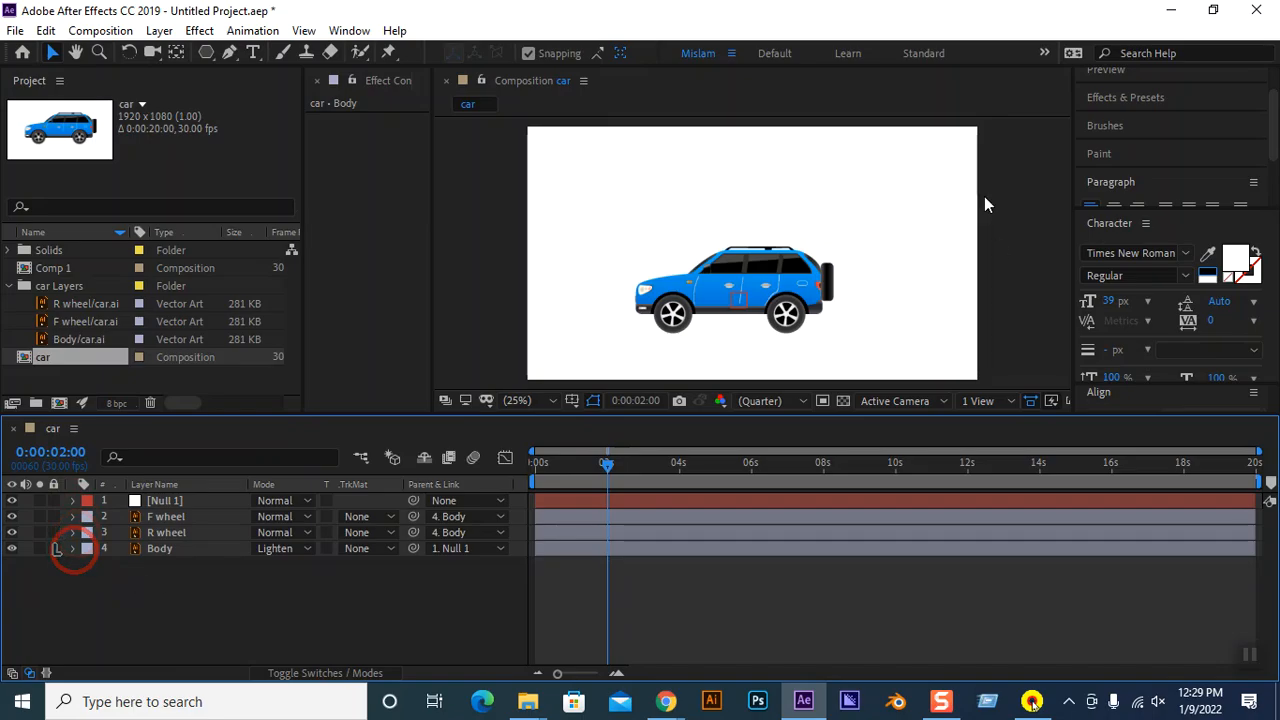
Set the Null 1 layer's scale to 95% to resize the whole car, and deselect the layer.
left_click(160, 501)
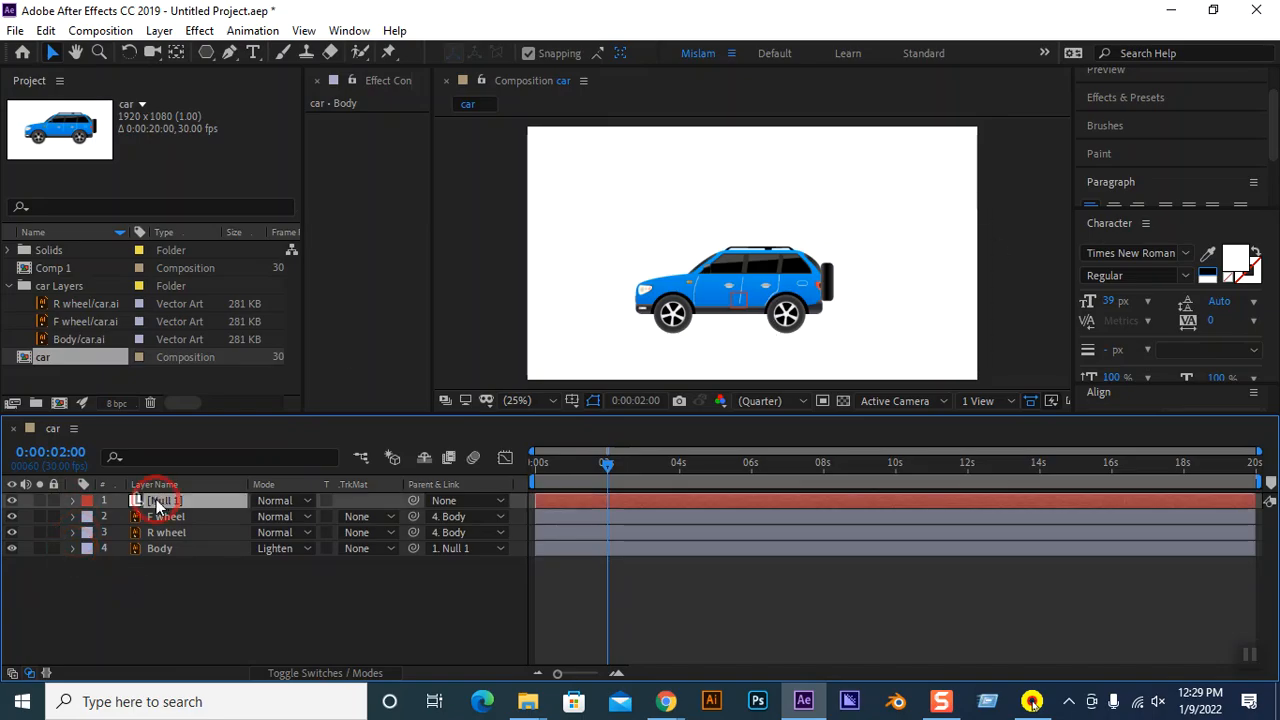
key("s")
mouse_move(275, 517)
left_mouse_down()
mouse_move(320, 516)
mouse_move(288, 517)
left_mouse_up()
left_click(350, 594)
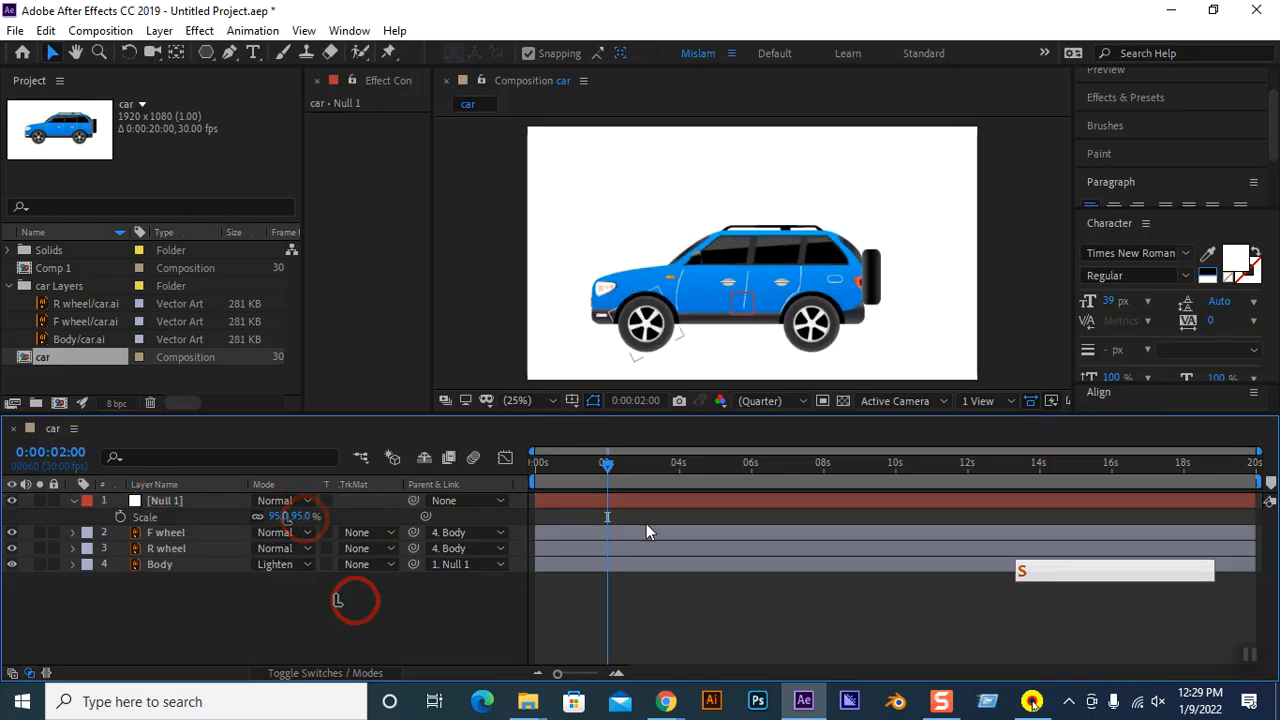
Lock the Null 1, F wheel, R wheel and Body layers, and hide the Null 1 layer.
left_click(54, 501)
left_click(54, 532)
left_click(54, 548)
left_click(54, 564)
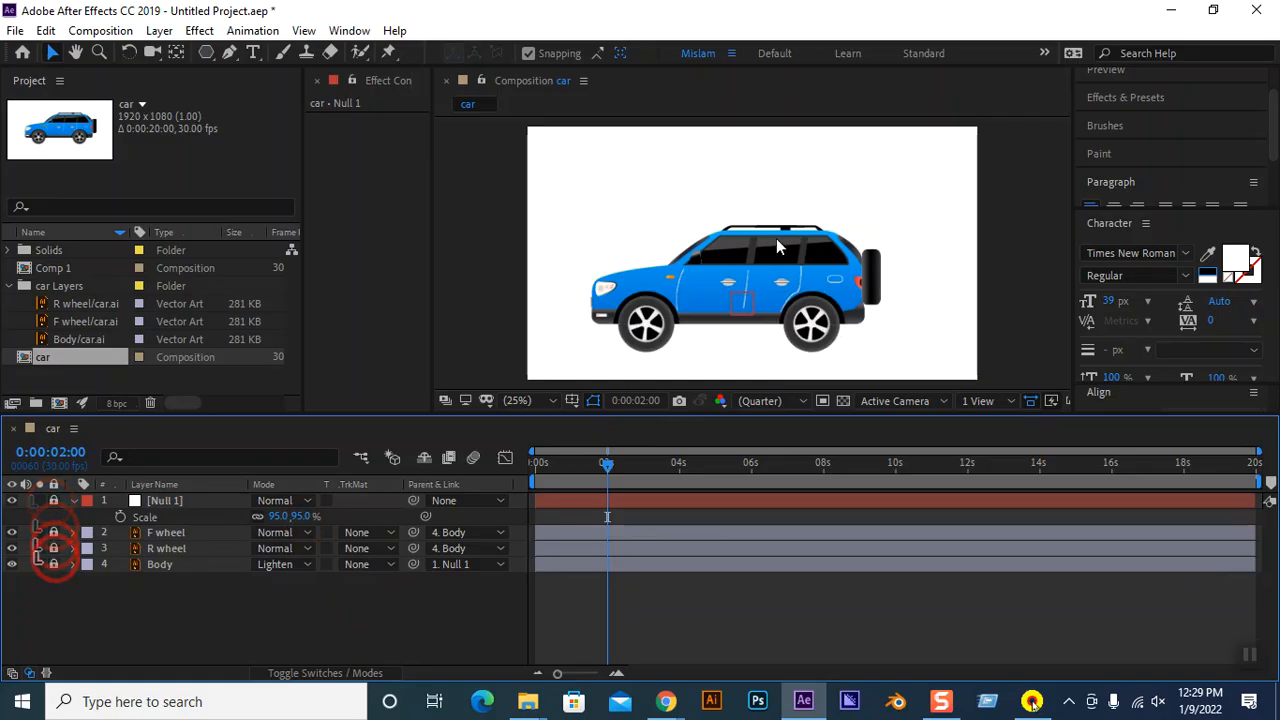
left_click(12, 501)
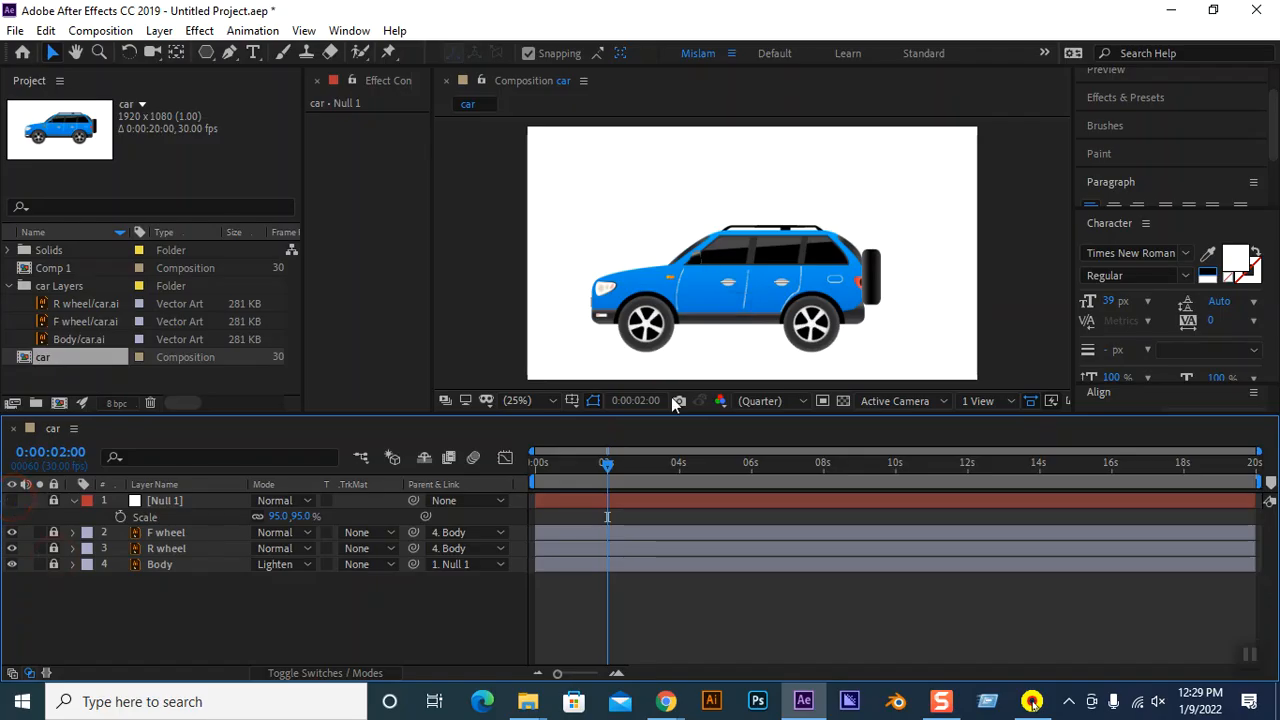
Add a new adjustment layer above the layers of the car composition.
right_click(335, 604)
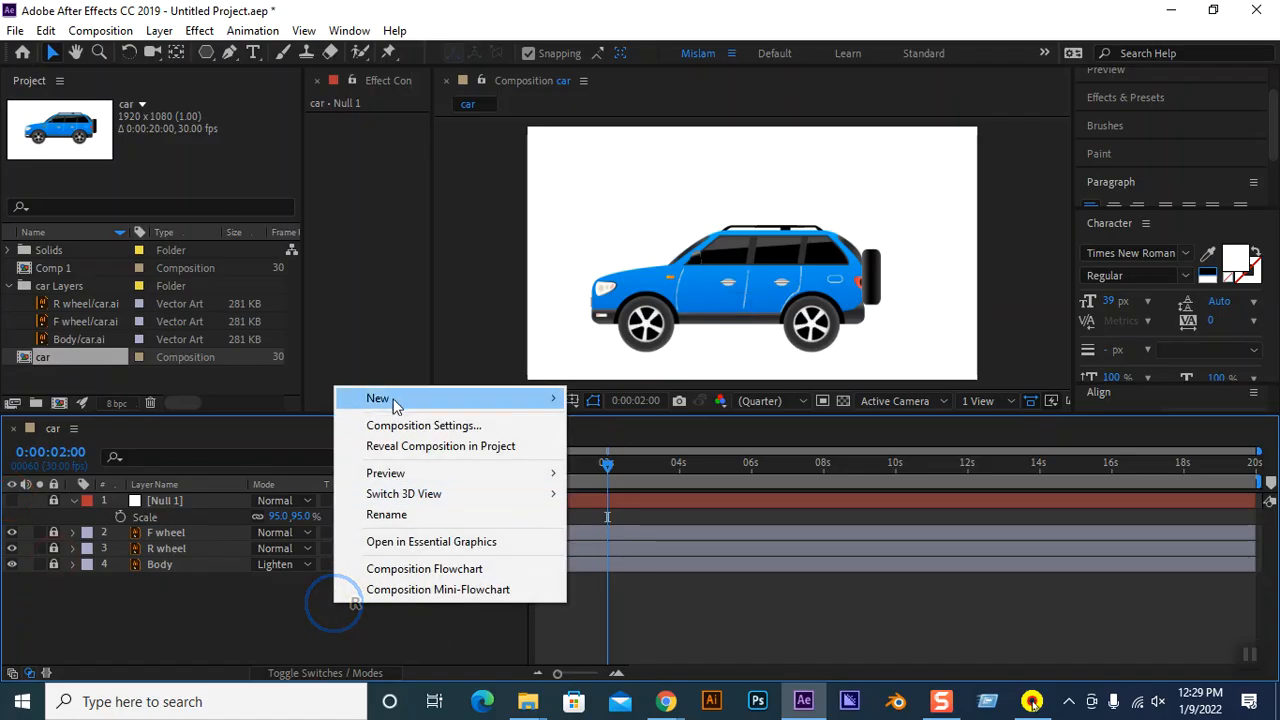
mouse_move(392, 401)
left_click(666, 549)
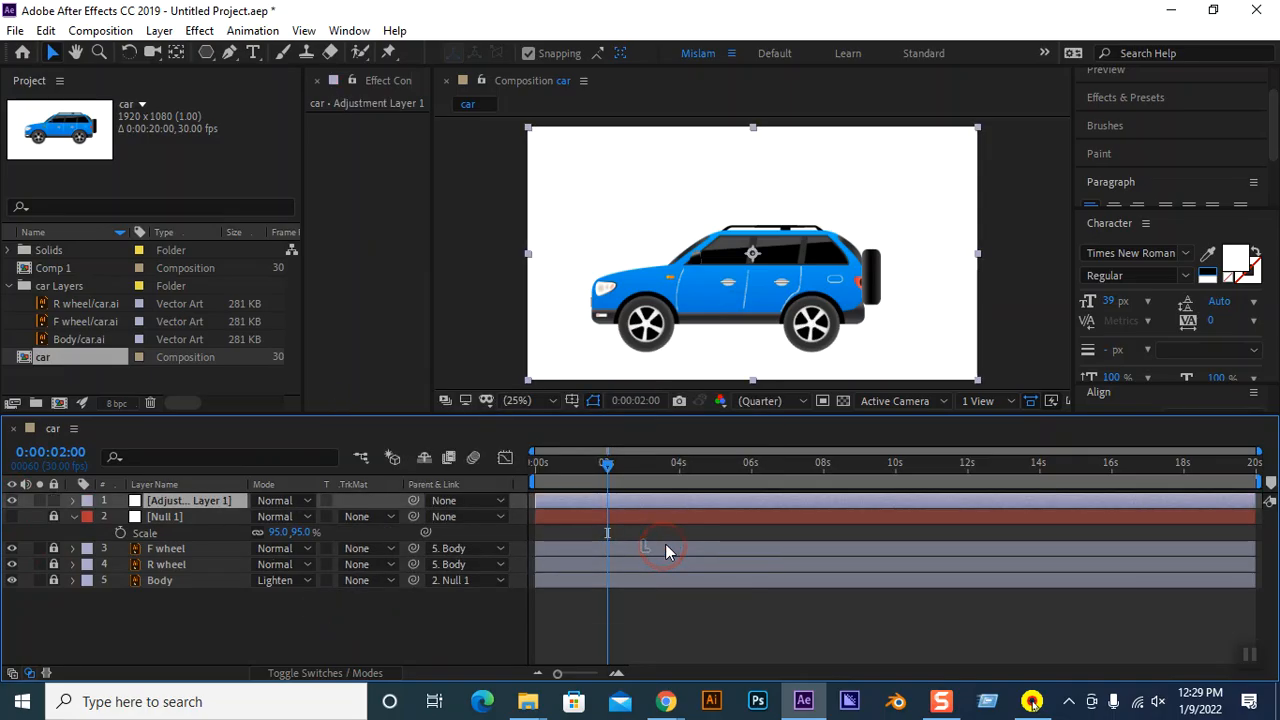
Search the effects for "hue", apply Hue/Saturation to the adjustment layer, and widen the area showing its settings.
left_click(1136, 97)
left_click(1139, 129)
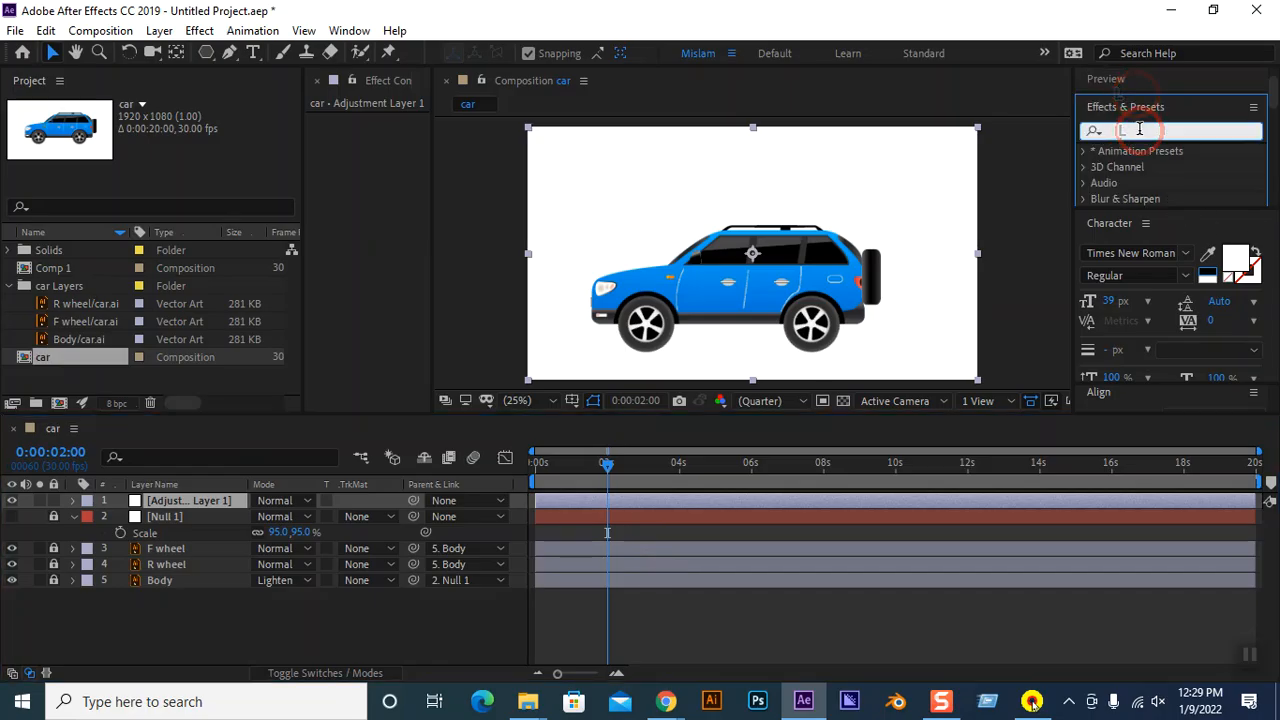
type("hu")
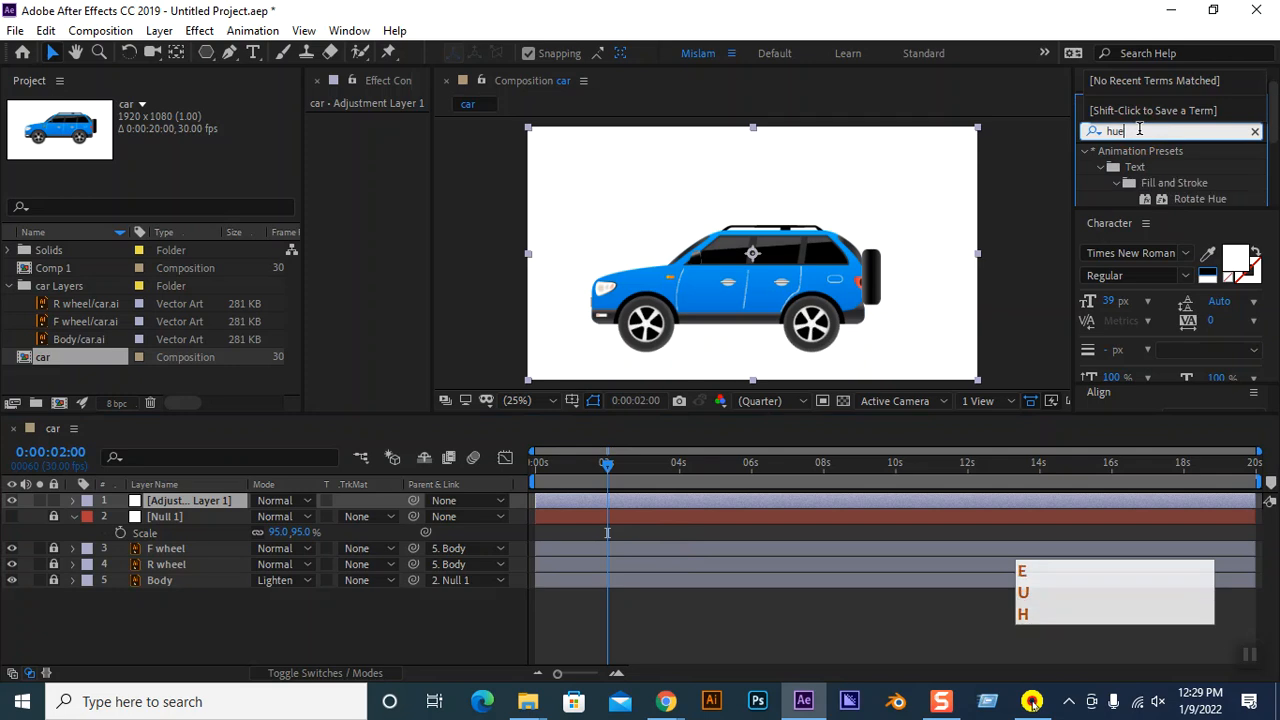
type("e")
left_click_drag(1143, 208, 1153, 297)
left_click_drag(1175, 231, 213, 503)
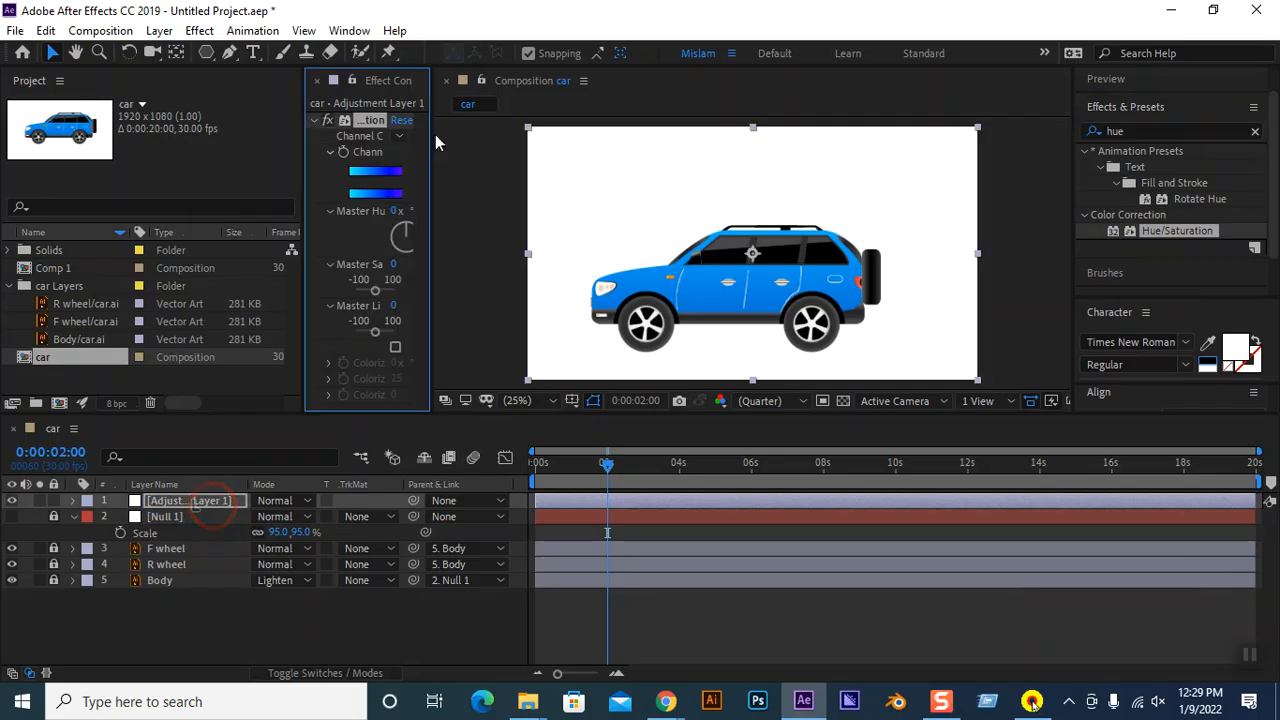
left_click_drag(302, 207, 155, 207)
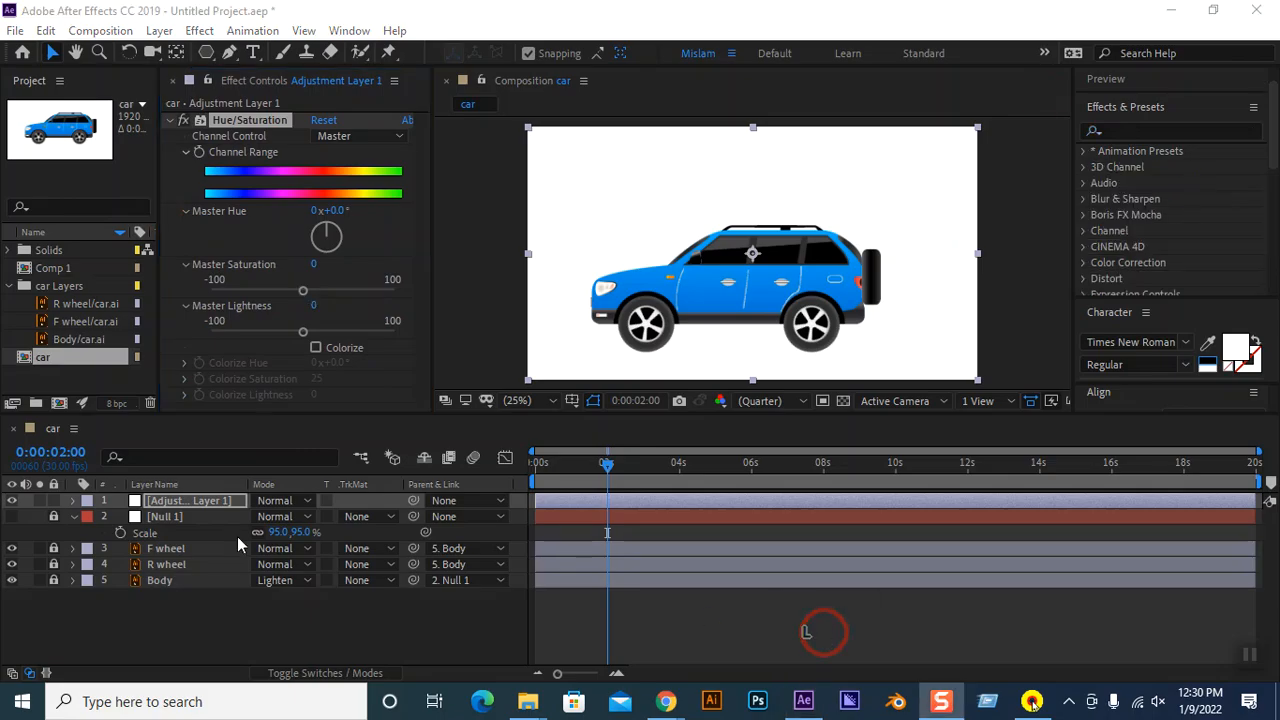
Delete the Hue/Saturation effect and the adjustment layer from the car composition.
left_click(204, 124)
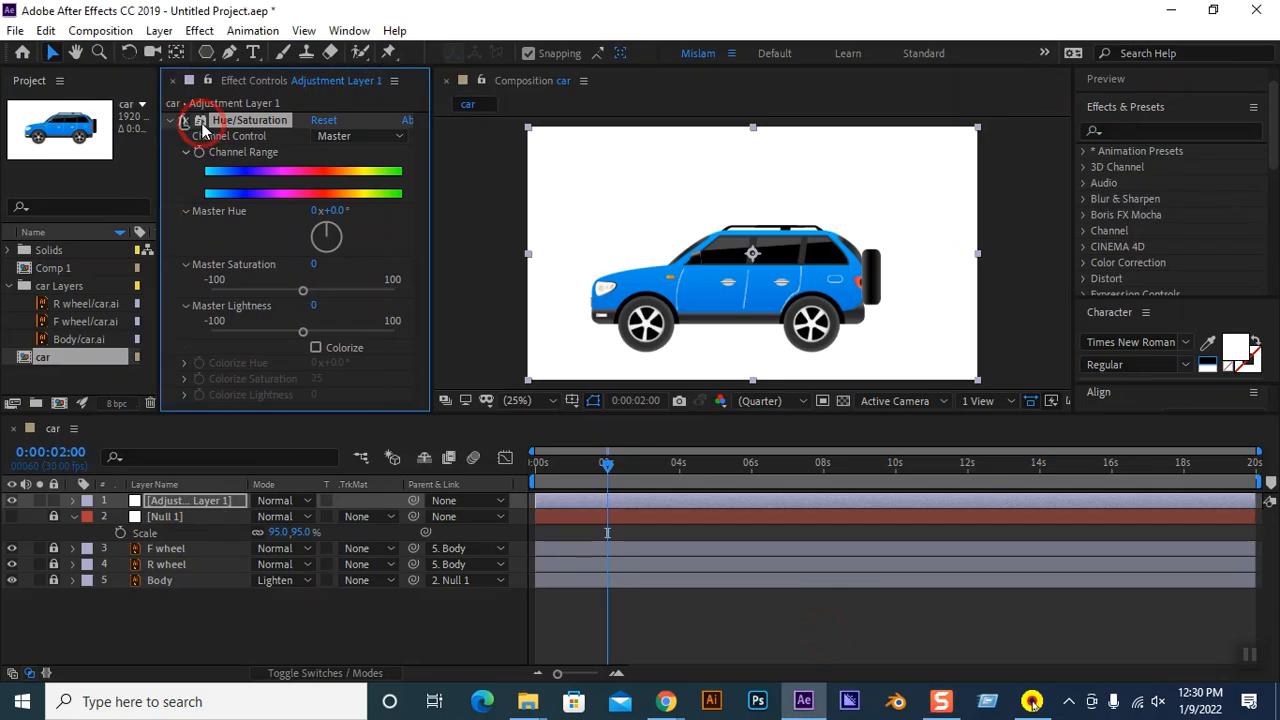
key("Delete")
left_click(307, 642)
left_click(188, 504)
key("Delete")
key("Delete")
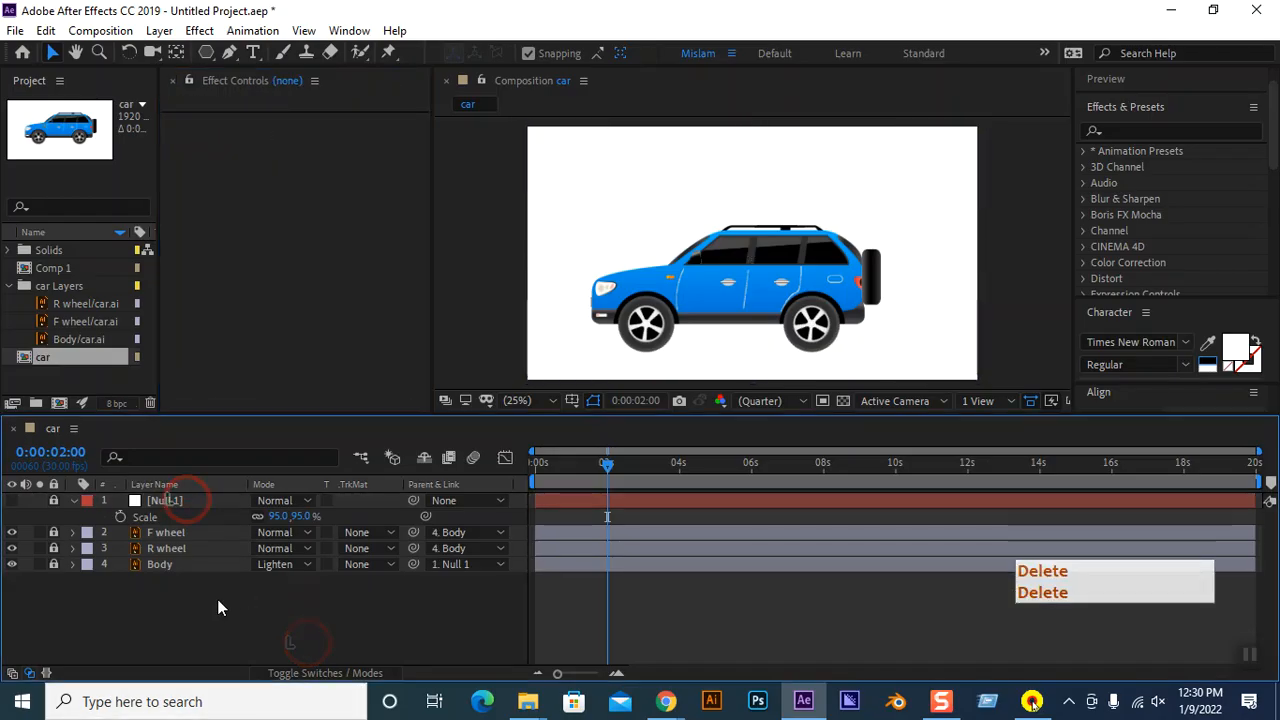
Look through the types of new layer available and create a fresh adjustment layer in the car composition.
left_click(159, 30)
mouse_move(205, 54)
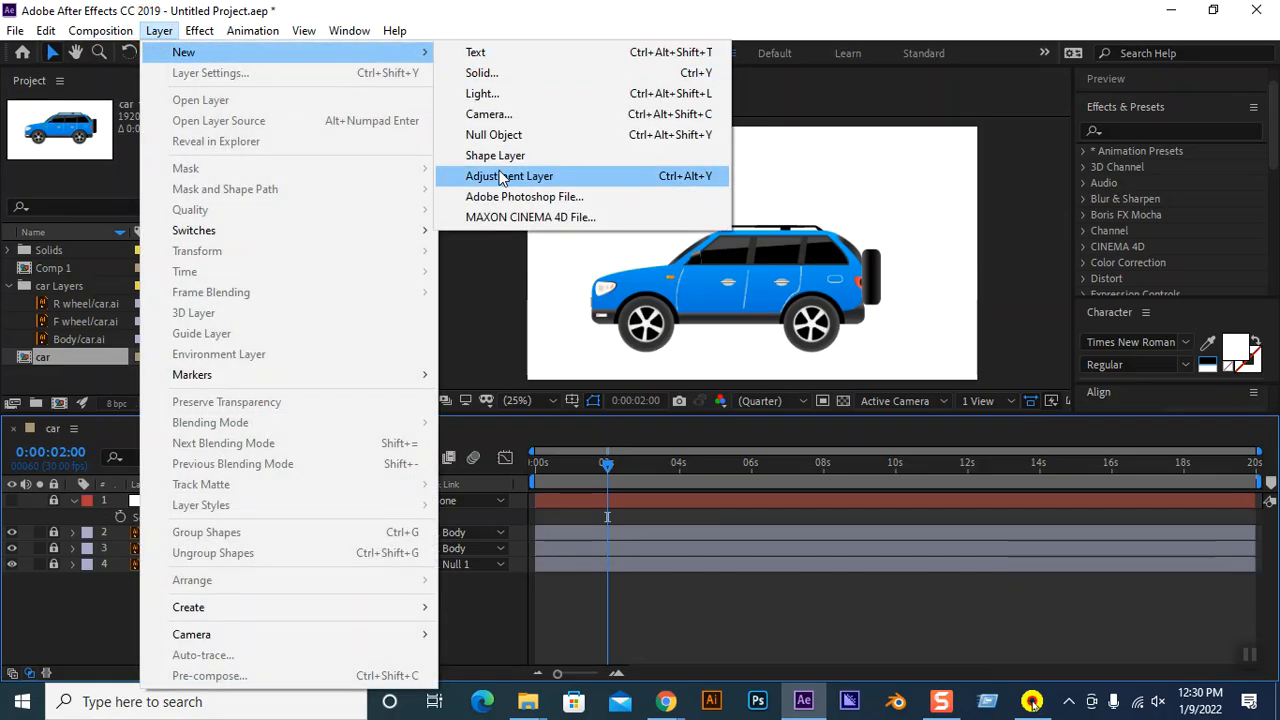
left_click(84, 604)
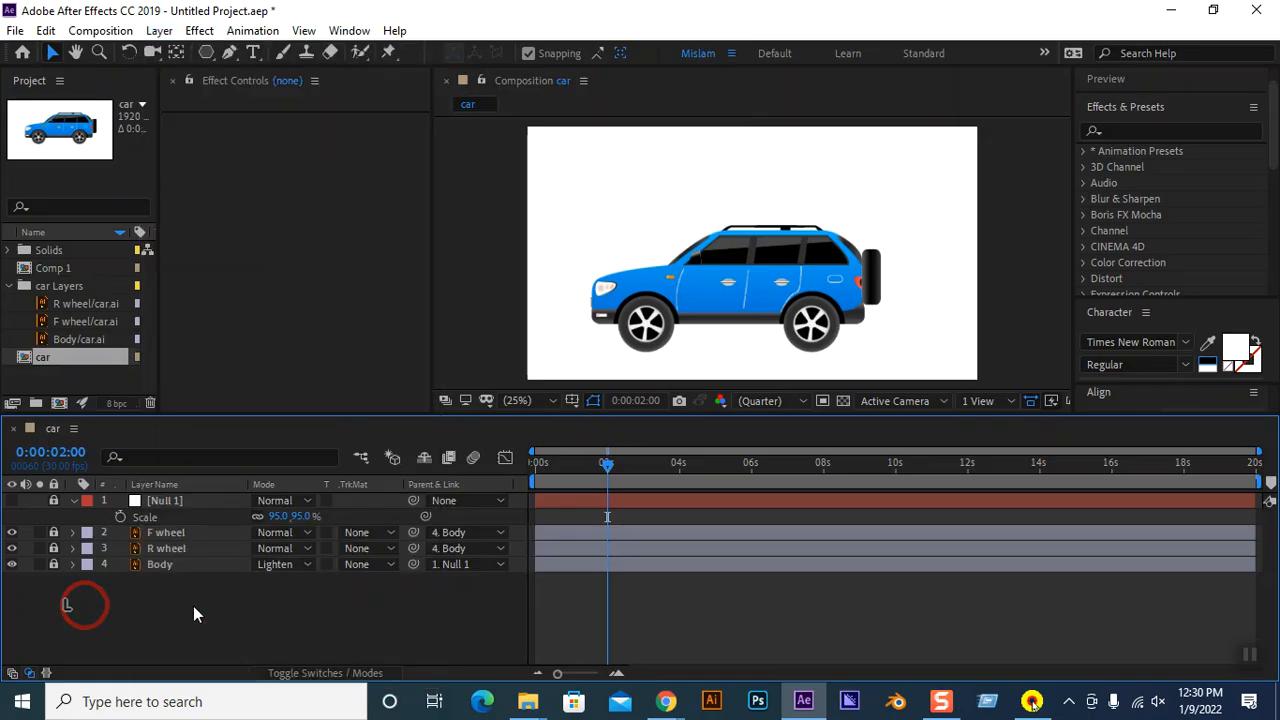
right_click(193, 606)
mouse_move(283, 405)
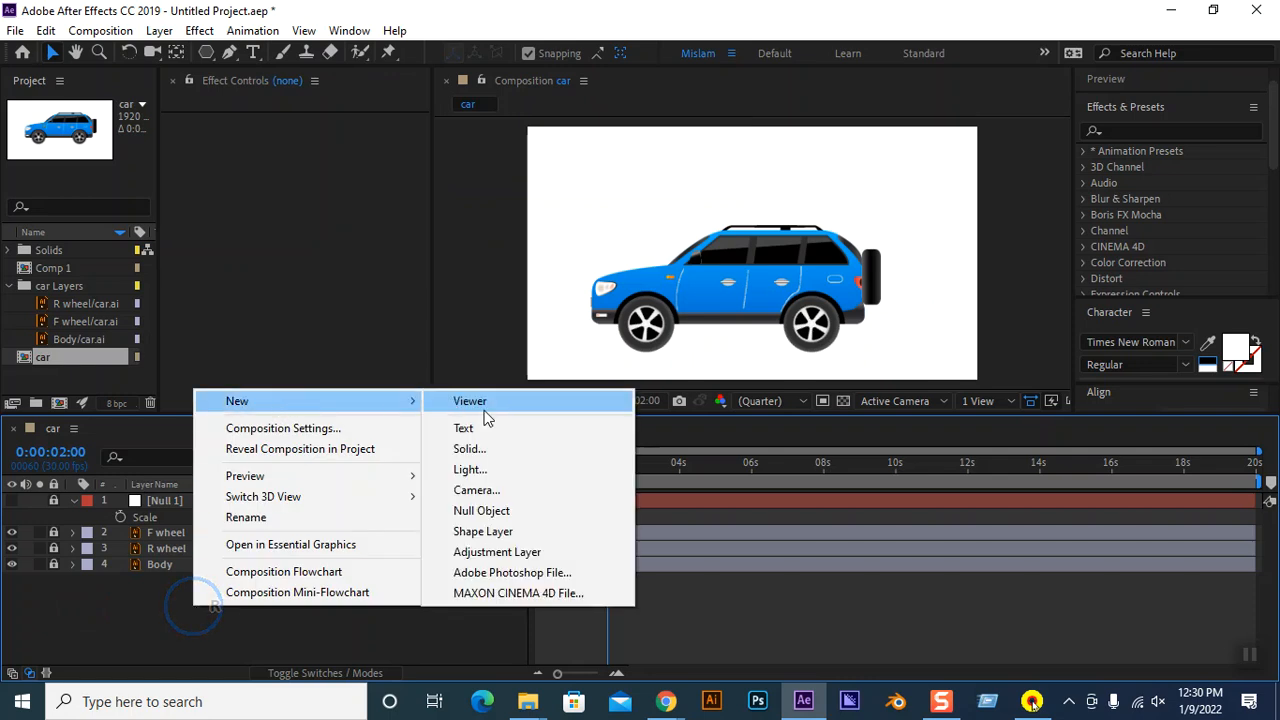
left_click(505, 552)
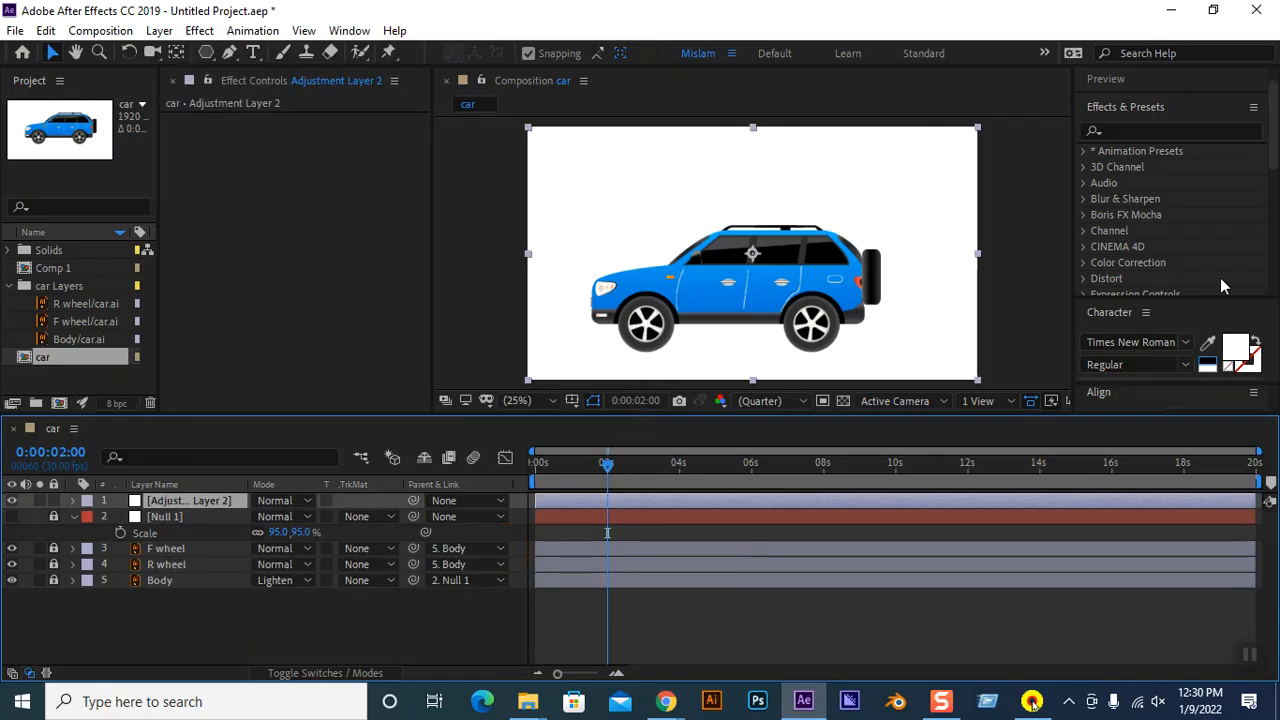
Look through the effect categories available for the adjustment layer, including Color Correction, Stylize and Blur & Sharpen.
left_click(199, 30)
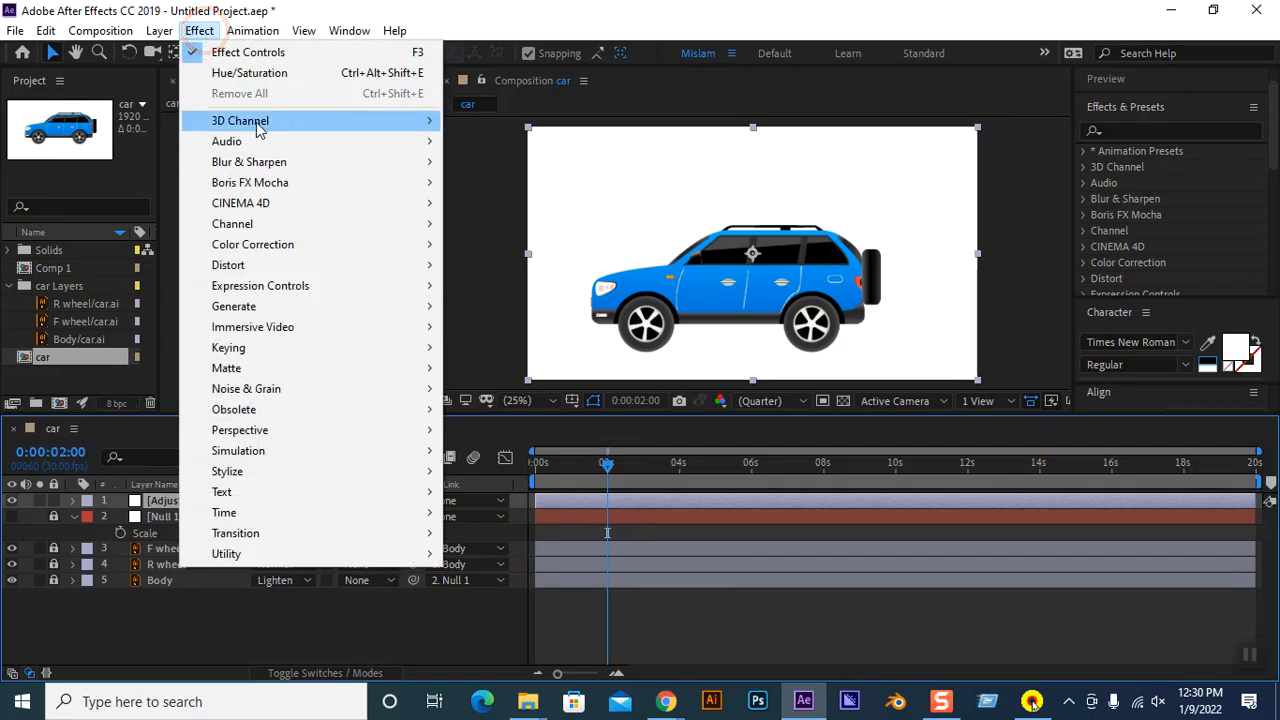
left_click(281, 245)
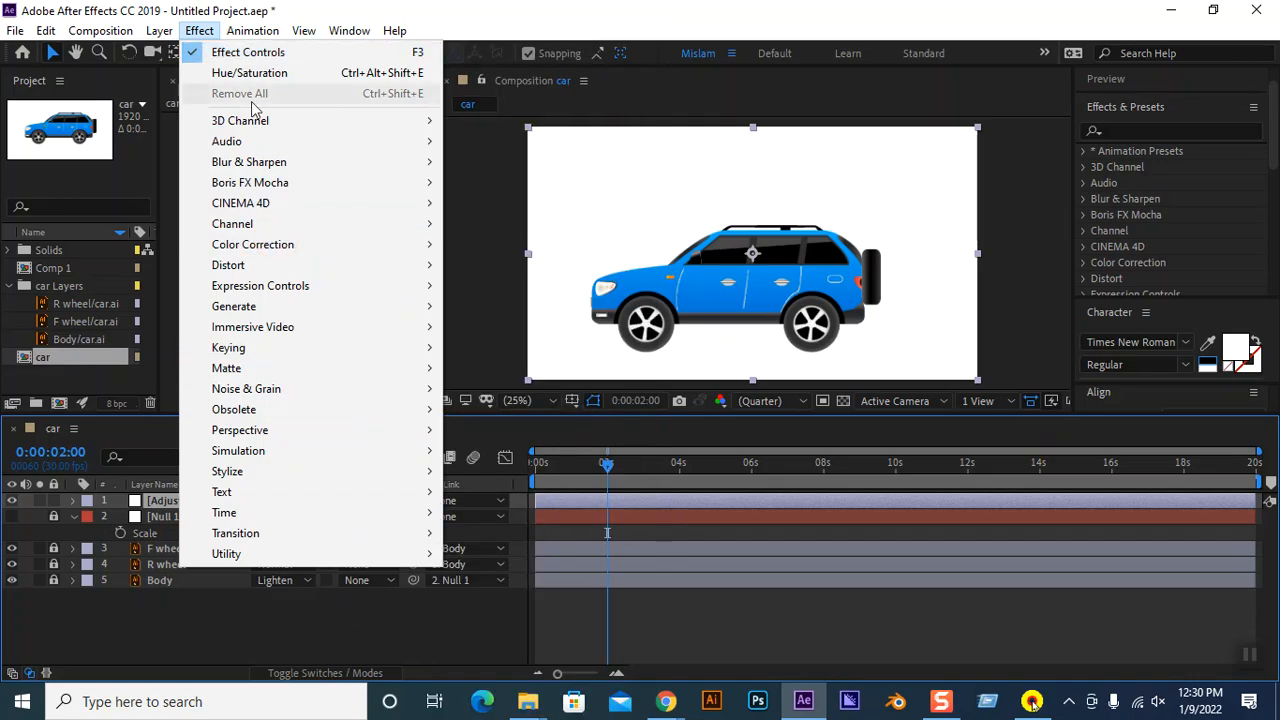
left_click(305, 598)
left_click(797, 652)
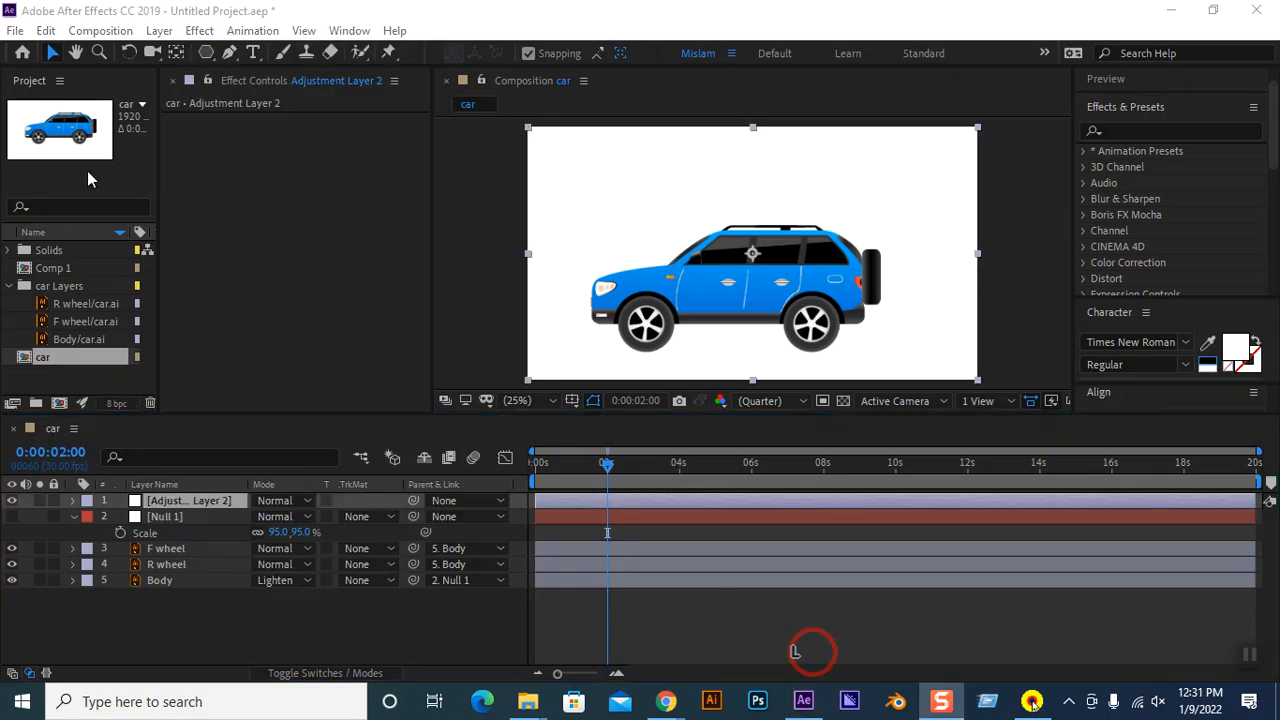
left_click(160, 30)
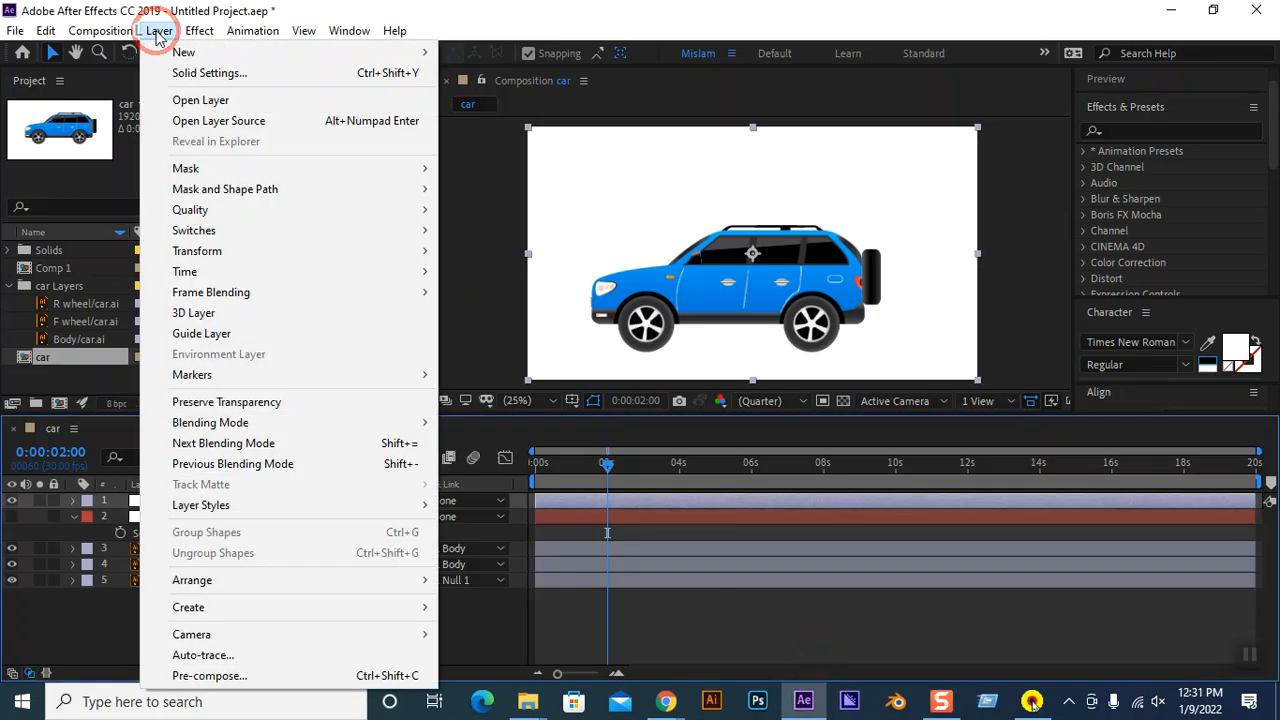
left_click(97, 615)
left_click(157, 500)
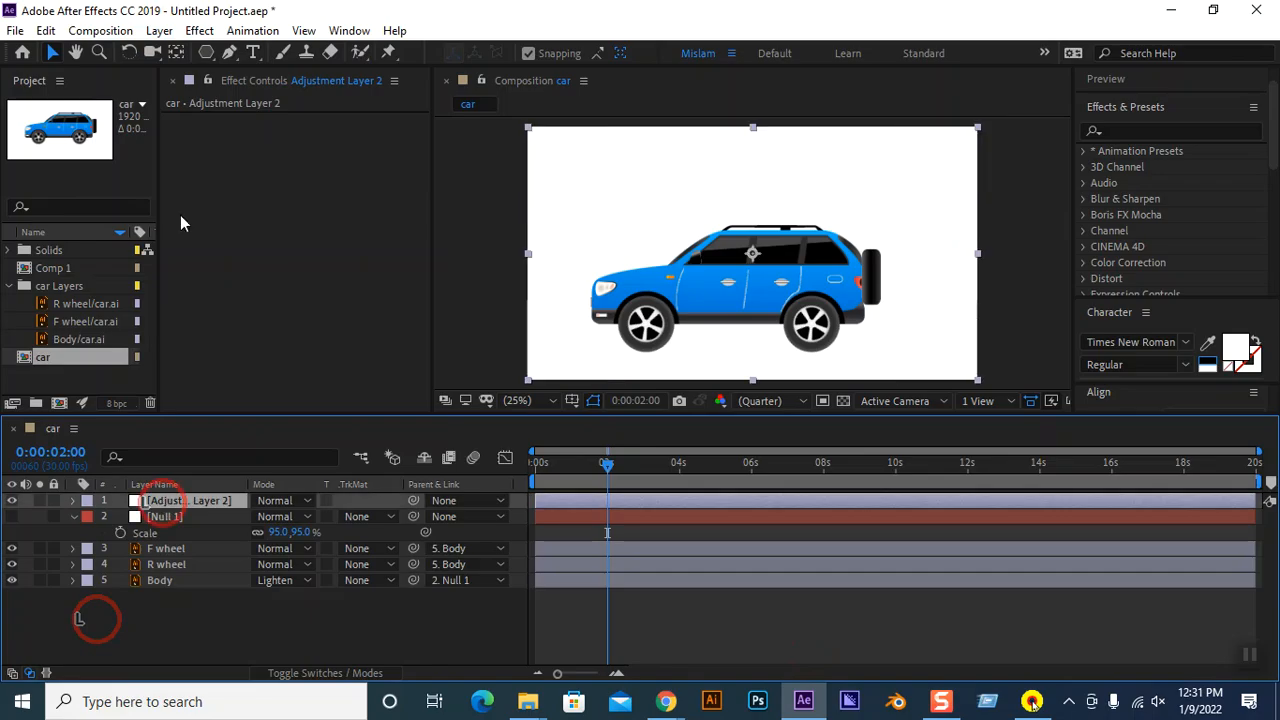
left_click(199, 30)
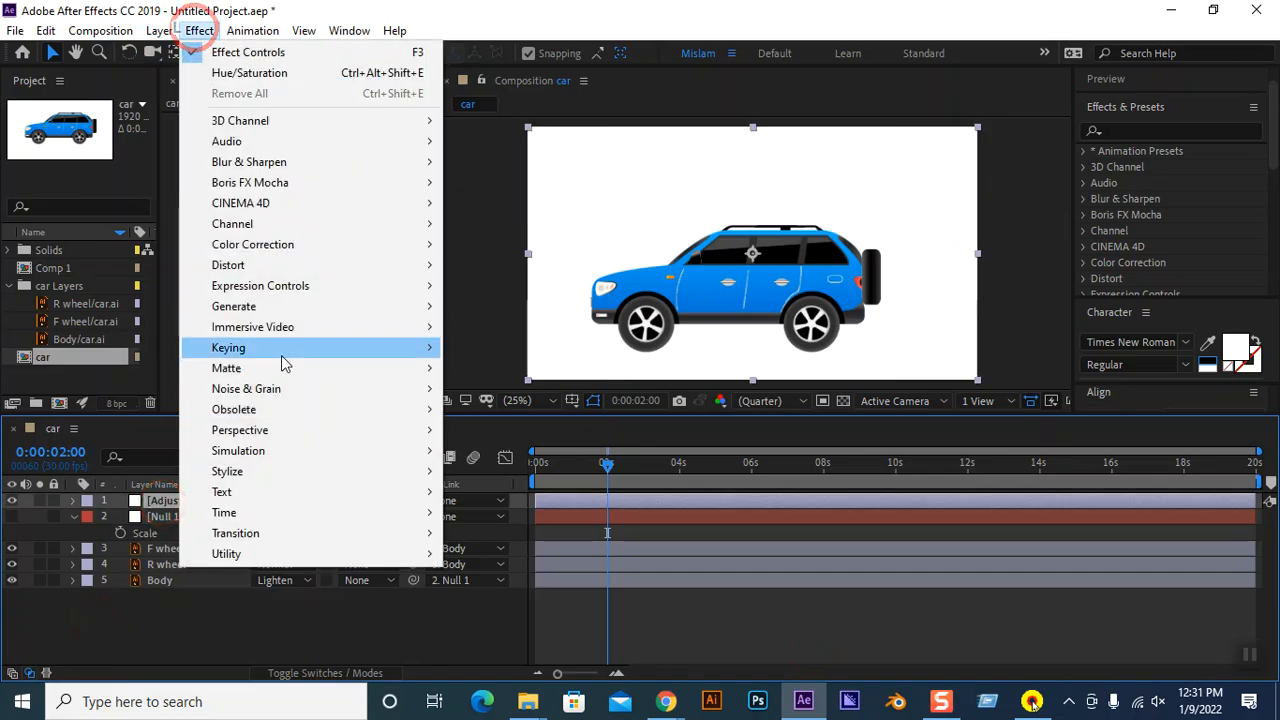
left_click(281, 471)
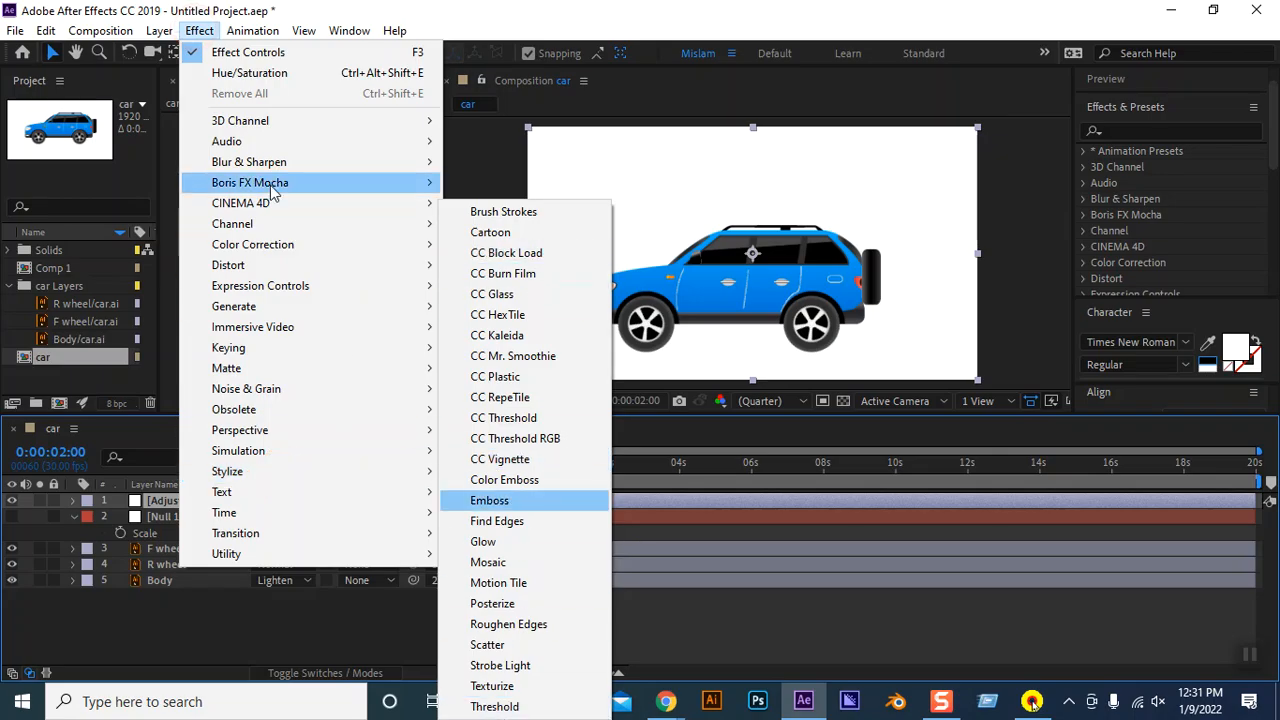
mouse_move(257, 164)
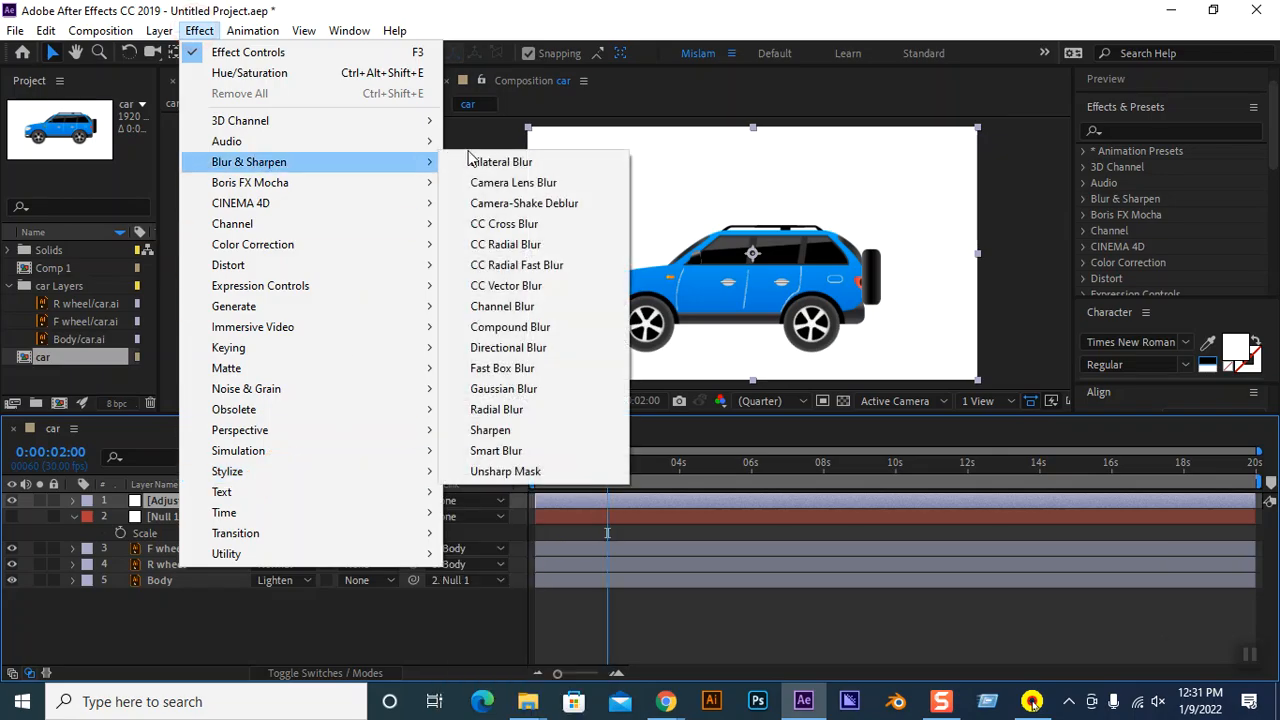
Search the effects for "hue" and apply Hue/Saturation to the Adjustment Layer 2 layer.
left_click(1159, 131)
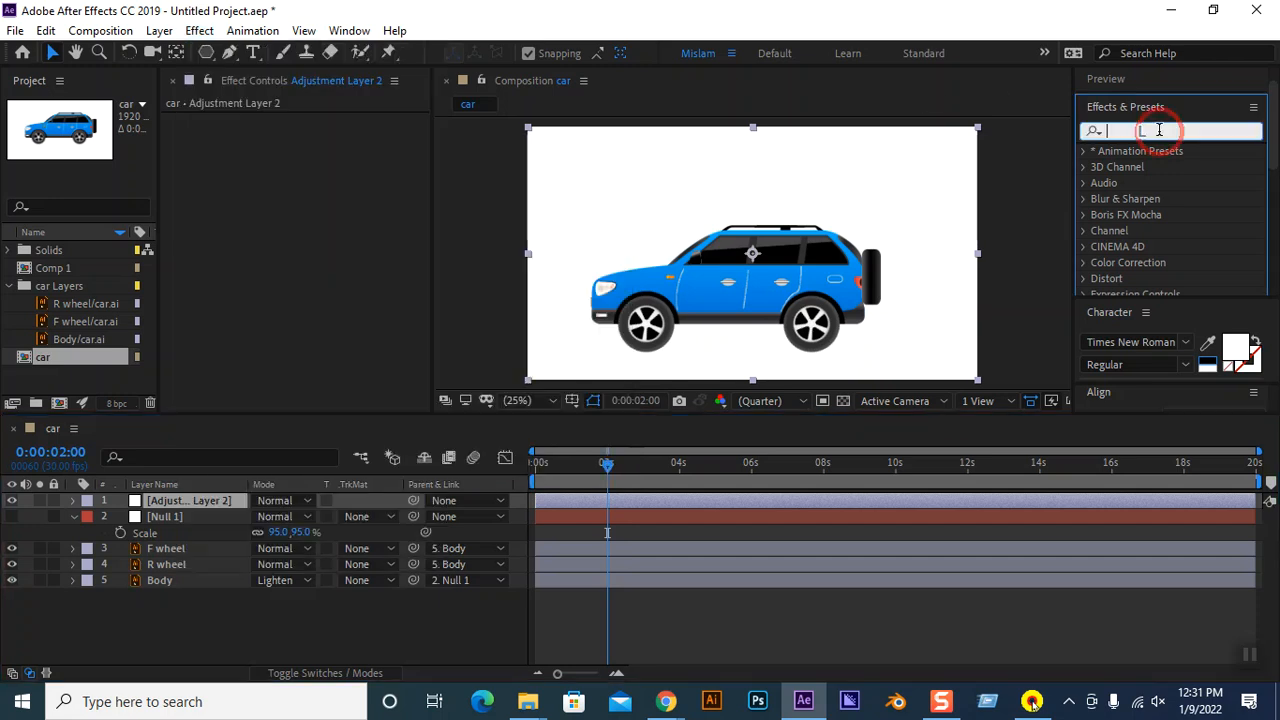
type("h")
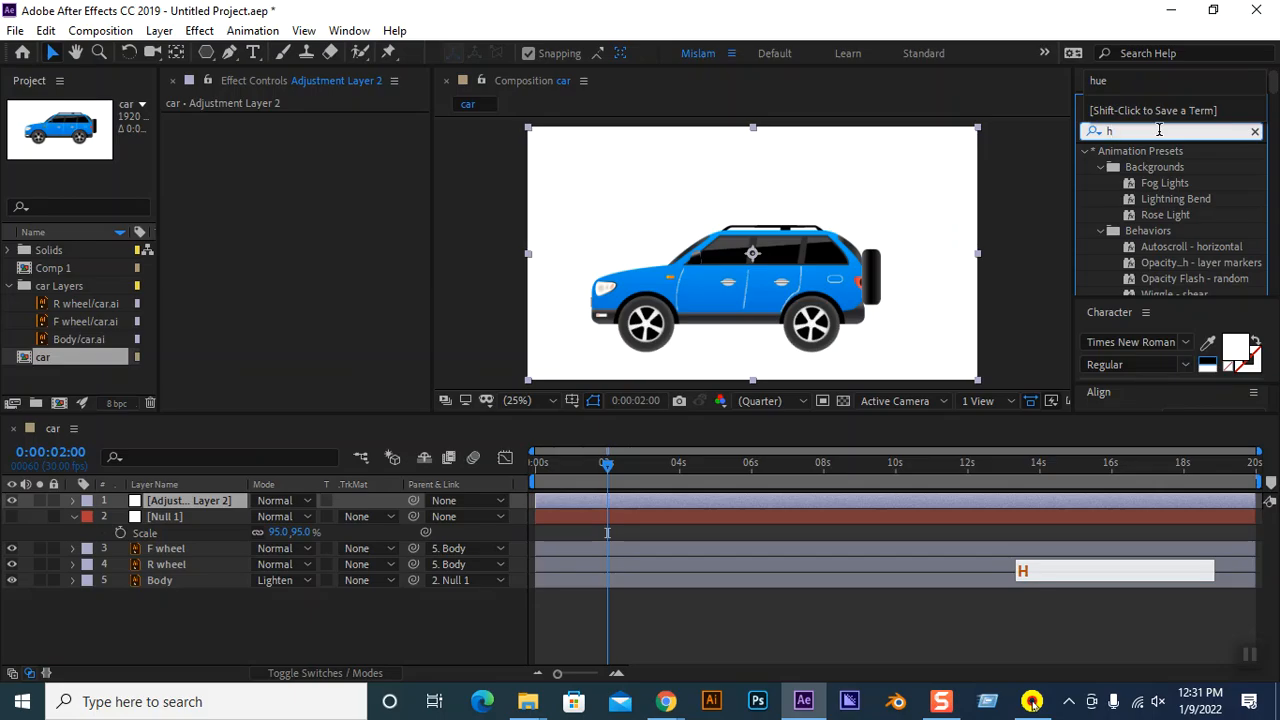
type("ew")
key("BackSpace")
key("BackSpace")
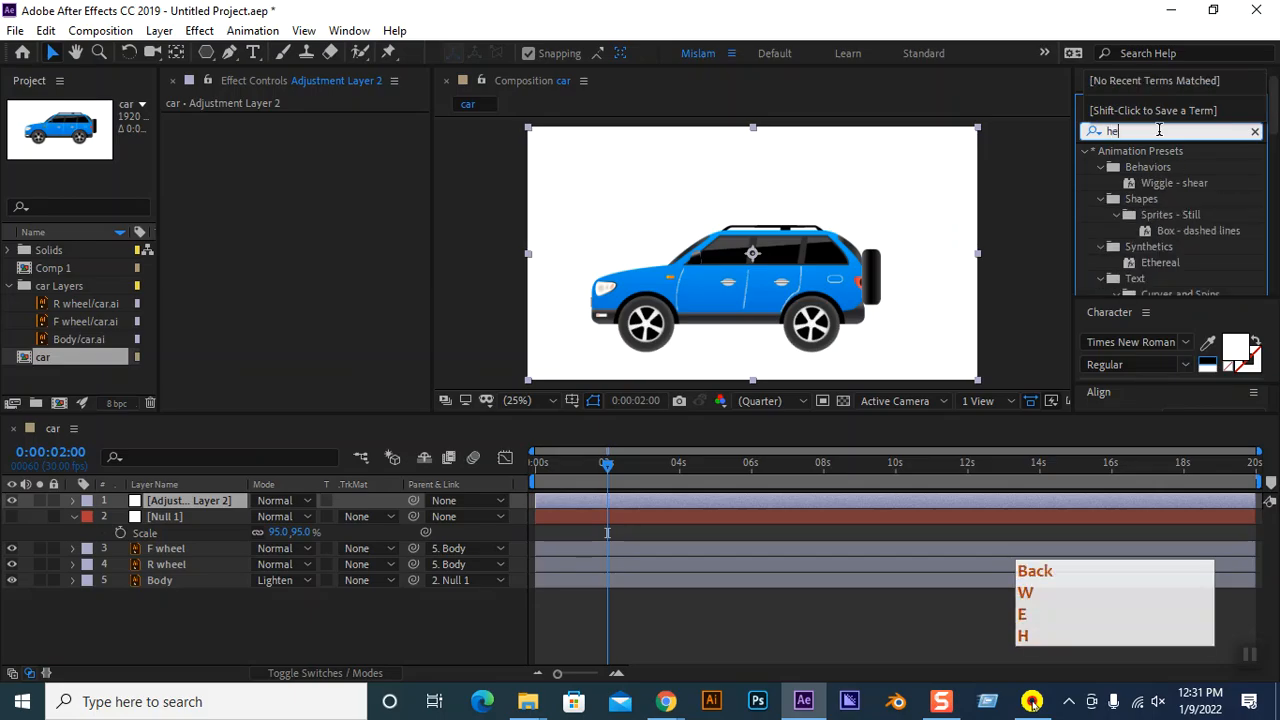
type("ue")
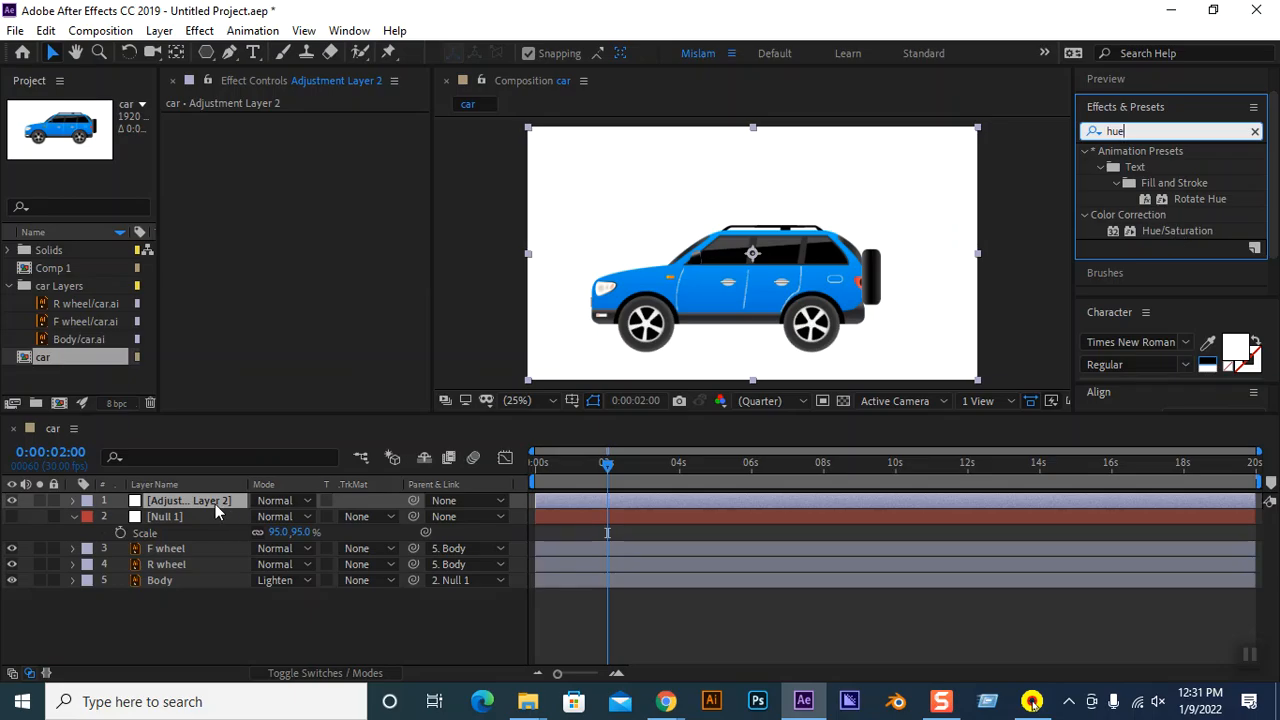
left_click_drag(1161, 231, 206, 504)
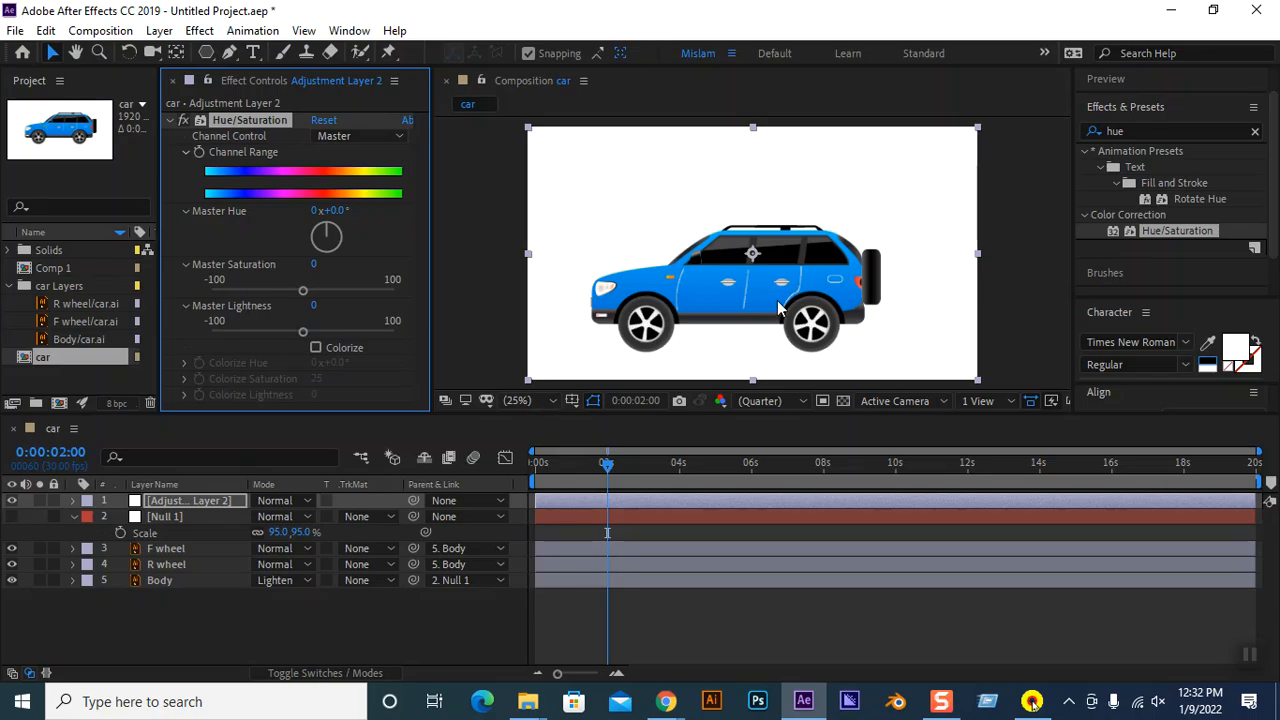
Narrow the adjustment layer to a vertical strip over the car's middle, and set Master Saturation to 100 and Master Lightness to 24.
left_click_drag(529, 254, 705, 265)
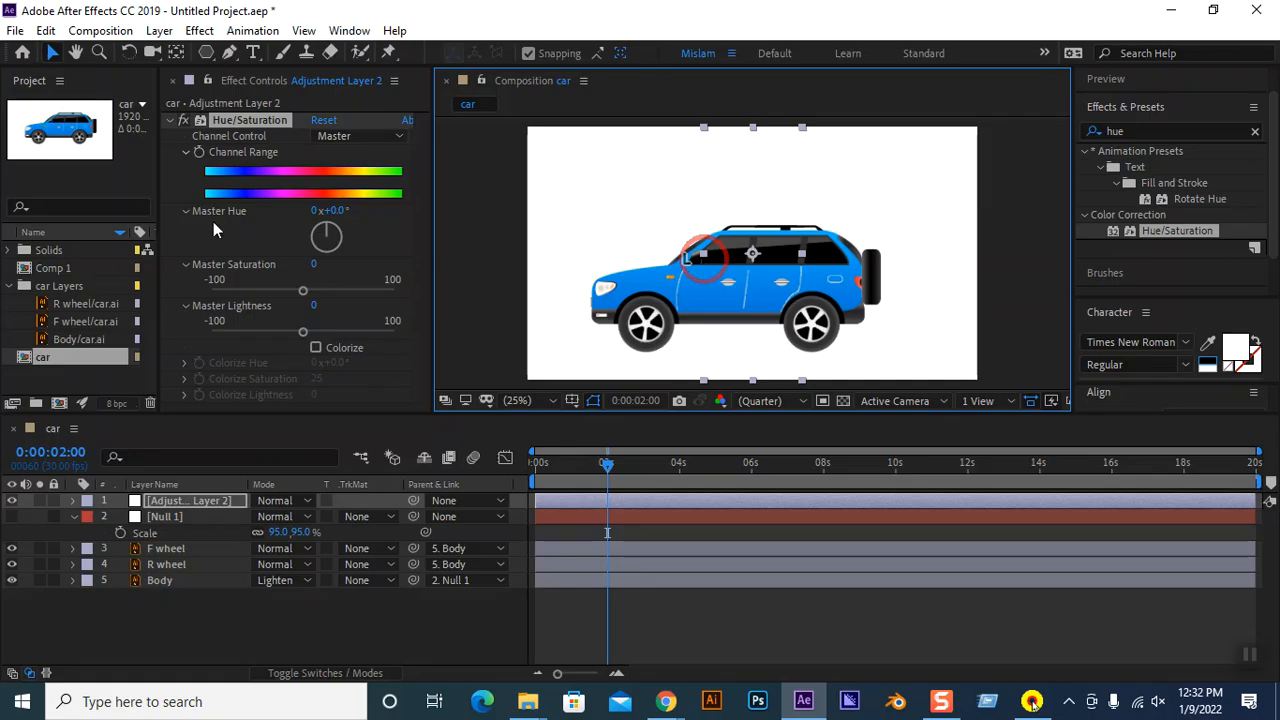
left_click_drag(304, 291, 403, 298)
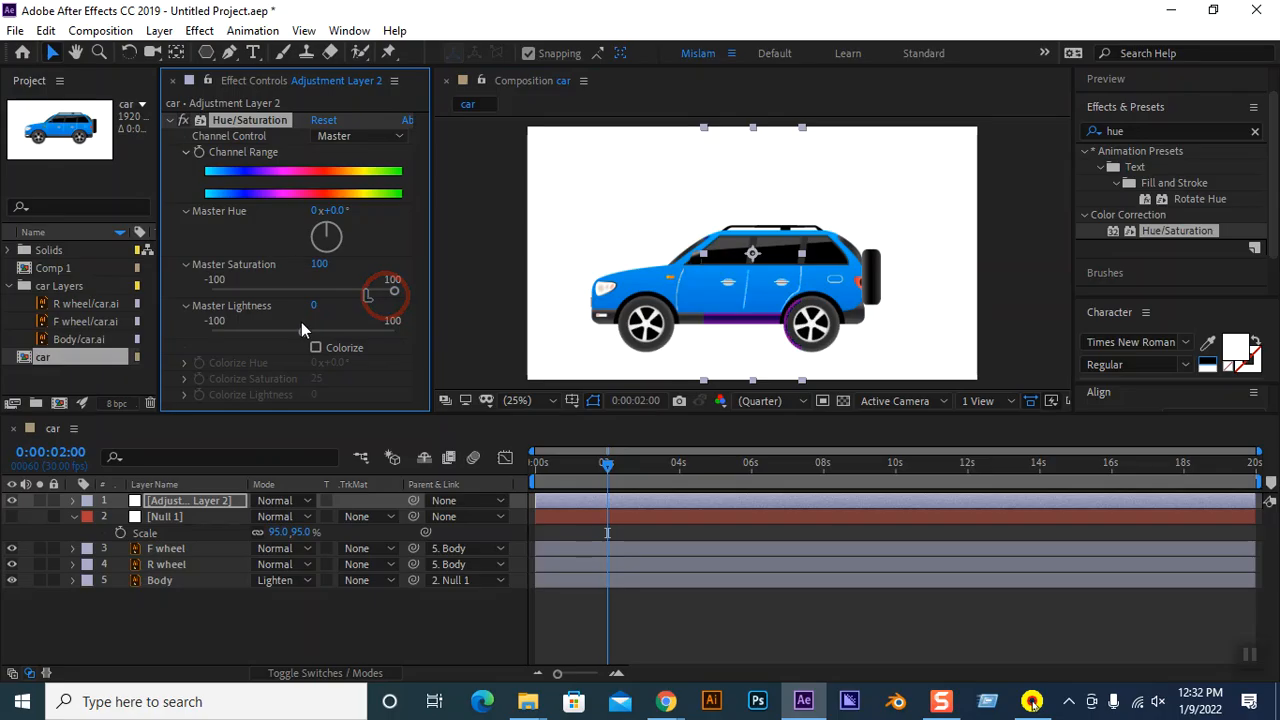
mouse_move(302, 331)
left_mouse_down()
mouse_move(406, 333)
mouse_move(325, 334)
left_mouse_up()
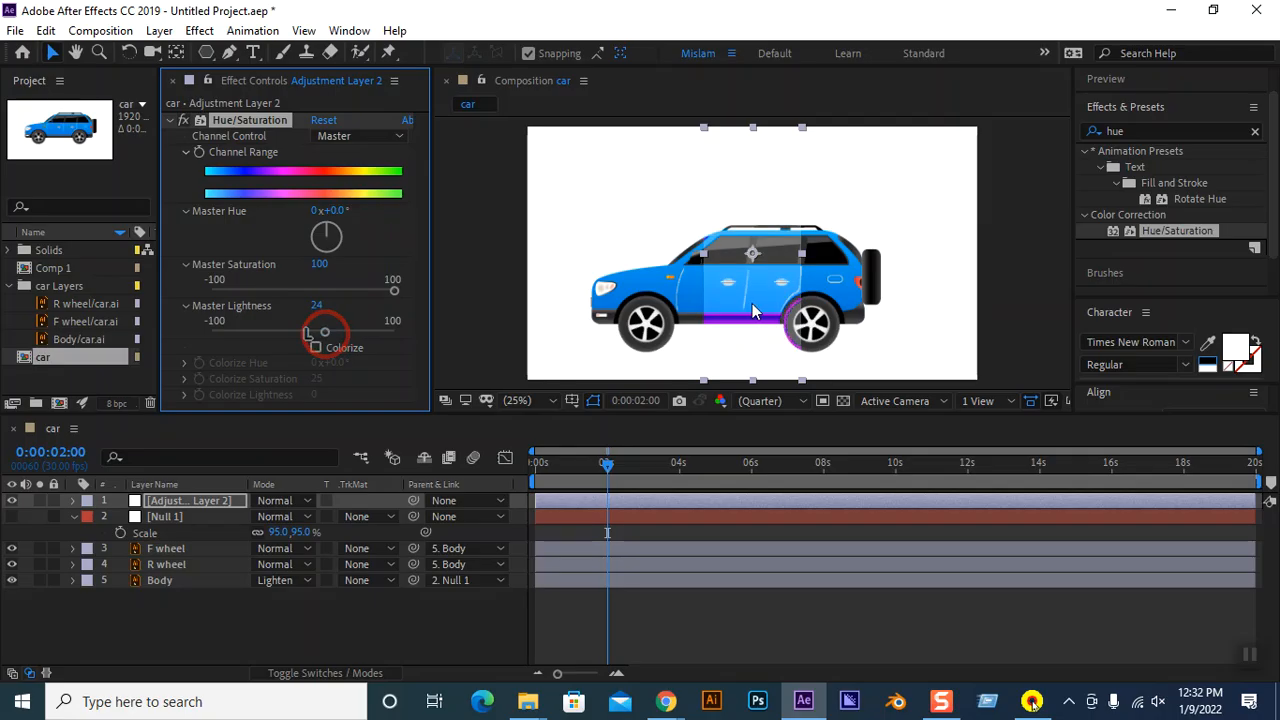
Move the adjustment strip over the car's front wheel and on to its rear wheel, and deselect the layer.
left_click_drag(765, 302, 665, 312)
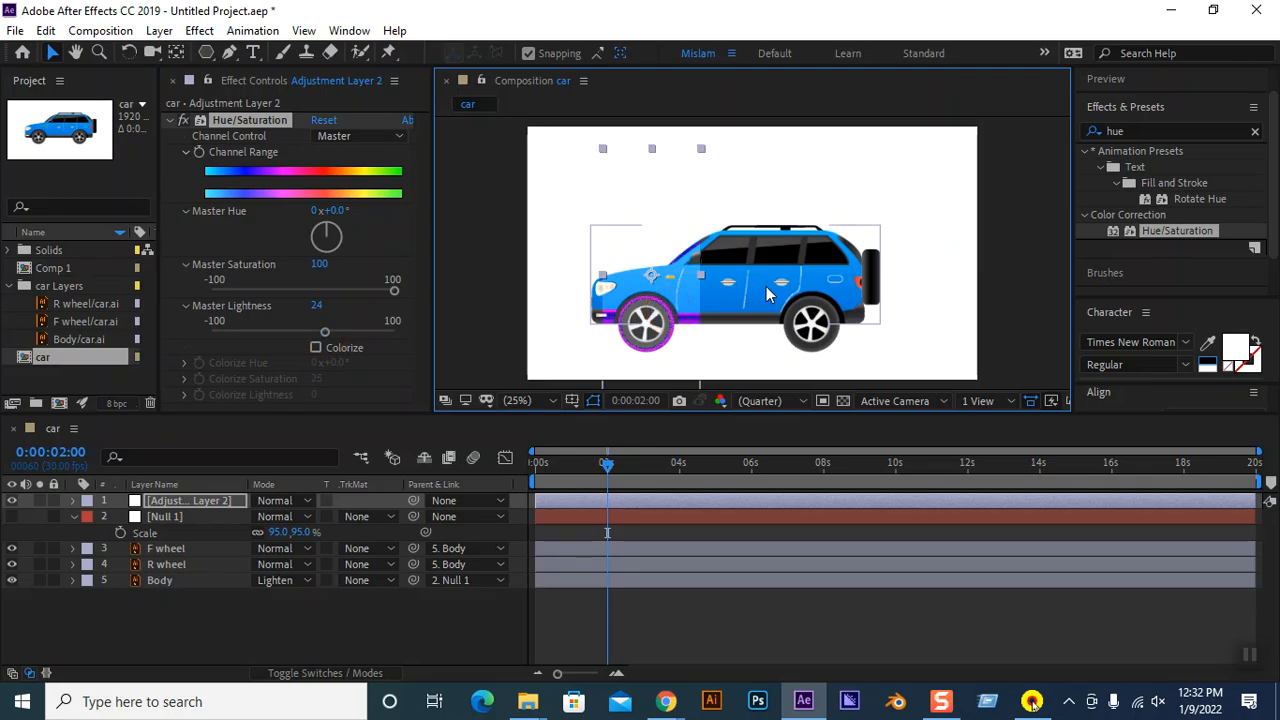
left_click(388, 198)
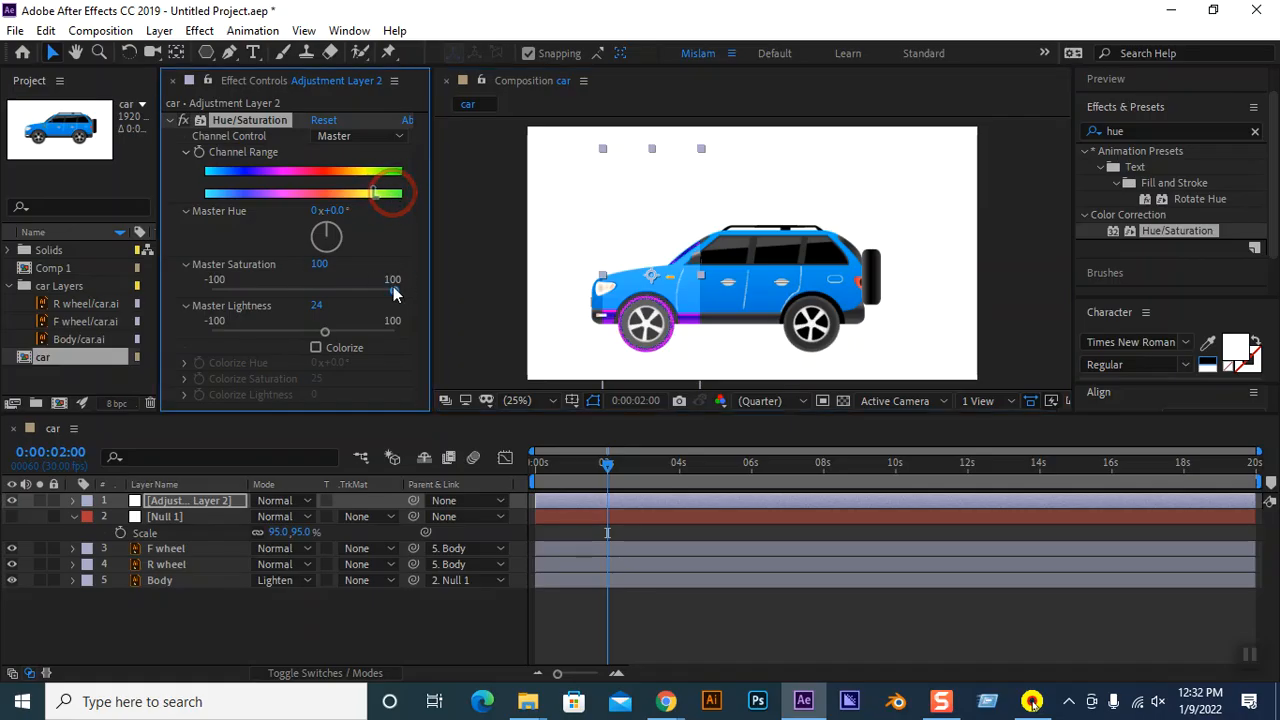
left_click_drag(674, 283, 812, 294)
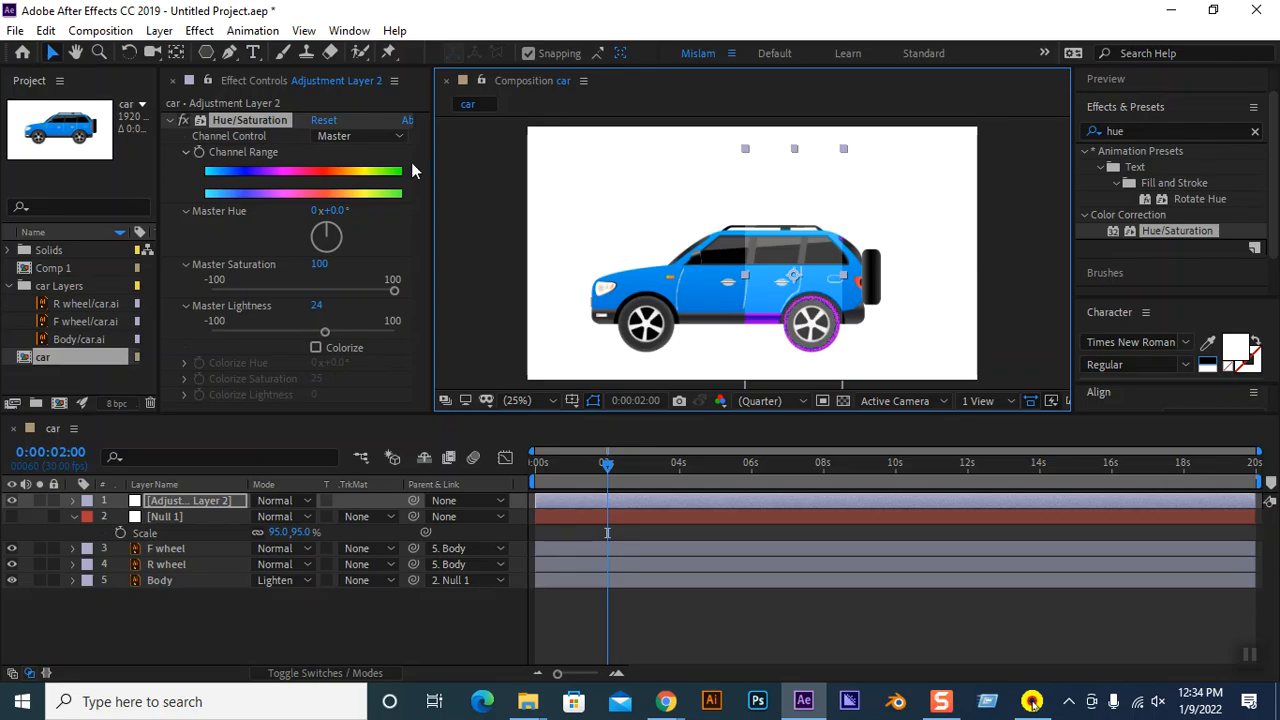
left_click(180, 634)
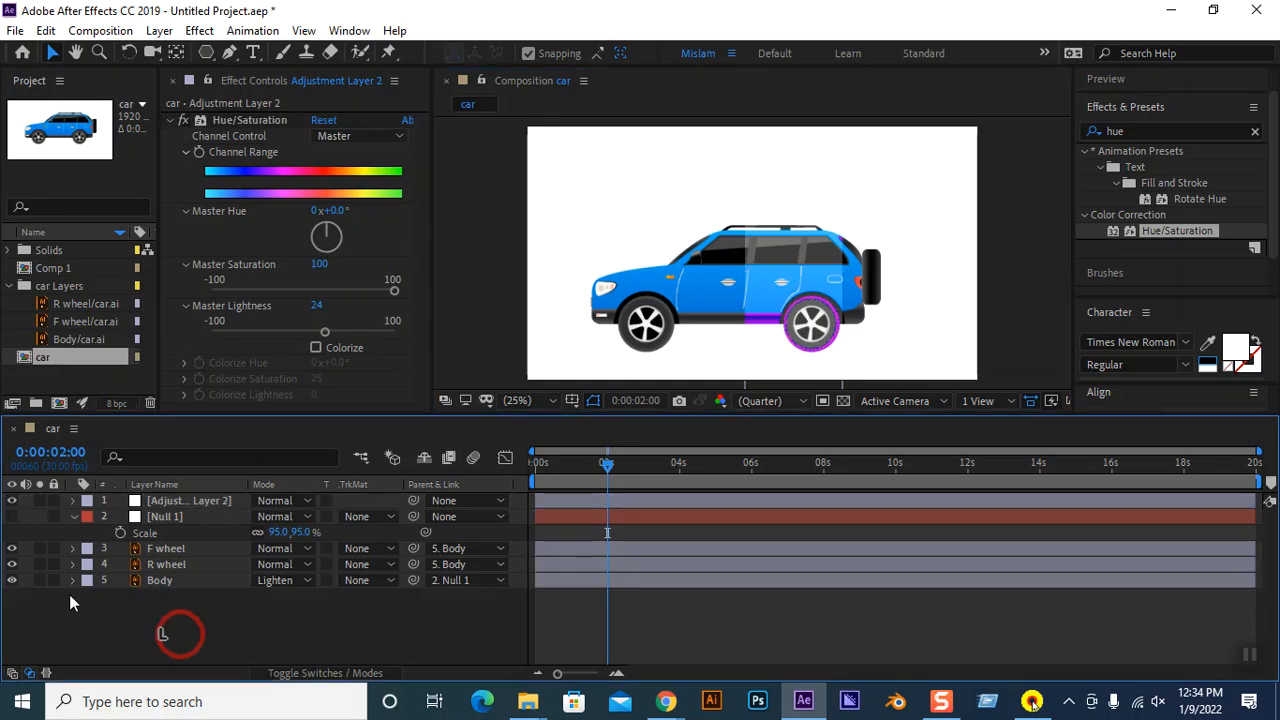
Hide the Body, R wheel, F wheel and Adjustment Layer 2 layers.
left_click(12, 580)
left_click(12, 564)
left_click(12, 548)
left_click(12, 500)
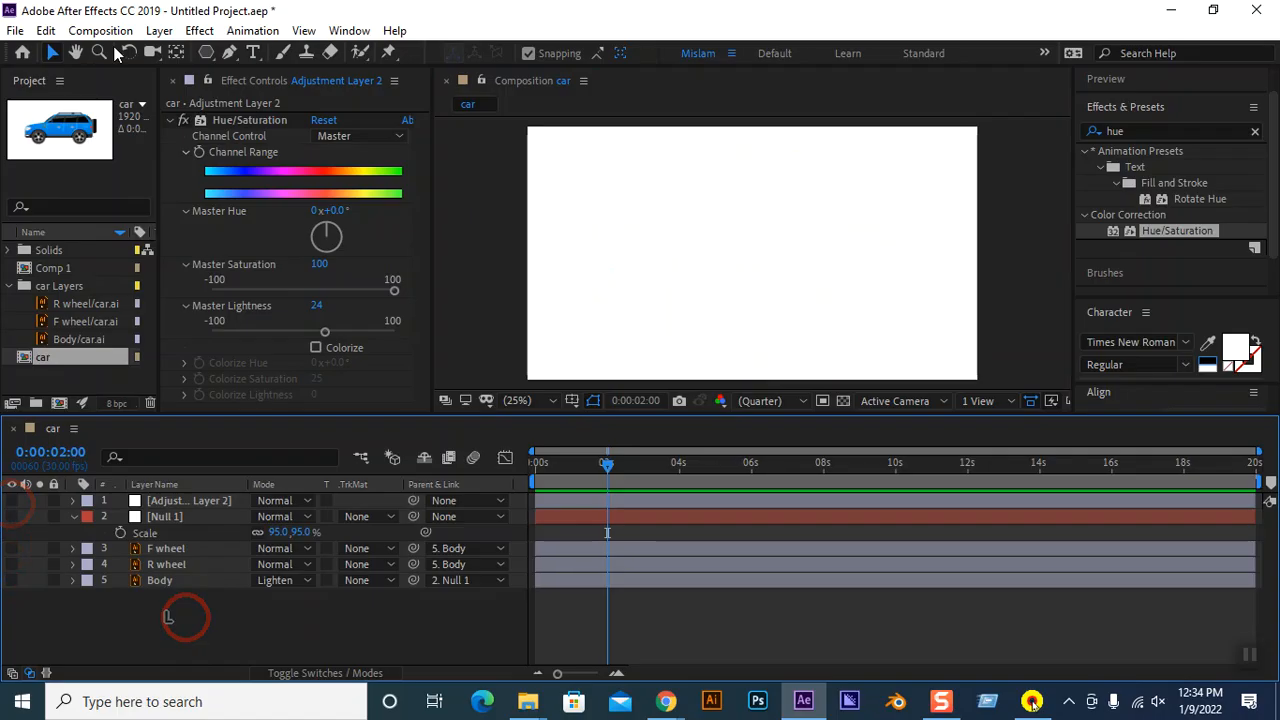
Create a solid layer 400 px wide and 400 px high in deep blue (3814BD).
right_click(263, 621)
left_click(330, 416)
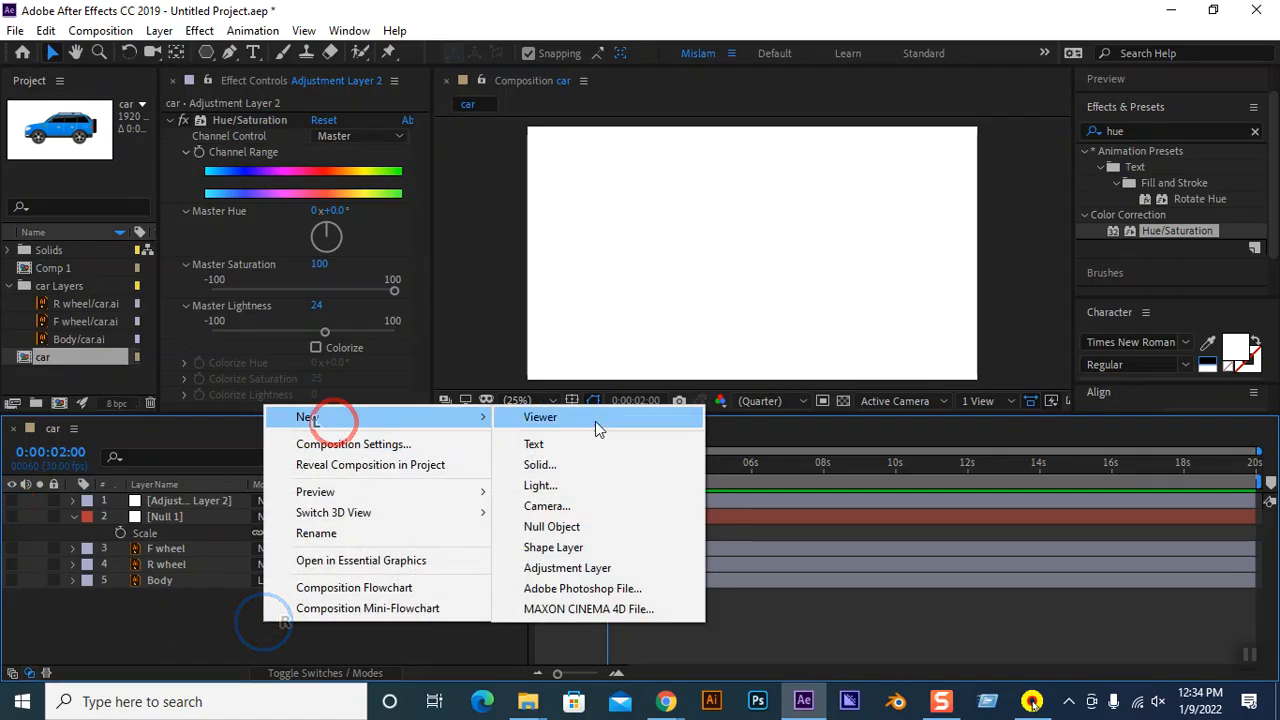
left_click(570, 465)
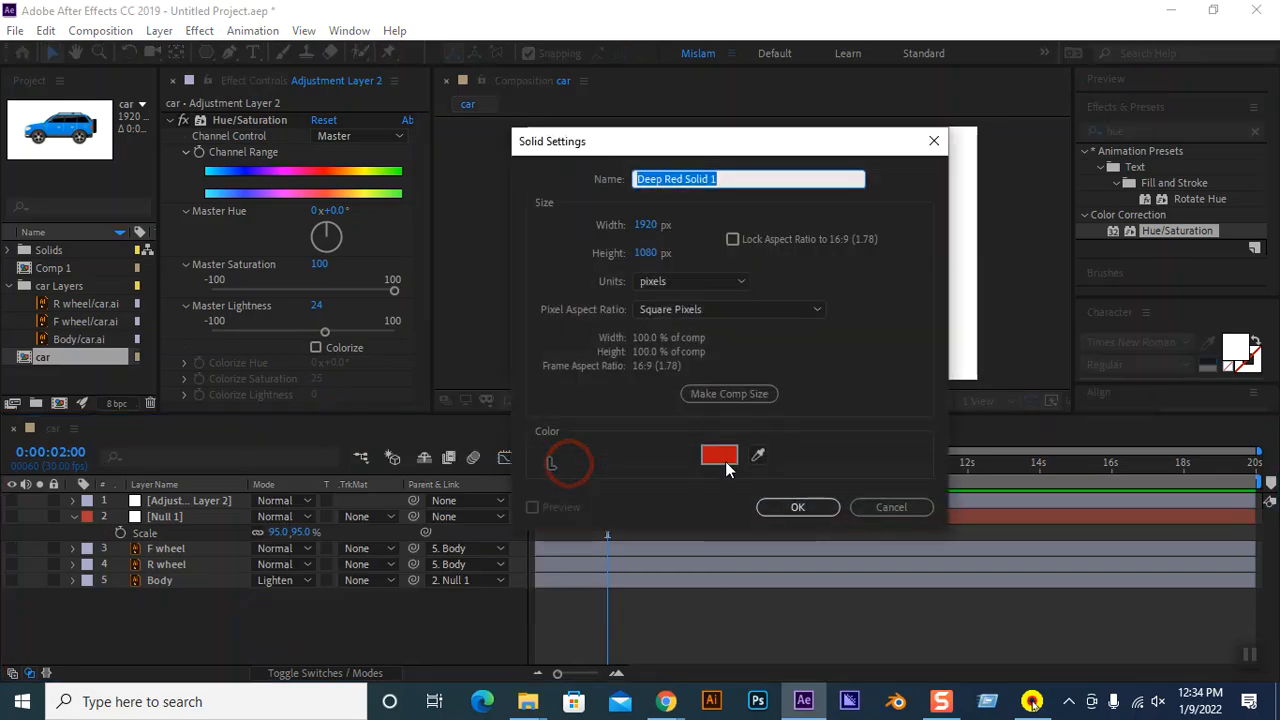
left_click(720, 456)
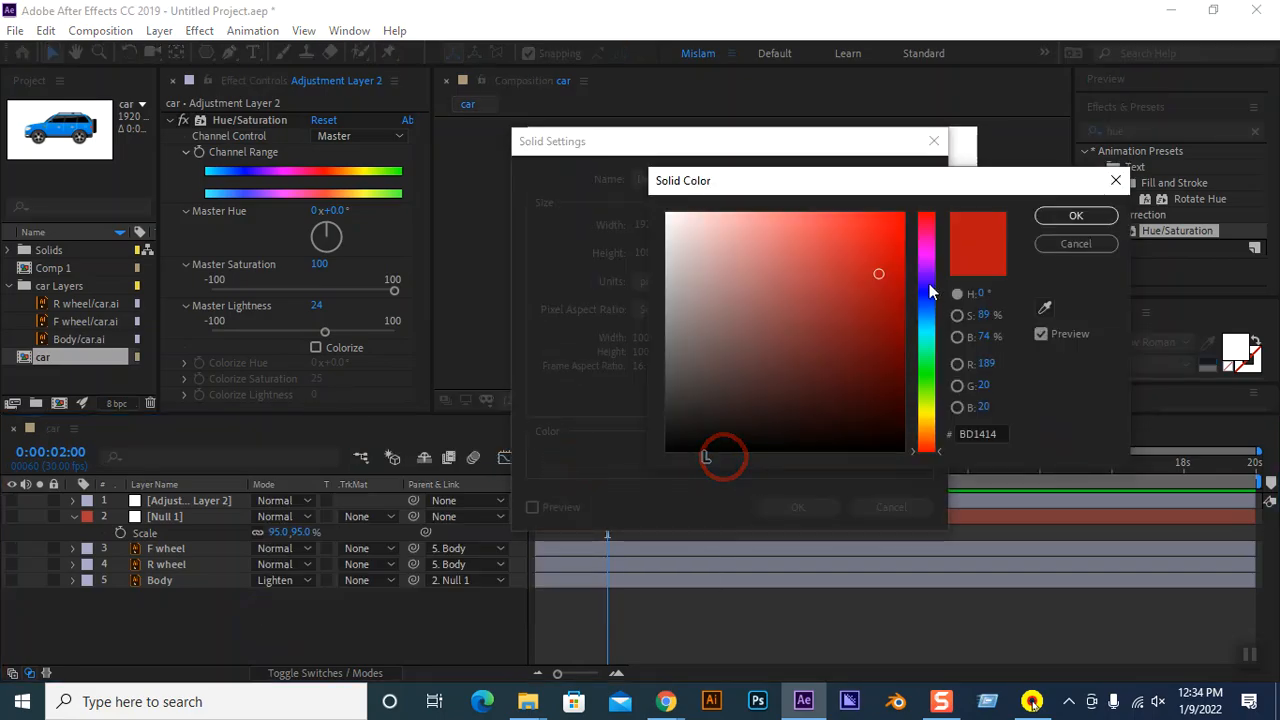
left_click(931, 291)
left_click(1076, 215)
left_click(646, 225)
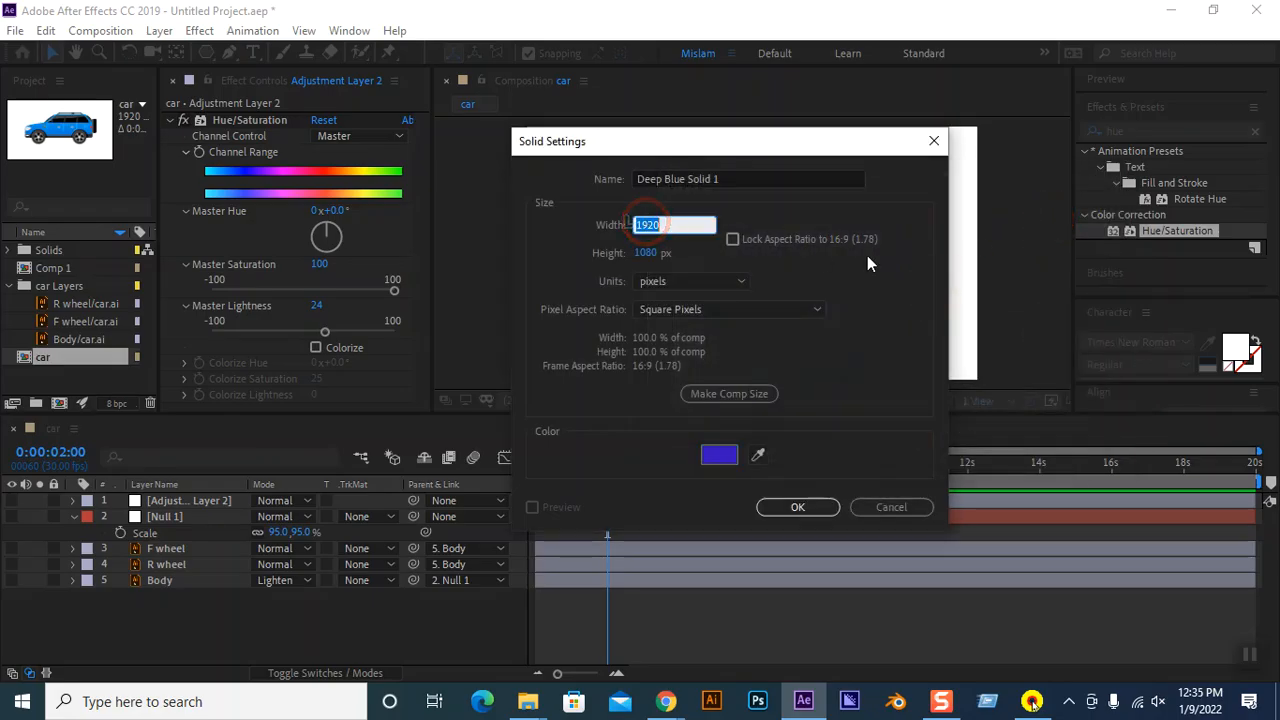
type("400")
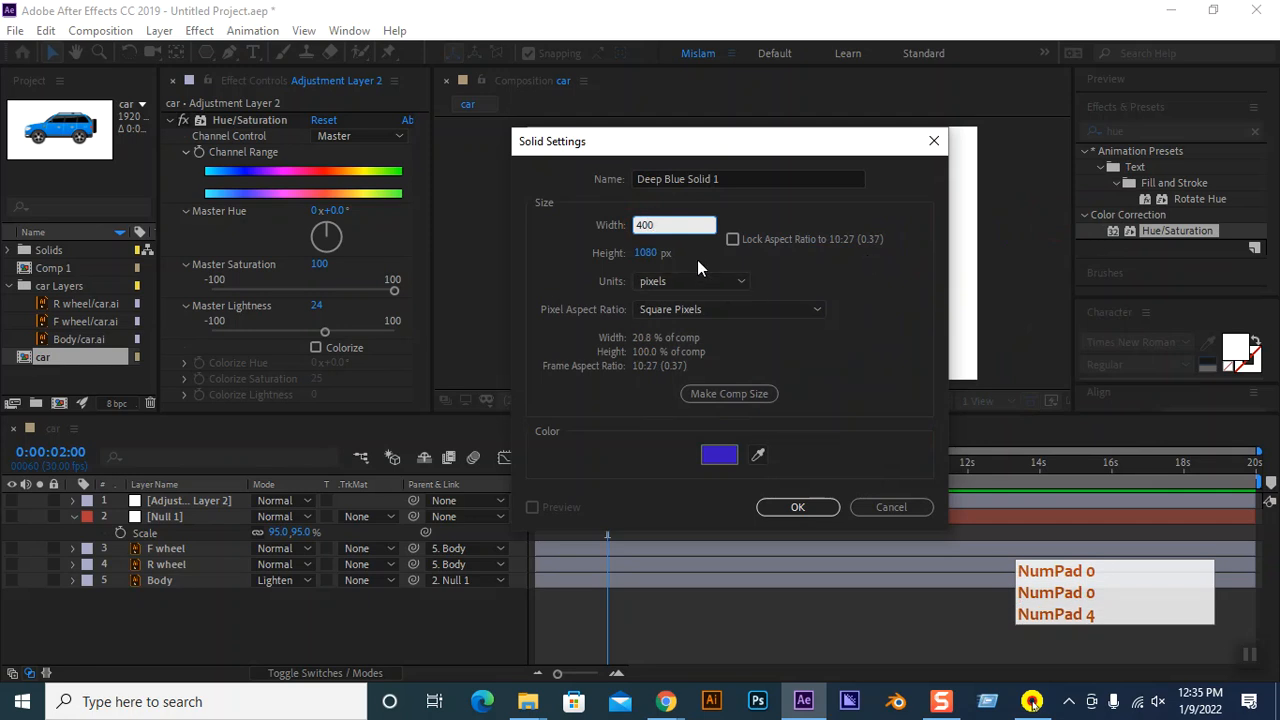
left_click(645, 253)
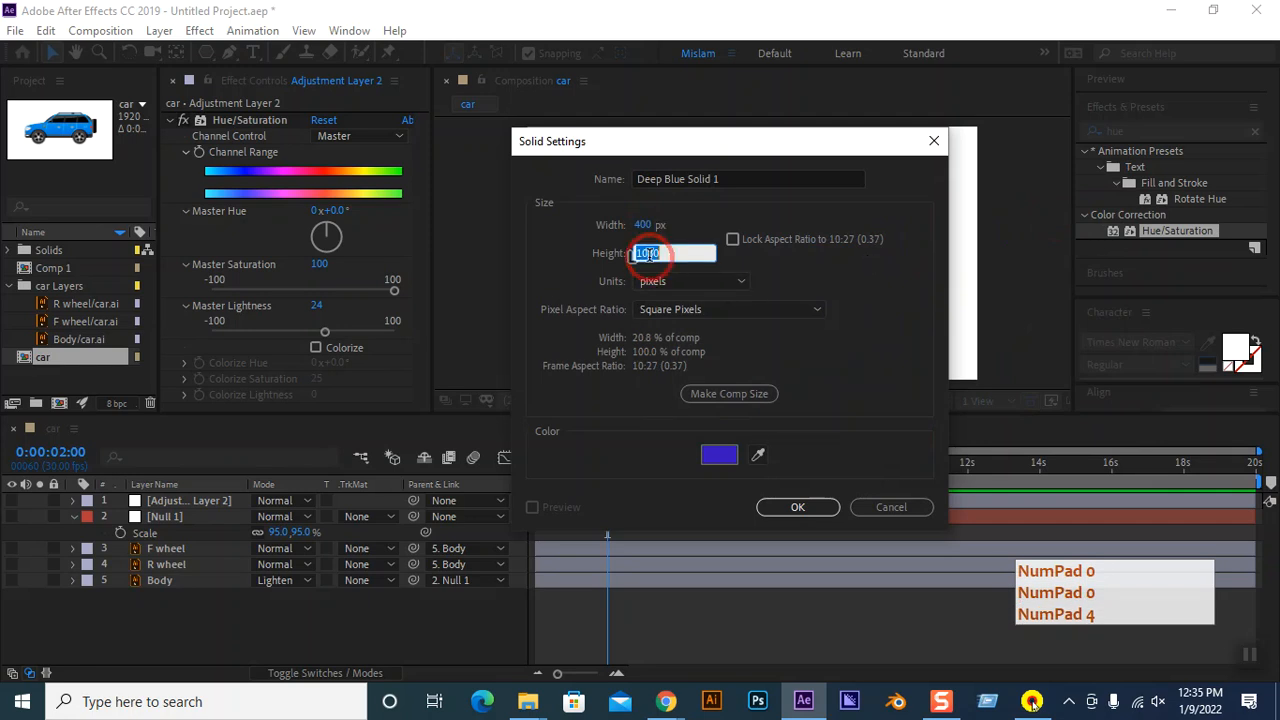
type("400")
left_click(790, 507)
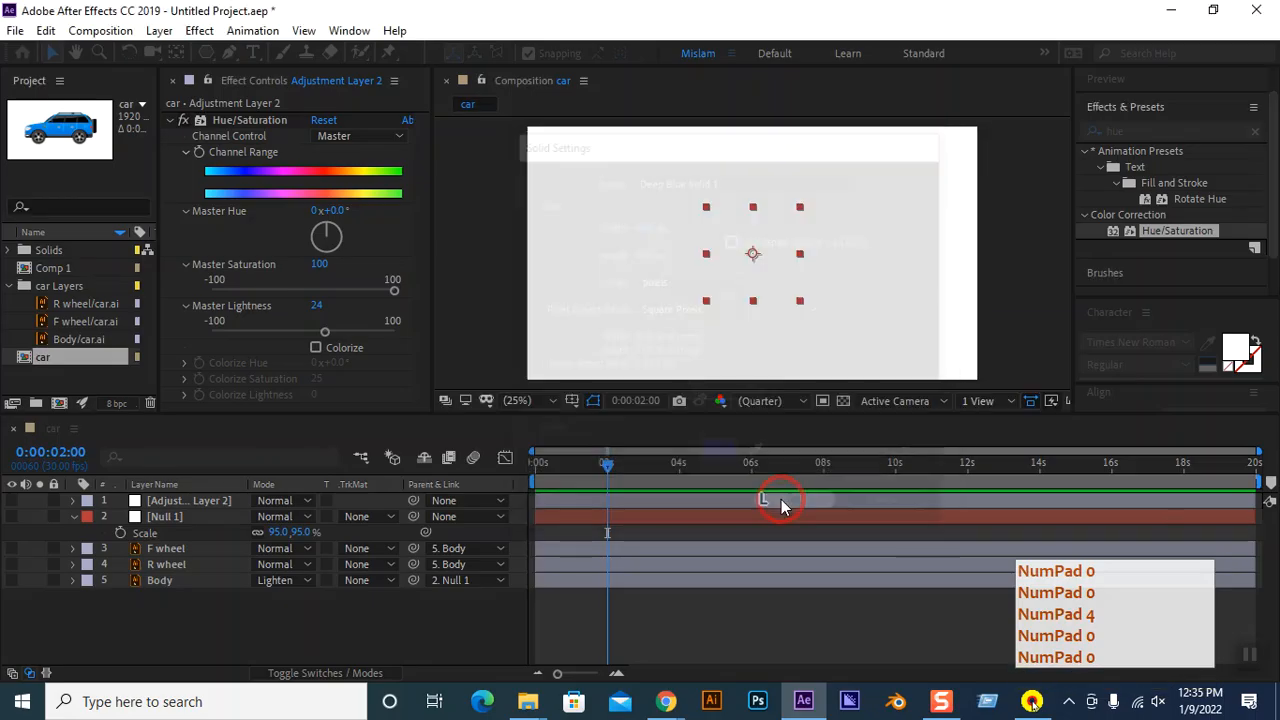
Change the blue solid's colour to red in its solid settings.
left_click(752, 278)
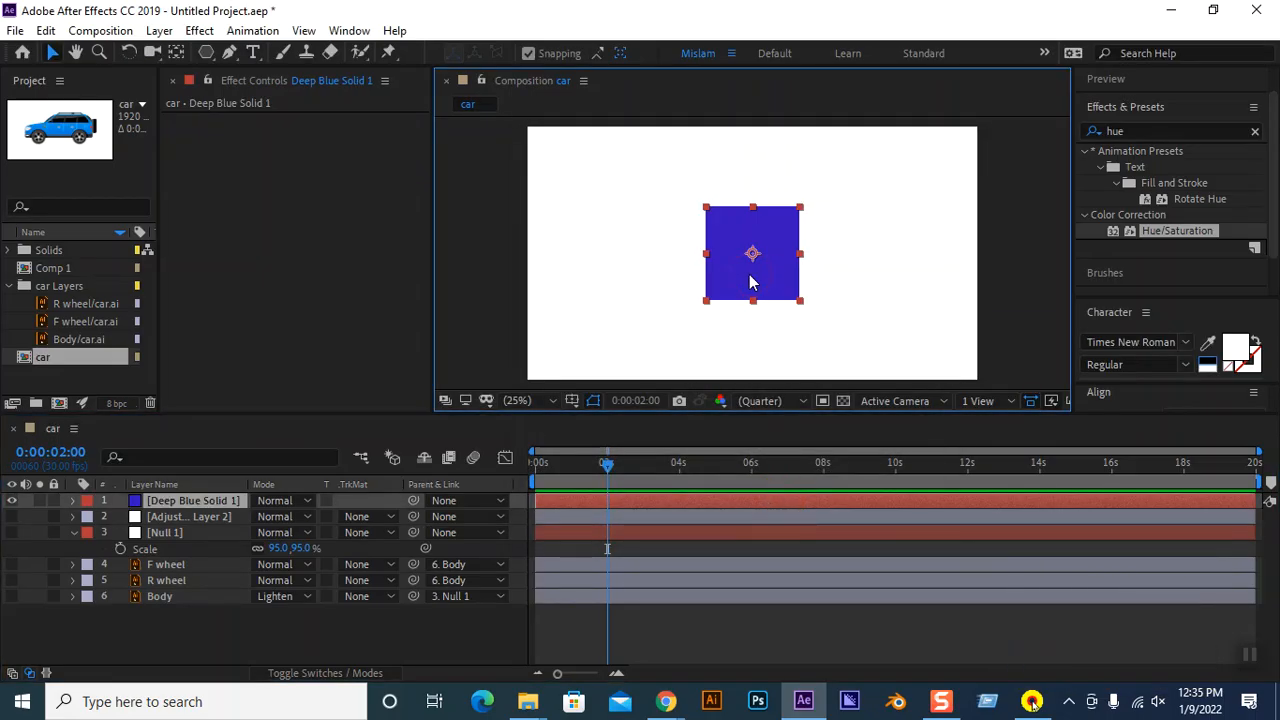
left_click(437, 633)
left_click(750, 262)
left_click(159, 31)
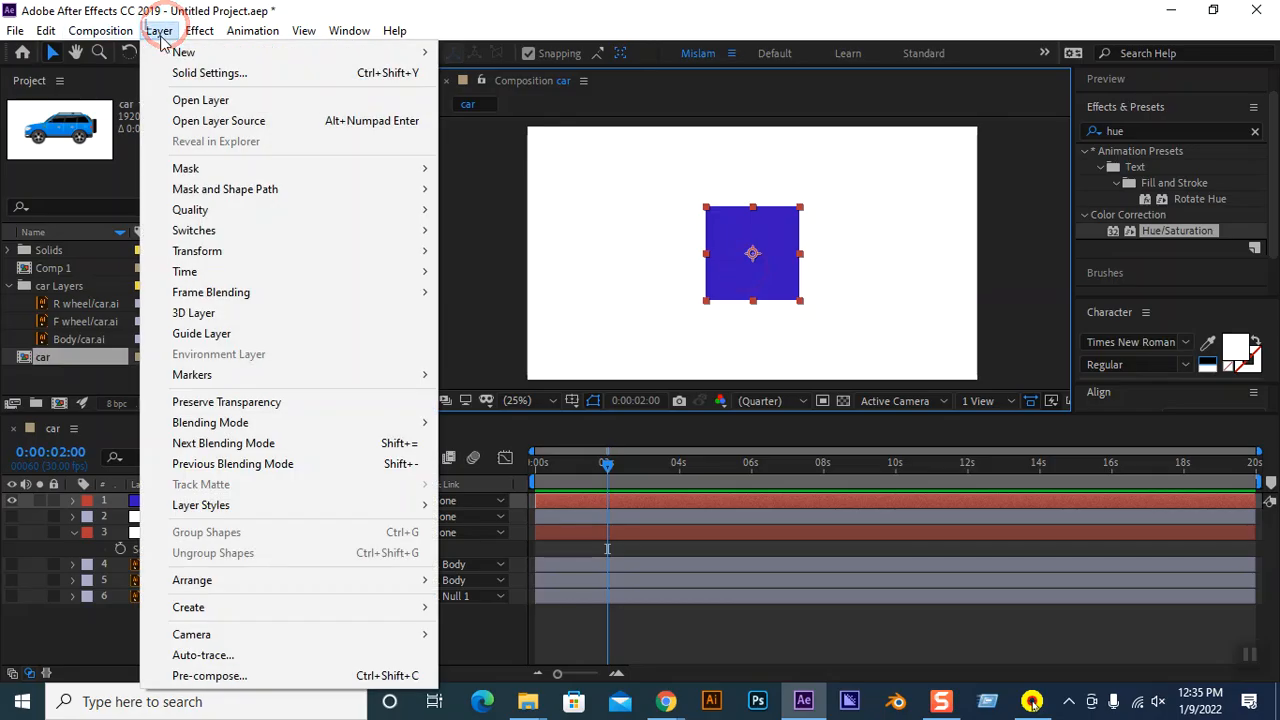
left_click(195, 76)
left_click(630, 441)
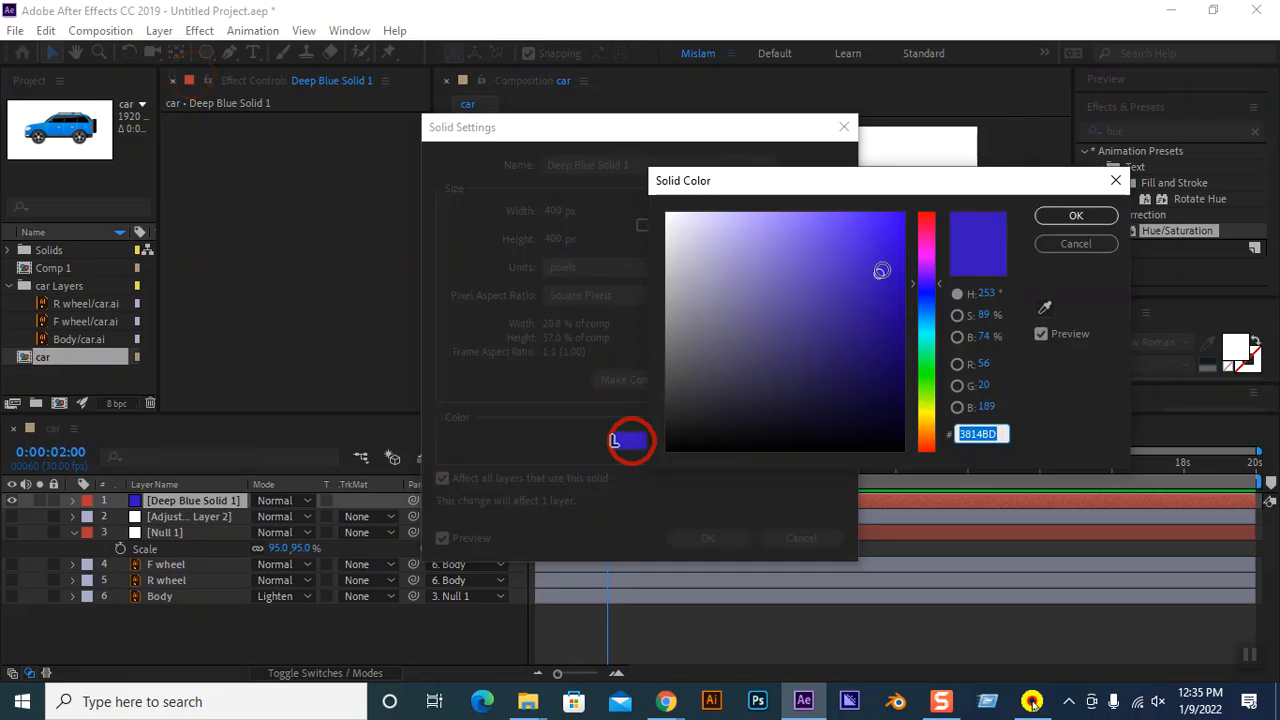
left_click(925, 220)
left_click(1087, 216)
left_click(710, 539)
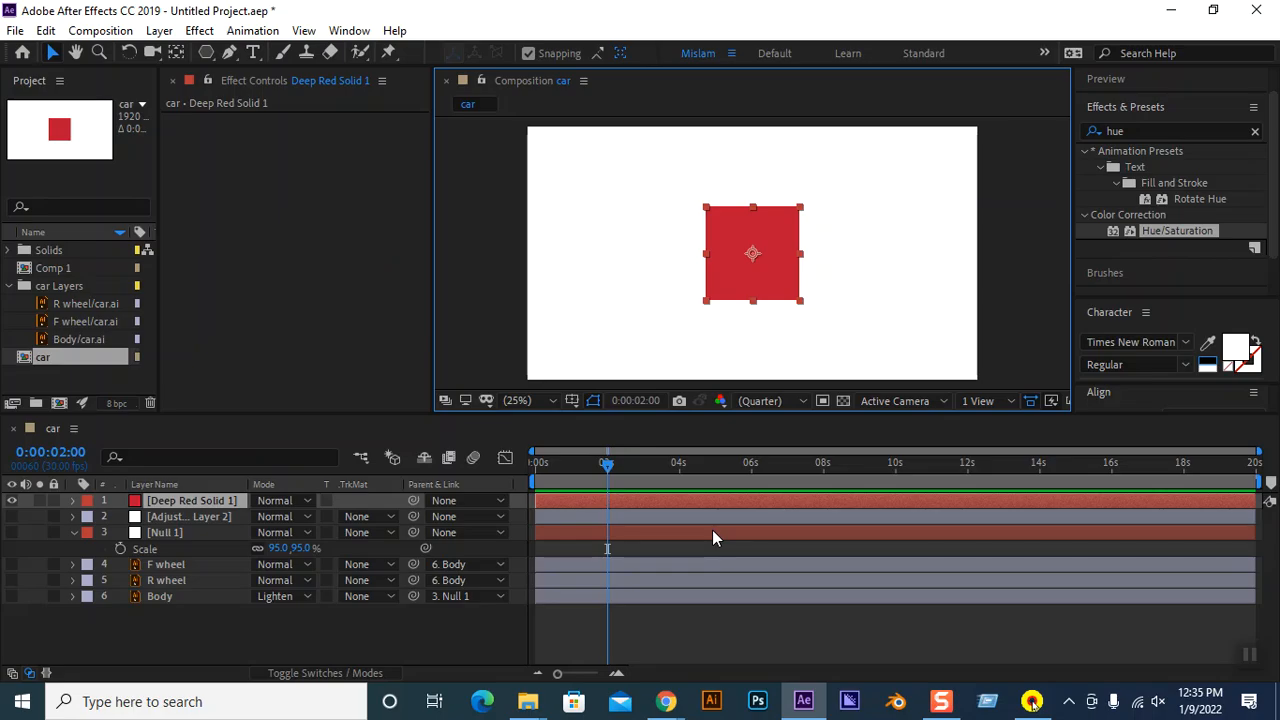
left_click(112, 31)
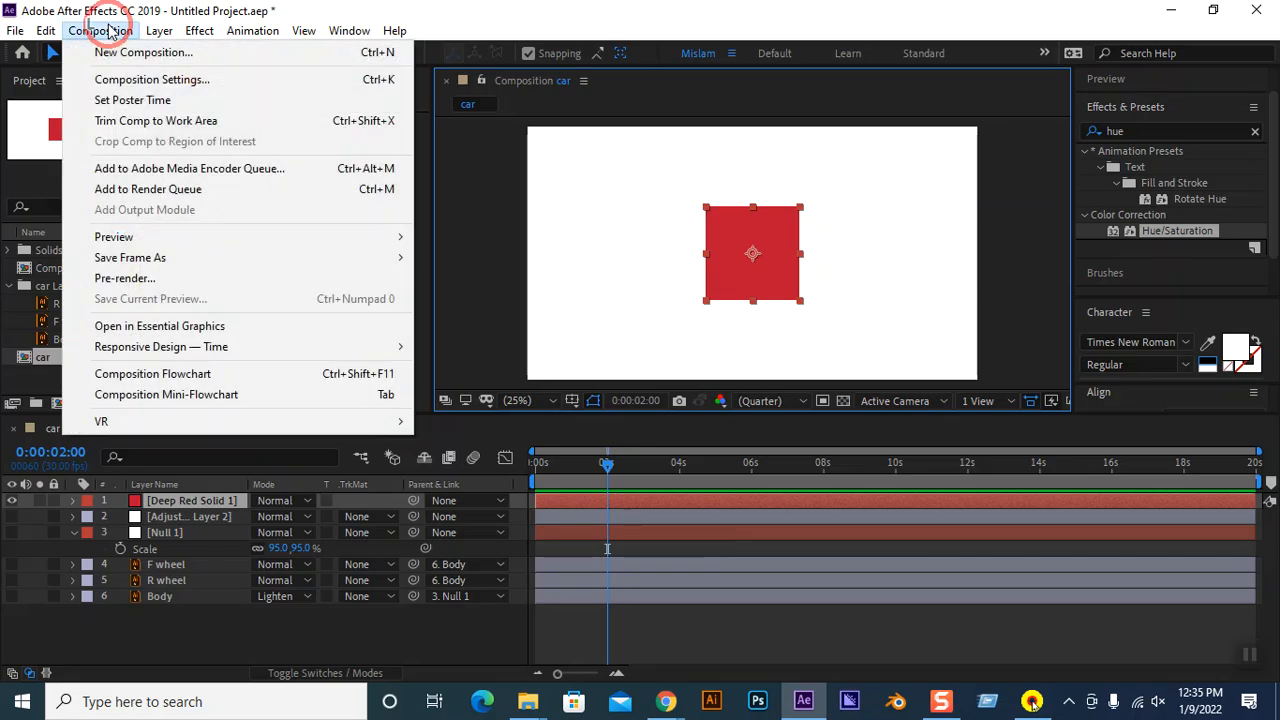
mouse_move(157, 35)
mouse_move(300, 52)
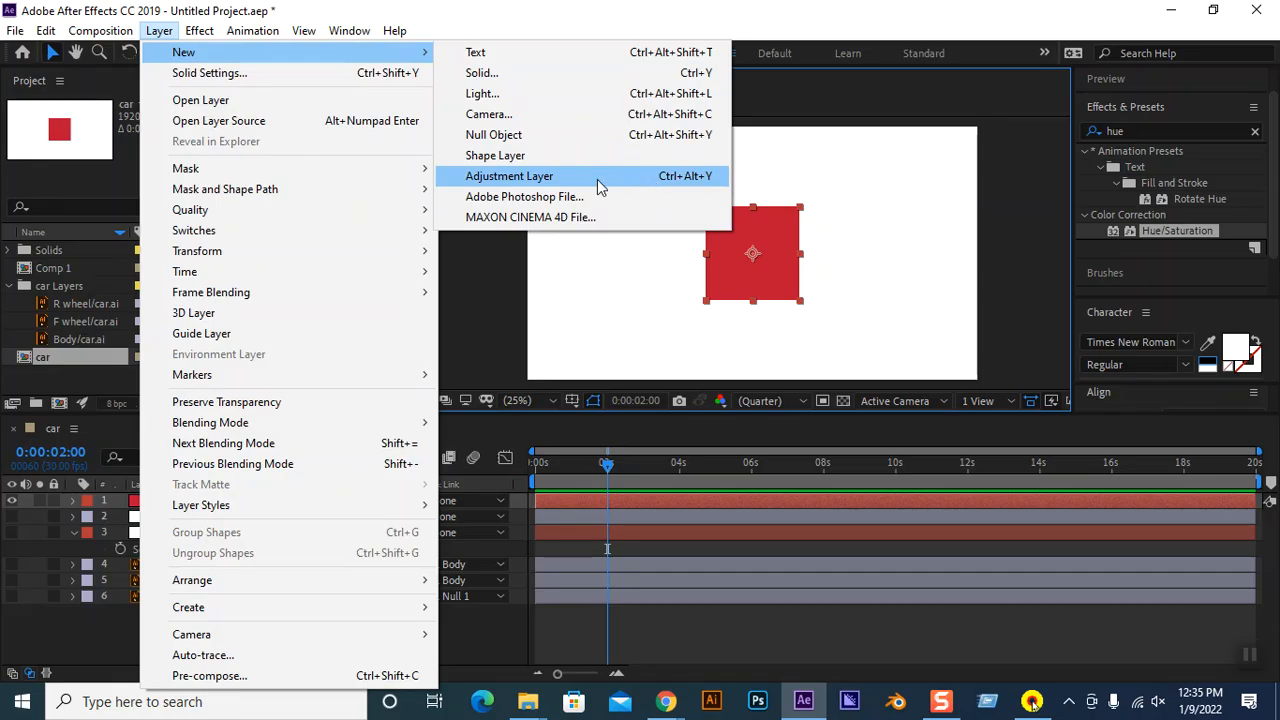
left_click(474, 636)
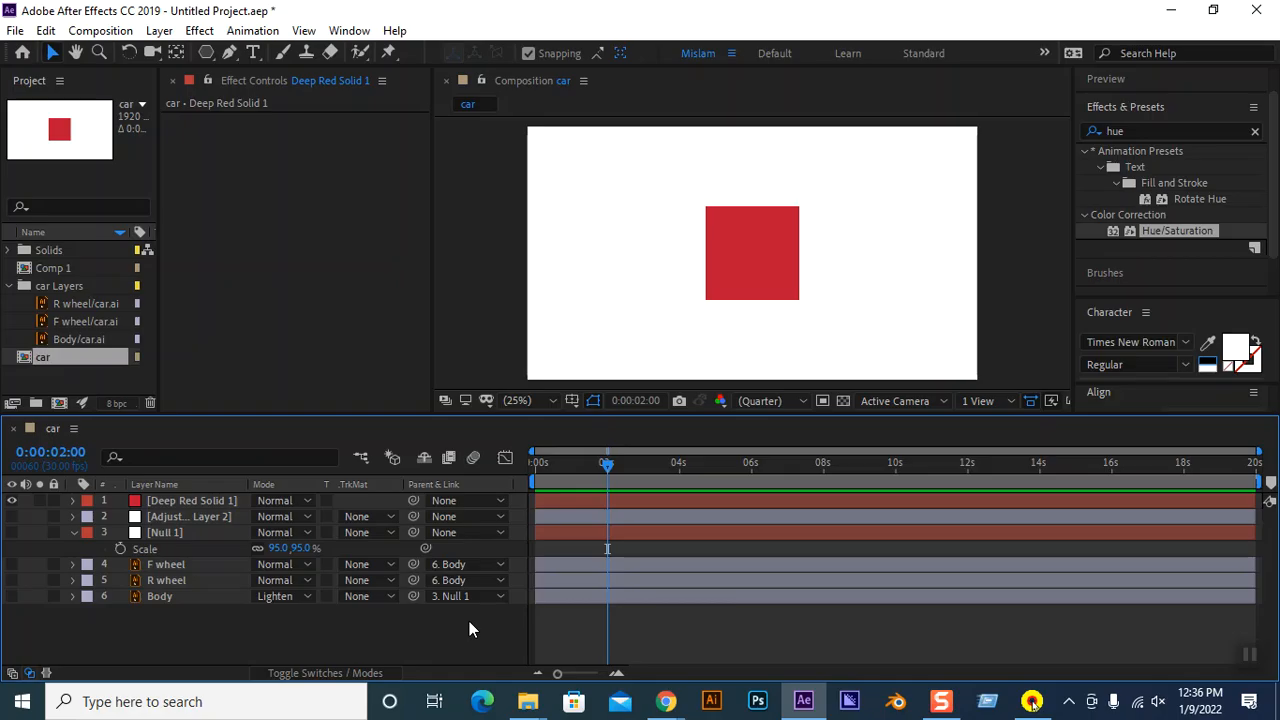
Scale the red solid down and move it to the composition's upper-left area, and switch the transparency grid on and off again.
left_click(760, 270)
left_click_drag(762, 269, 628, 205)
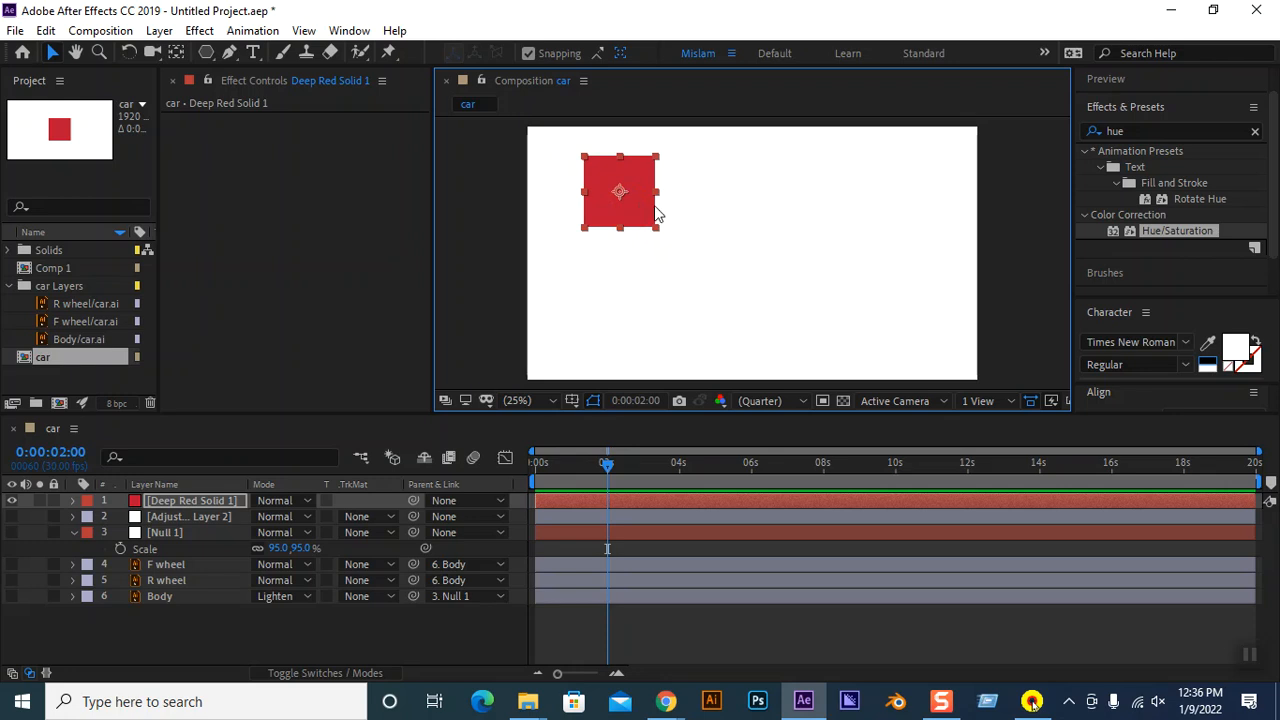
left_click(843, 401)
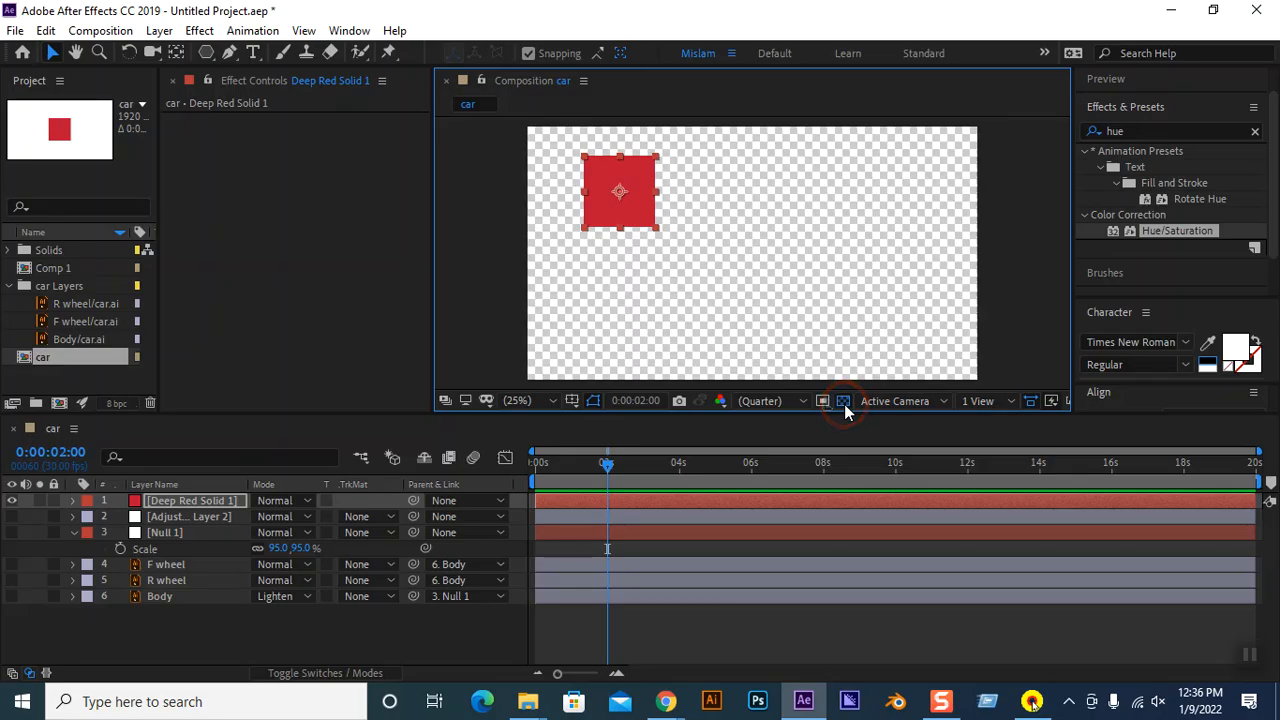
left_click(843, 404)
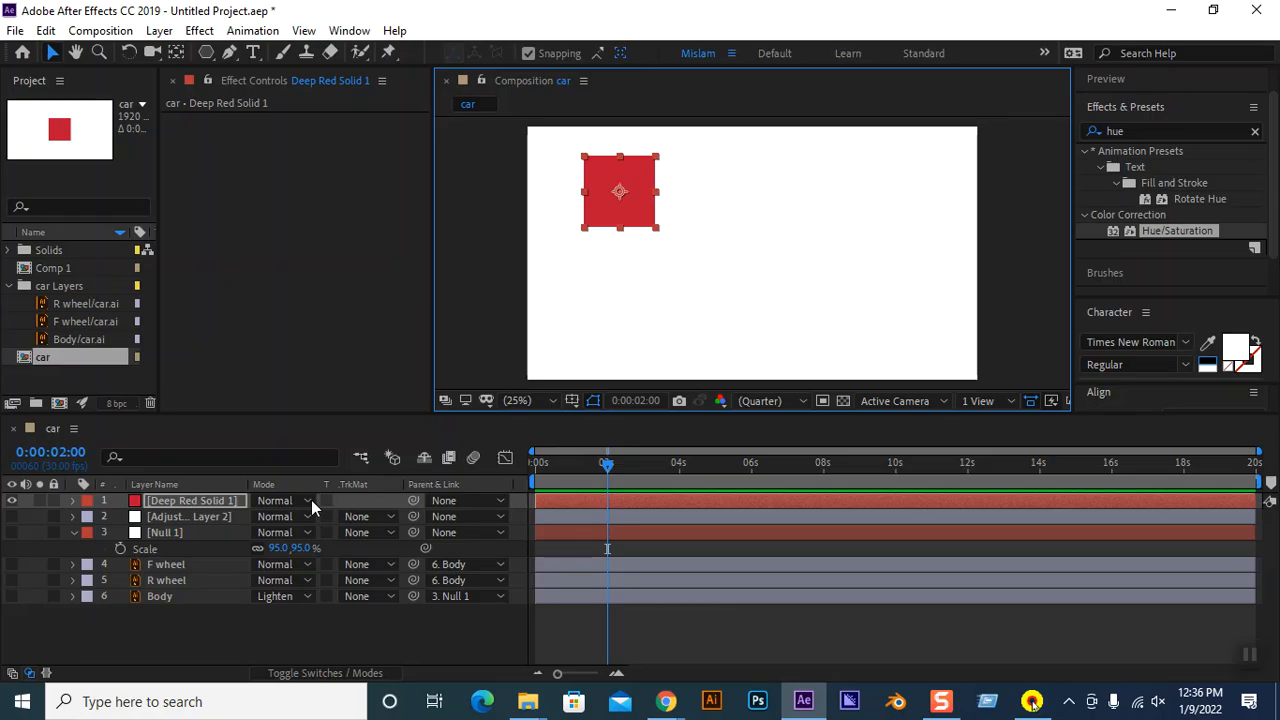
Show the layer switches, and turn the red solid's adjustment layer switch on and off again.
left_click(316, 673)
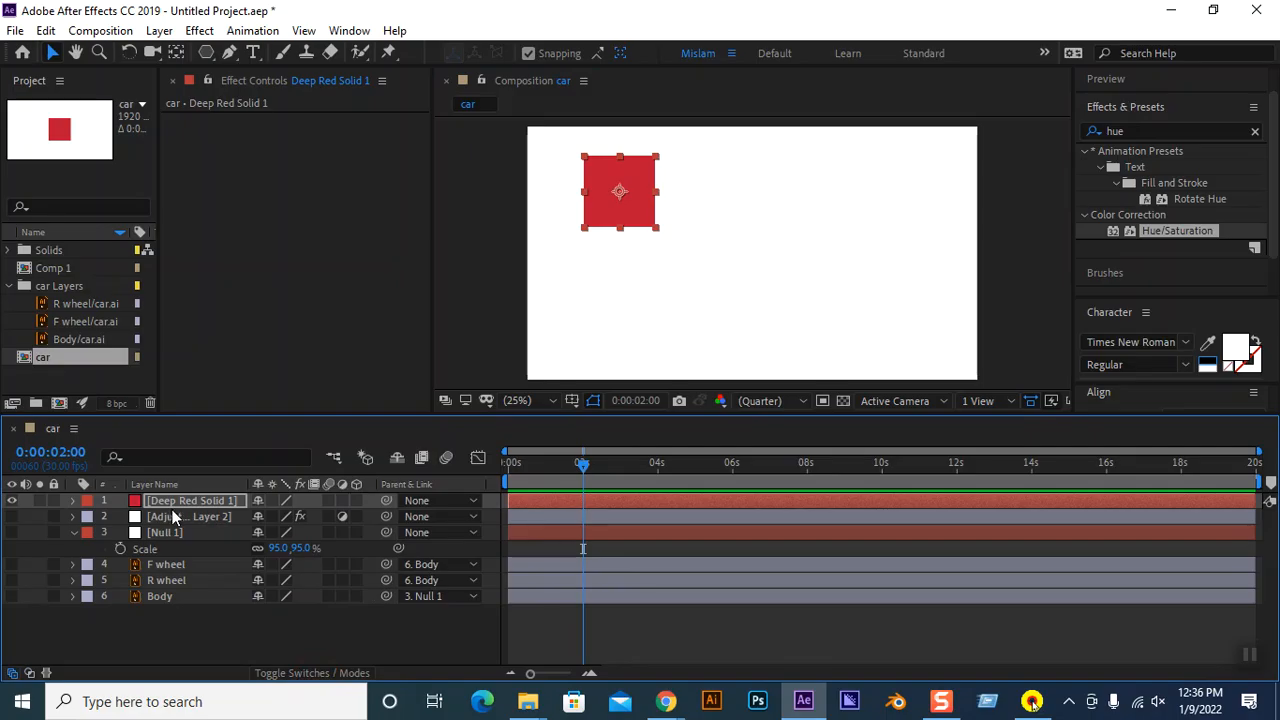
left_click(342, 501)
left_click(342, 503)
left_click(342, 503)
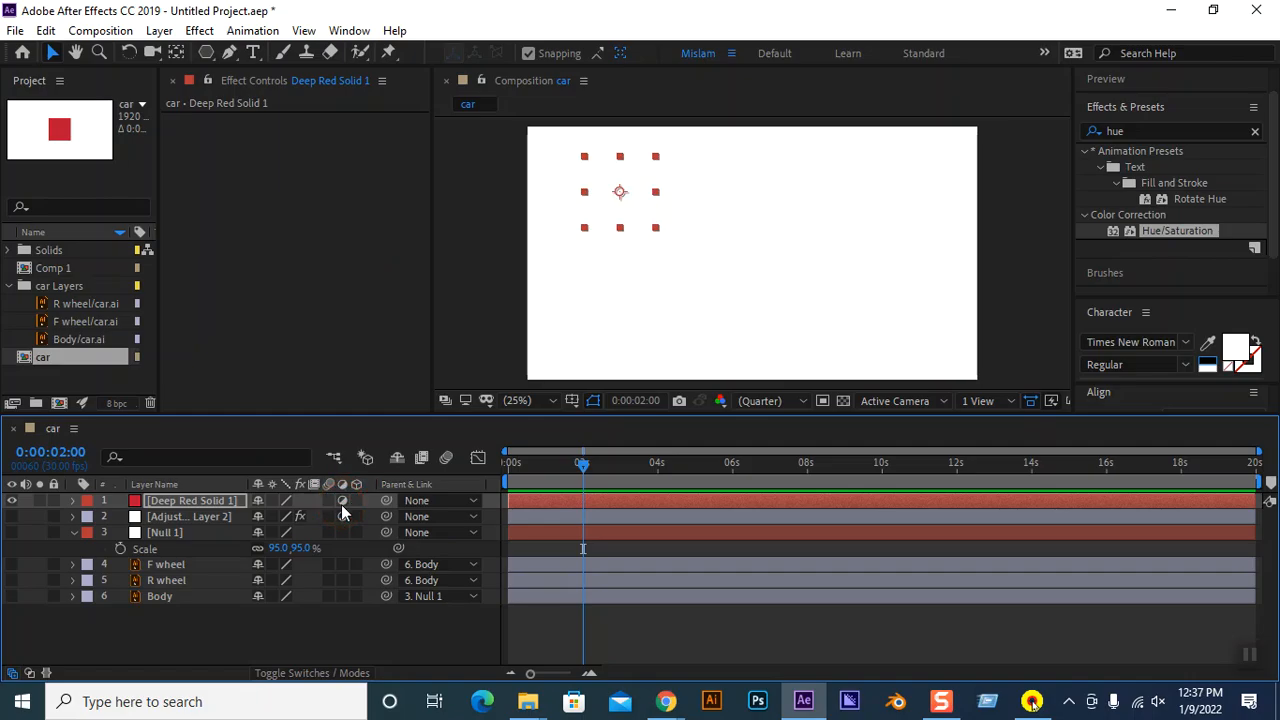
left_click(341, 503)
left_click(376, 629)
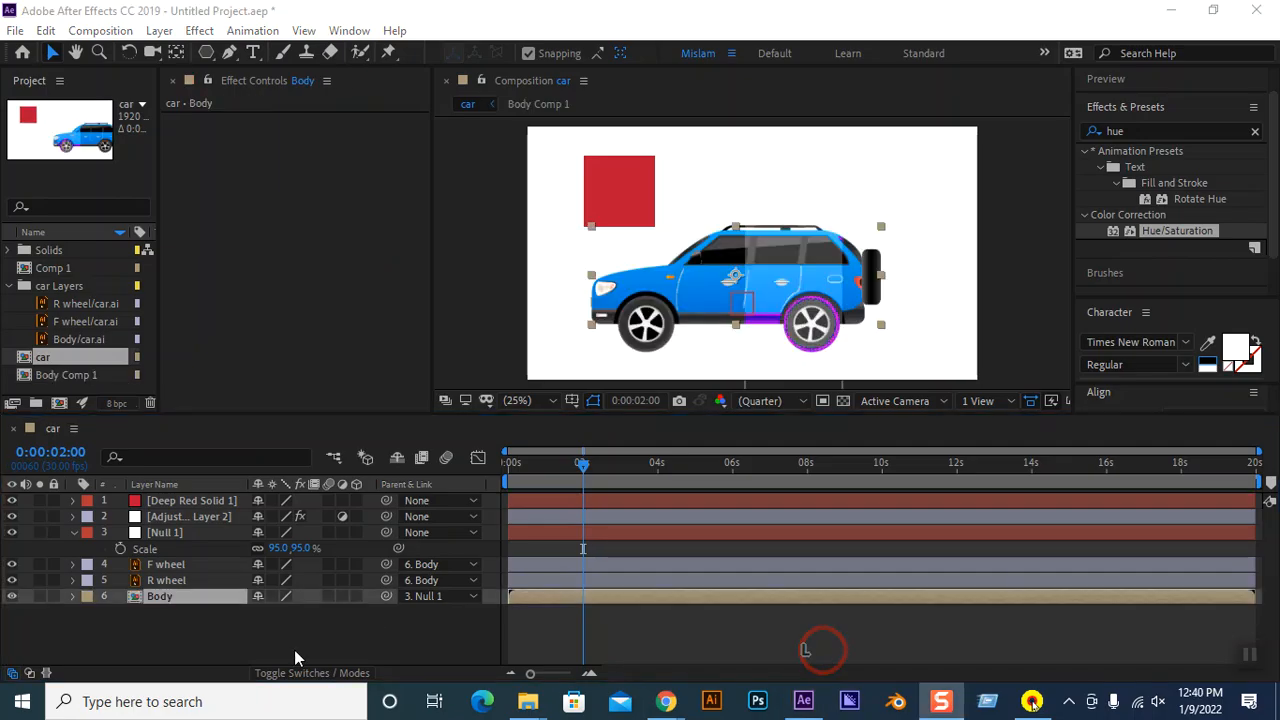
Try to undo the pre-composing of the Body layer.
key("ctrl+z")
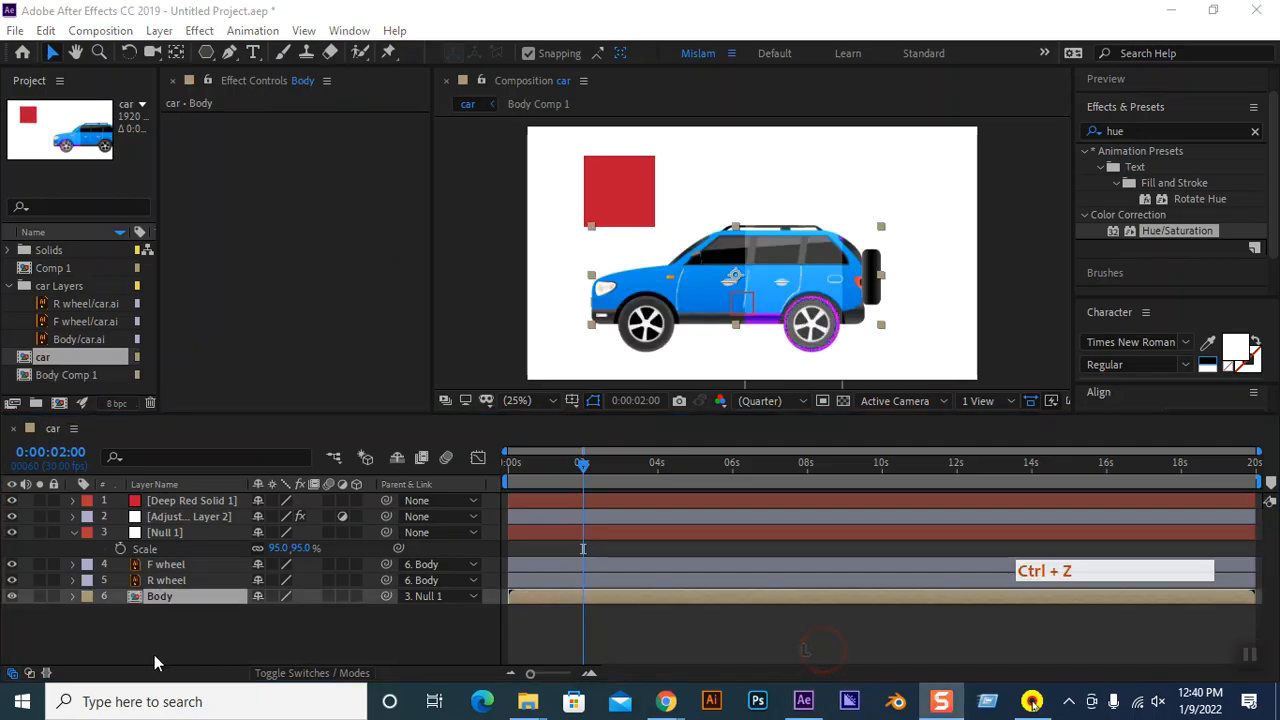
key("ctrl+z")
key("ctrl+z")
left_click(177, 617)
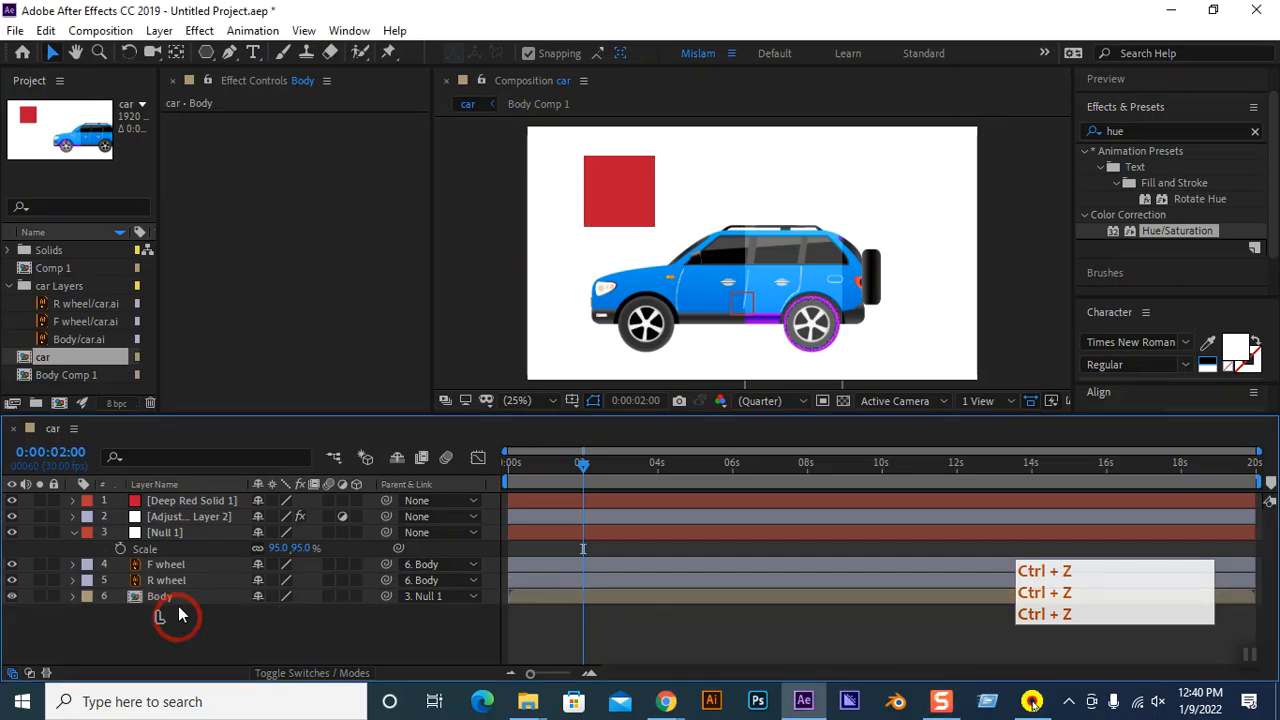
left_click(178, 598)
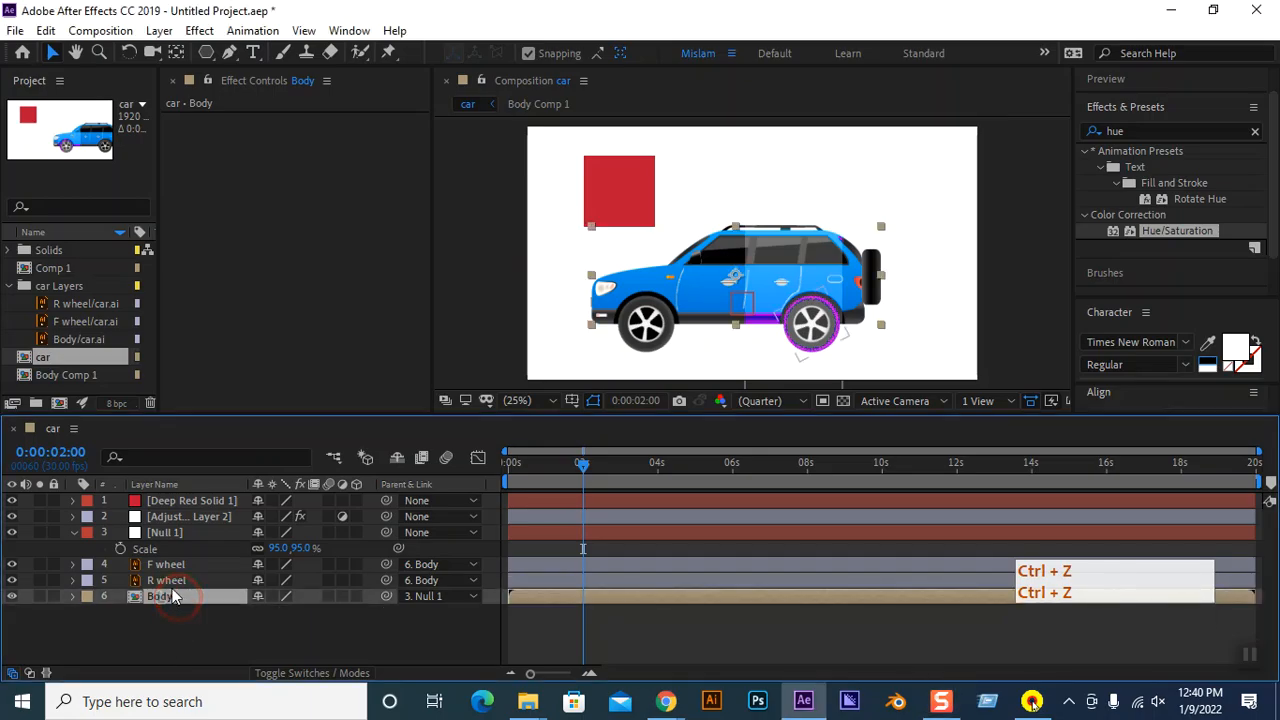
right_click(167, 597)
left_click(180, 630)
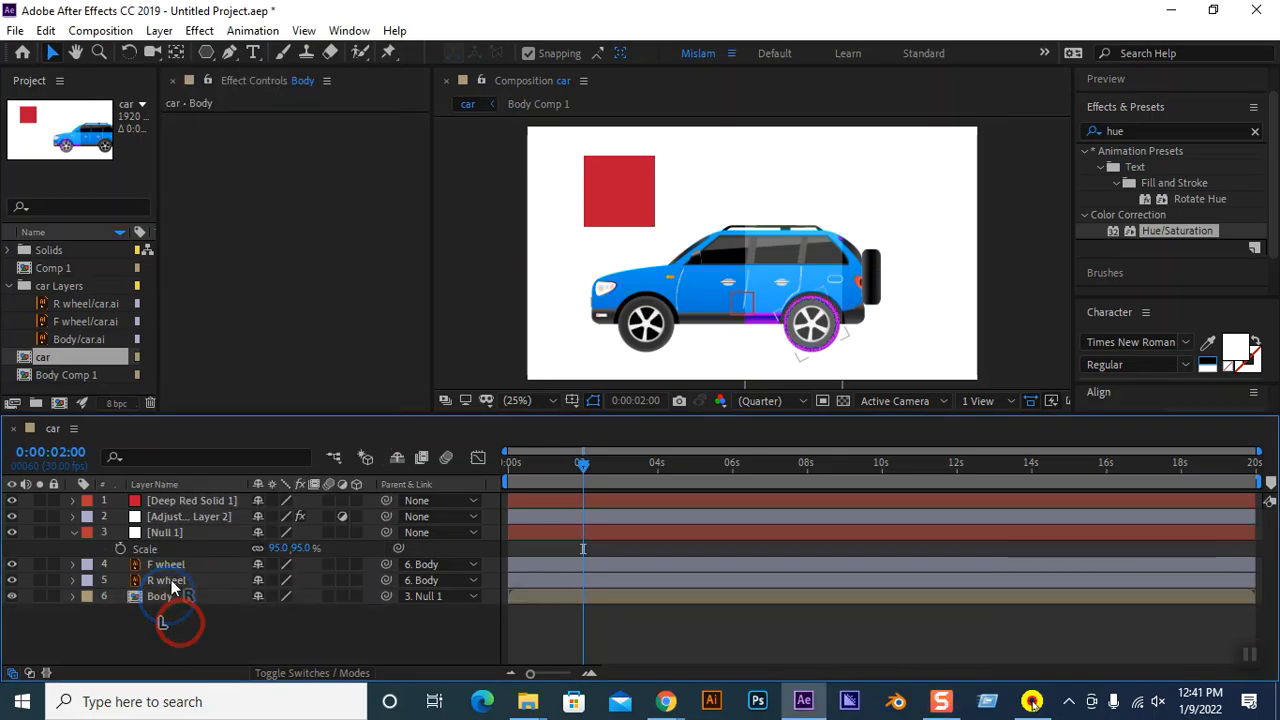
Pre-compose the R wheel layer as "R wheel Comp 1", leaving all attributes in 'car', and deselect it.
left_click(170, 582)
left_click(12, 580)
left_click(12, 580)
left_click(155, 585)
right_click(155, 585)
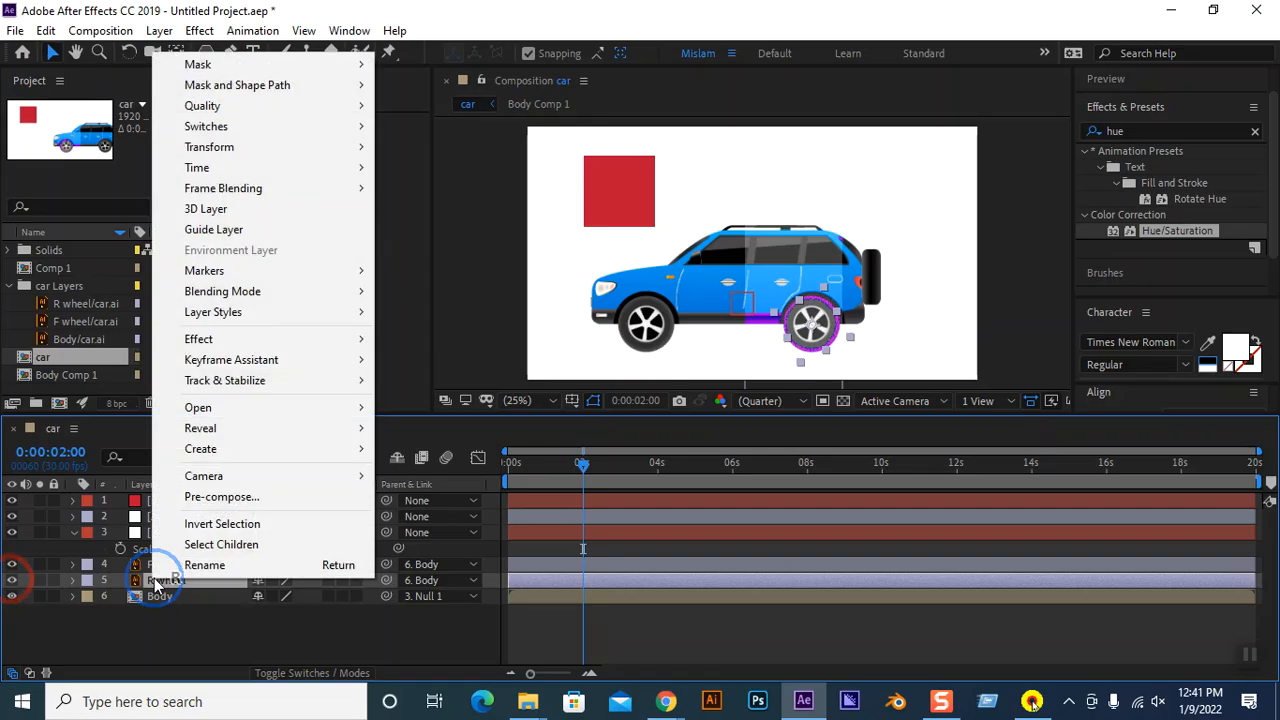
left_click(250, 498)
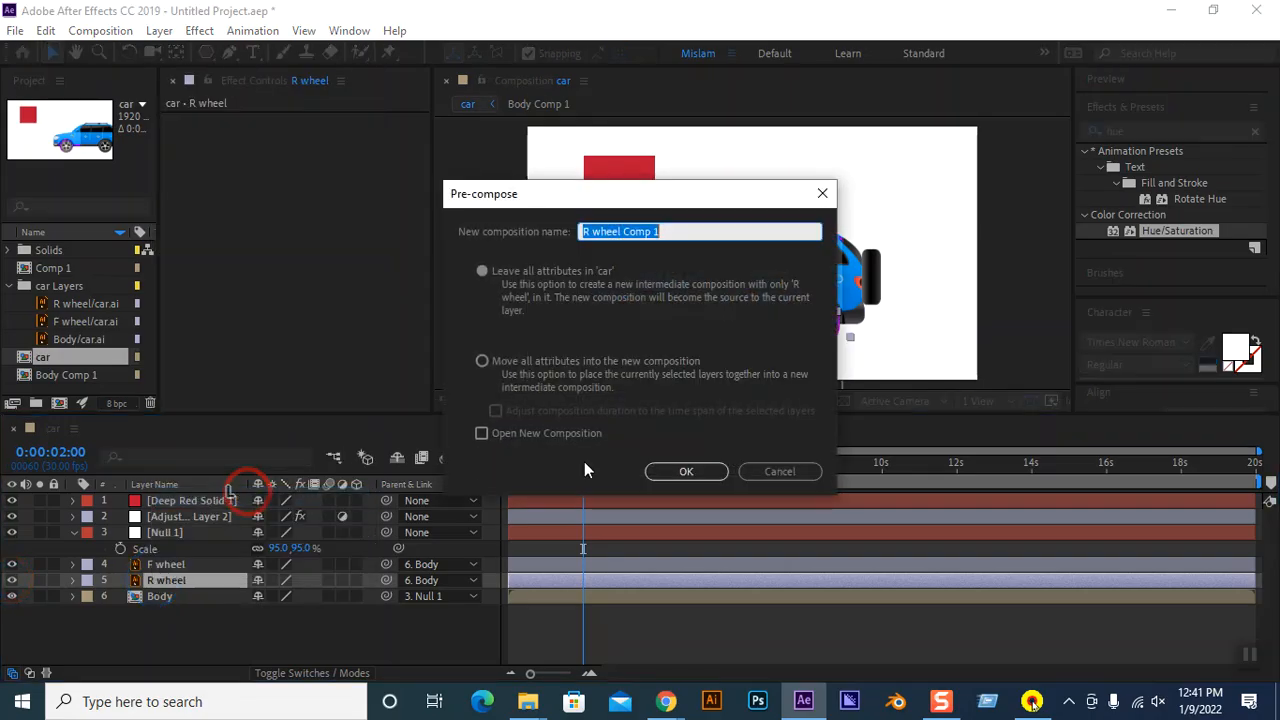
left_click(668, 473)
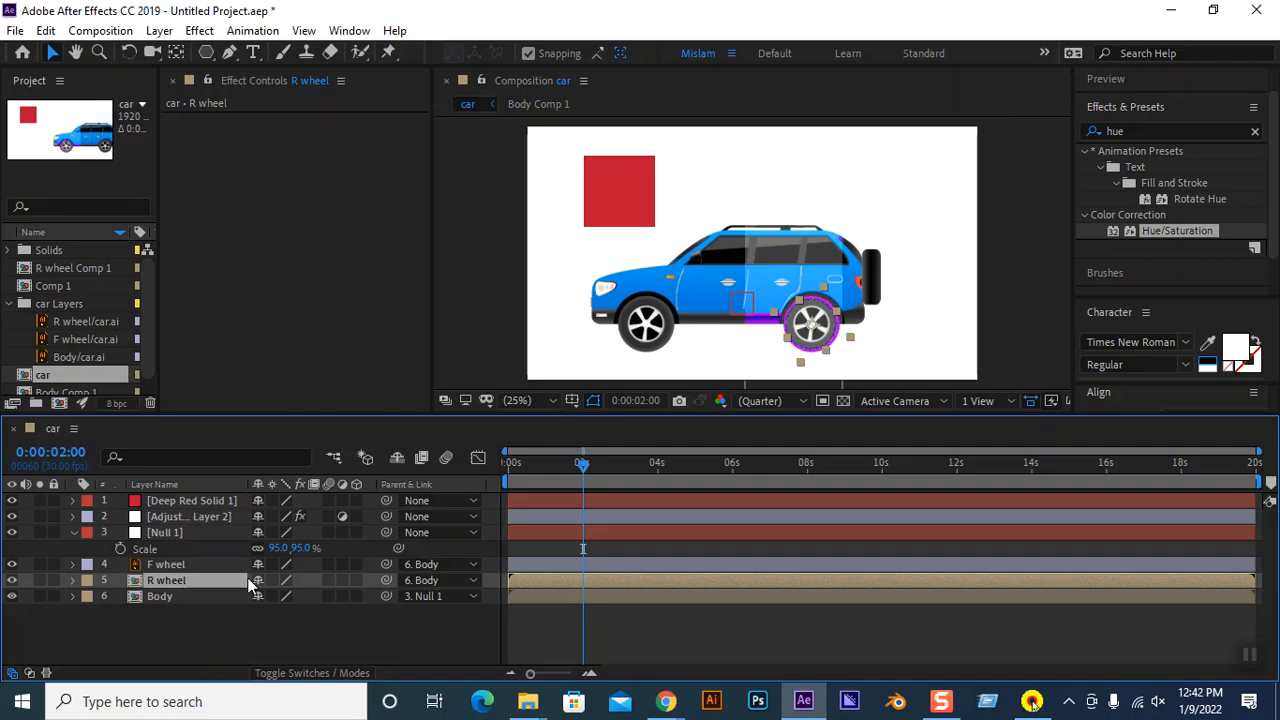
left_click(242, 612)
left_click(193, 629)
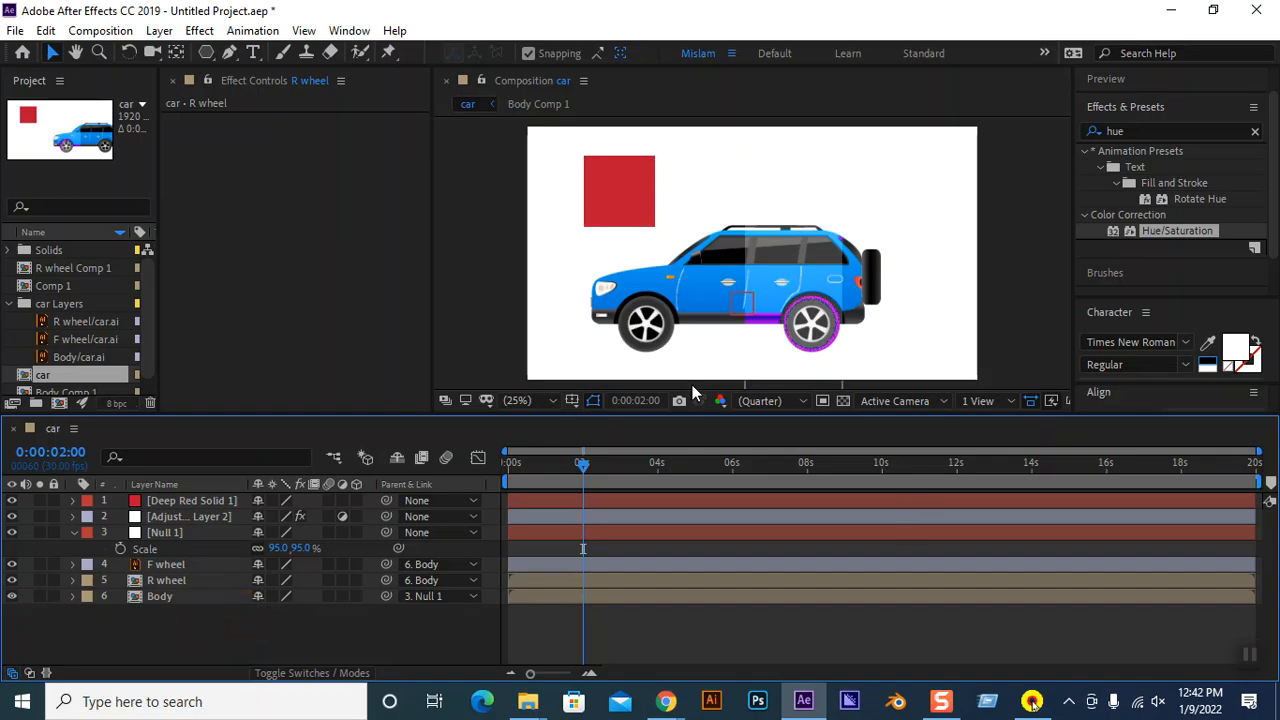
Delete all layers from the car composition.
left_click(160, 500)
left_click_drag(170, 620, 172, 503)
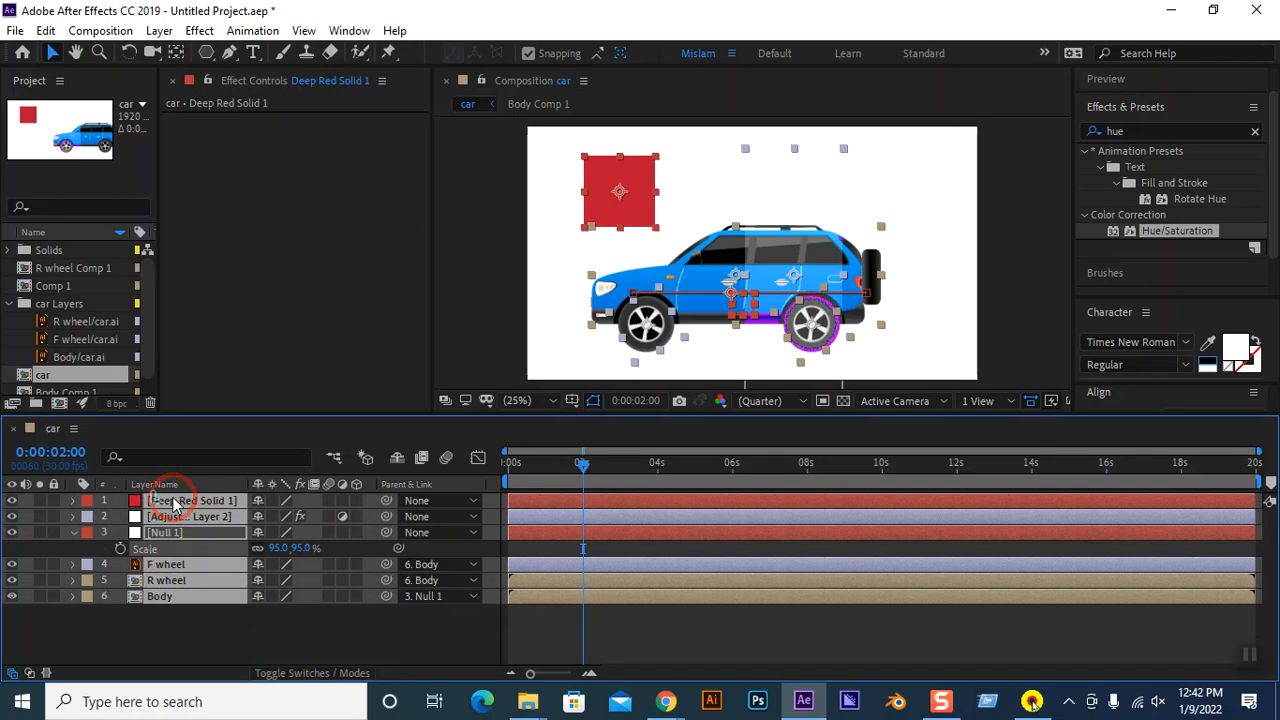
key("Delete")
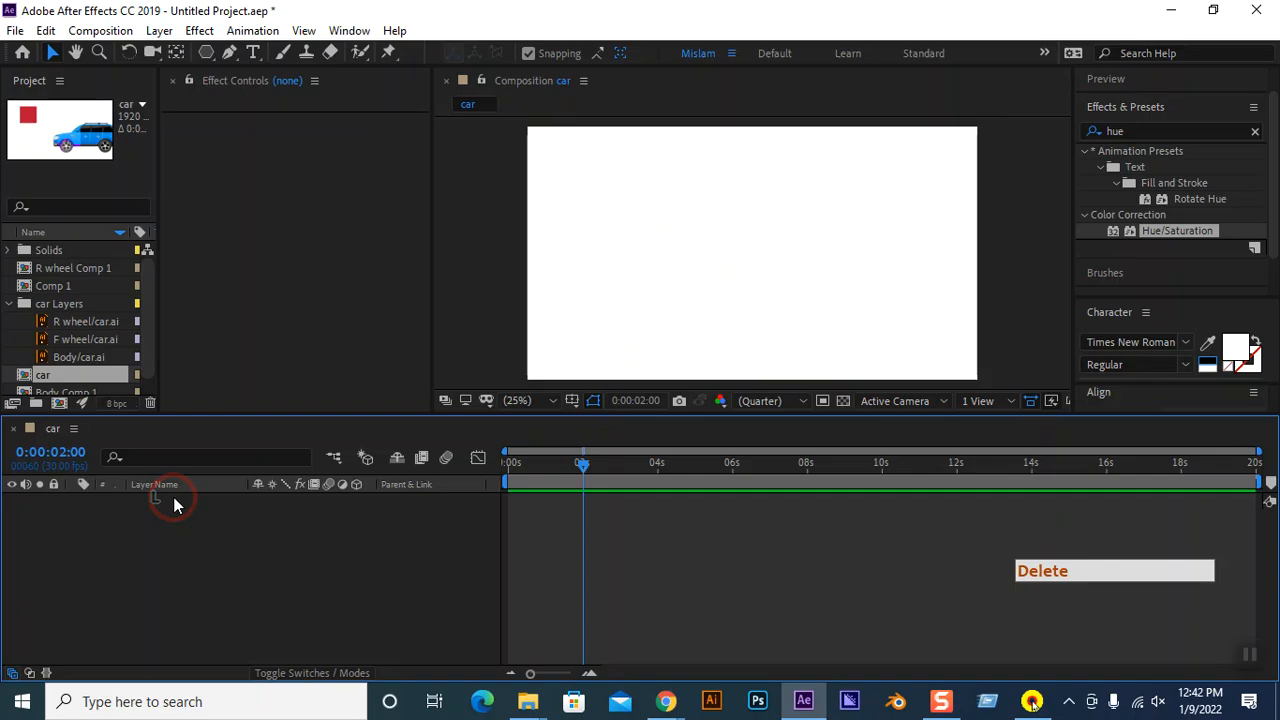
Collapse the car Layers folder and delete the Body Comp 1 composition from the project.
left_click(12, 304)
left_click(60, 340)
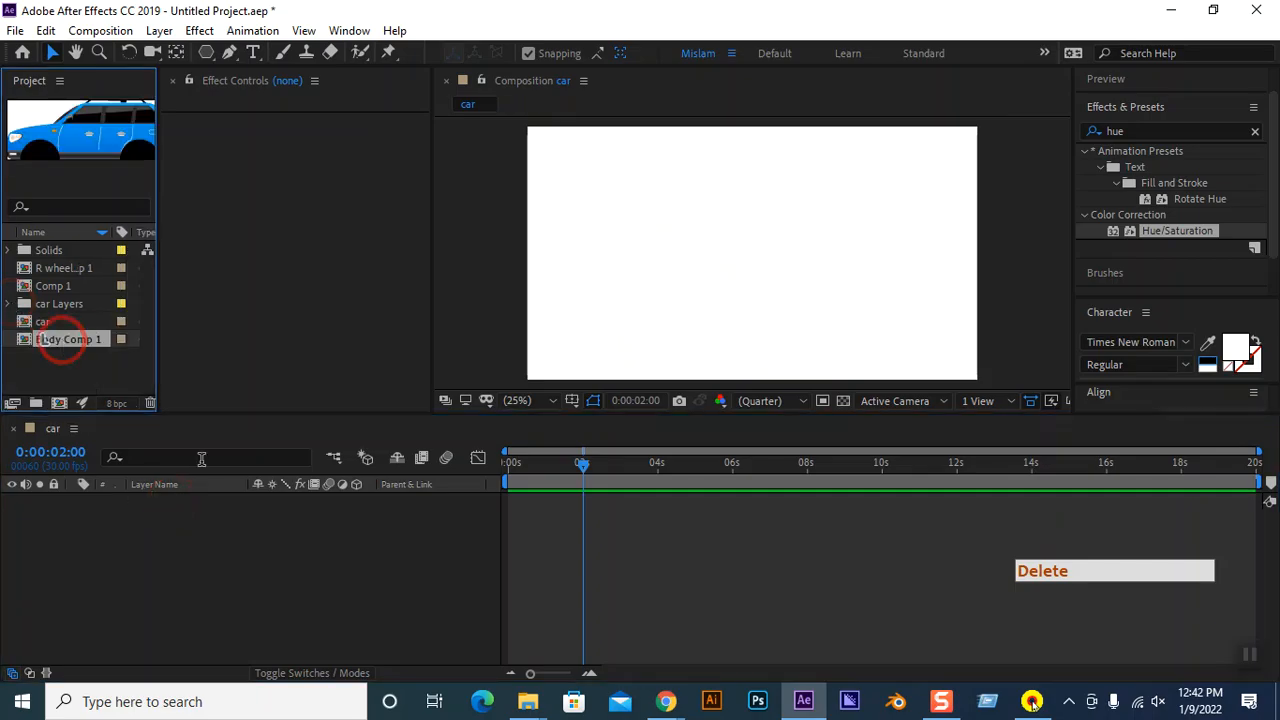
key("Delete")
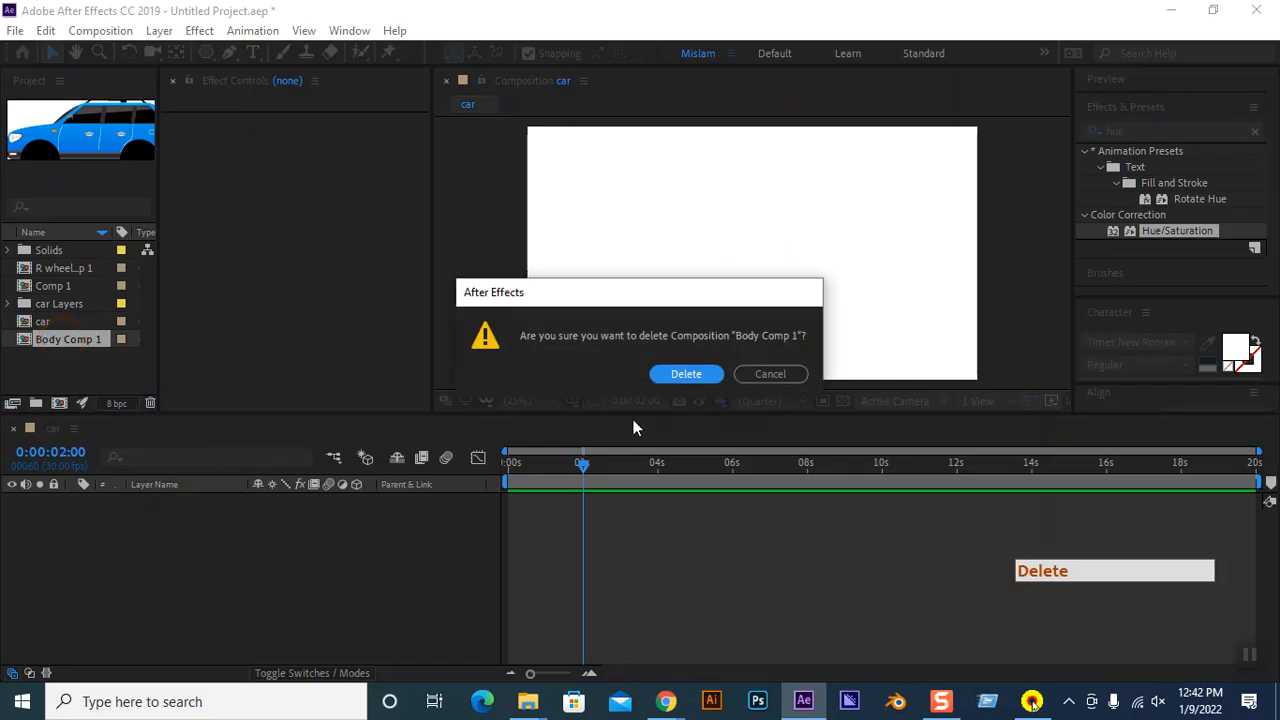
left_click(678, 379)
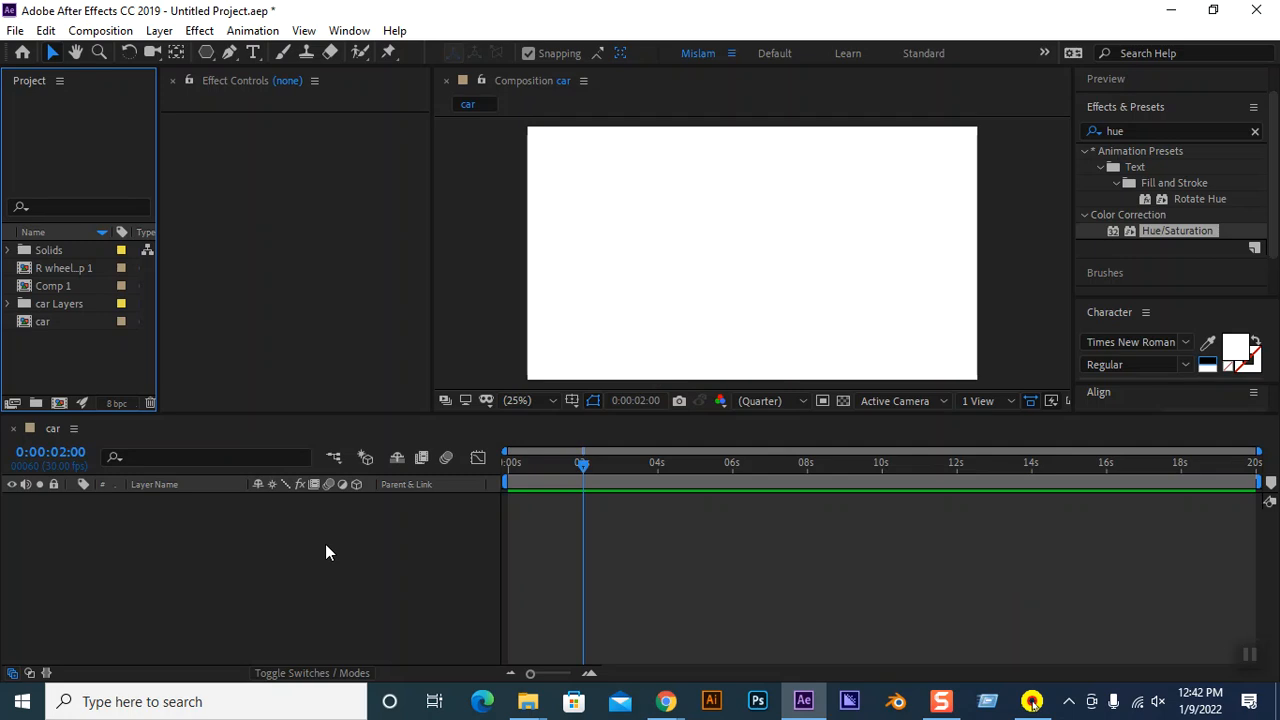
left_click(46, 30)
mouse_move(88, 32)
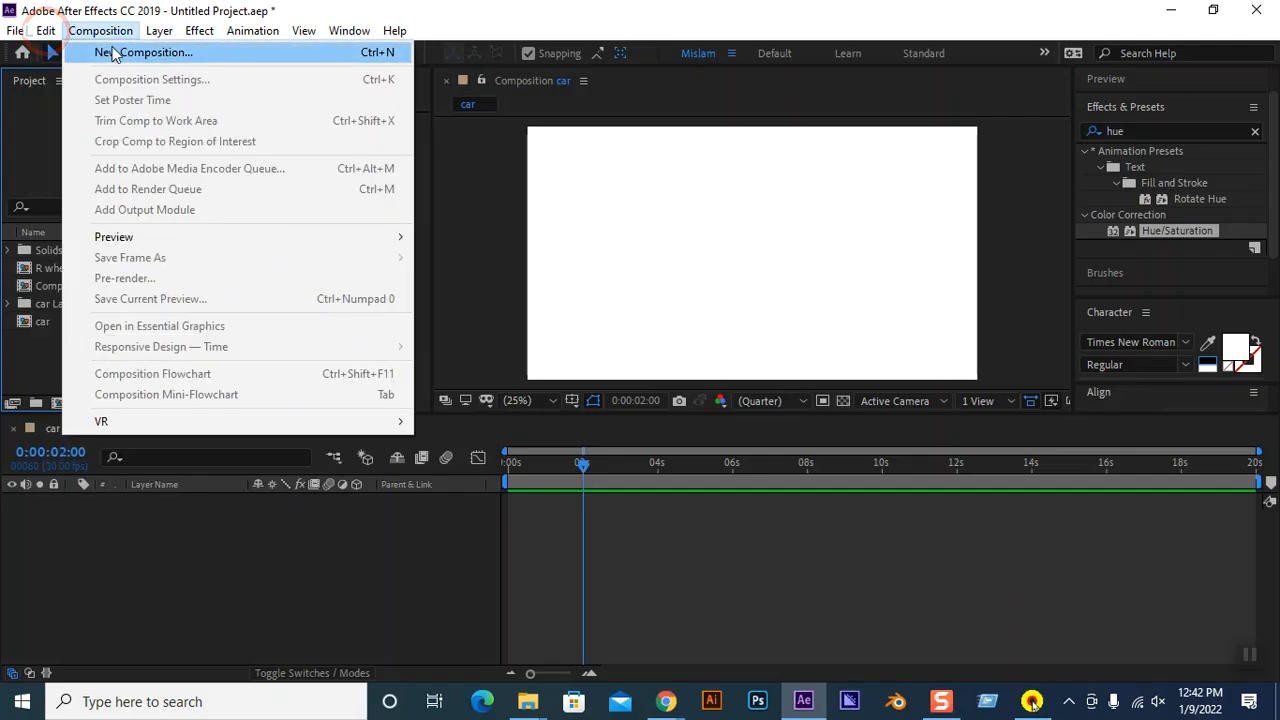
left_click(240, 586)
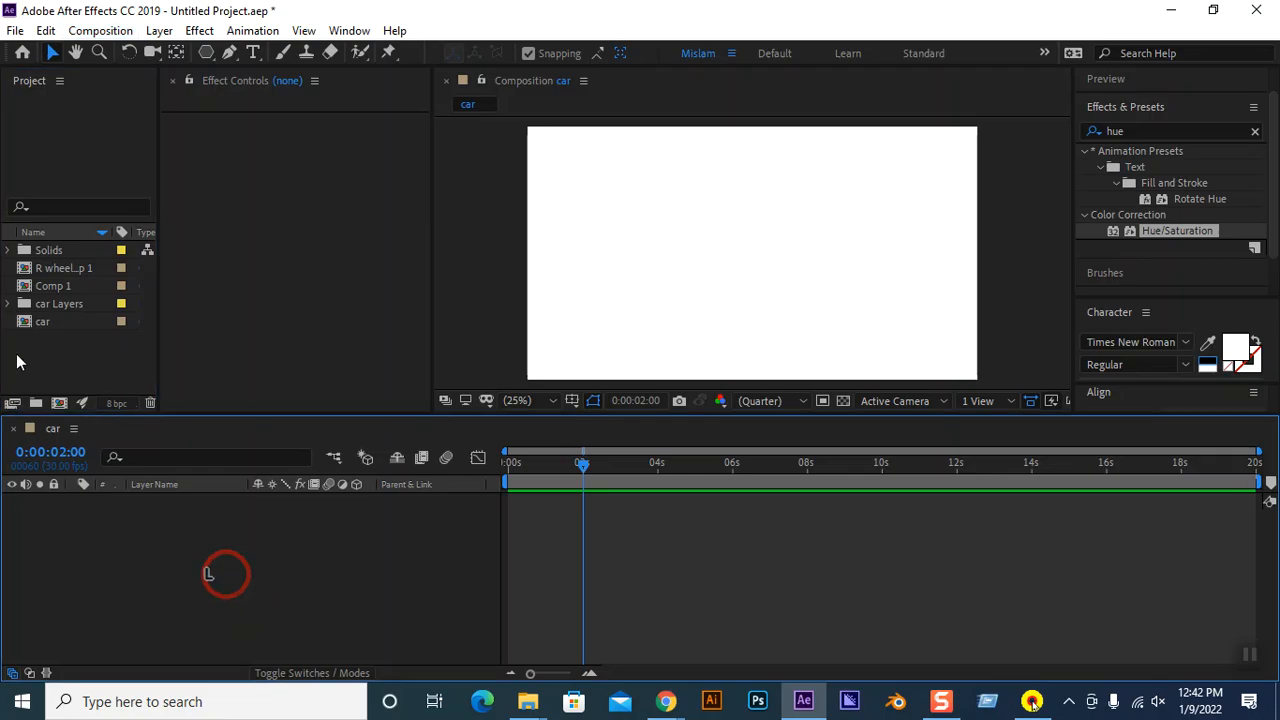
Open Comp 1 and change its background color to black in the composition settings.
left_click(52, 268)
double_click(52, 286)
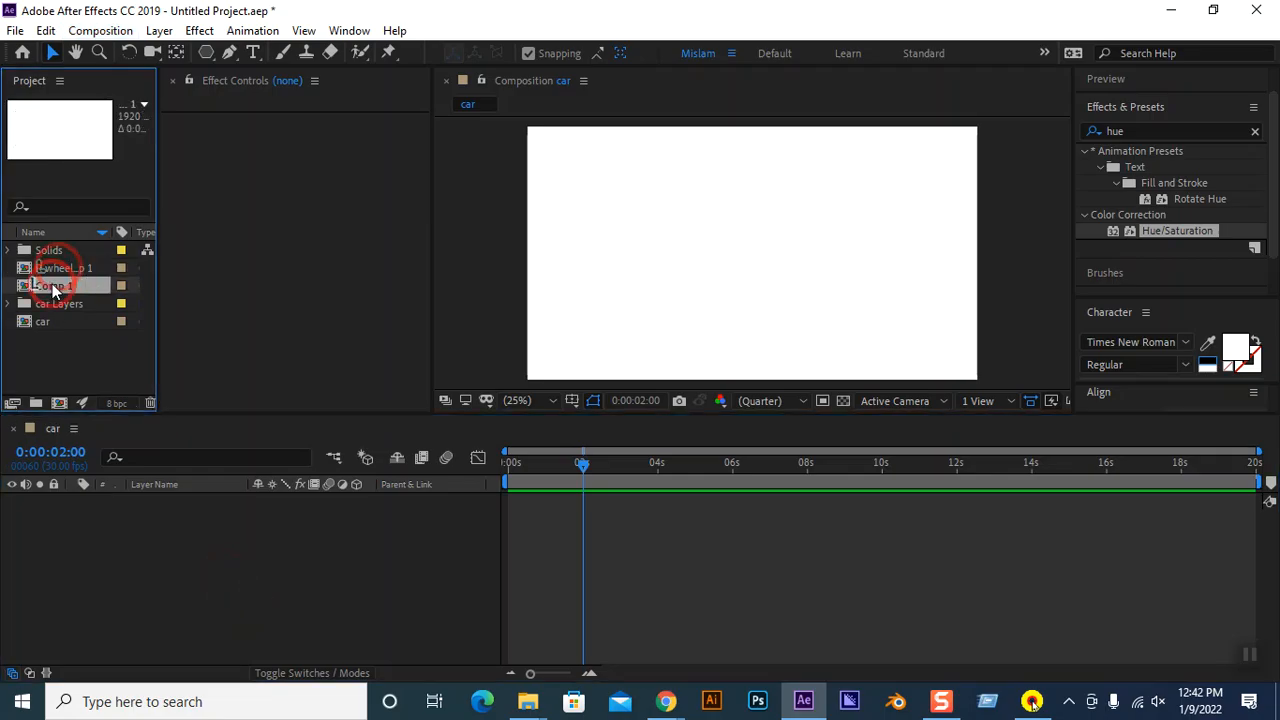
left_click(100, 30)
left_click(145, 78)
left_click(445, 451)
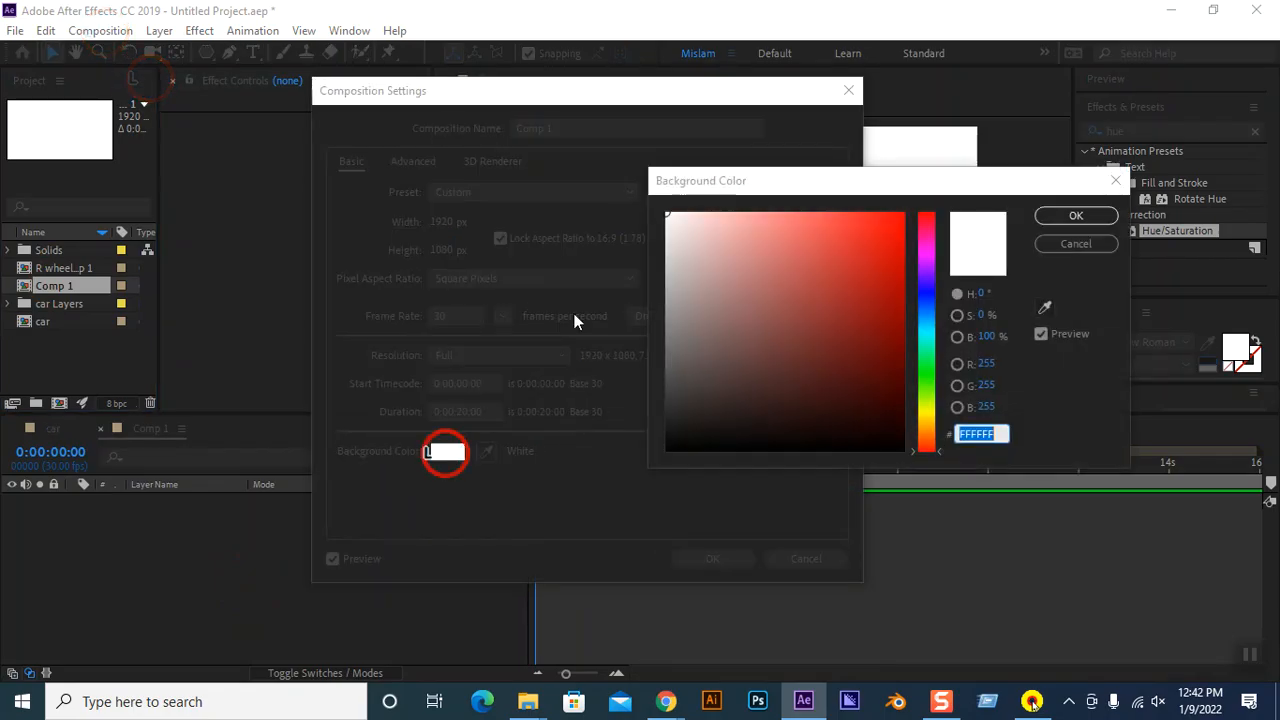
left_click_drag(871, 266, 912, 455)
left_click(1057, 218)
left_click(710, 558)
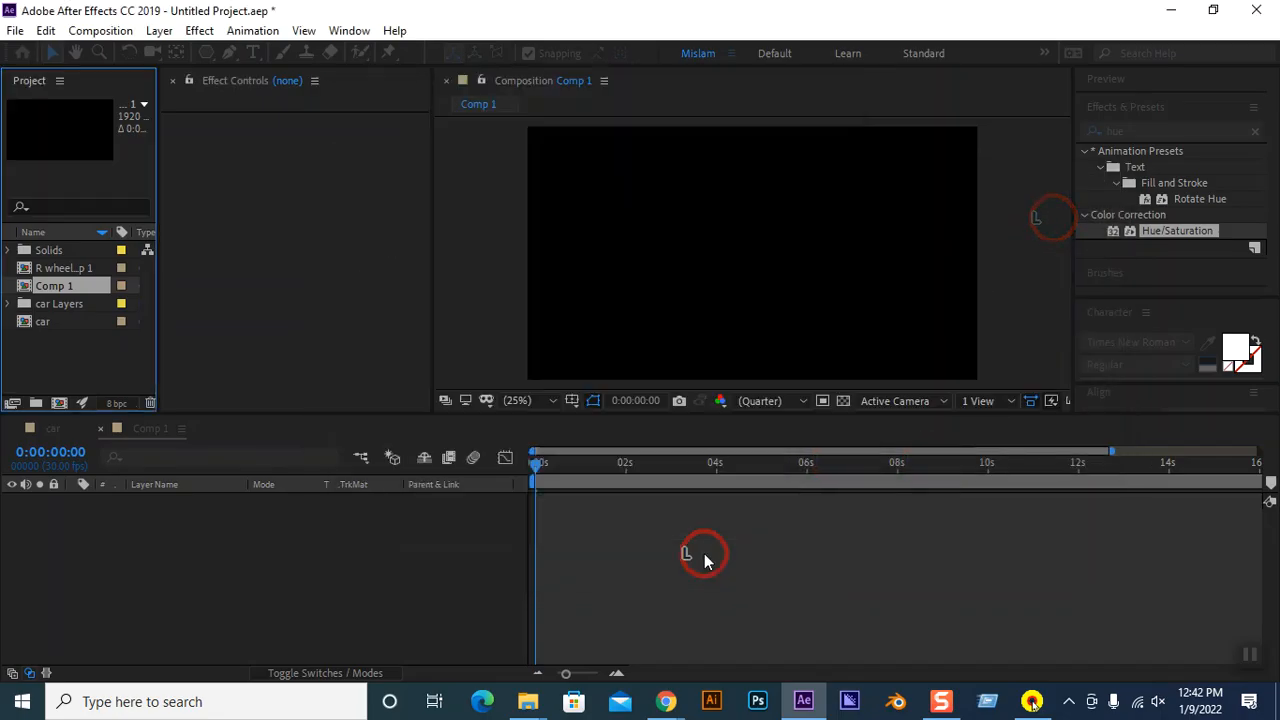
Draw a blue square with the Rectangle tool in the upper-left part of Comp 1 and center its anchor point.
right_click(206, 57)
left_click(240, 55)
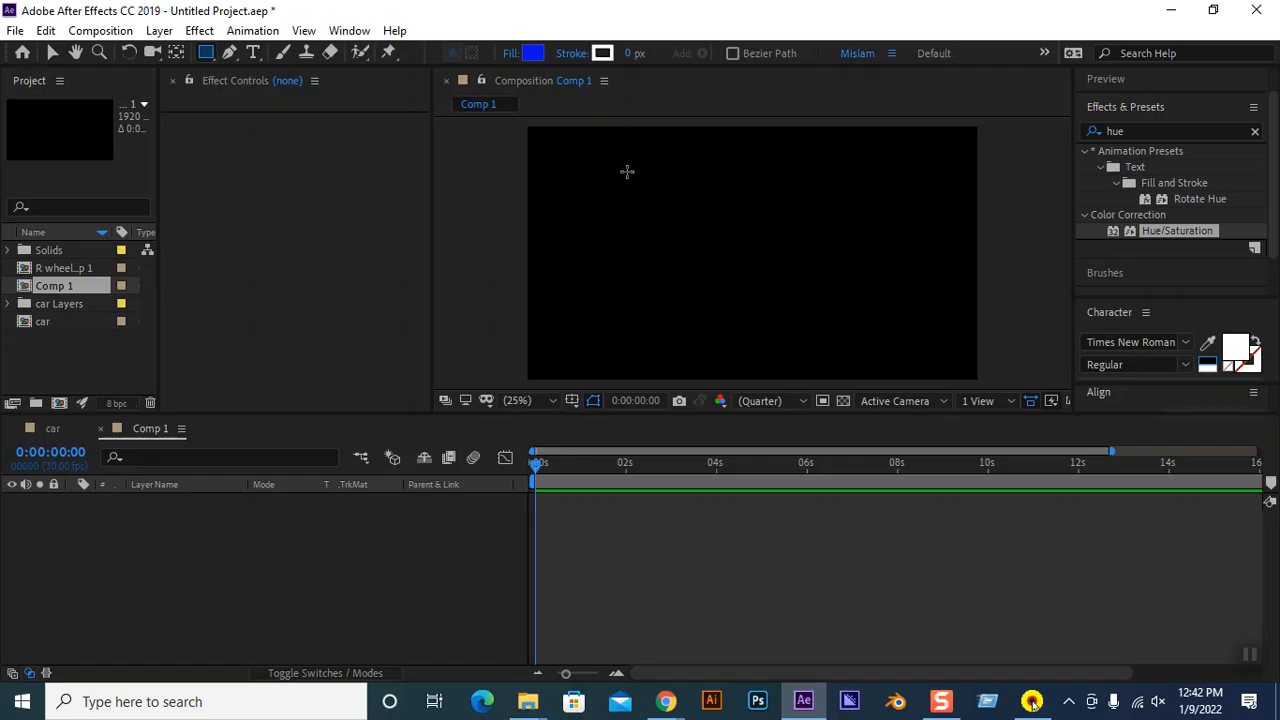
left_click(636, 180)
mouse_move(641, 181)
left_mouse_down()
mouse_move(772, 267)
mouse_move(749, 230)
left_mouse_up()
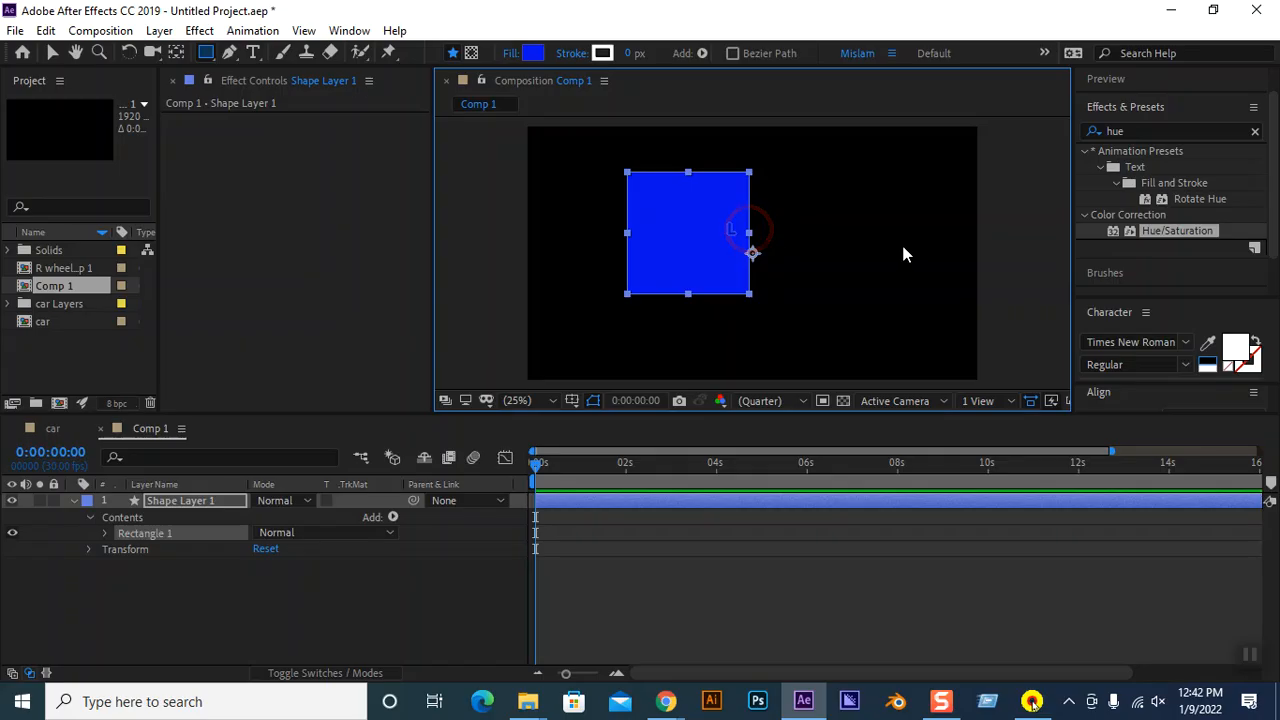
key("ctrl+alt+Home")
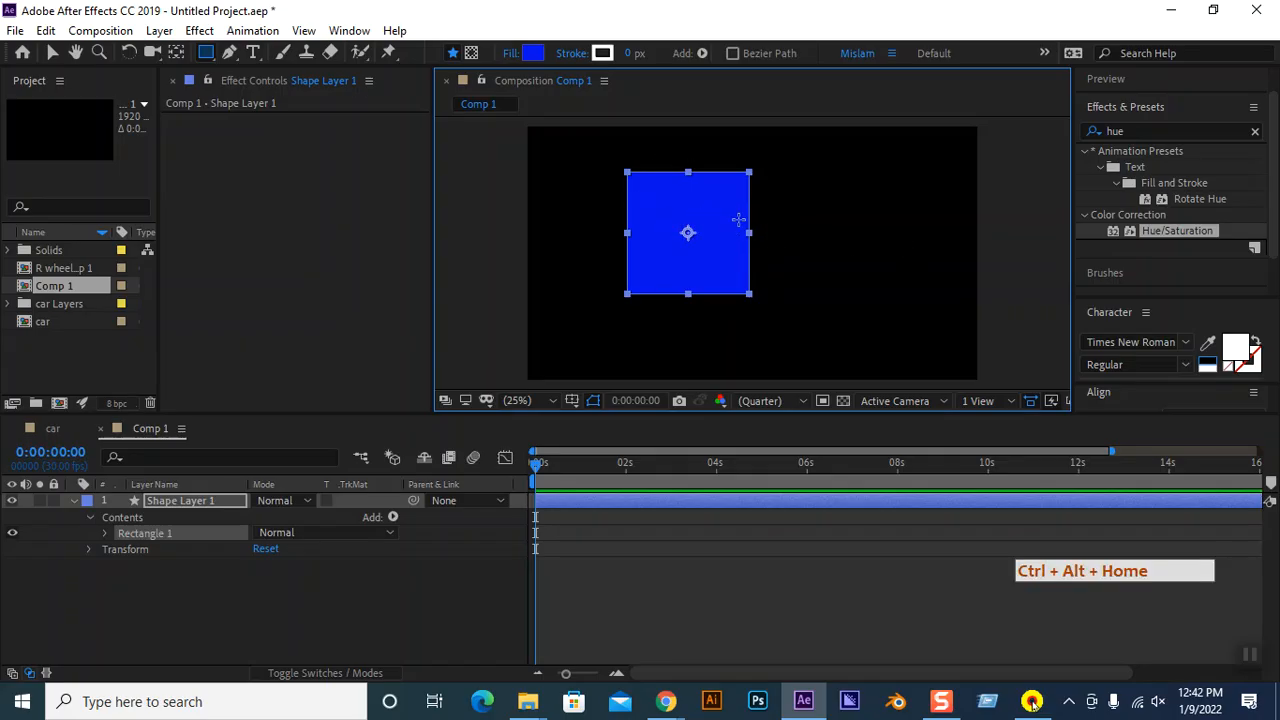
left_click(532, 53)
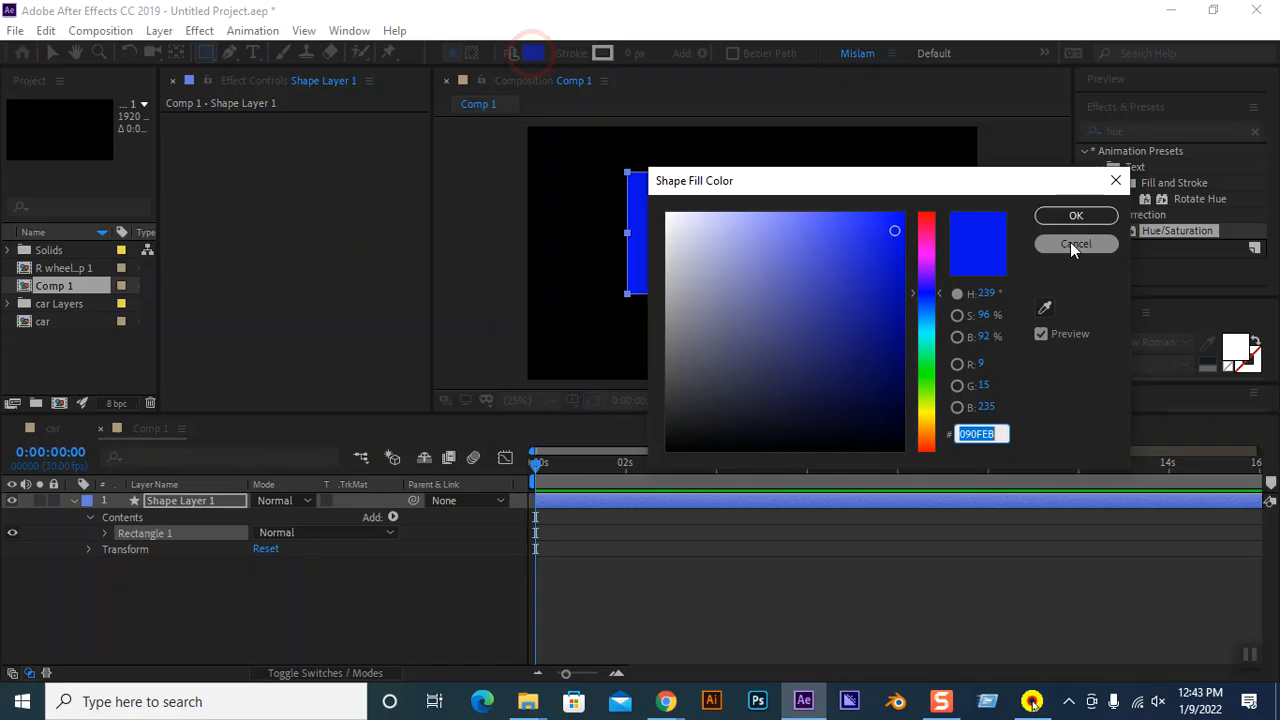
left_click(1070, 243)
left_click(531, 53)
left_click(1116, 180)
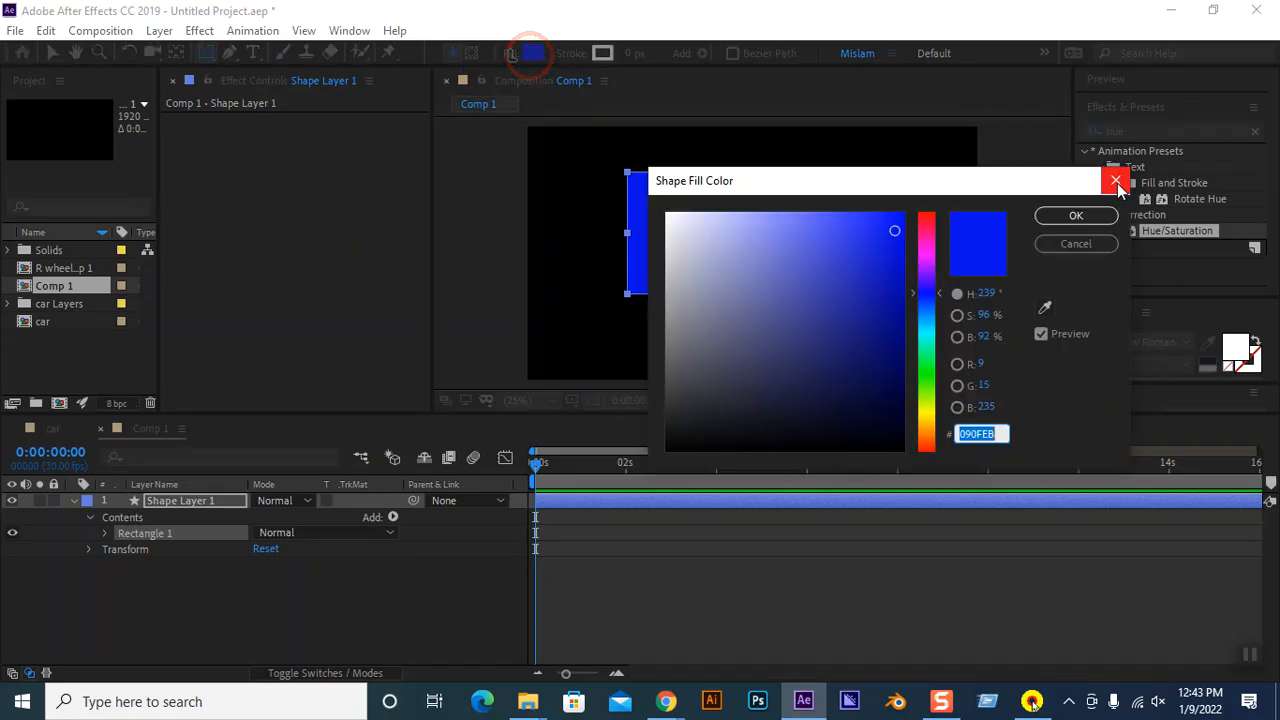
Cycle the square's fill through the linear and radial gradient types, ending with no fill.
left_click(535, 54, "alt")
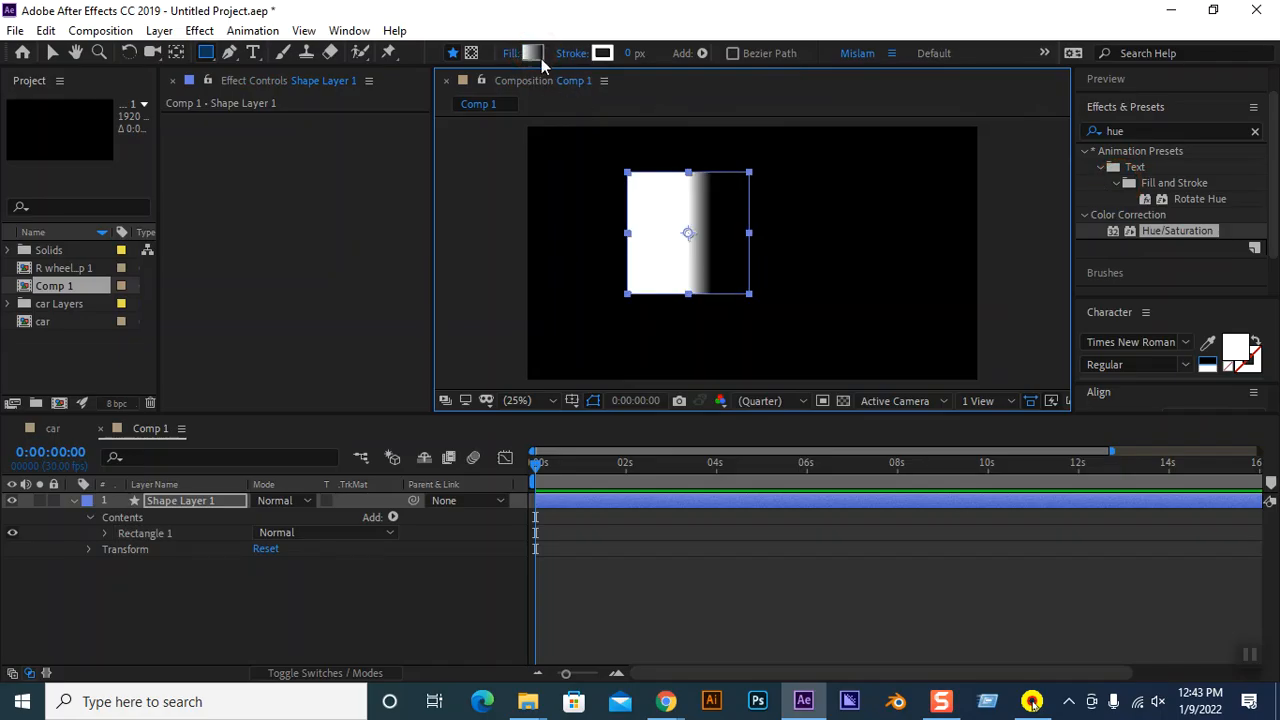
left_click(535, 54, "alt")
left_click(533, 54, "alt")
left_click(533, 54, "alt")
left_click(533, 54, "alt")
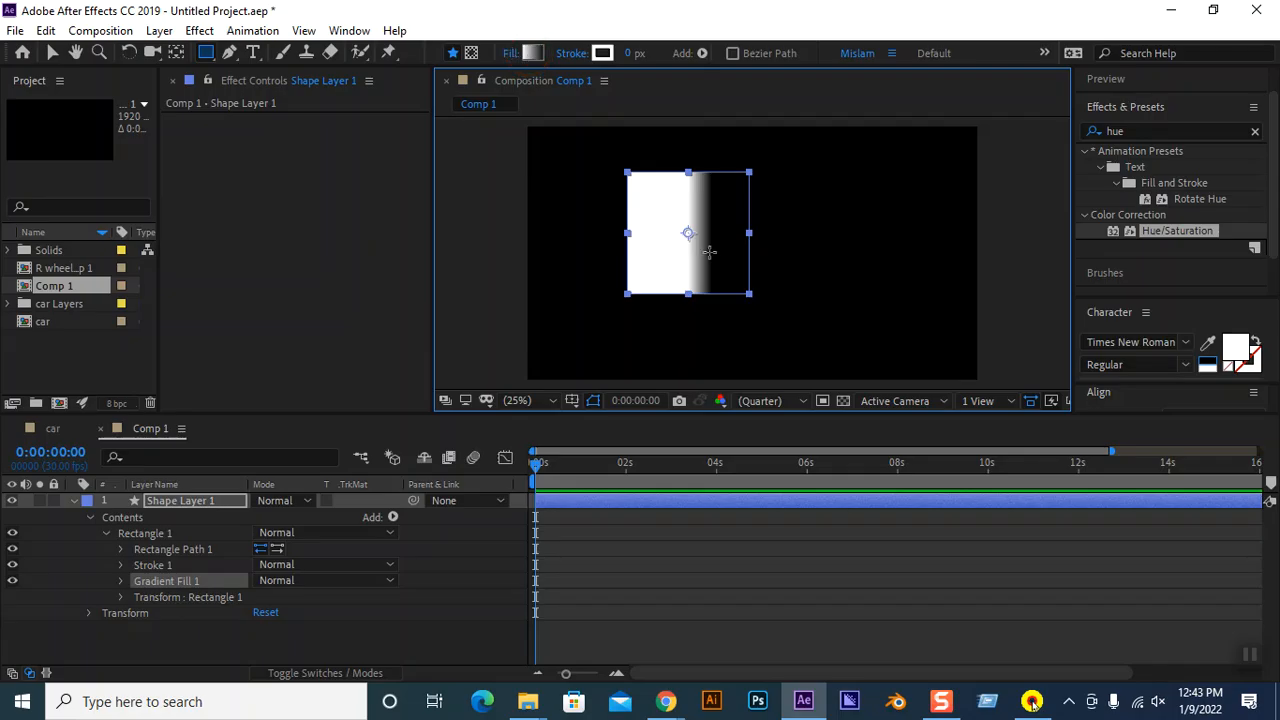
left_click(535, 58, "alt")
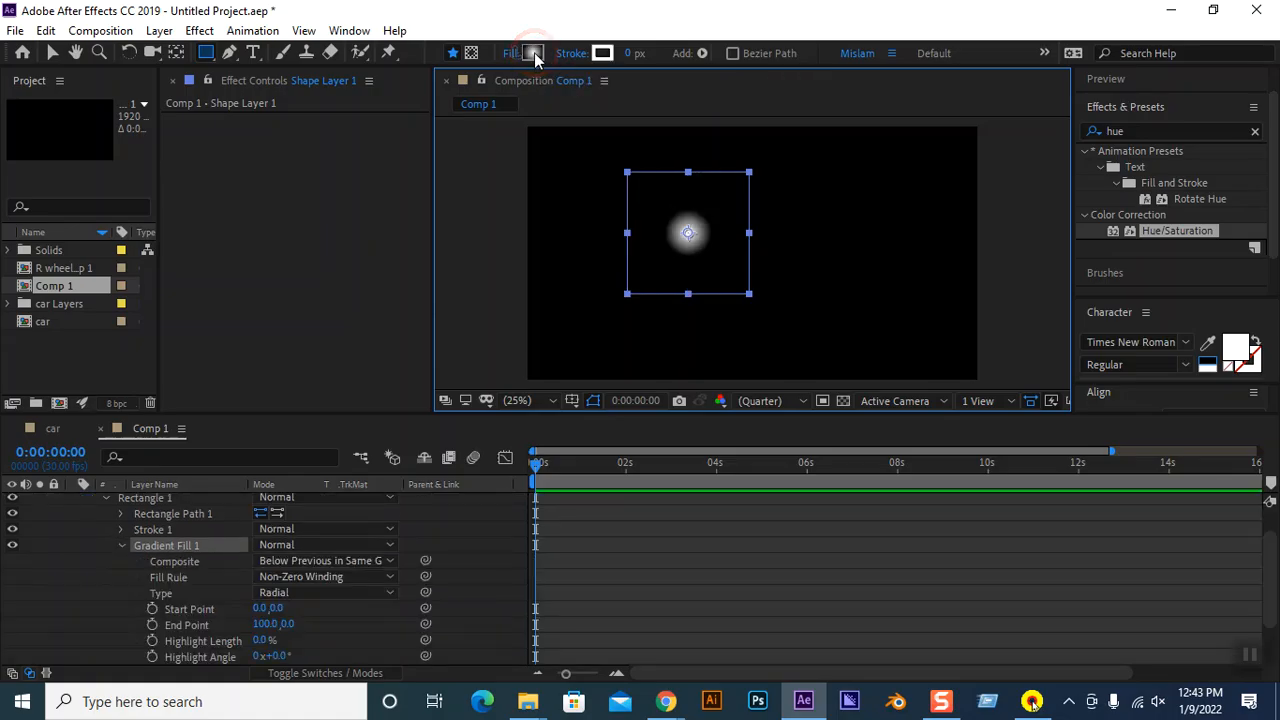
left_click(535, 57, "alt")
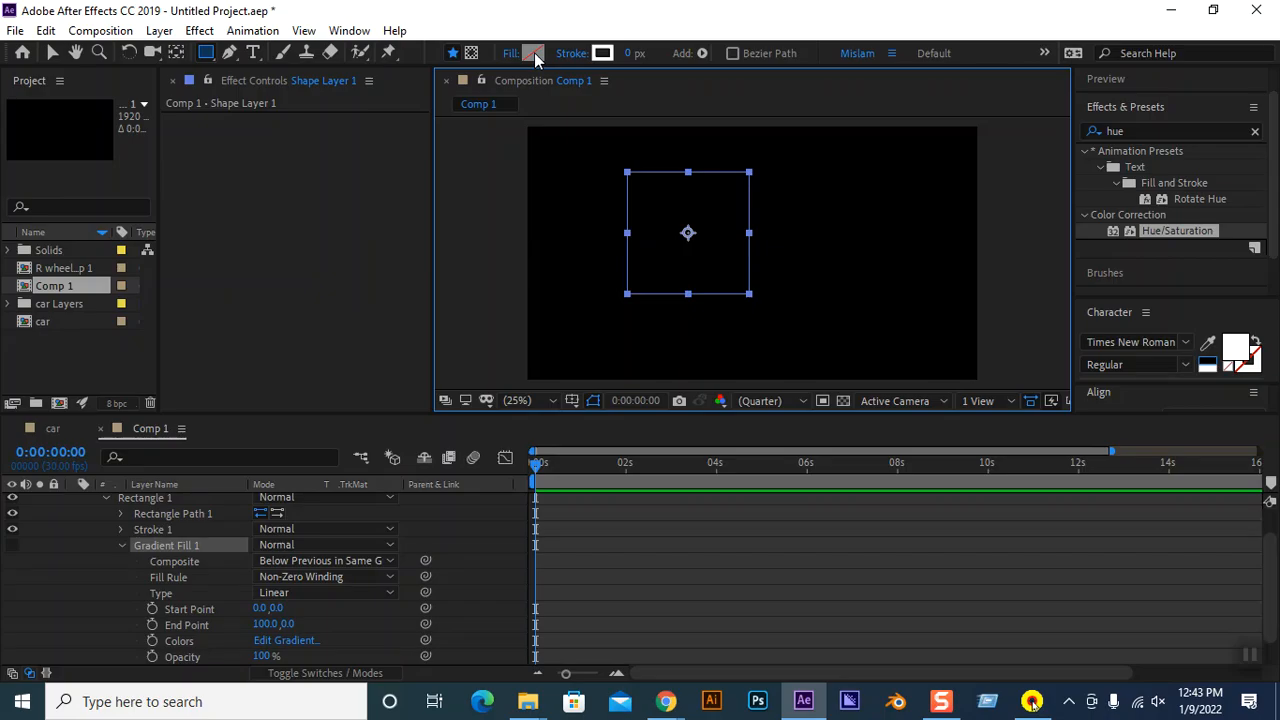
Set the square's stroke width to 36 px.
left_click(634, 52)
left_click_drag(635, 51, 641, 51)
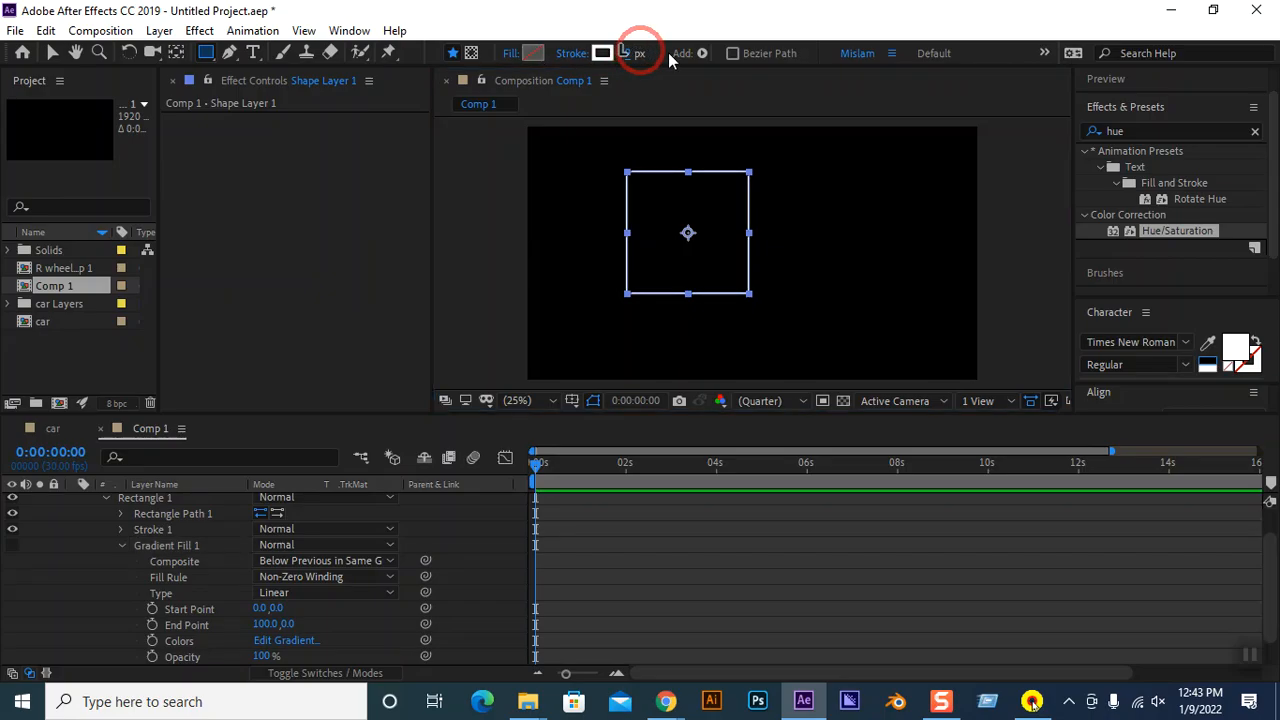
mouse_move(631, 53)
left_mouse_down()
mouse_move(667, 53)
mouse_move(652, 53)
left_mouse_up()
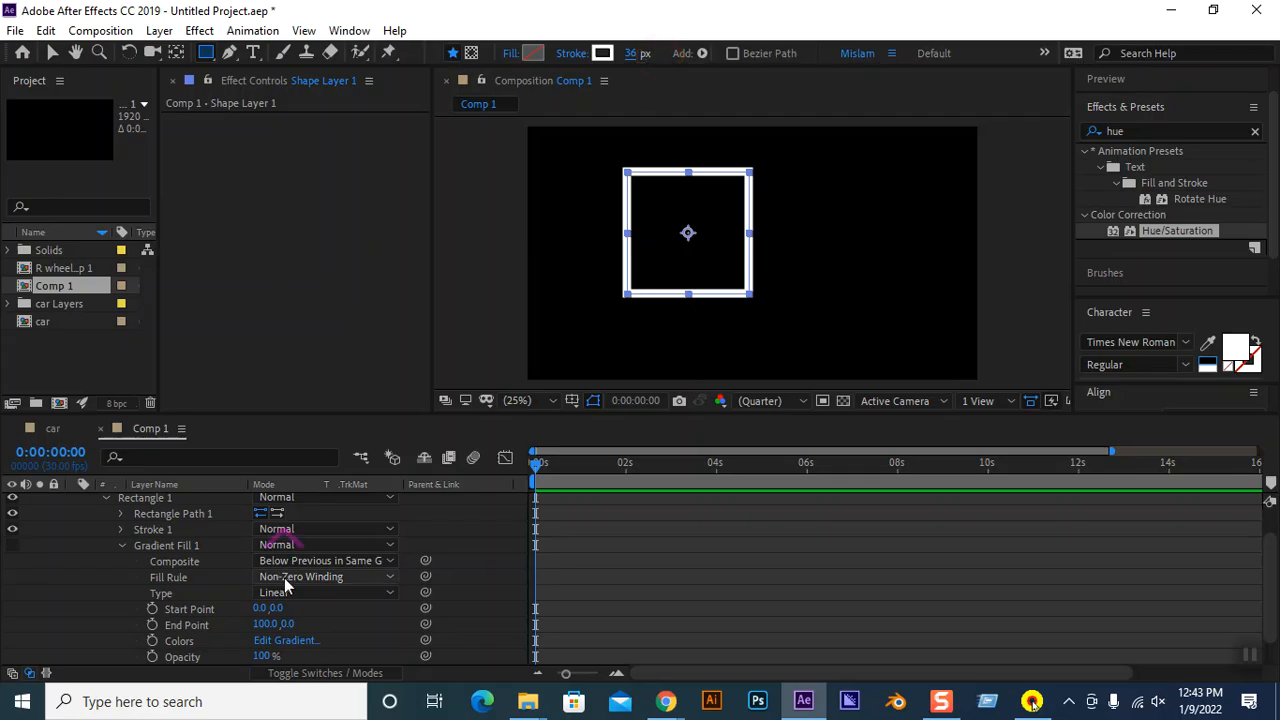
Review the square's properties, collapse the Shape Layer 1 contents and add Trim Paths to the layer.
scroll(286, 580, "up", 2)
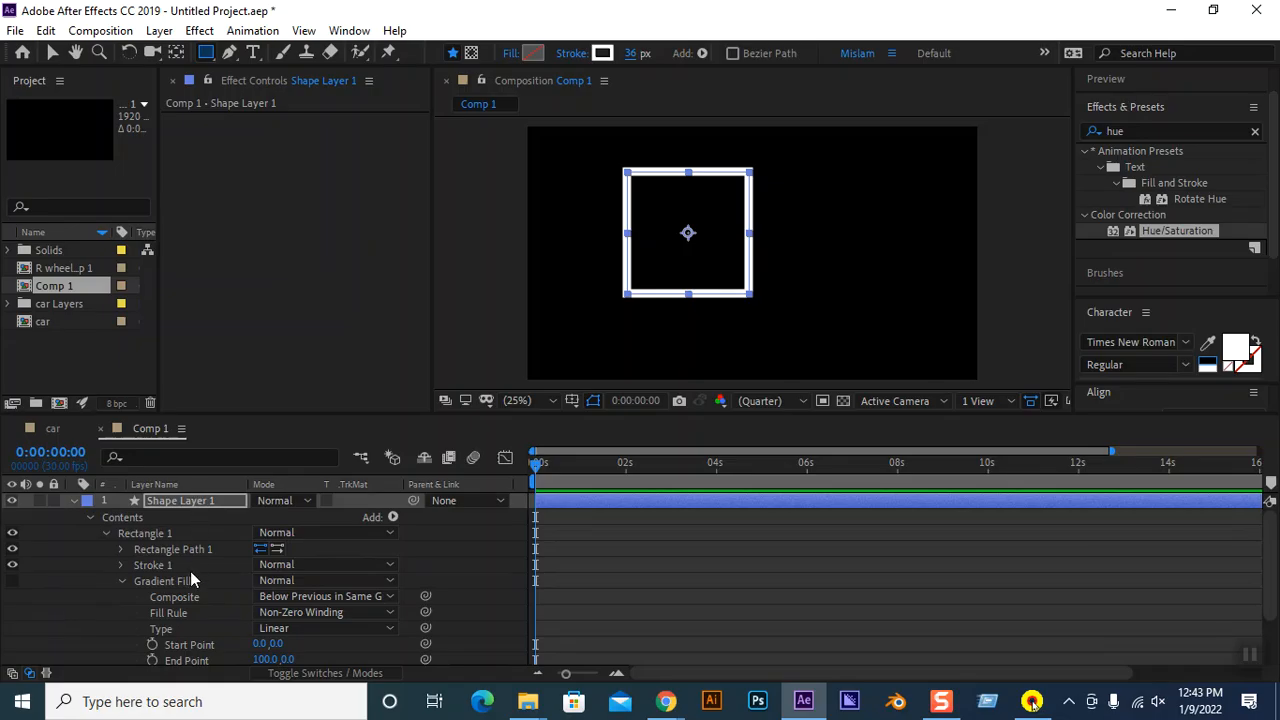
scroll(192, 643, "down", 2)
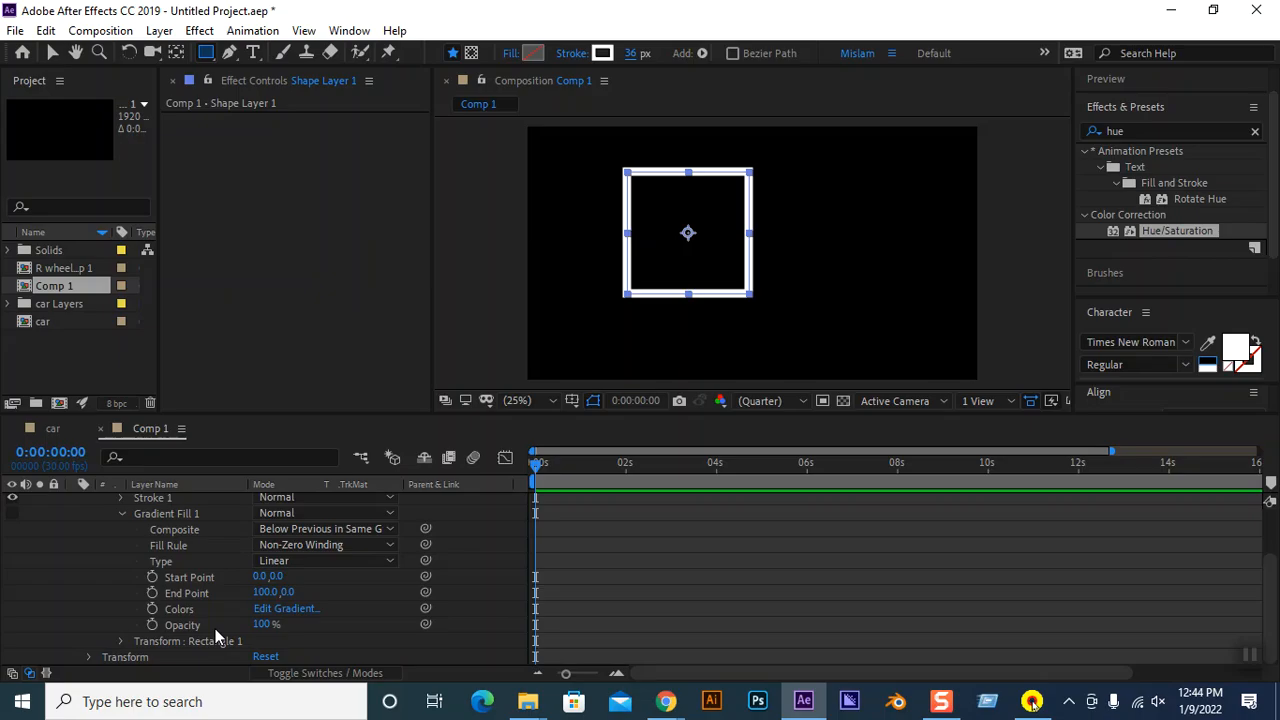
scroll(301, 566, "up", 3)
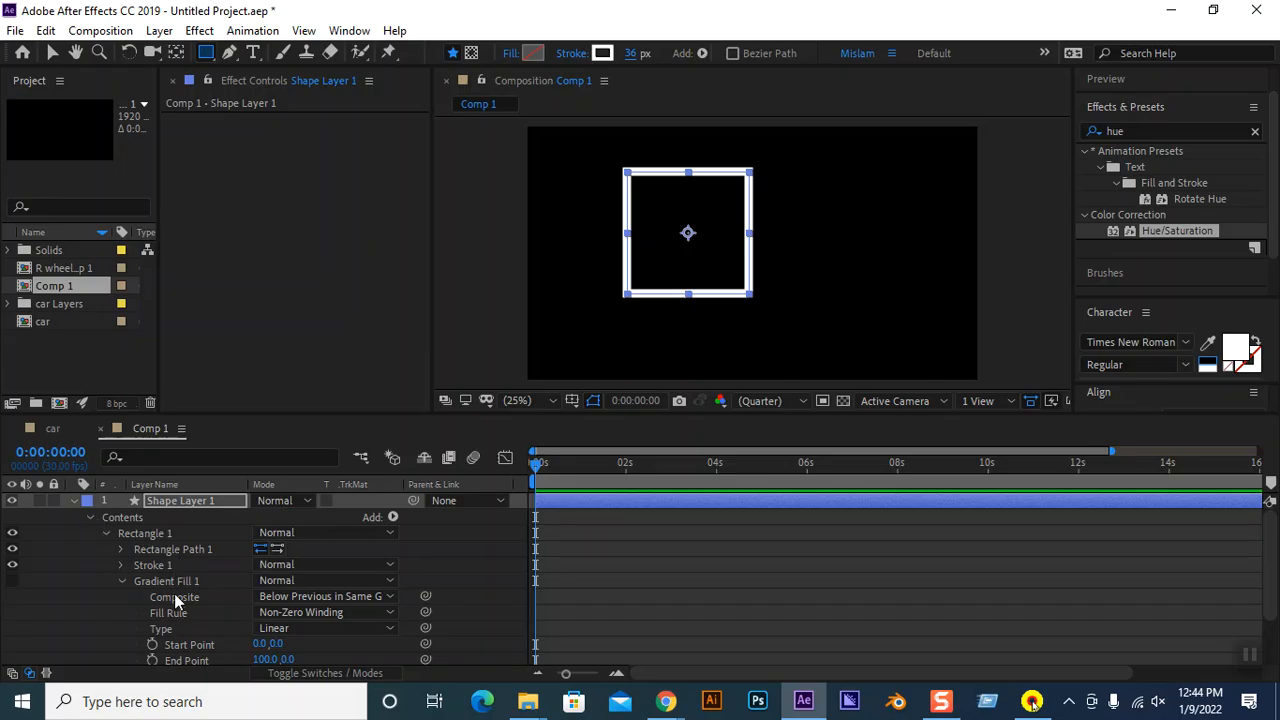
scroll(219, 653, "down", 2)
scroll(220, 650, "up", 2)
left_click(185, 501)
left_click(90, 517)
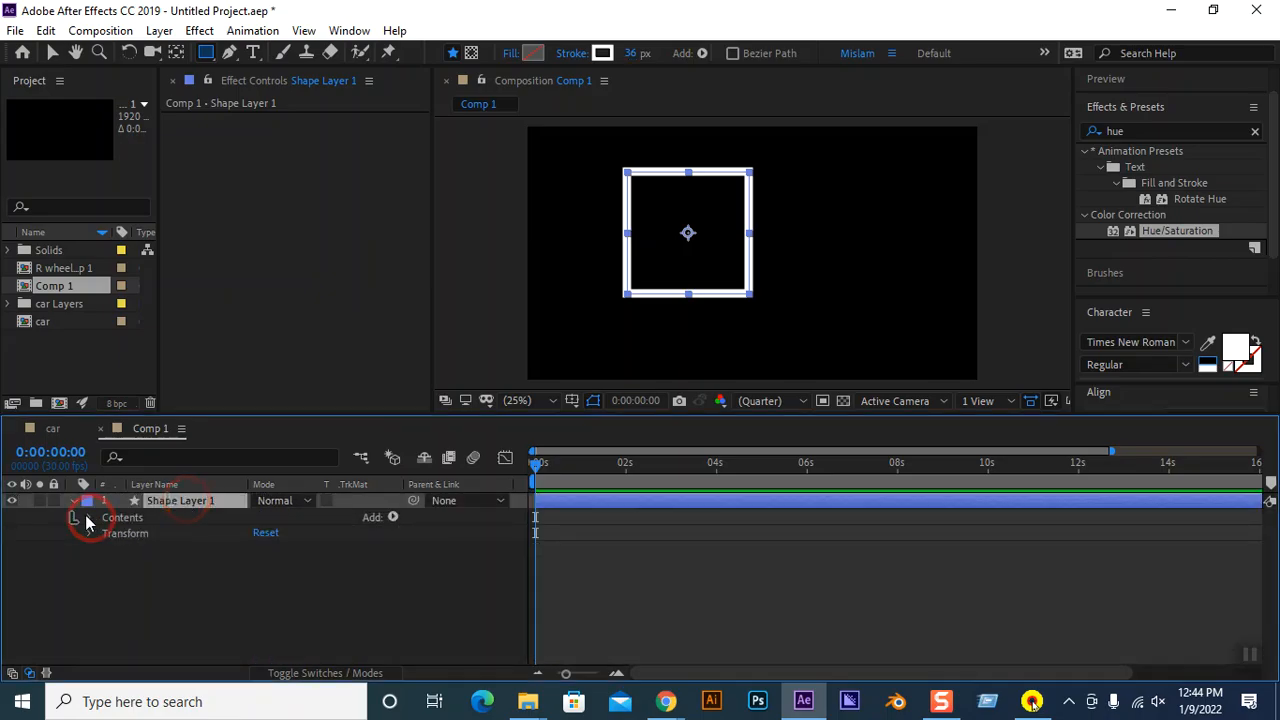
left_click(393, 518)
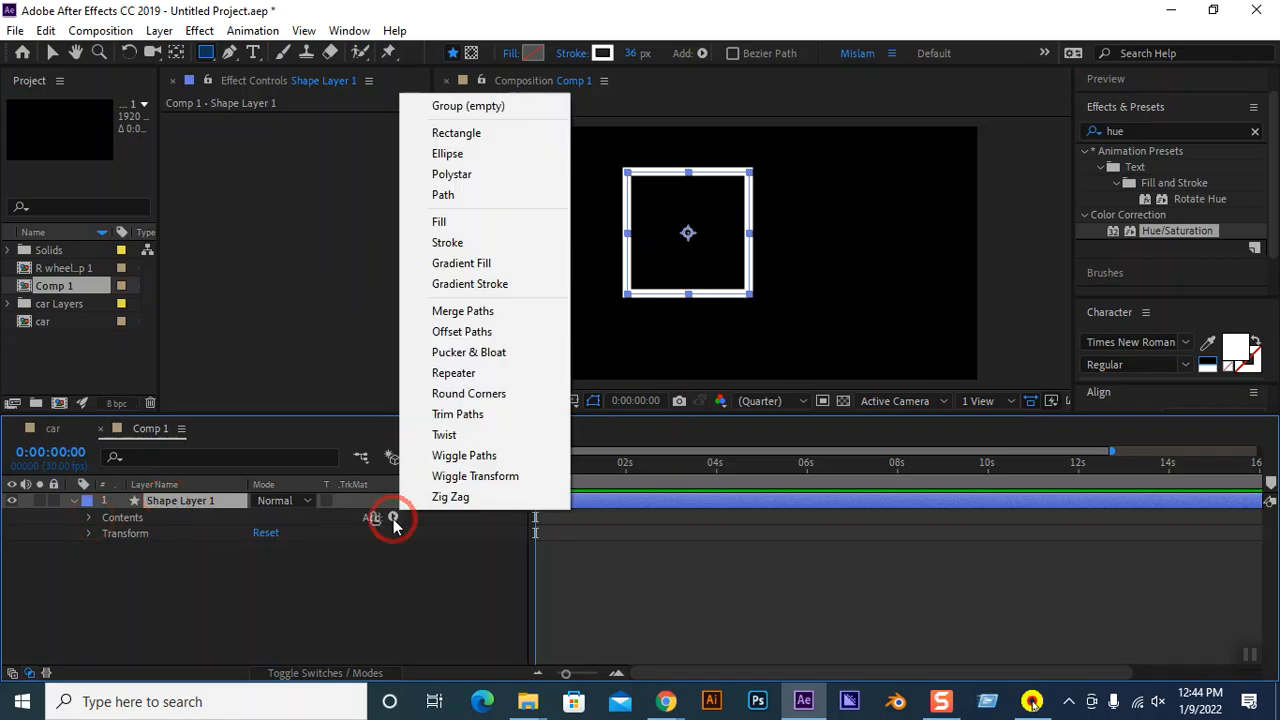
left_click(458, 414)
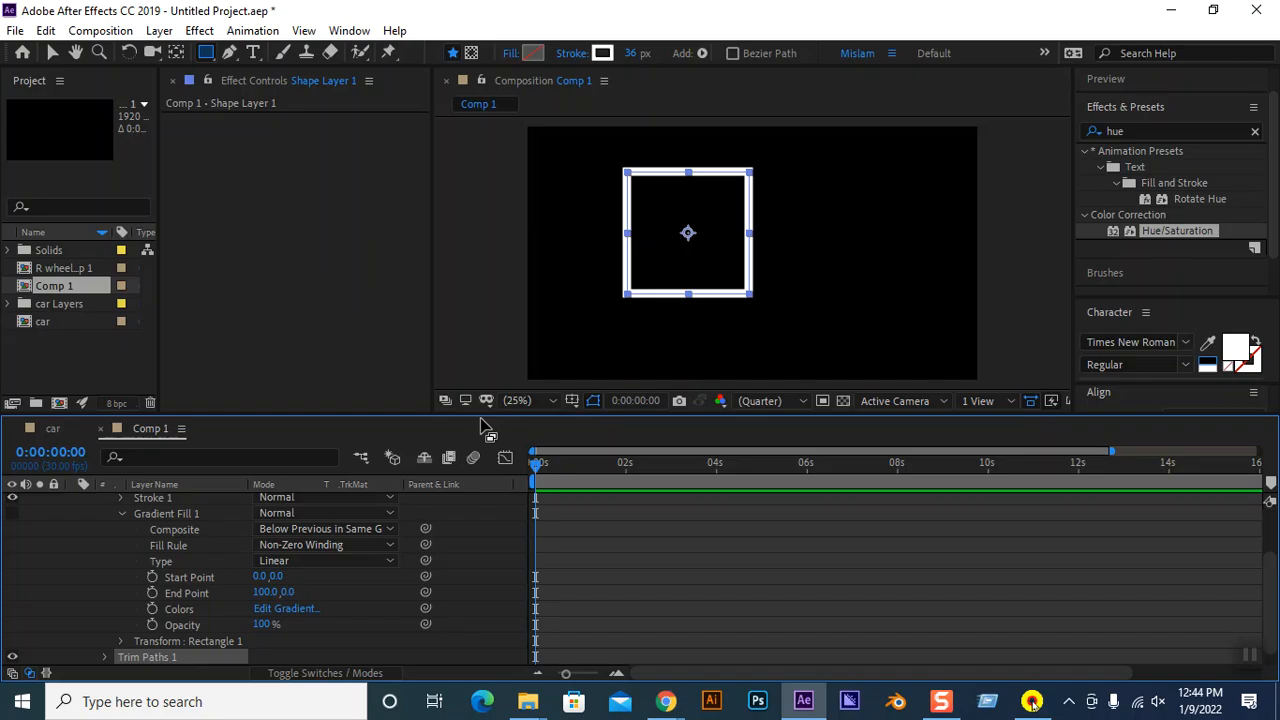
left_click(546, 400)
left_click(541, 88)
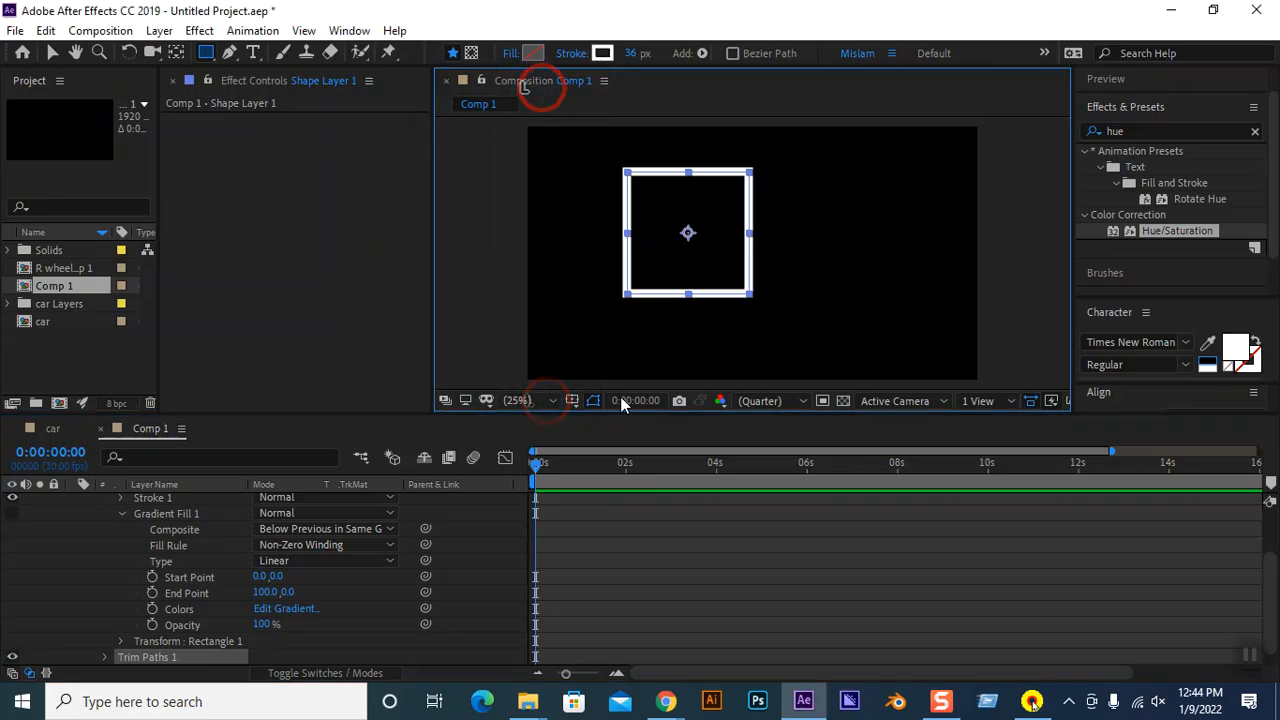
Try changing Gradient Fill 1's points, ending with start point 21, 56 and end point 110, 0.
left_click(260, 577)
mouse_move(261, 578)
left_mouse_down()
mouse_move(286, 578)
mouse_move(260, 578)
mouse_move(257, 592)
mouse_move(272, 592)
mouse_move(286, 574)
mouse_move(314, 574)
mouse_move(272, 577)
left_mouse_up()
left_click(289, 582)
scroll(423, 566, "up", 3)
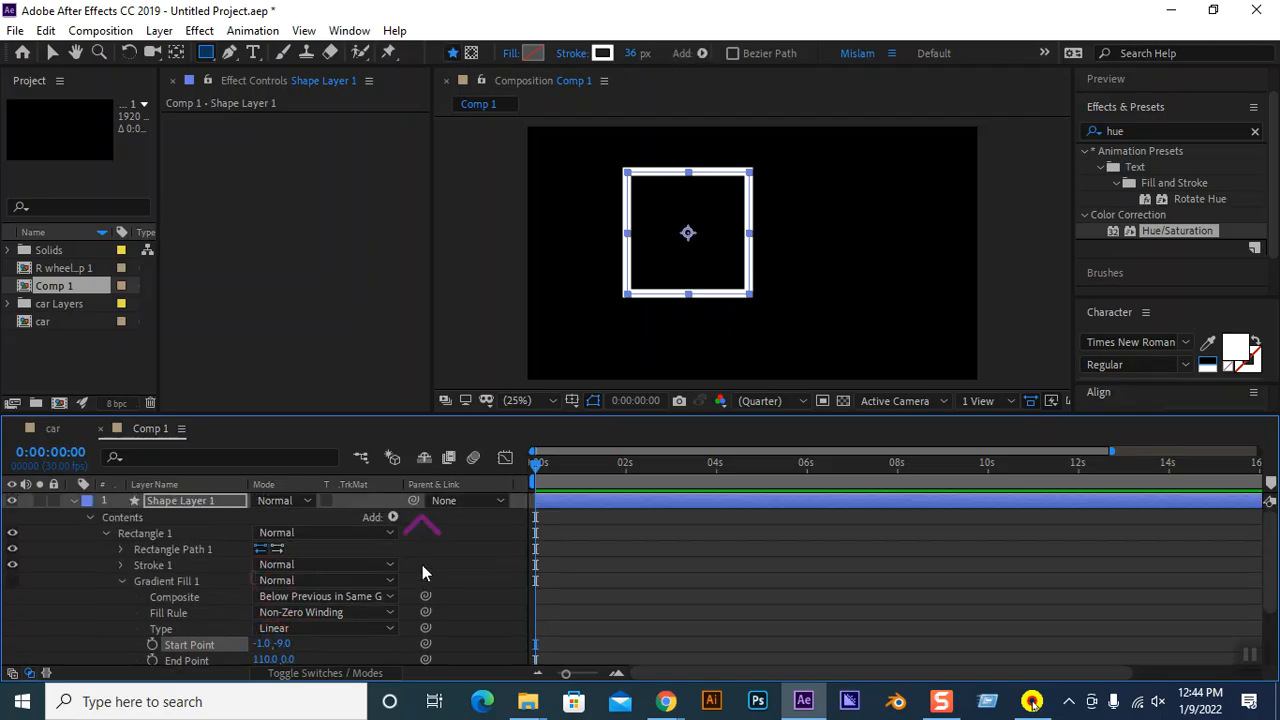
scroll(427, 542, "down", 3)
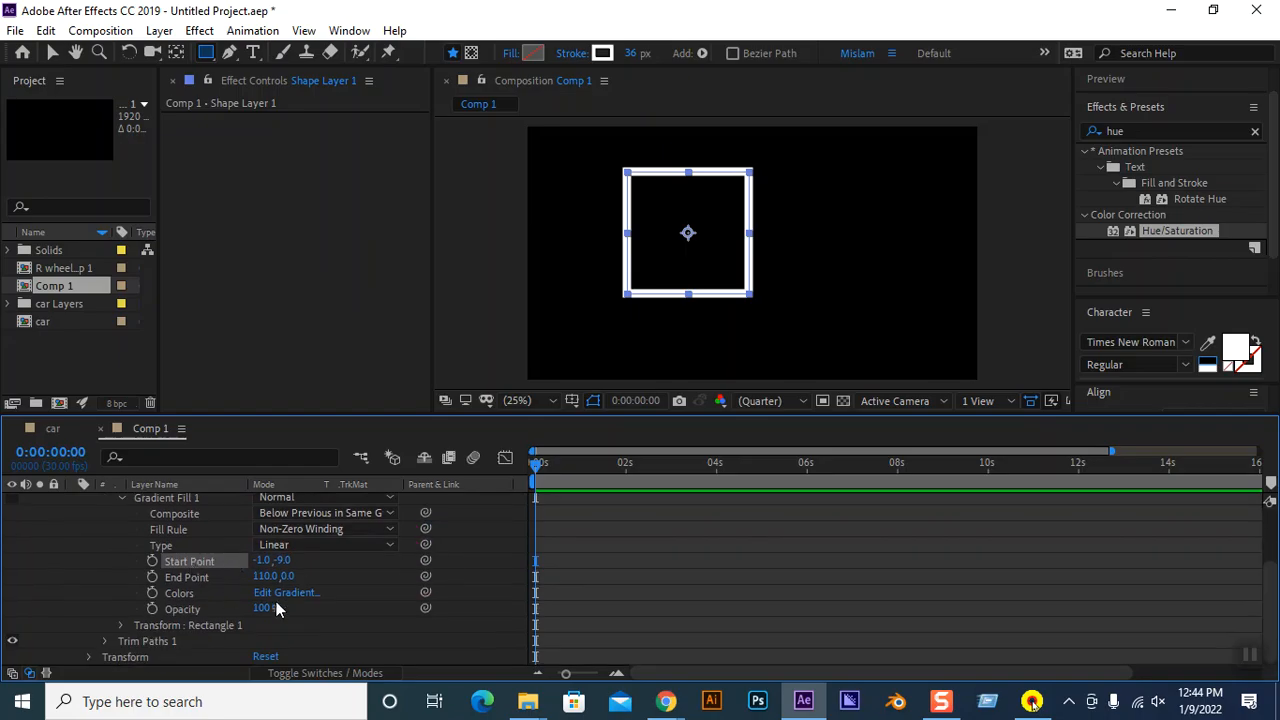
left_click_drag(262, 608, 300, 610)
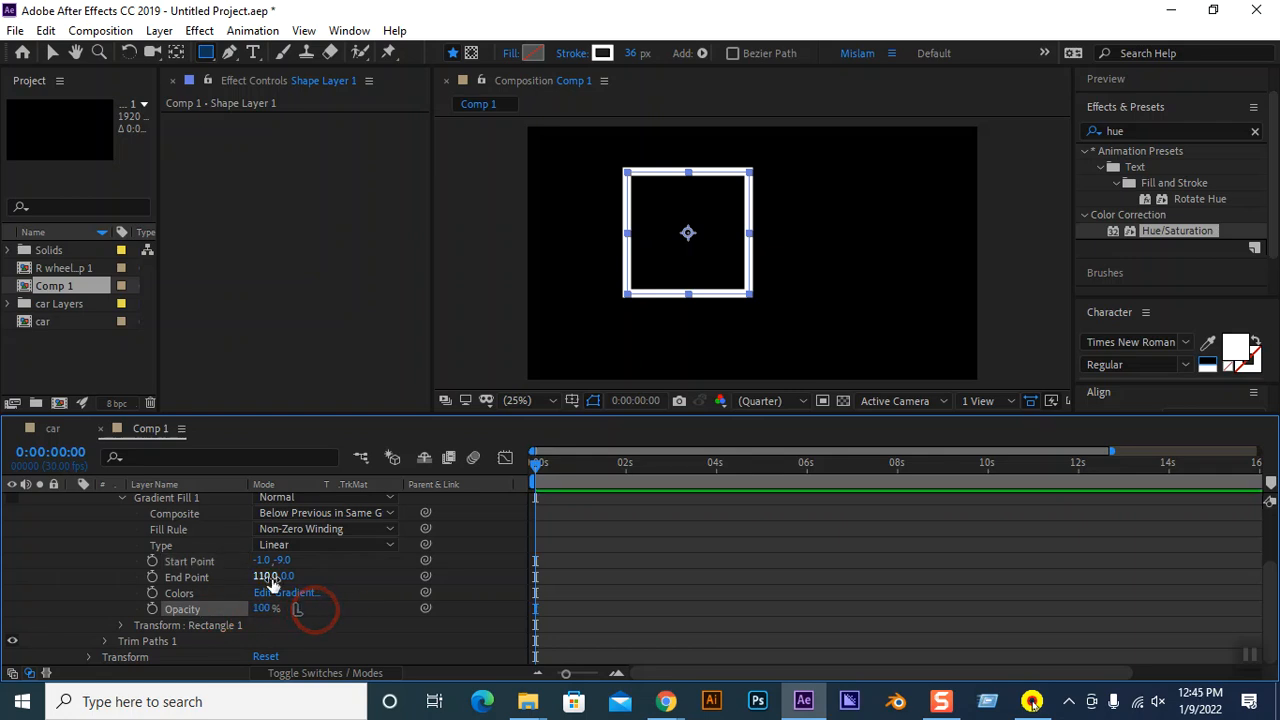
left_click_drag(272, 565, 343, 563)
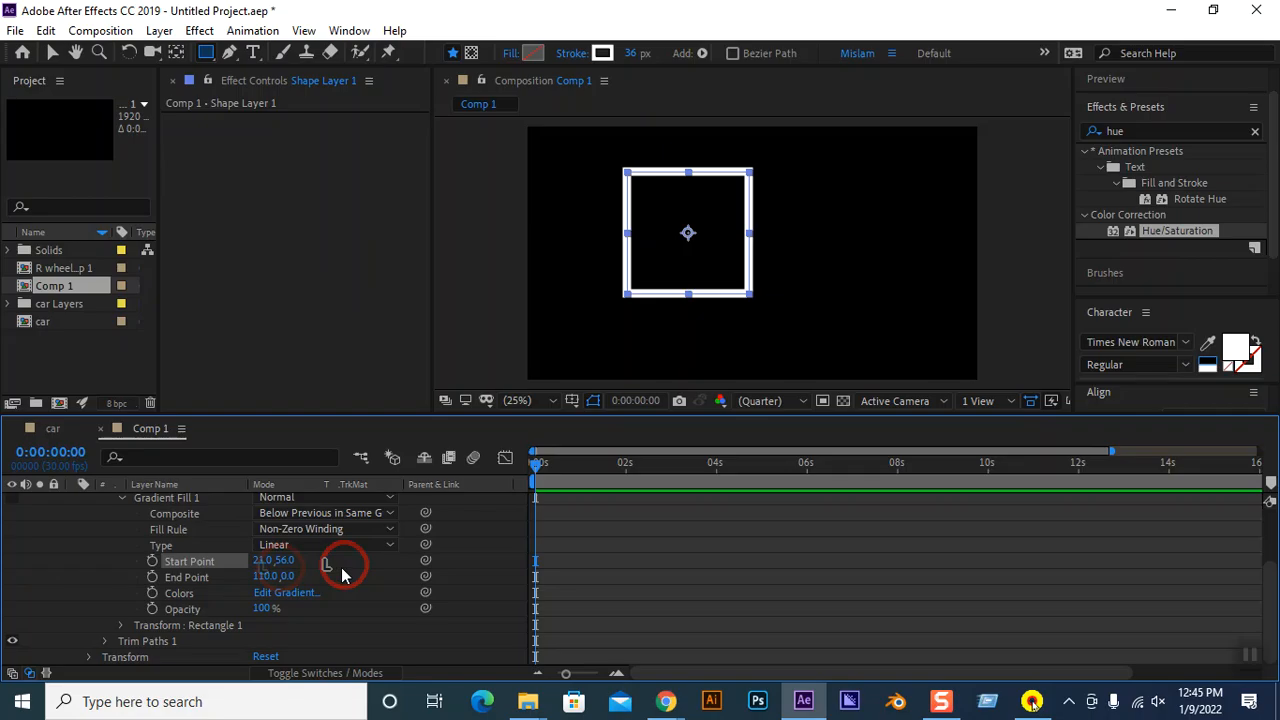
Undo the changes to the gradient fill's start and end points.
key("ctrl+z")
key("ctrl+z")
key("ctrl+z")
key("ctrl+z")
key("ctrl+z")
key("ctrl+z")
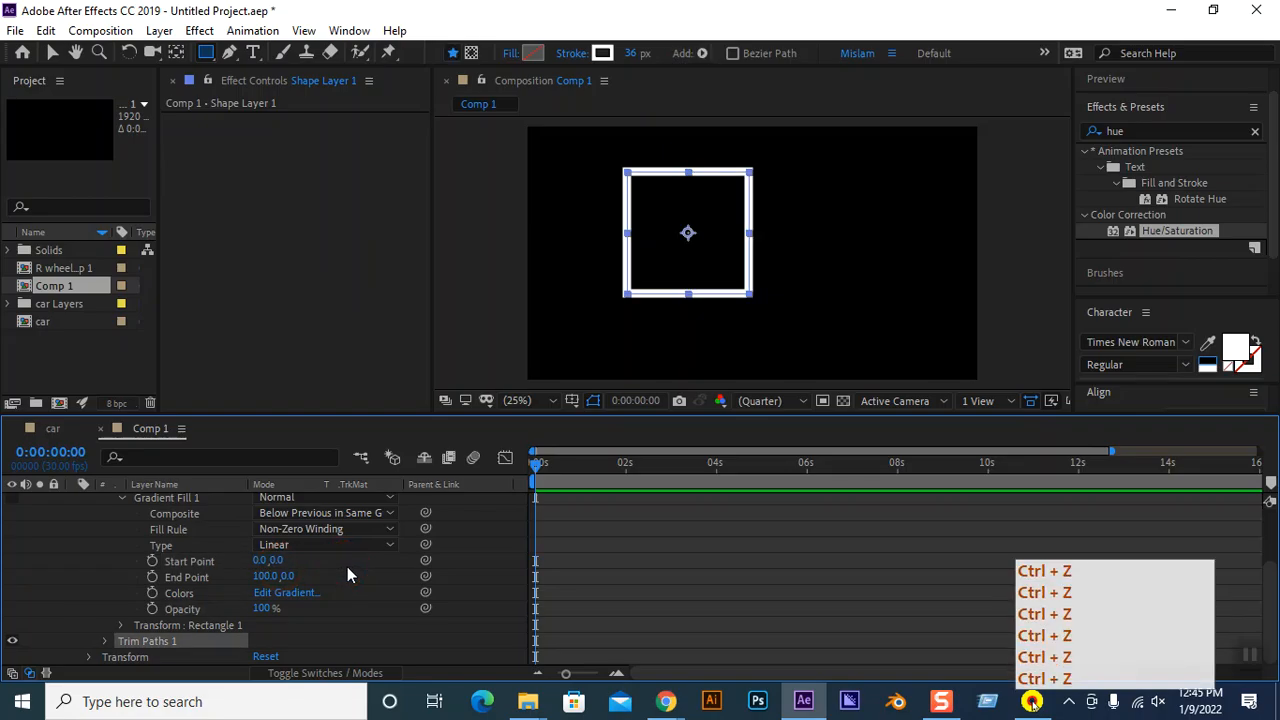
key("ctrl+z")
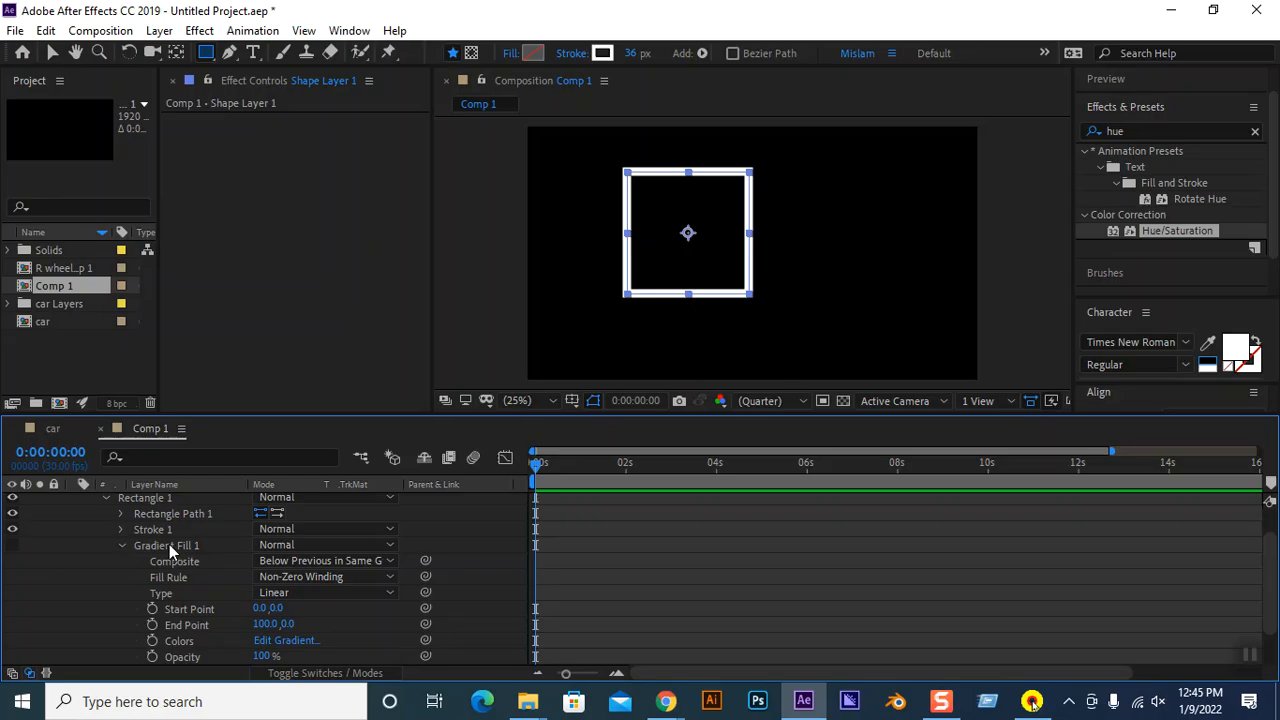
Collapse Gradient Fill 1, expand Stroke 1 and set its miter limit to 5.
left_click(123, 546)
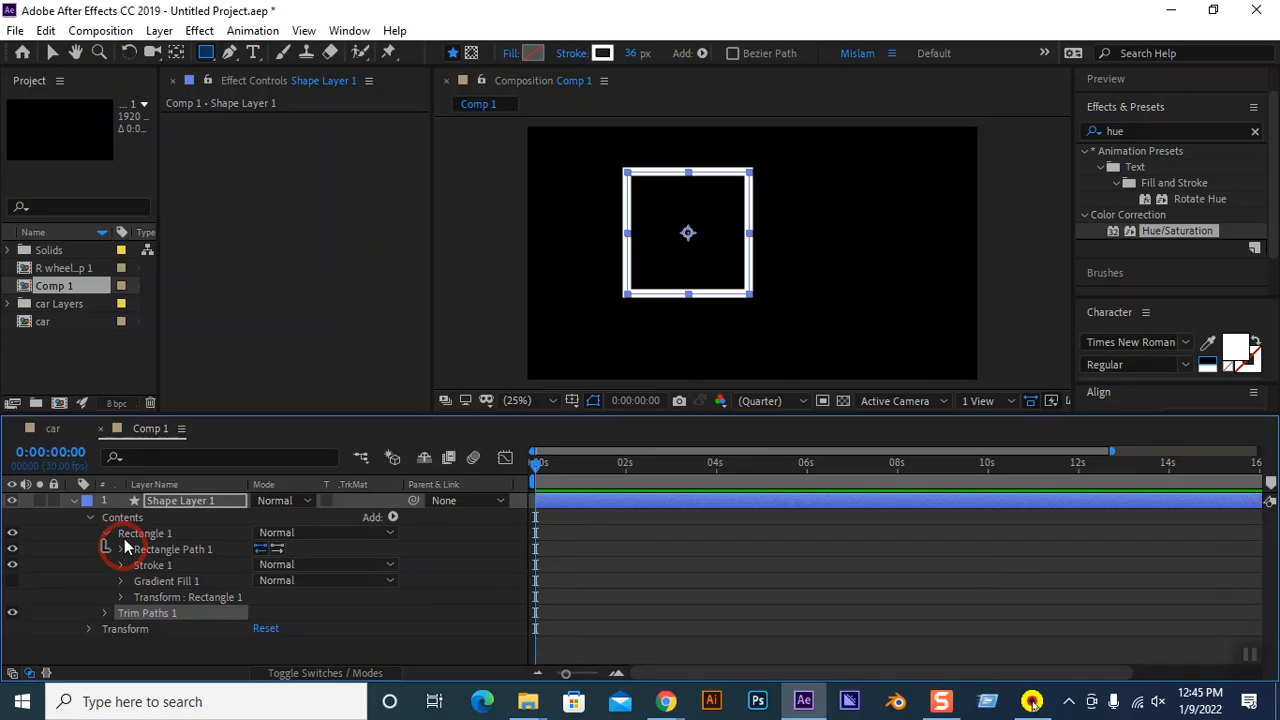
left_click(121, 566)
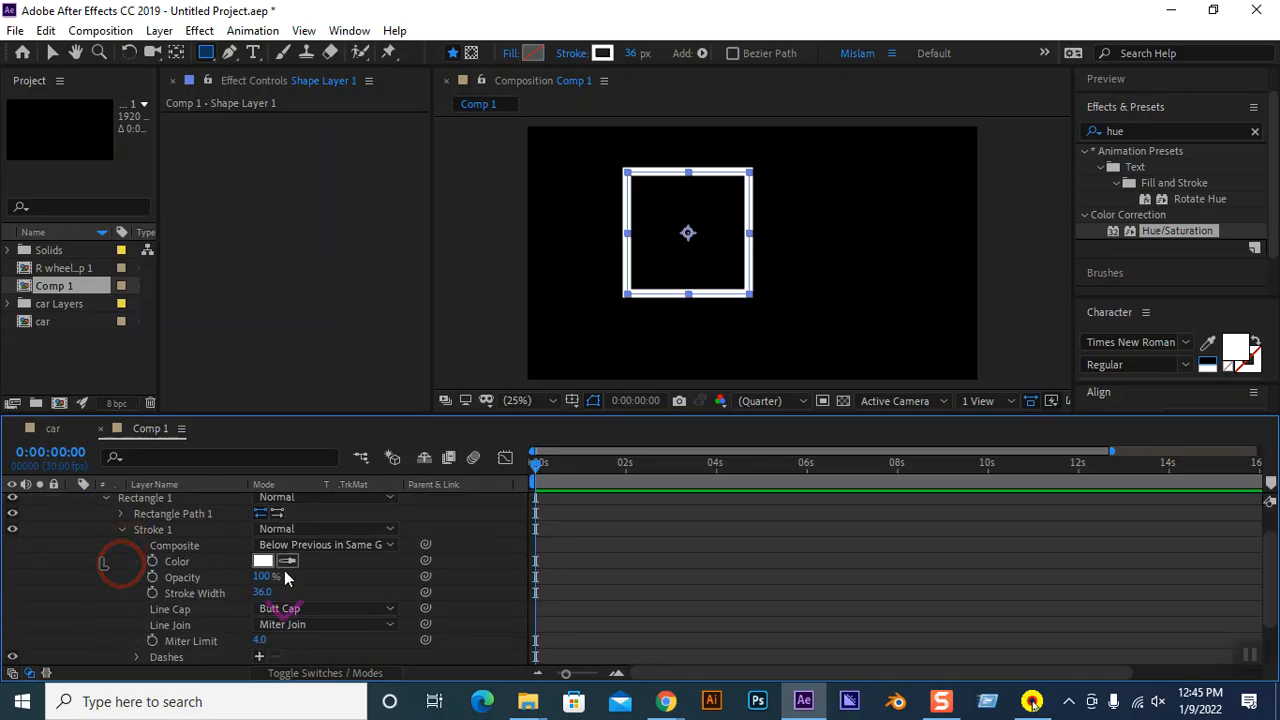
scroll(284, 577, "down", 2)
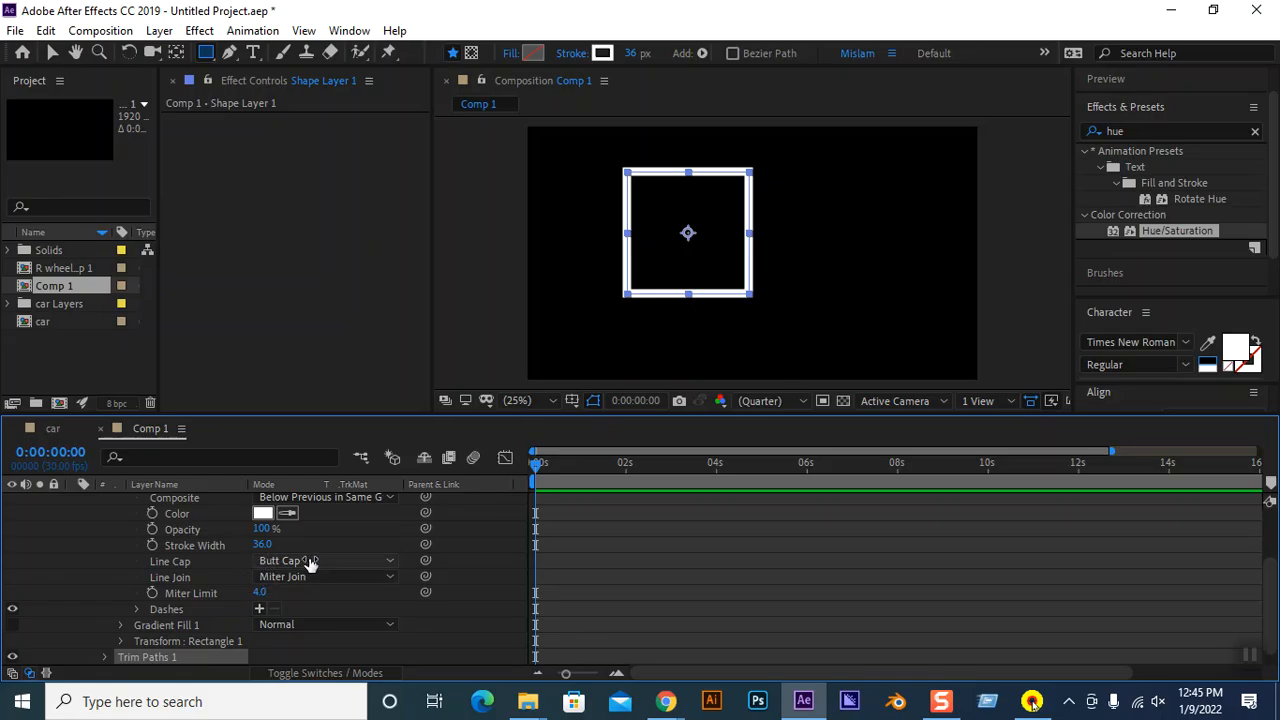
mouse_move(257, 594)
left_mouse_down()
mouse_move(271, 595)
mouse_move(248, 592)
left_mouse_up()
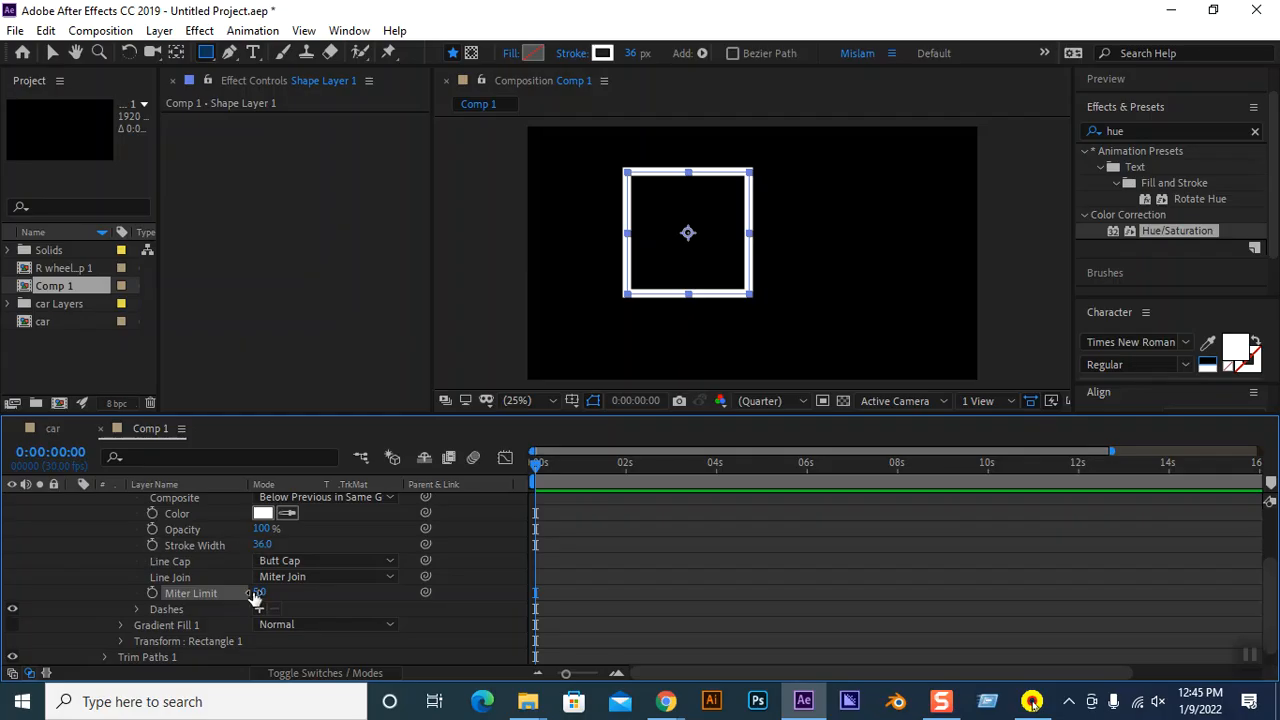
scroll(251, 572, "up", 3)
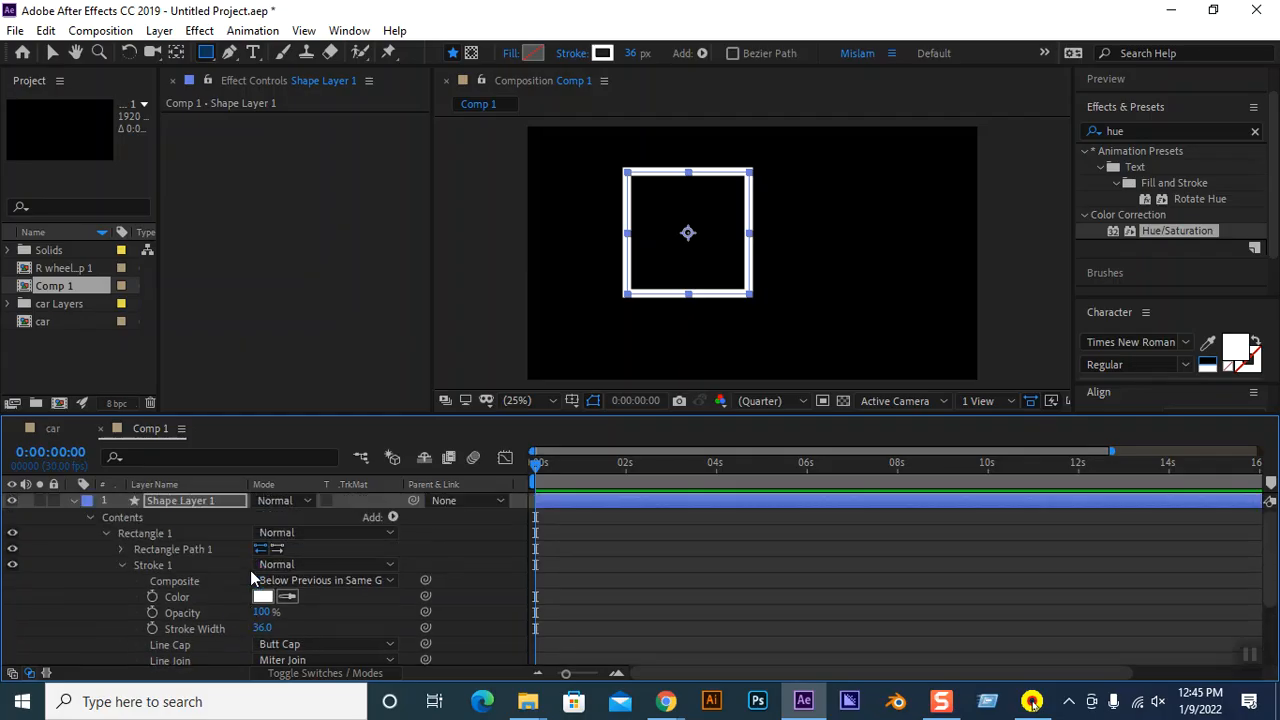
Add a dash to Stroke 1, try a different dash length and undo that change.
scroll(242, 581, "down", 3)
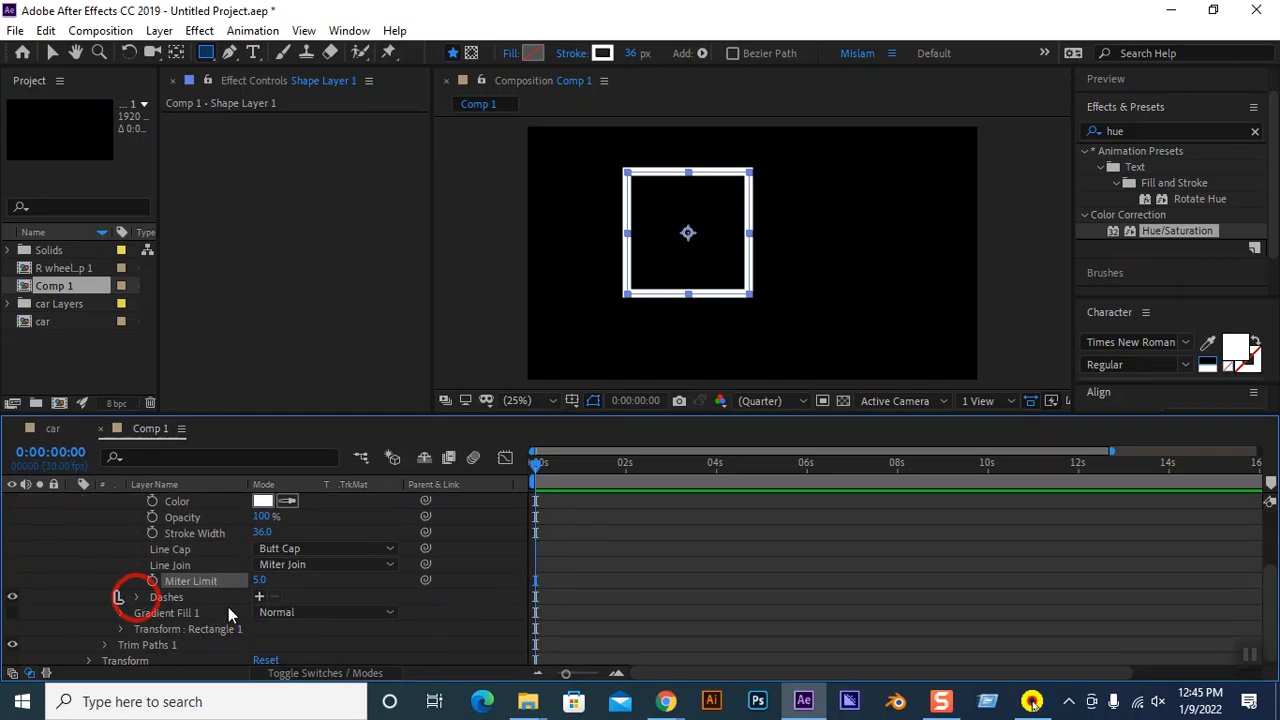
left_click(259, 597)
mouse_move(259, 615)
left_mouse_down()
mouse_move(240, 612)
mouse_move(1063, 614)
mouse_move(142, 612)
mouse_move(290, 613)
mouse_move(272, 620)
left_mouse_up()
key("ctrl+z")
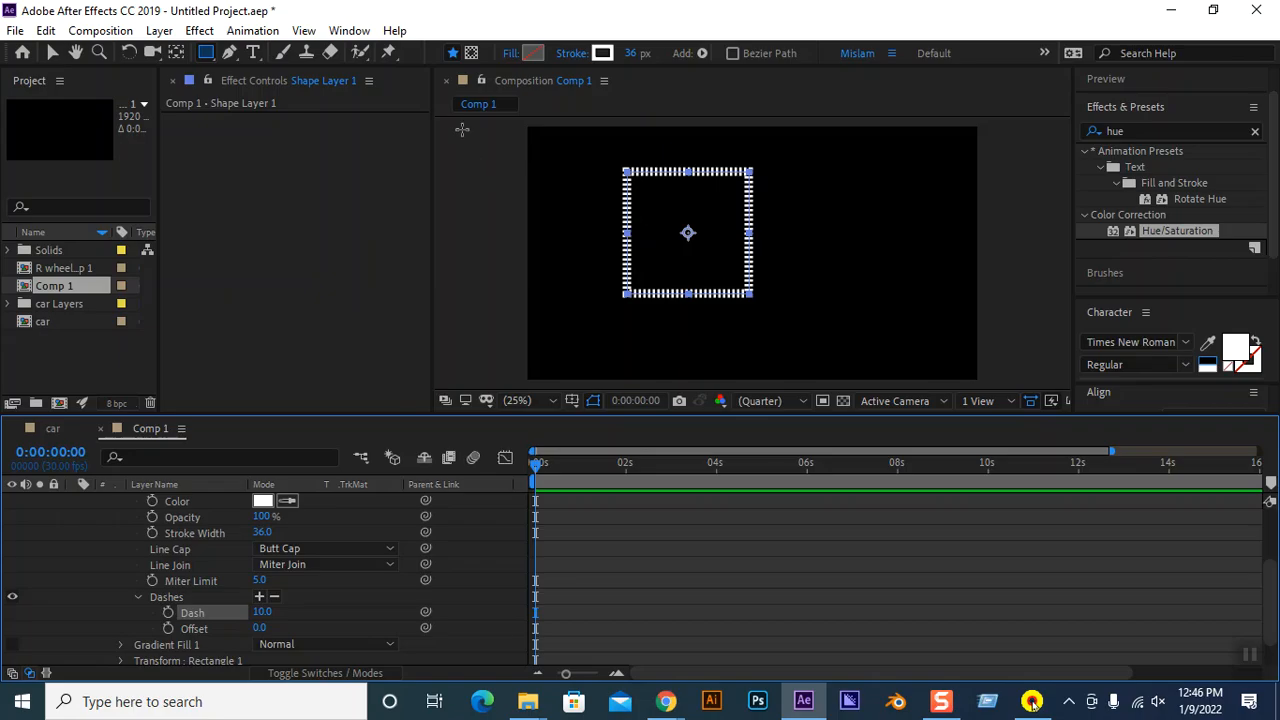
scroll(270, 510, "up", 3)
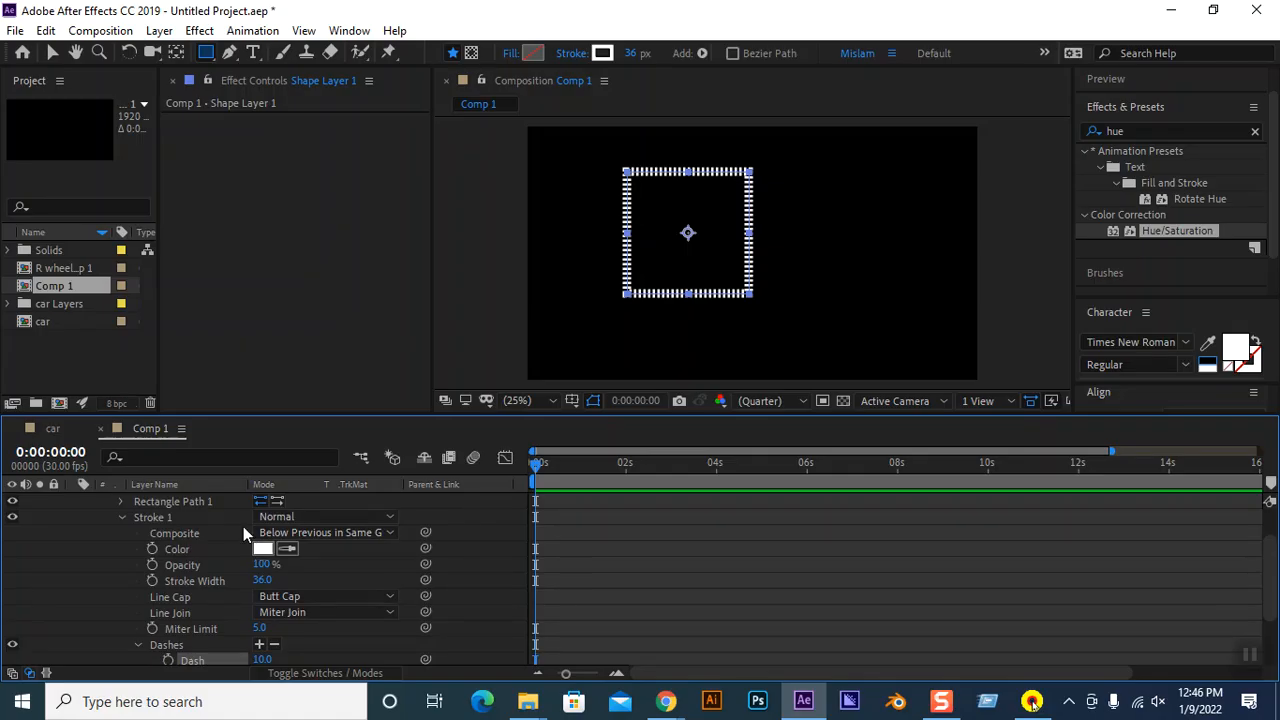
Keyframe Stroke 1's dash length at 115 at 0 seconds and 240 at 2 seconds.
scroll(215, 634, "down", 3)
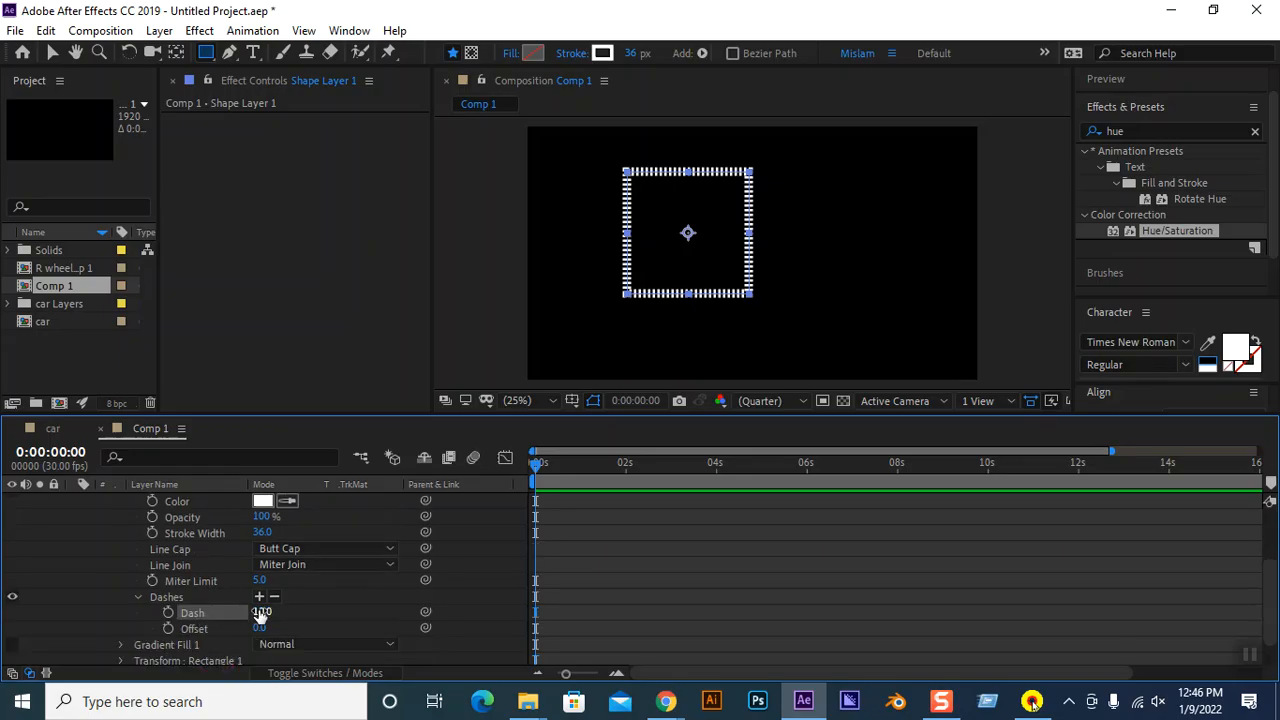
mouse_move(261, 612)
left_mouse_down()
mouse_move(428, 613)
mouse_move(306, 630)
mouse_move(366, 636)
left_mouse_up()
left_click(168, 613)
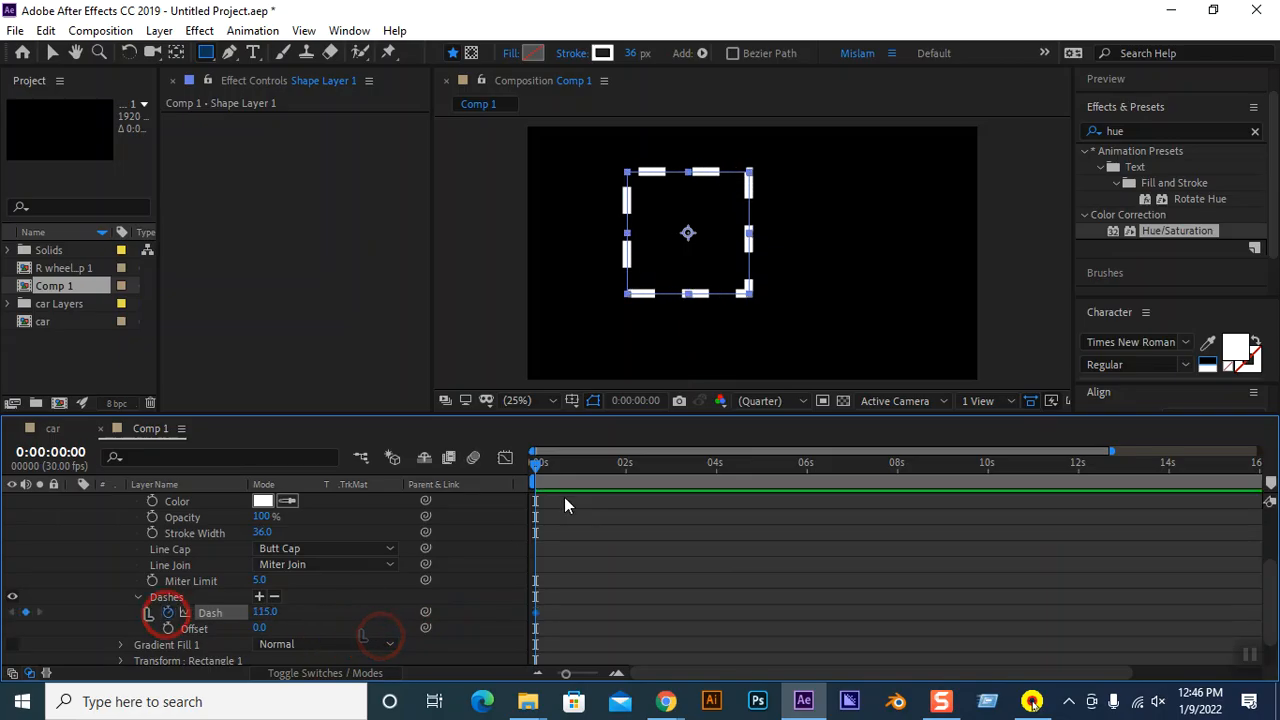
left_click_drag(536, 458, 624, 466)
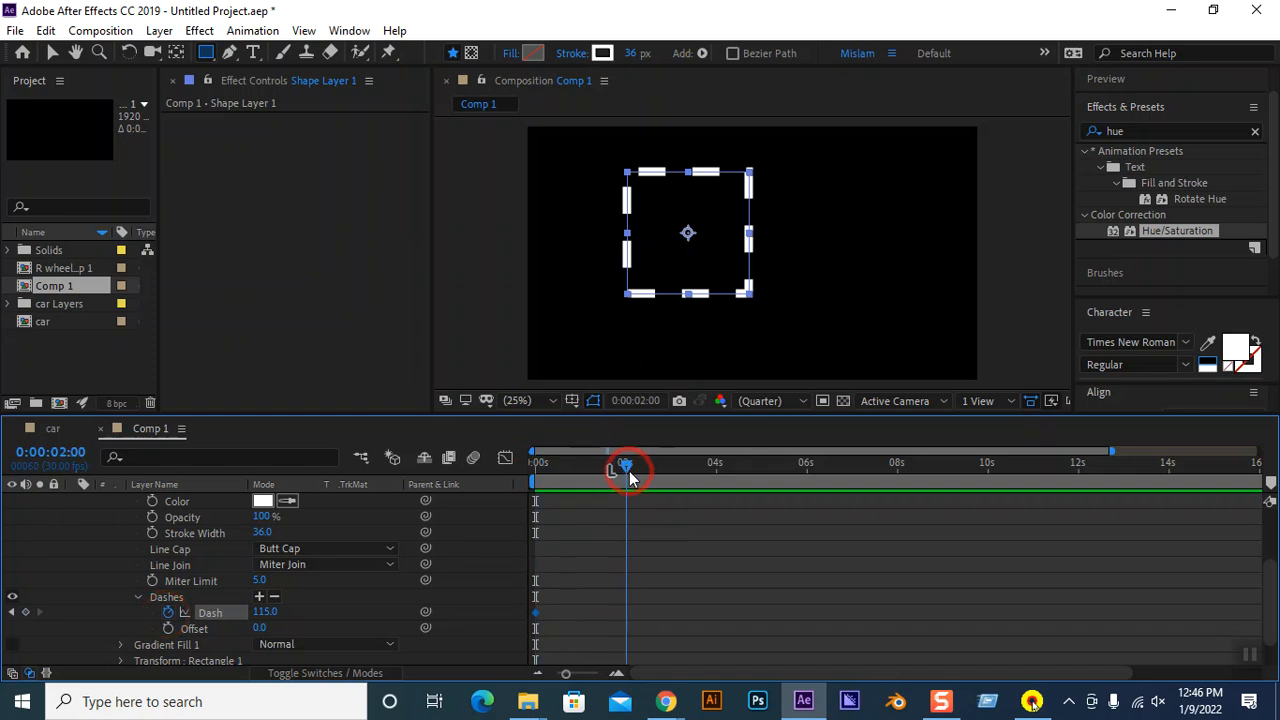
left_click_drag(264, 611, 366, 612)
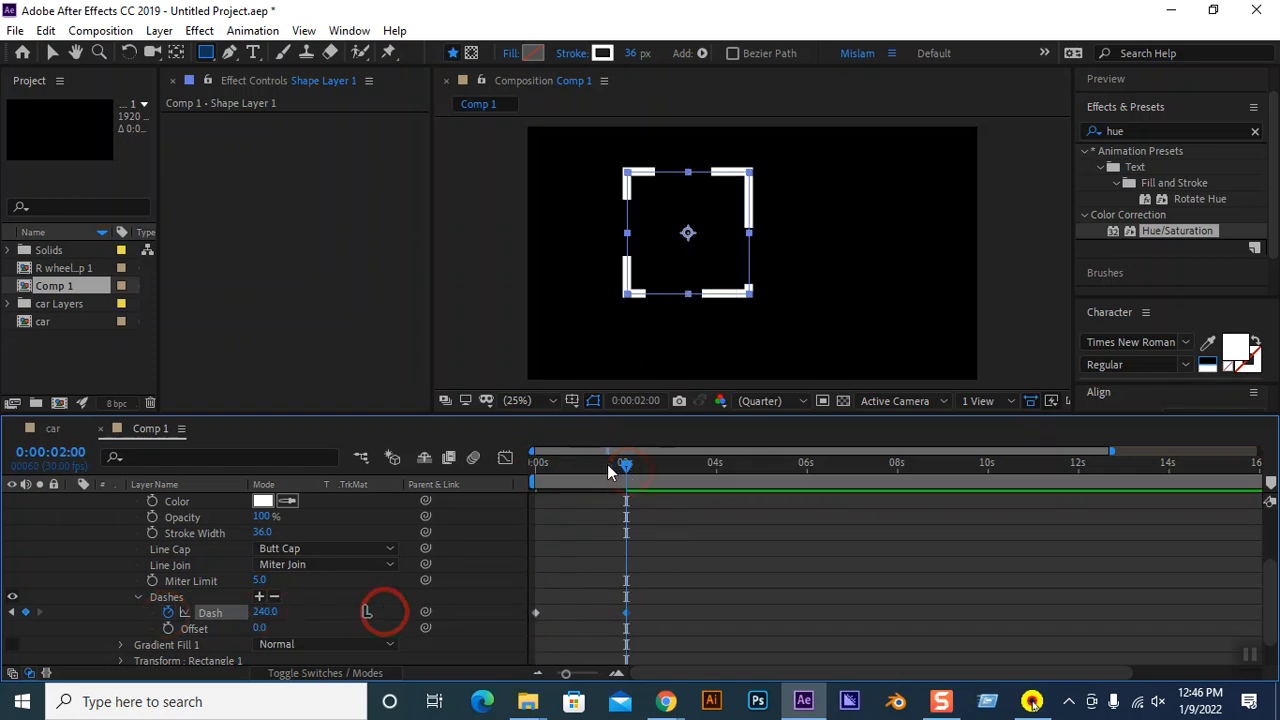
Play back the dash length animation from the start of the composition.
left_click_drag(623, 461, 500, 477)
key("space")
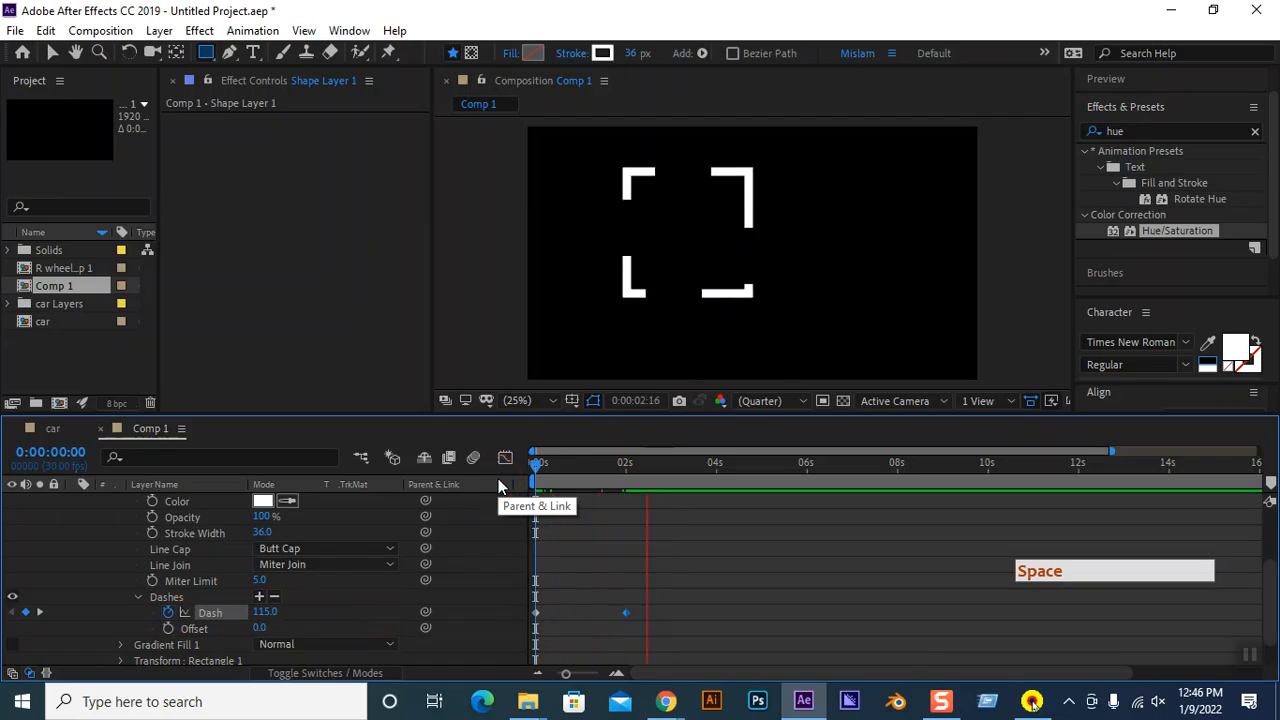
key("space")
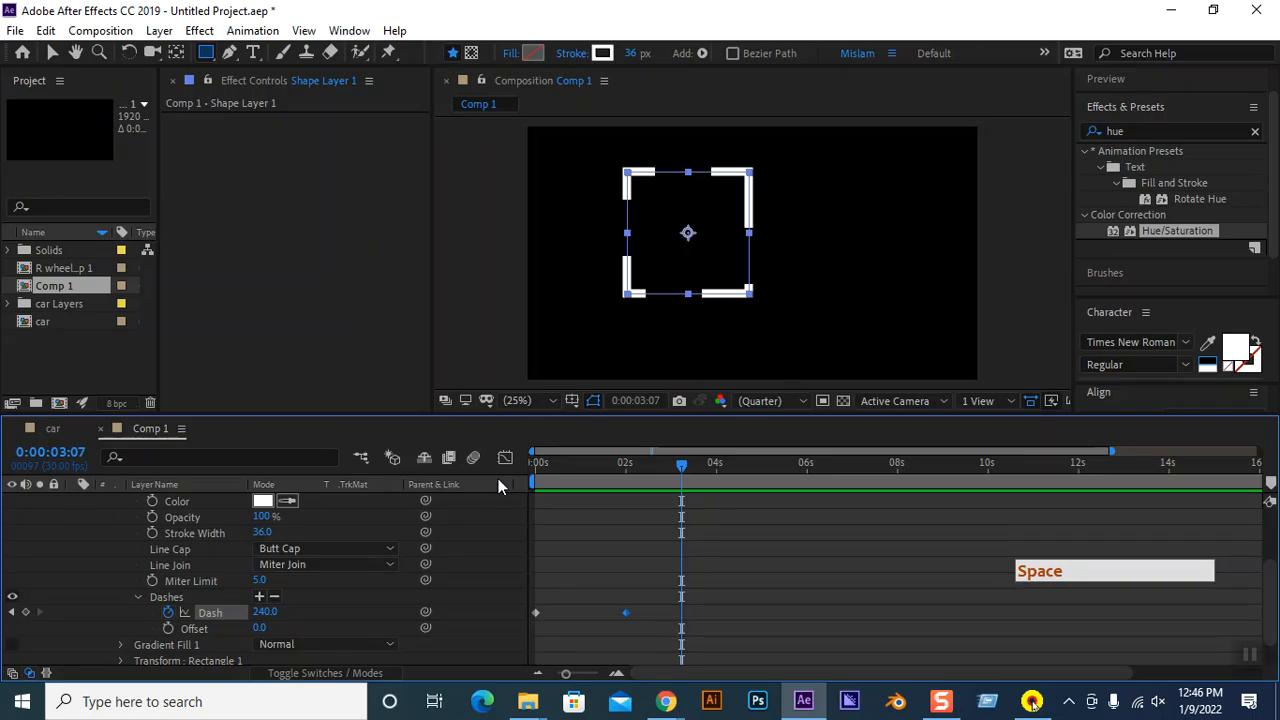
Add a gap to Stroke 1's dashes and set the dash offset to 434.
left_click_drag(260, 628, 771, 596)
left_click_drag(265, 628, 200, 638)
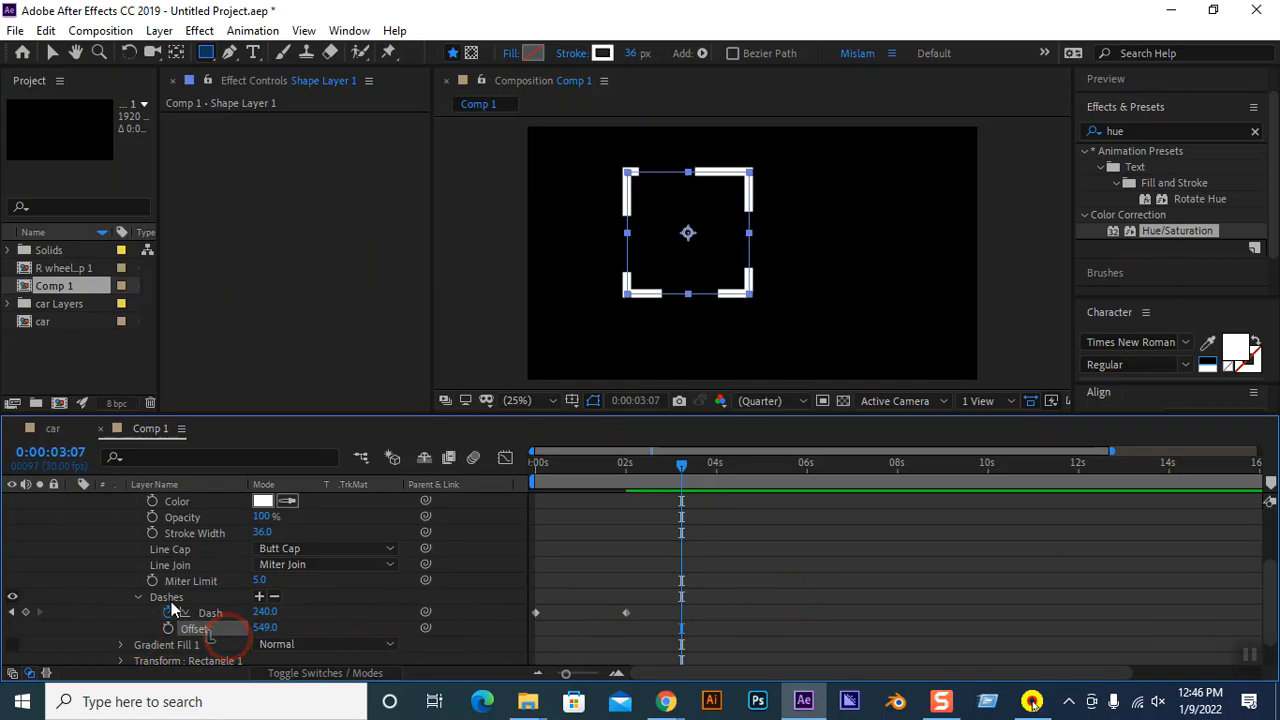
left_click(259, 597)
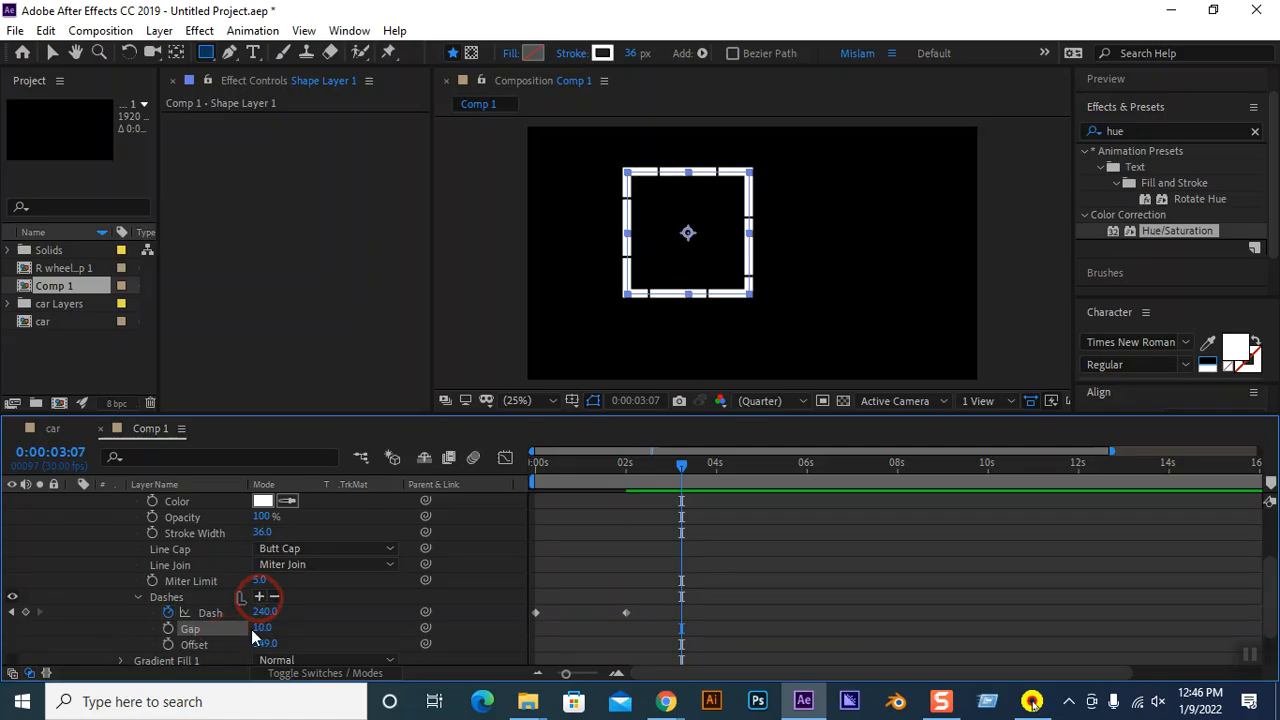
left_click(258, 628)
left_click_drag(262, 644, 189, 646)
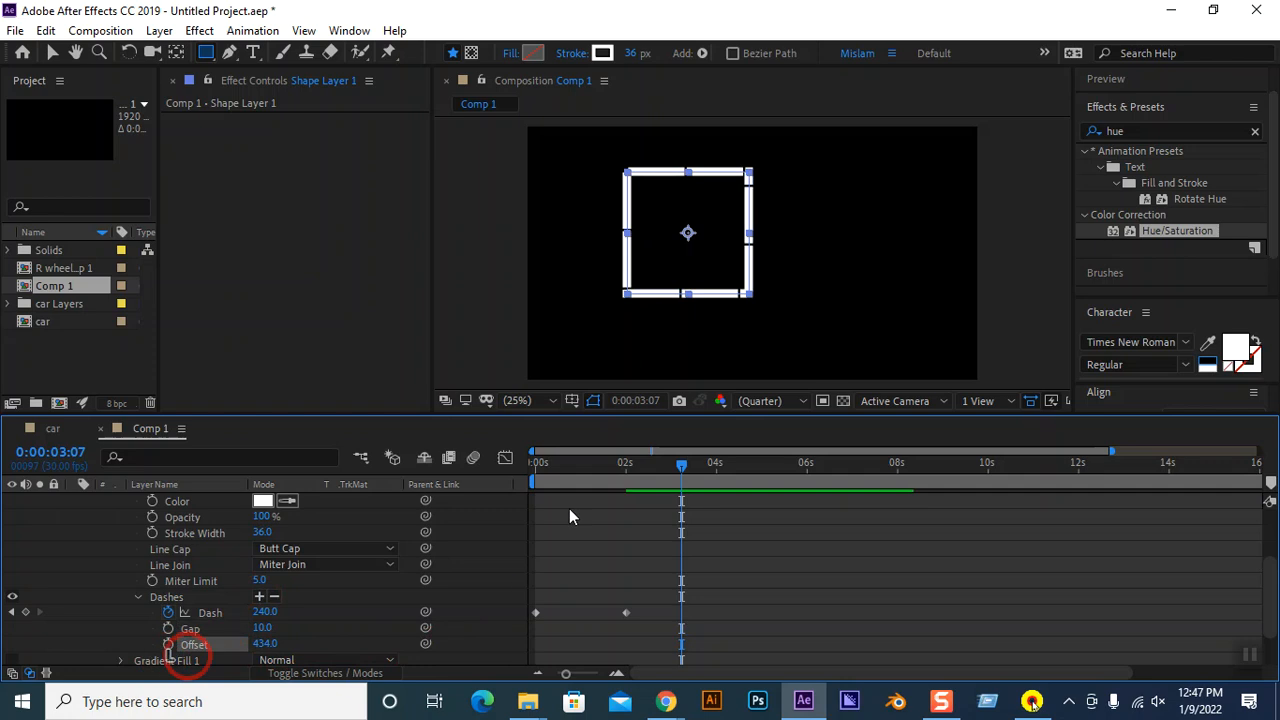
Keyframe the dash offset at 434 at 0 seconds and 883 at 2 seconds.
left_click_drag(679, 460, 533, 495)
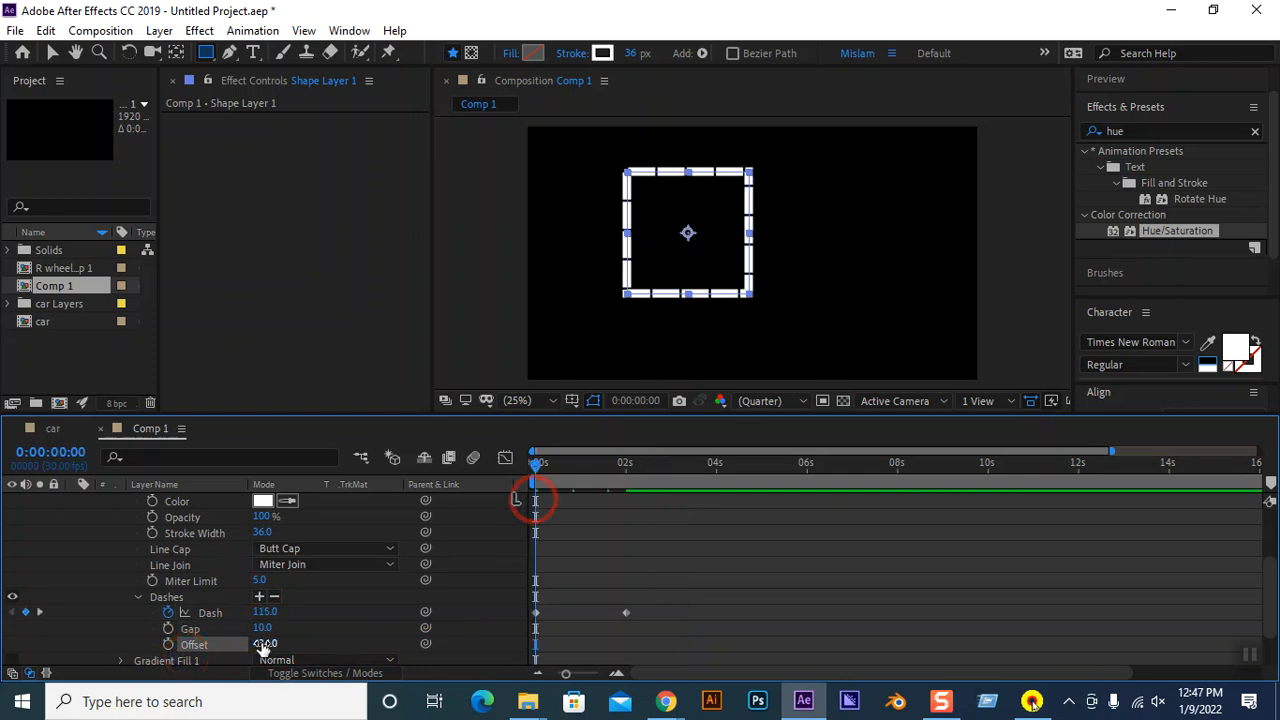
left_click(168, 645)
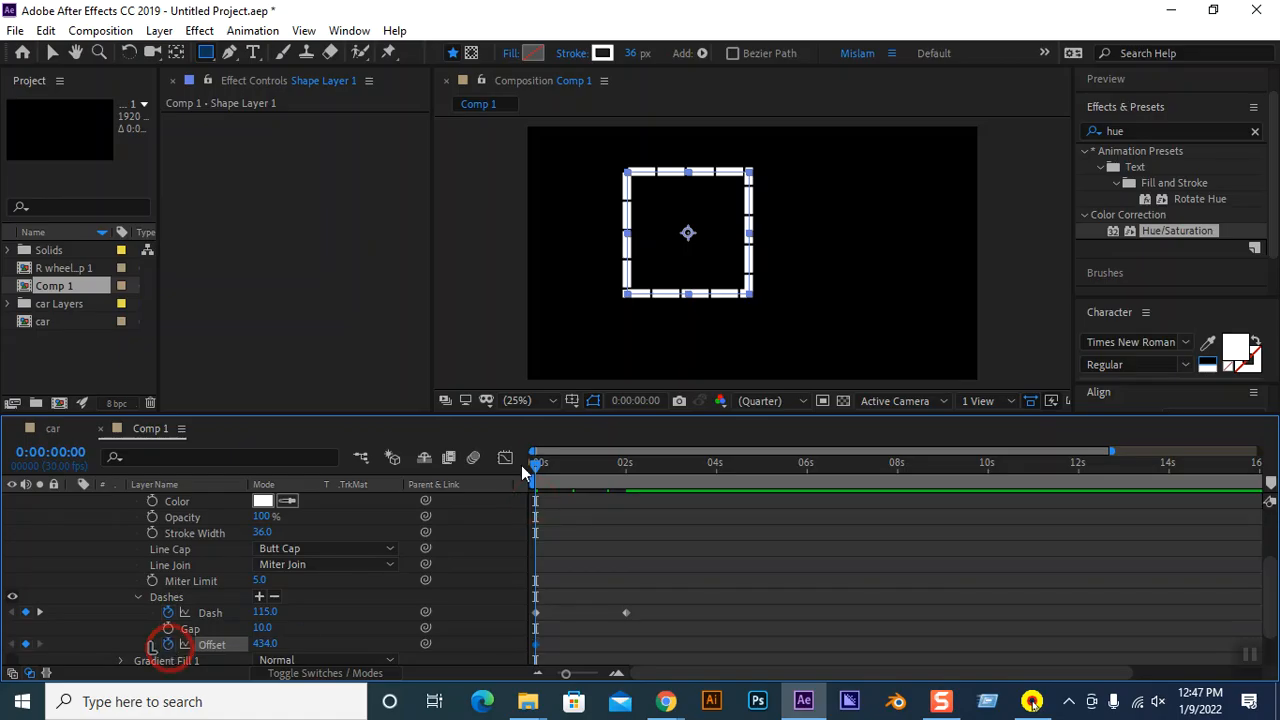
left_click_drag(535, 472, 625, 470)
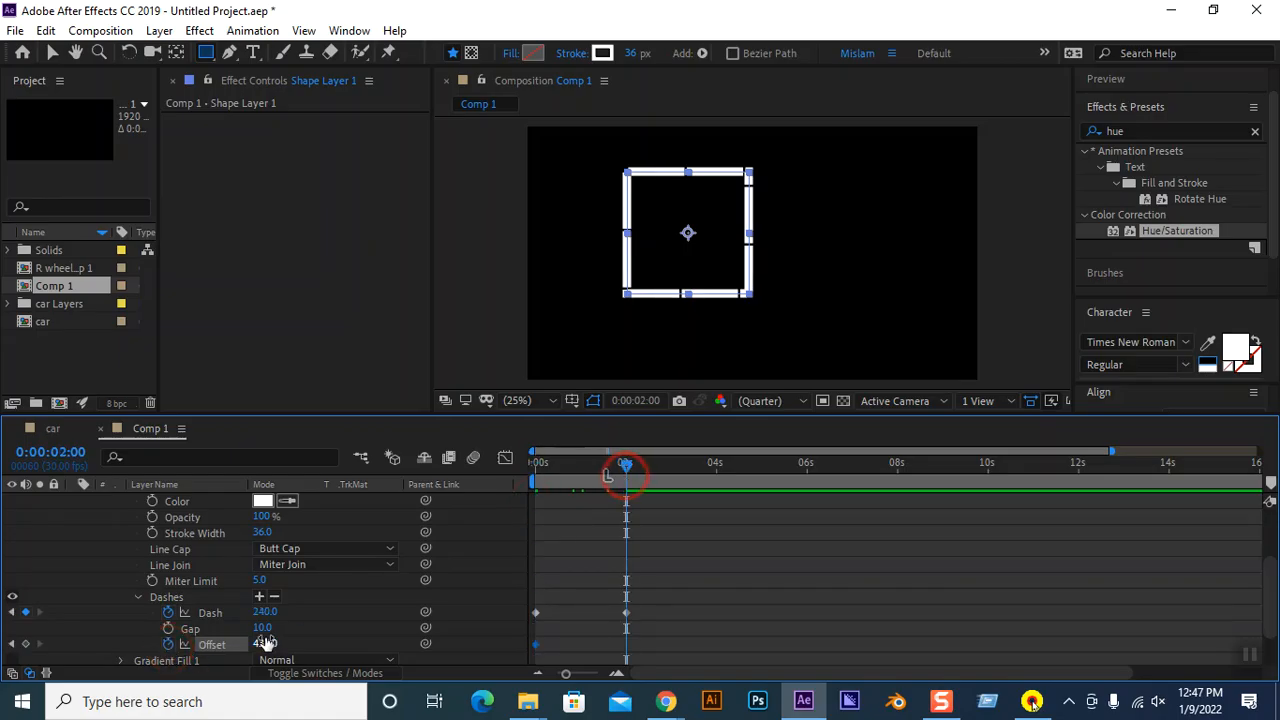
left_click_drag(256, 645, 664, 630)
Play back the dash offset animation from the start of the composition.
left_click_drag(626, 467, 475, 471)
key("space")
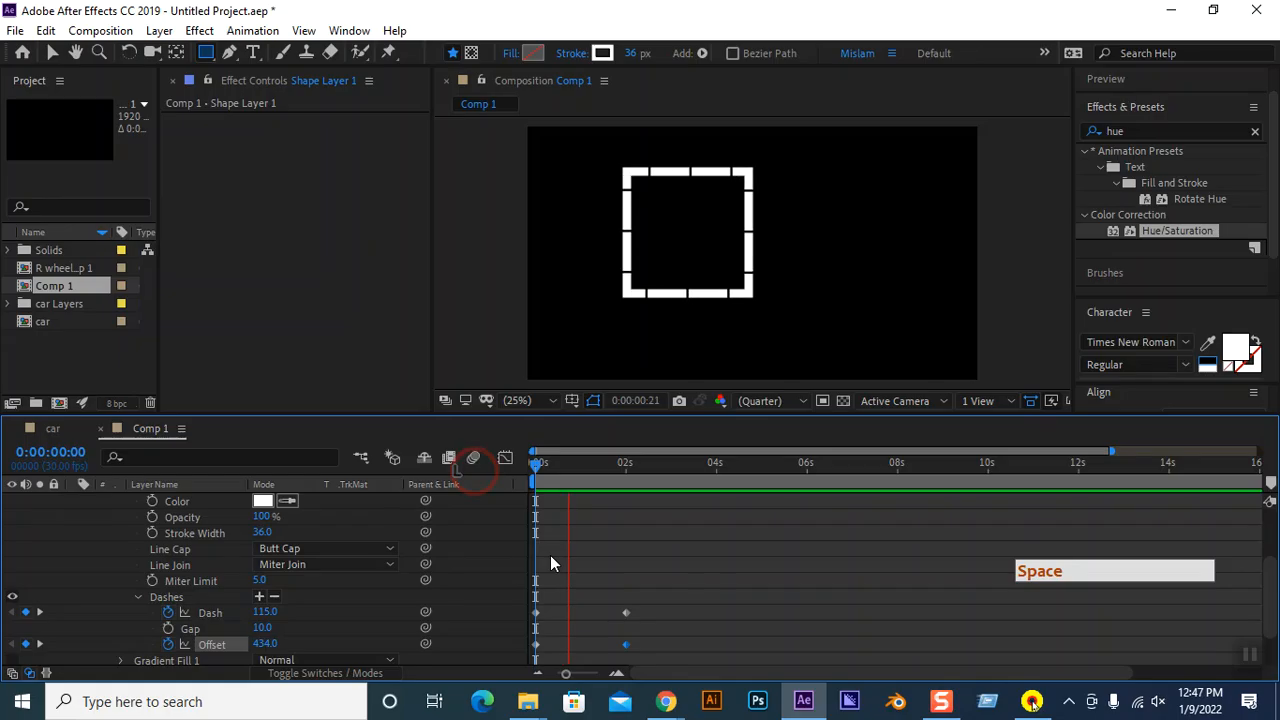
key("space")
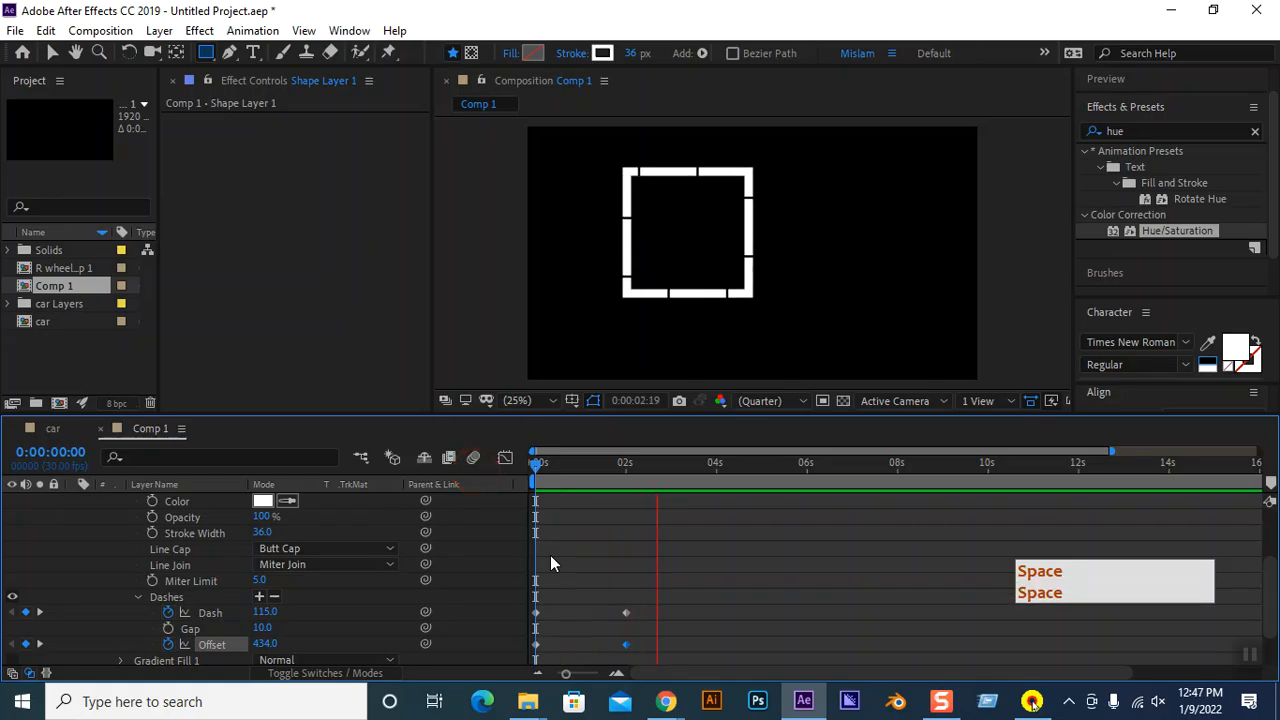
Try a larger gap of 385 between the dashes, finishing with the gap at 0.
left_click_drag(262, 627, 87, 640)
left_click_drag(280, 629, 46, 629)
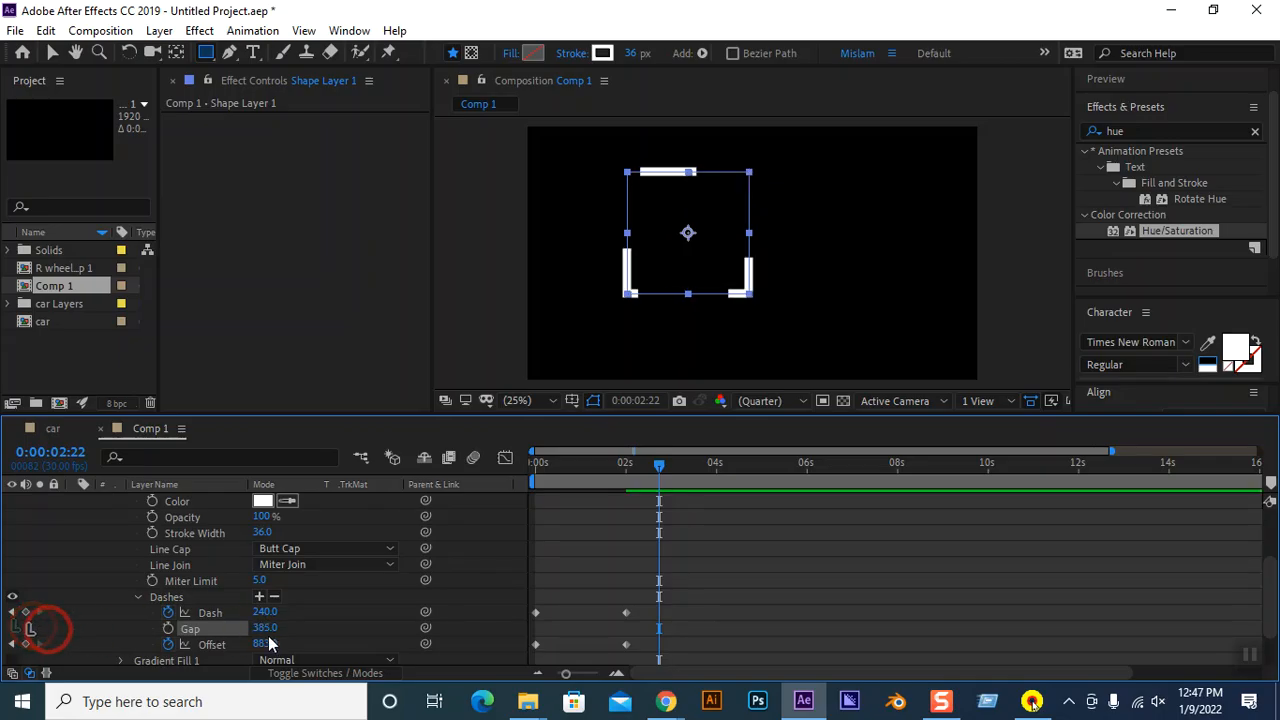
left_click_drag(263, 629, 14, 623)
mouse_move(258, 632)
left_mouse_down()
mouse_move(480, 629)
mouse_move(189, 627)
left_mouse_up()
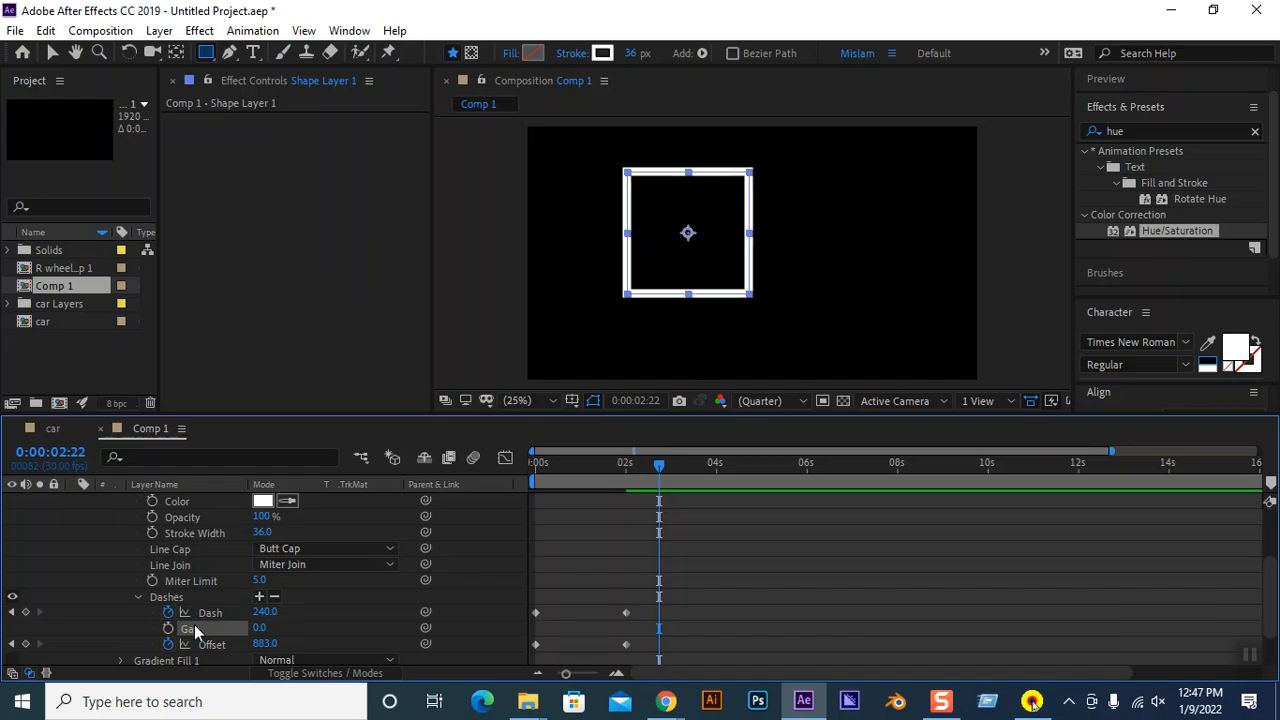
Delete Shape Layer 1 with the dashed rectangle from Comp 1.
scroll(337, 609, "up", 3)
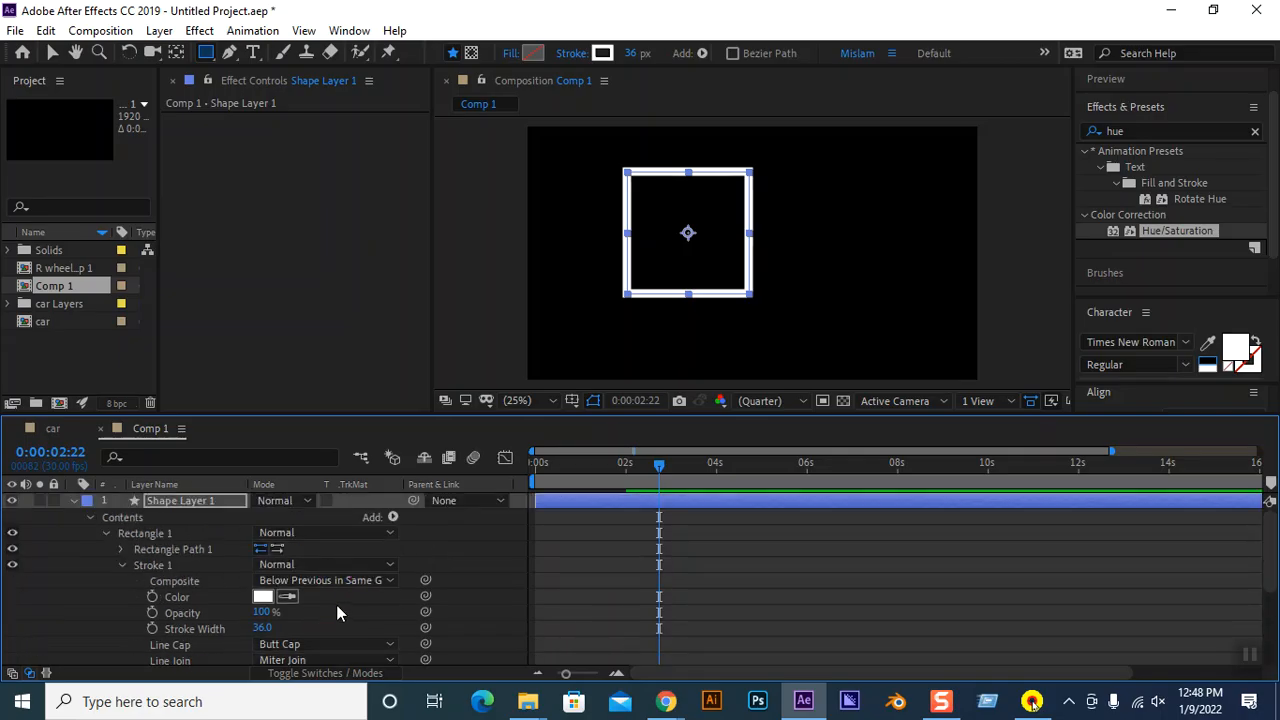
left_click(217, 502)
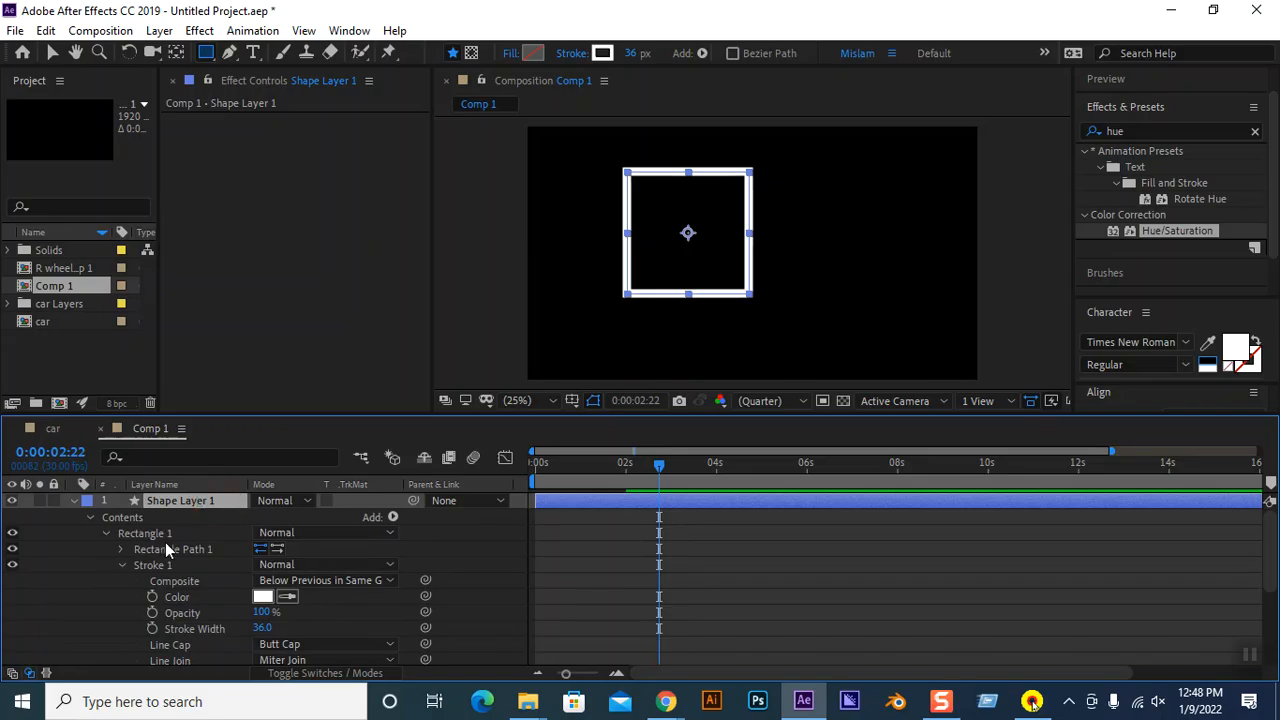
key("BackSpace")
left_click_drag(206, 52, 268, 52)
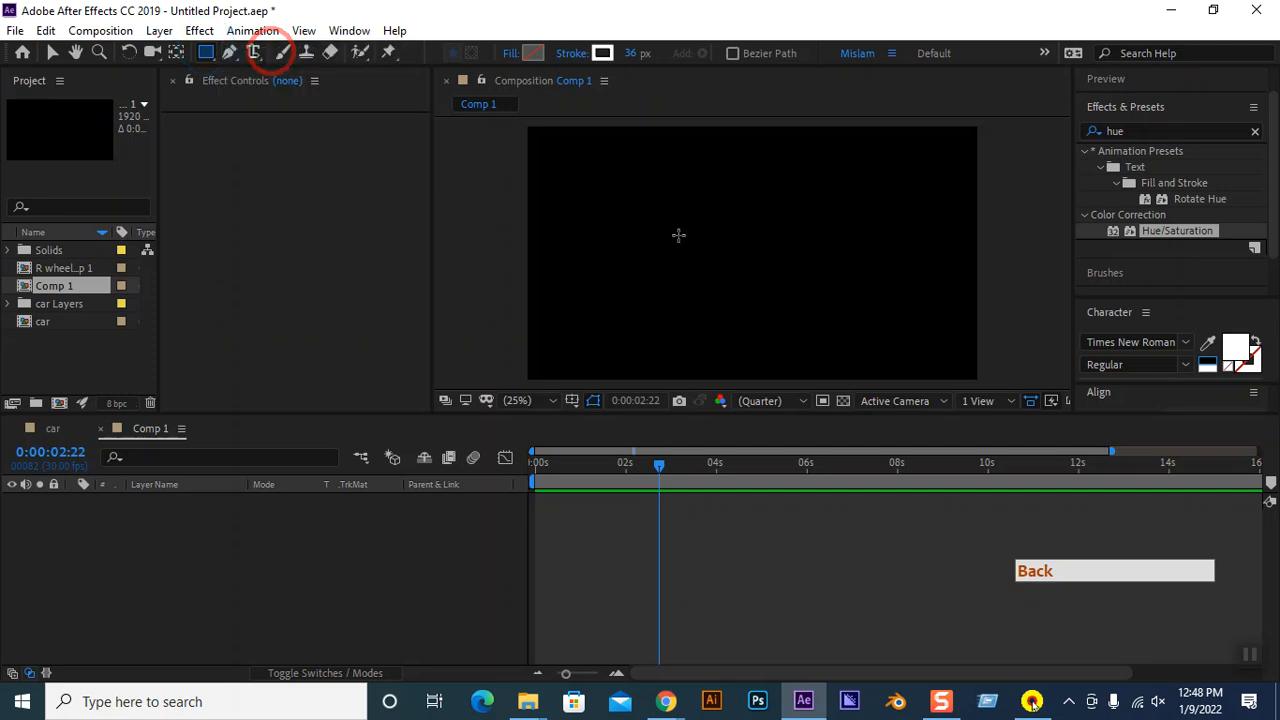
left_click_drag(642, 206, 760, 319)
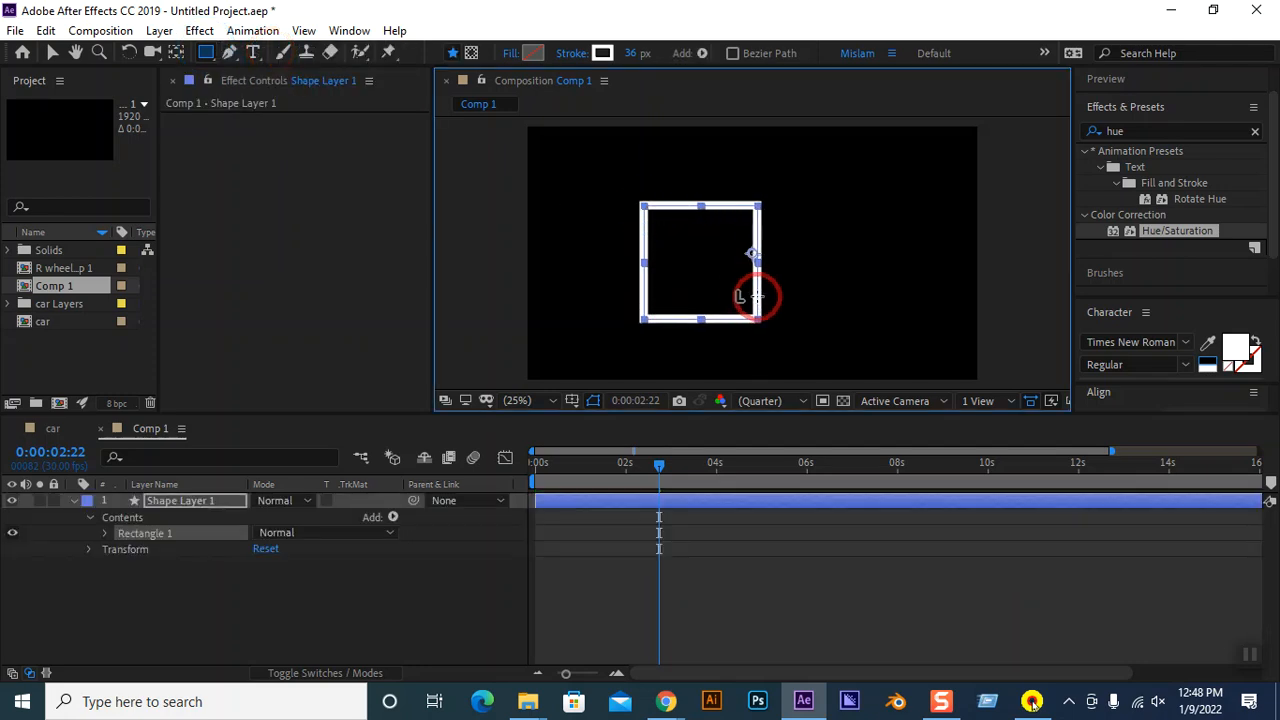
key("ctrl+z")
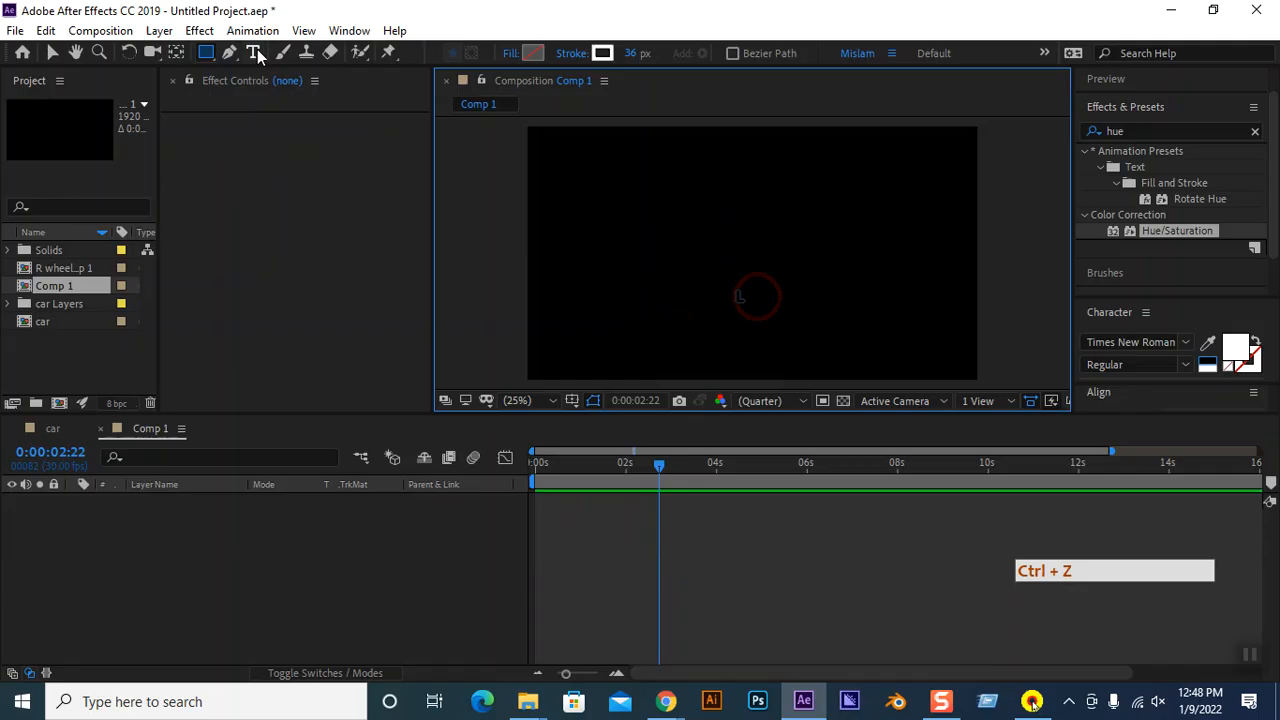
Draw a circle in the lower middle of the composition with the Ellipse tool and center its anchor point.
left_click_drag(205, 52, 286, 92)
left_click_drag(700, 211, 826, 339)
left_click_drag(837, 348, 841, 351)
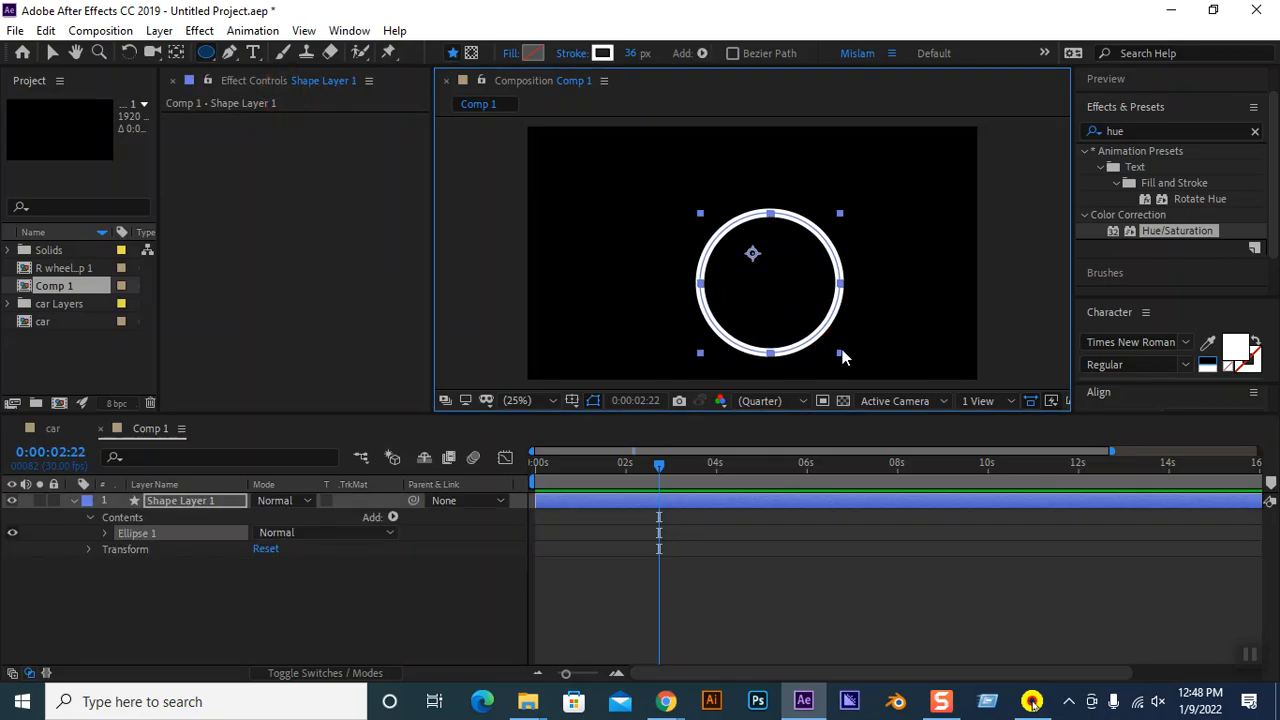
key("ctrl+alt+Home")
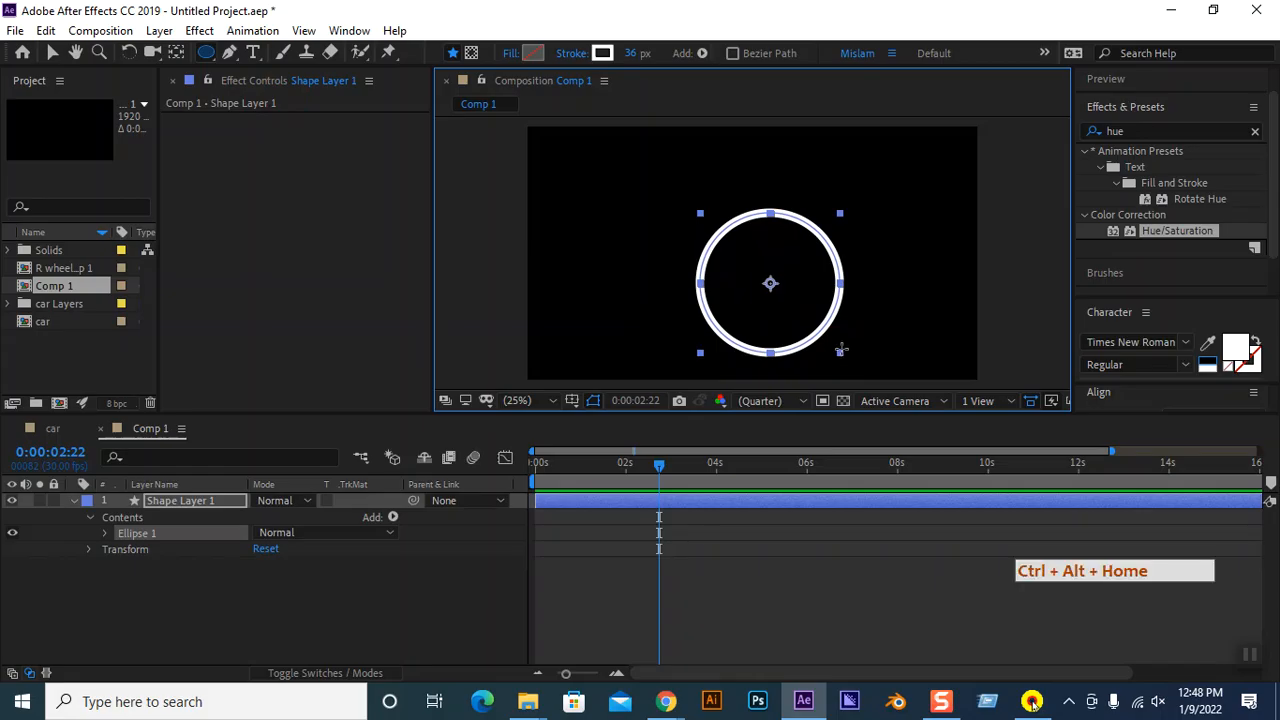
Cycle the circle's stroke type through the gradient options to None.
left_click(603, 55, "alt")
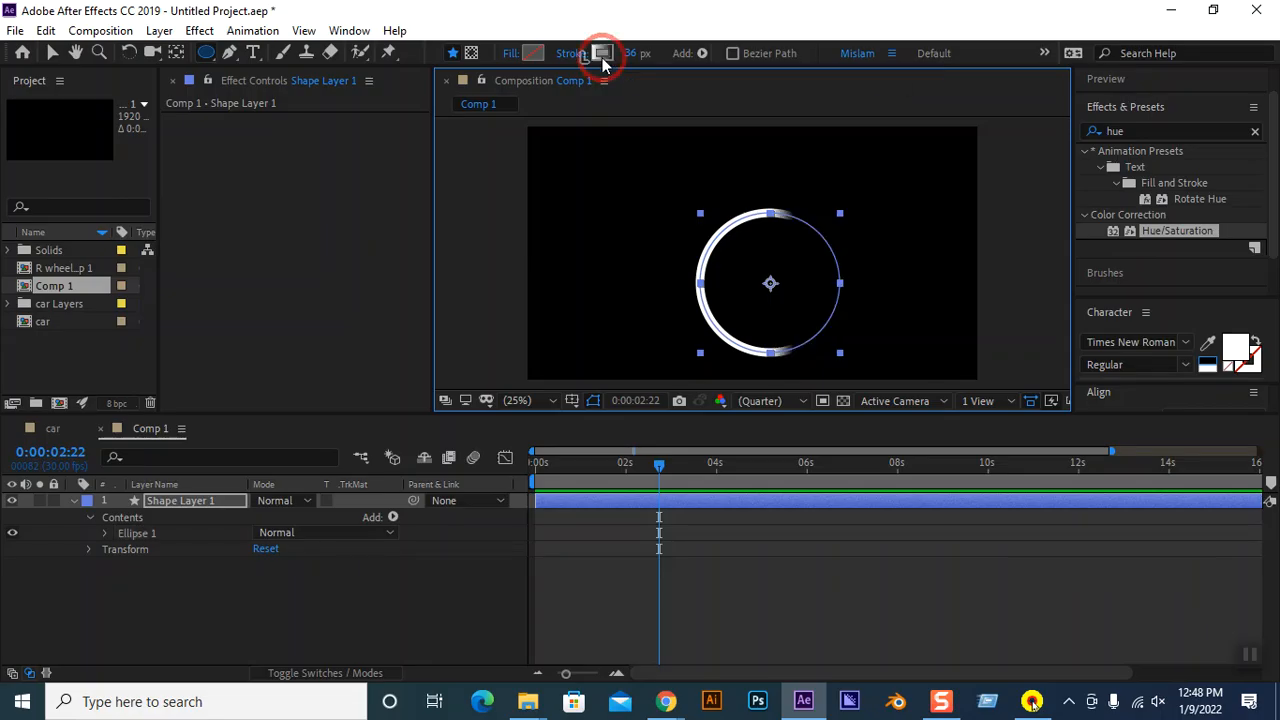
left_click(602, 56, "alt")
left_click(603, 58, "alt")
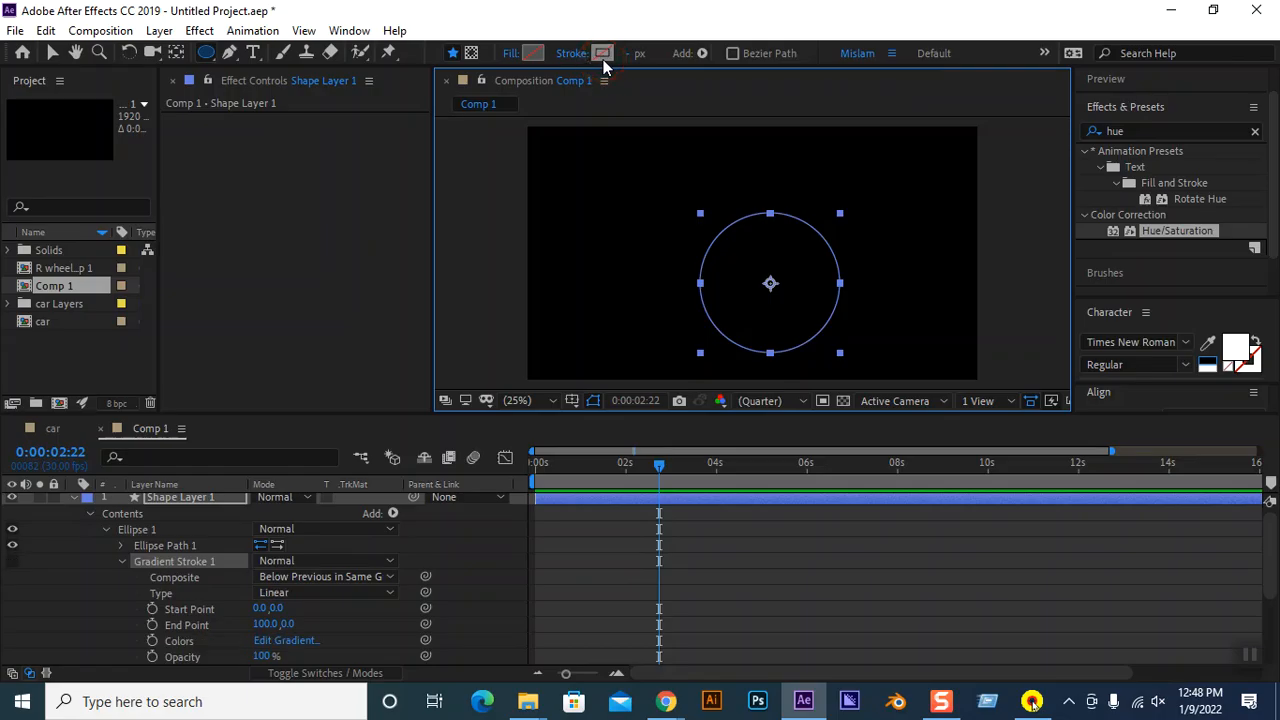
Give the circle a solid fill and set the fill color to white.
left_click(535, 56, "alt")
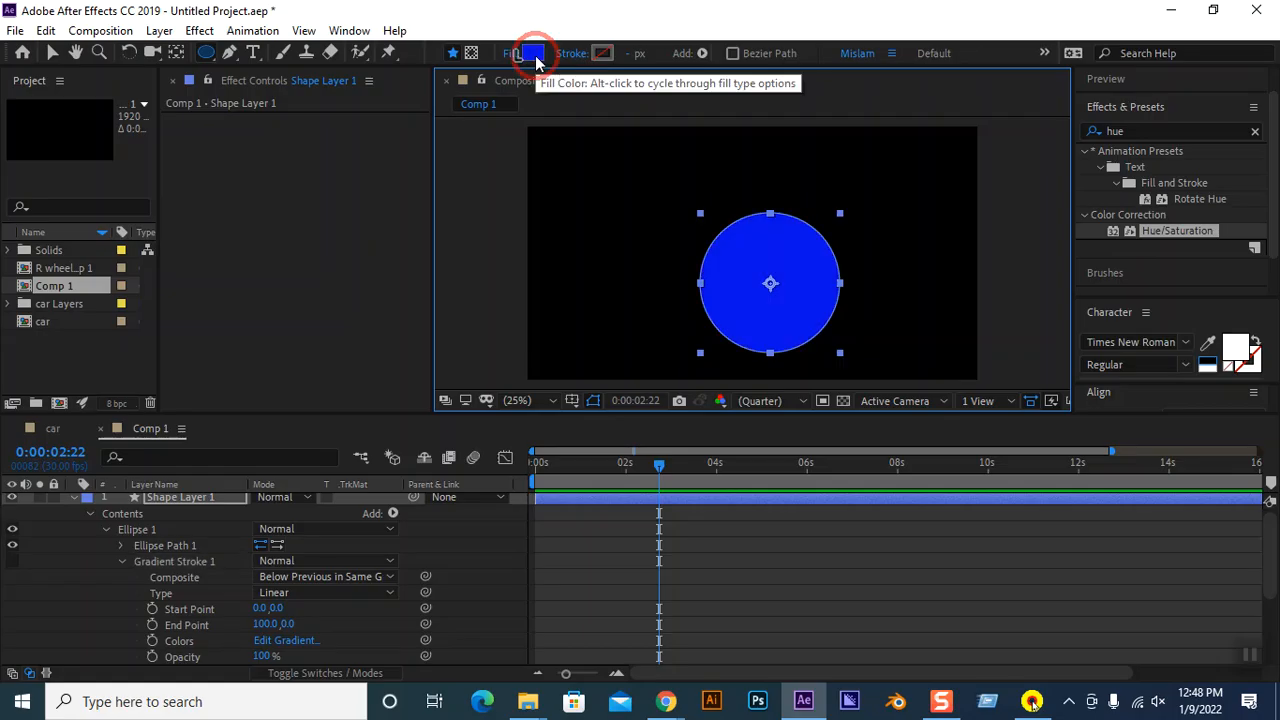
left_click(539, 58)
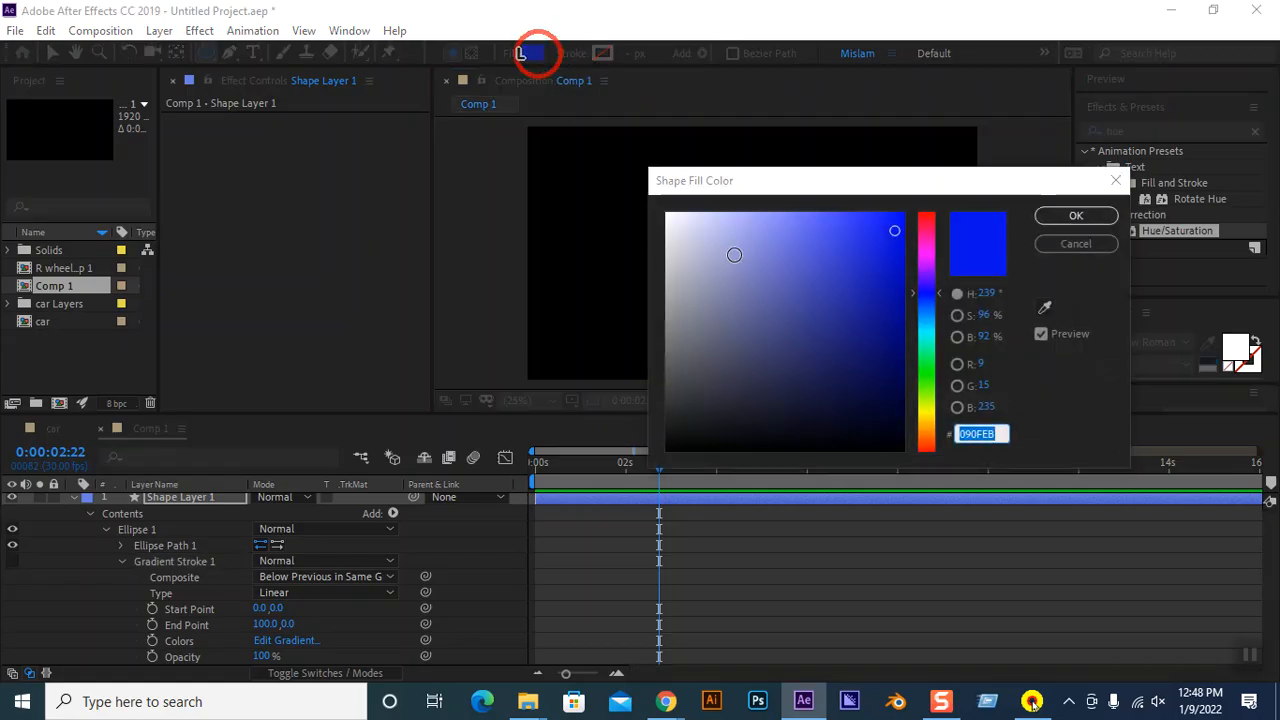
left_click(664, 210)
left_click(1075, 216)
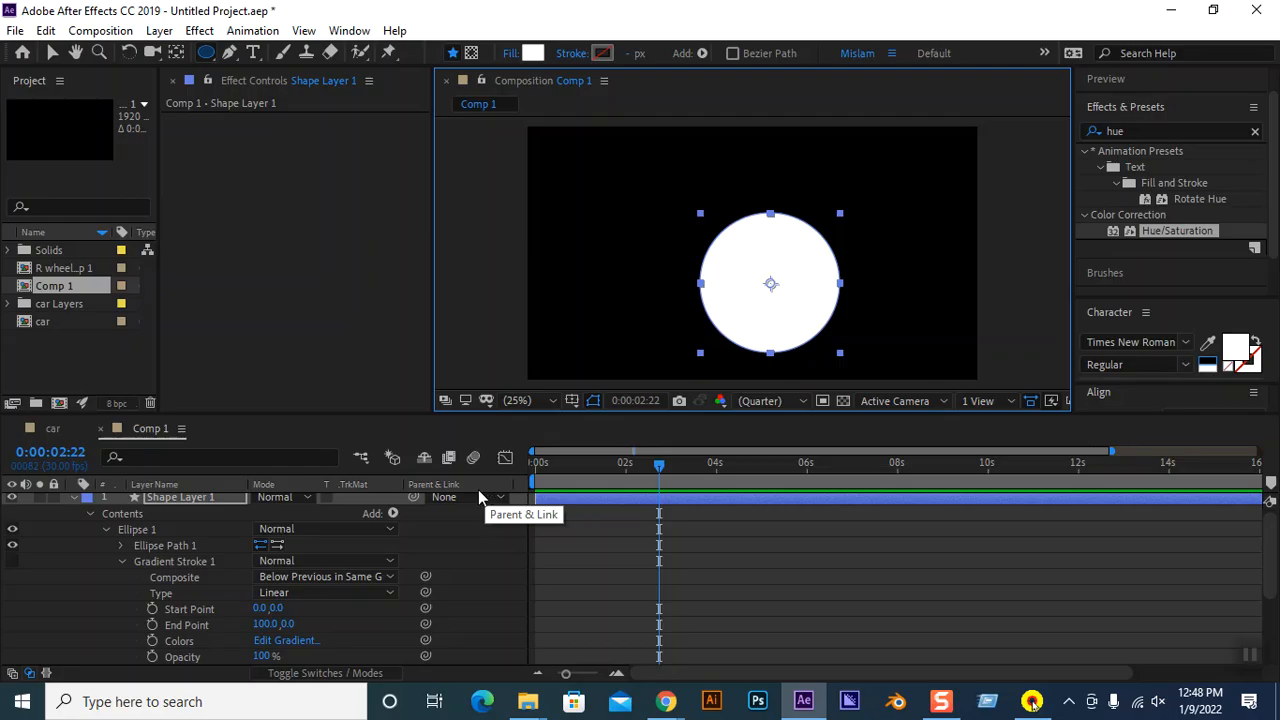
Add Wiggle Paths to the circle's contents and move the current time to 0:00:00:01.
left_click(390, 514)
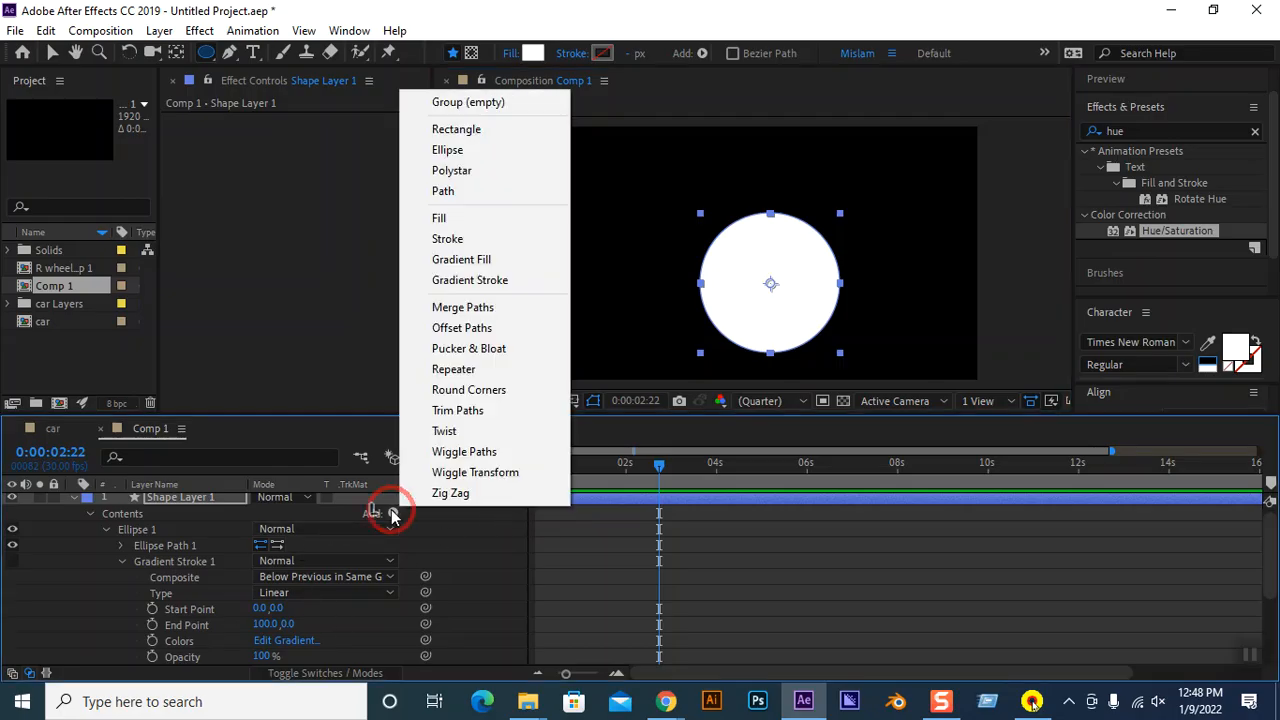
left_click(494, 453)
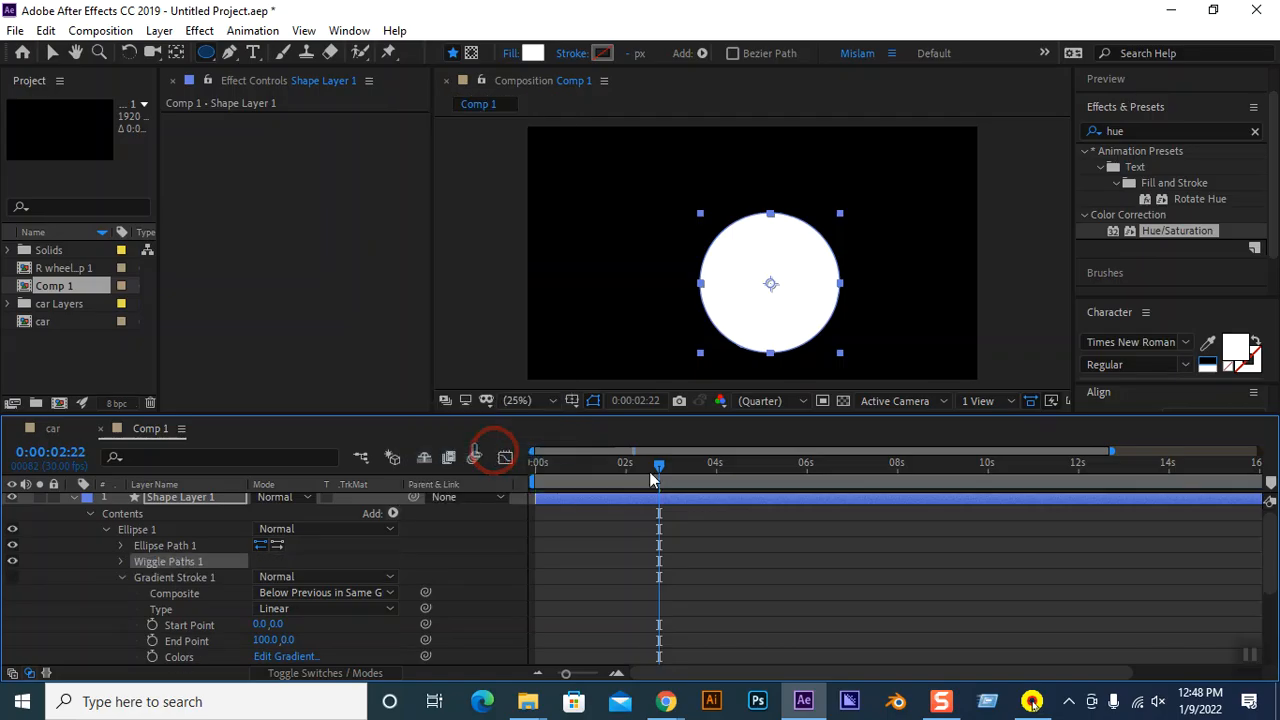
left_click_drag(652, 465, 533, 466)
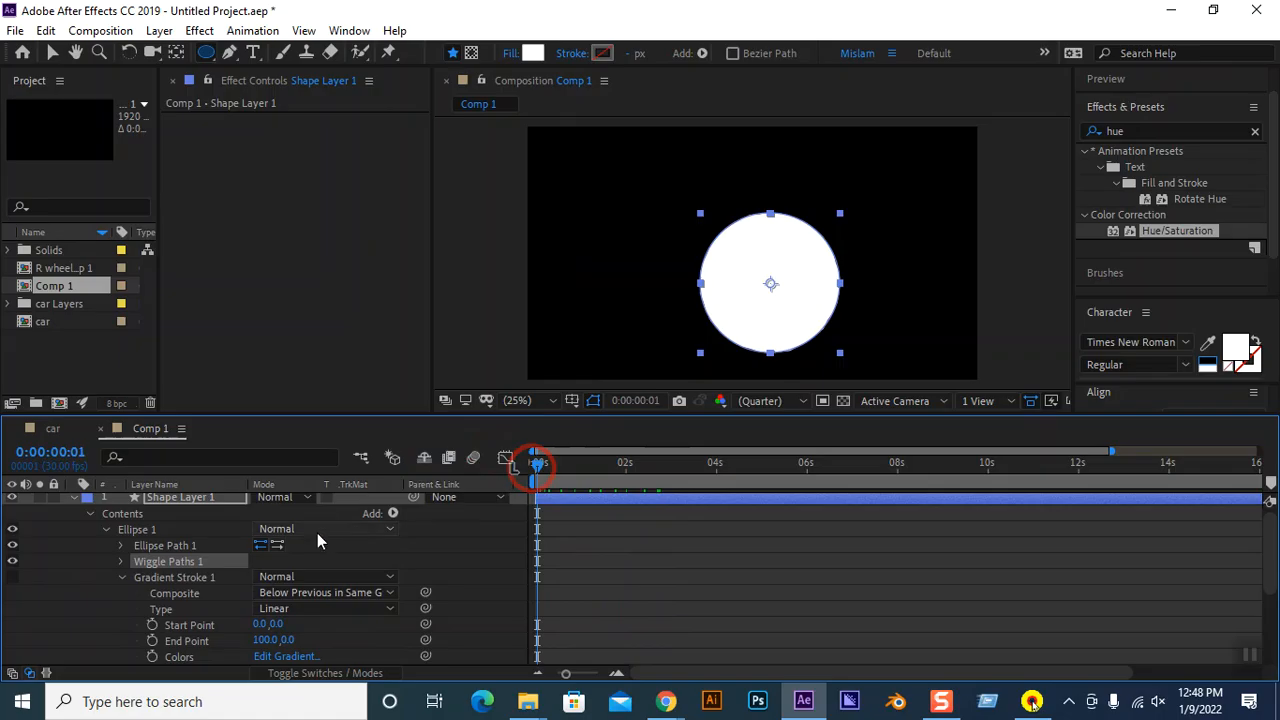
Collapse Gradient Stroke 1, expand Wiggle Paths 1 and set its size to 0.
scroll(431, 548, "down", 1)
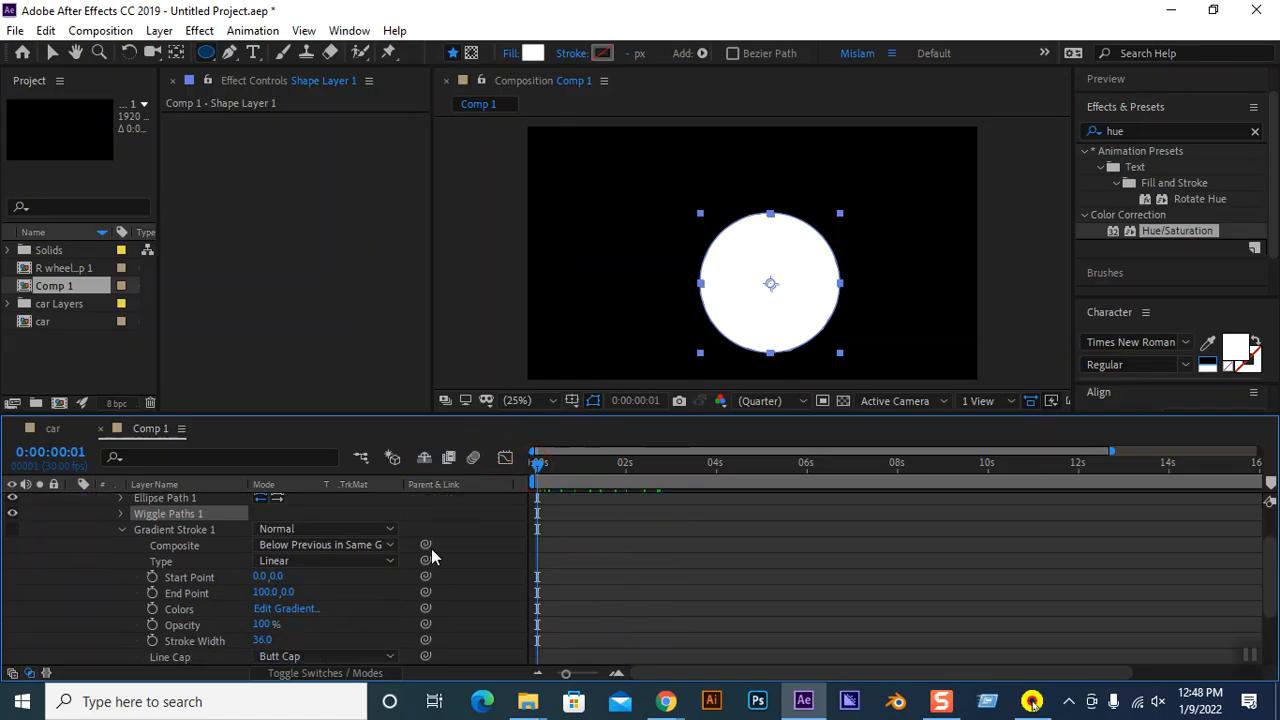
scroll(432, 552, "up", 1)
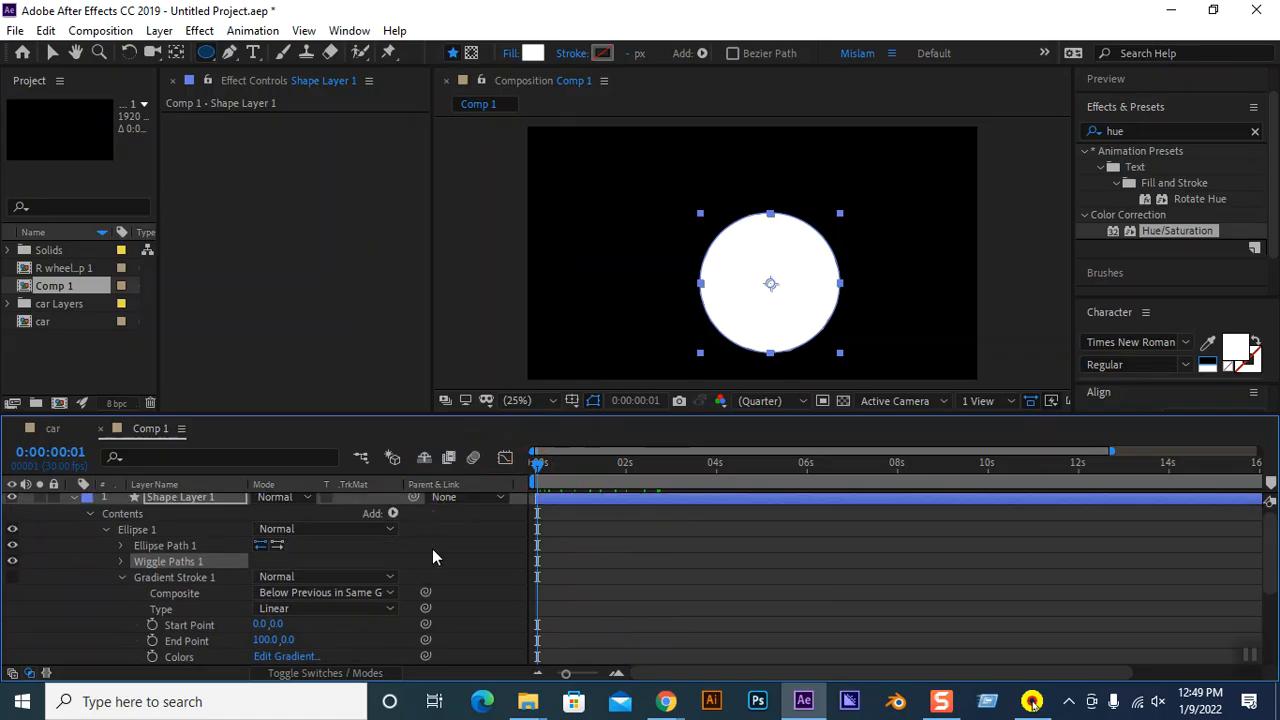
left_click(121, 579)
left_click(120, 566)
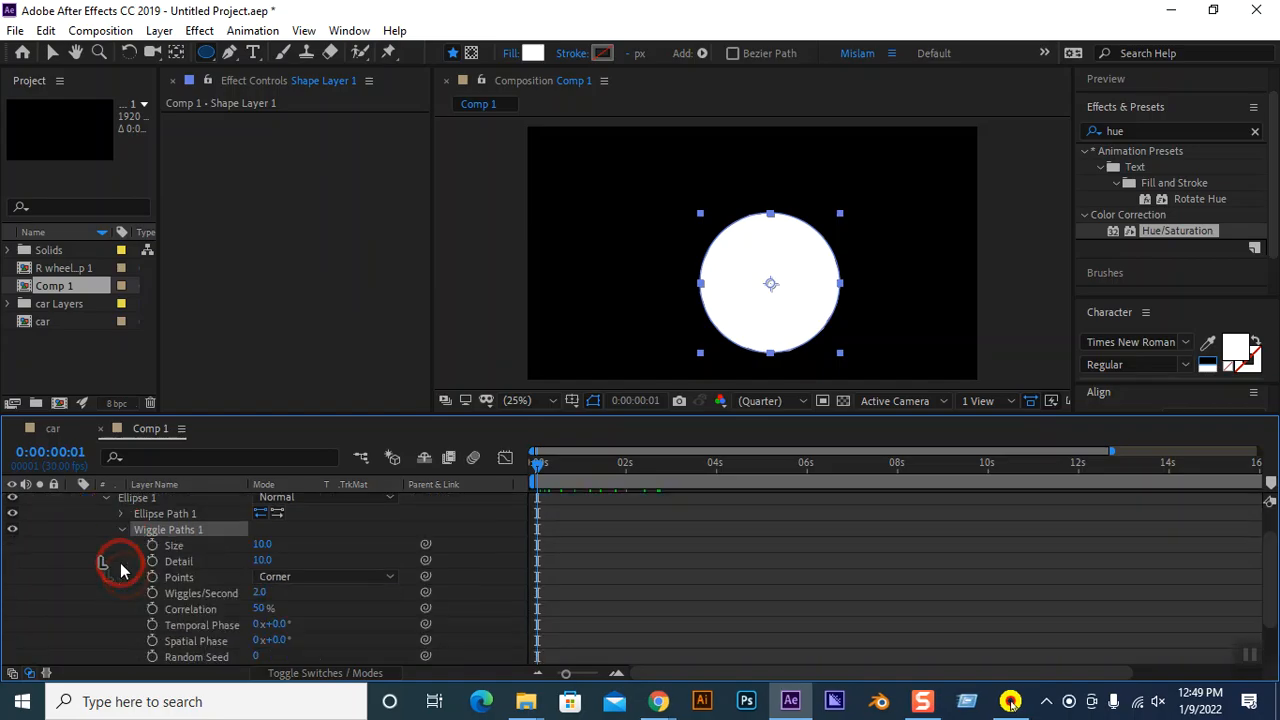
mouse_move(262, 545)
left_mouse_down()
mouse_move(553, 544)
mouse_move(255, 557)
left_mouse_up()
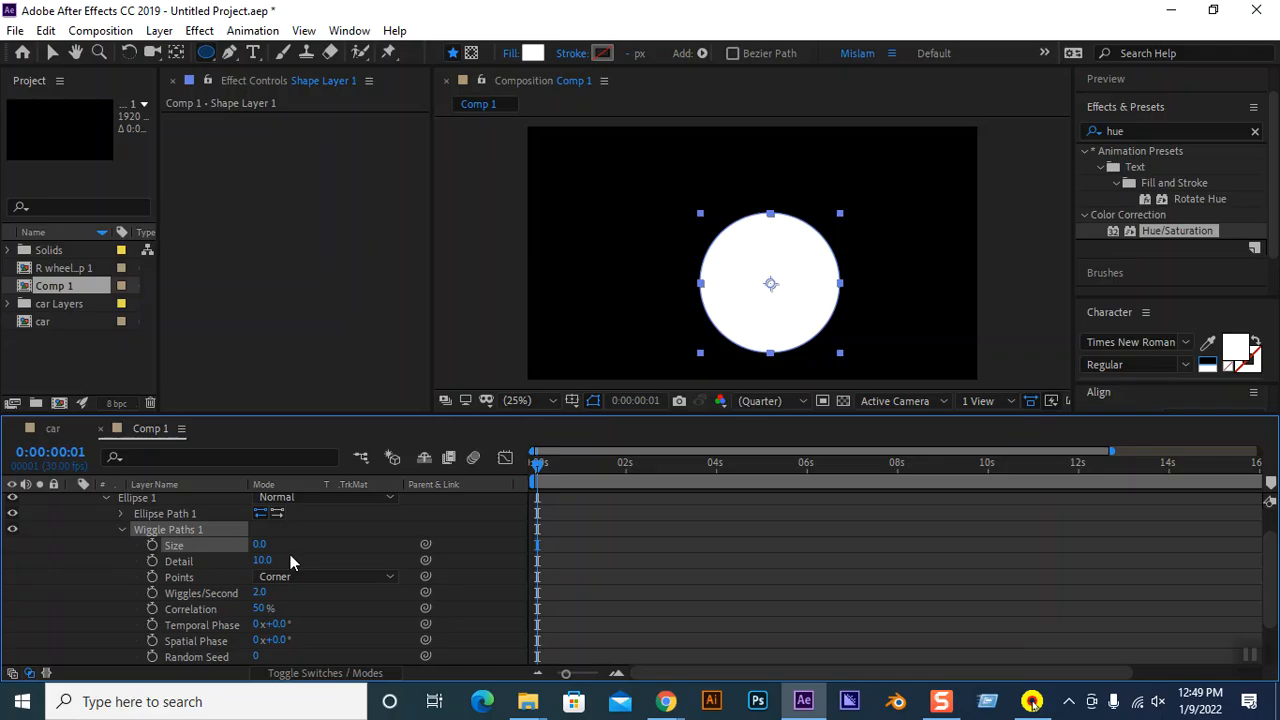
Set the circle's Wiggle Paths 1 size to 75, detail to 6 and points to Smooth.
left_click(259, 545)
mouse_move(259, 545)
left_mouse_down()
mouse_move(325, 540)
mouse_move(259, 560)
left_mouse_up()
left_click(281, 577)
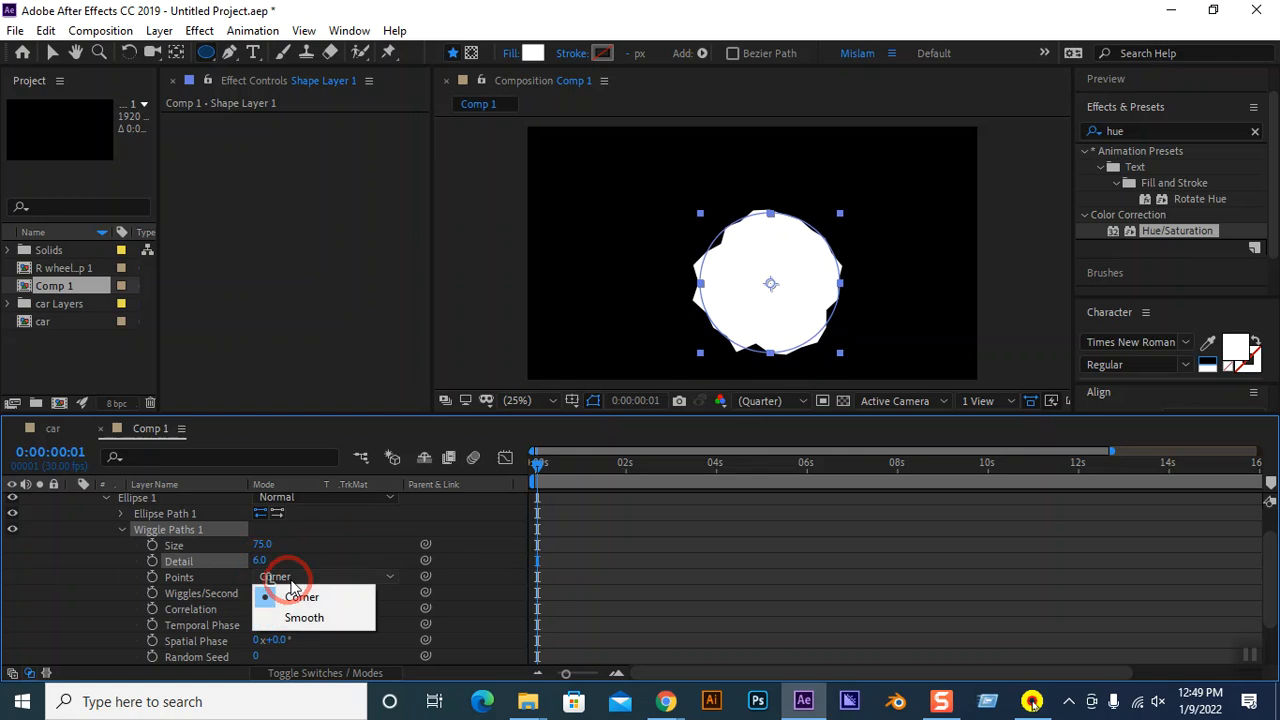
left_click(312, 618)
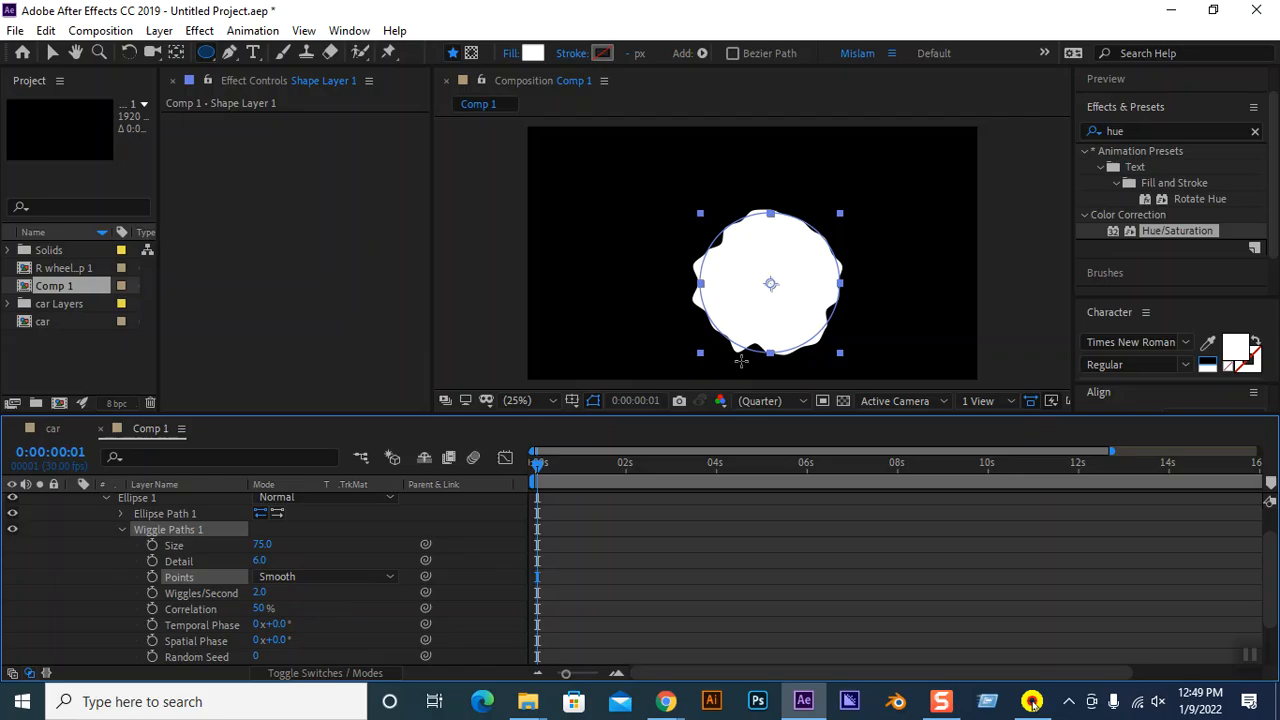
Switch the Wiggle Paths points to Corner and back to Smooth to compare the two edge styles.
left_click(280, 577)
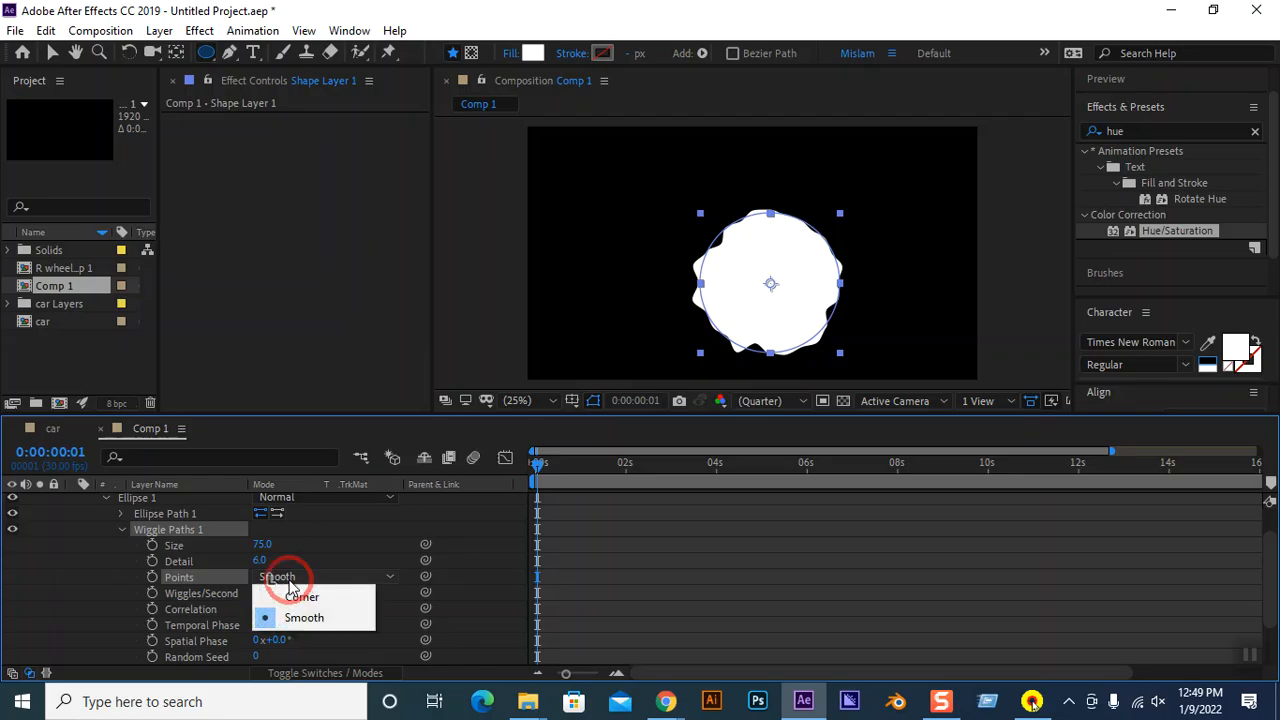
left_click(305, 595)
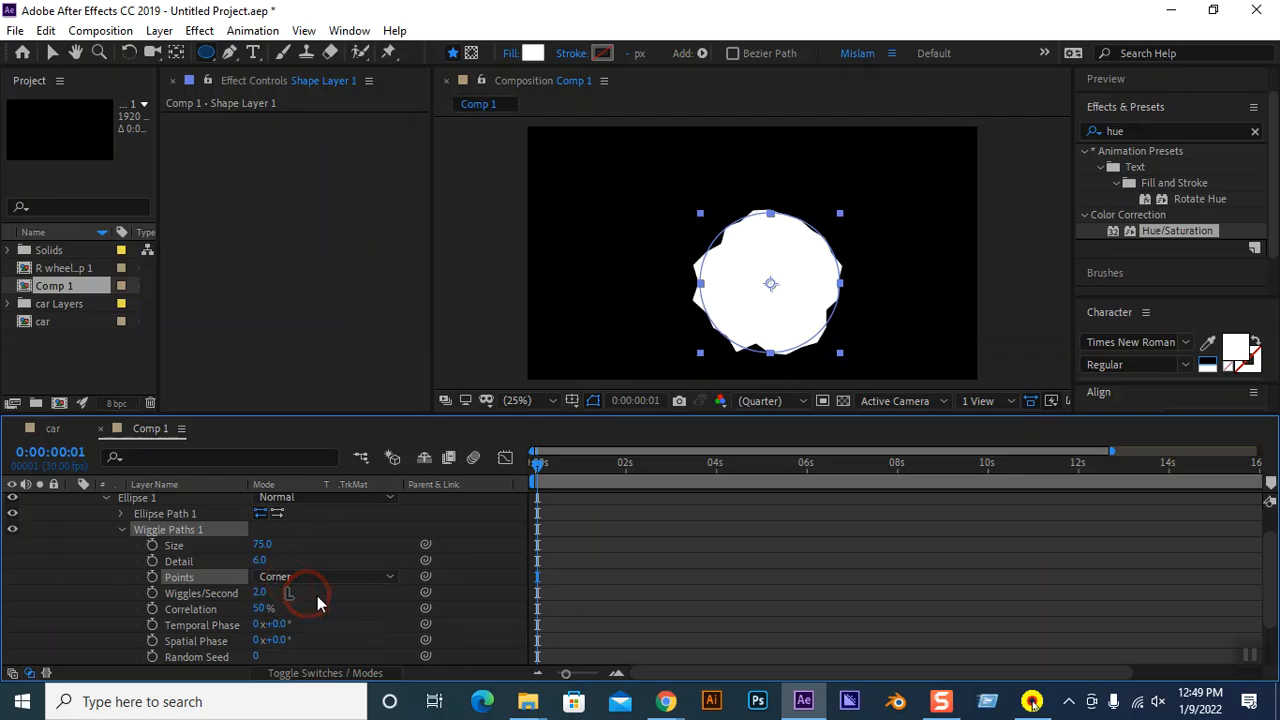
left_click(305, 588)
left_click(300, 612)
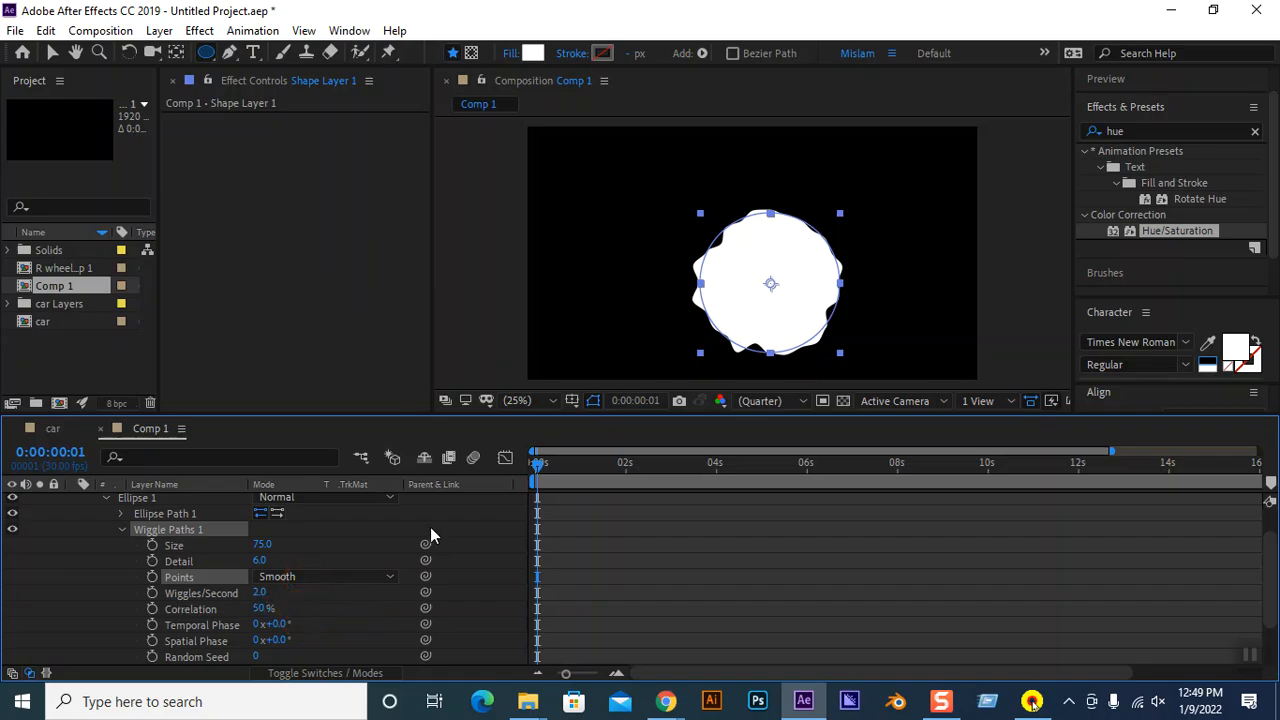
Play the circle's wiggle animation from 0:00:00:00 twice to examine how the edge moves.
left_click_drag(537, 472, 521, 517)
key("space")
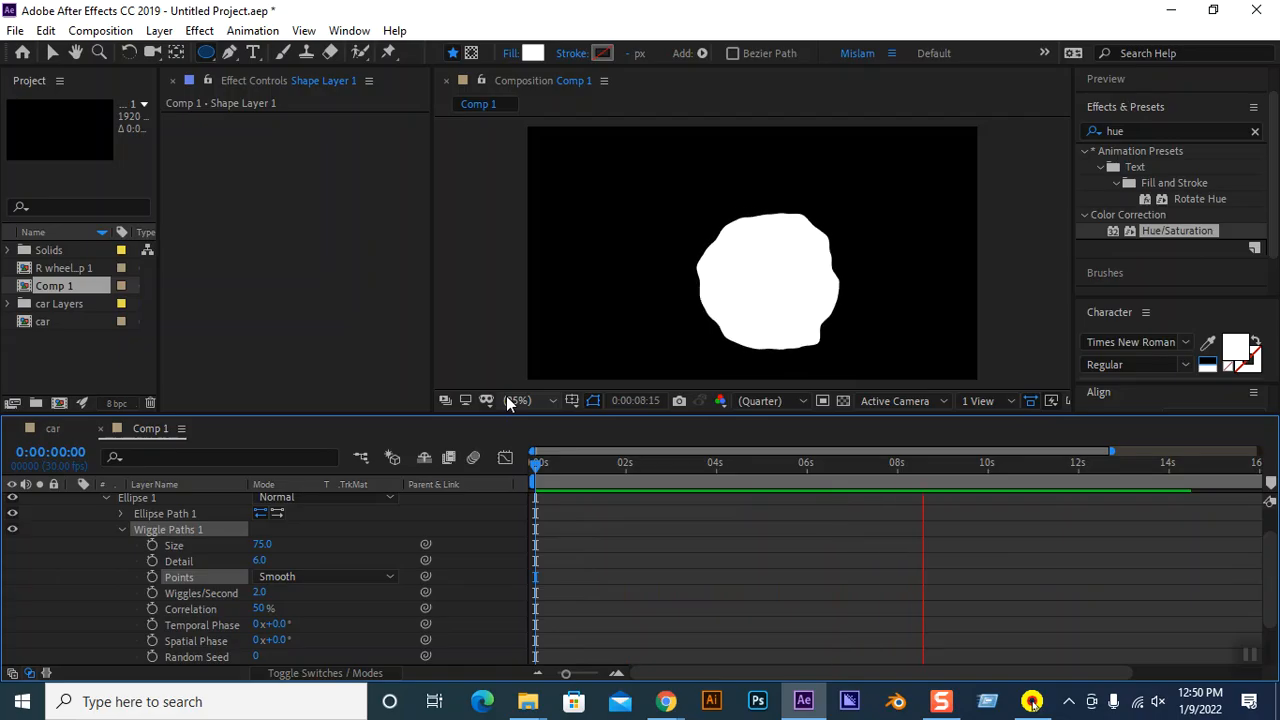
key("space")
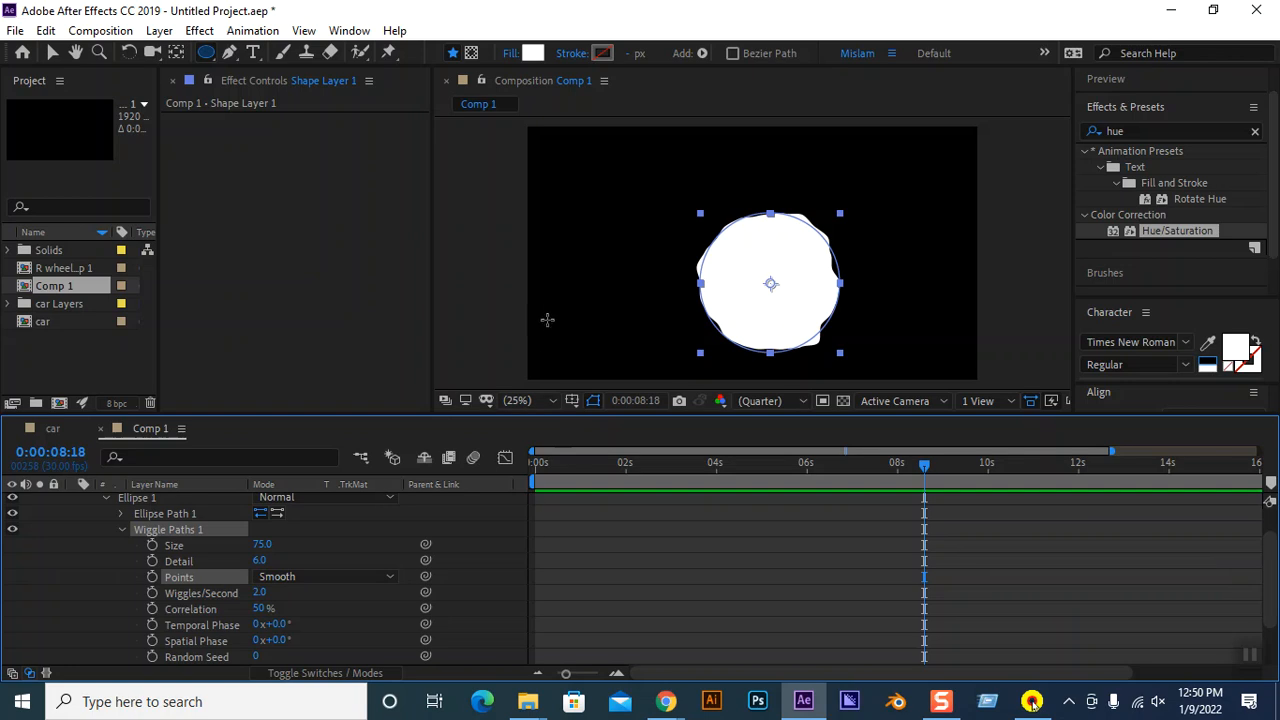
left_click_drag(926, 470, 403, 467)
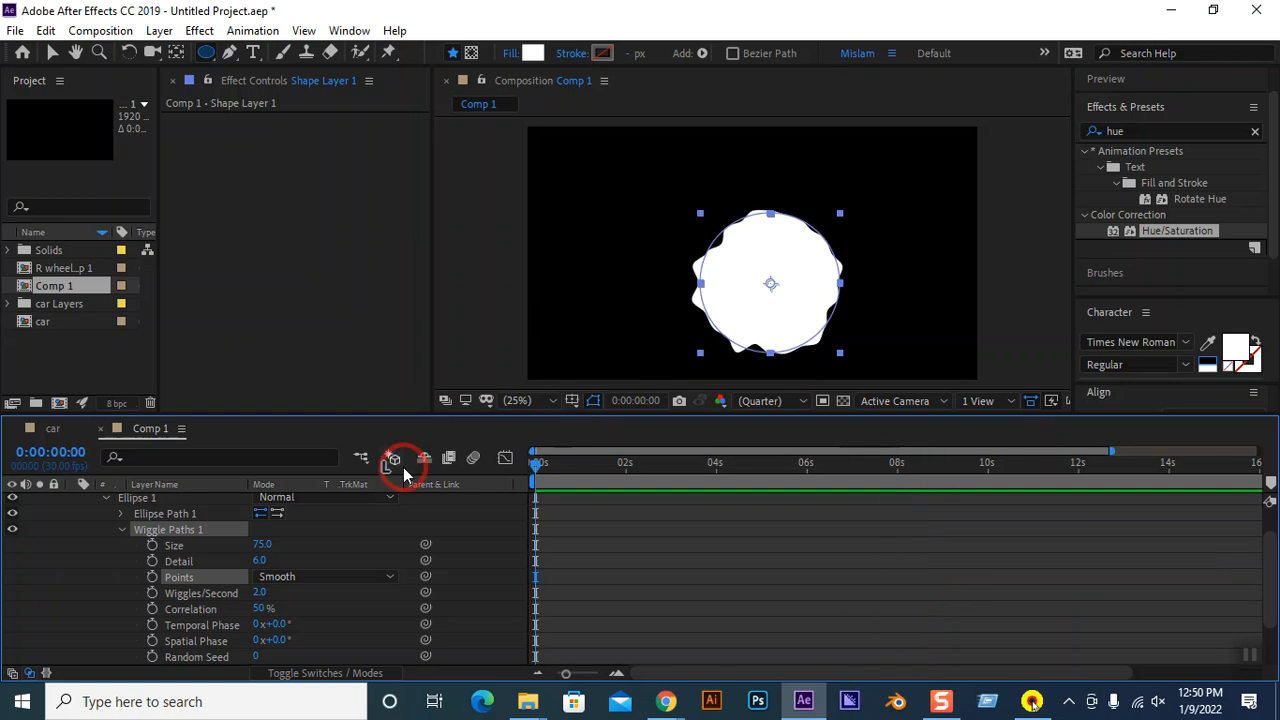
key("space")
key("space")
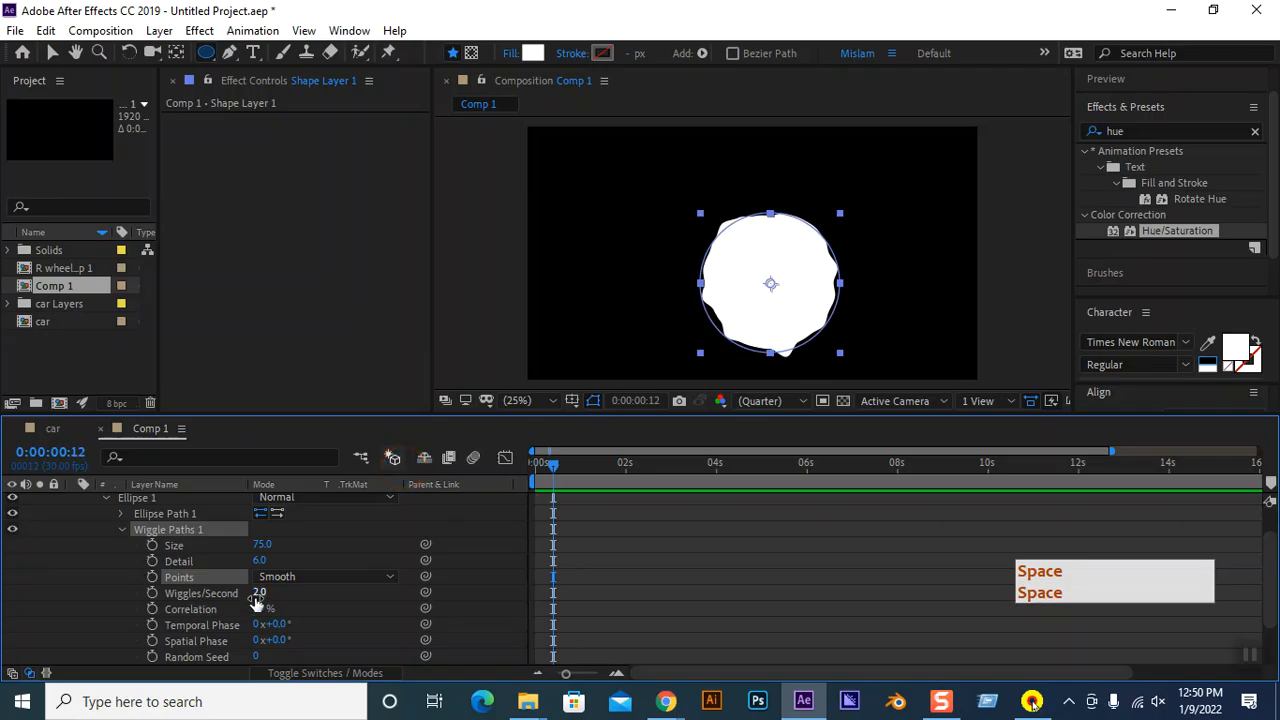
key("space")
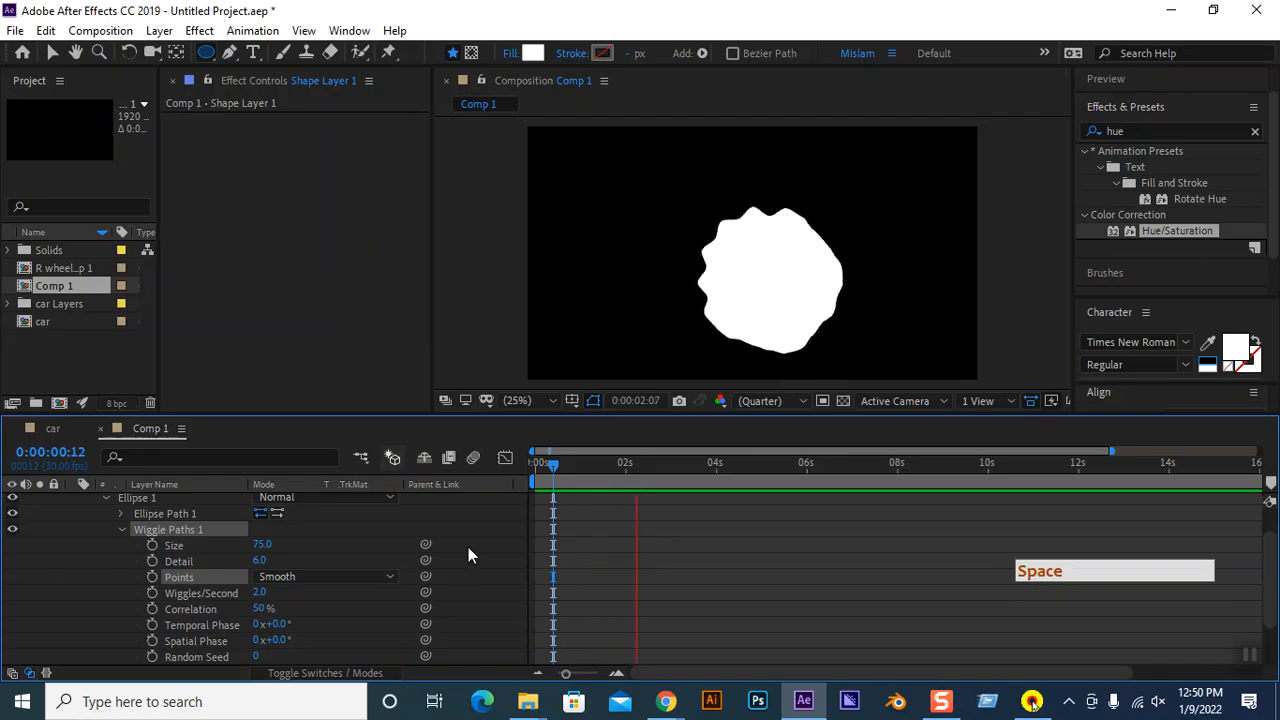
key("space")
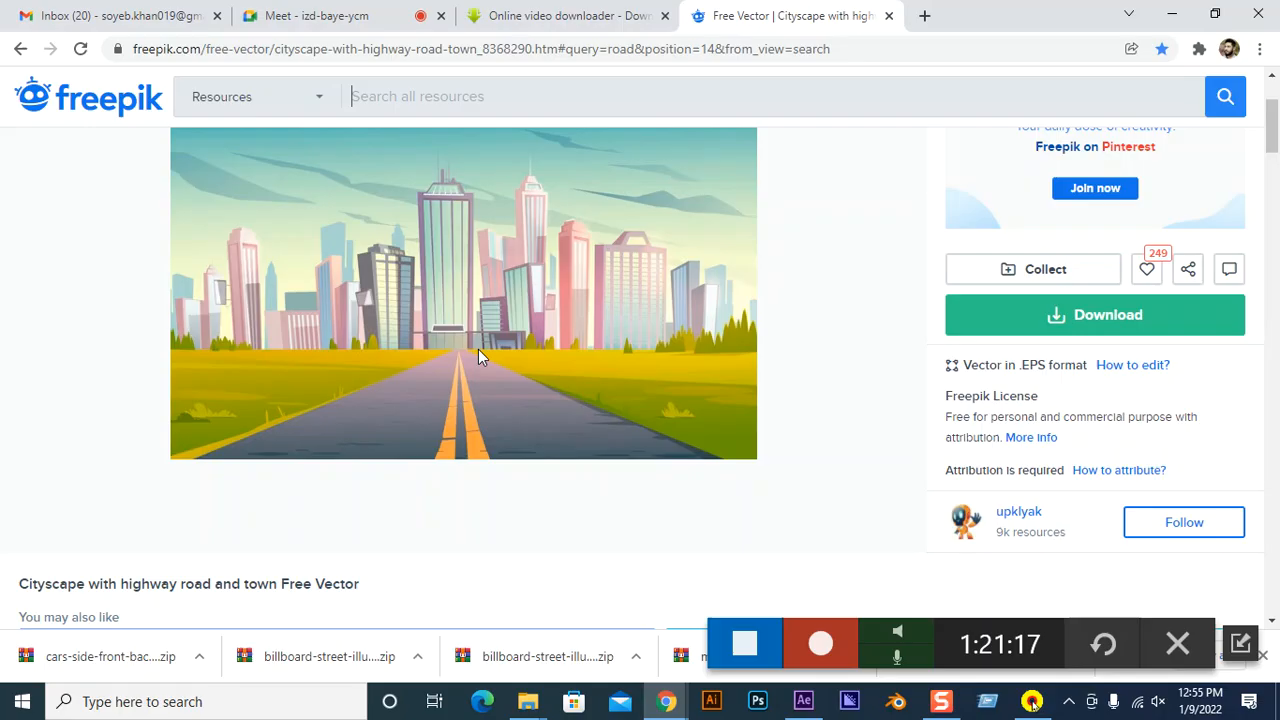
Open the downloaded archive modern-blue-urban-adventure-suv-vehicle-illustration.zip from Chrome.
key("shift+F9")
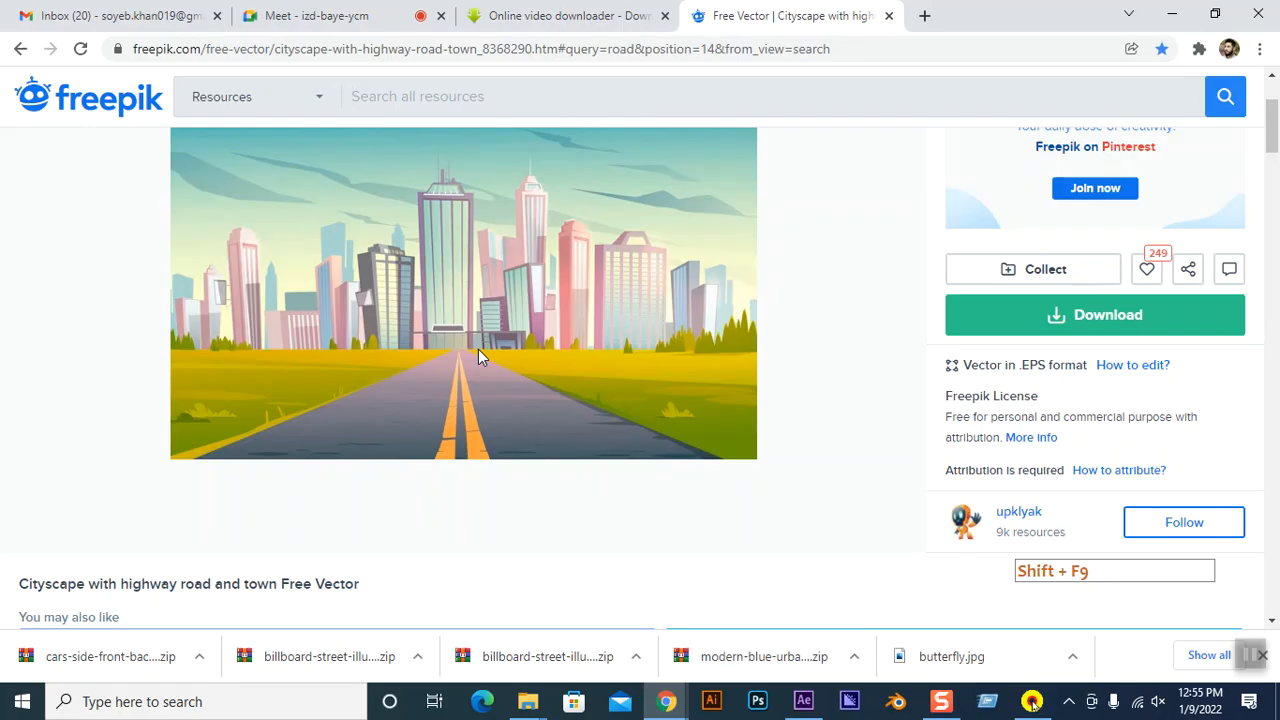
left_click(815, 655)
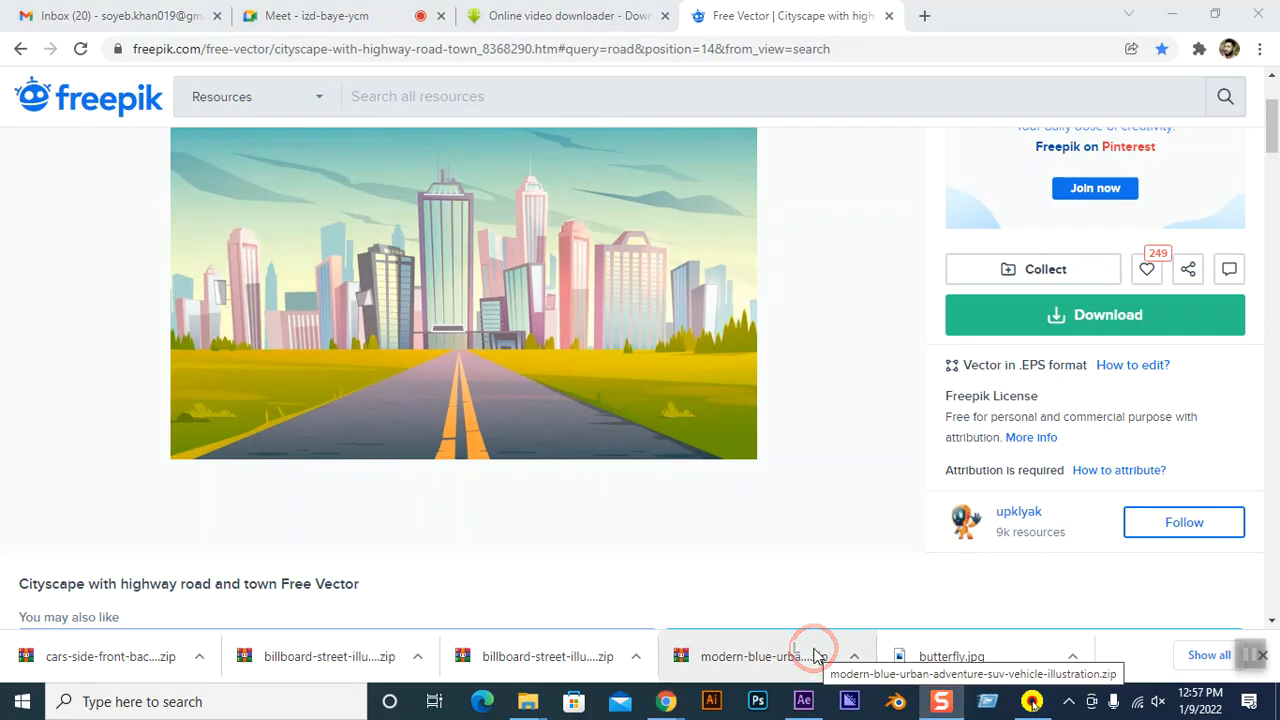